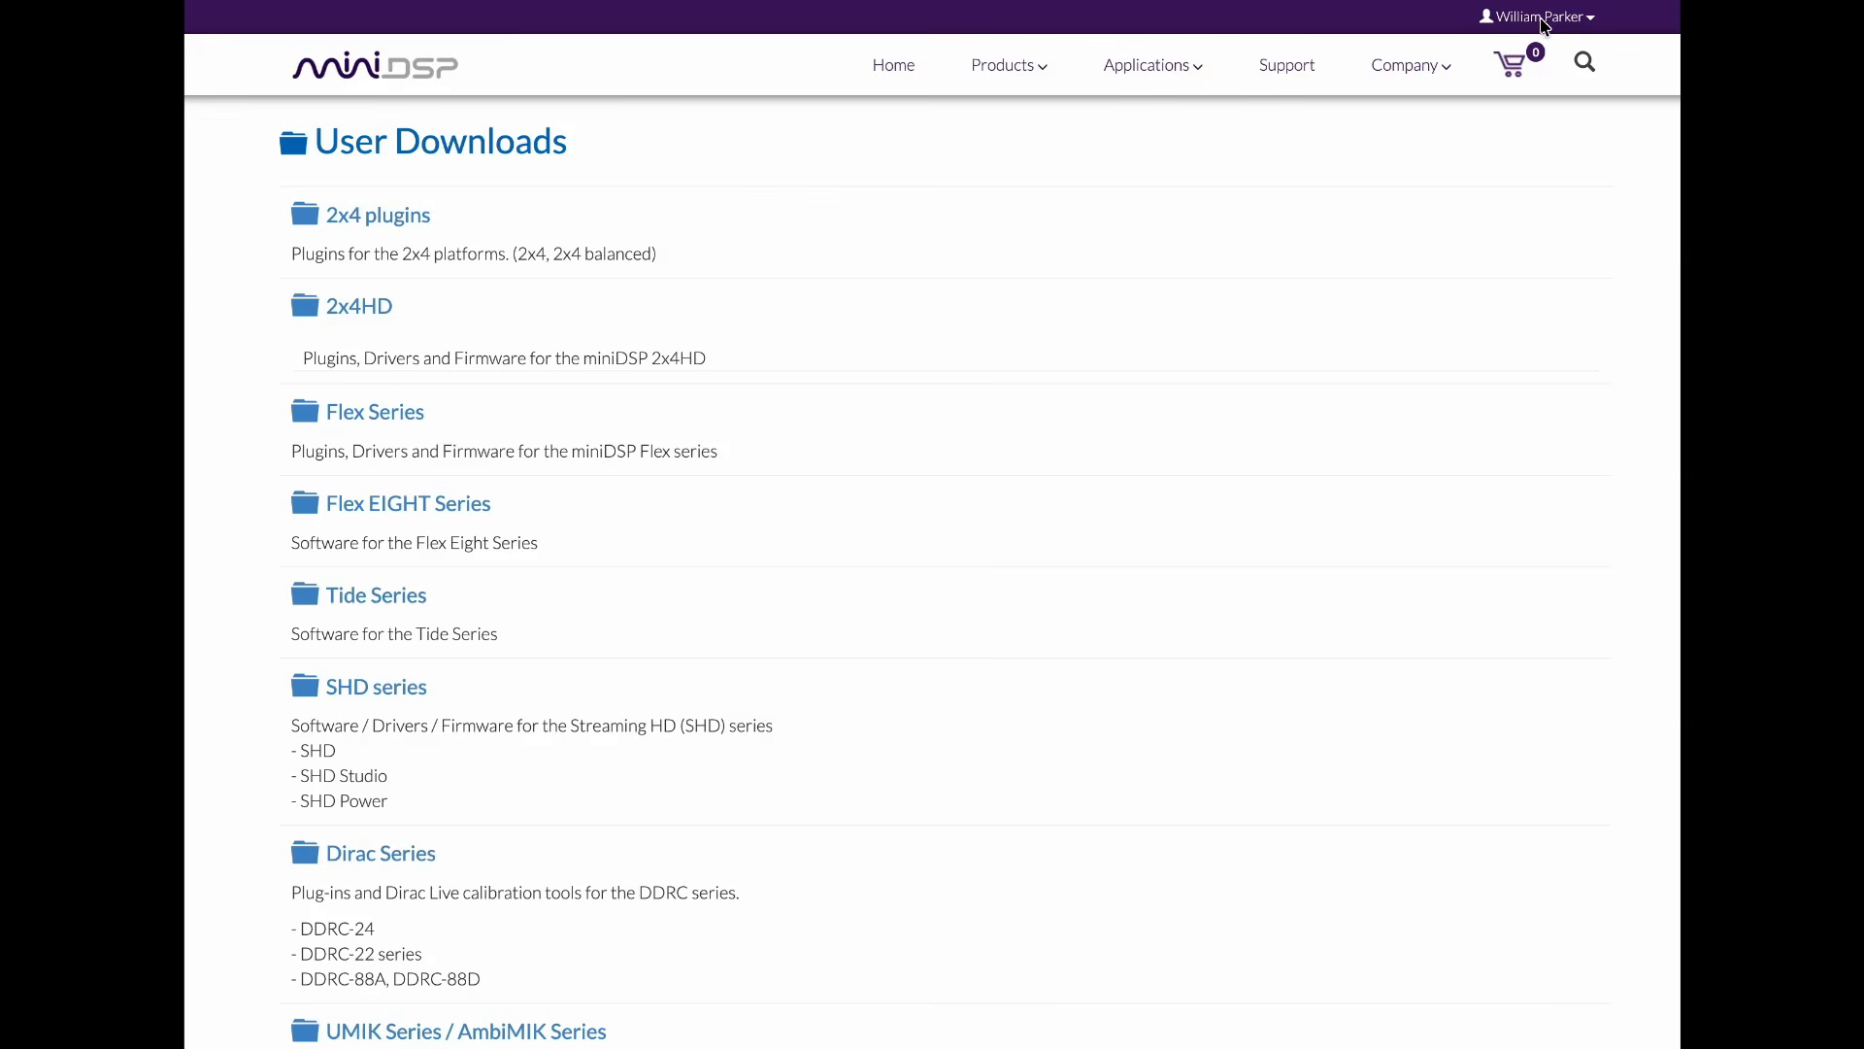
Step: Go to the account's user downloads and open the C-DSP plug-ins category
left_click(1593, 27)
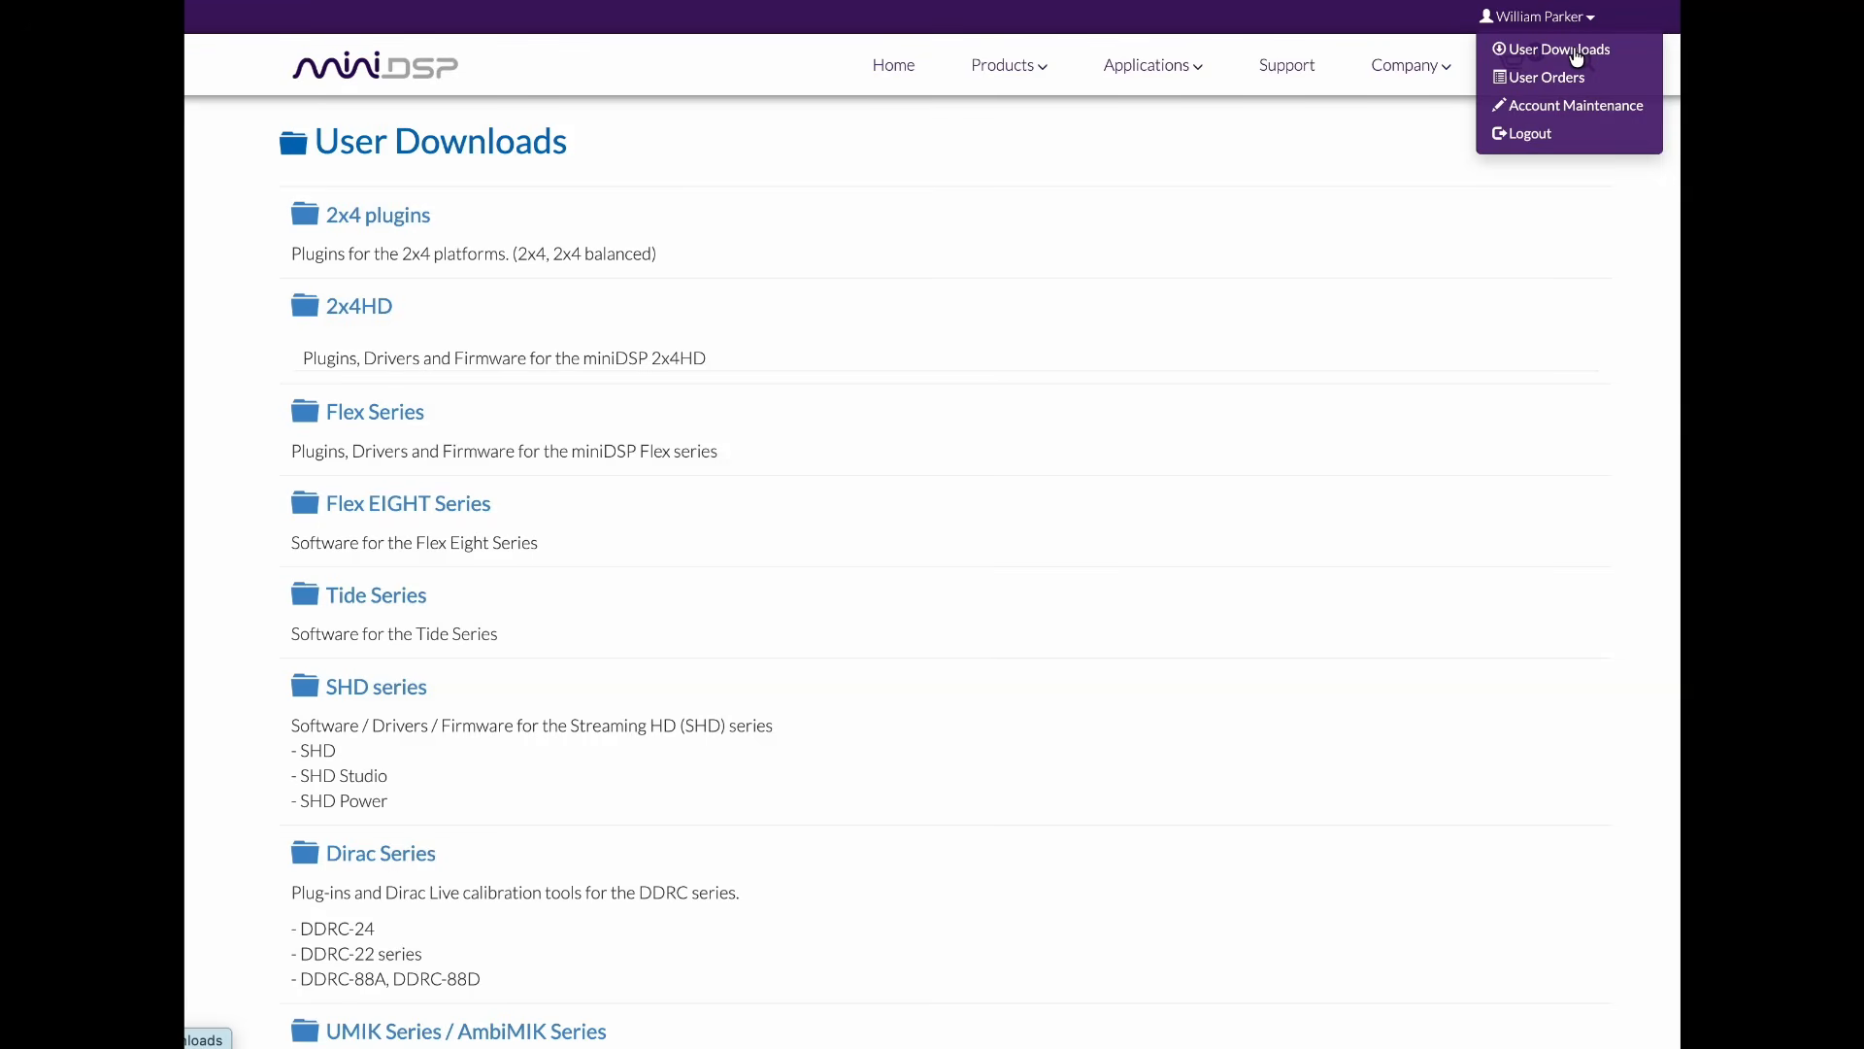
left_click(1576, 58)
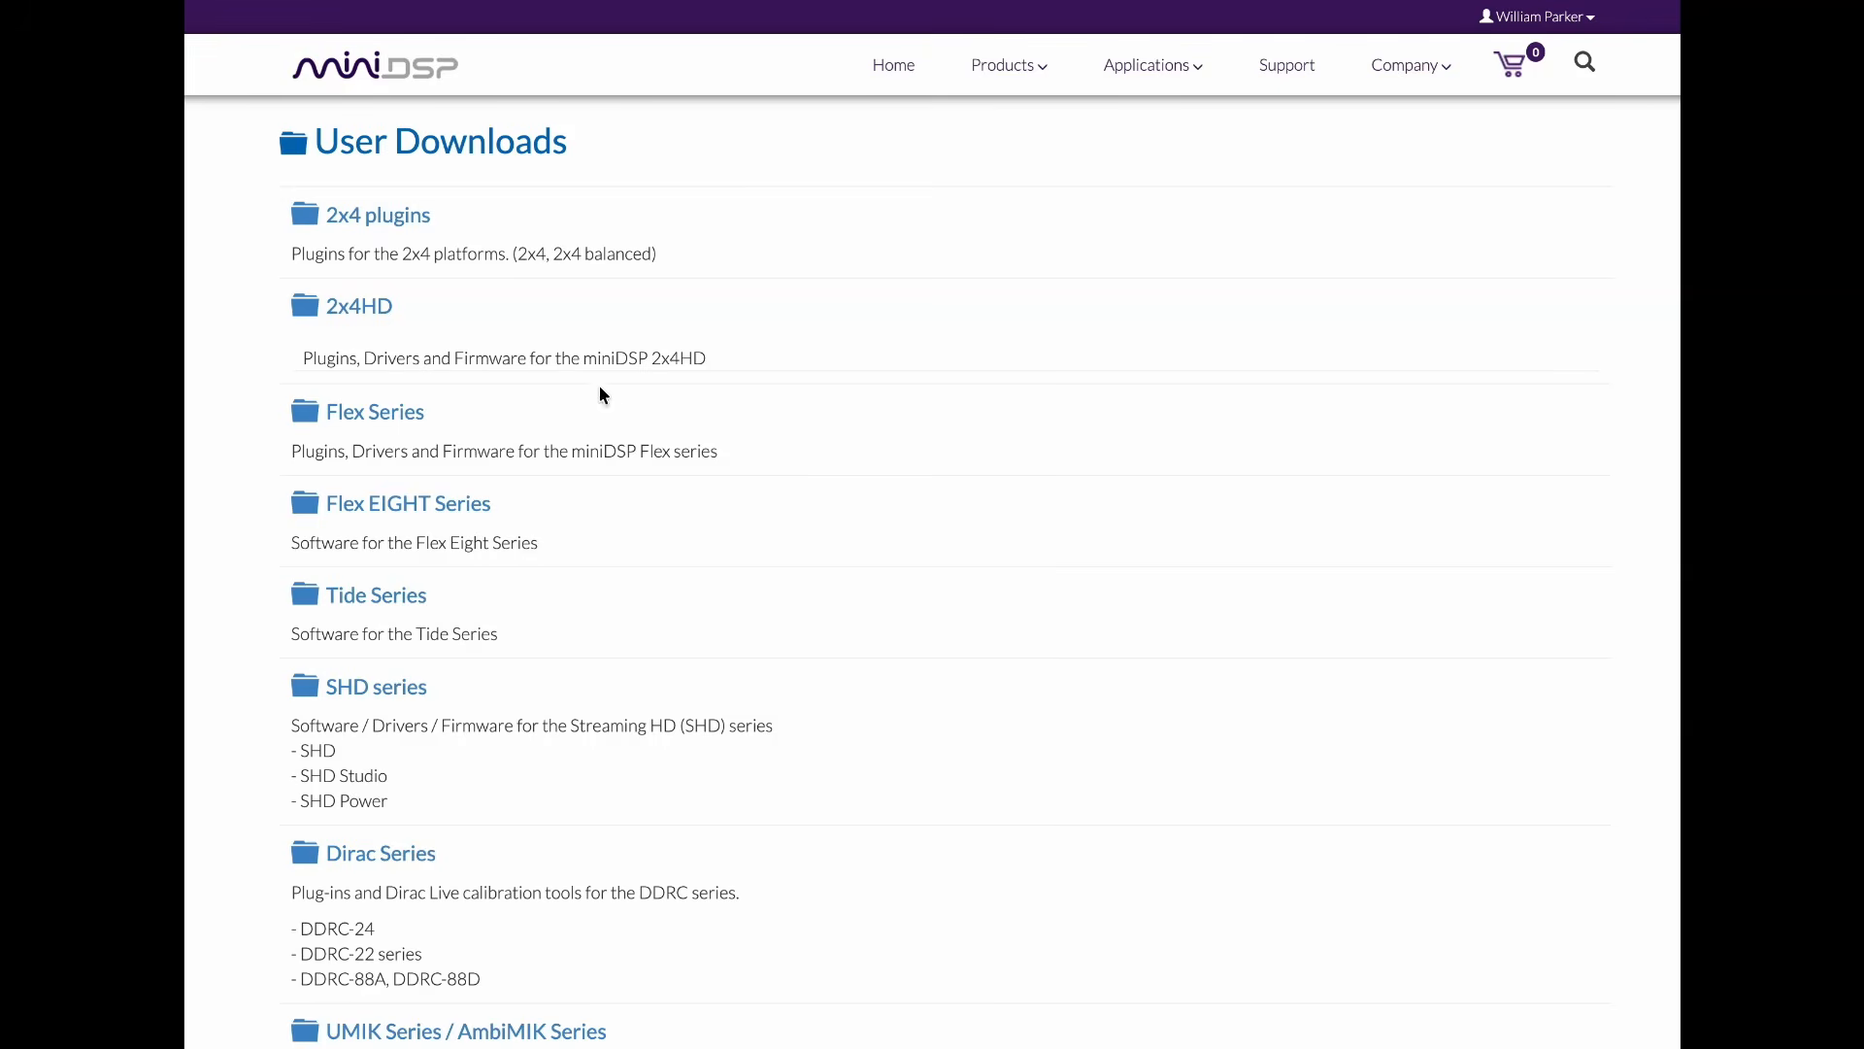
scroll(601, 425, "down", 1)
scroll(600, 432, "down", 8)
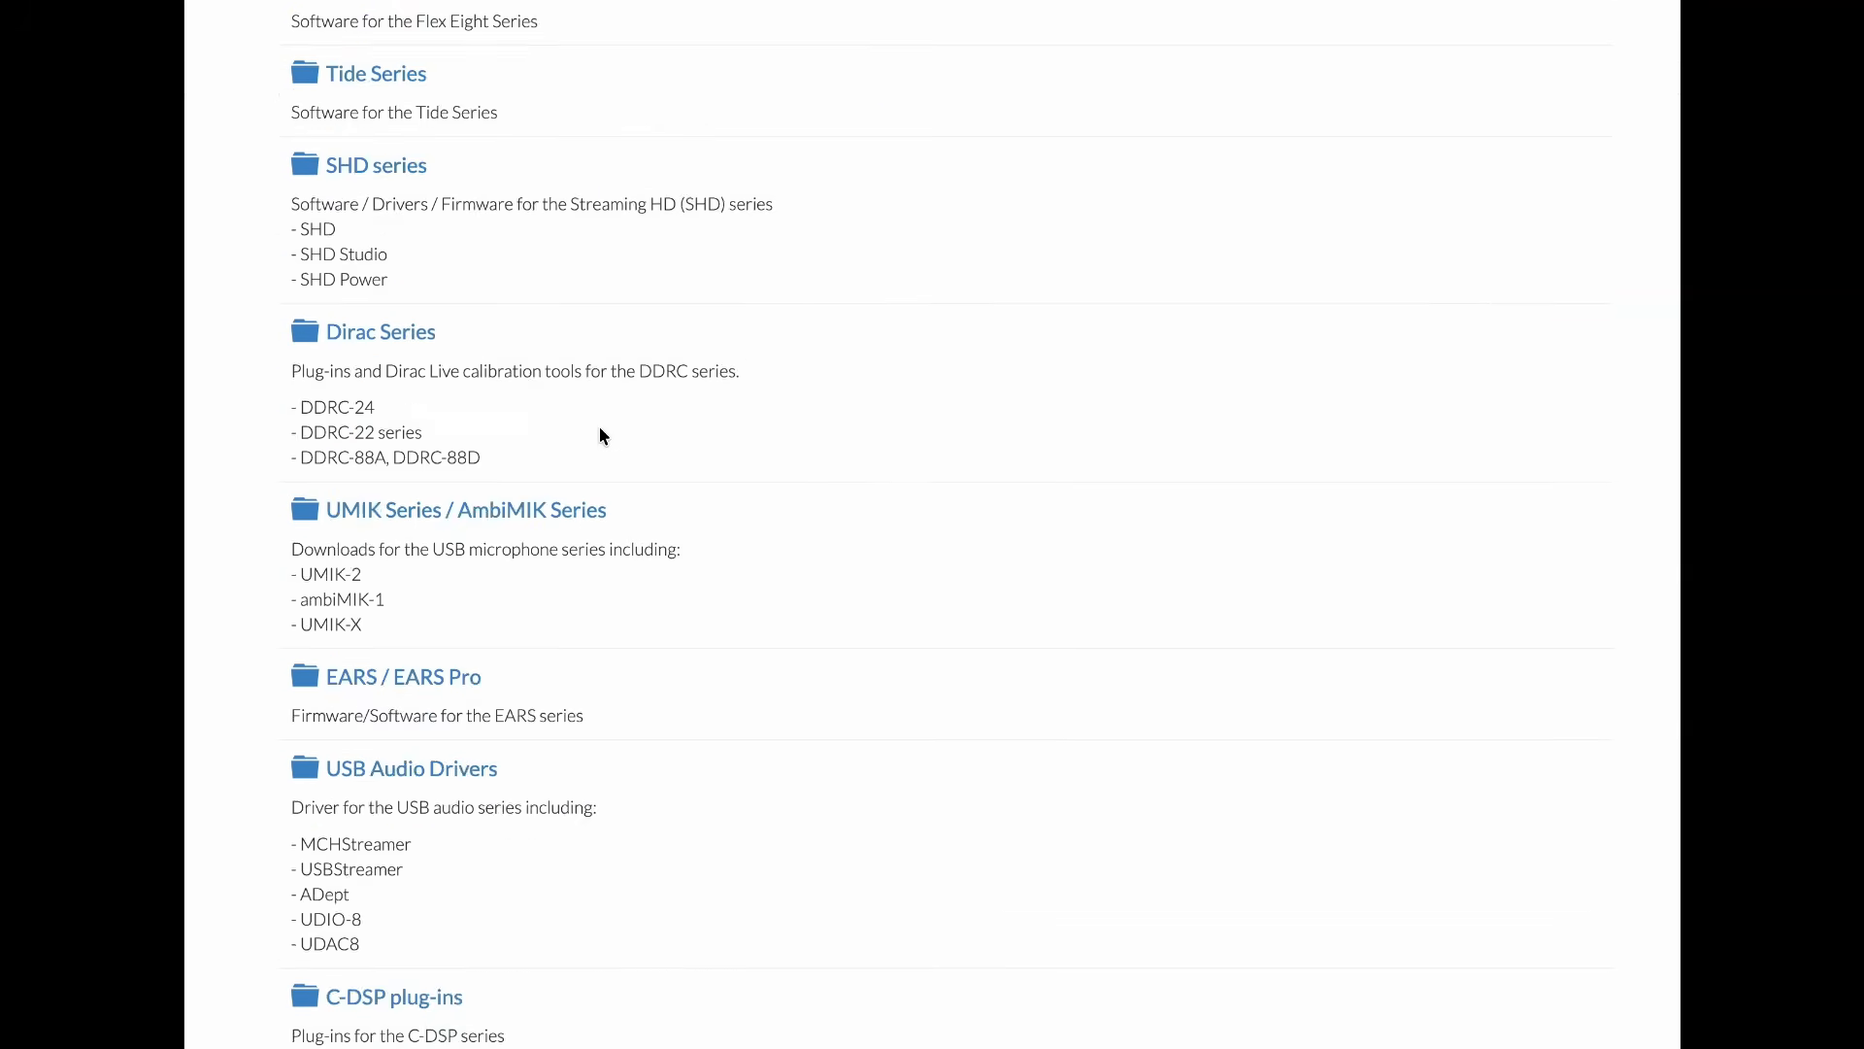
scroll(600, 432, "down", 3)
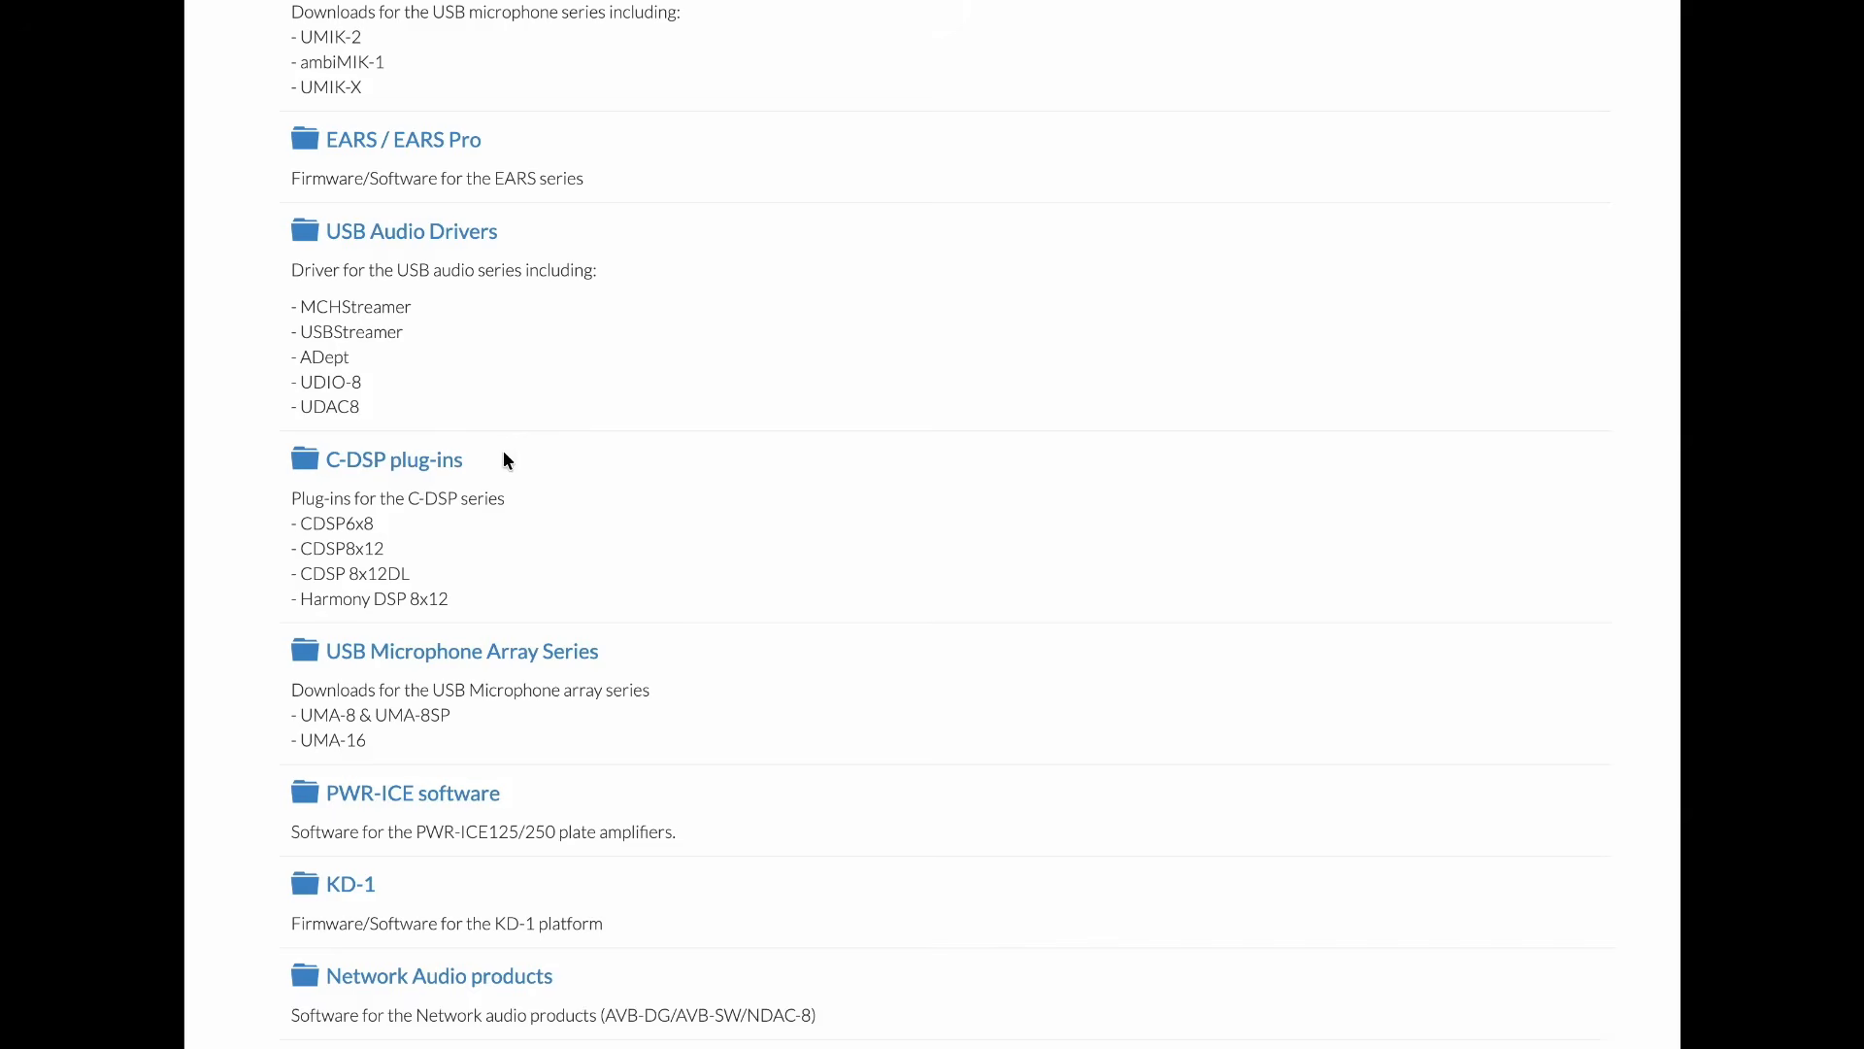
left_click(435, 468)
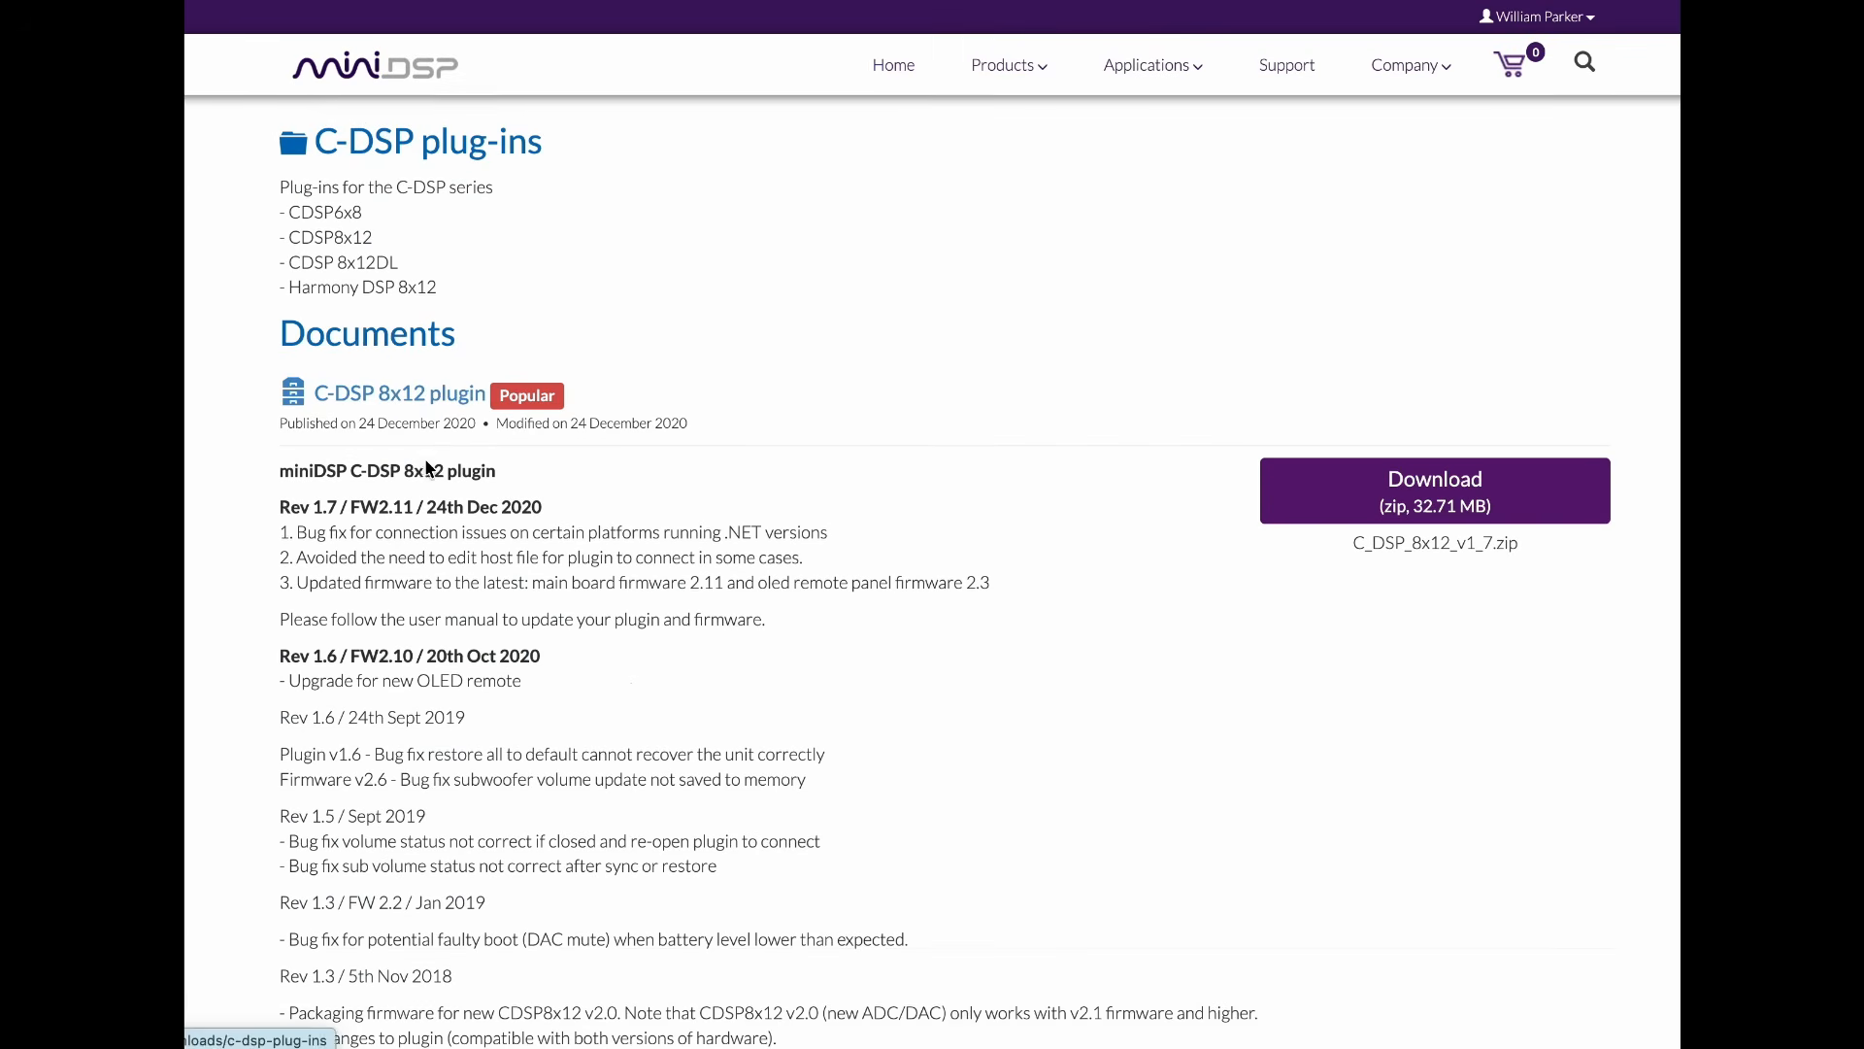
Step: Locate the C-DSP 8x12DL Dirac 3.x plug-in download among the C-DSP documents
scroll(659, 442, "down", 8)
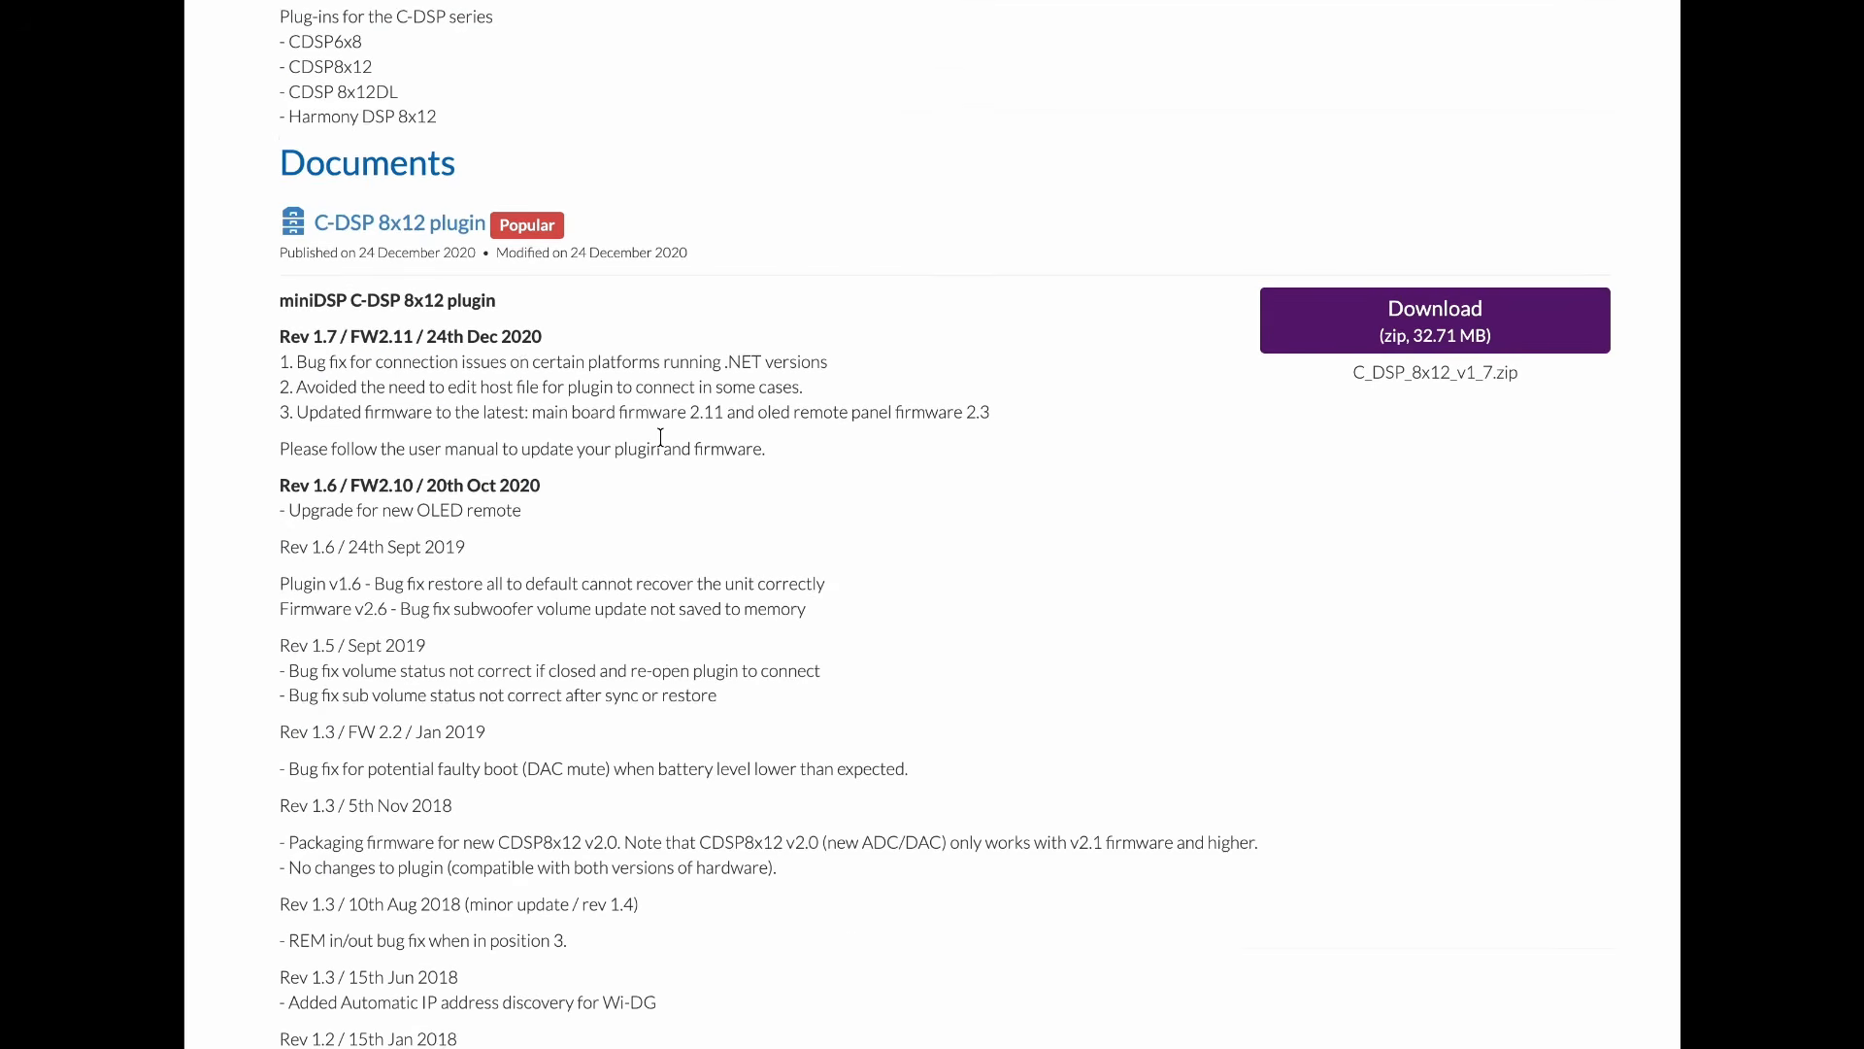
scroll(658, 439, "down", 5)
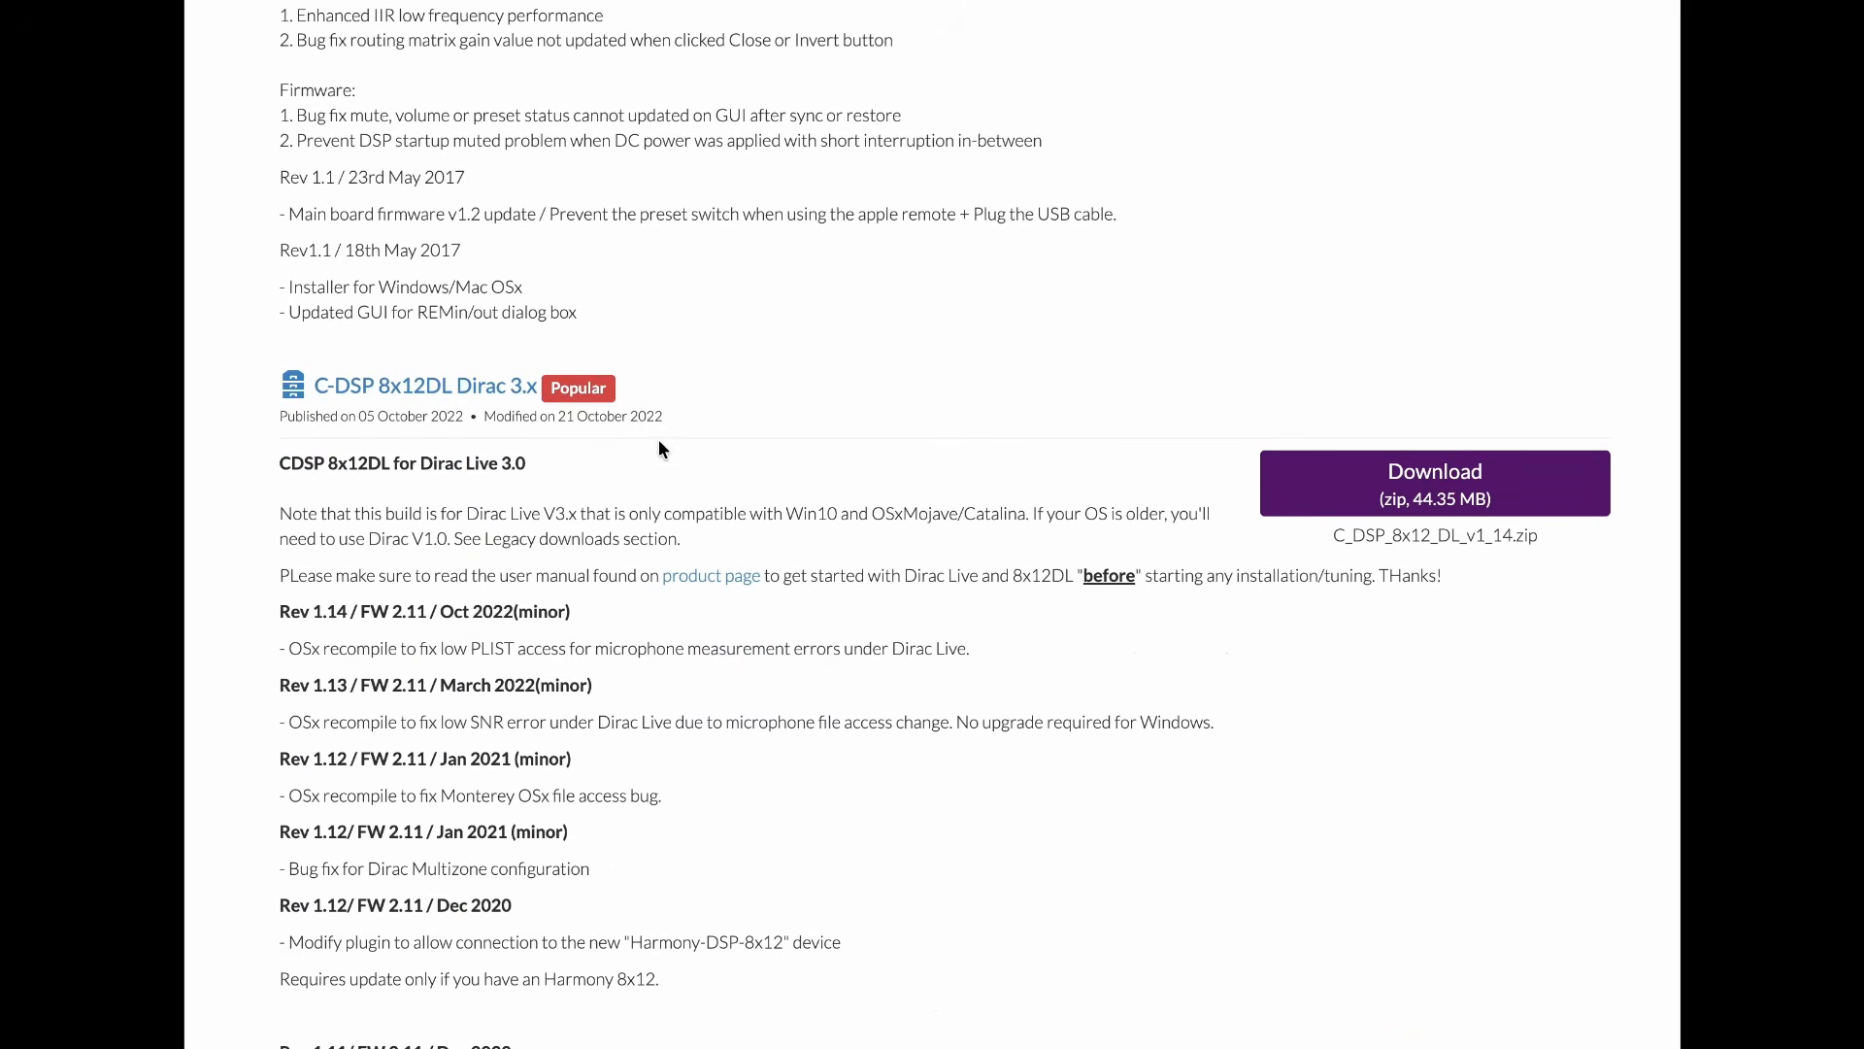
scroll(504, 415, "down", 1)
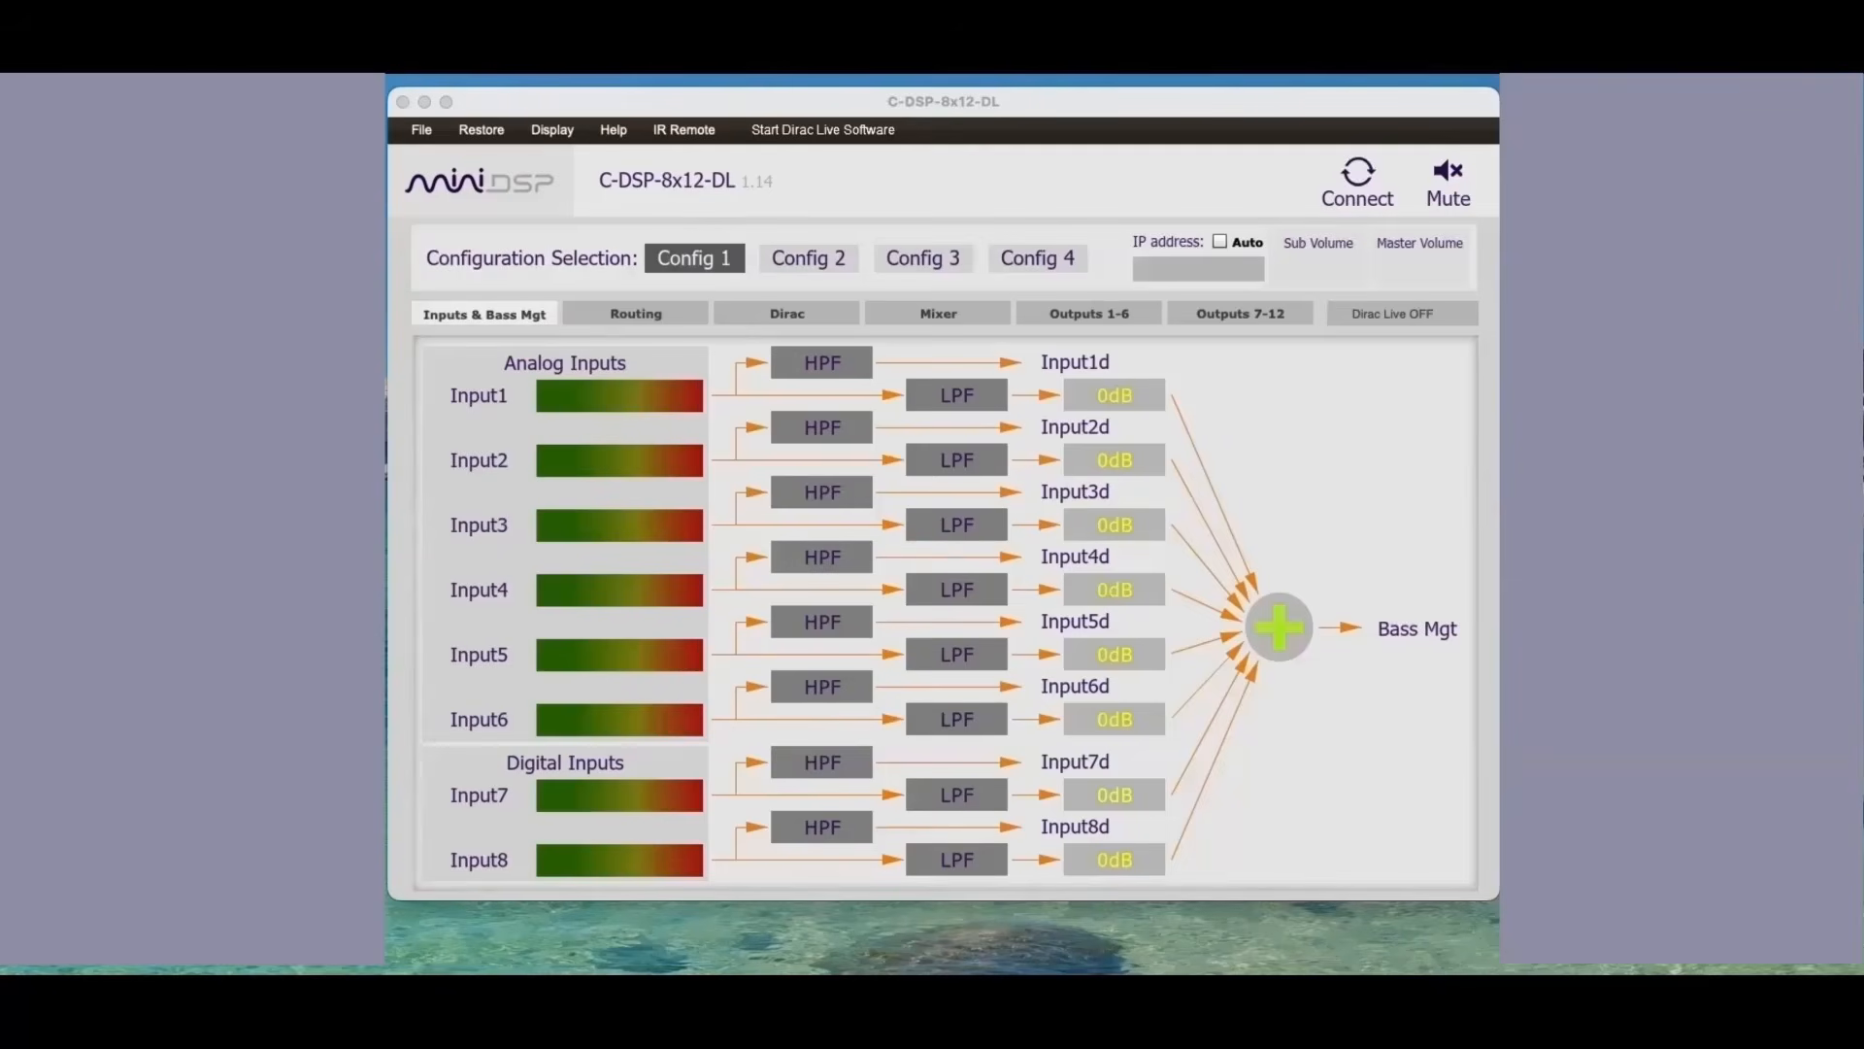
left_click(420, 130)
mouse_move(428, 159)
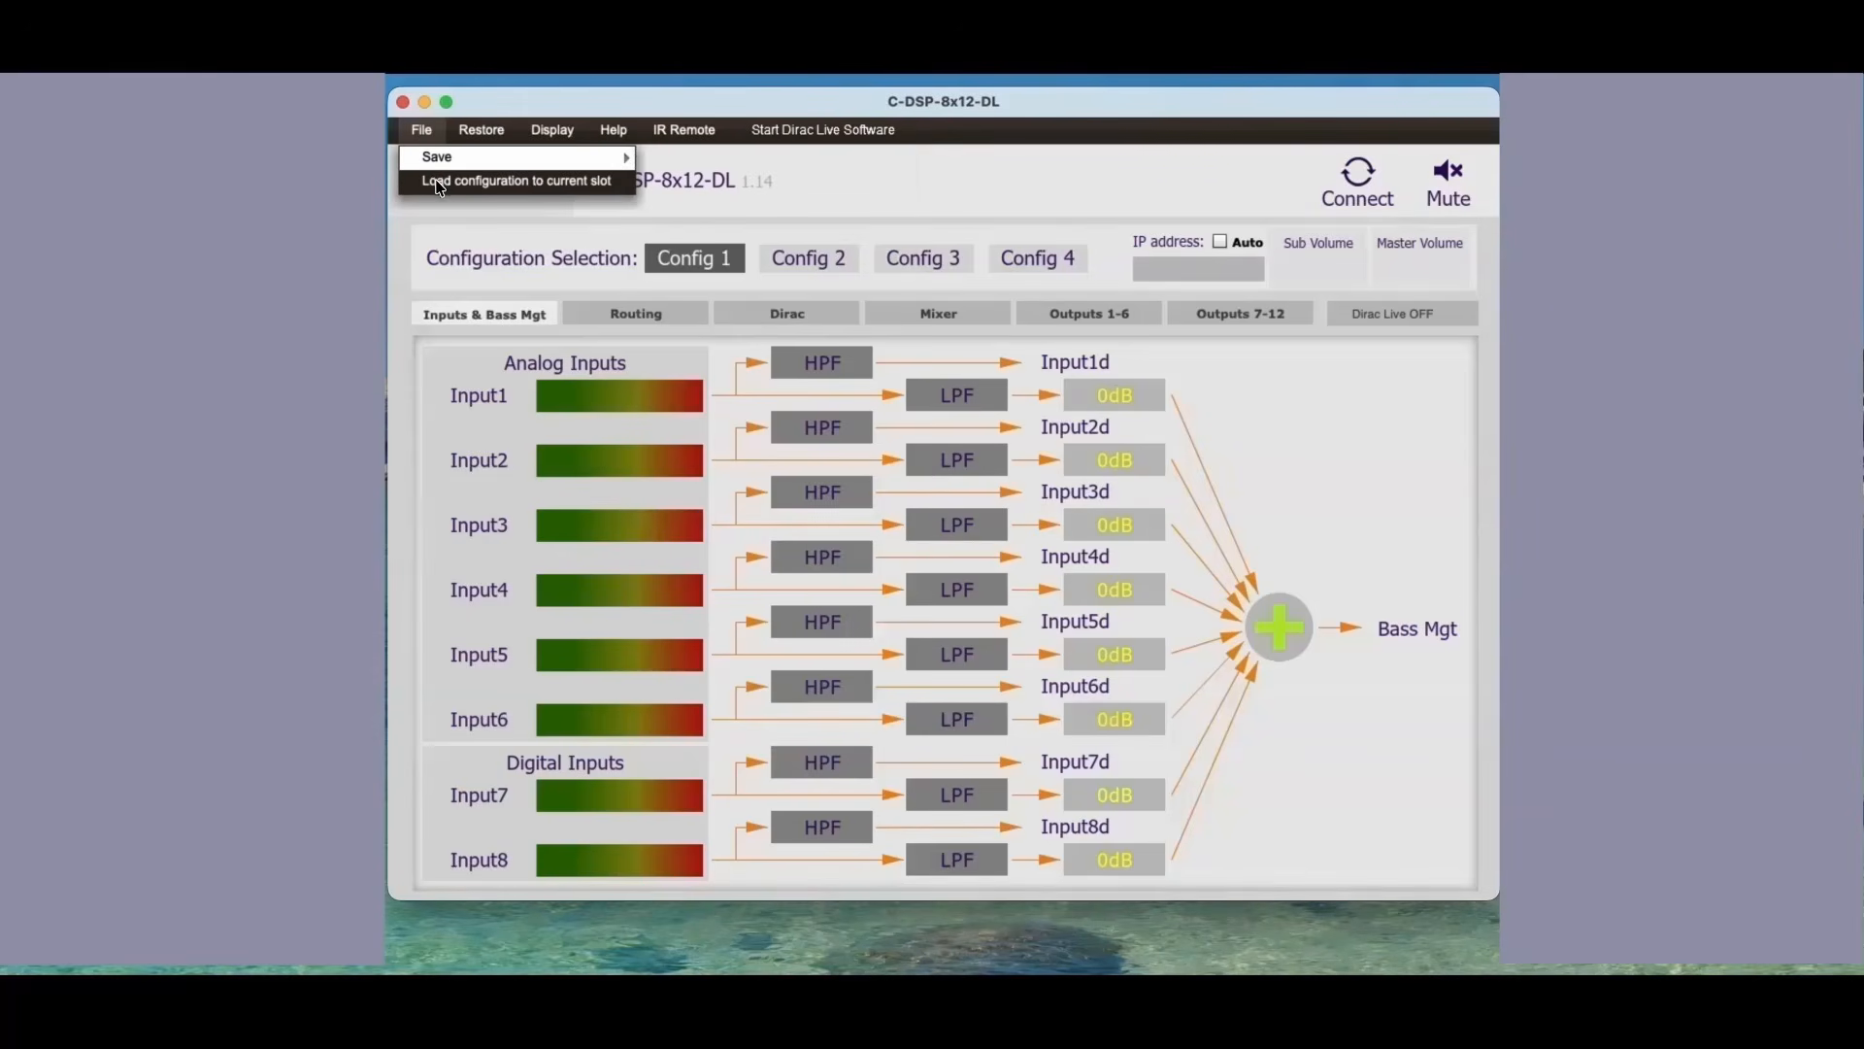
left_click(437, 182)
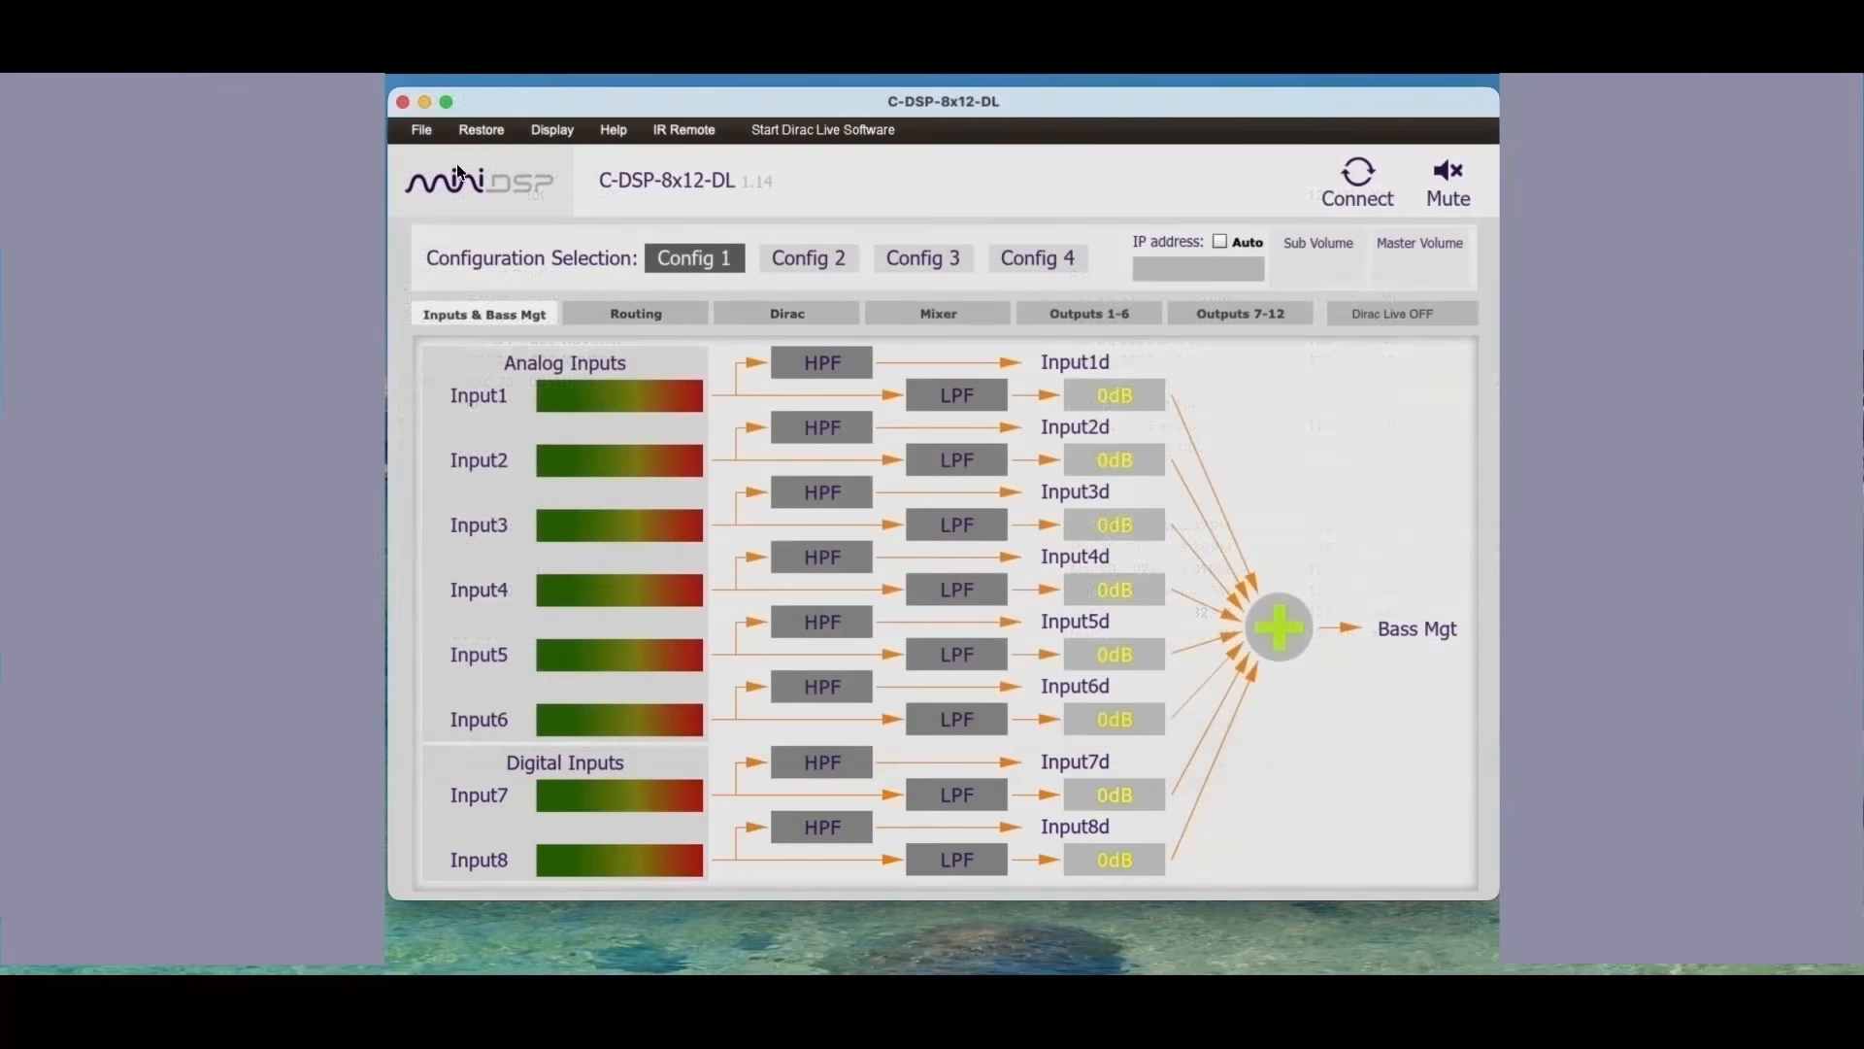
left_click(424, 136)
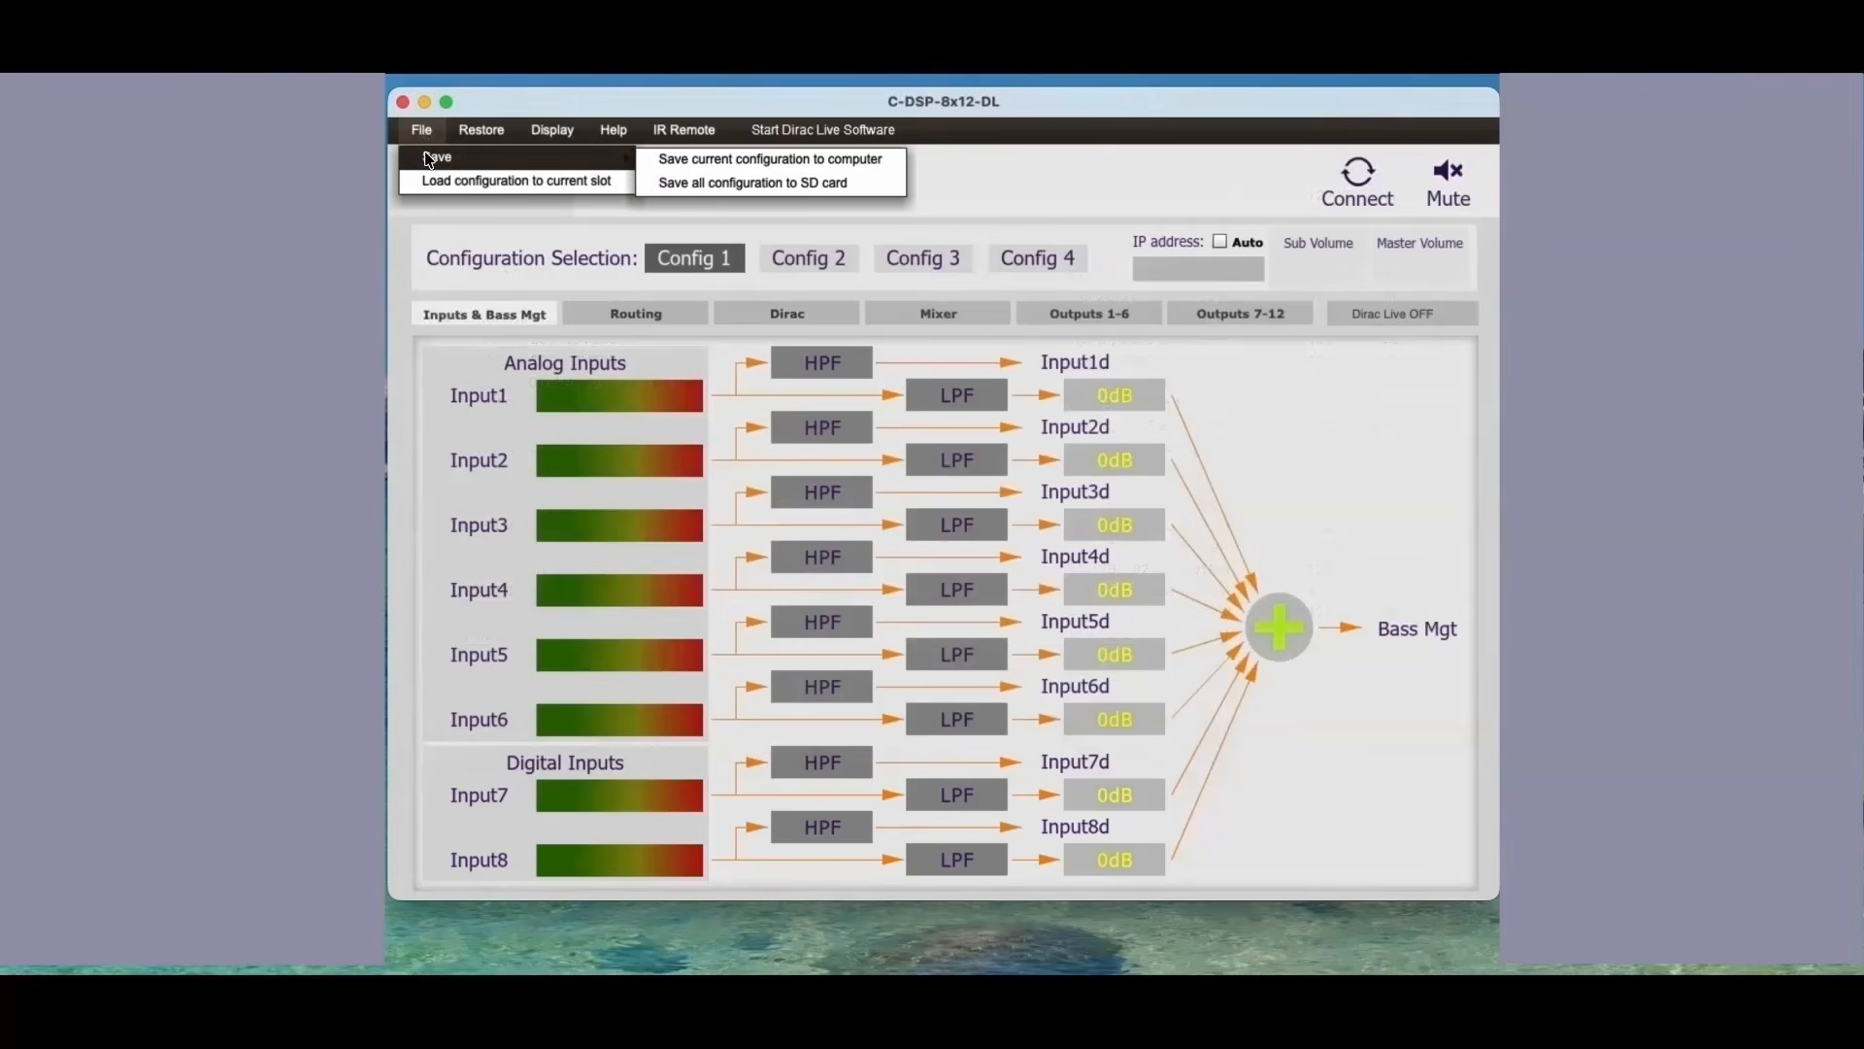
mouse_move(464, 138)
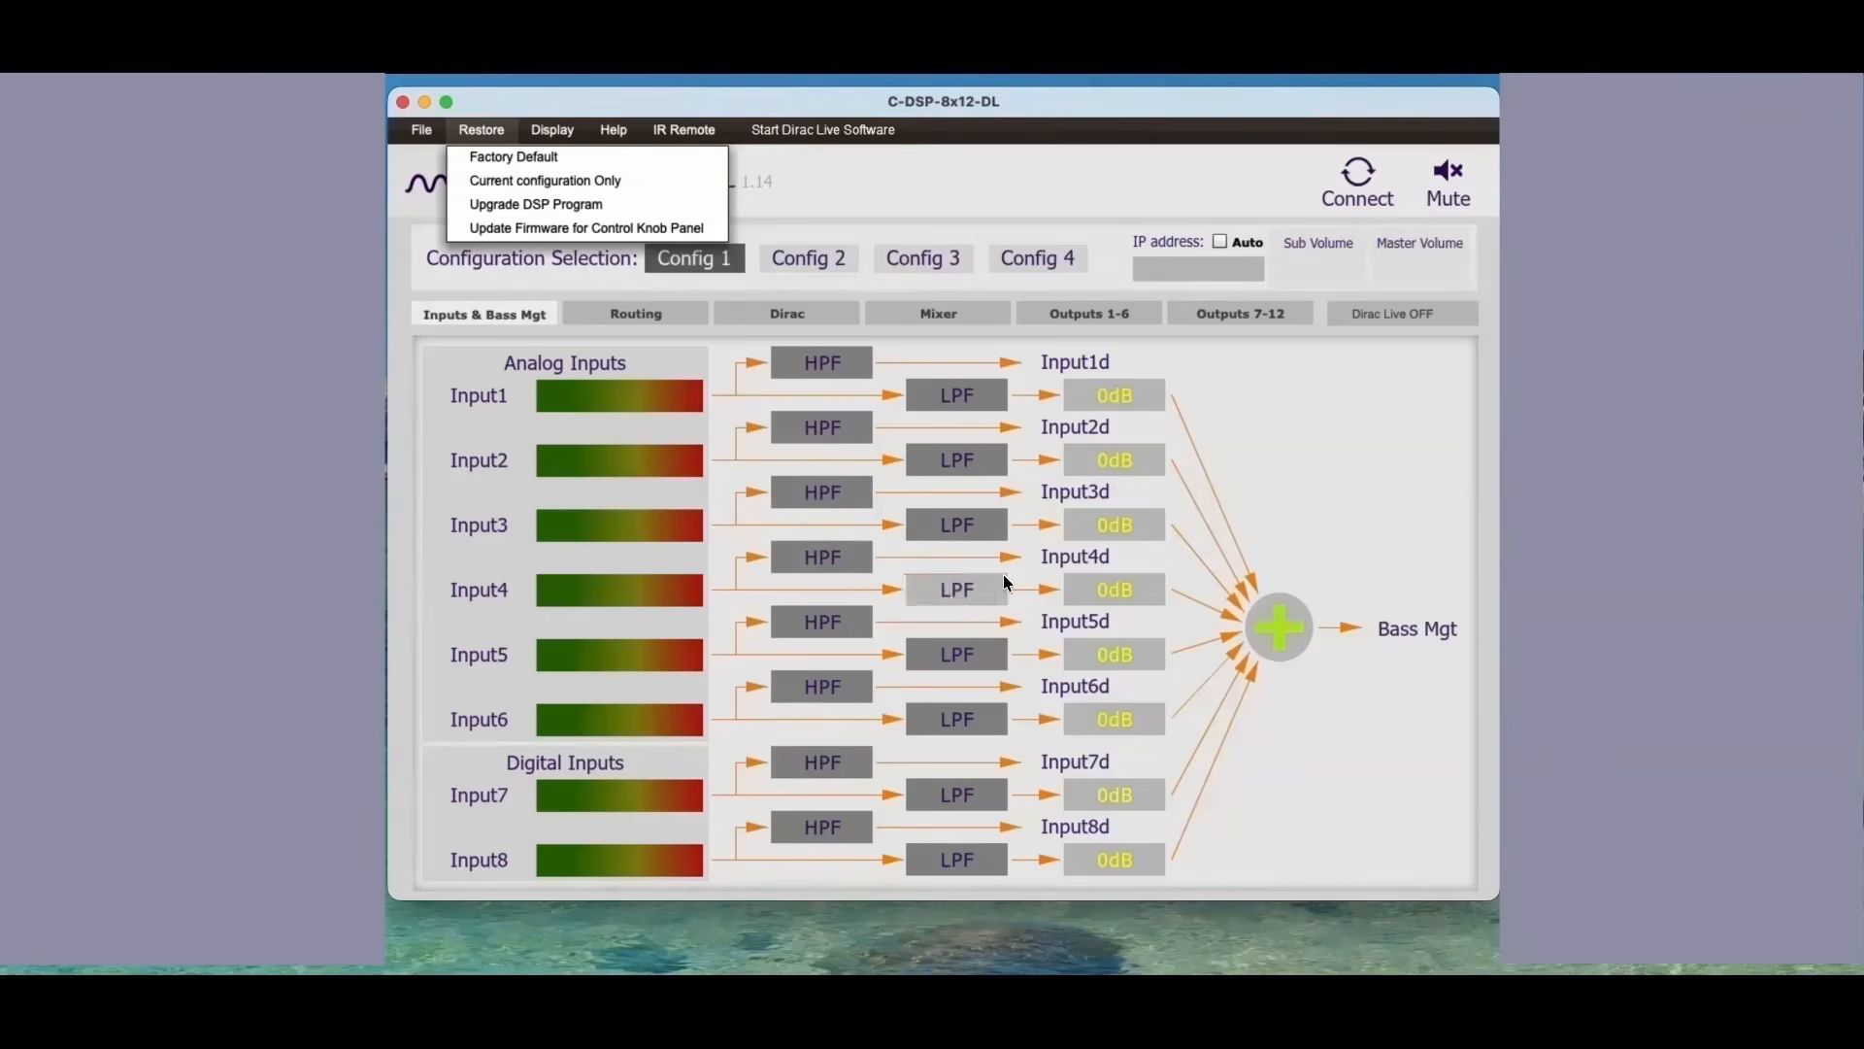
mouse_move(426, 985)
left_click(400, 782)
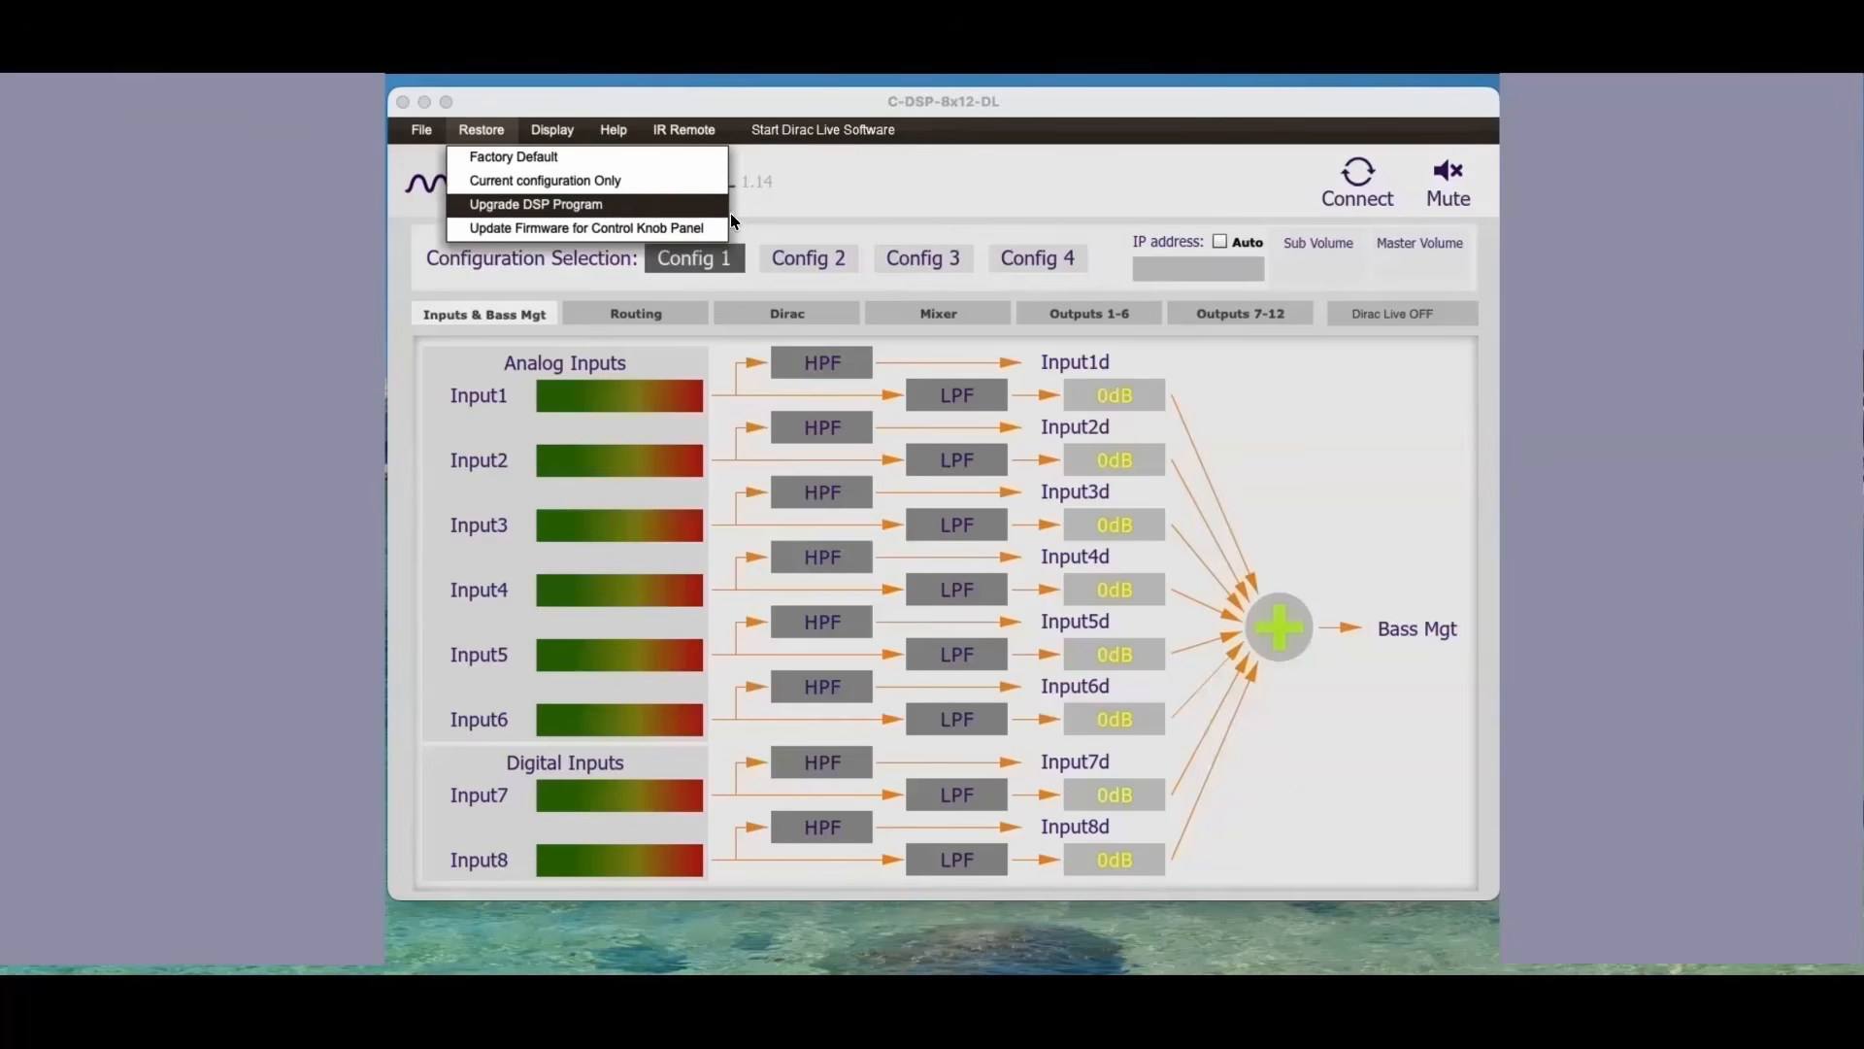
left_click(812, 212)
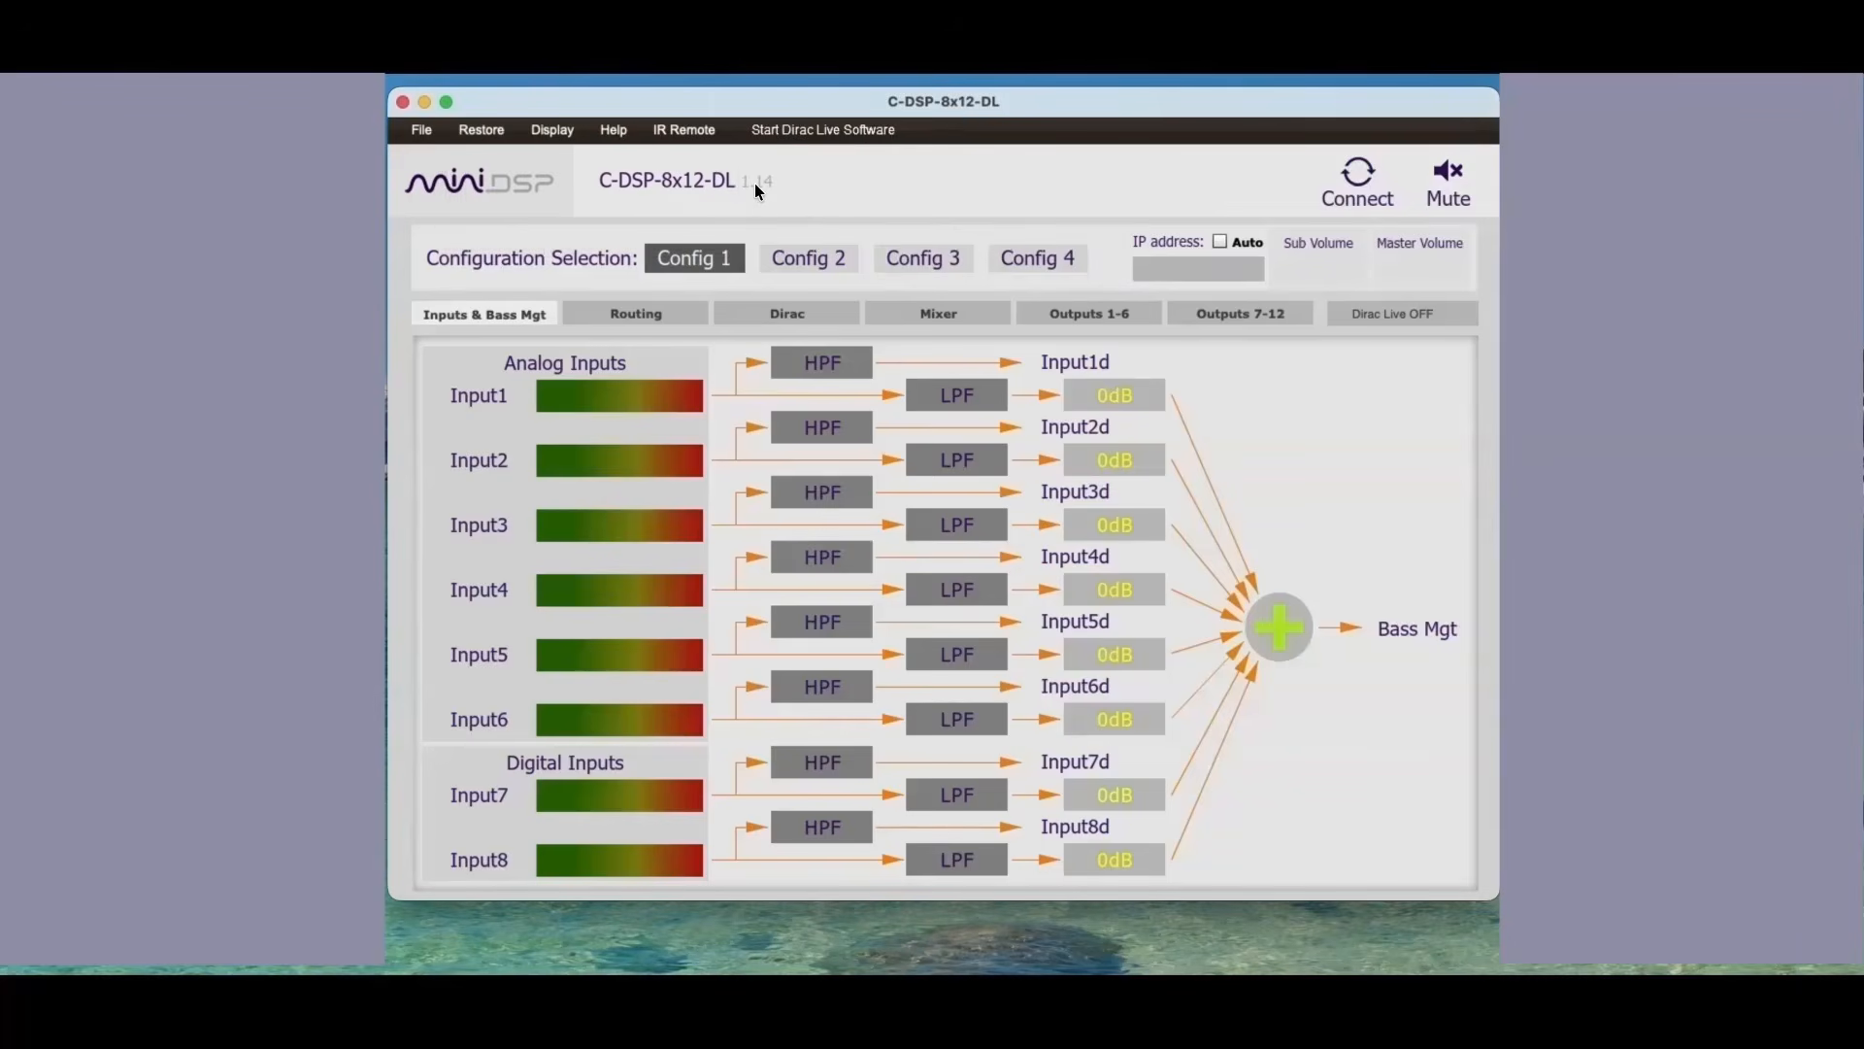
Step: Set the delay display to milliseconds
left_click(546, 128)
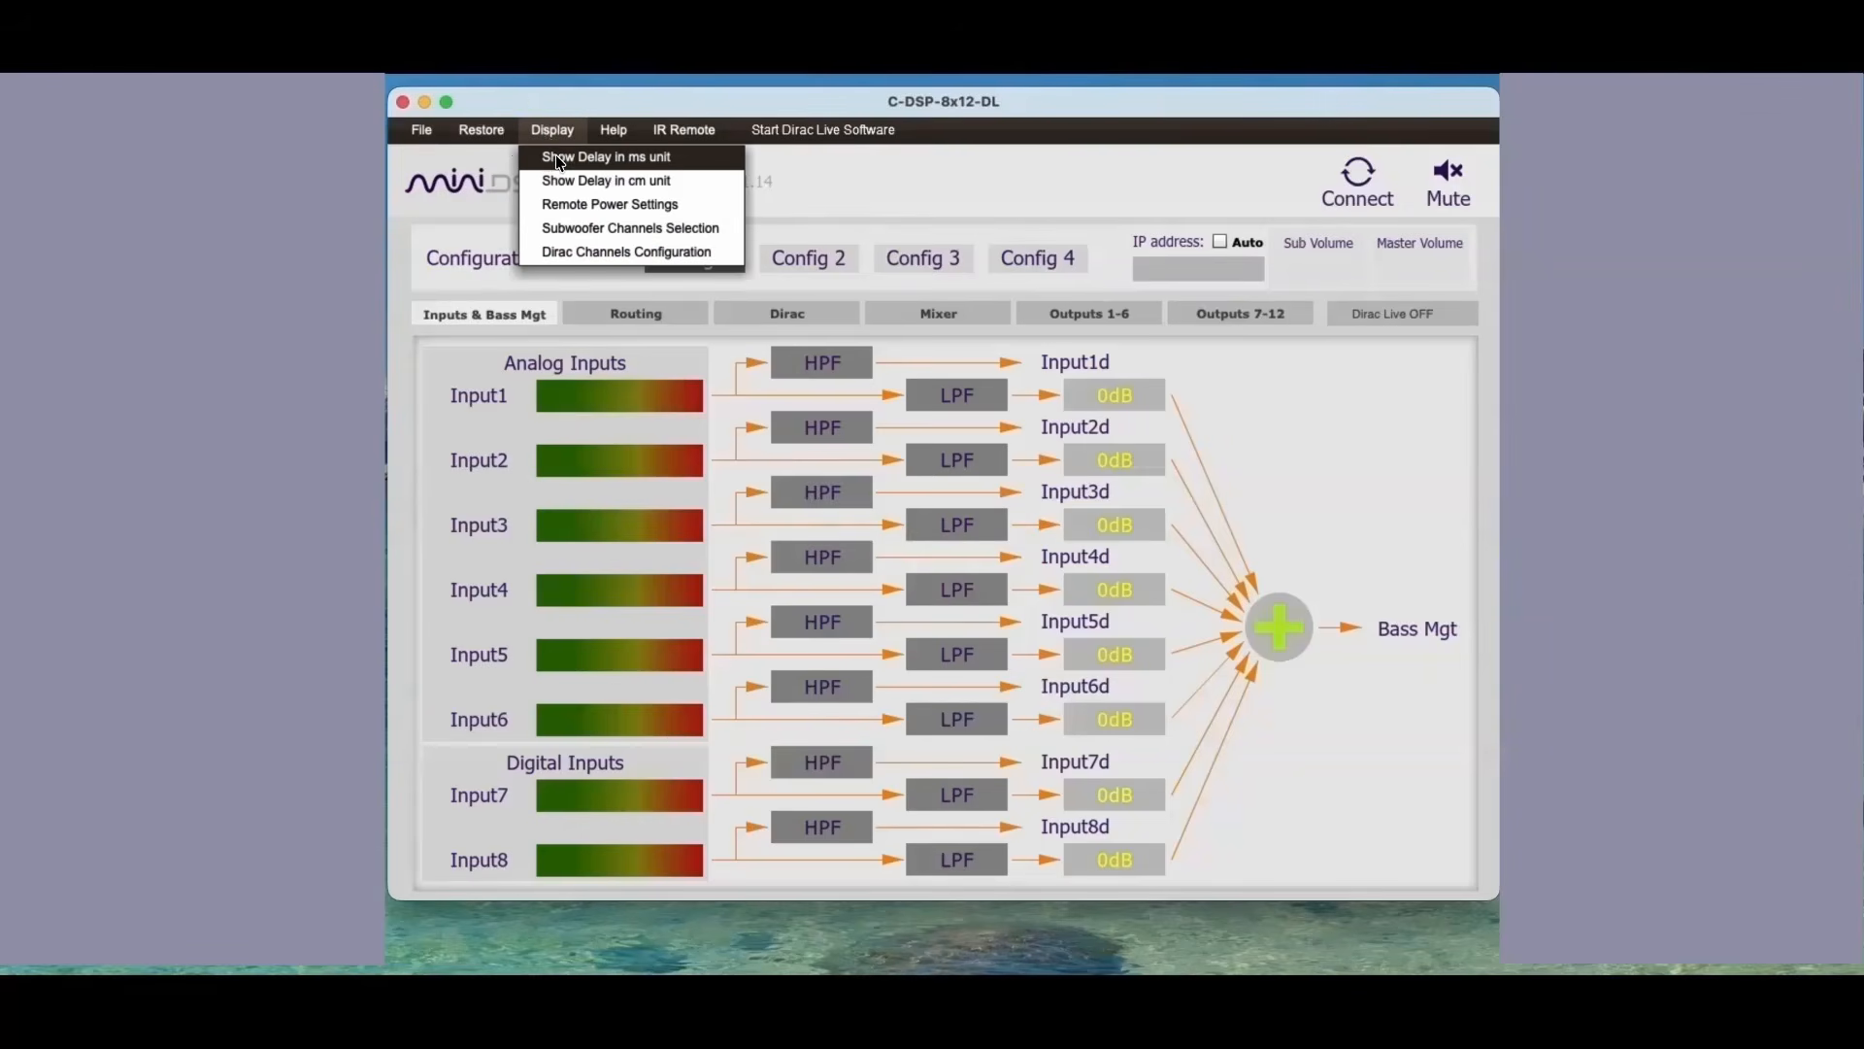
left_click(560, 161)
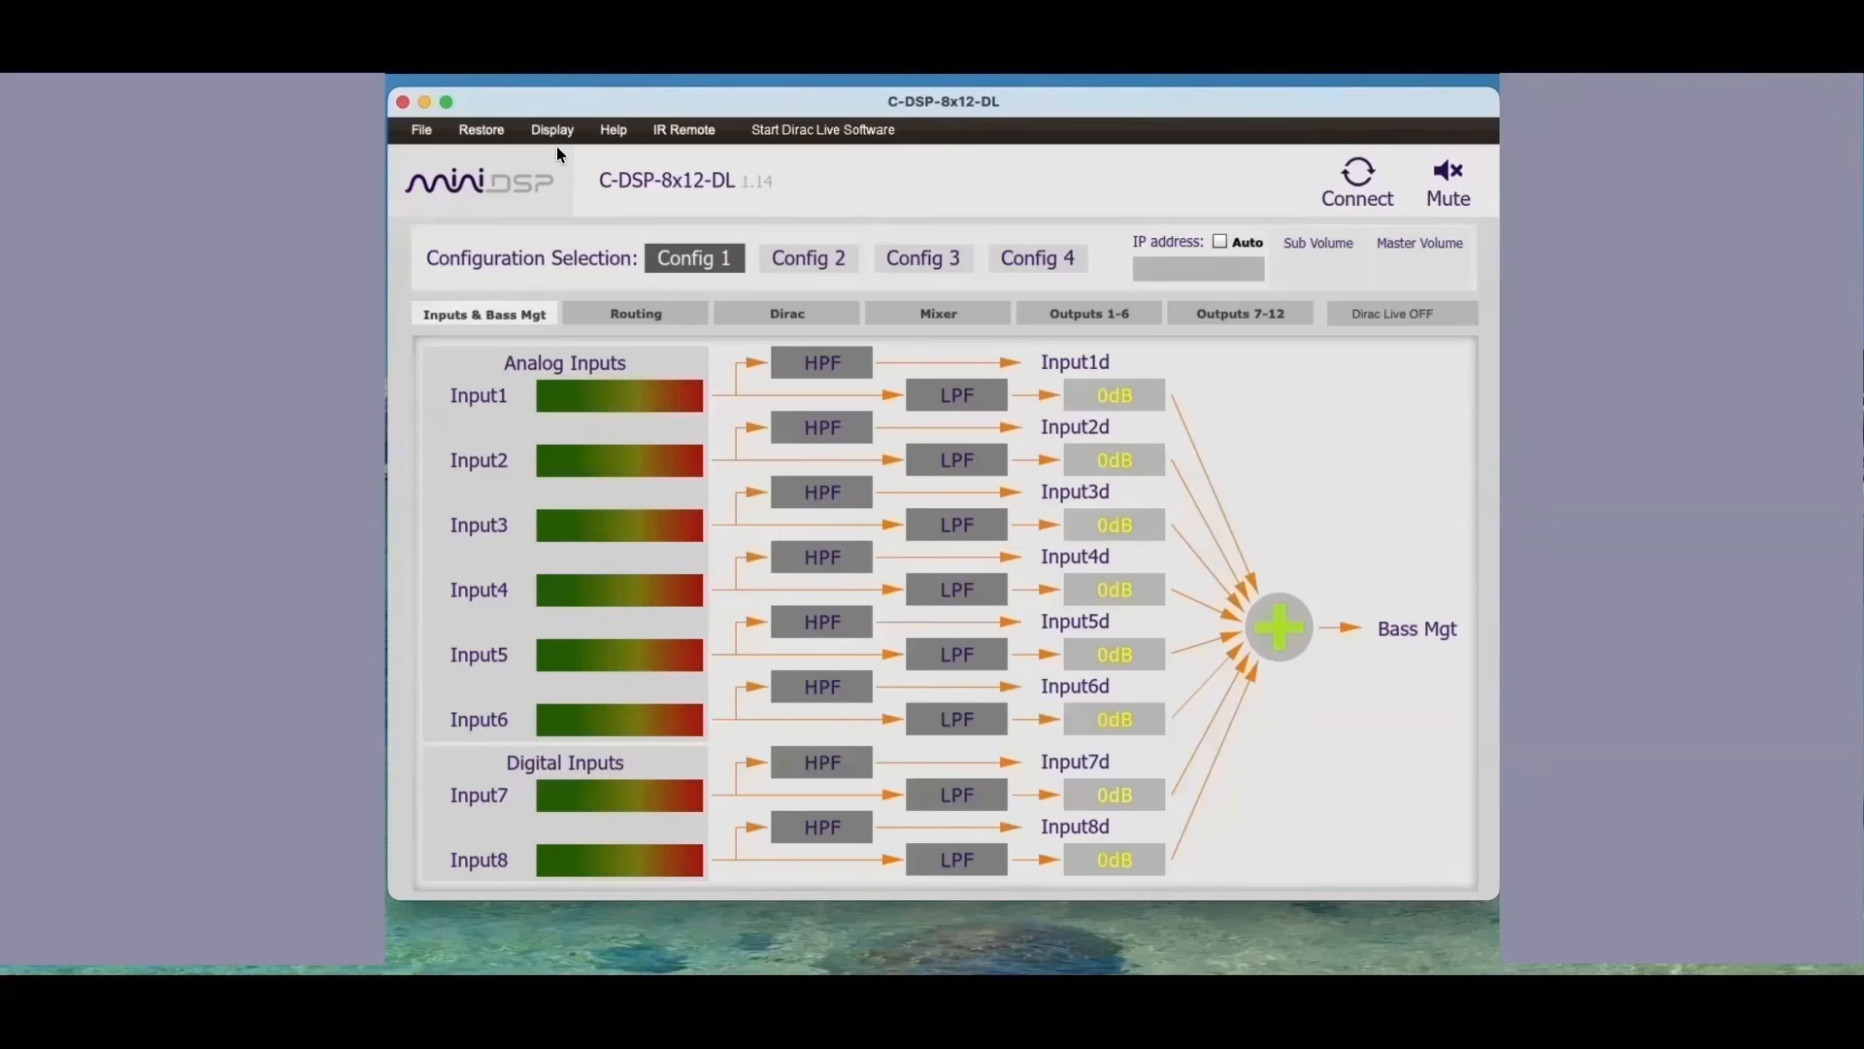
Step: Try to open the remote power settings without a connected board
left_click(557, 134)
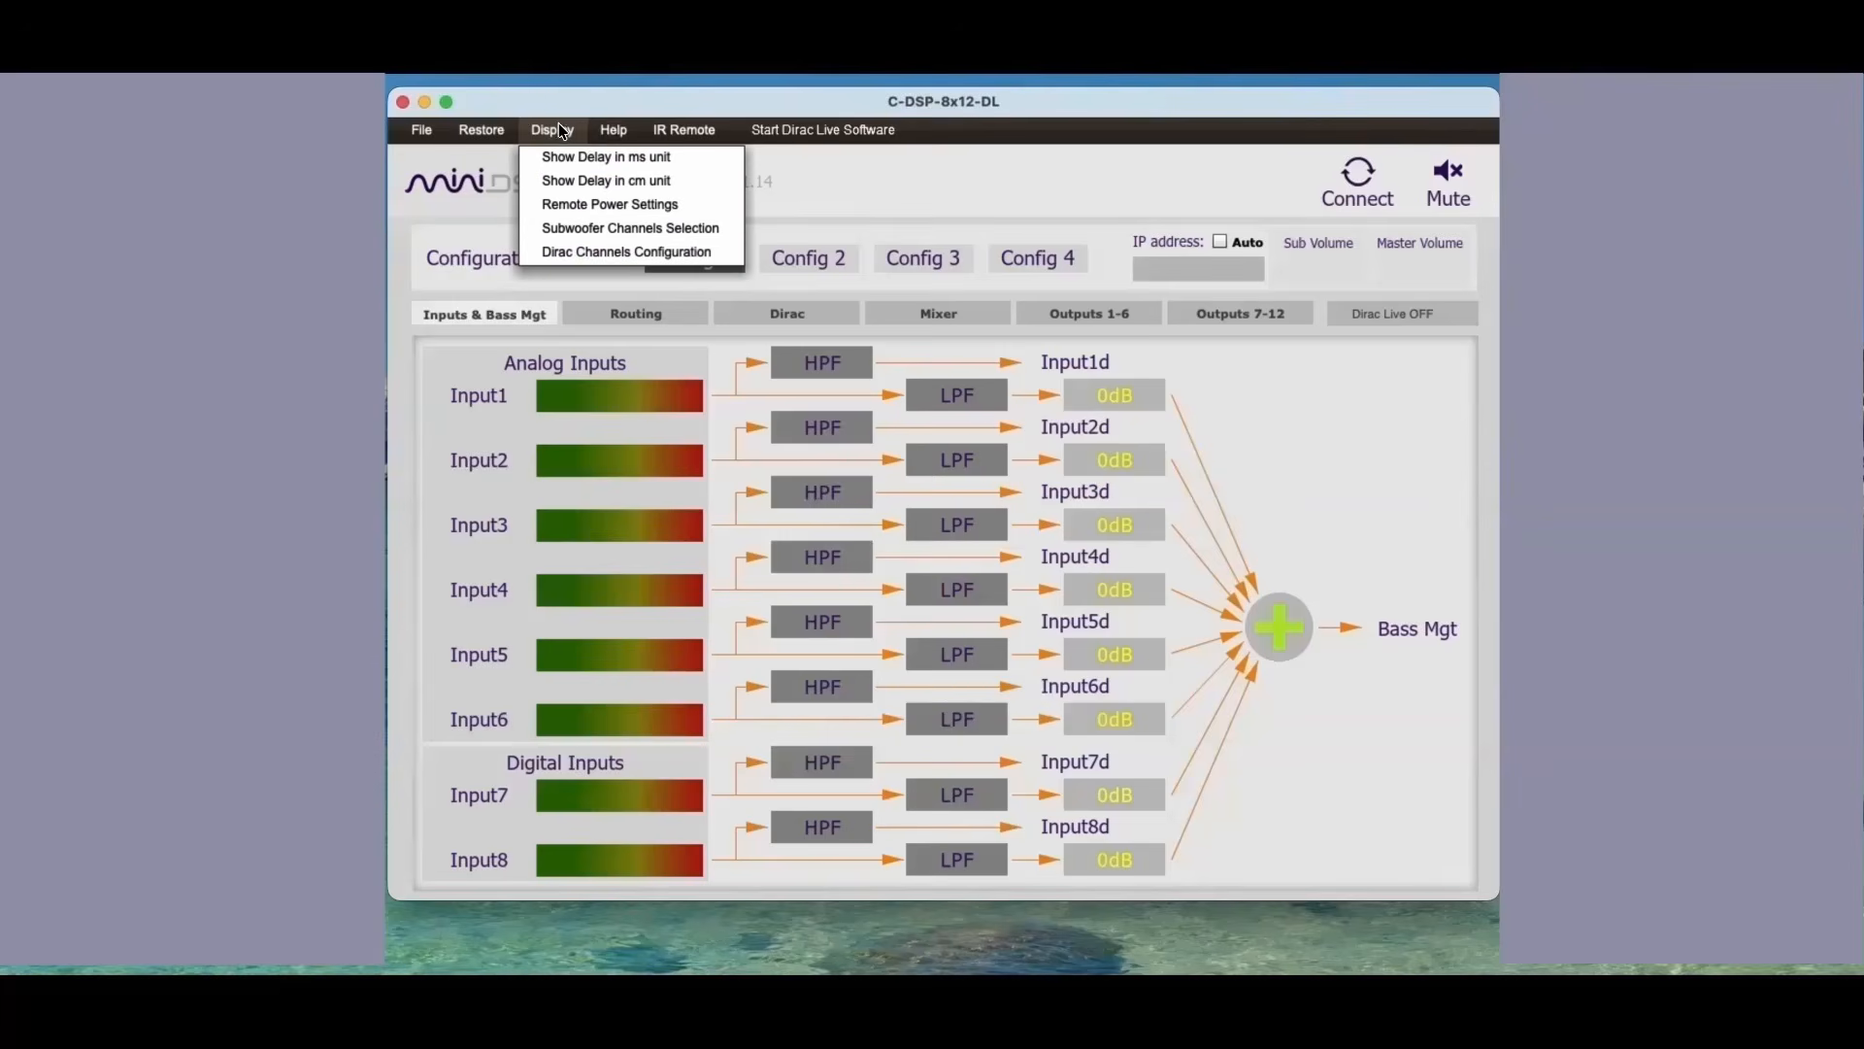
left_click(560, 202)
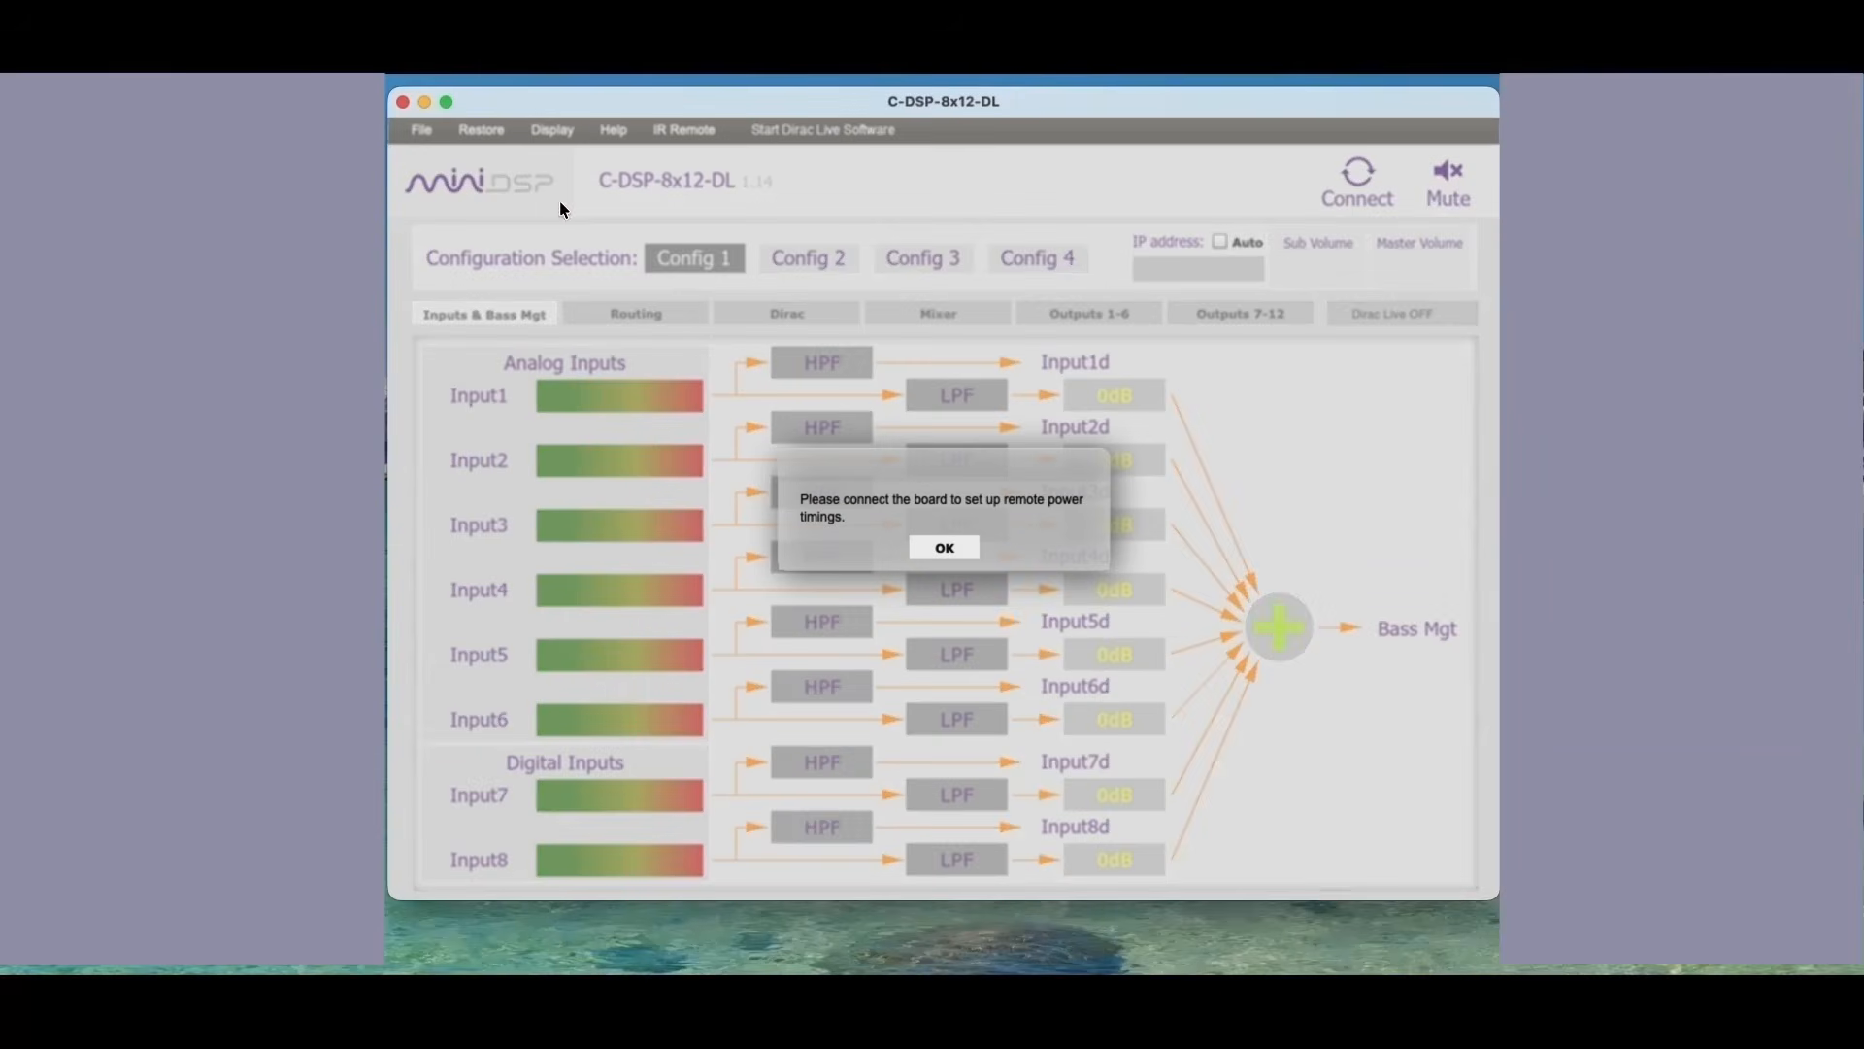
left_click(961, 550)
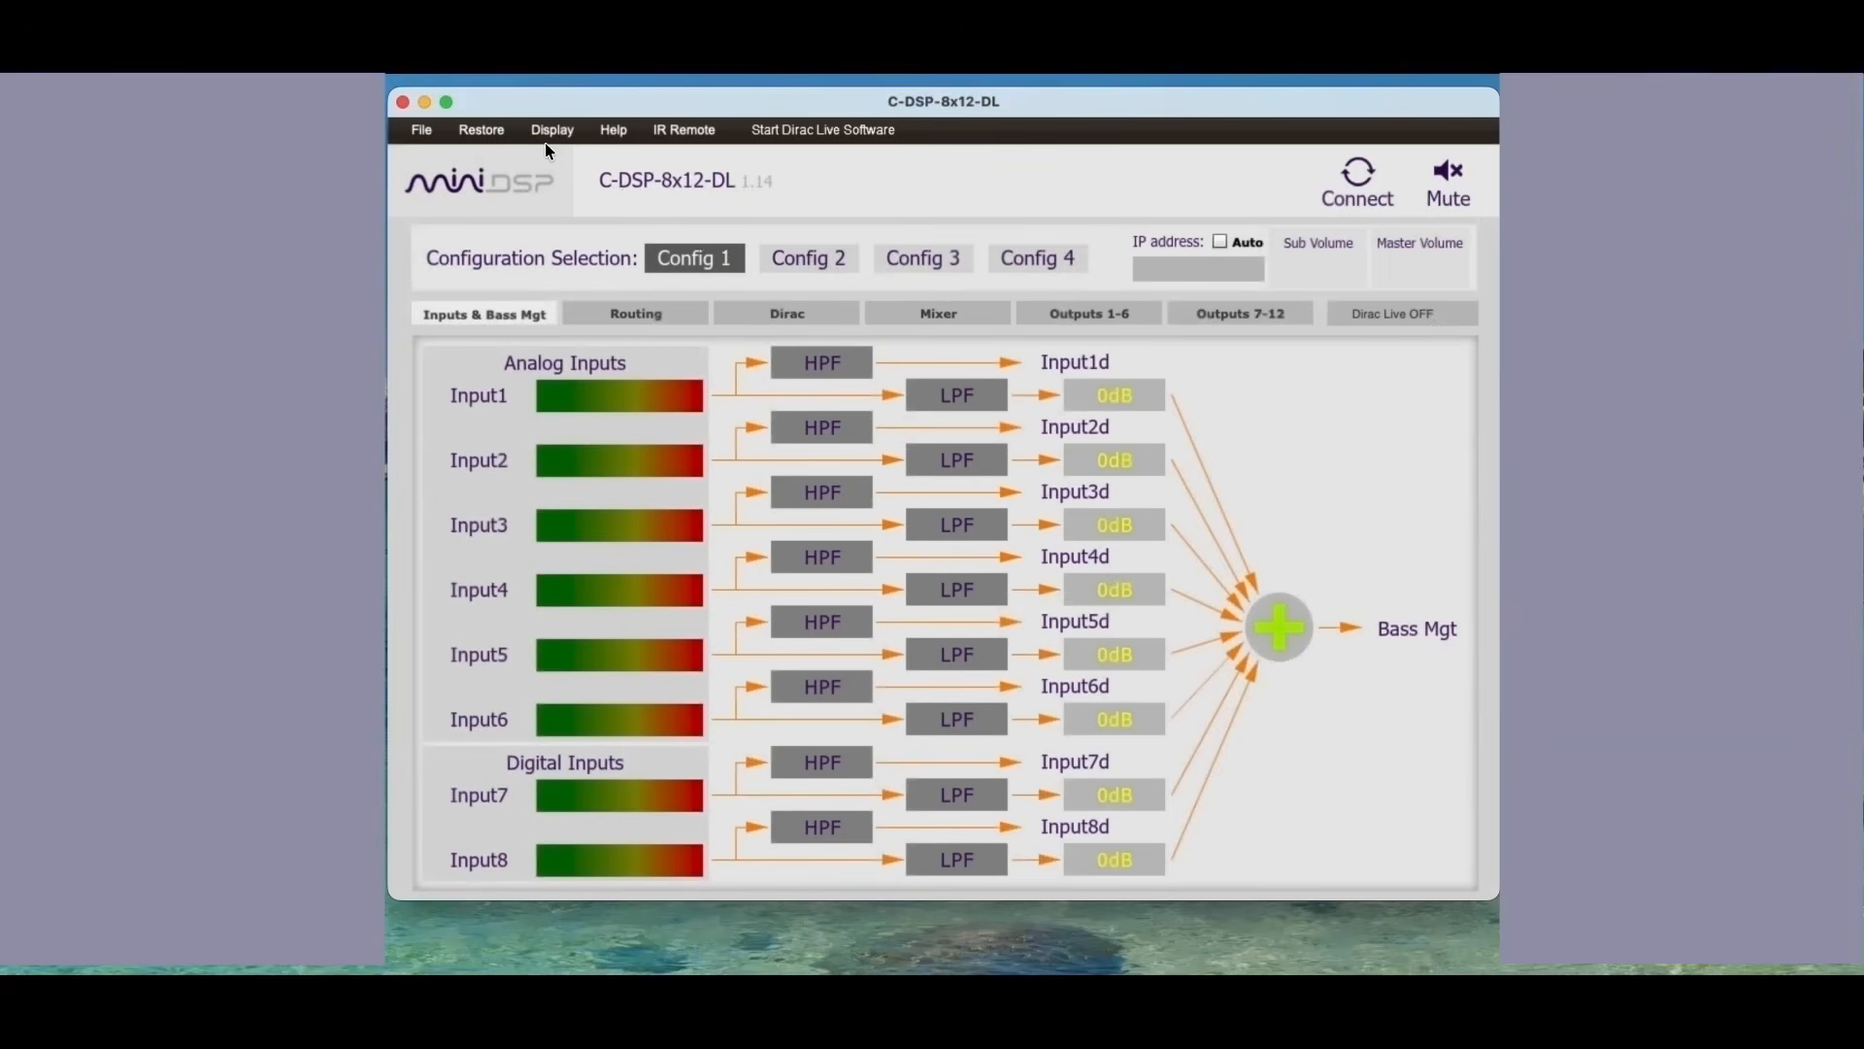
Step: Connect to the processor, then view its remote power timing settings and close them
left_click(1363, 183)
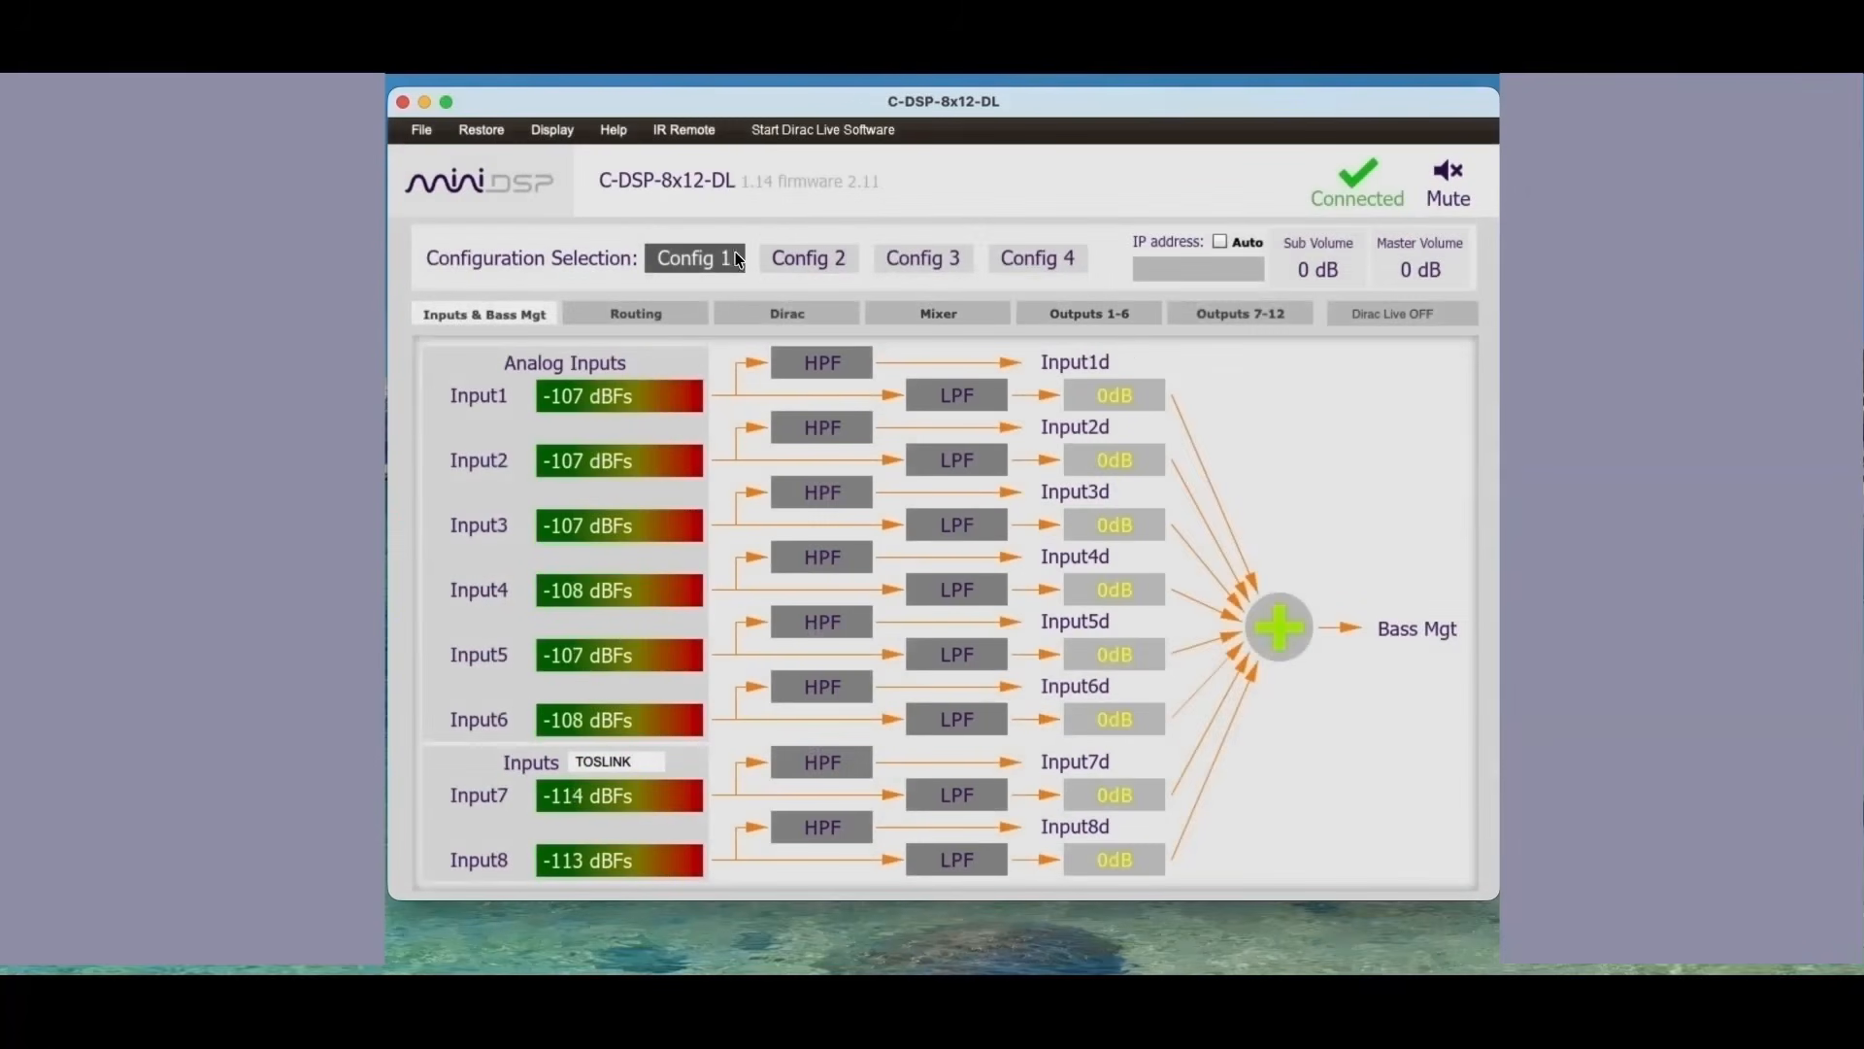
left_click(554, 130)
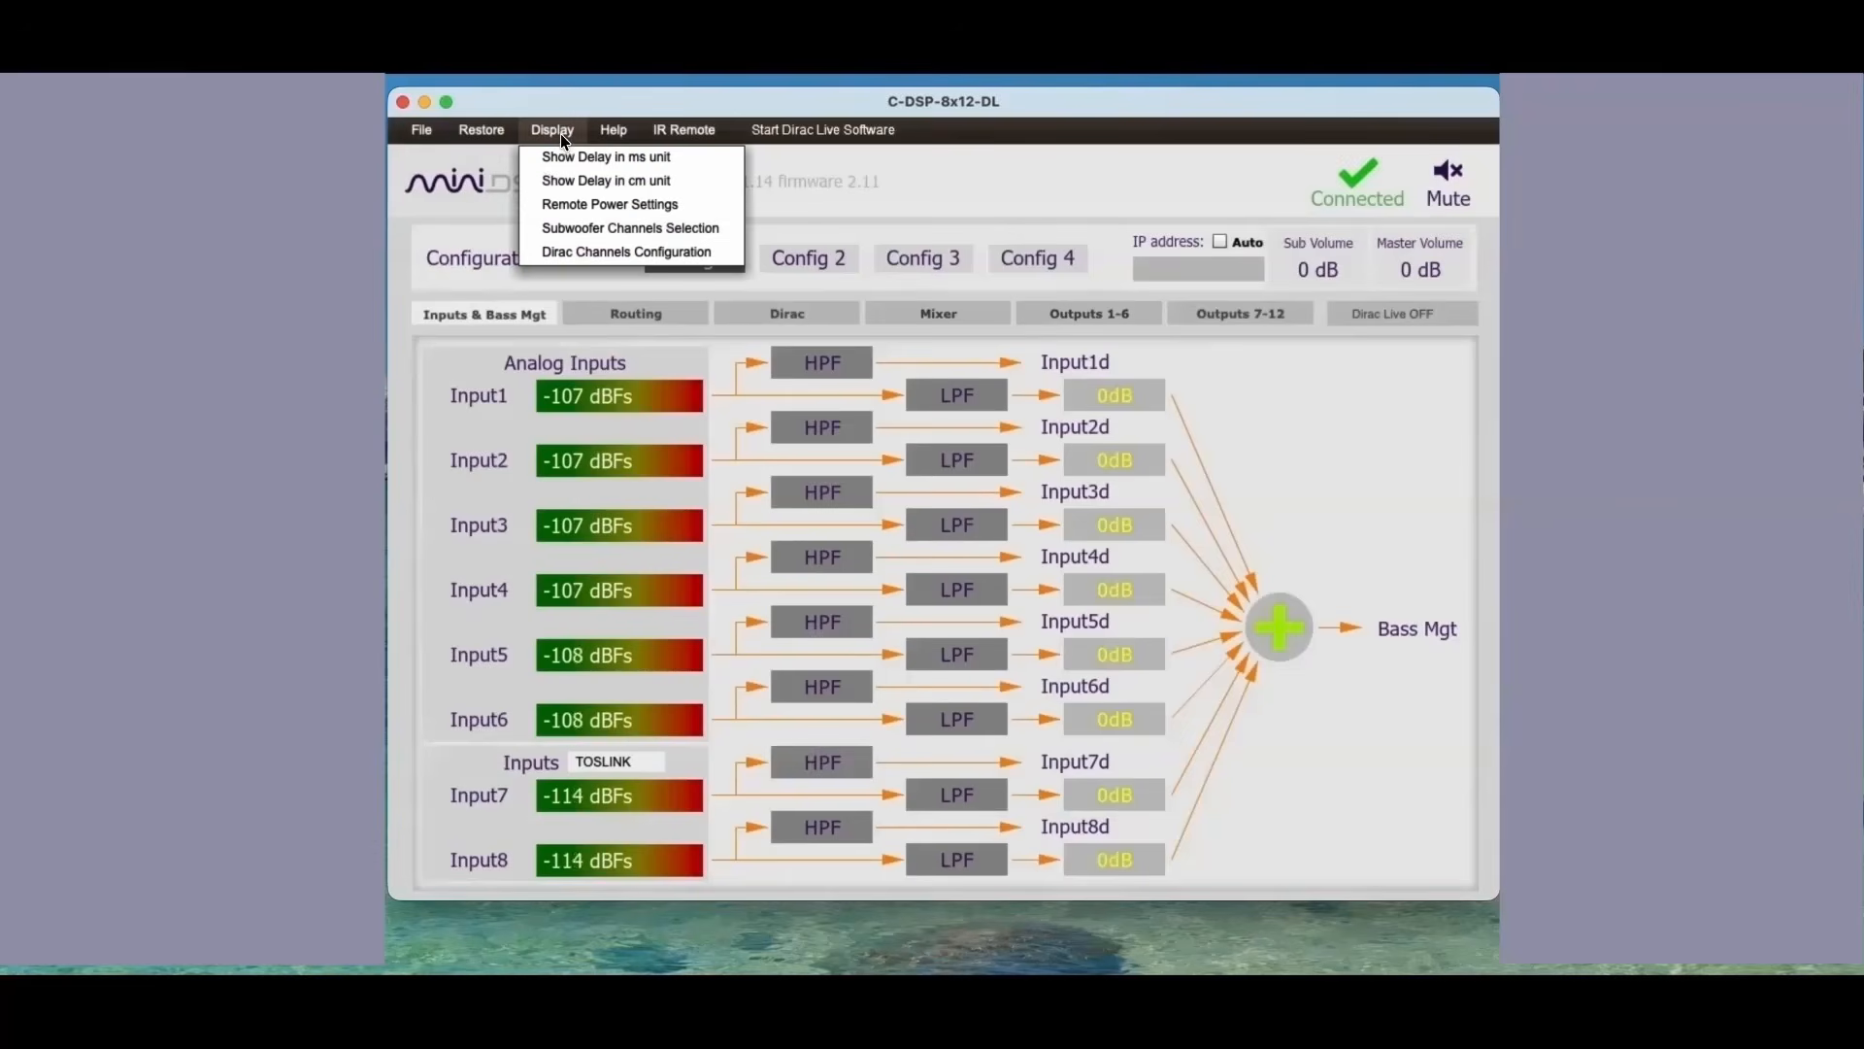
left_click(575, 203)
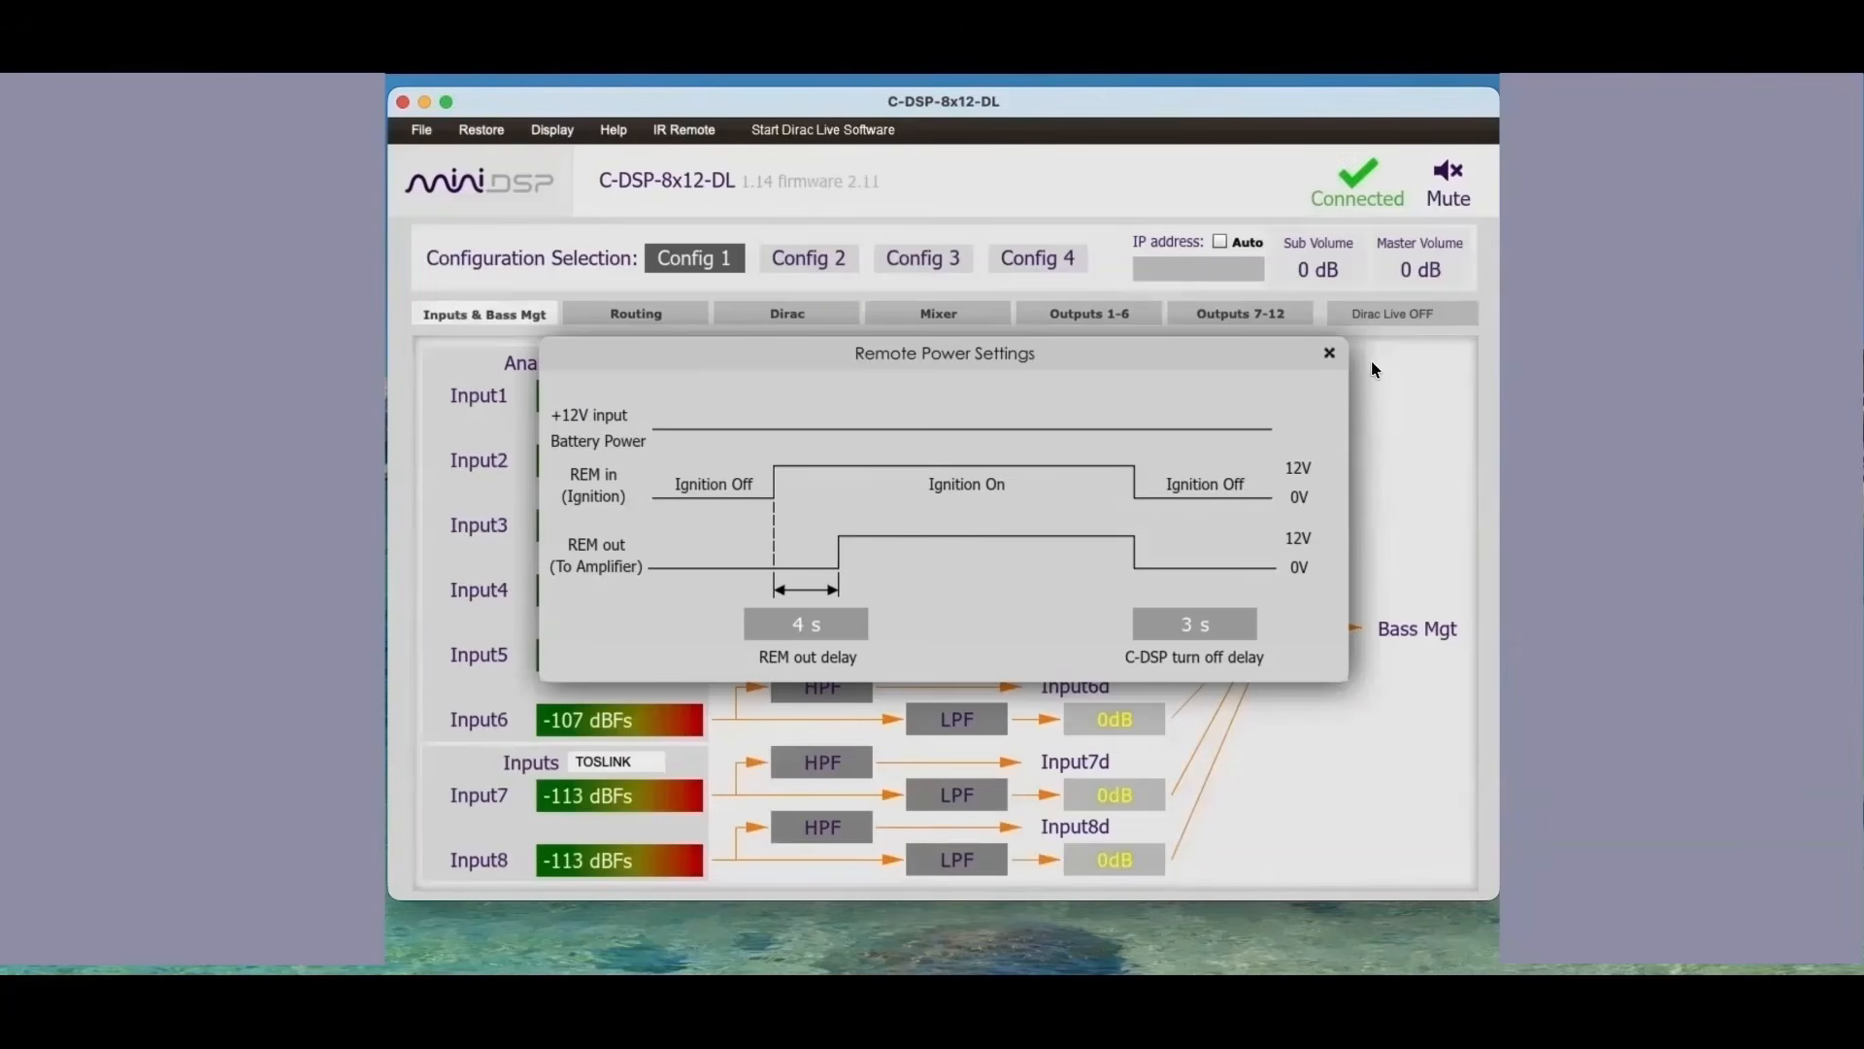
left_click(1328, 354)
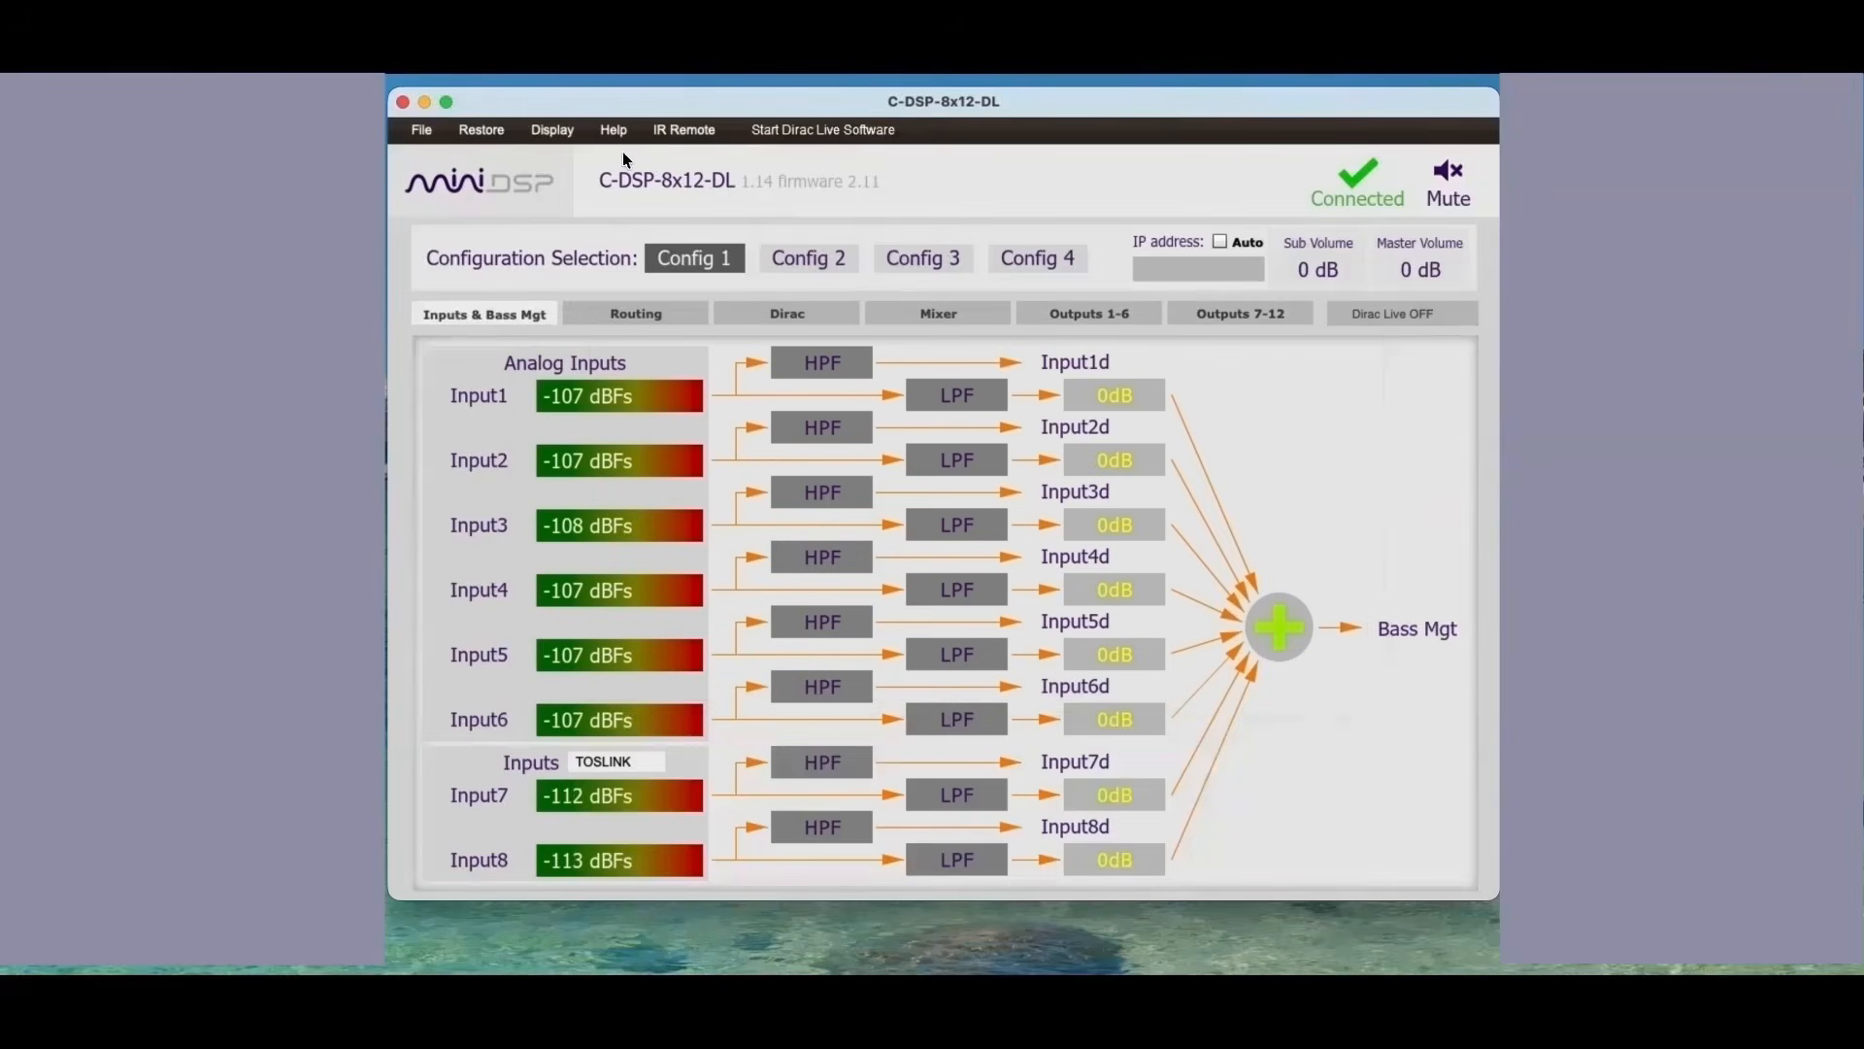
Step: Review the subwoofer channel assignments and the available volume modes, leaving the volume mode on Master
left_click(554, 130)
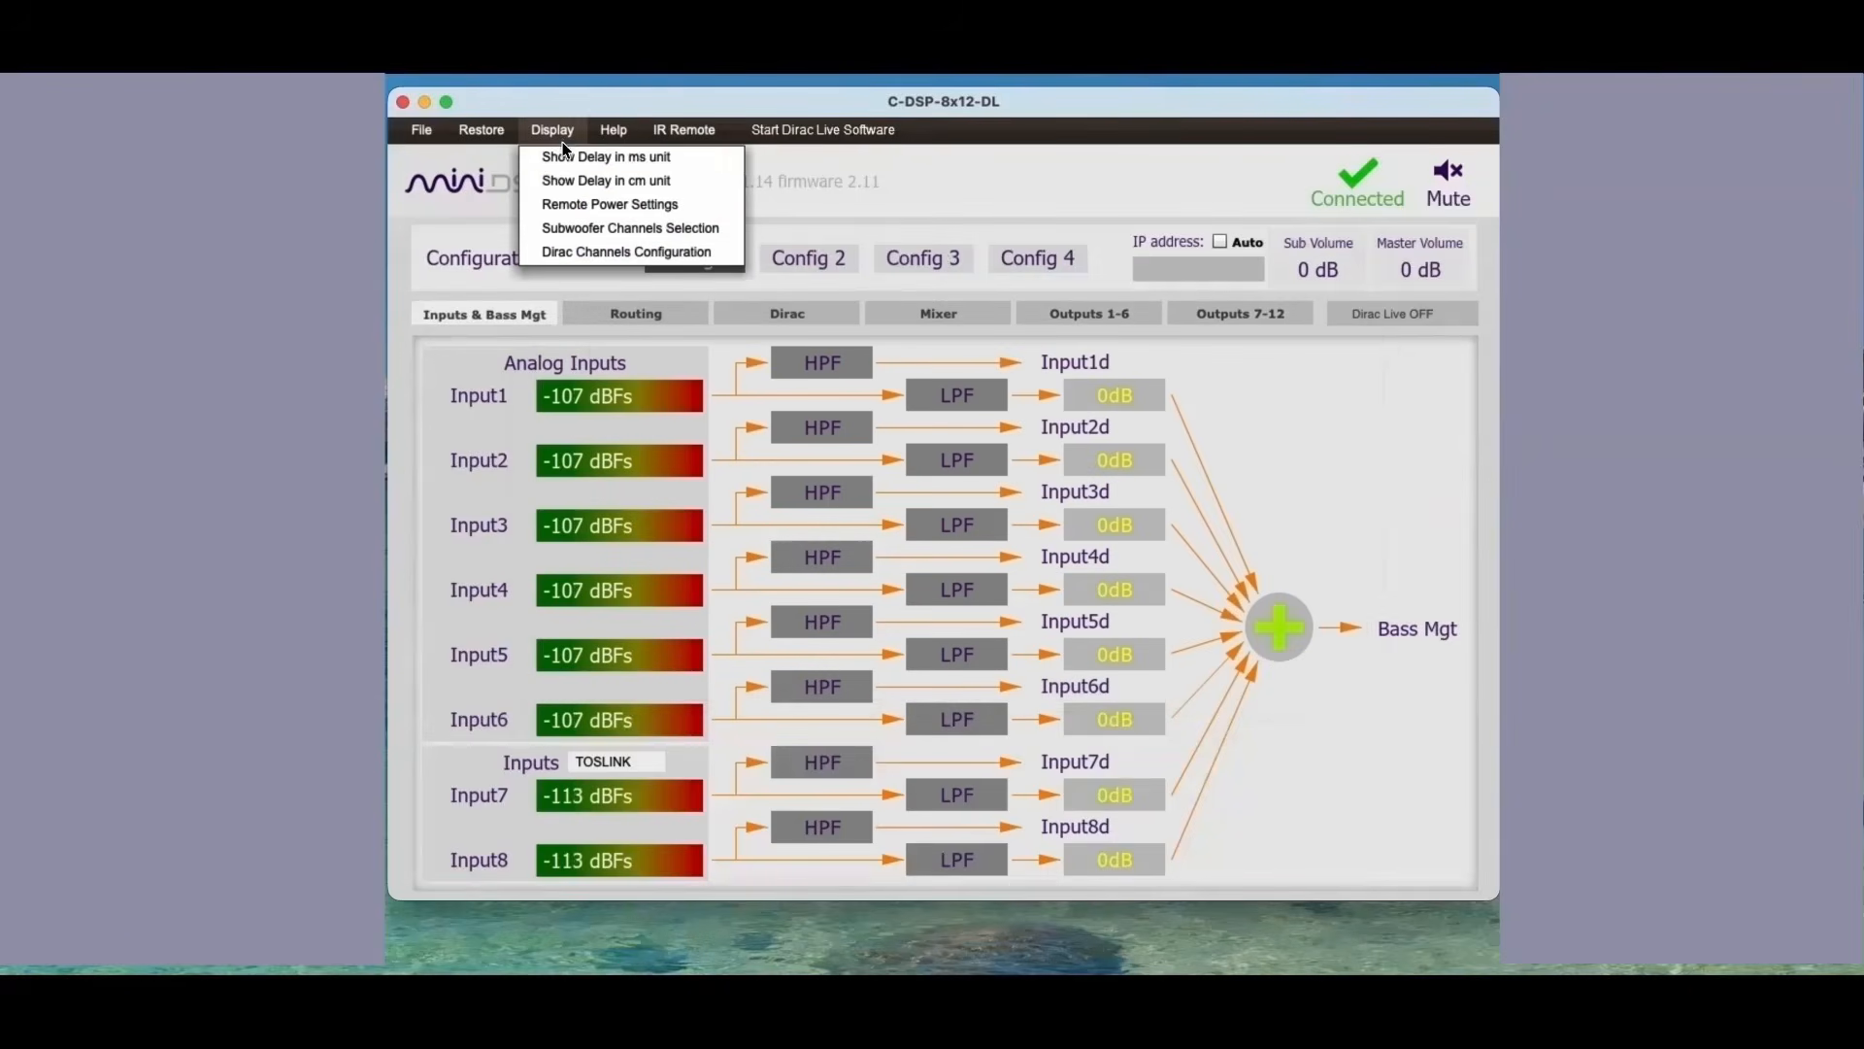
left_click(561, 231)
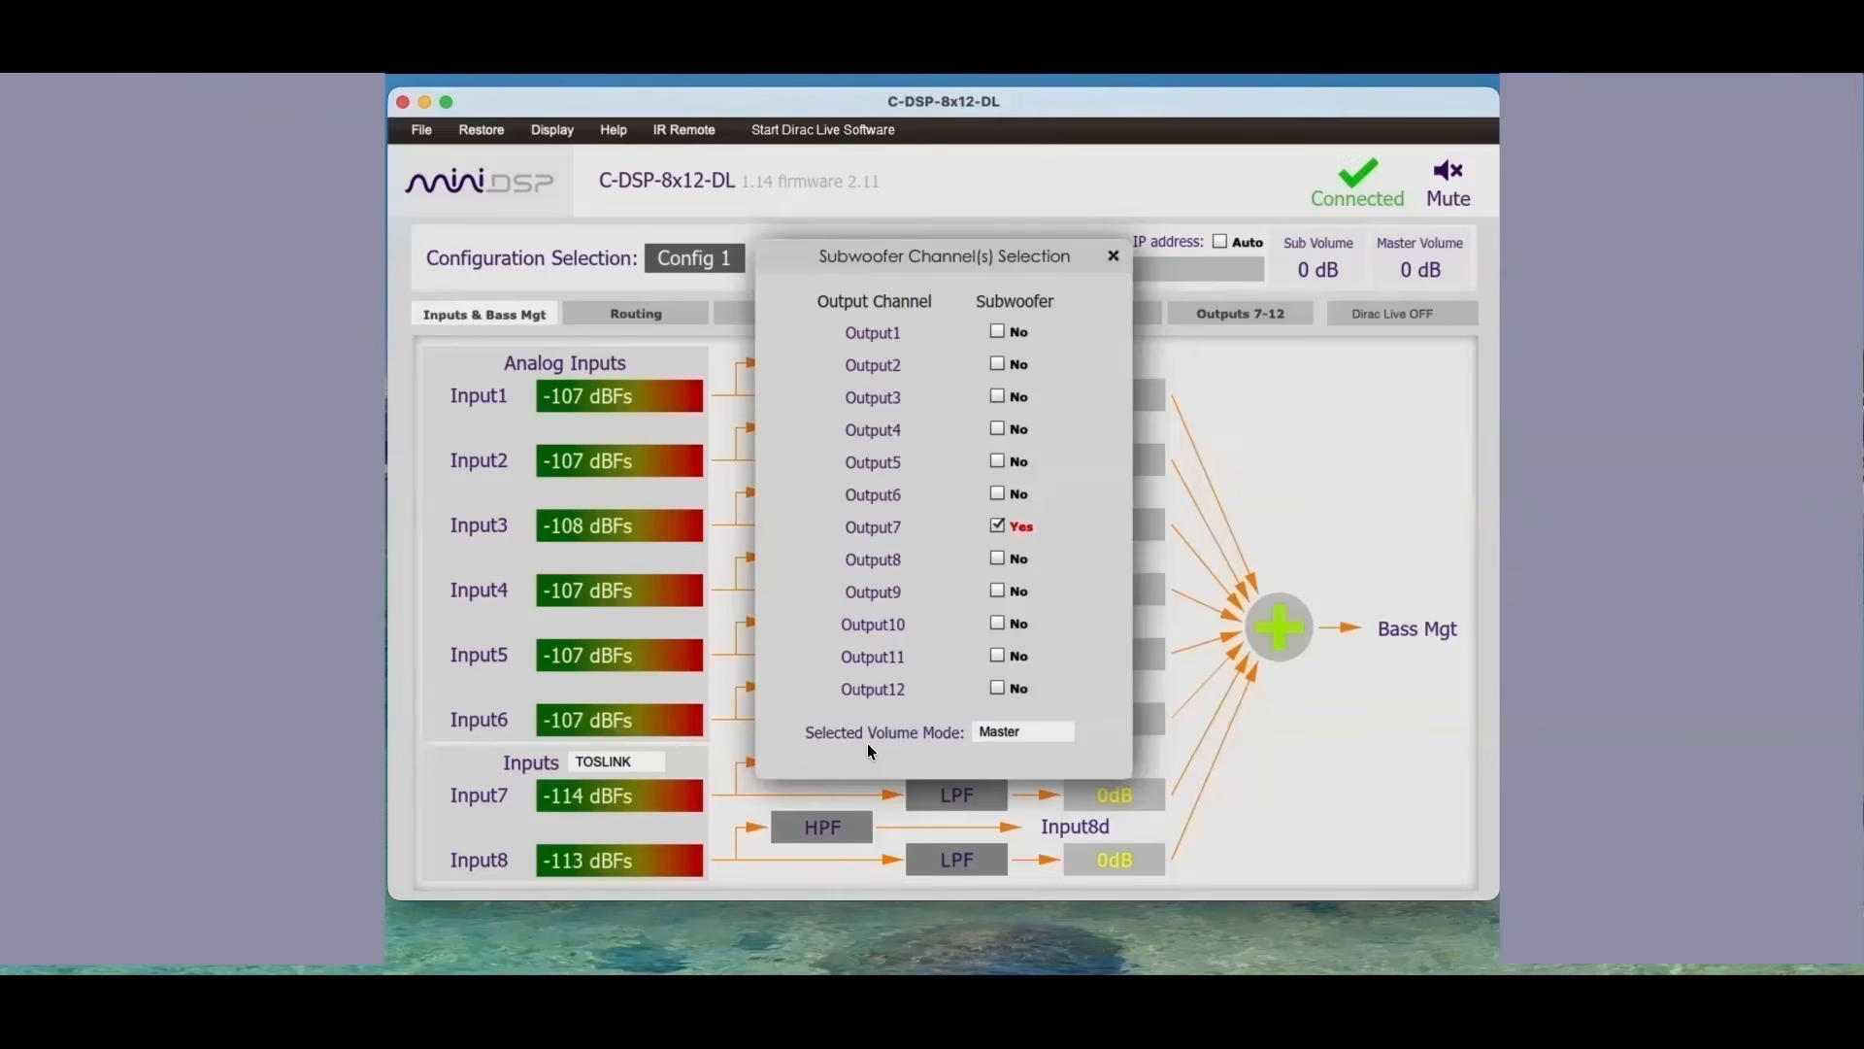
left_click(1045, 734)
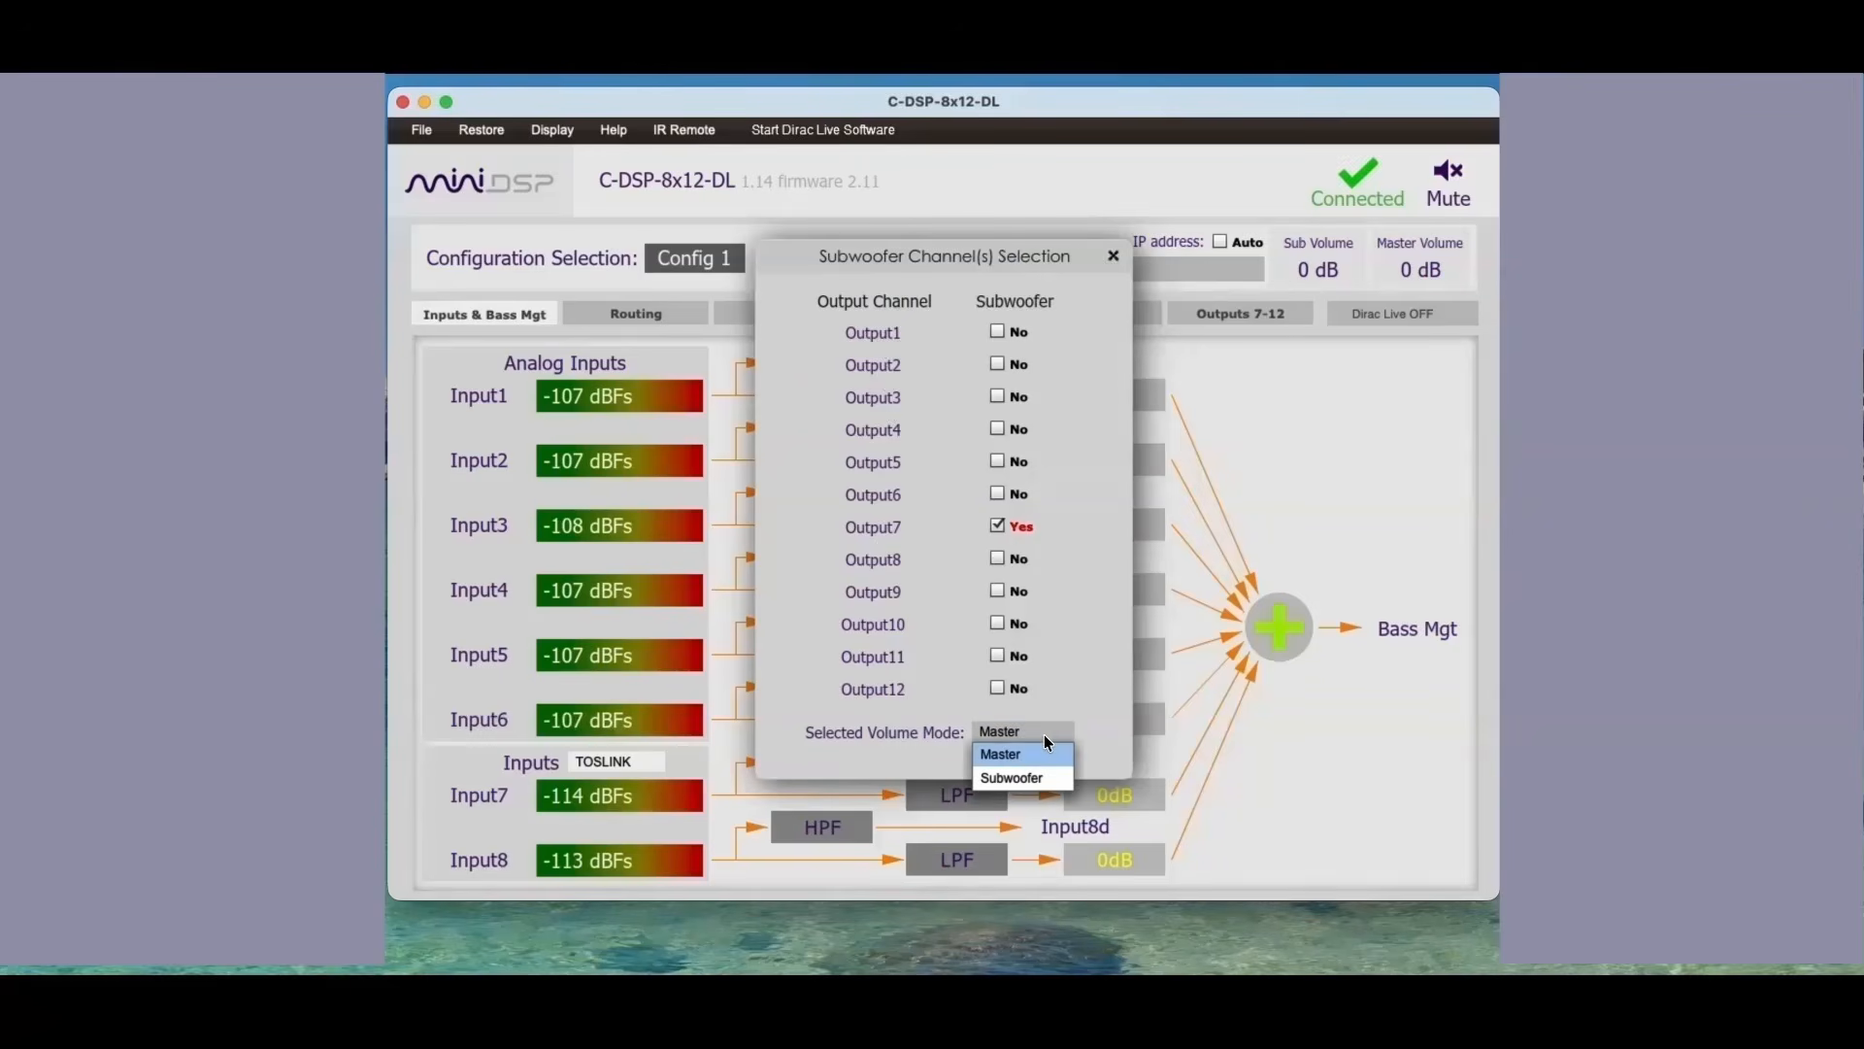
left_click(1045, 734)
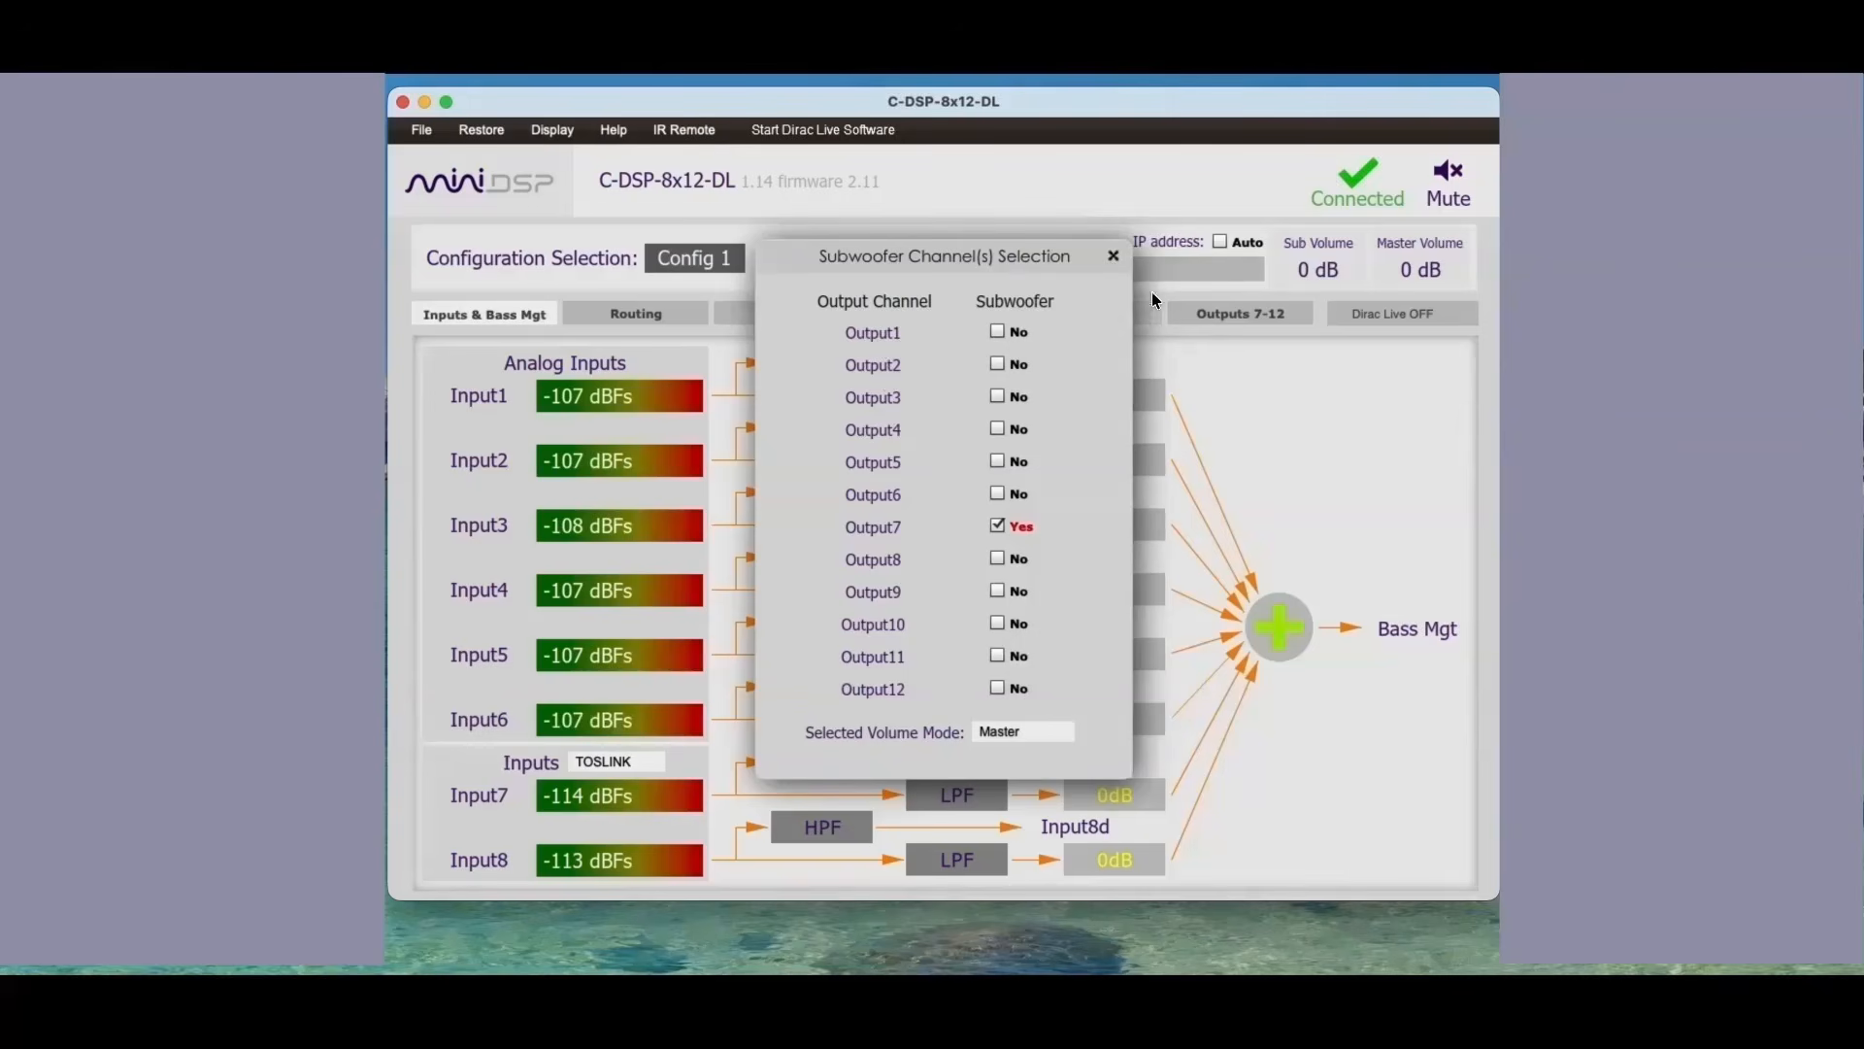
left_click(1114, 255)
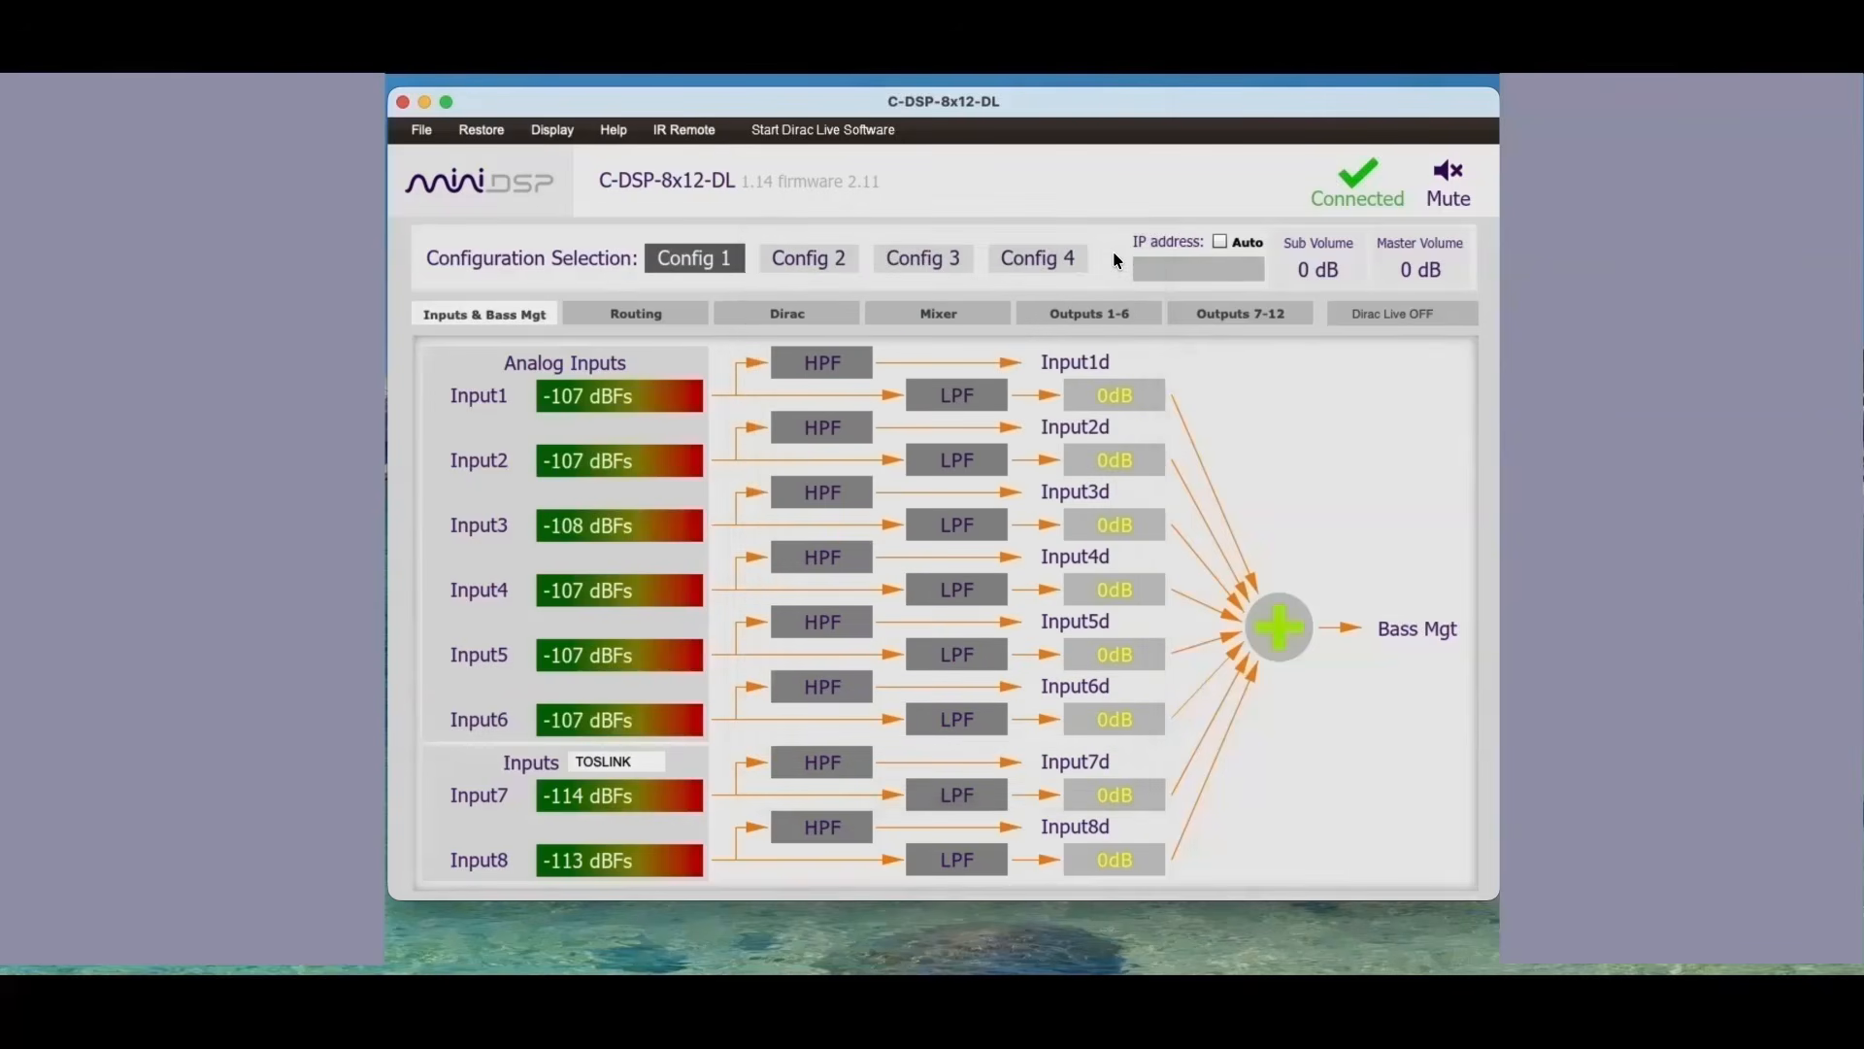
Step: Review the zones, channels and speaker types in the Dirac channels configuration, and close it
left_click(552, 129)
left_click(571, 252)
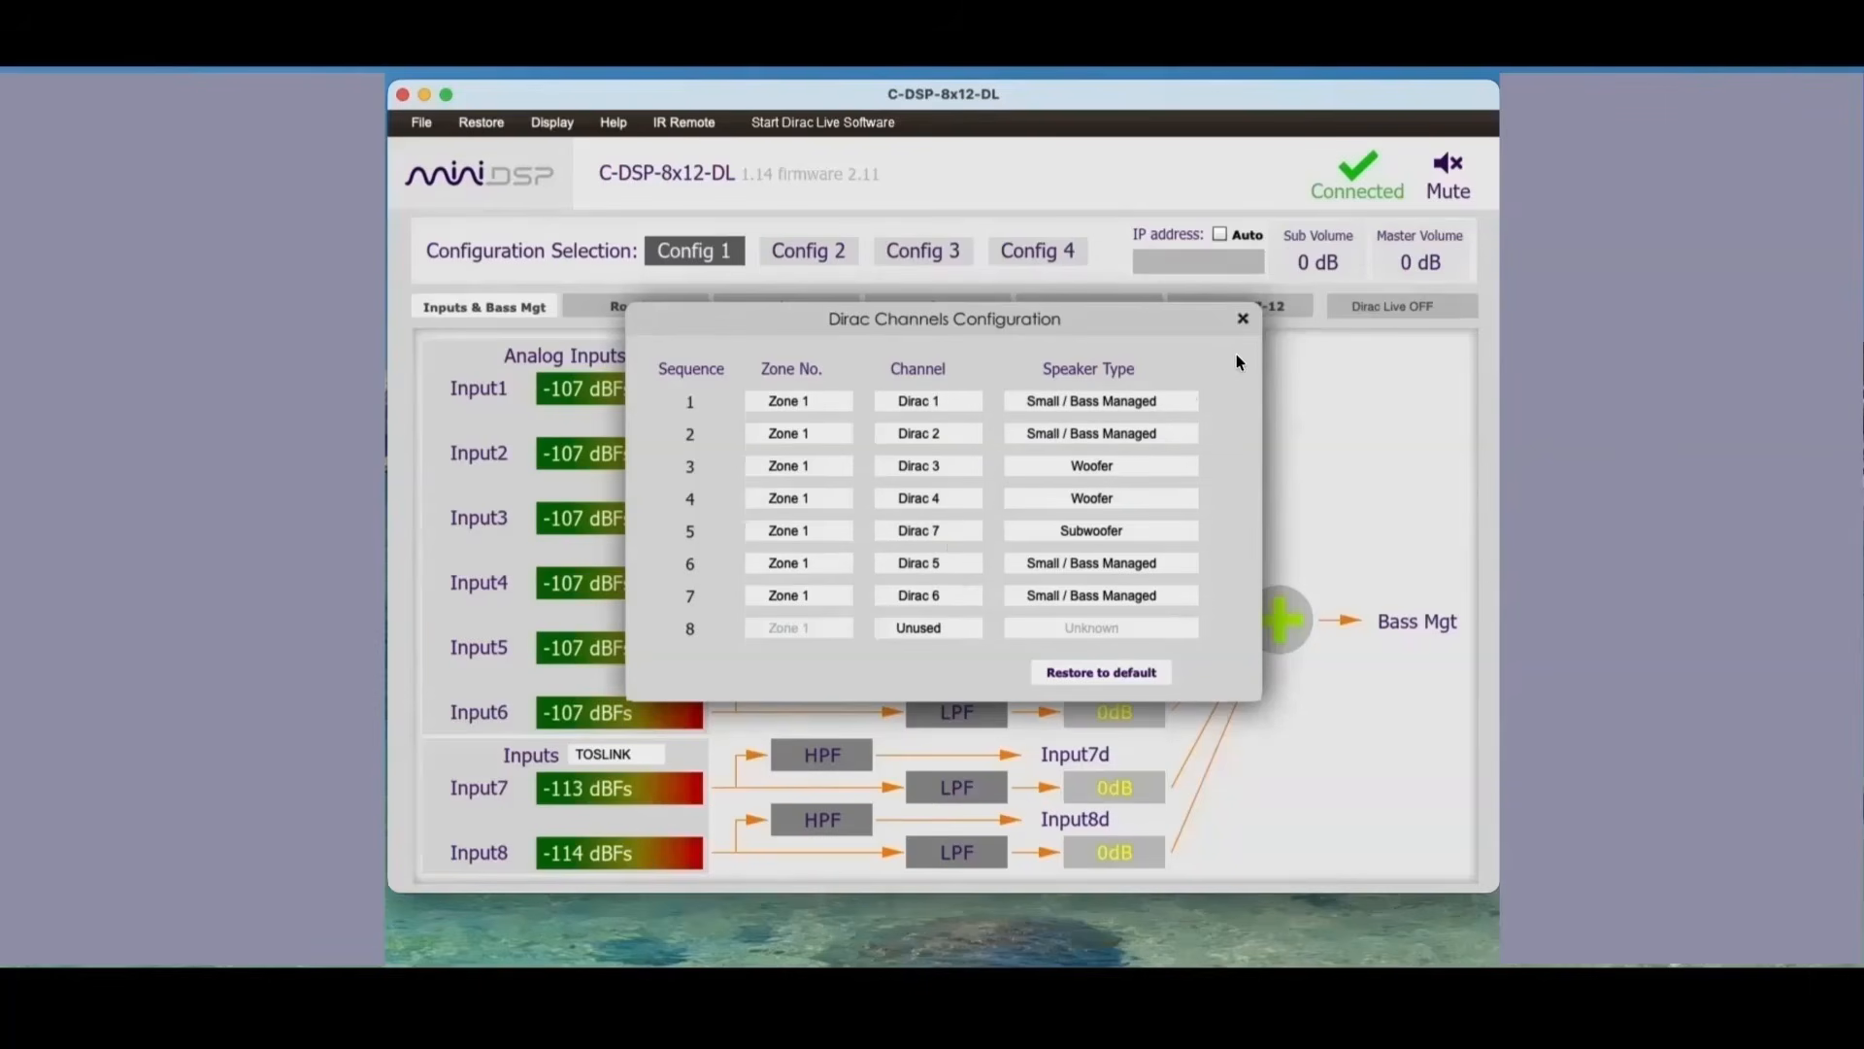
left_click(1242, 319)
Step: In the mixer matrix, rename outputs 1 and 2 as LF DASH and RF DASH
left_click(937, 307)
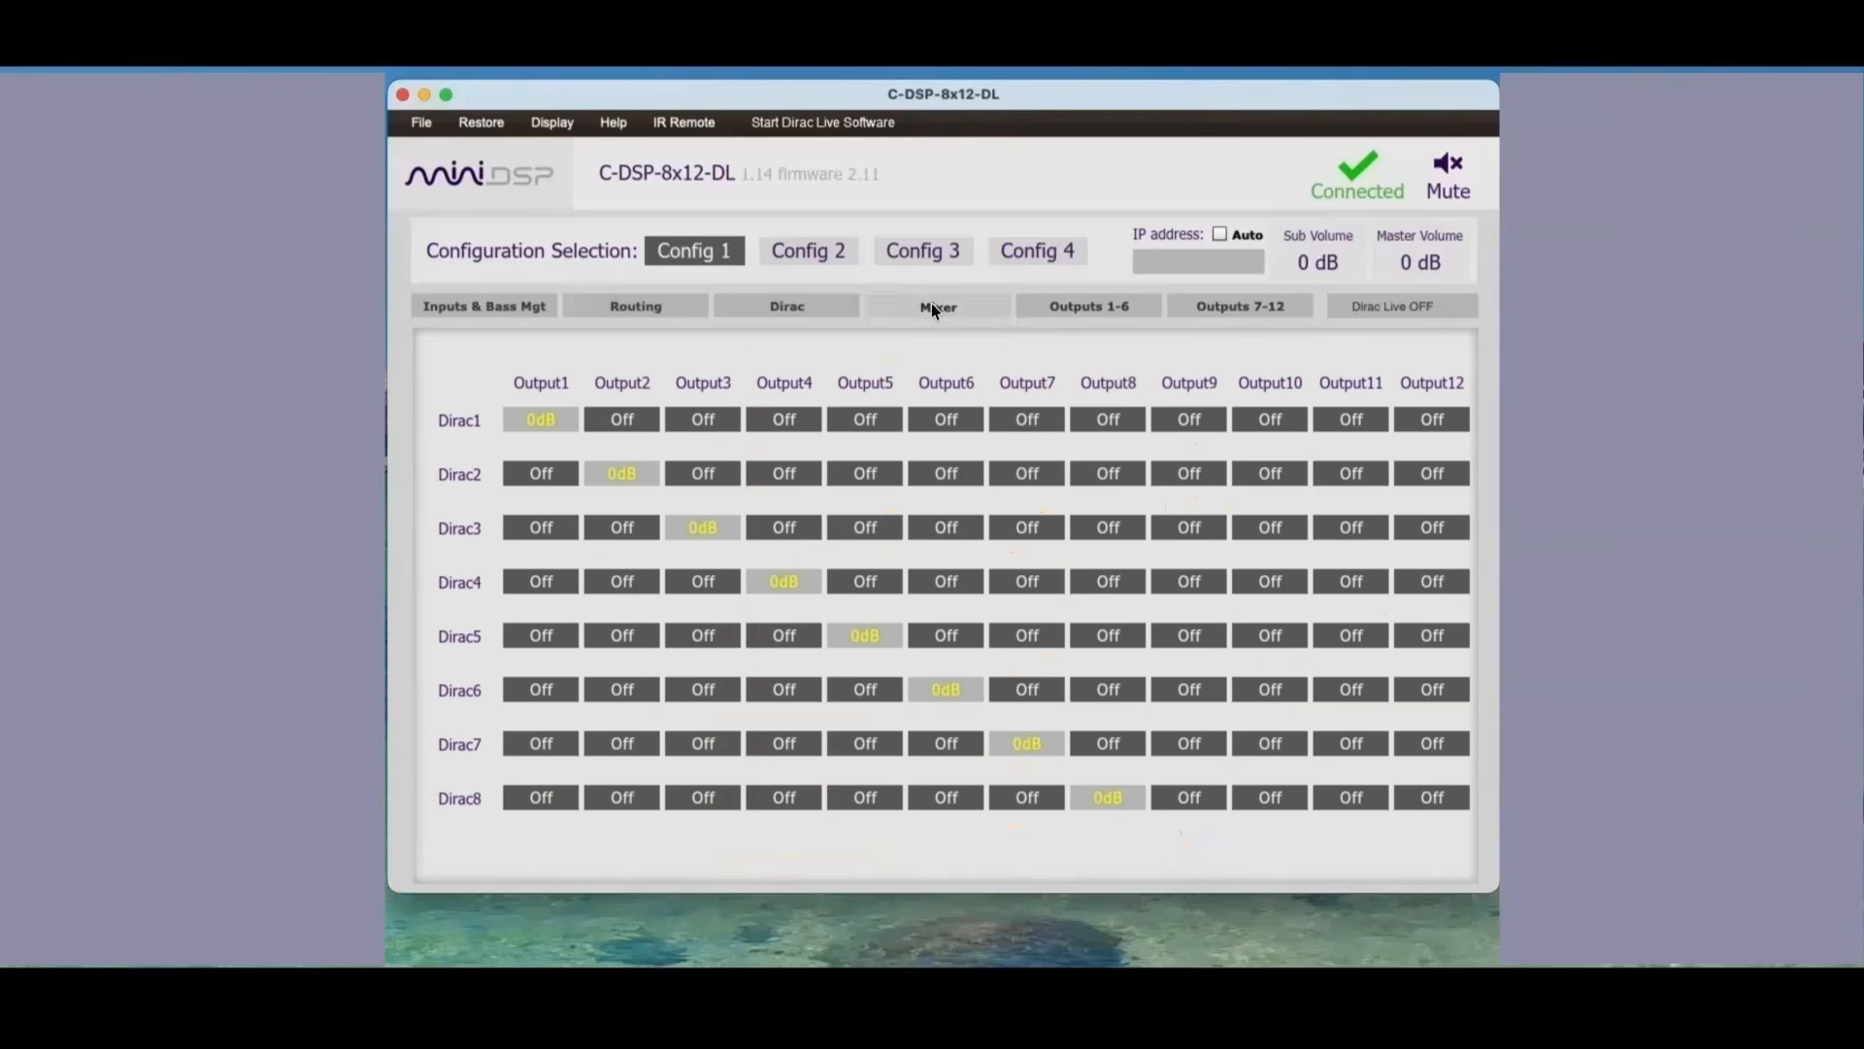
left_click(537, 379)
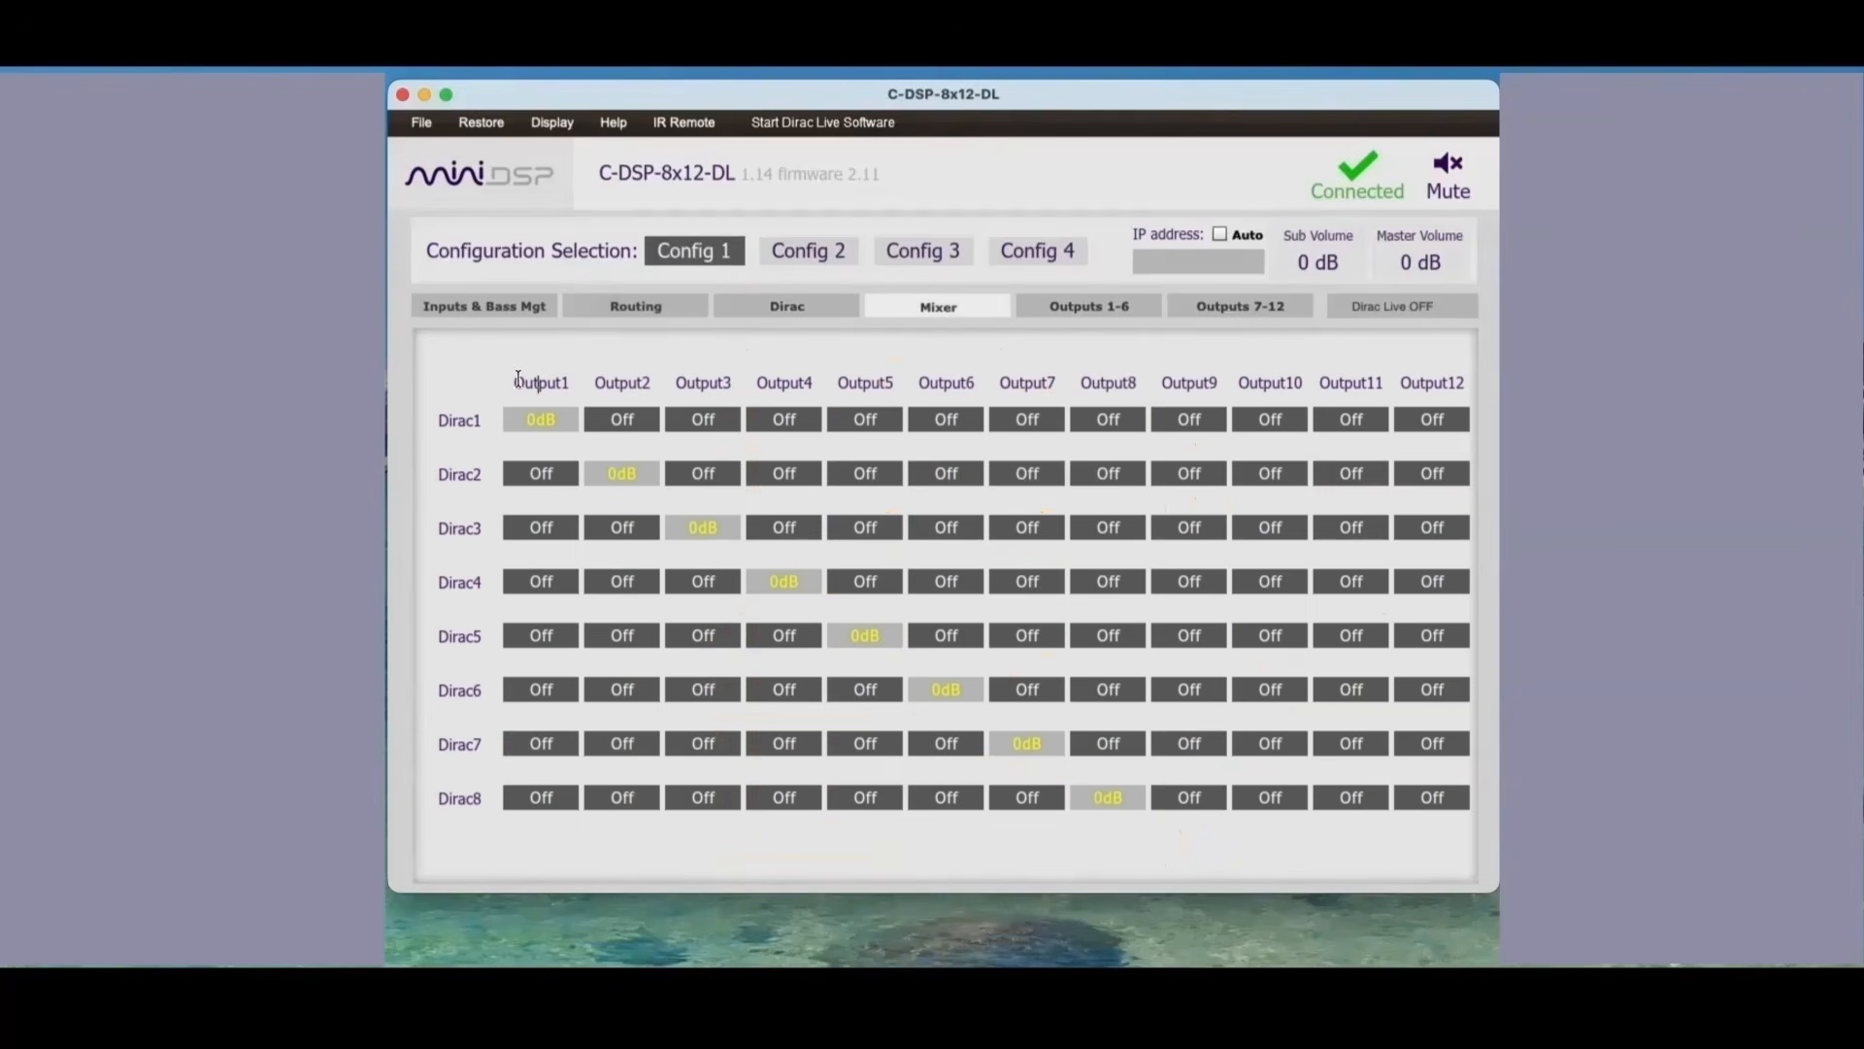
left_click_drag(517, 381, 592, 377)
type("L")
key("BackSpace")
type("R")
key("BackSpace")
type("LF DASH")
key("Tab")
type("RF DAH")
key("Left")
type("S")
Step: Rename mixer outputs 3 to 6 as LF DOOR, RF DOOR, LF TWTR and RF TWTR
key("Tab")
type("LF DOOR")
key("Tab")
type("RF DOOR")
key("Tab")
type("LF TWTR")
key("Tab")
type("RF")
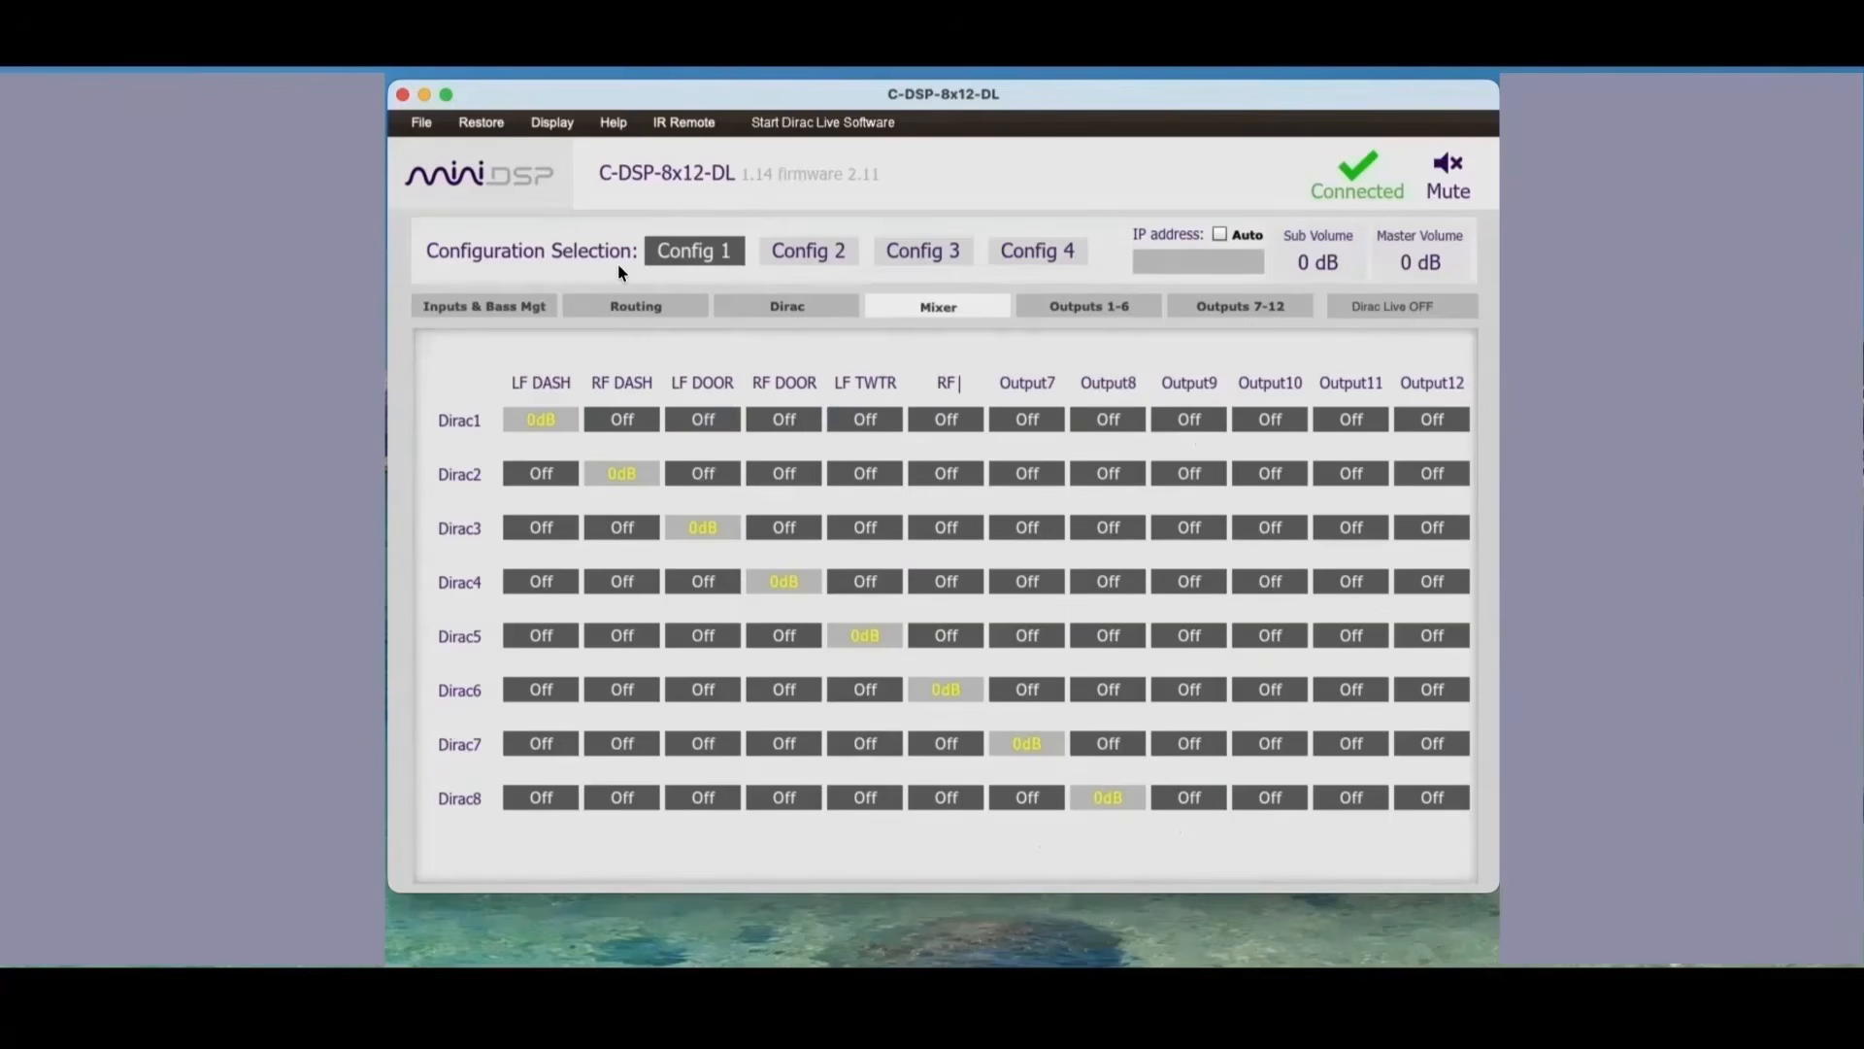
type(" TWTR")
Step: Rename mixer output 7 as SUBS and outputs 8 to 12 as NA
key("Tab")
type("SUBS\tNA\tNS")
key("Tab")
type("NA")
key("Tab")
type("N")
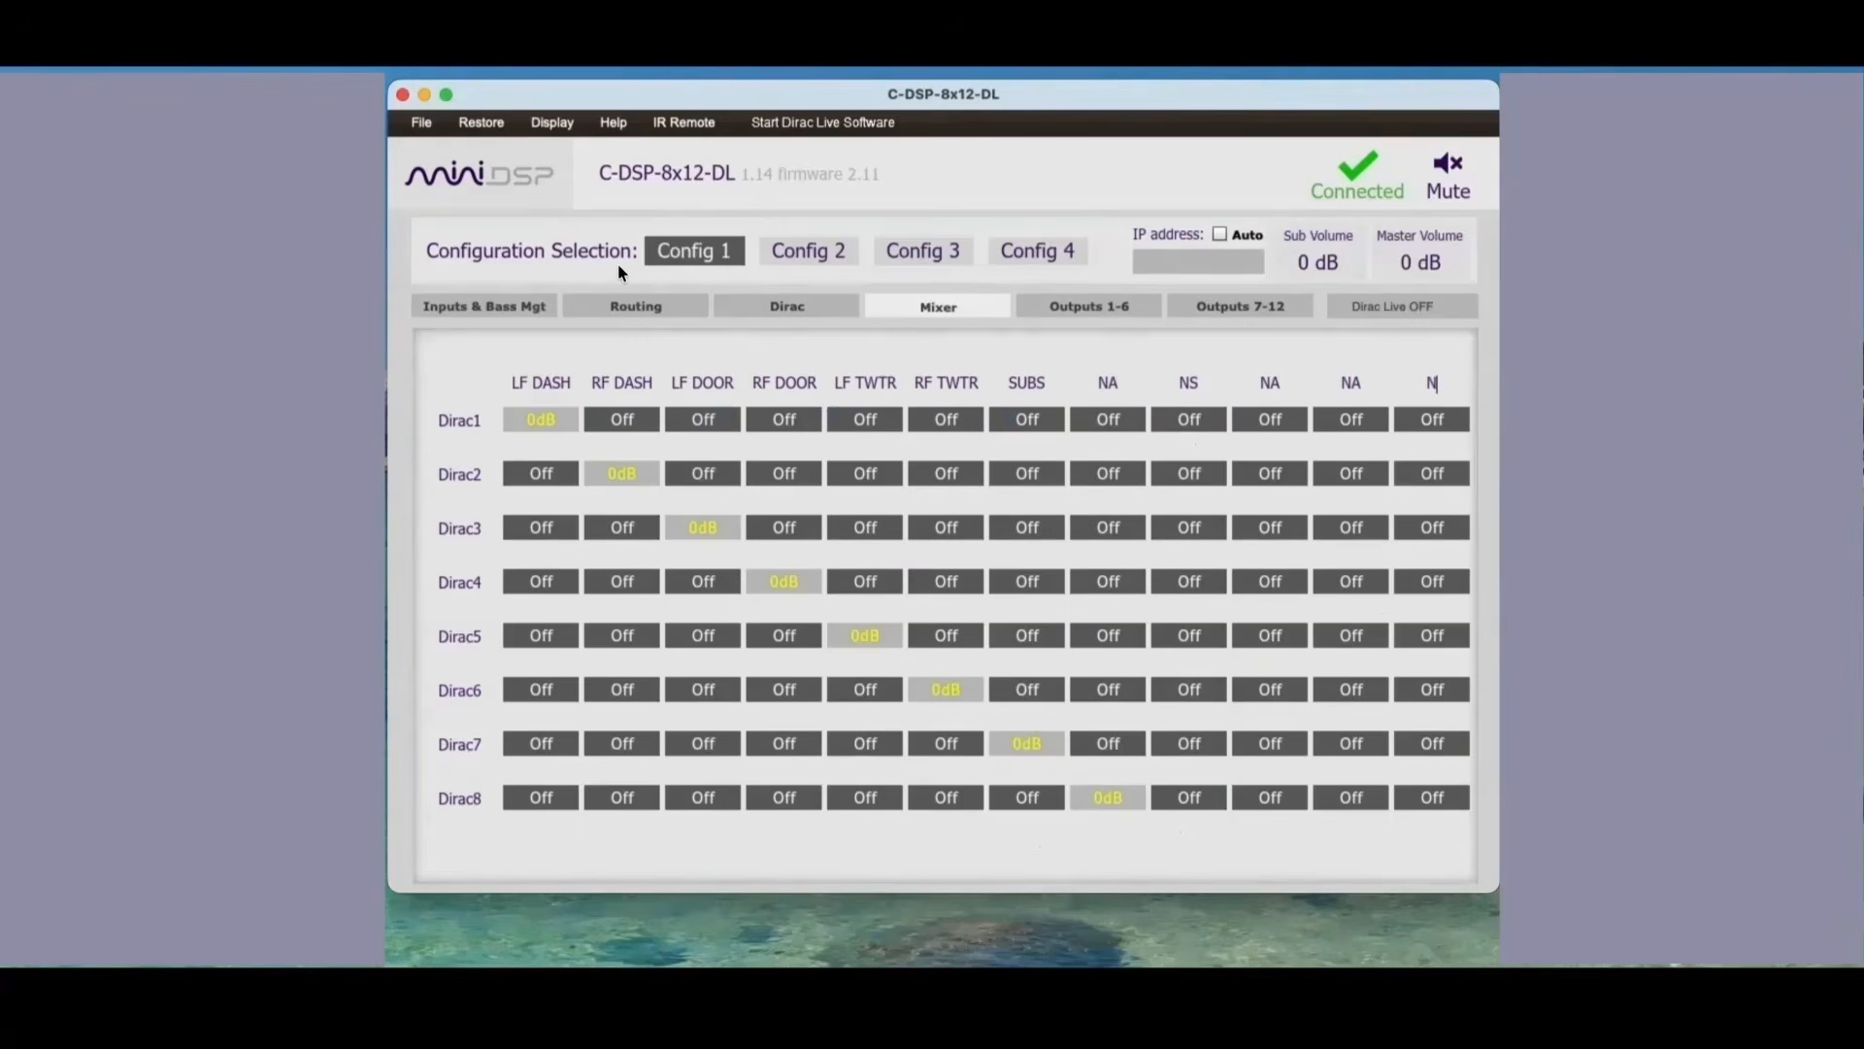
type("A\tNA")
left_click(1179, 376)
type("NA")
key("Return")
Step: Open the subwoofer channels selection to check it against the renamed outputs
left_click(553, 122)
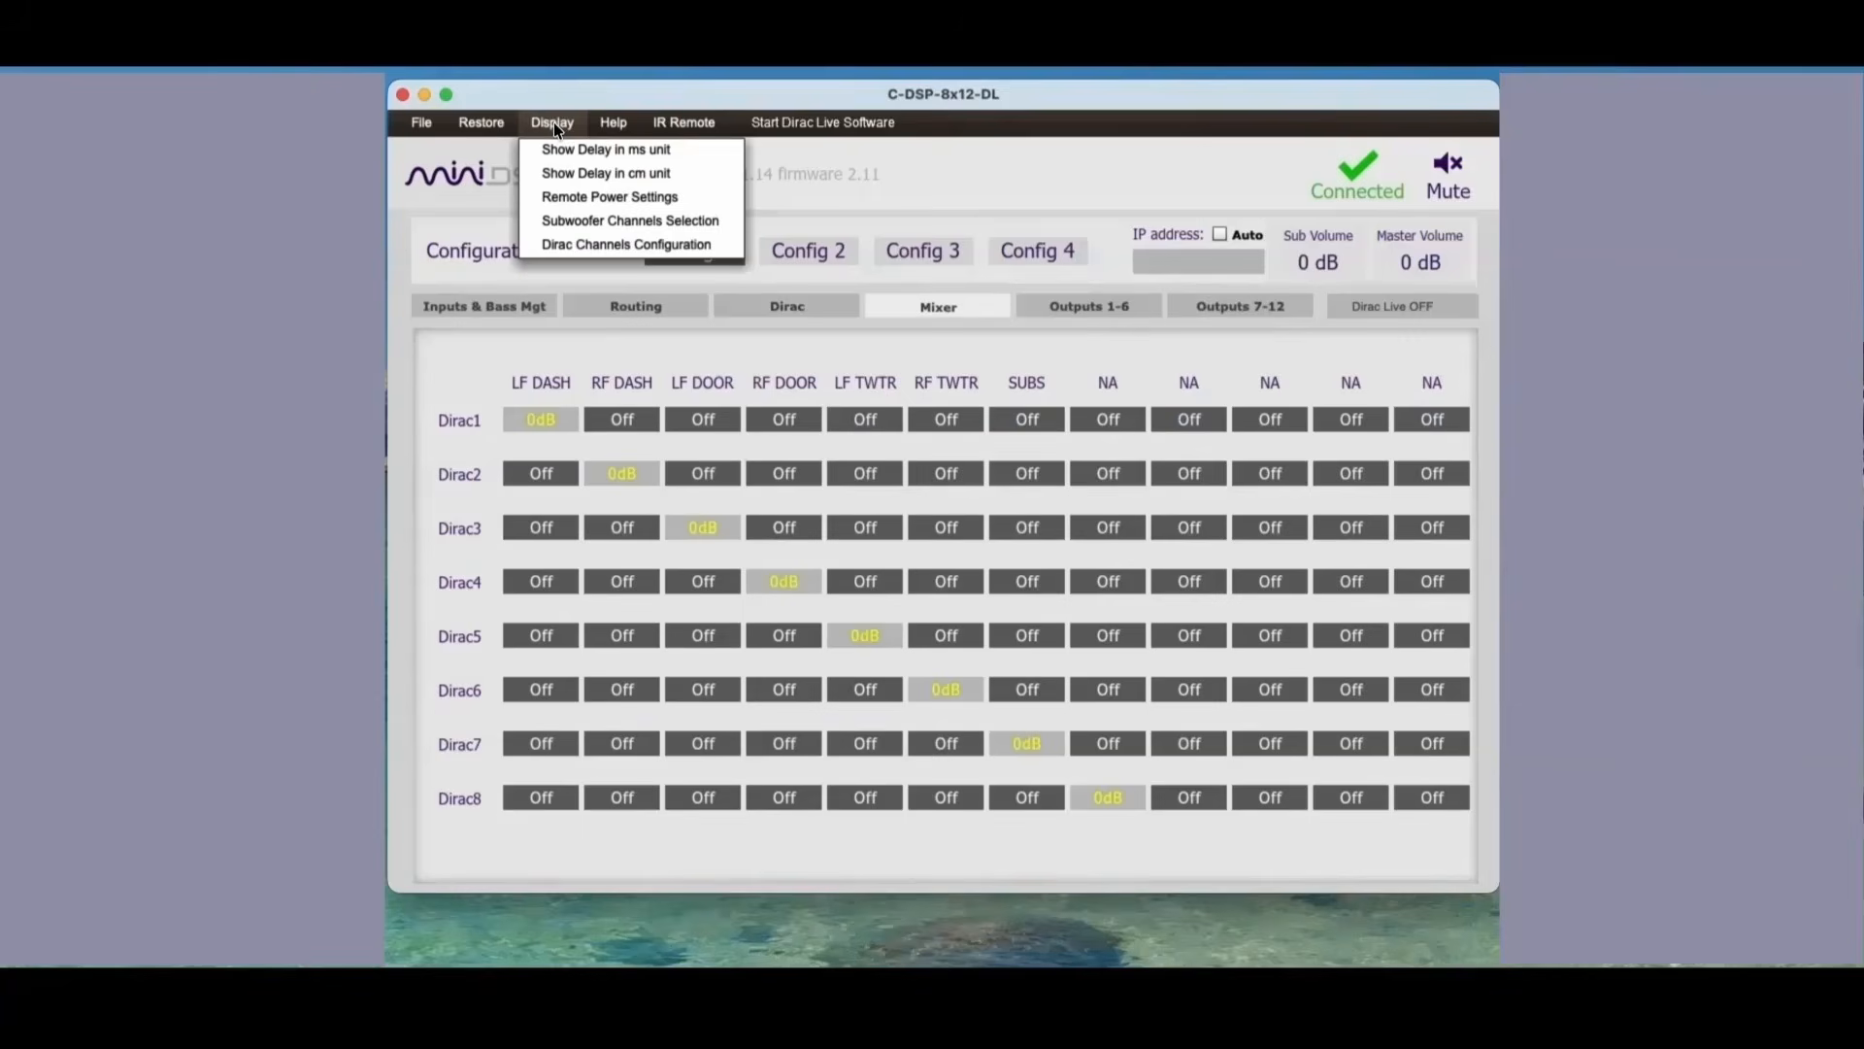
left_click(586, 224)
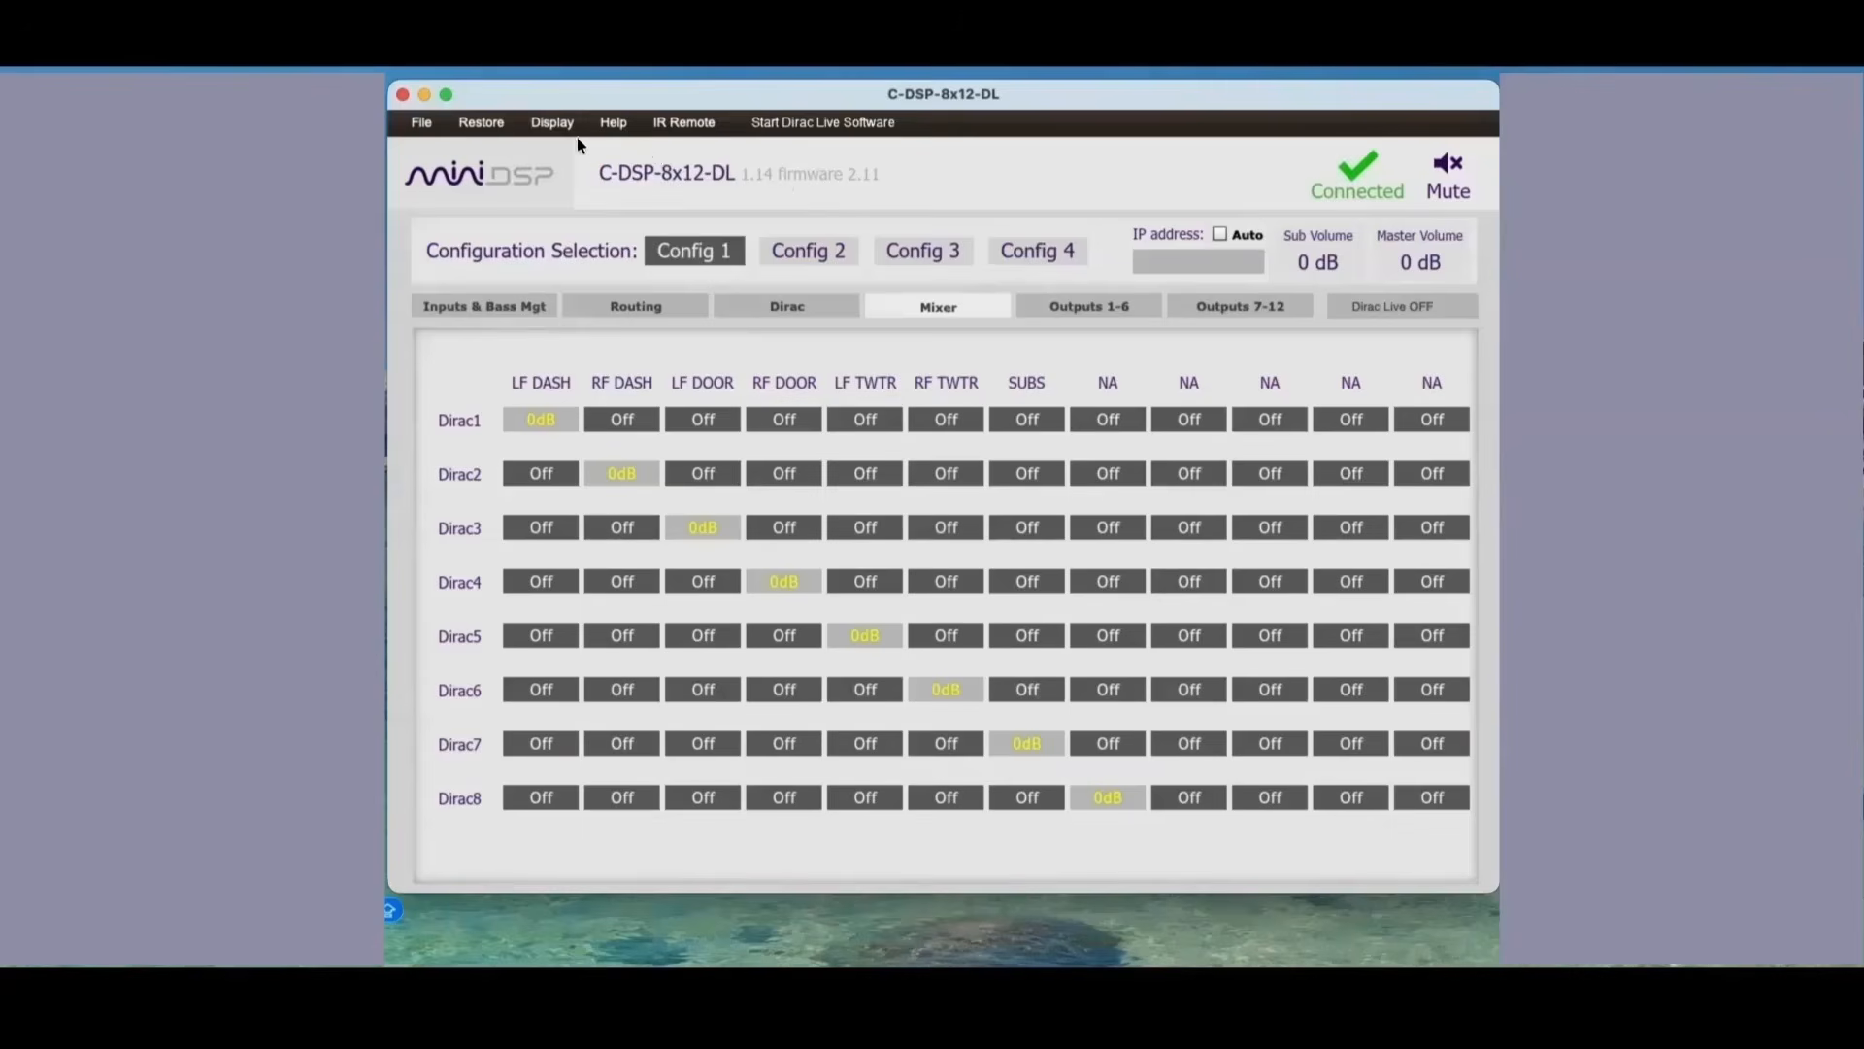
left_click(551, 123)
left_click(614, 123)
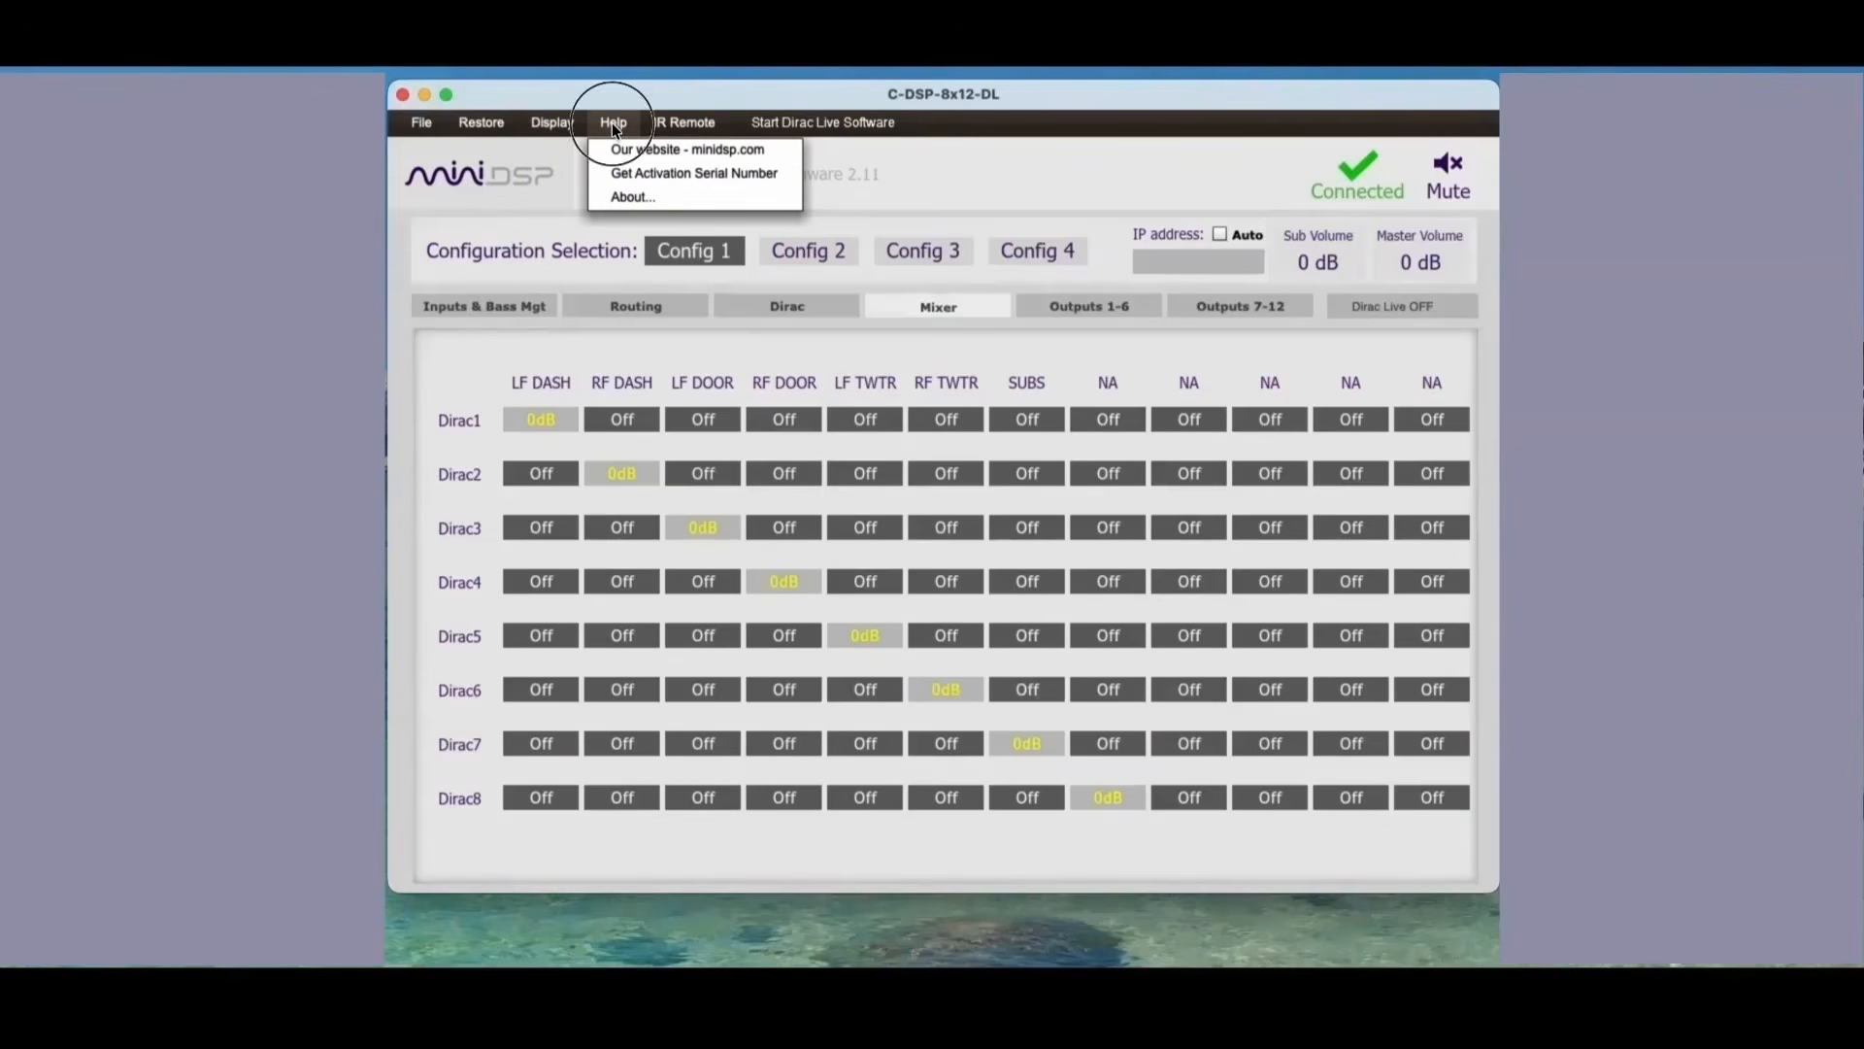
mouse_move(690, 123)
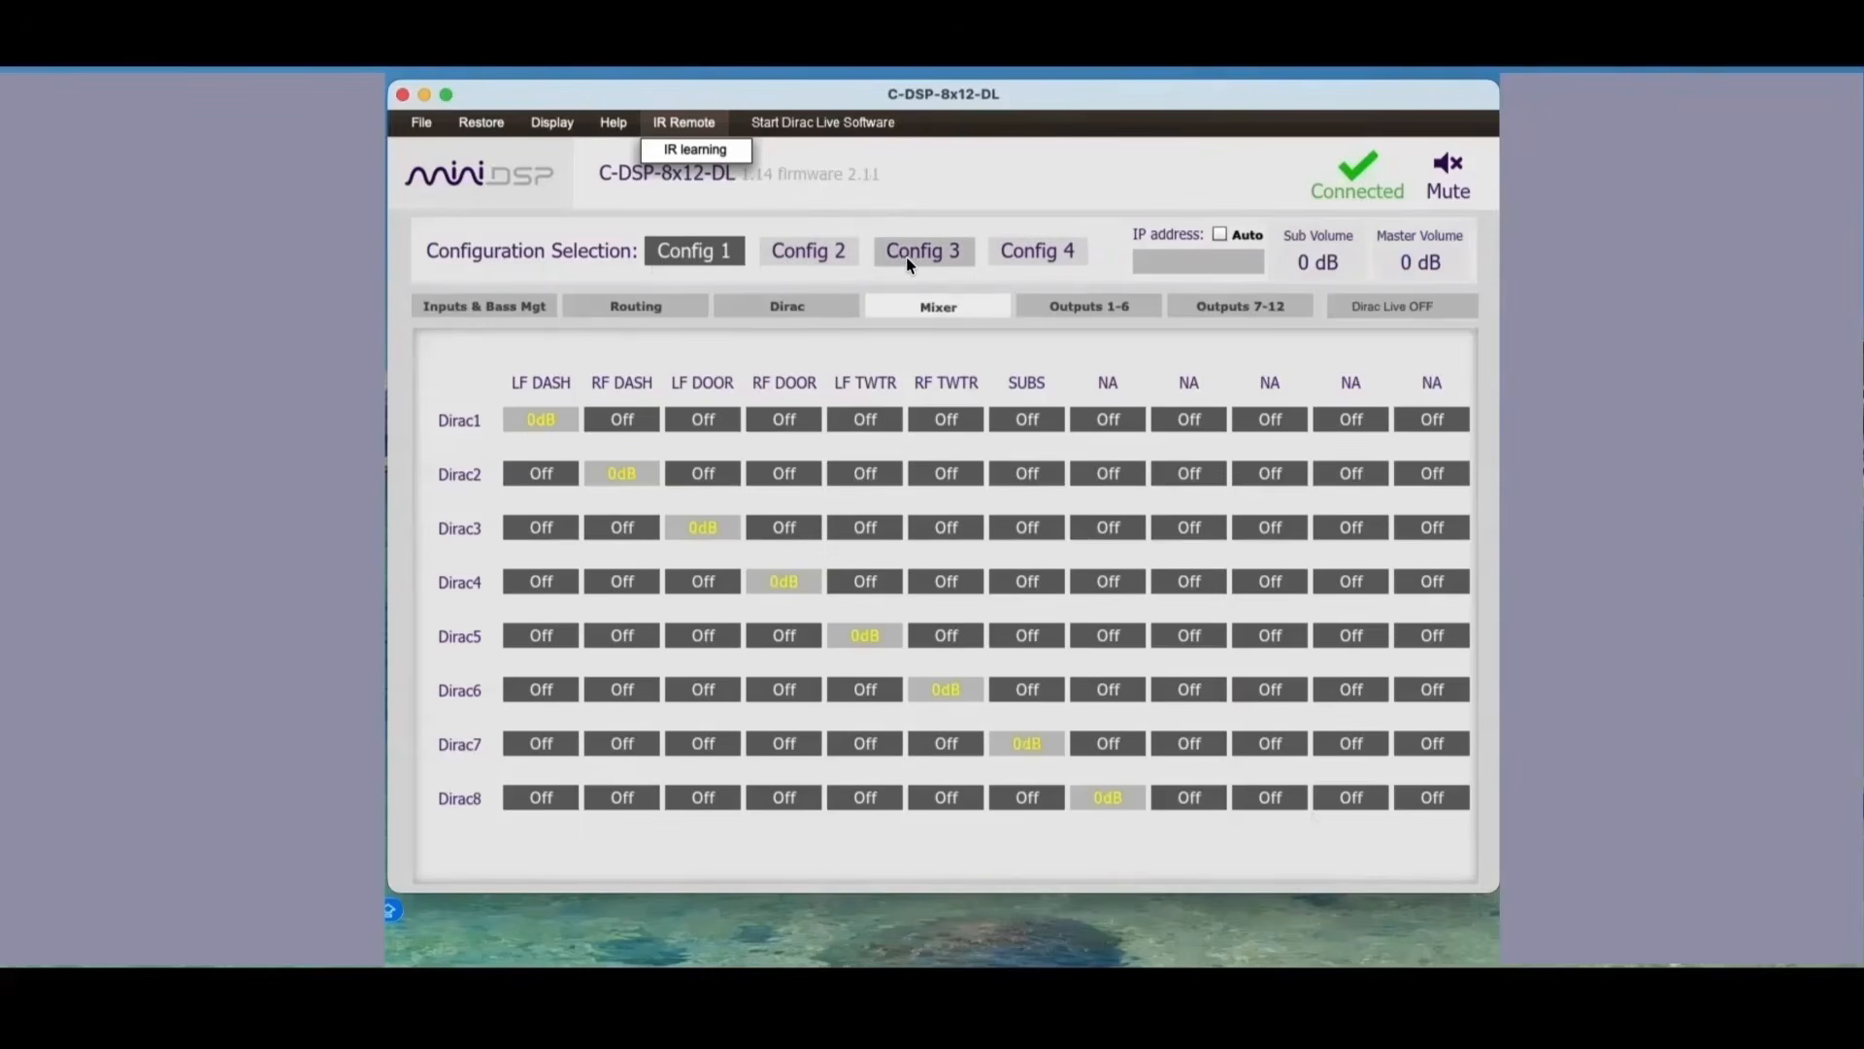
left_click(697, 248)
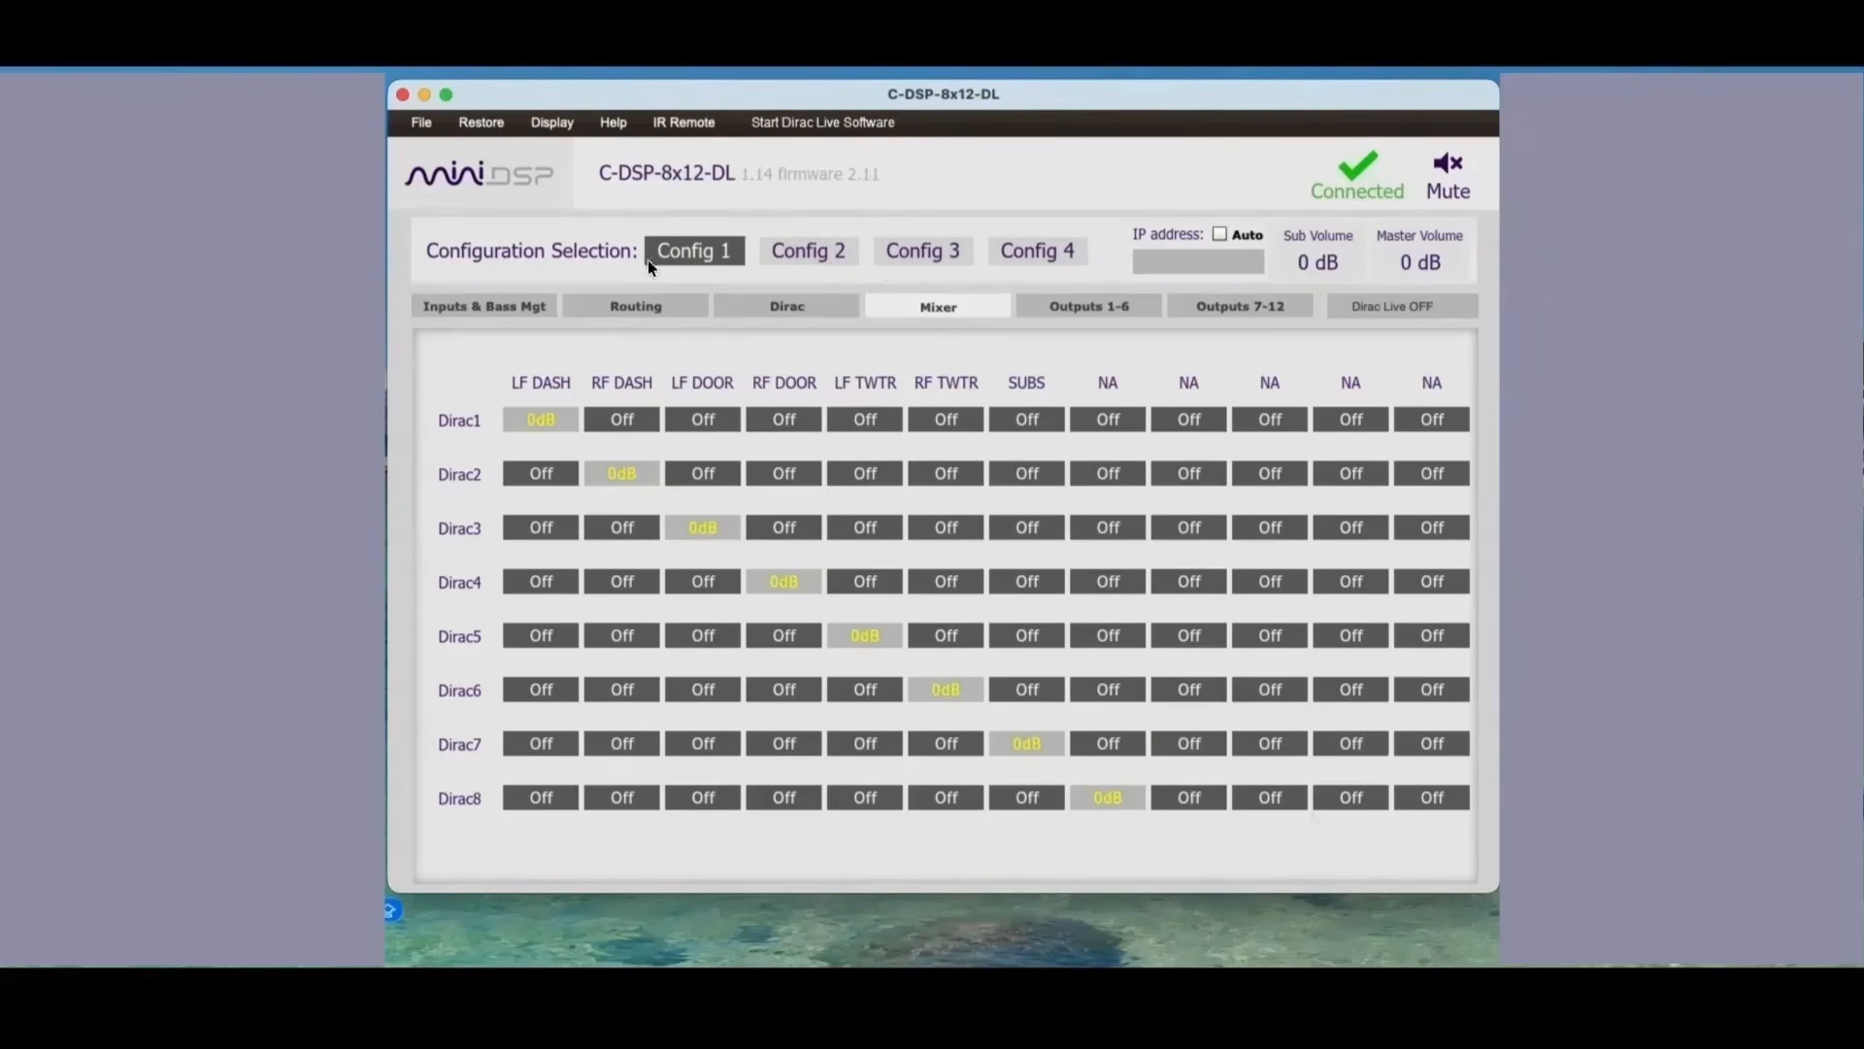
Step: In the inputs and bass management page, switch off the bass management feeds of Input1 to Input6
left_click(497, 307)
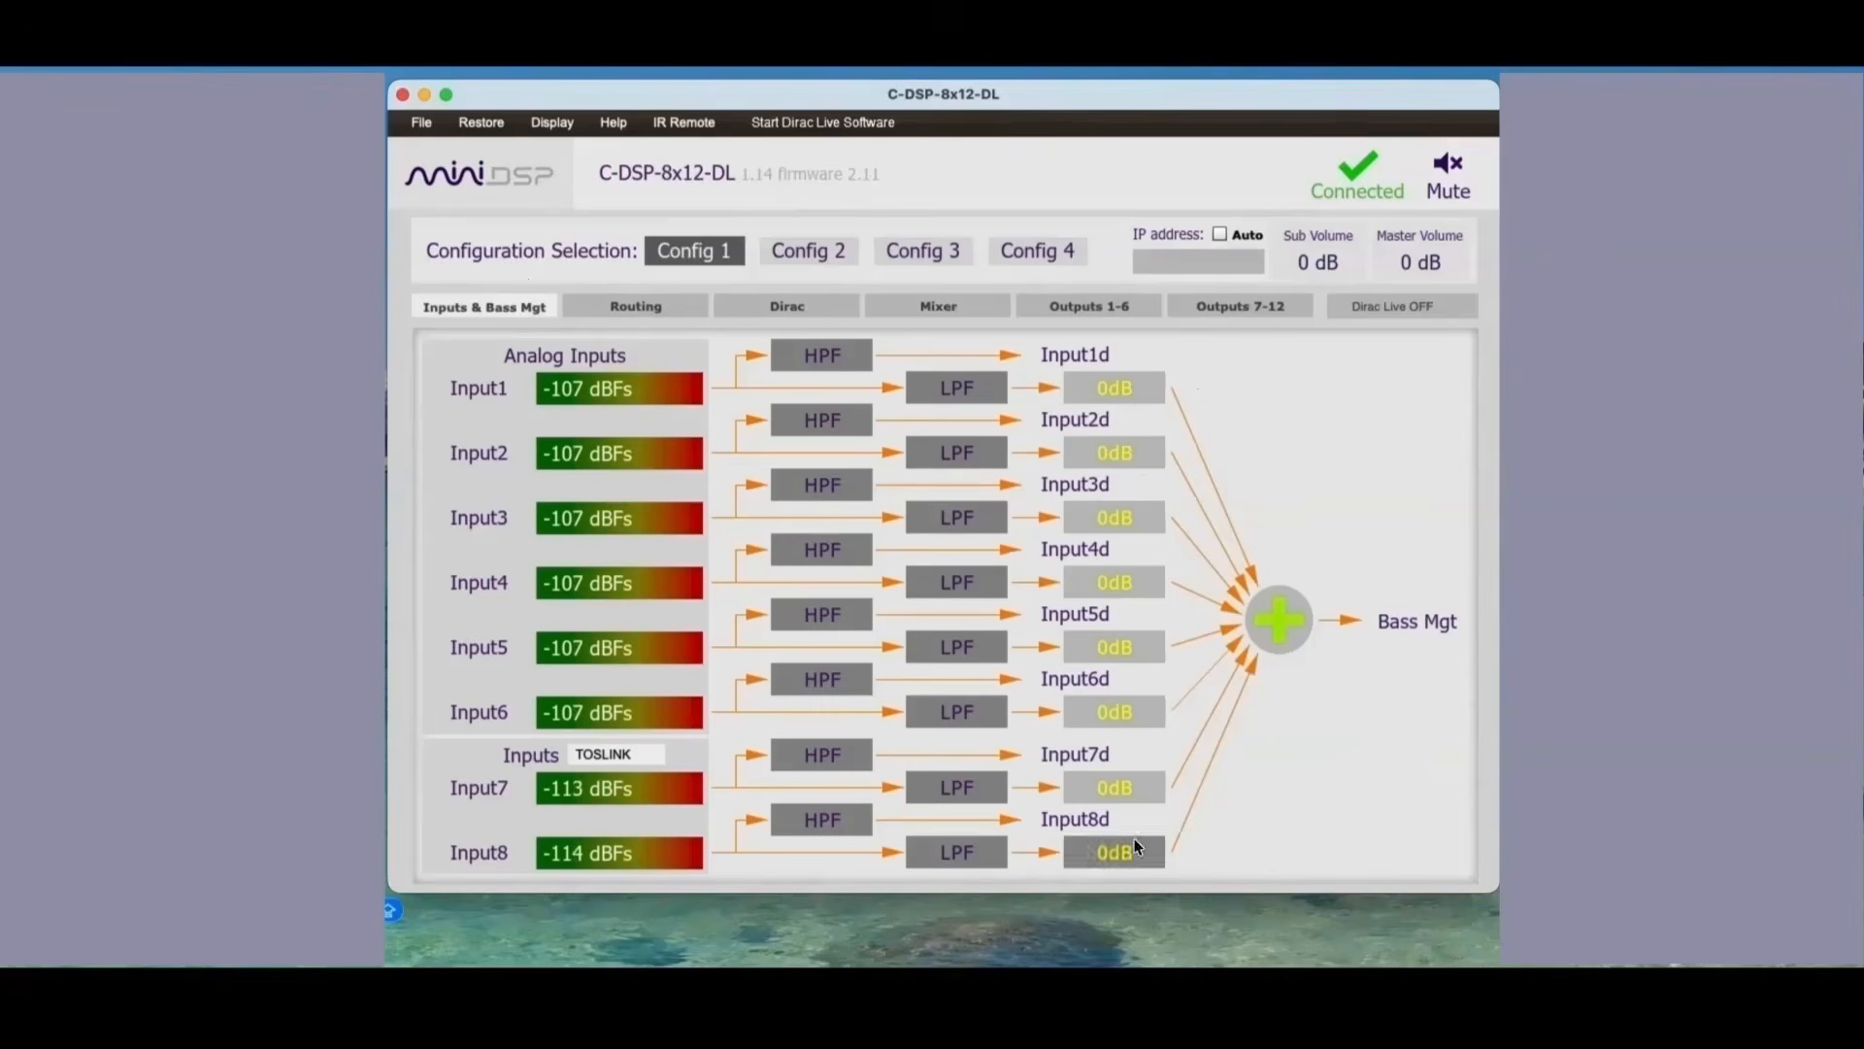
left_click(1127, 386)
left_click(1128, 453)
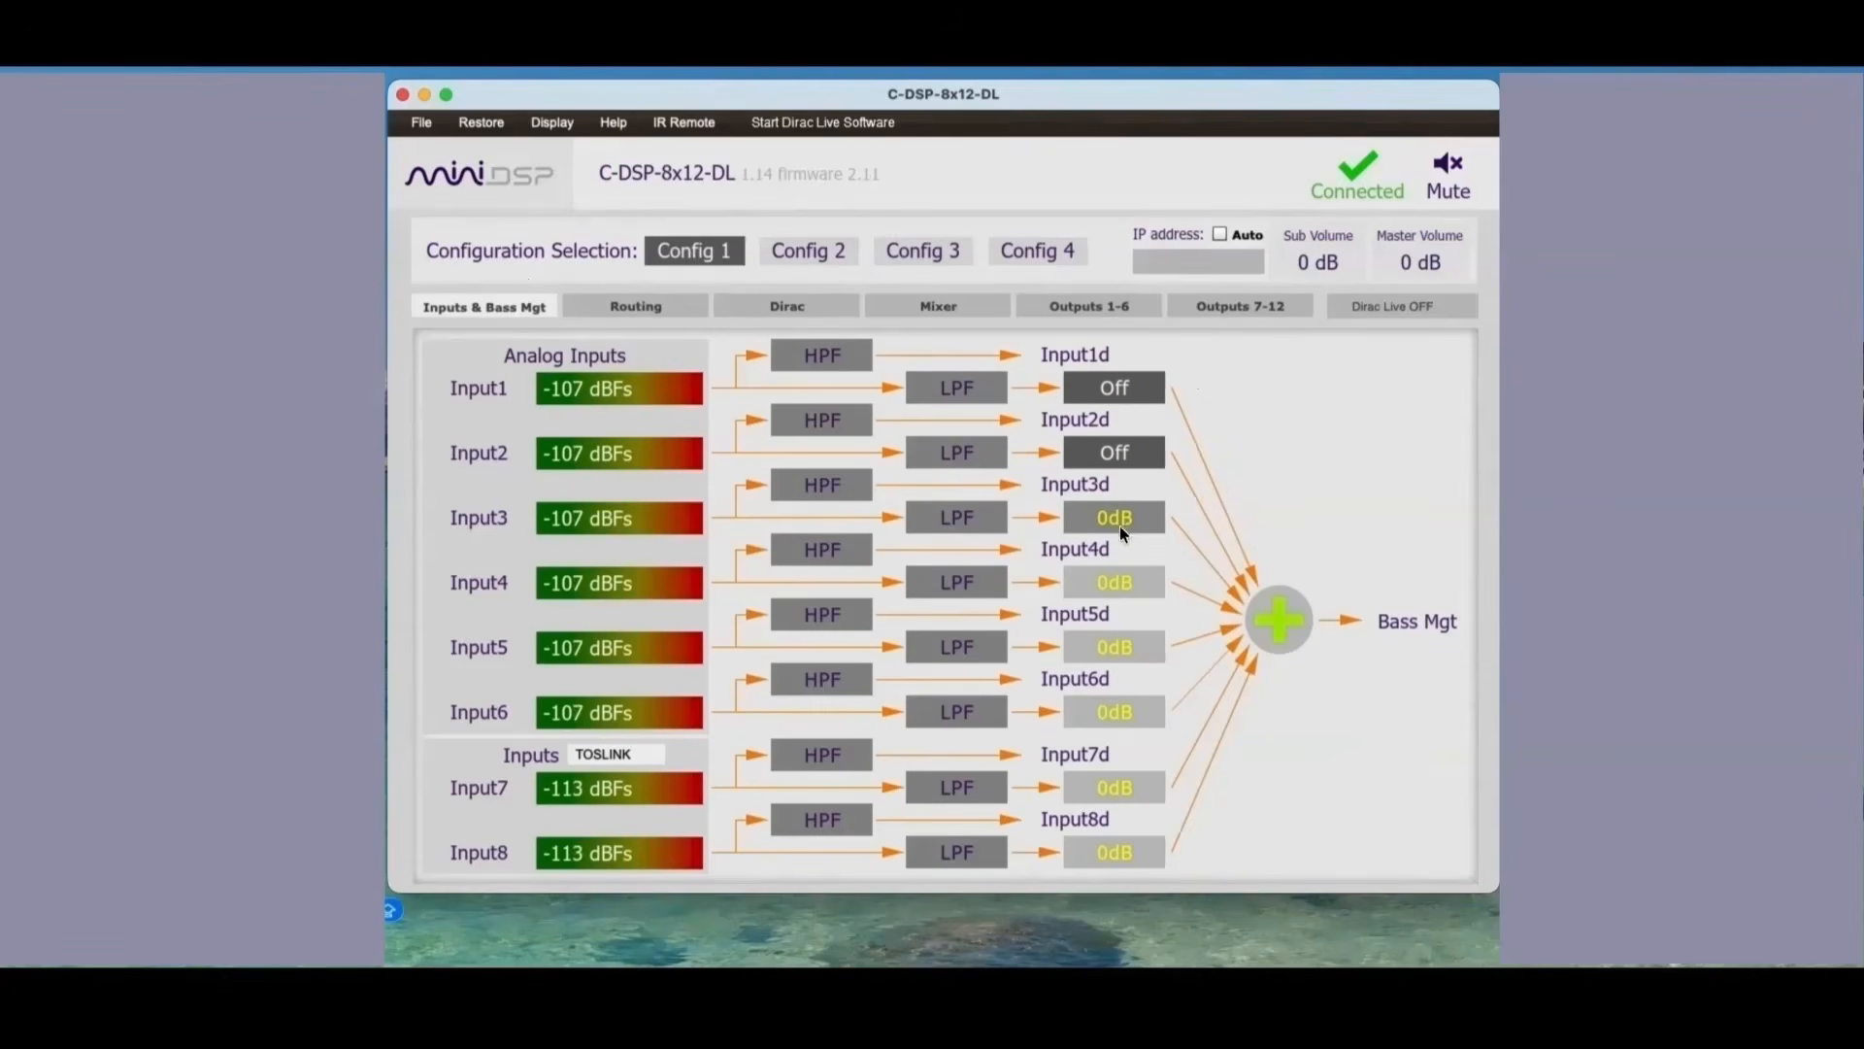
left_click(1120, 518)
left_click(1116, 581)
left_click(1119, 647)
left_click(1123, 711)
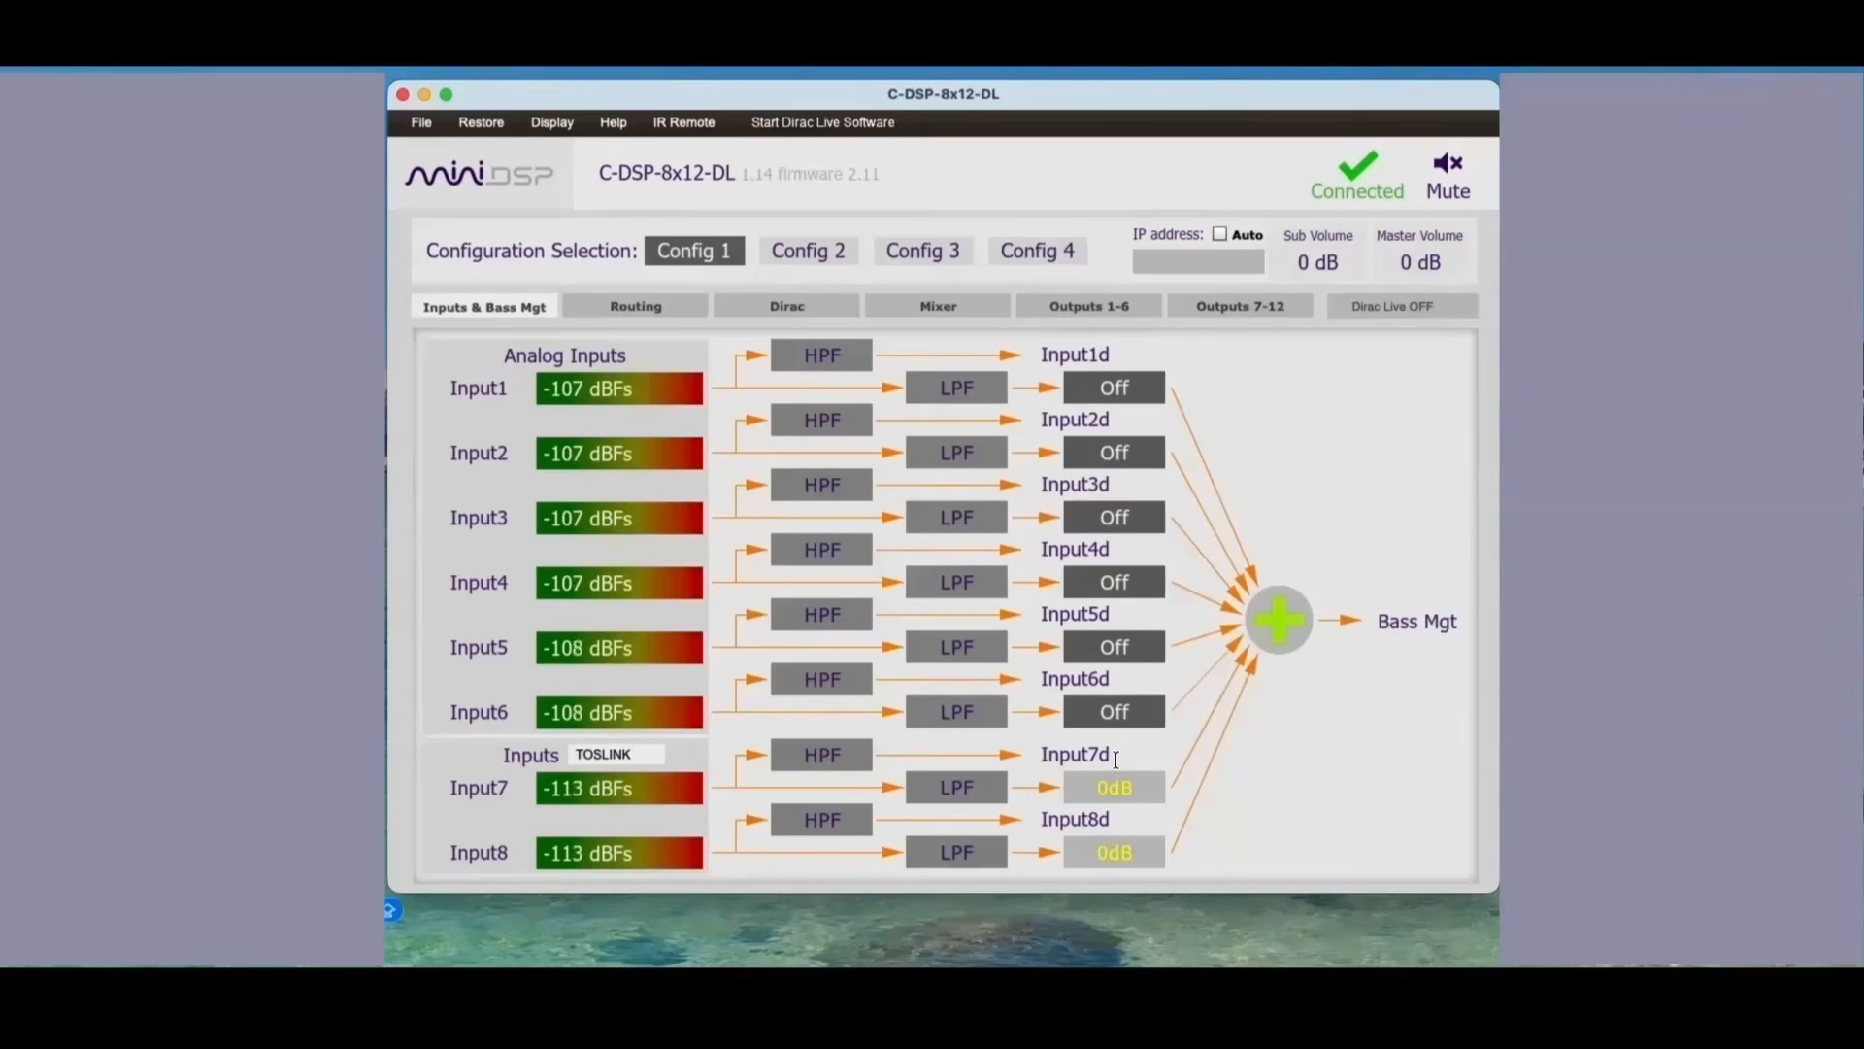
Step: Rename the digital inputs Input7 and Input8 as TOS-L and TOS-R
double_click(518, 777)
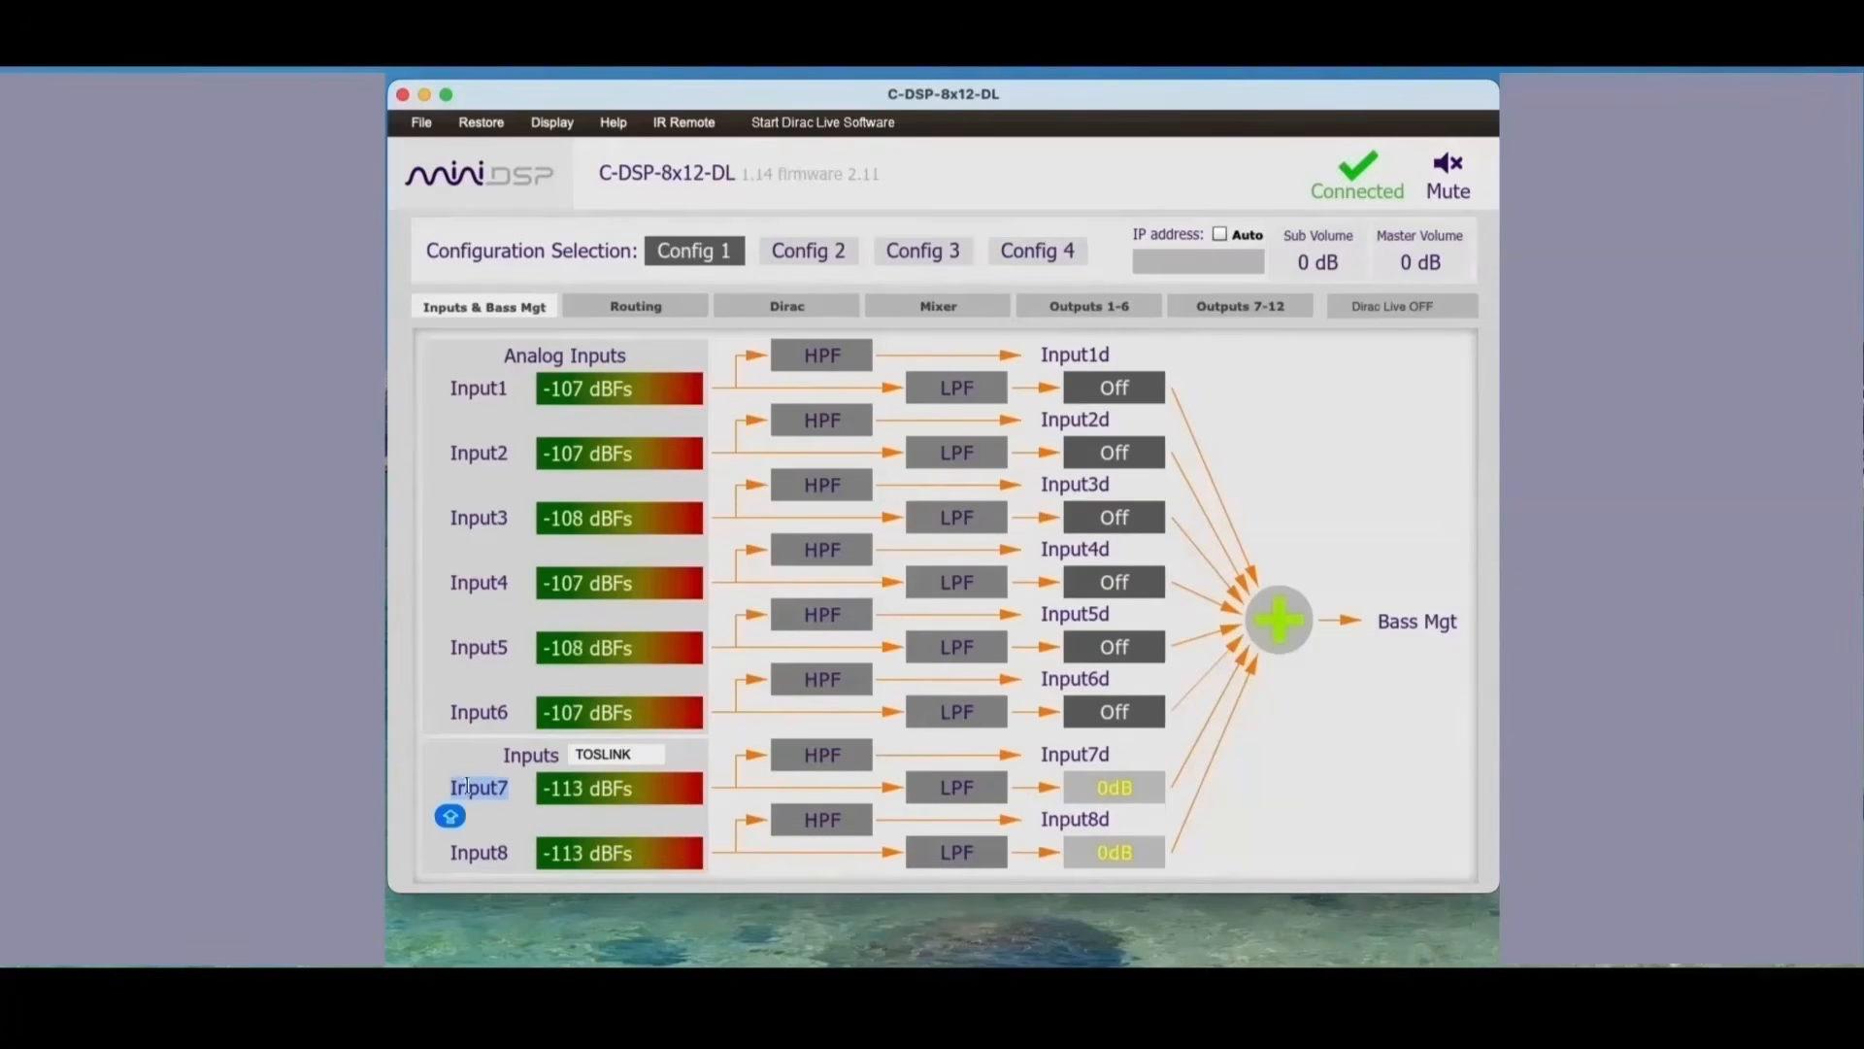
type("TOS-L")
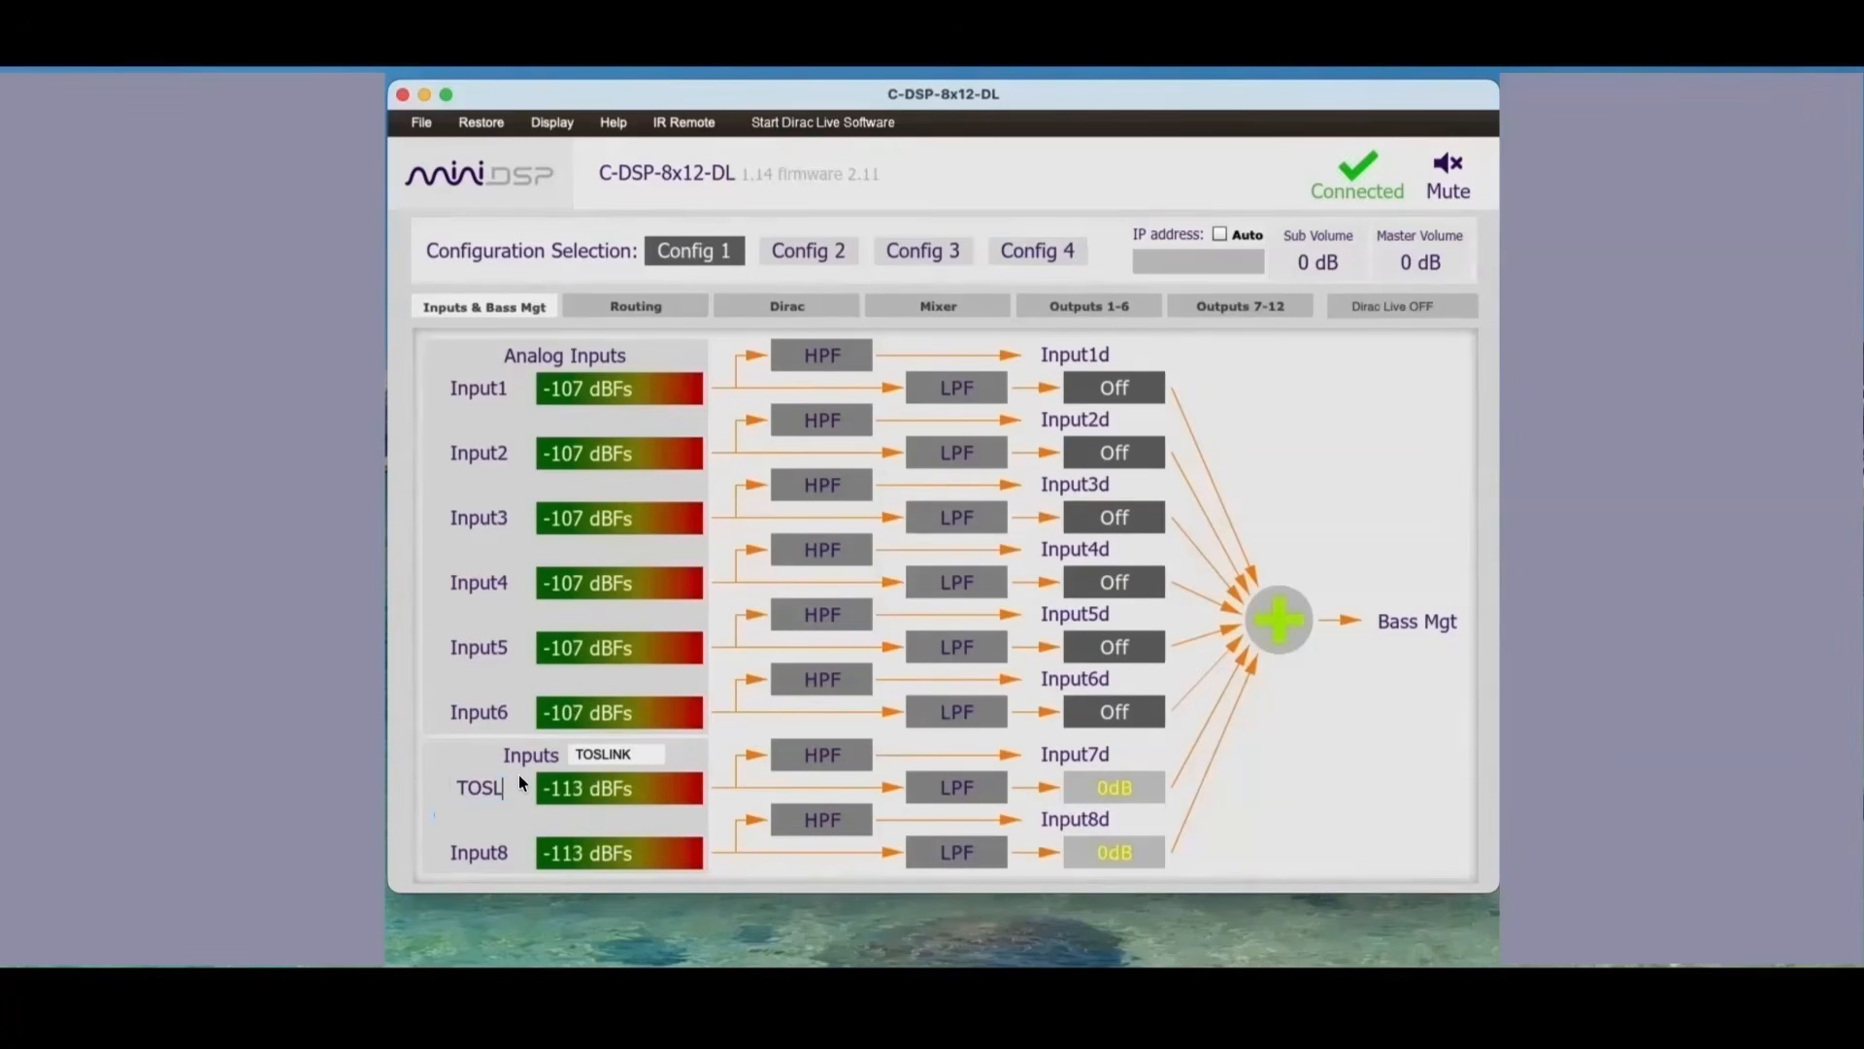
key("Tab")
type("TOL")
key("BackSpace")
type("S-R")
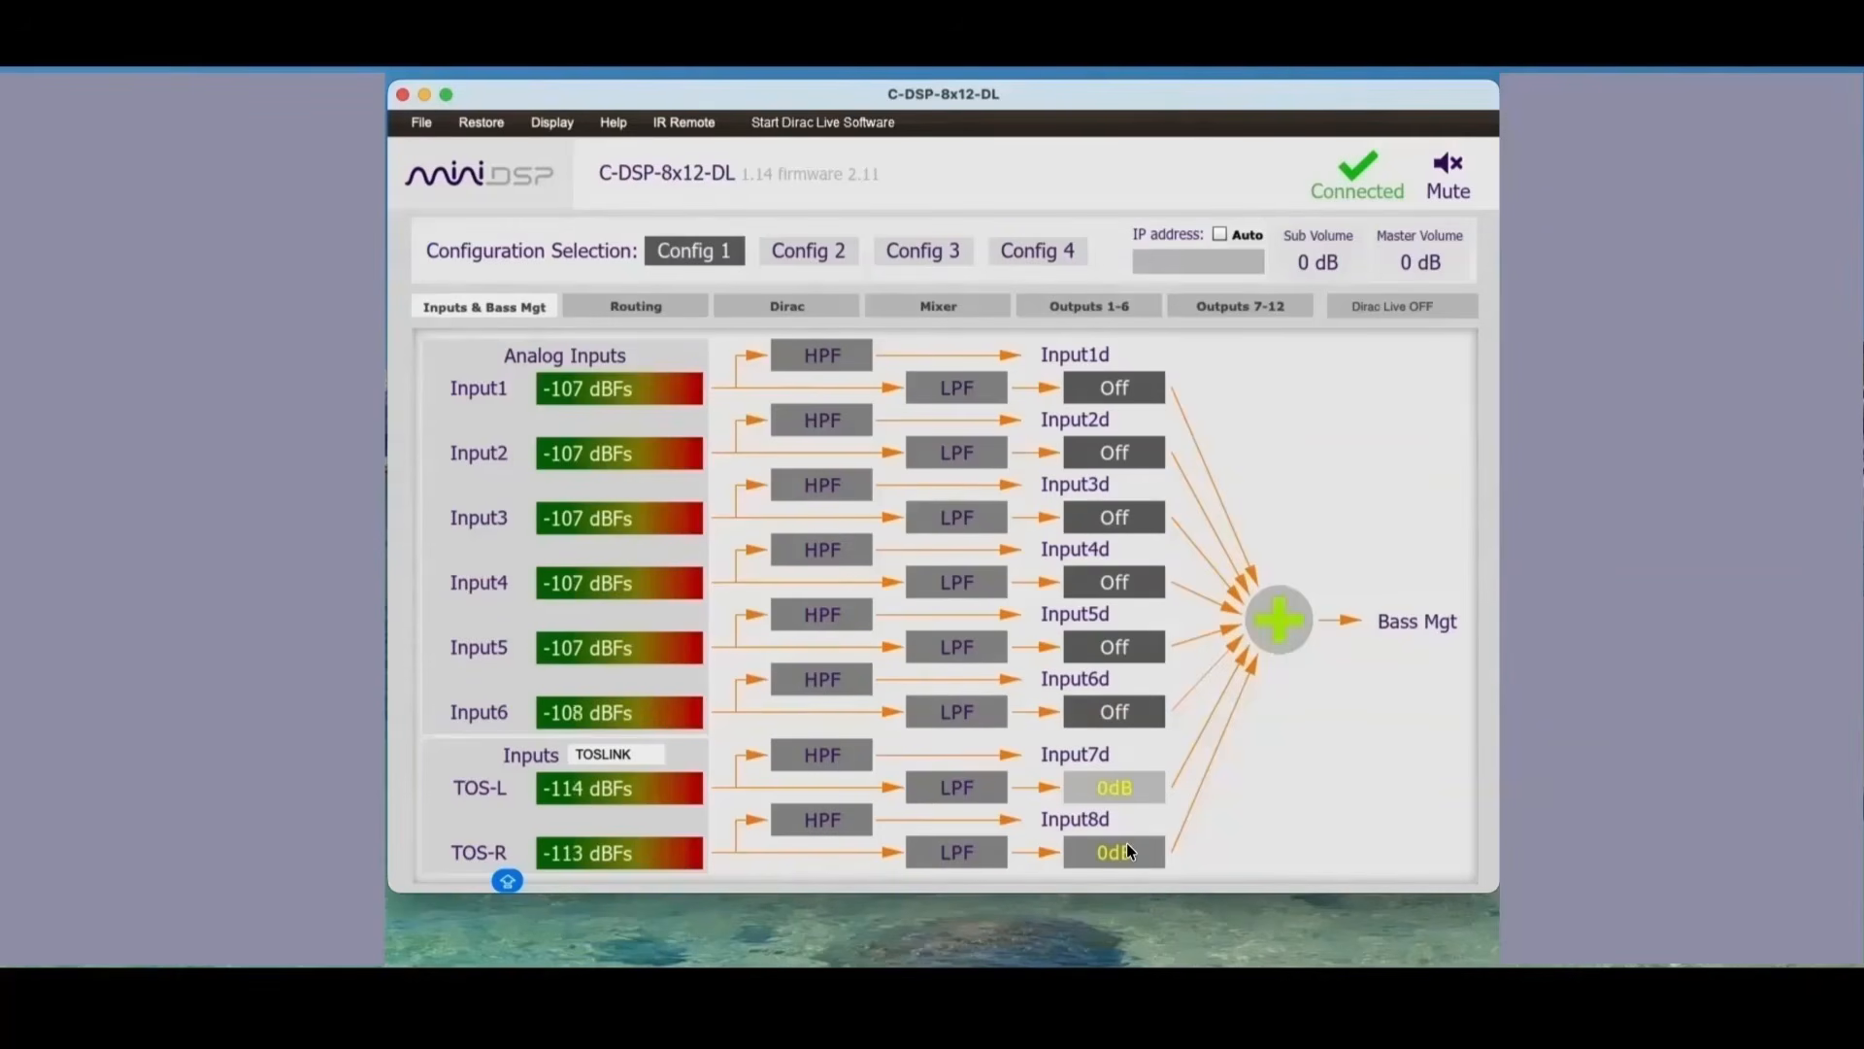
left_click(1109, 385)
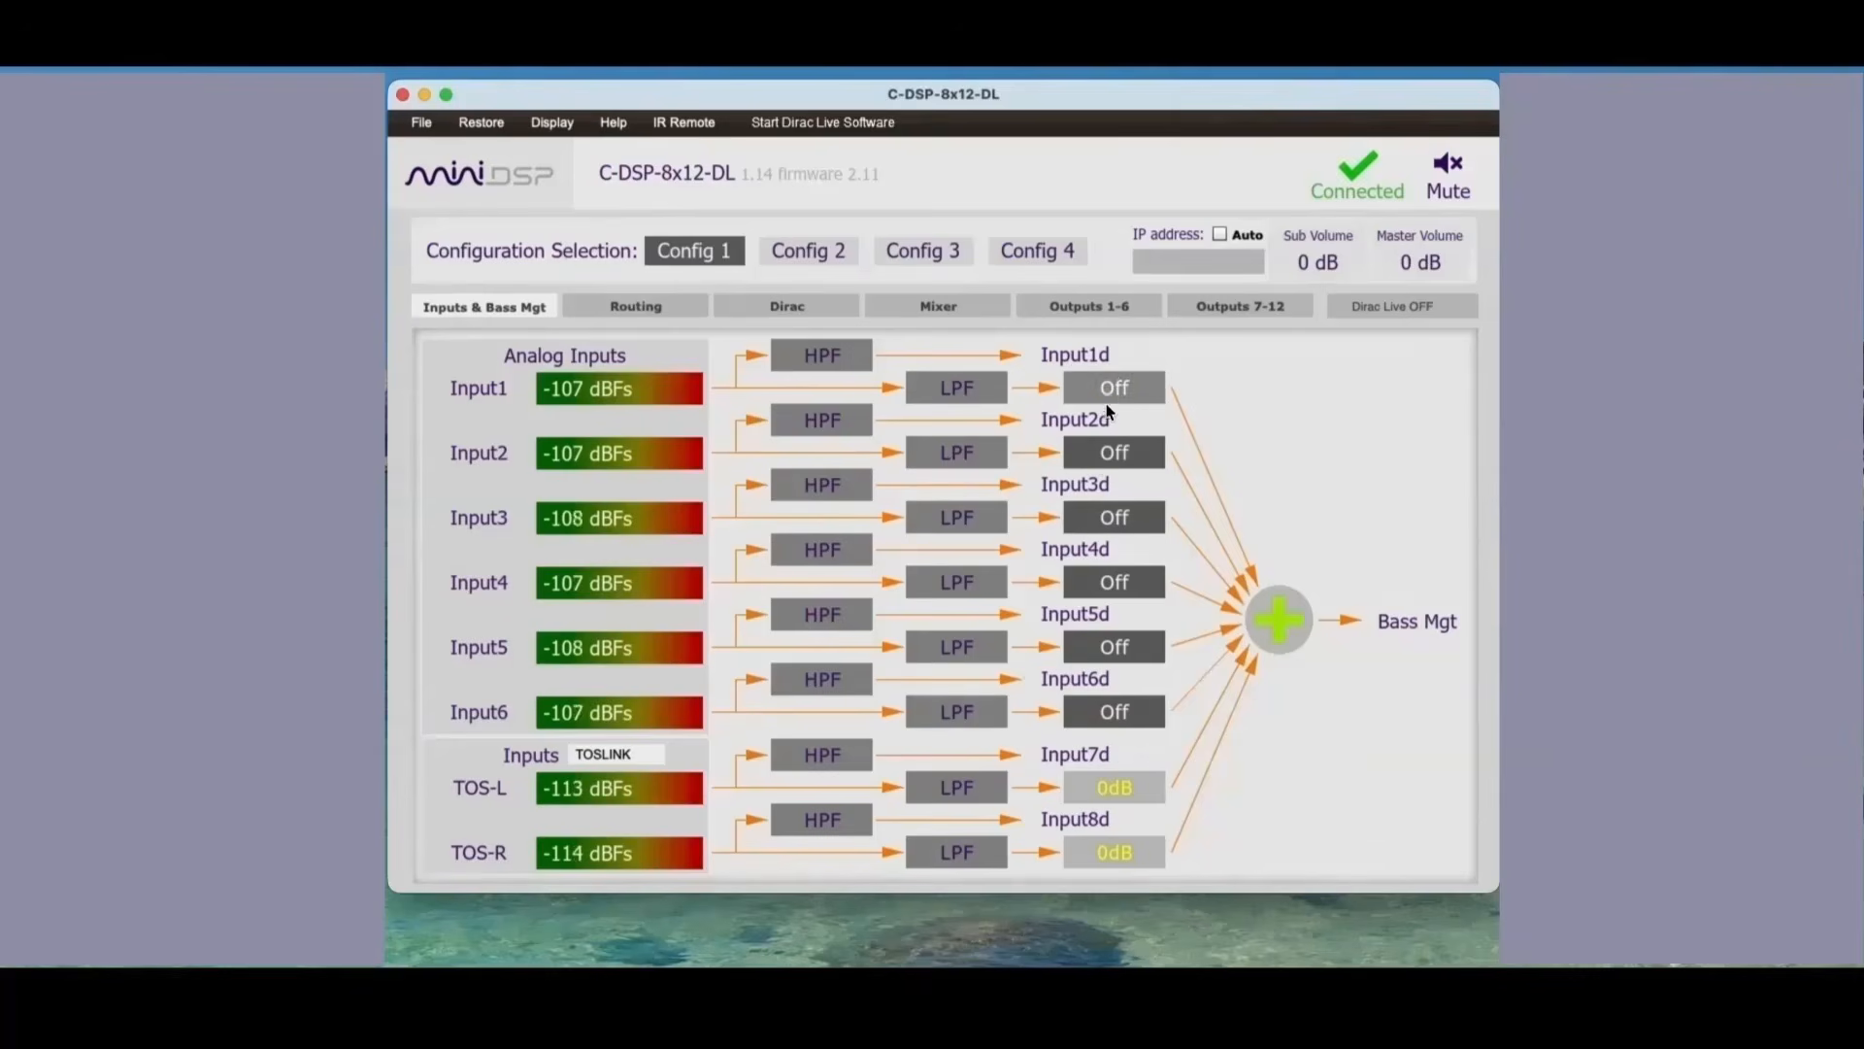
left_click(1103, 452)
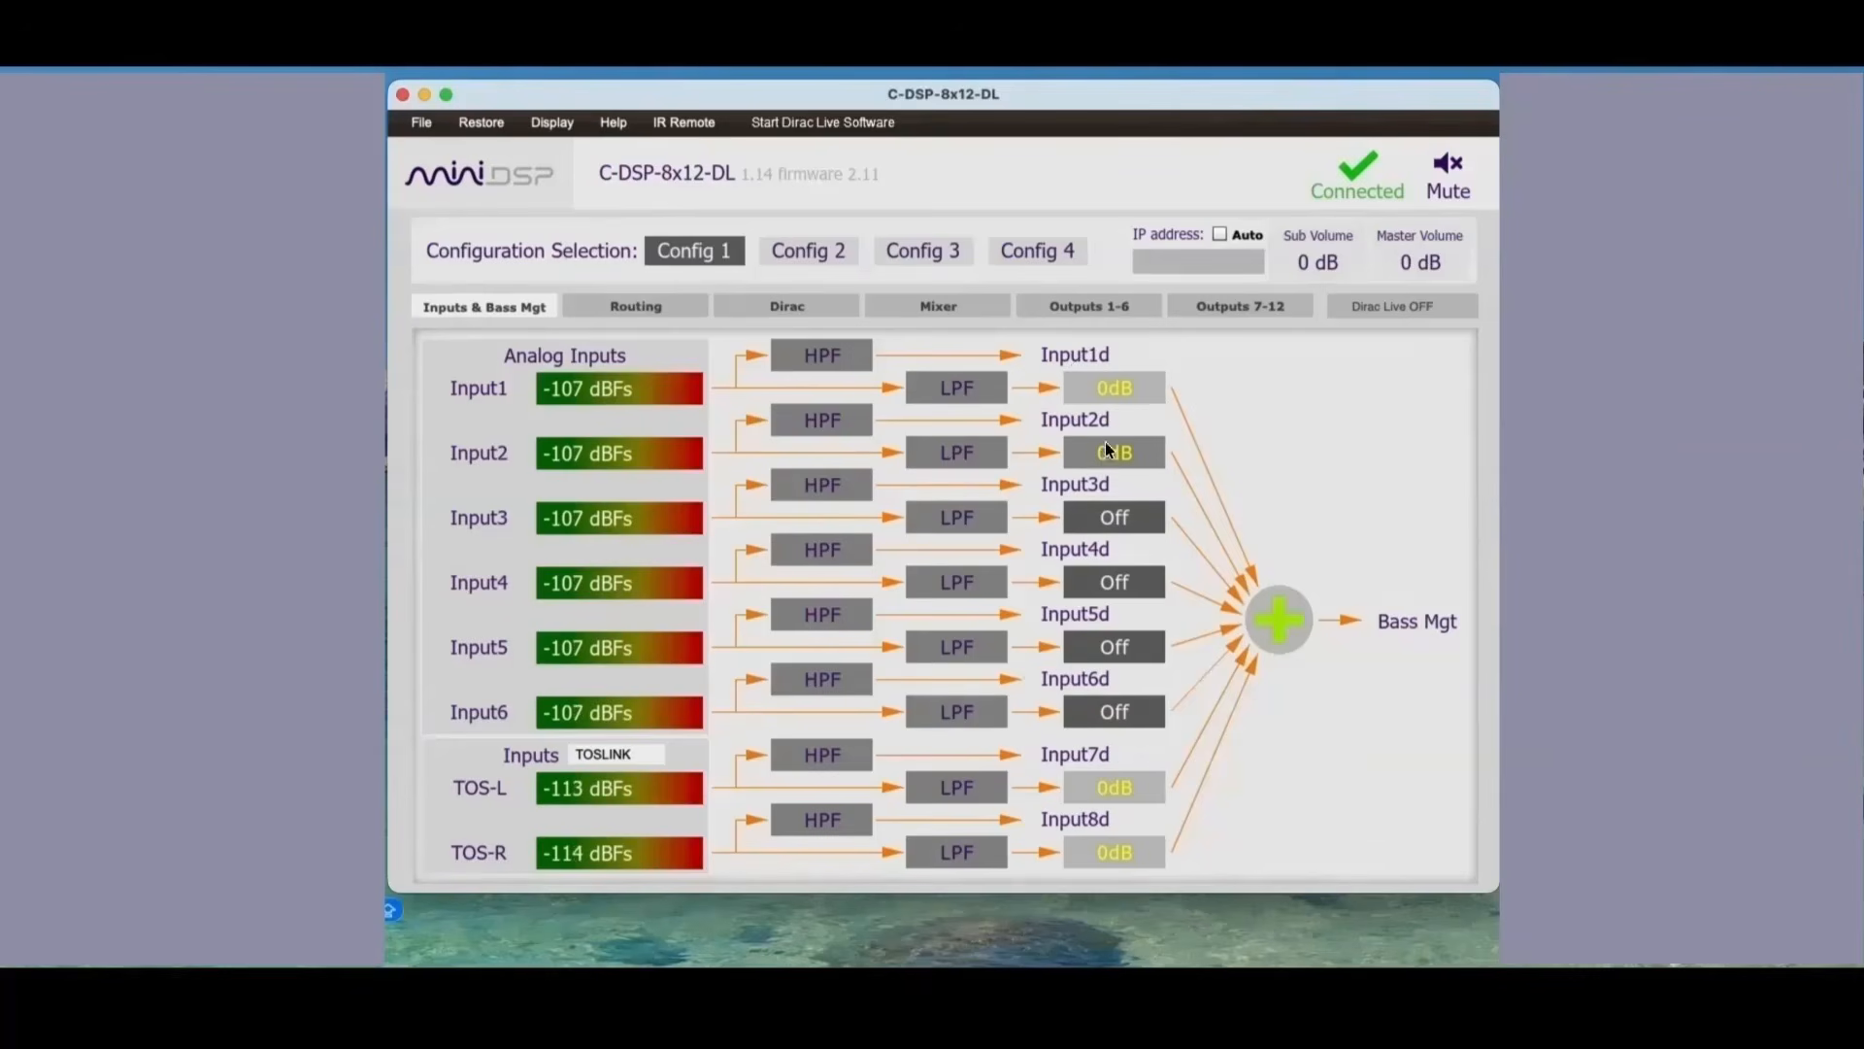
left_click(1113, 788)
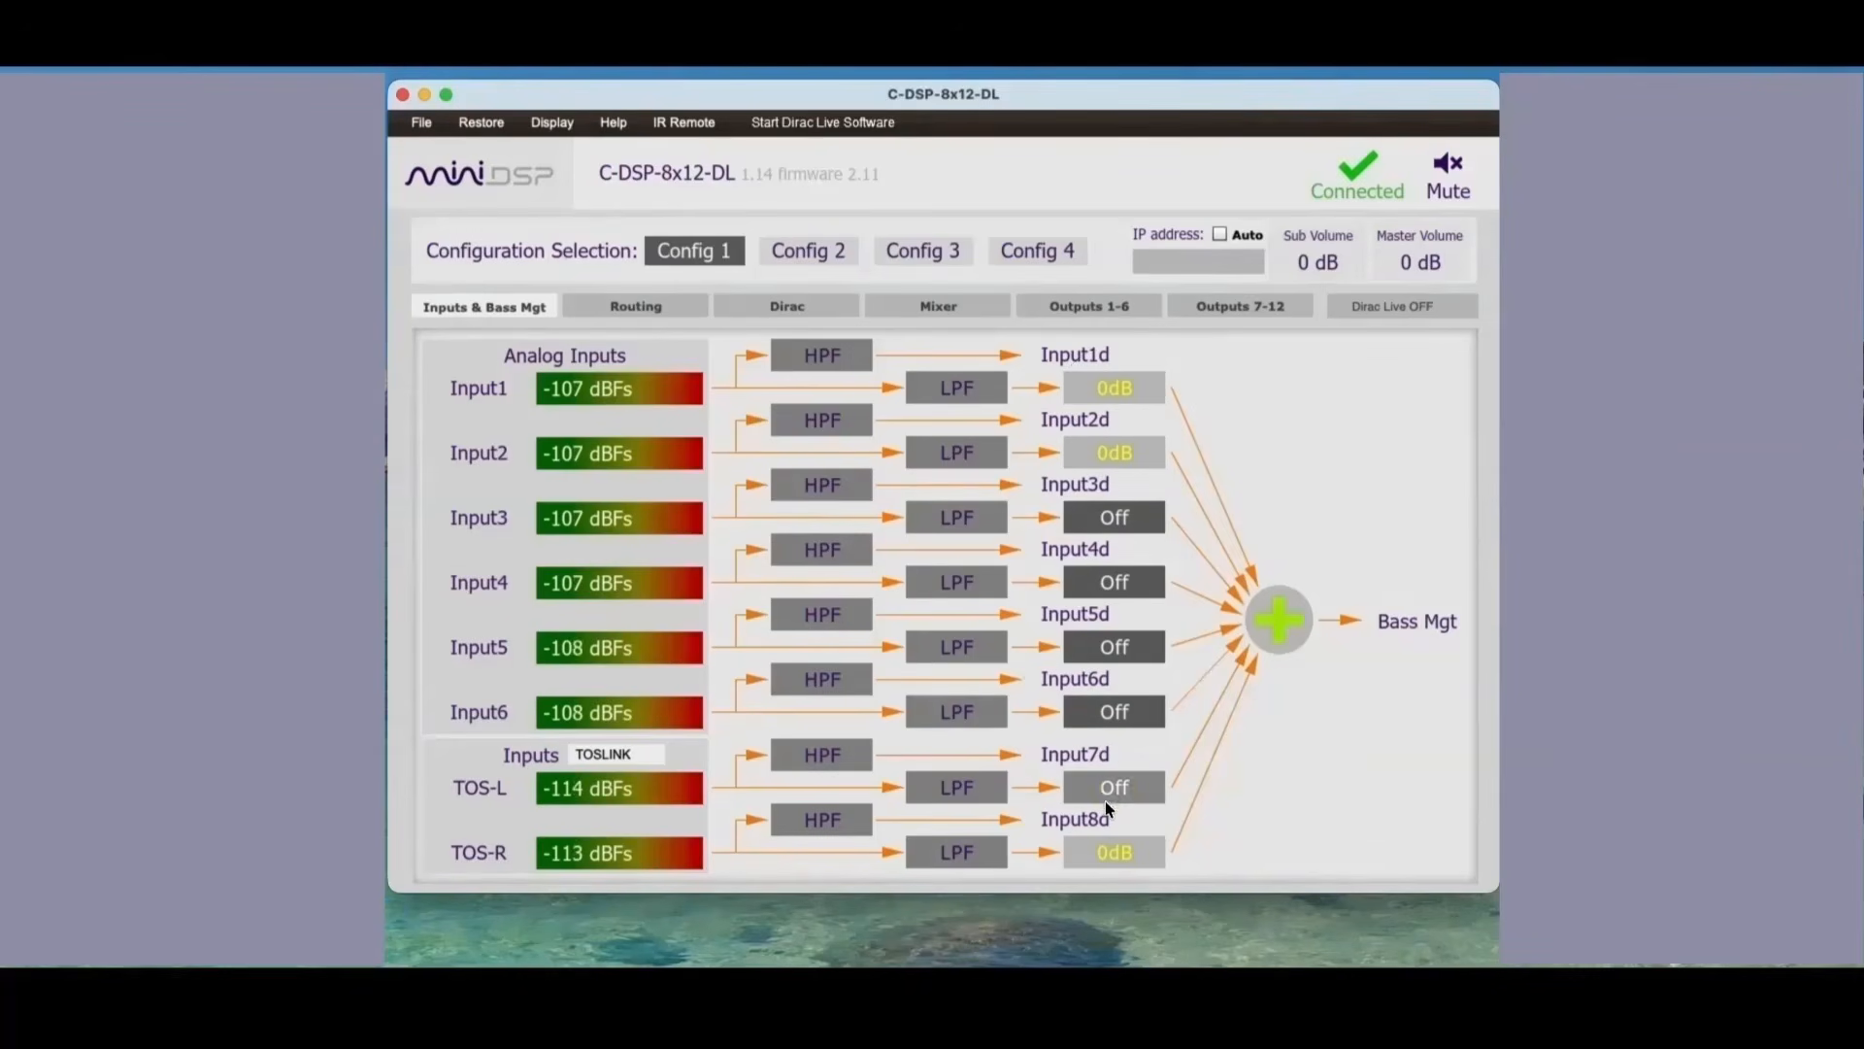
left_click(1103, 851)
left_click(1099, 850)
left_click(1107, 787)
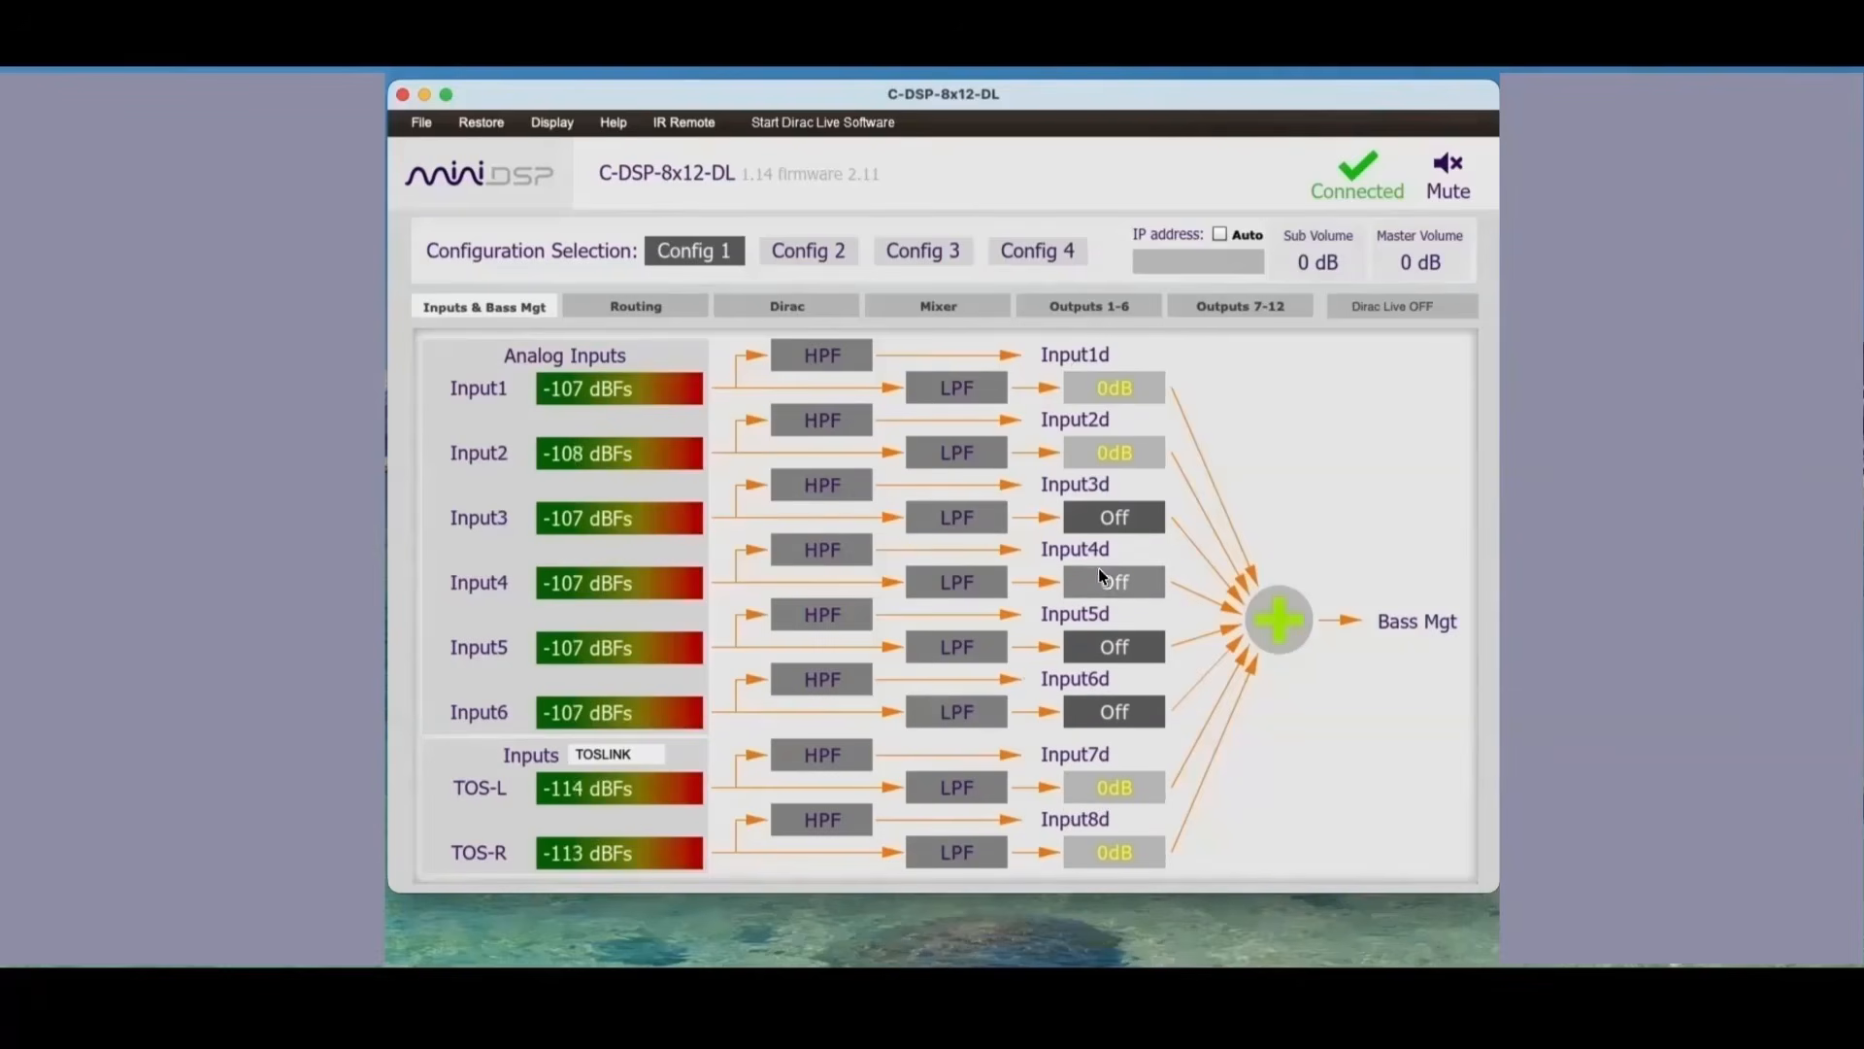
left_click(1093, 393)
left_click(1093, 439)
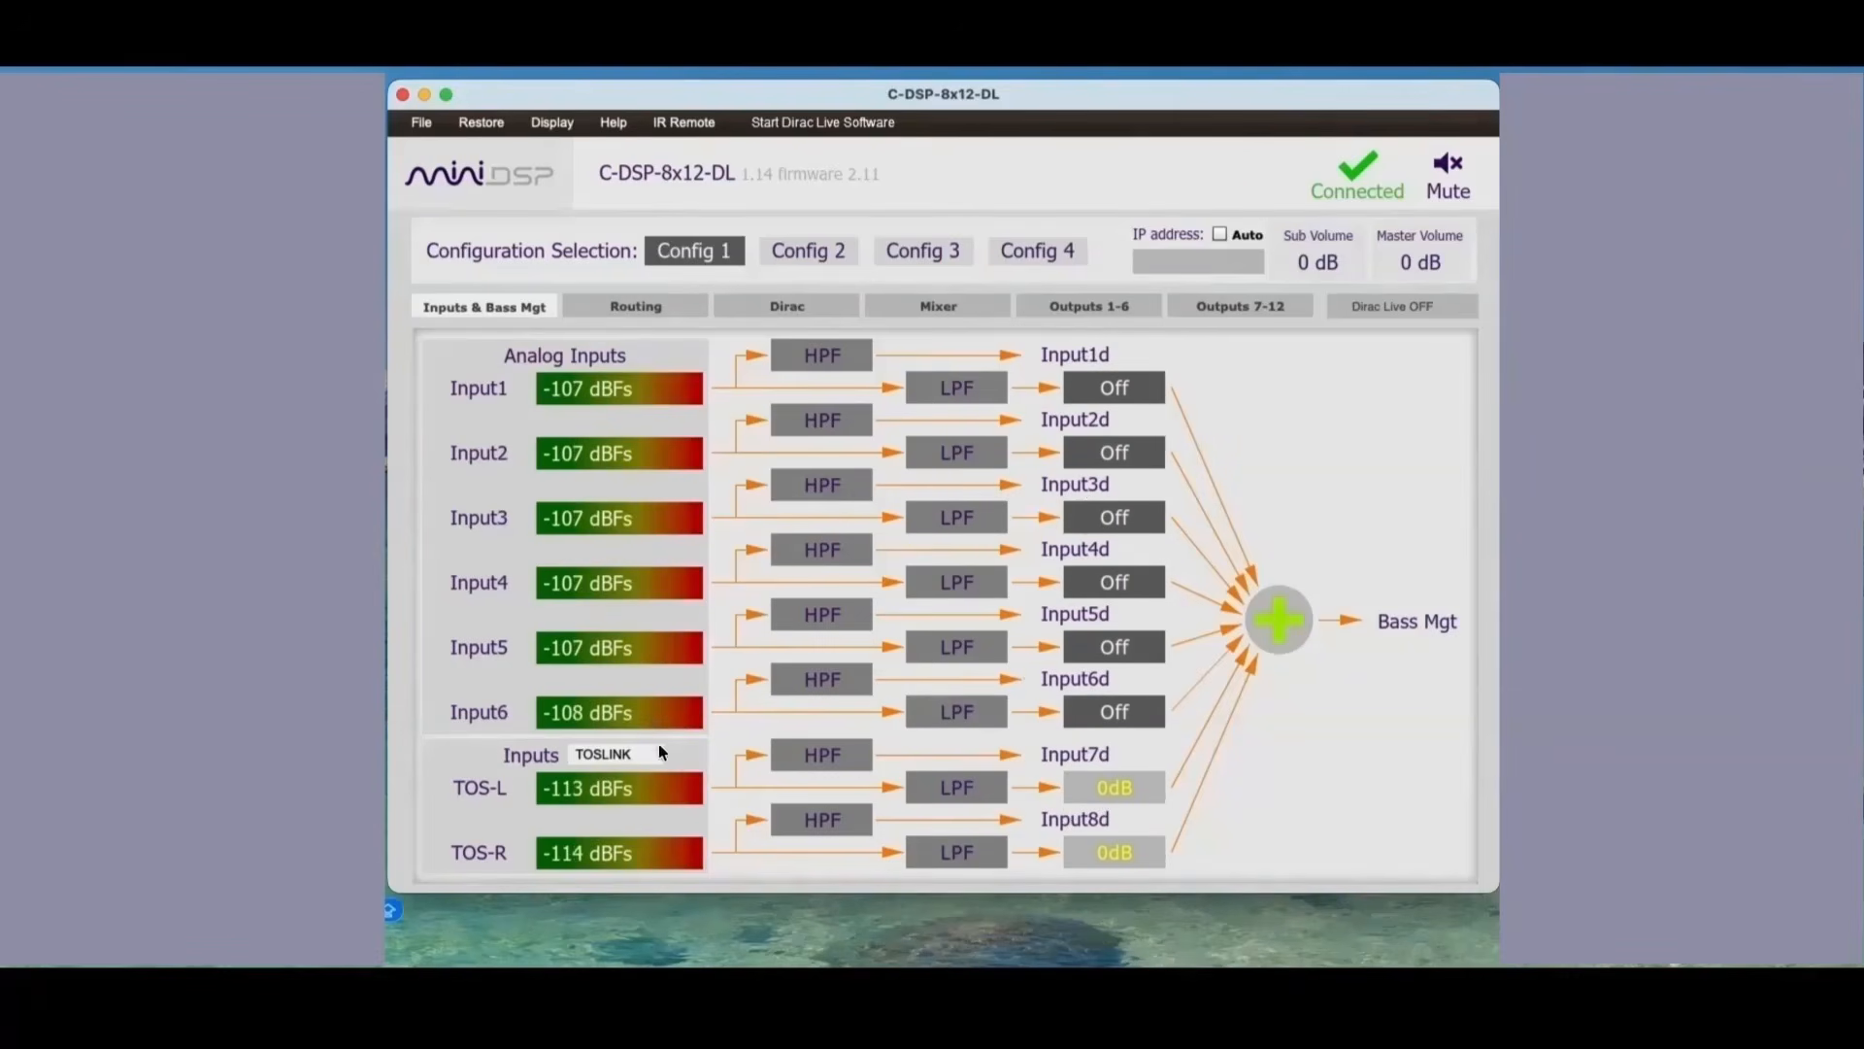
Step: Check the high-pass filter settings of the TOS-L input and close the filter window
left_click(795, 755)
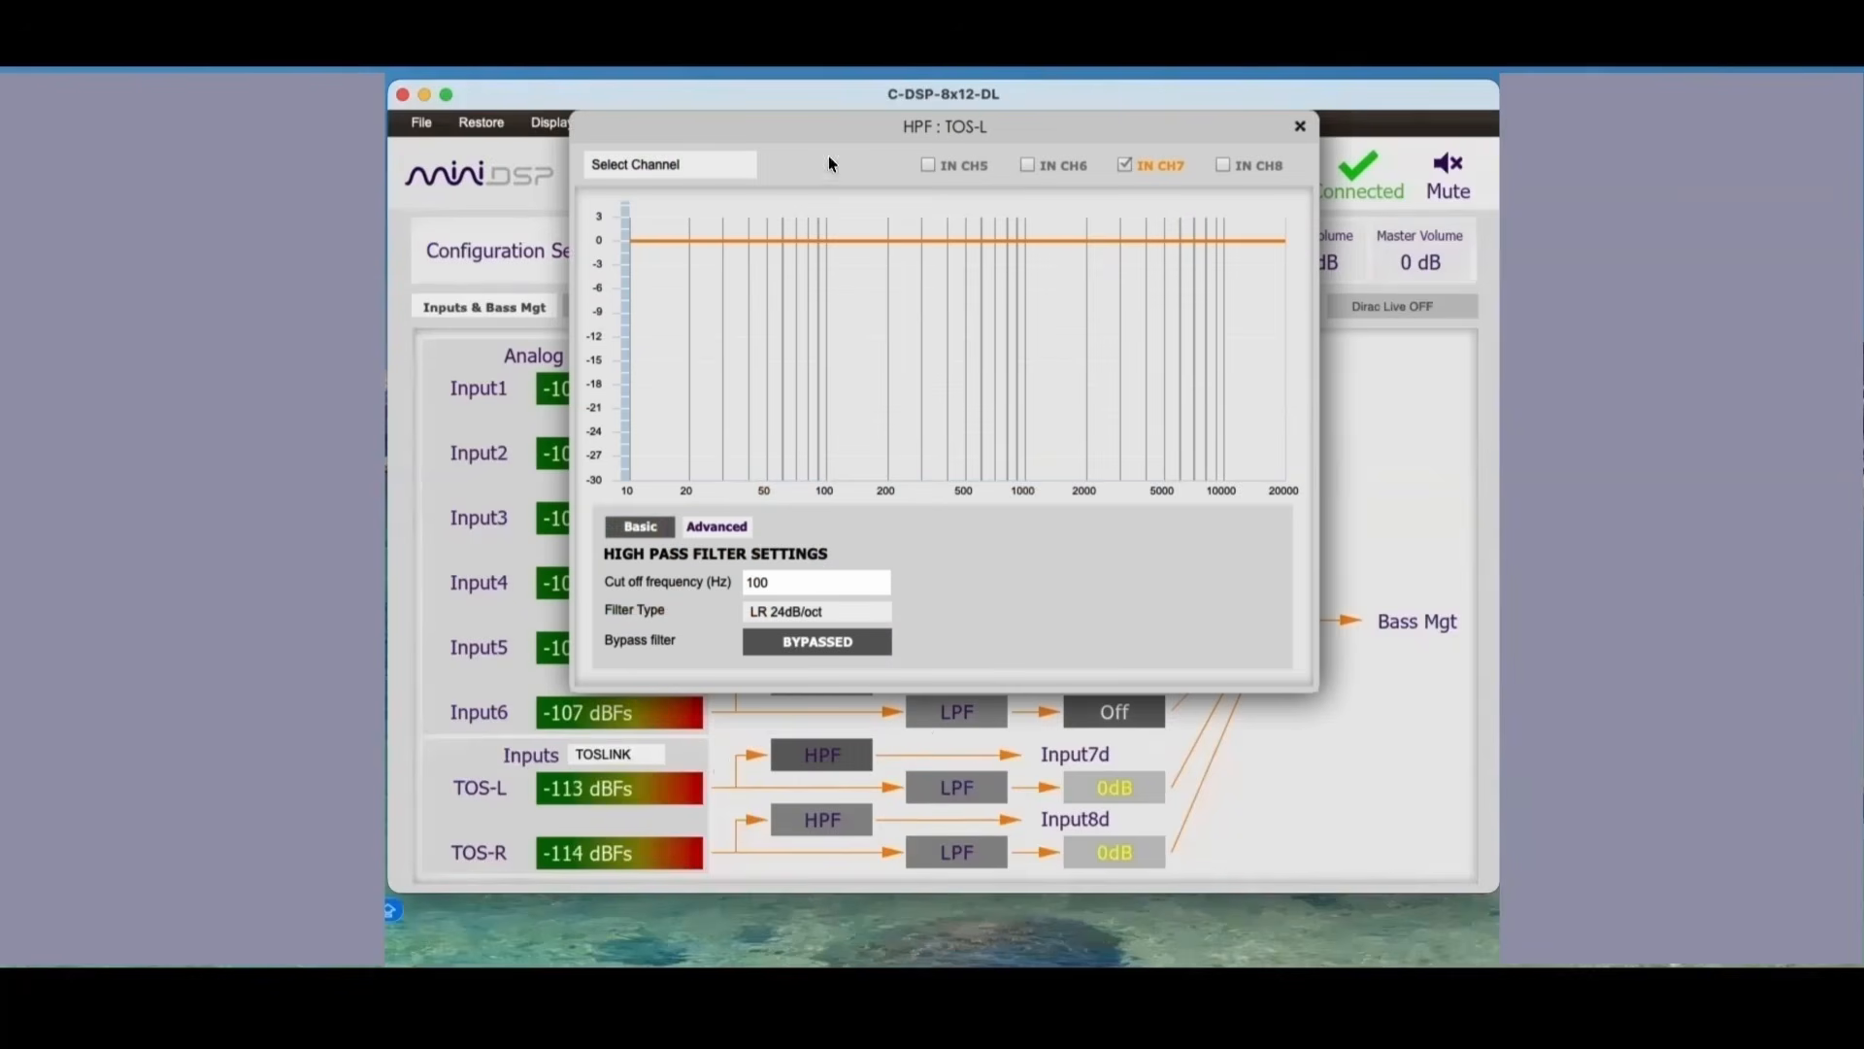
left_click(1298, 128)
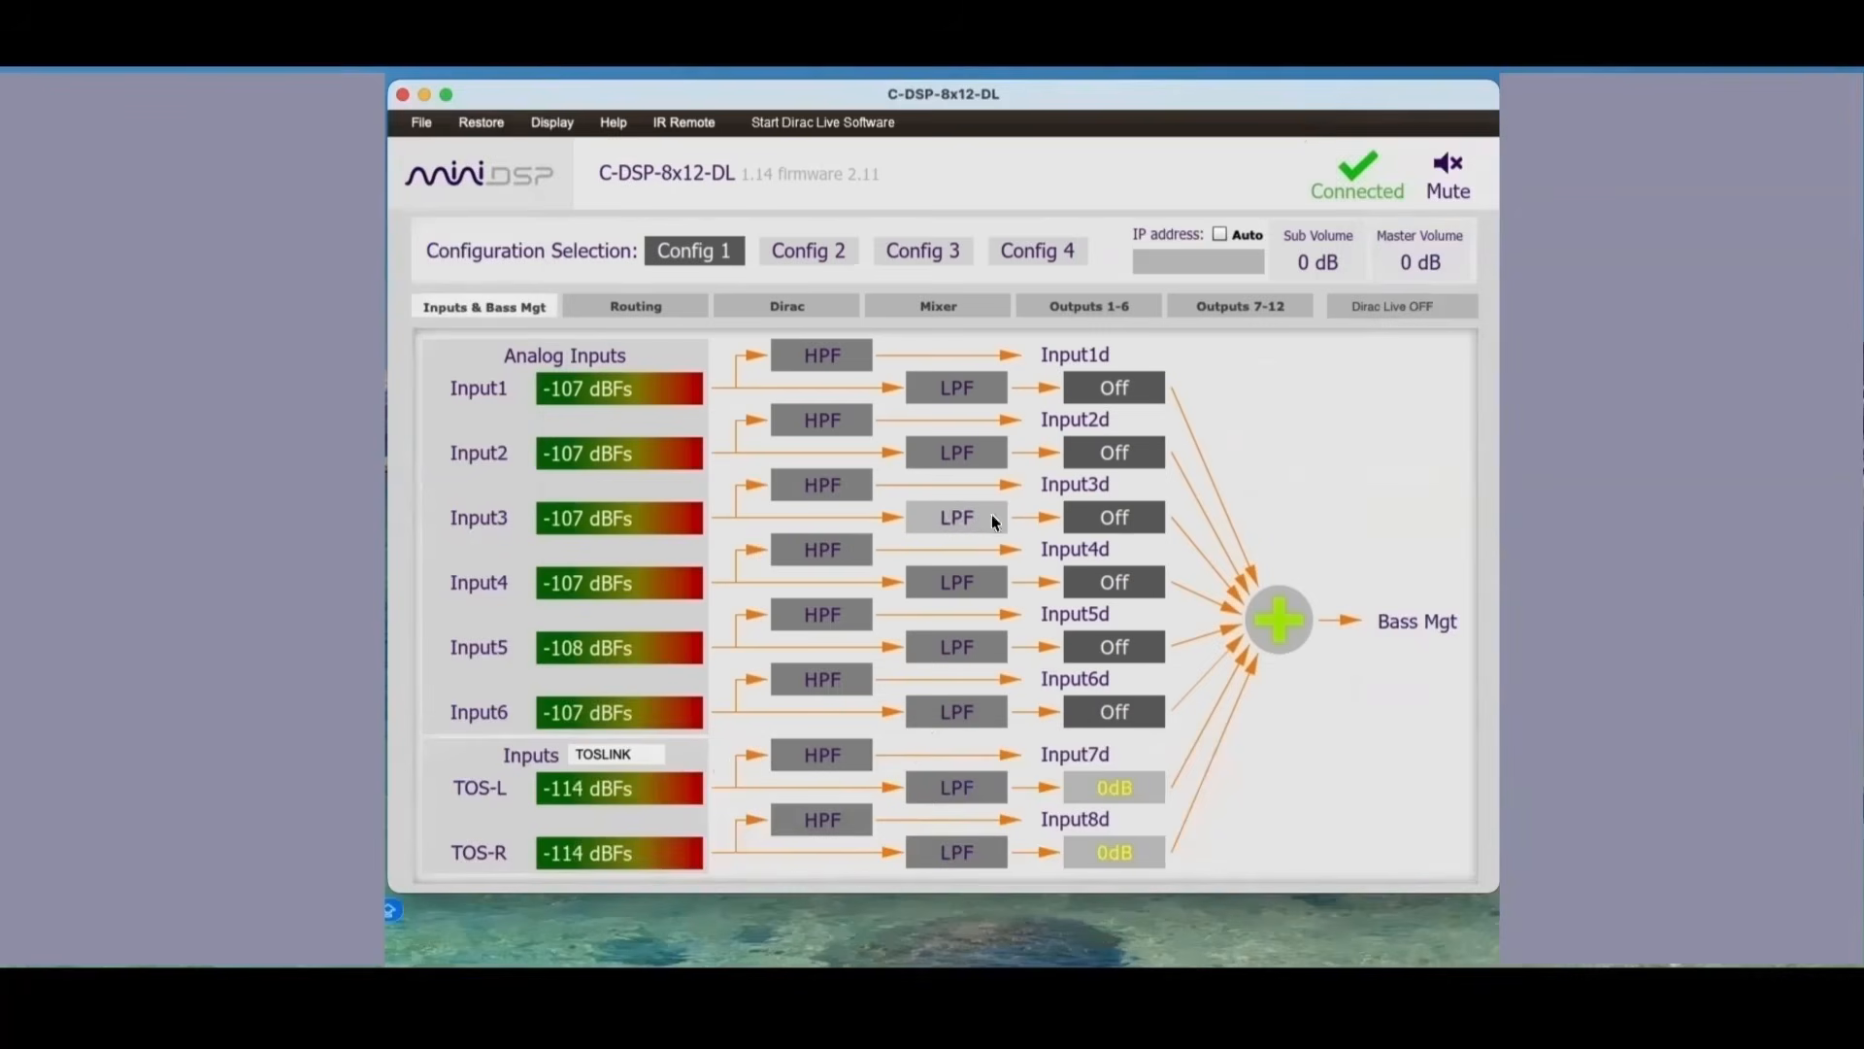
left_click(816, 759)
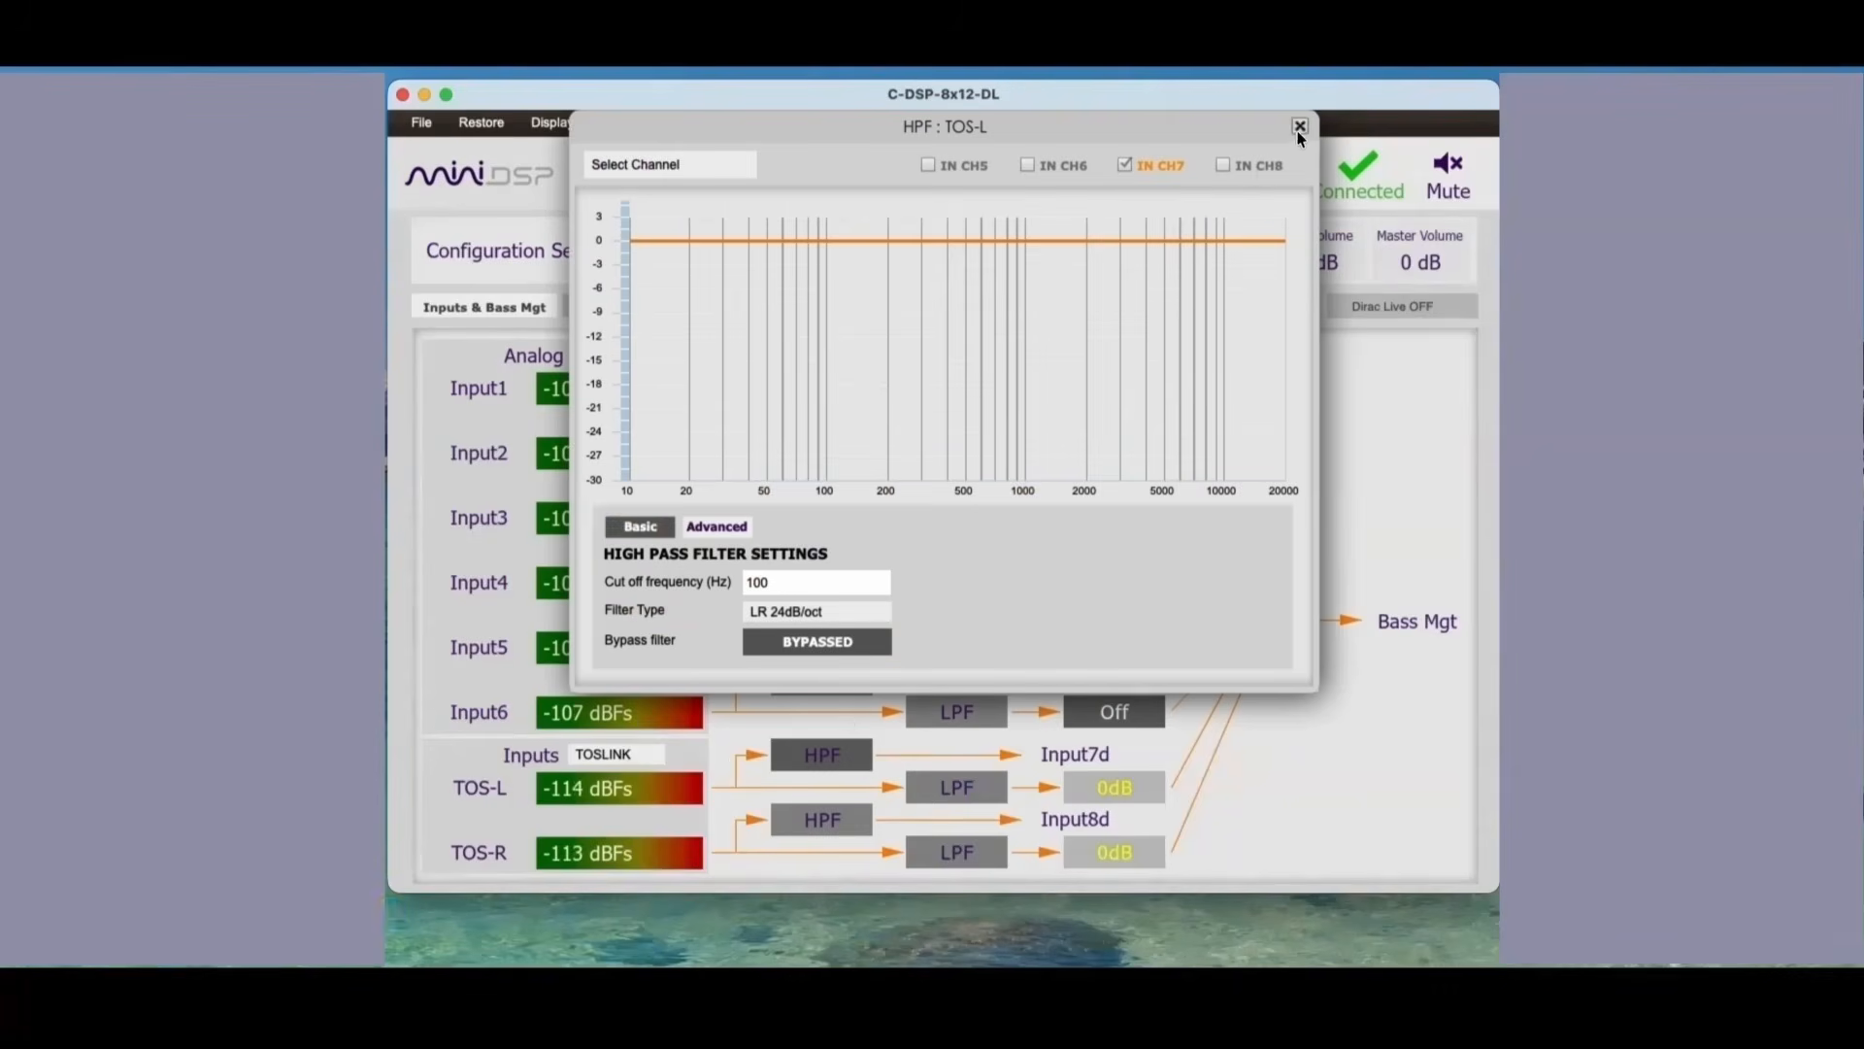
left_click(1297, 130)
Step: Bypass the low-pass filter of TOS-L and link it to TOS-R, accepting the copying of its filter settings
left_click(973, 779)
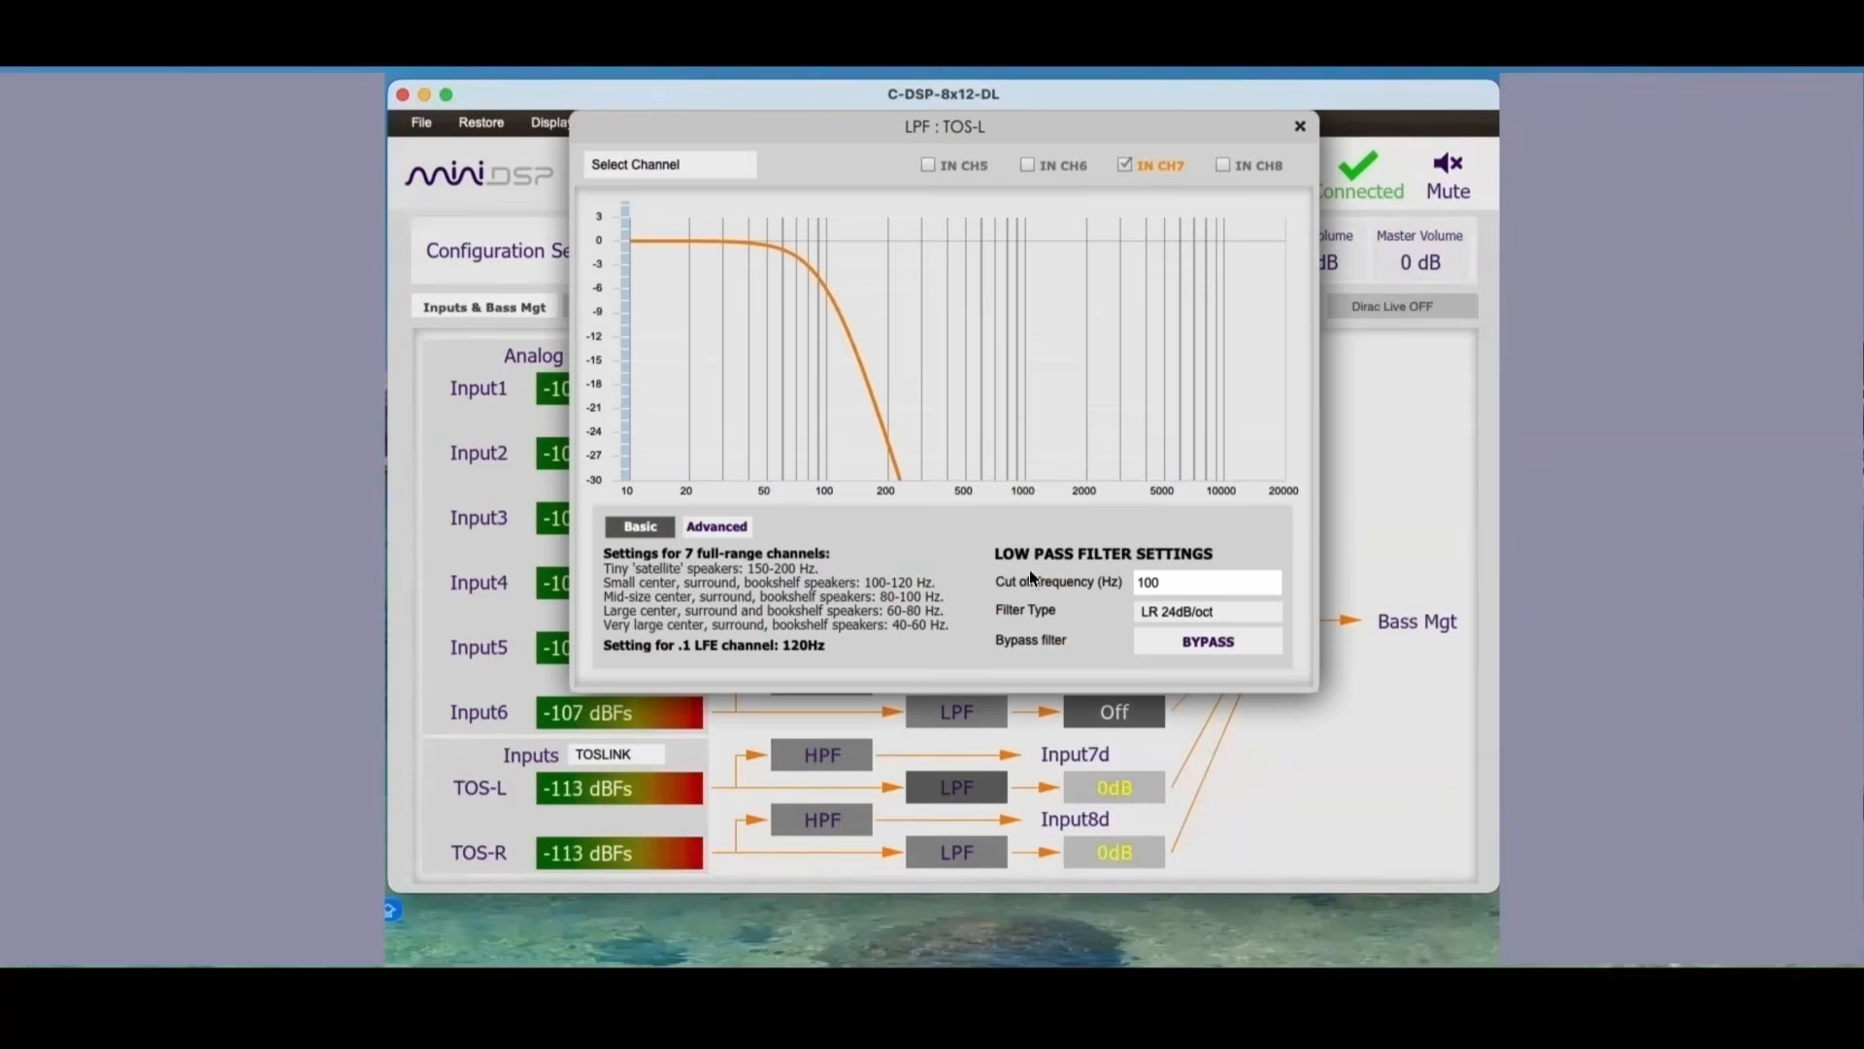
left_click(1208, 641)
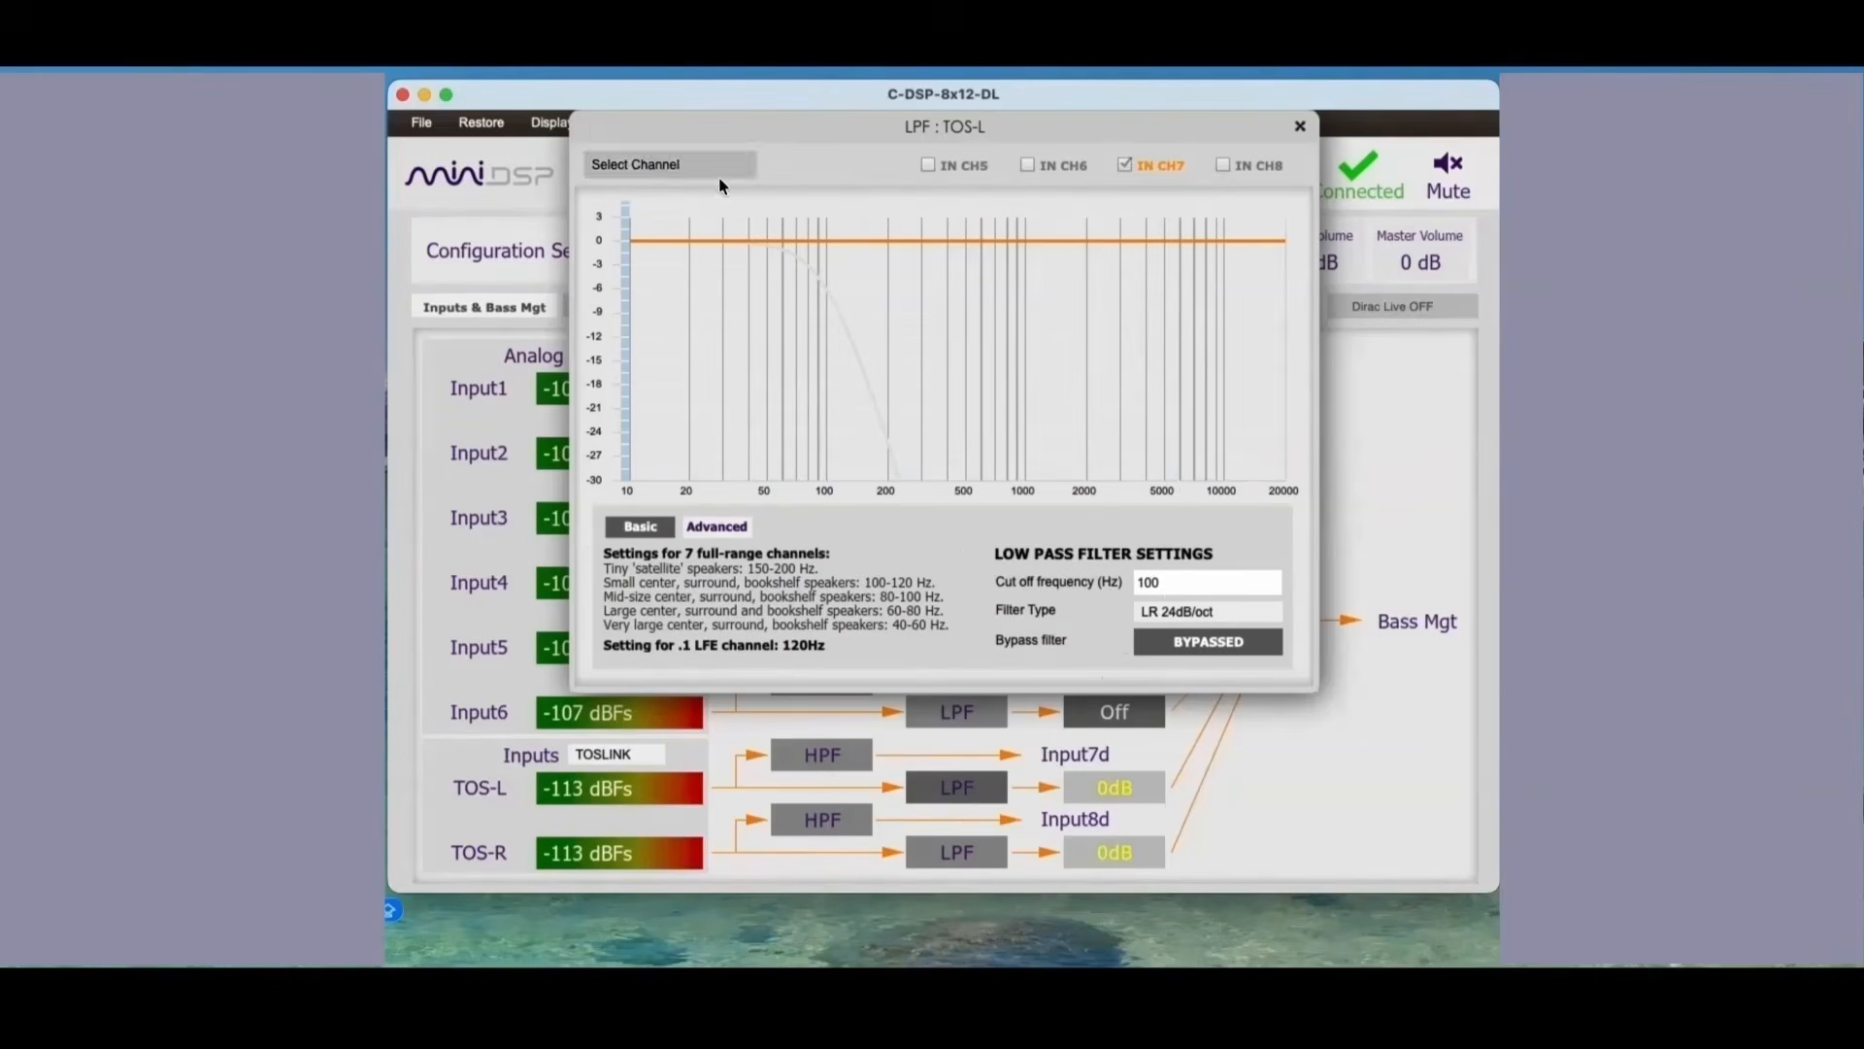
left_click(692, 167)
scroll(670, 221, "down", 3)
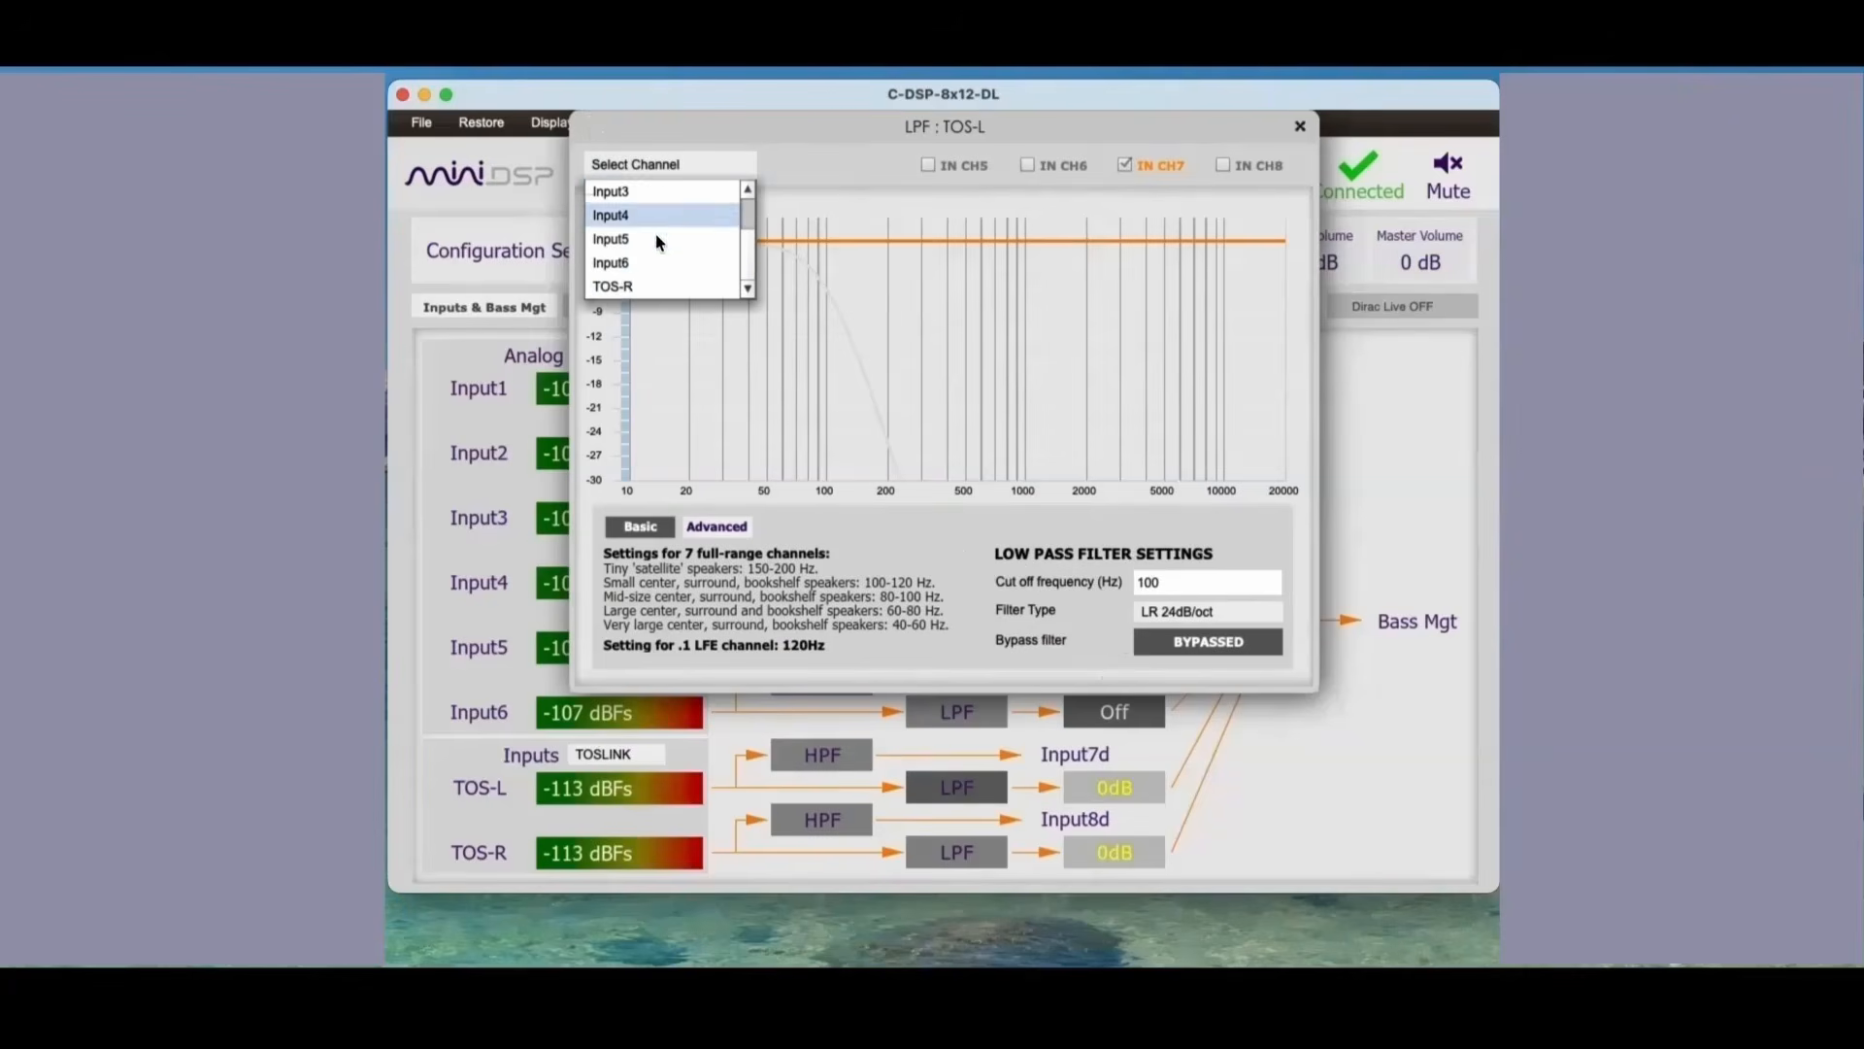
left_click(632, 285)
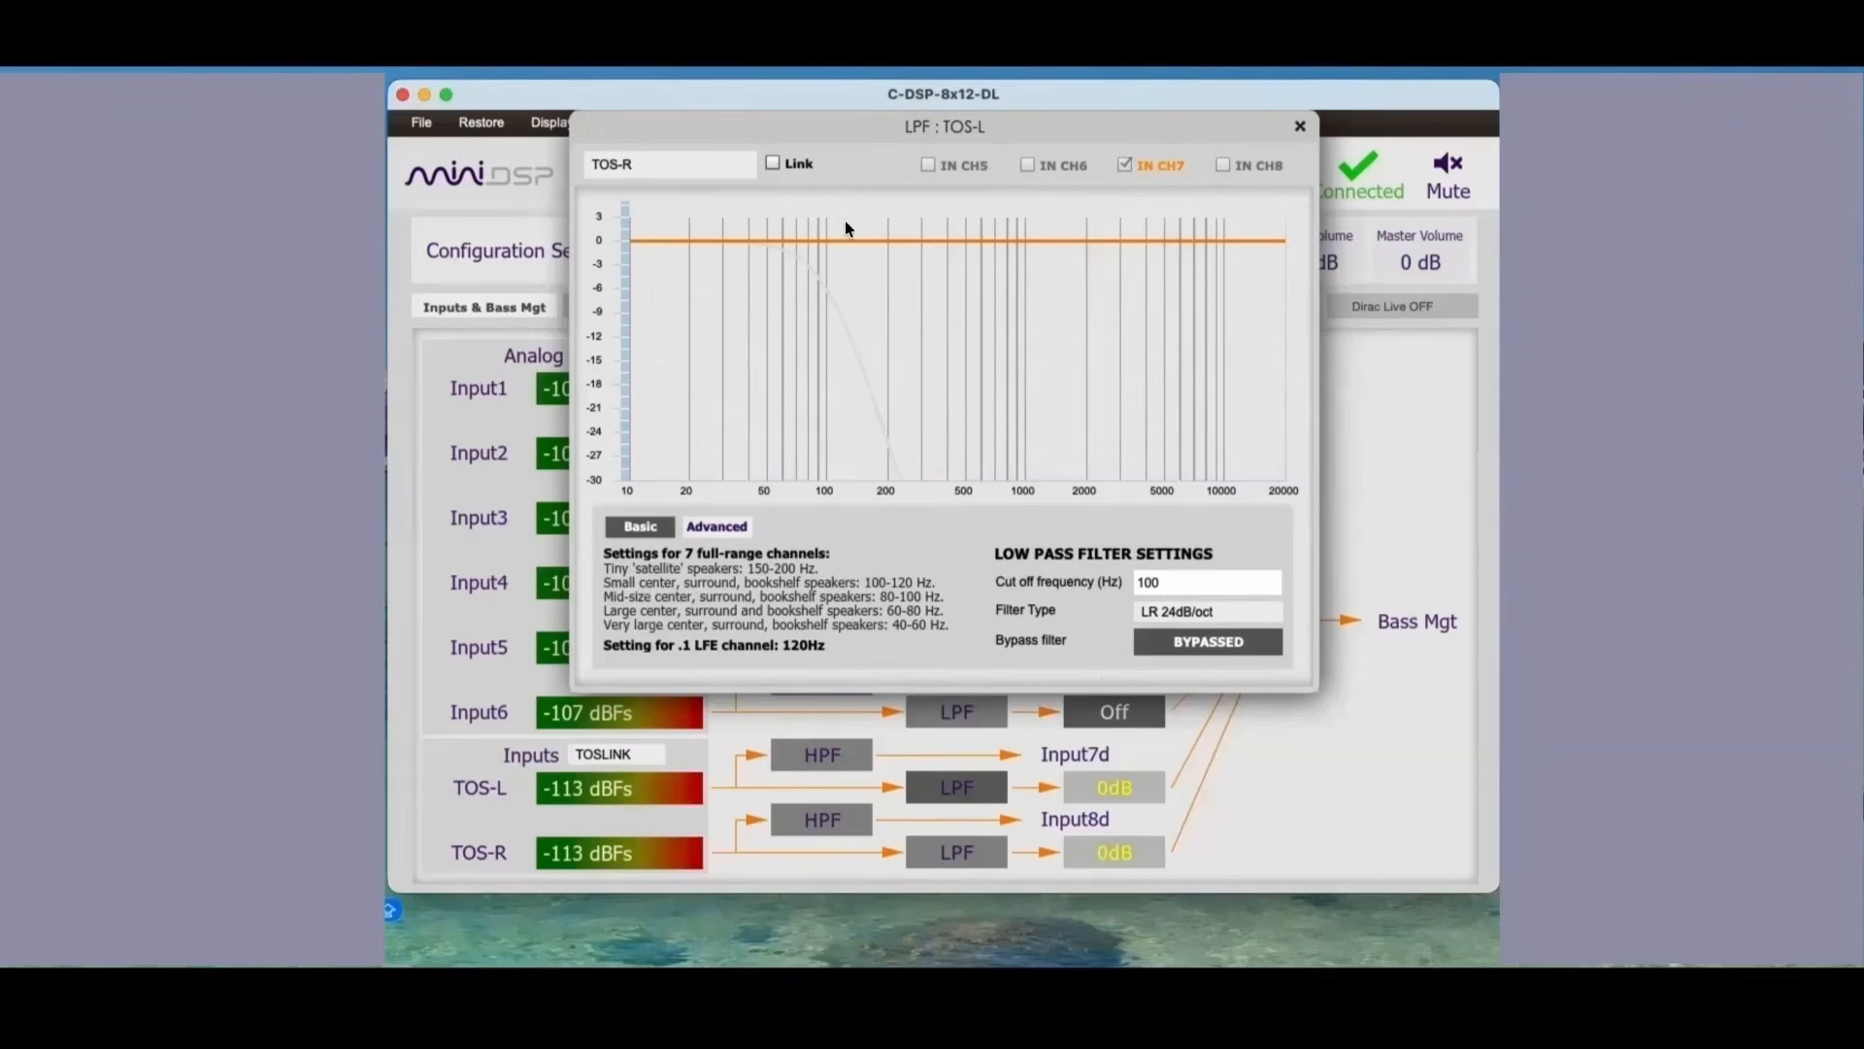
left_click(773, 163)
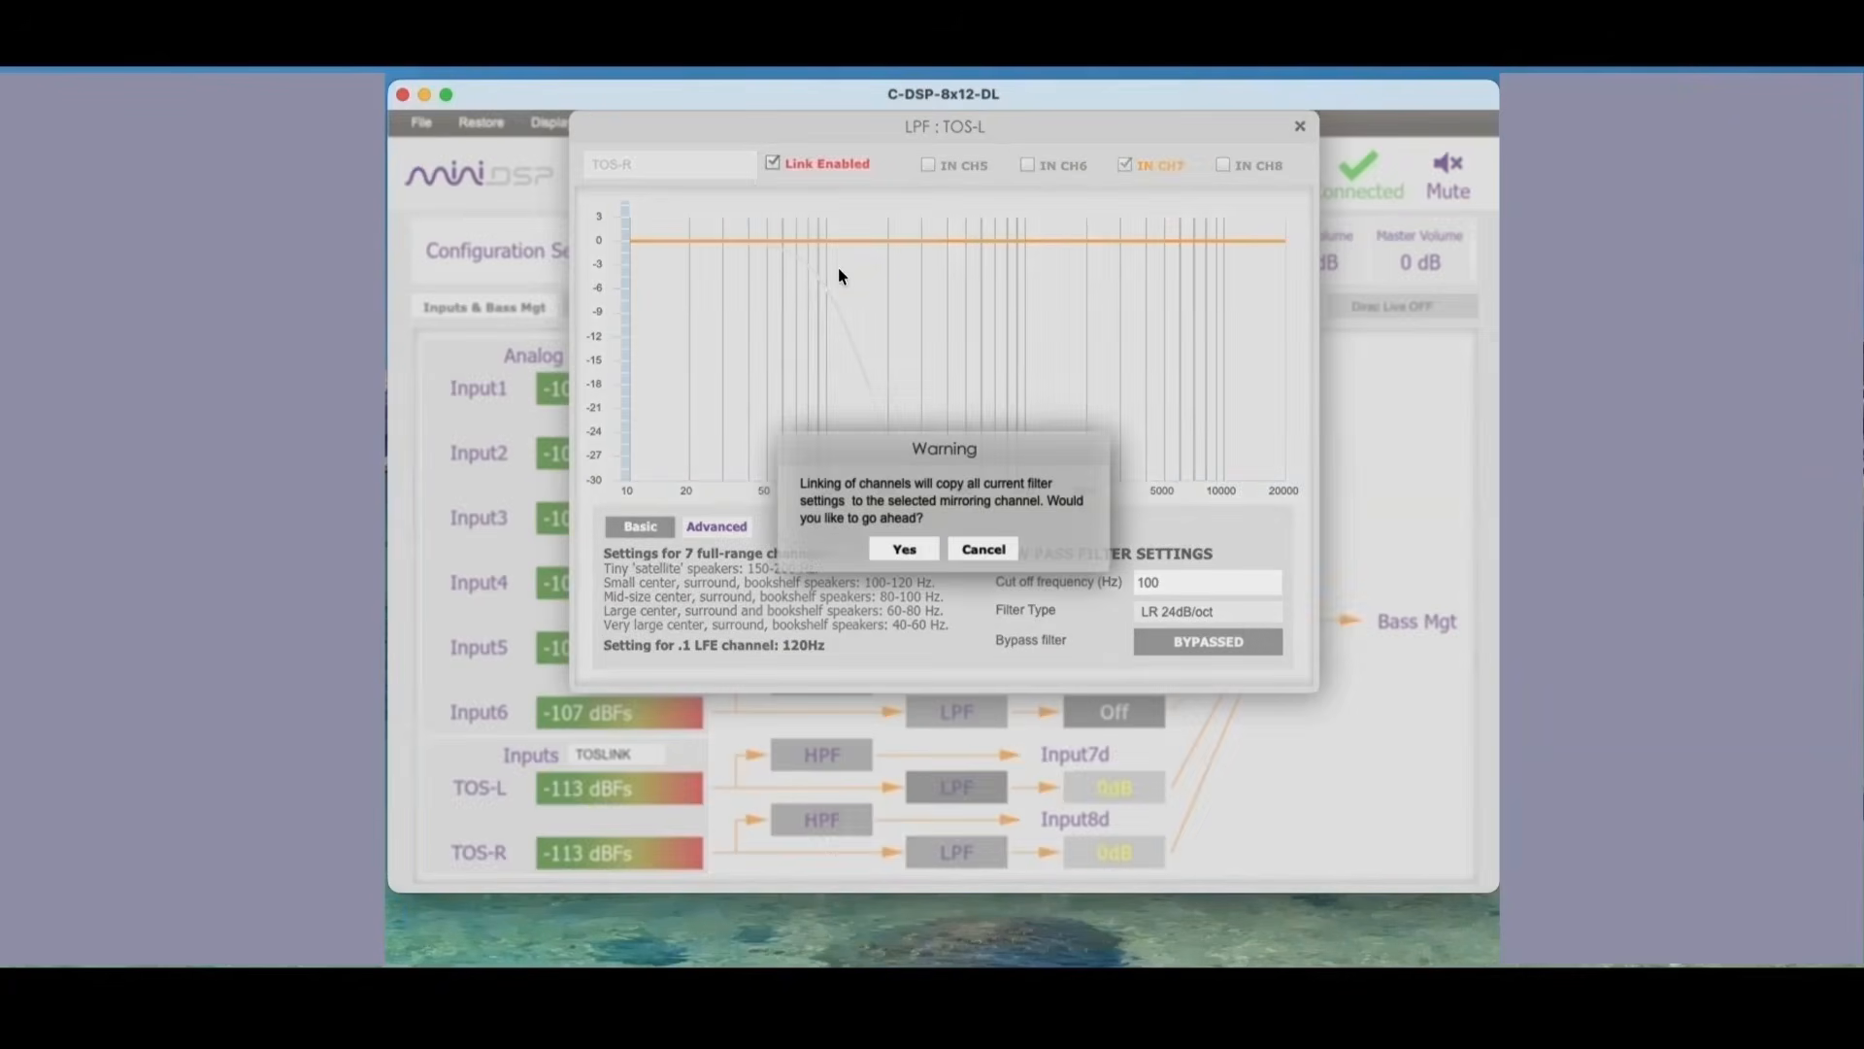
left_click(904, 548)
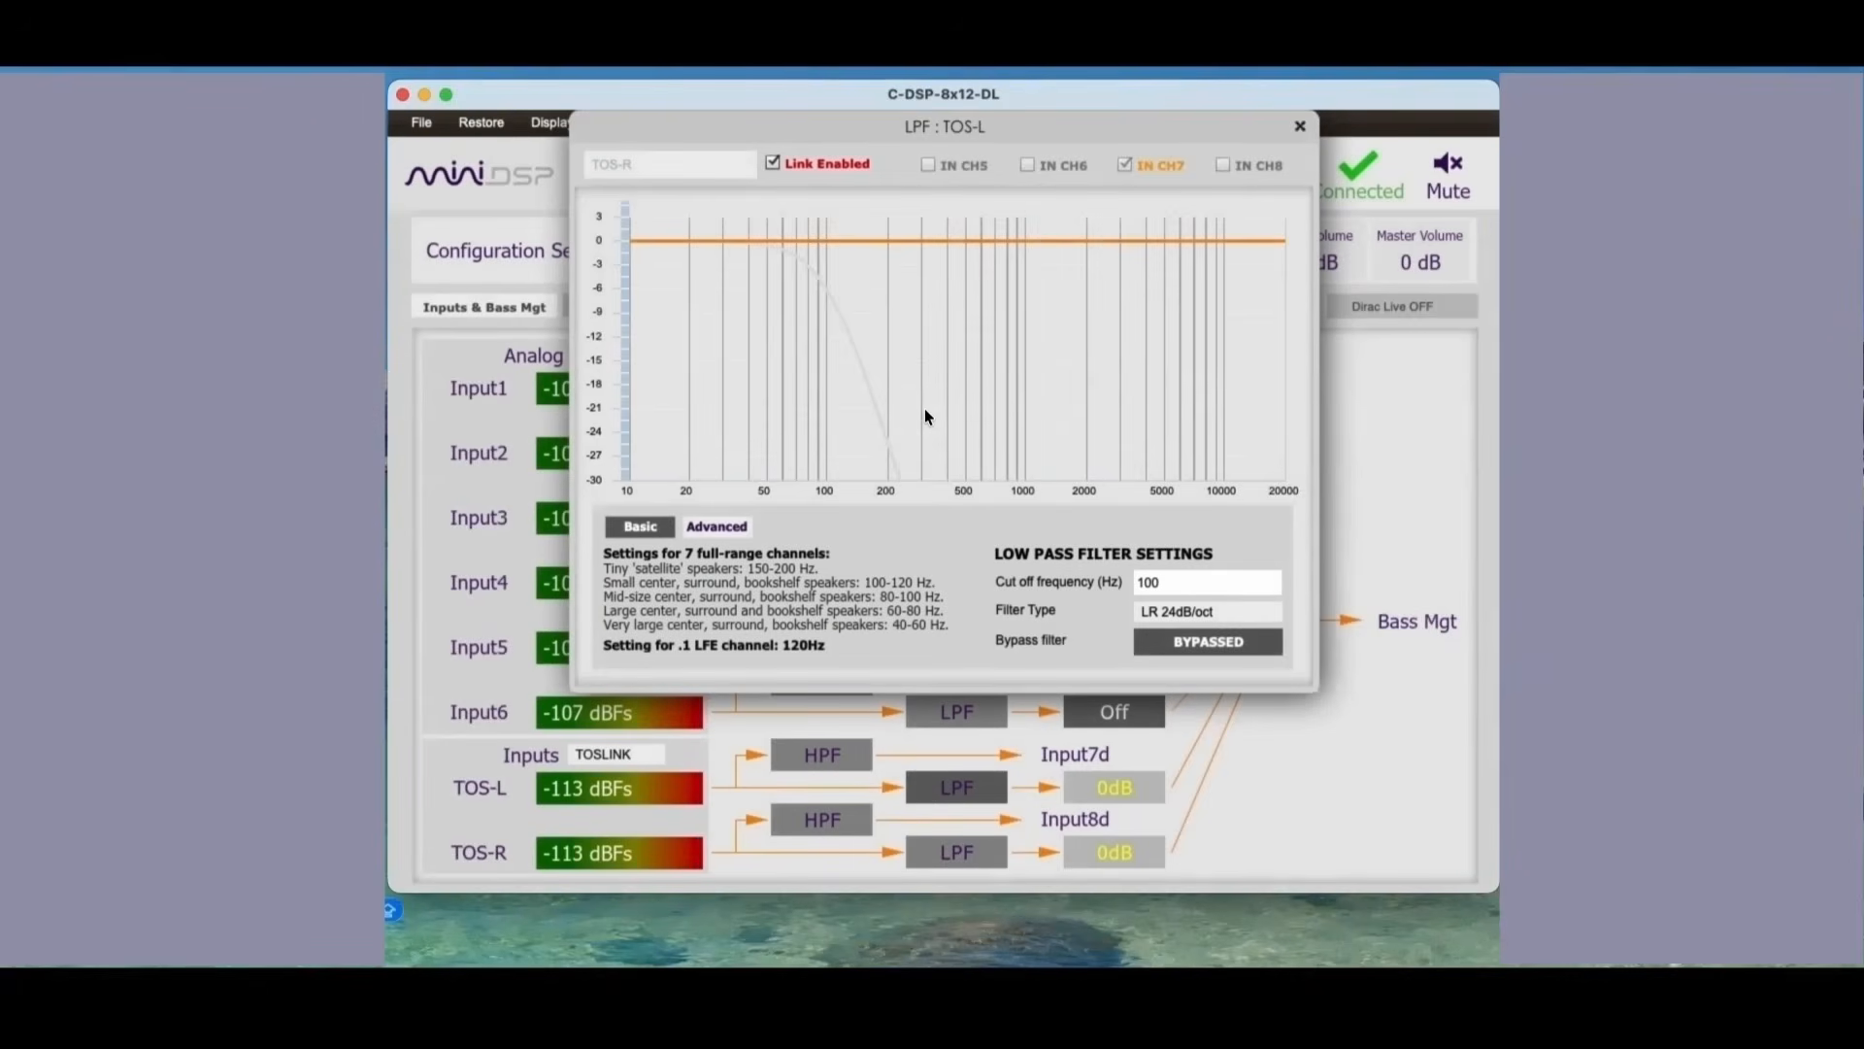
Step: Compare the unlinked high-pass and linked low-pass filters of TOS-L and TOS-R by toggling bypass, leaving the low-pass filters bypassed
left_click(833, 764)
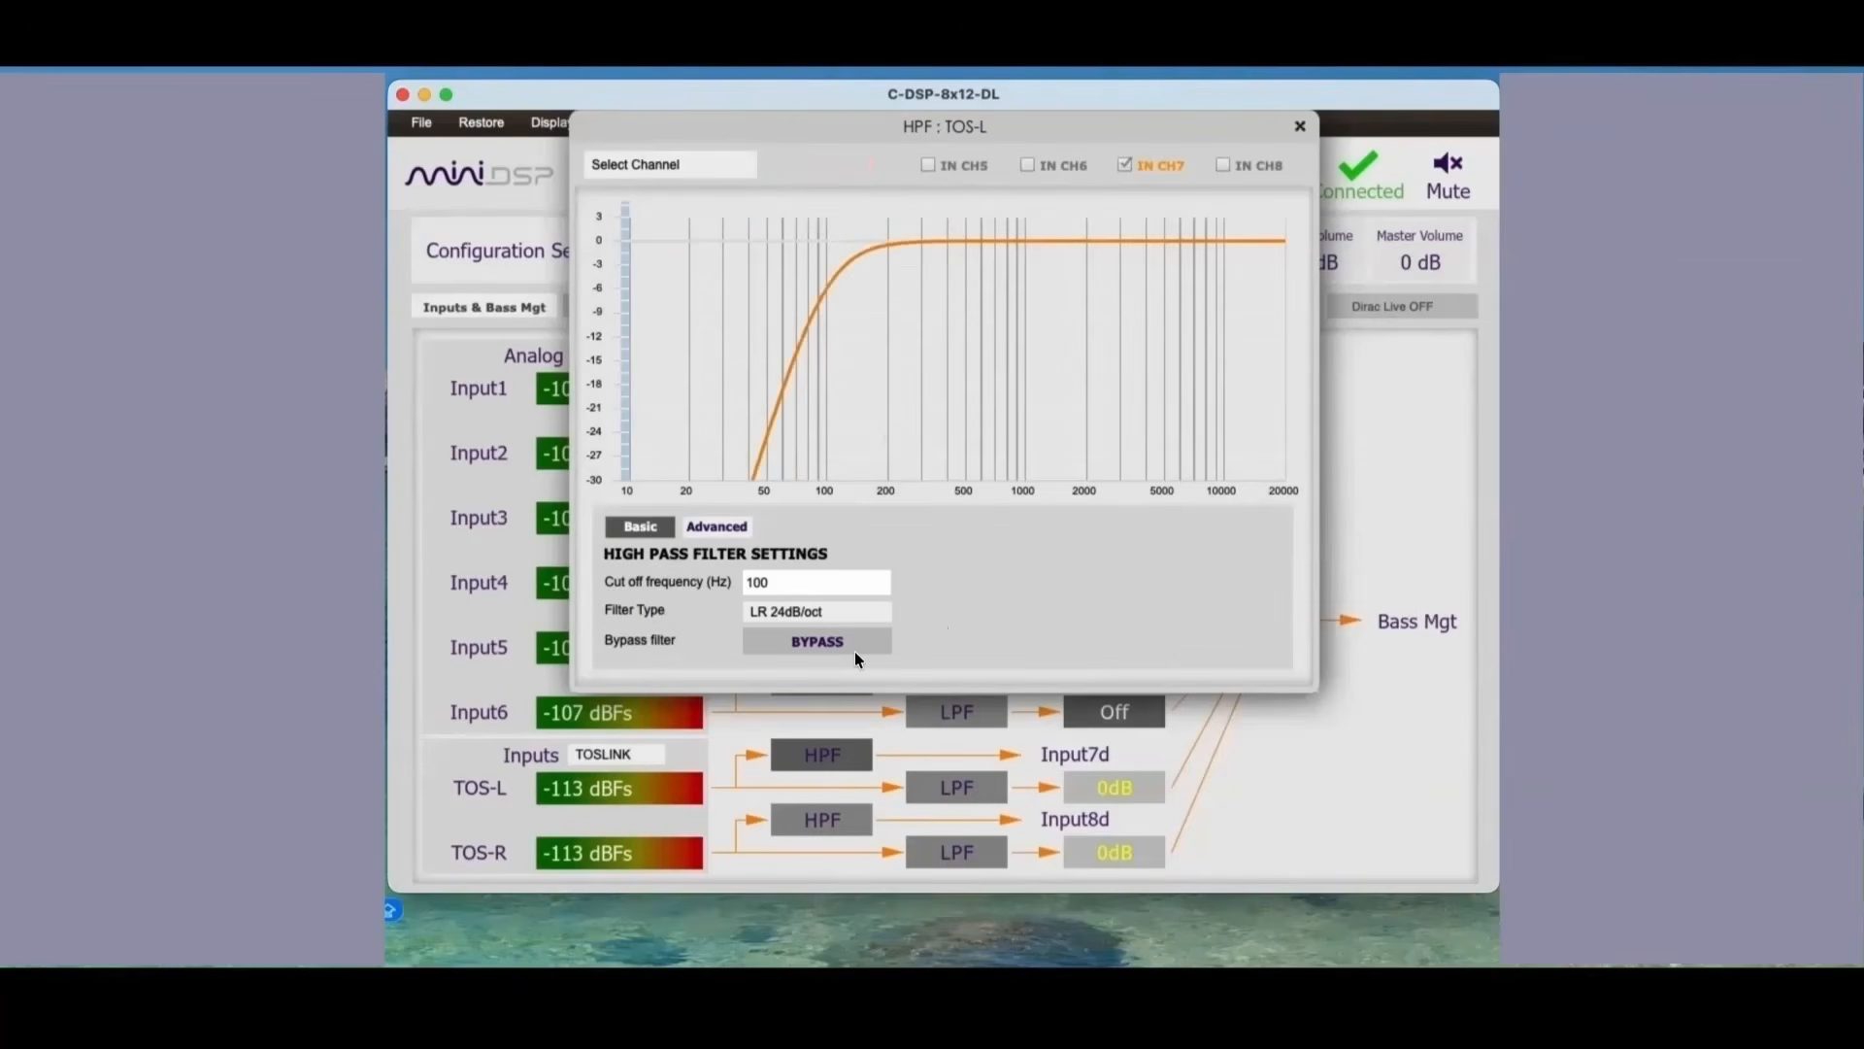
left_click(839, 826)
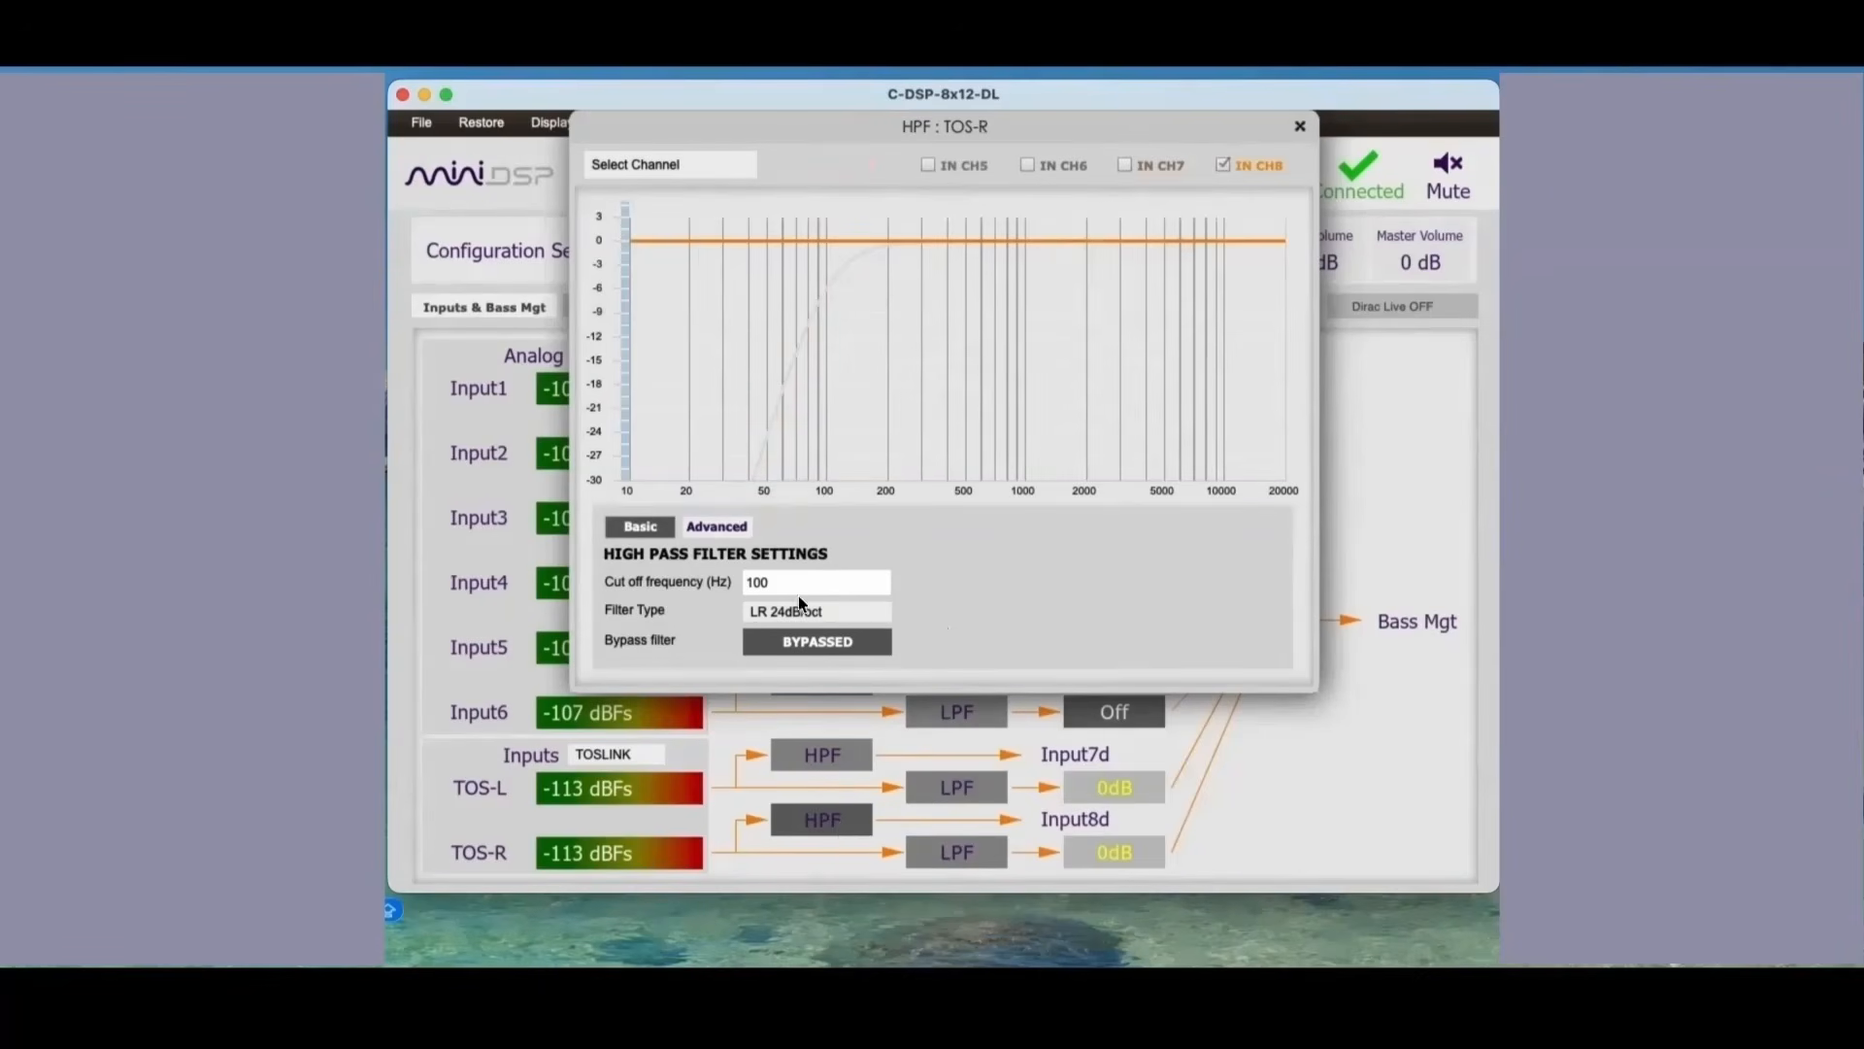
left_click(947, 782)
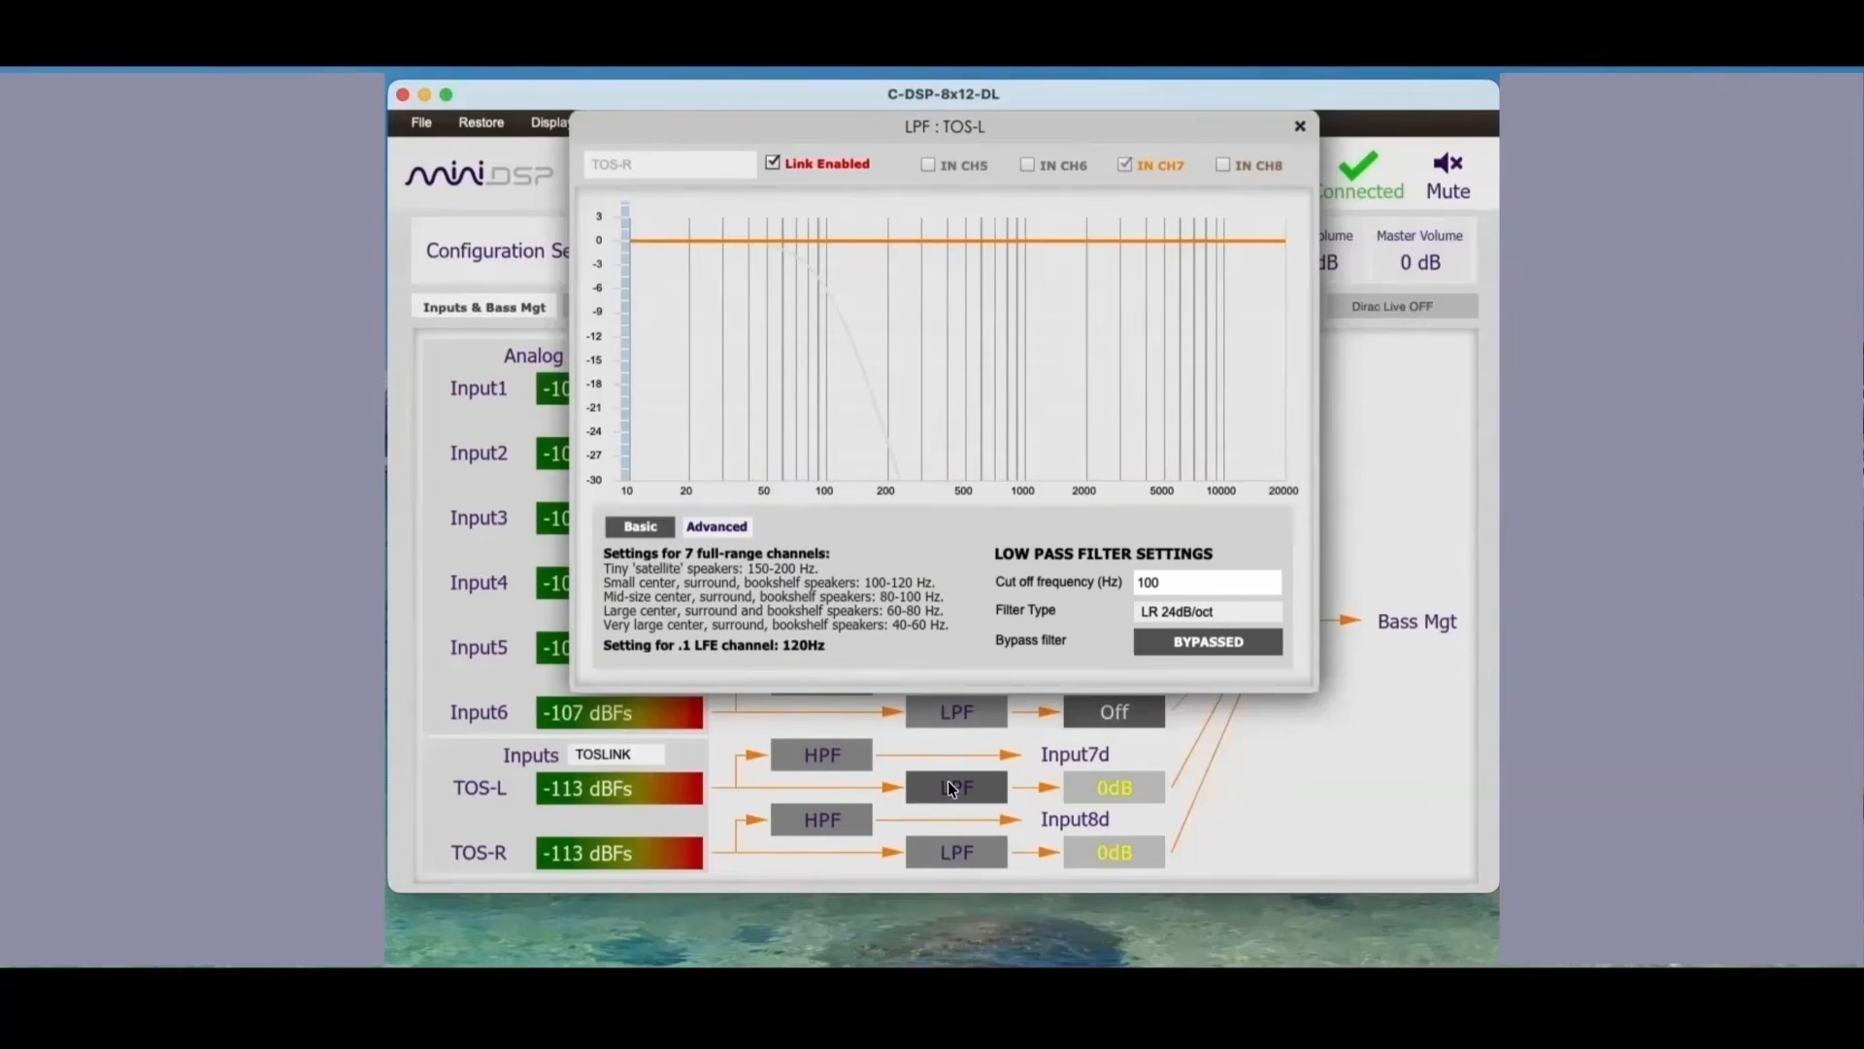
left_click(1209, 643)
left_click(988, 849)
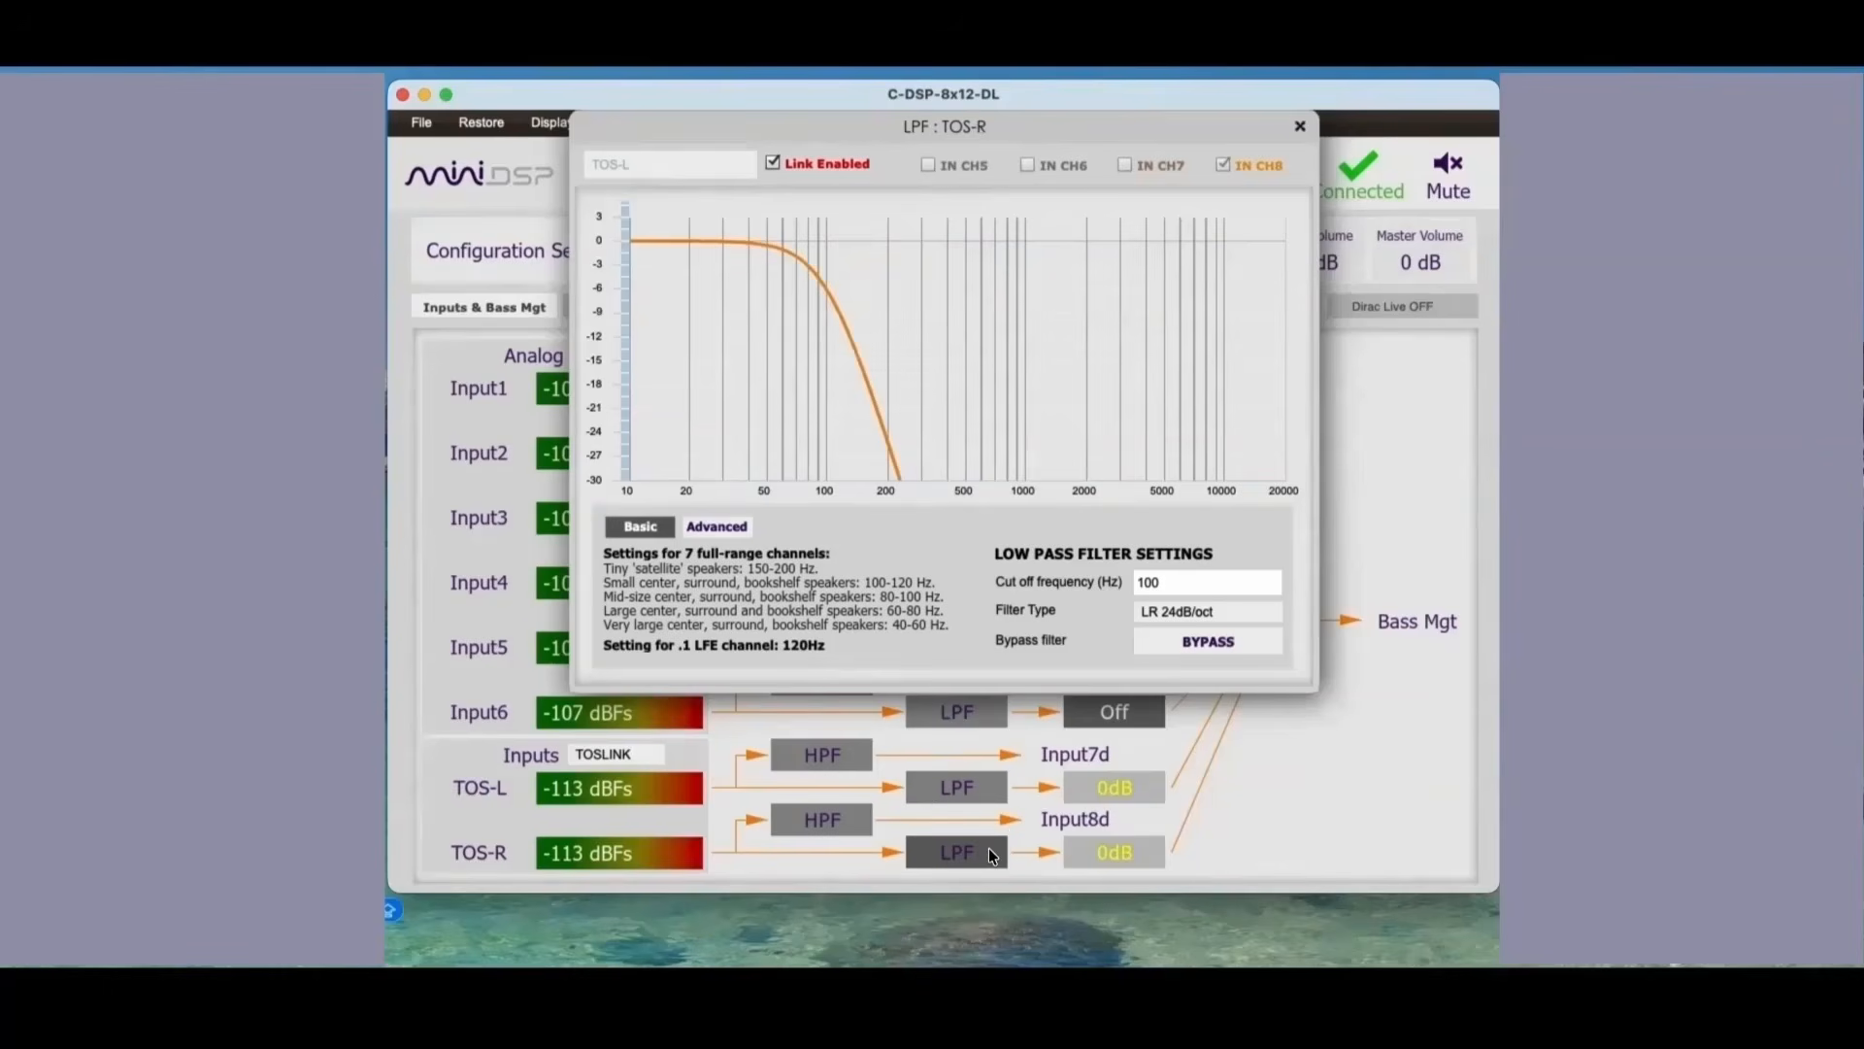
left_click(1172, 640)
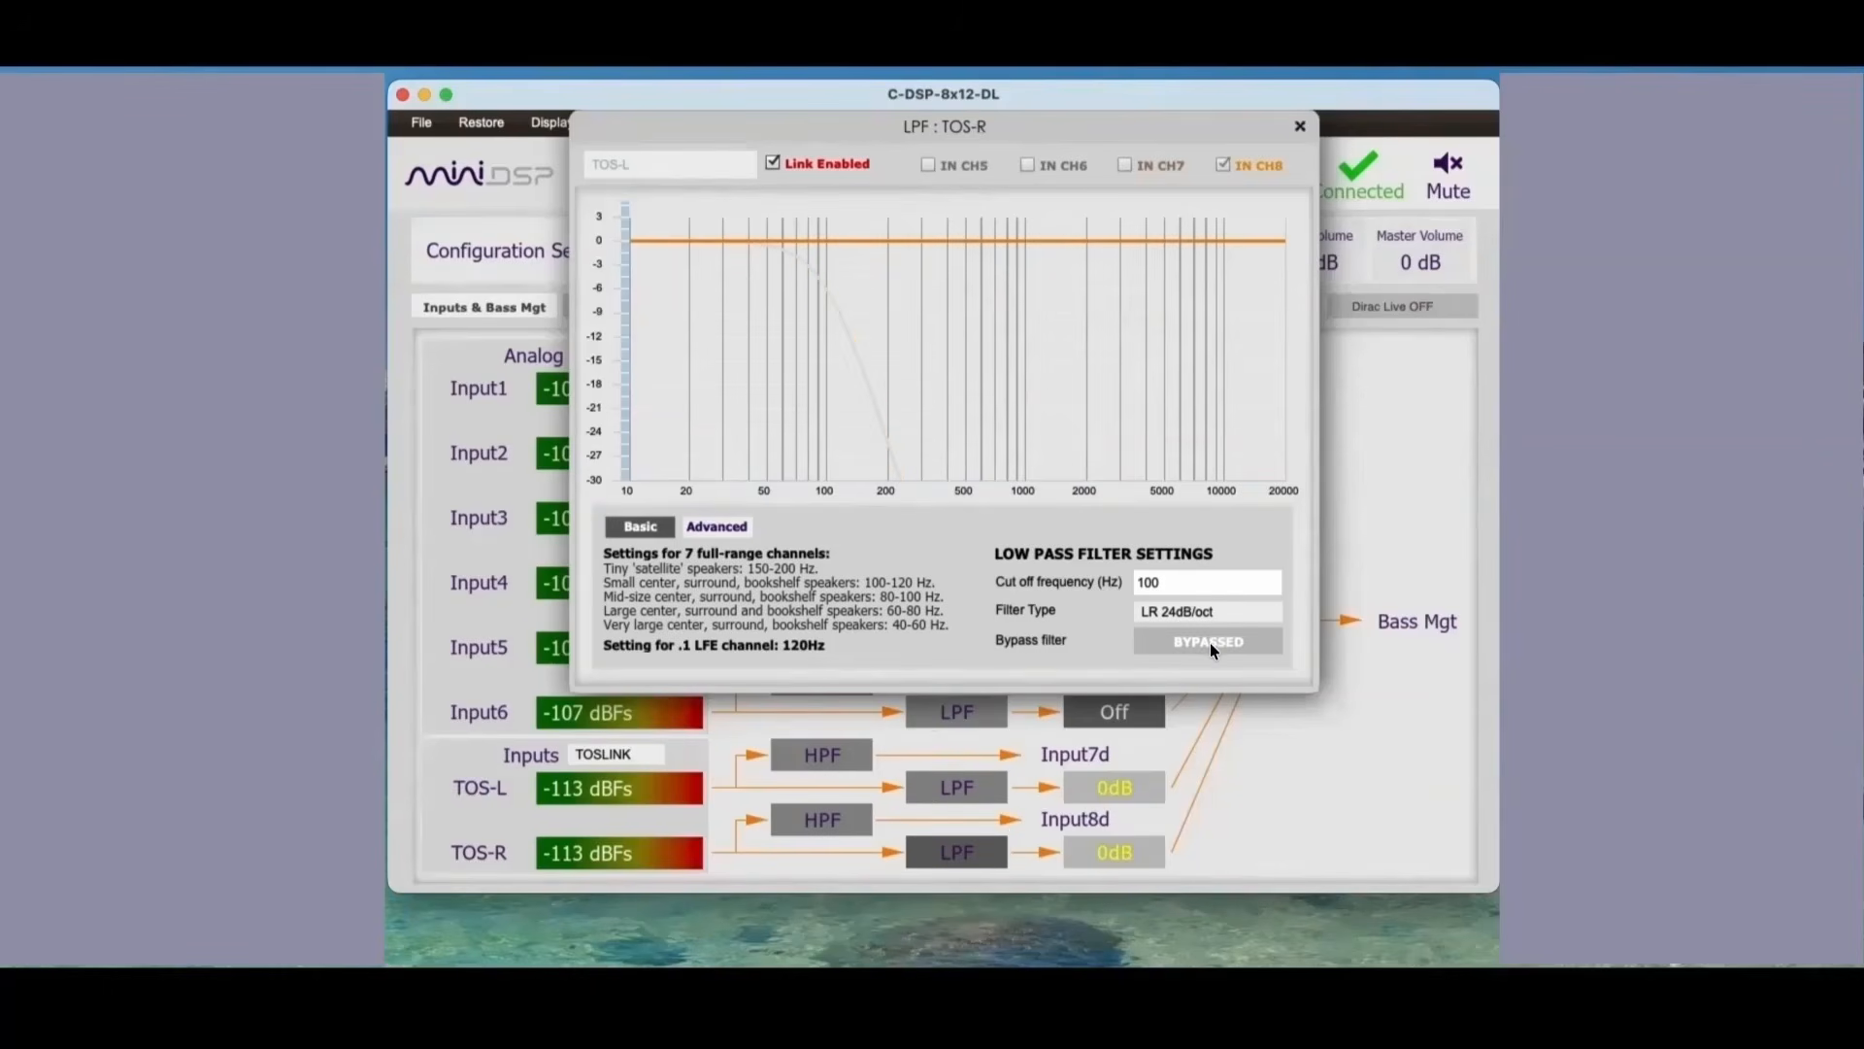
left_click(953, 790)
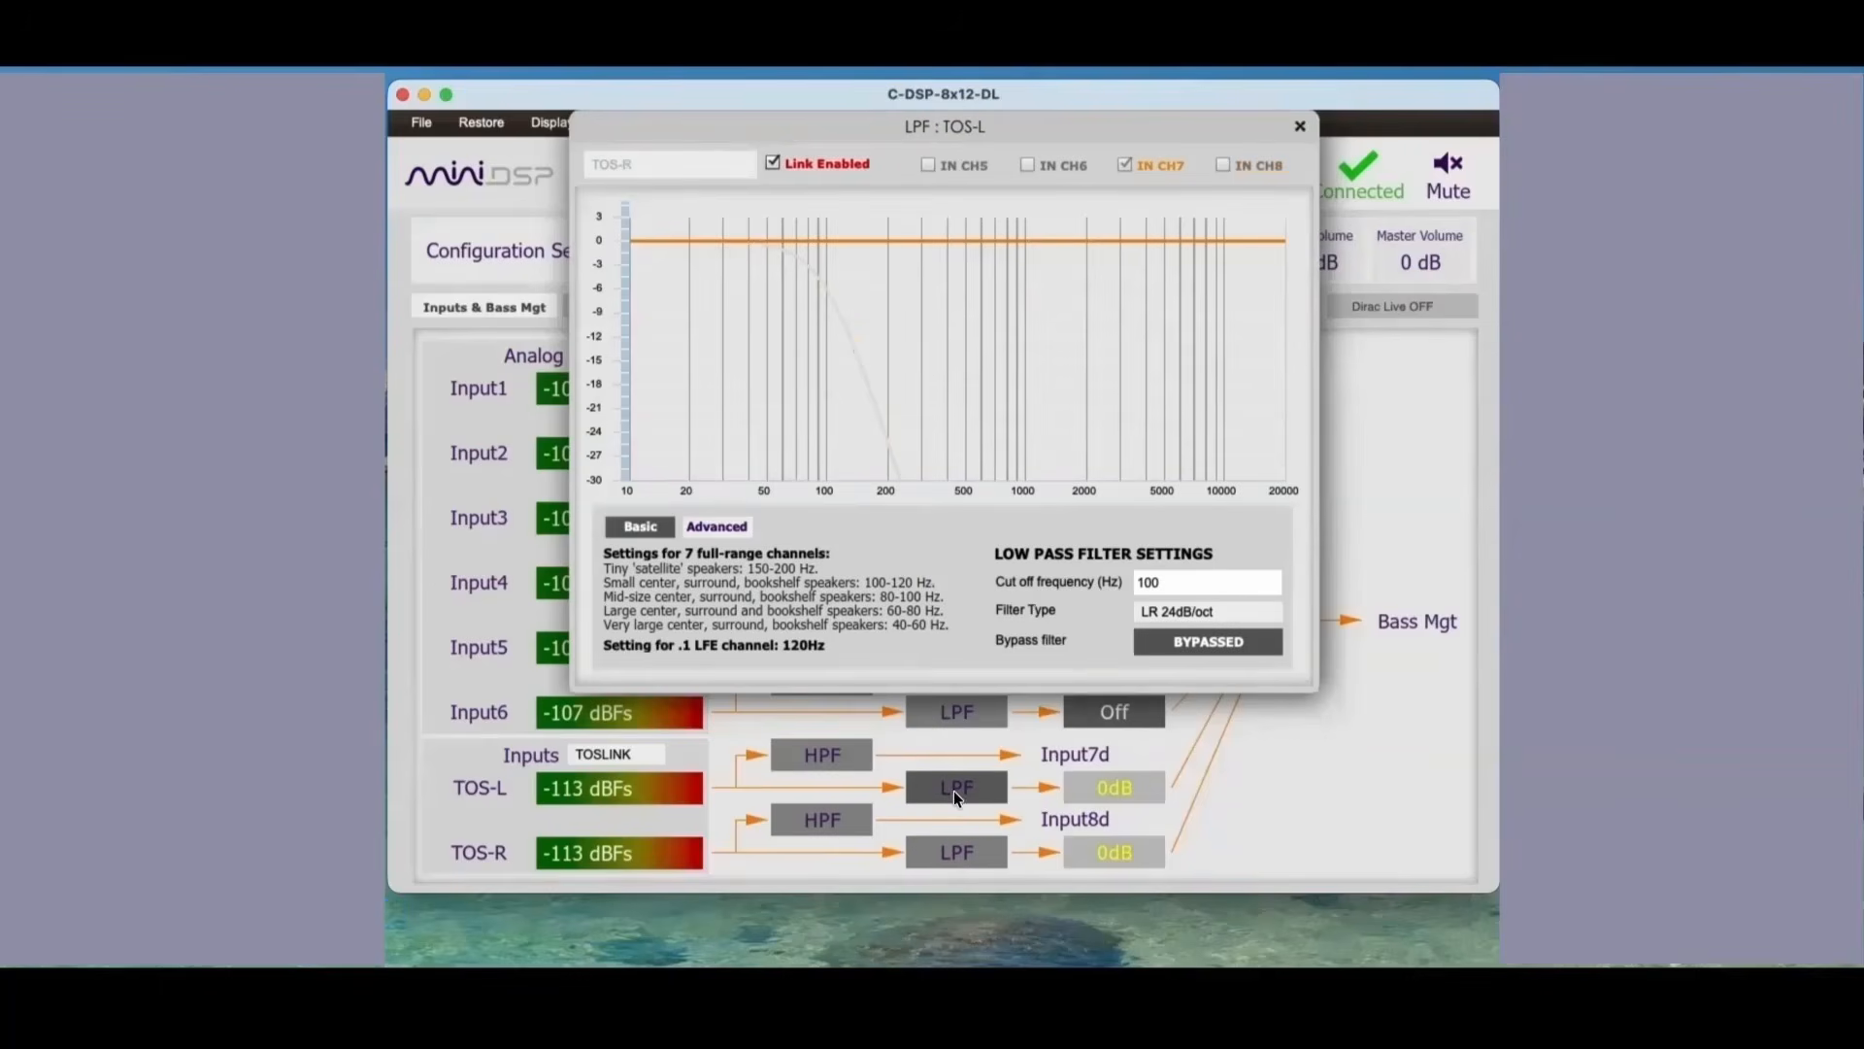
Step: Leave the high-pass filters of both TOS-L and TOS-R bypassed and close the filter window
left_click(823, 767)
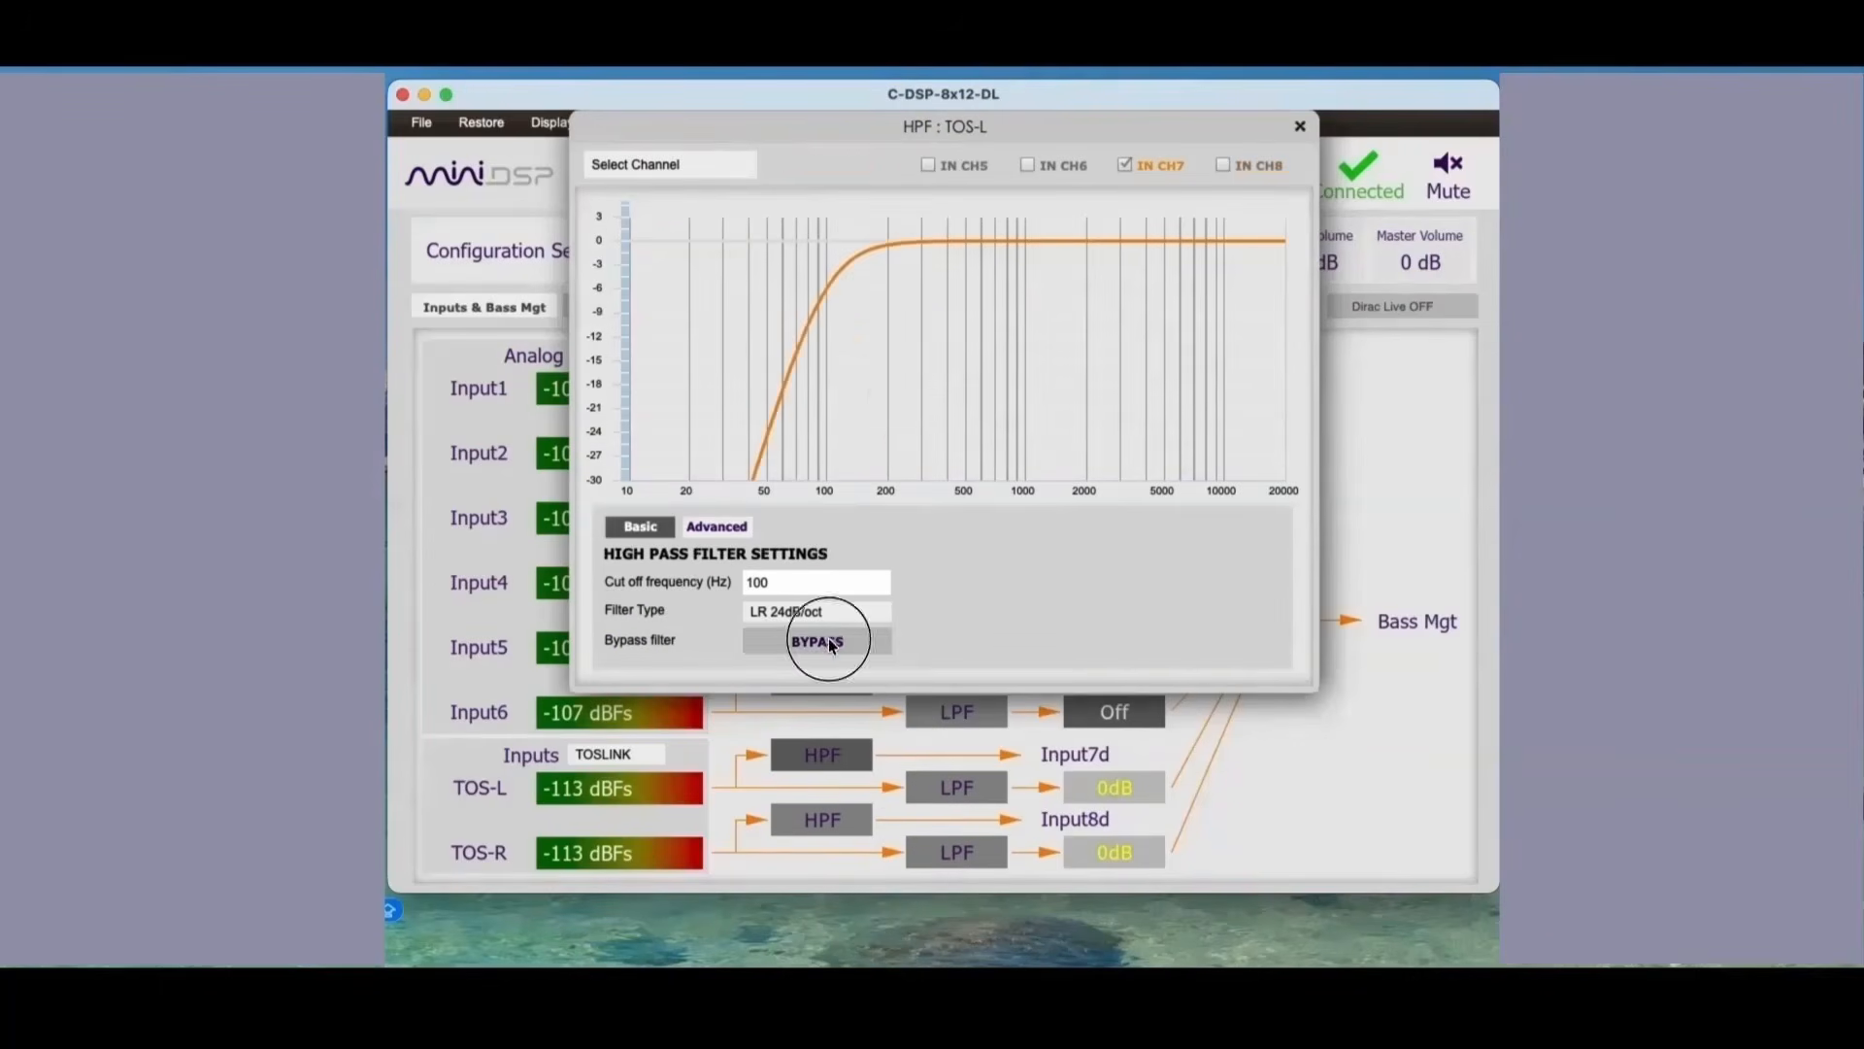
left_click(817, 641)
left_click(830, 805)
left_click(853, 642)
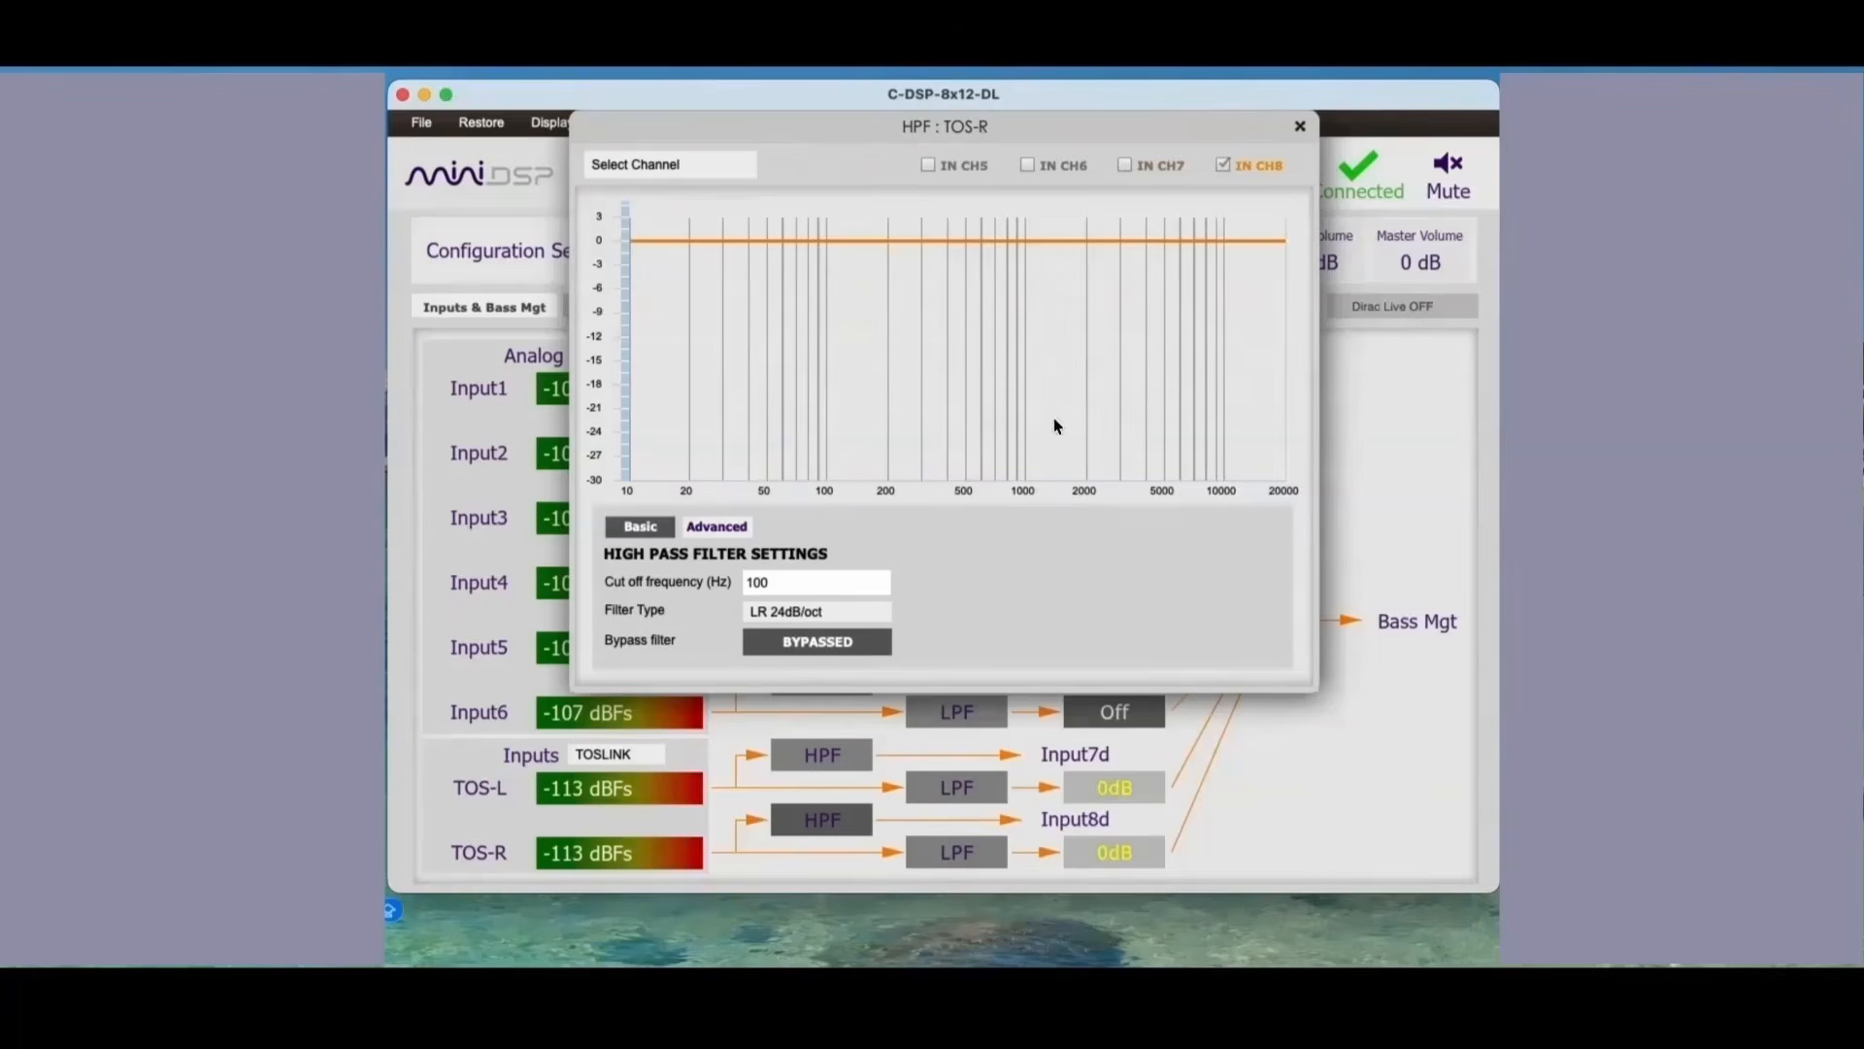
left_click(1298, 124)
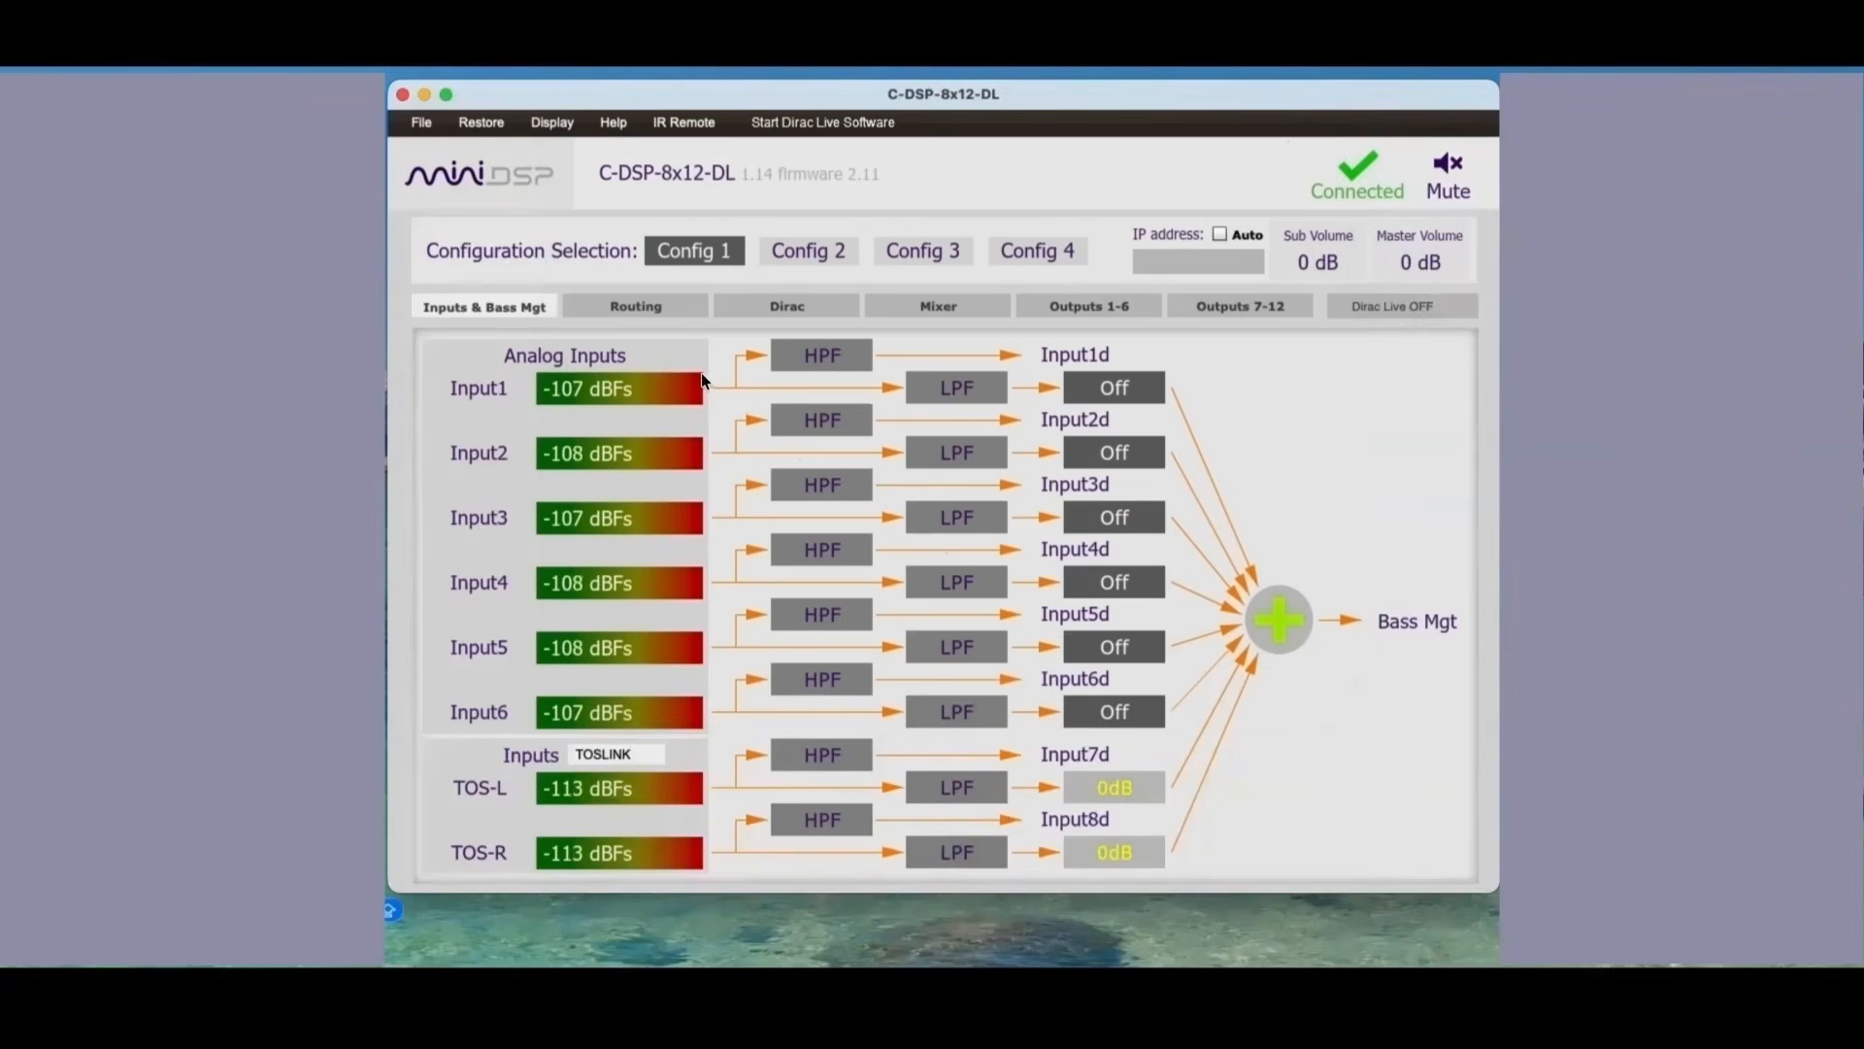
Step: In the routing matrix, switch off the diagonal one-to-one routes from Input1d–Input8d to Dirac 1–8
left_click(672, 311)
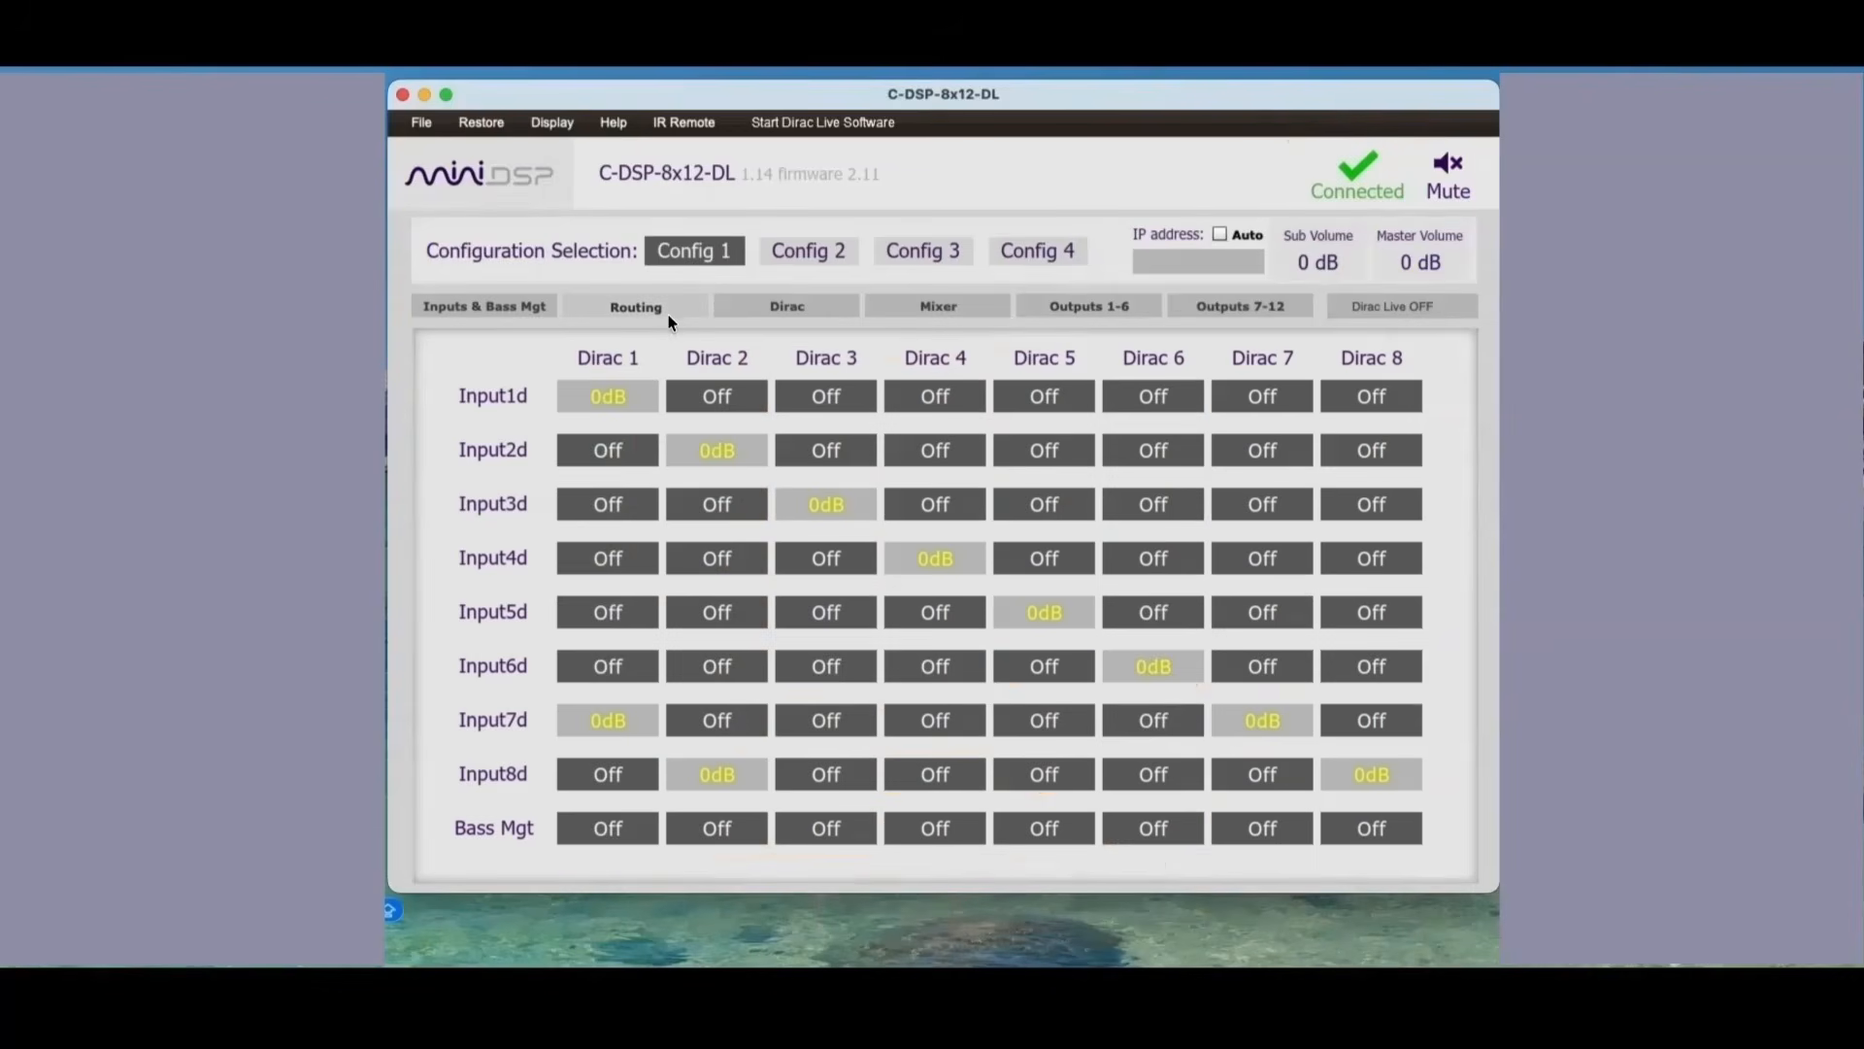
left_click(616, 398)
left_click(716, 450)
left_click(827, 504)
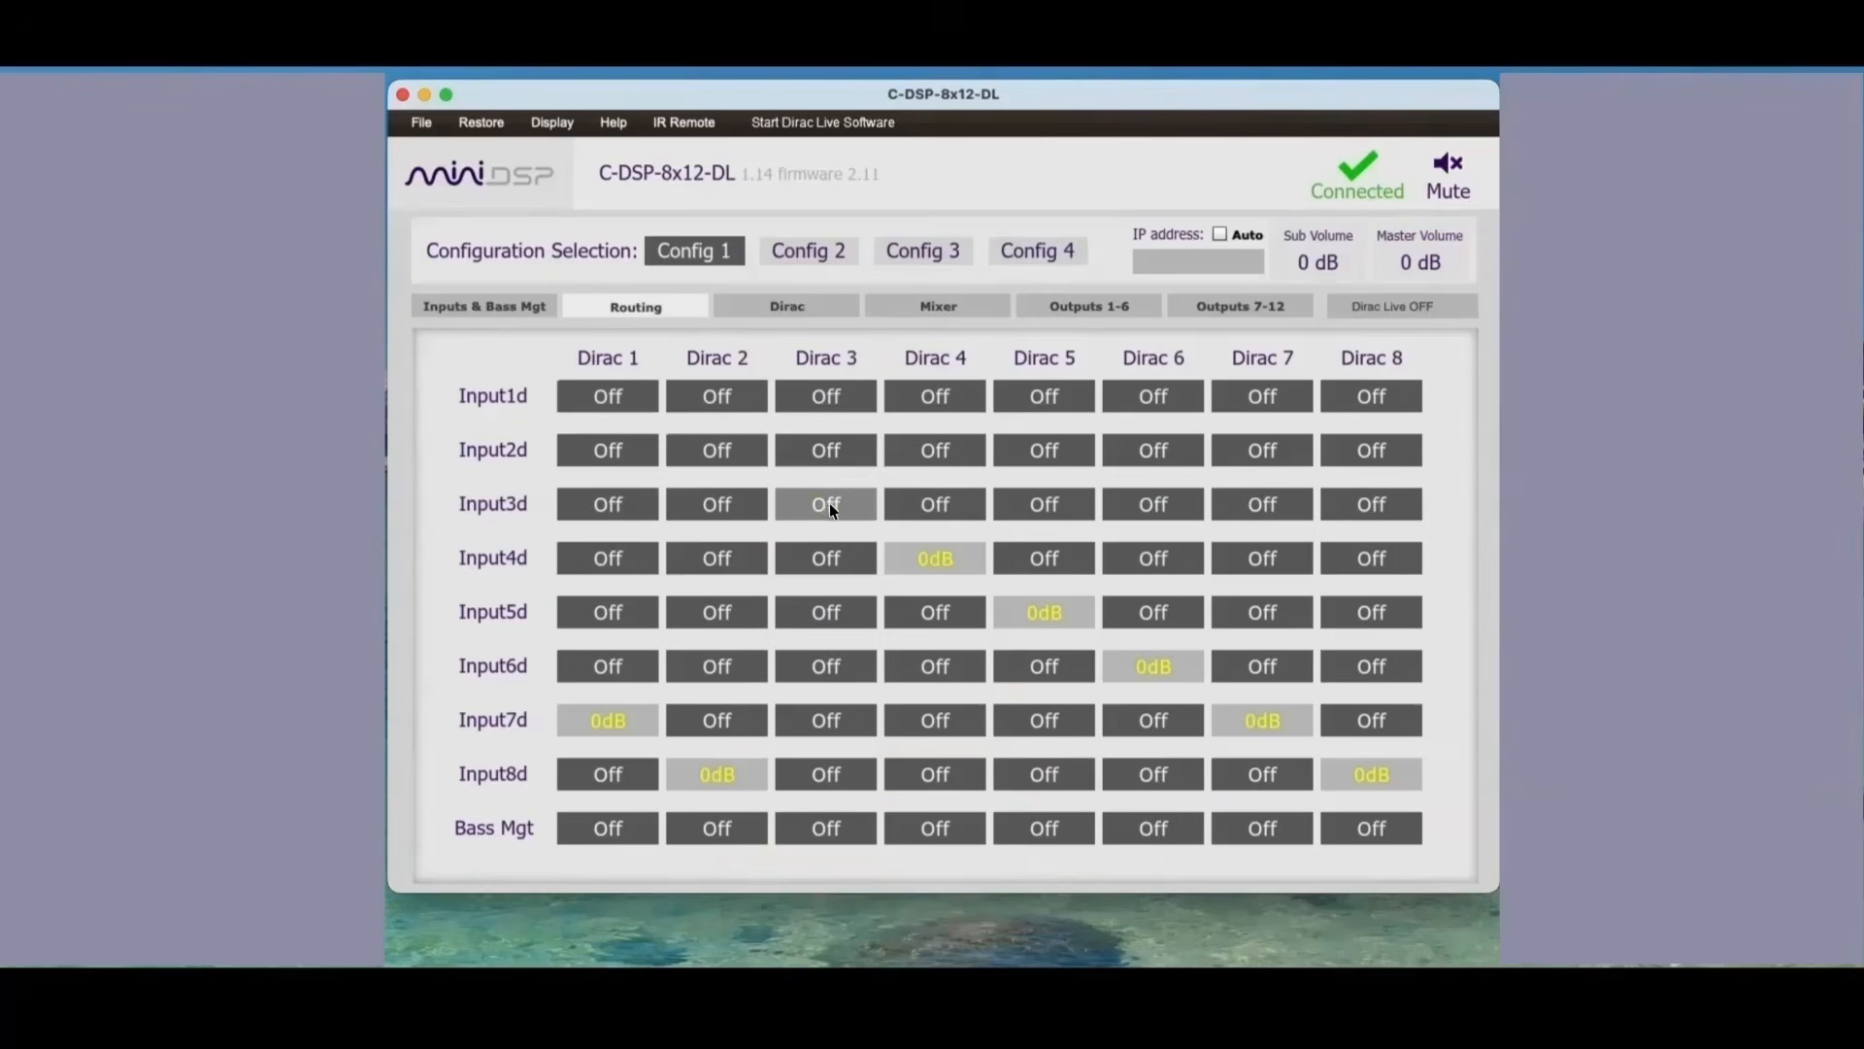
left_click(932, 555)
left_click(1044, 612)
left_click(1154, 666)
left_click(1263, 719)
left_click(1371, 774)
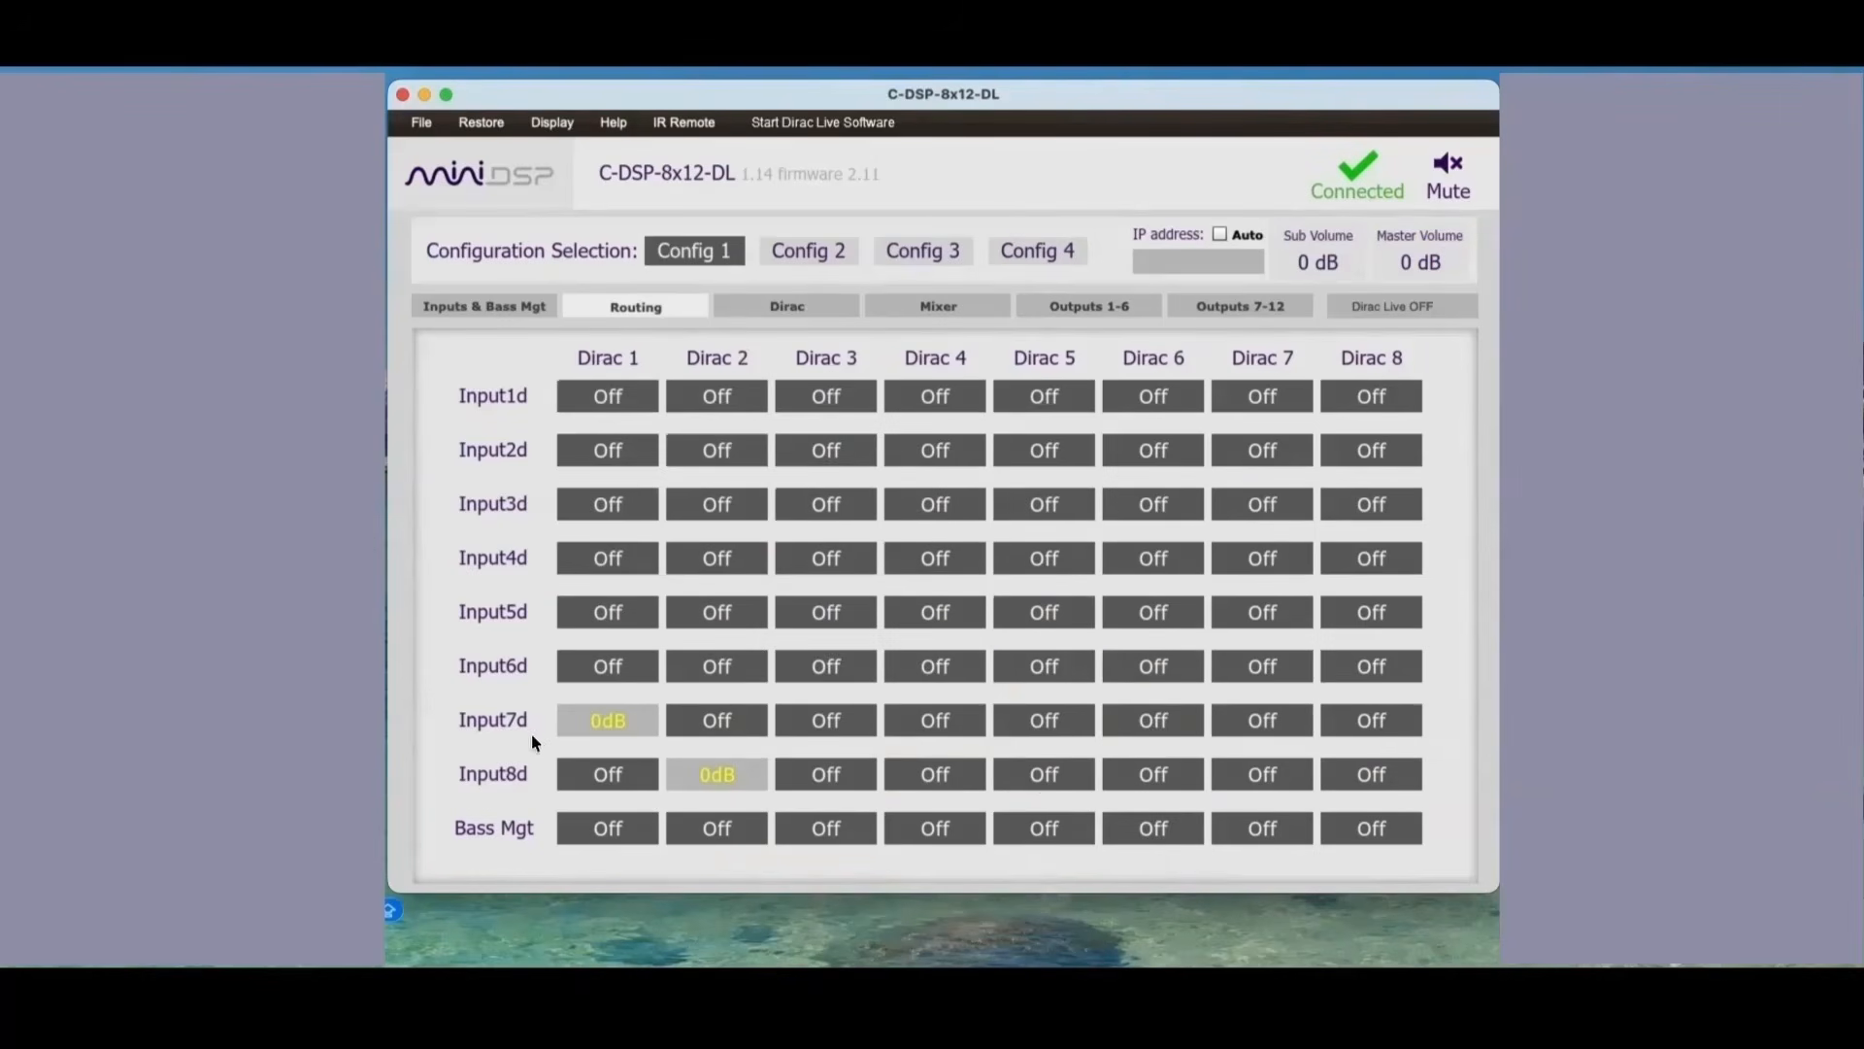
Step: Rename the routing rows Input7d and Input8d as TOS-L and TOS-R
left_click_drag(464, 720, 543, 718)
type("TOS-L")
key("Tab")
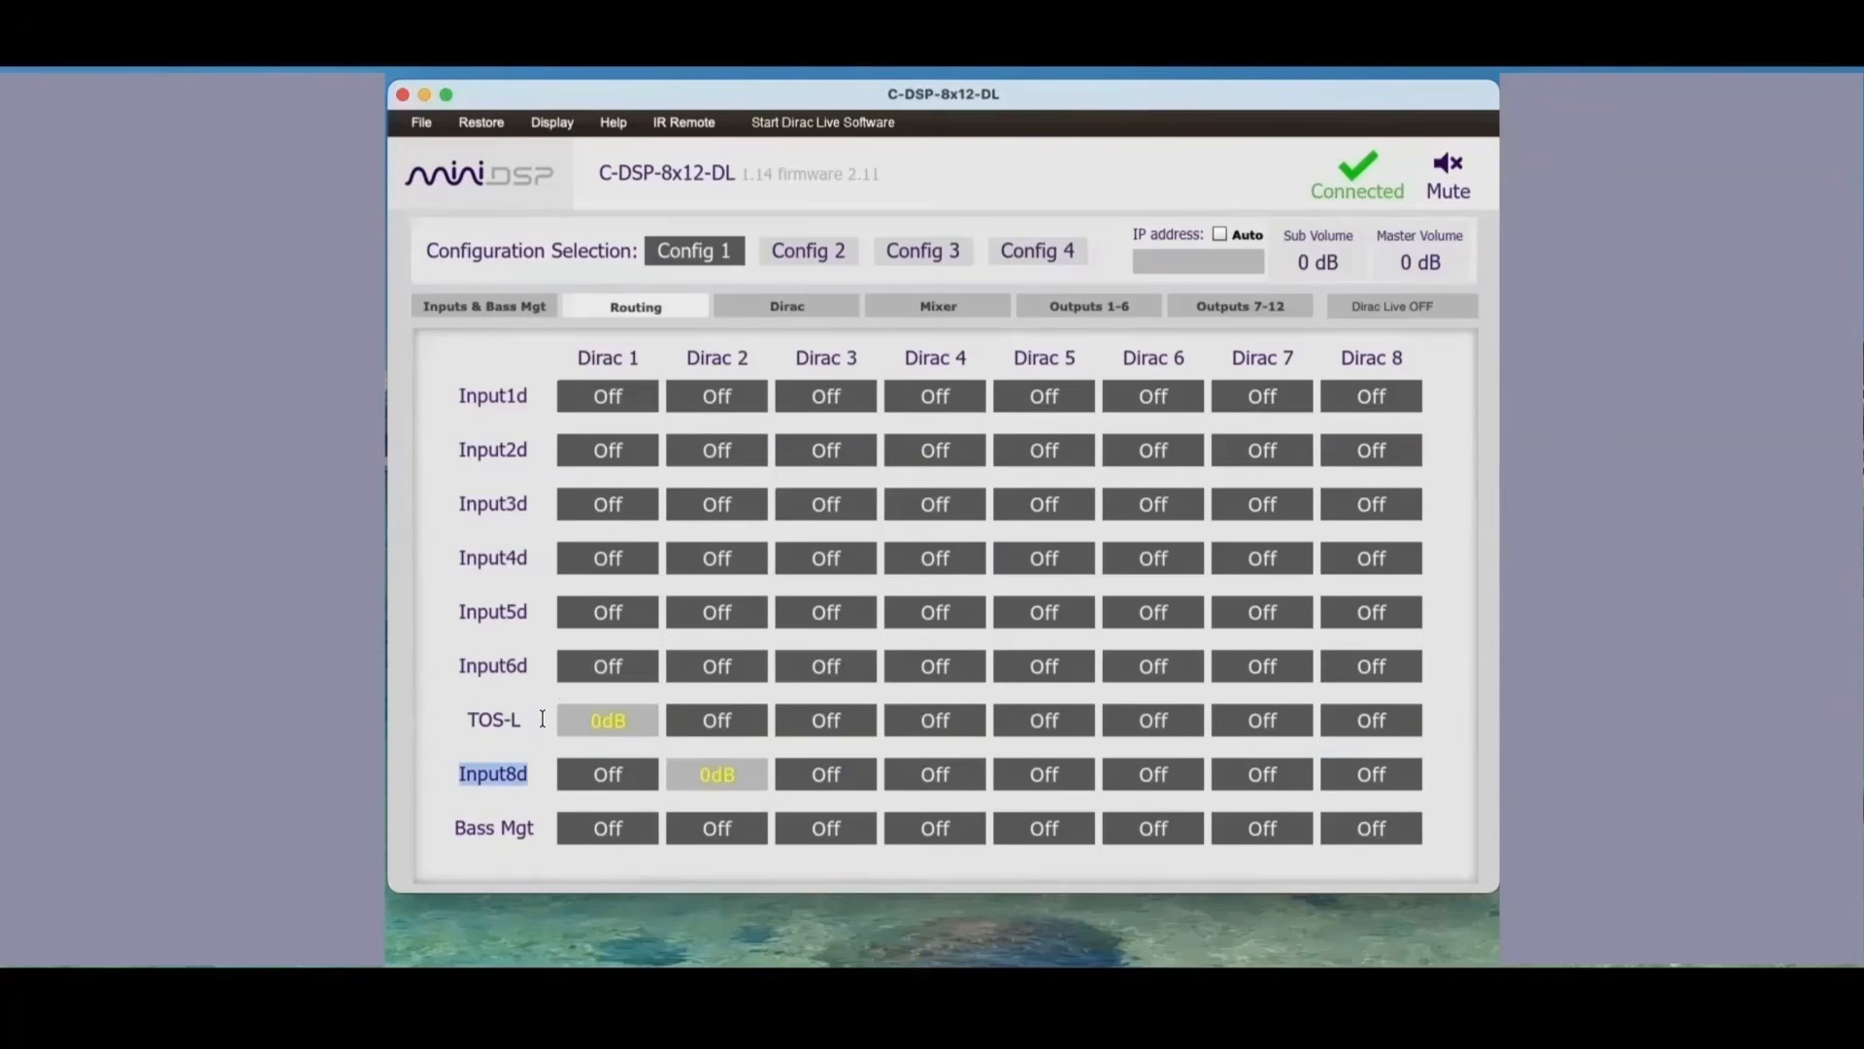
type("TOS-R")
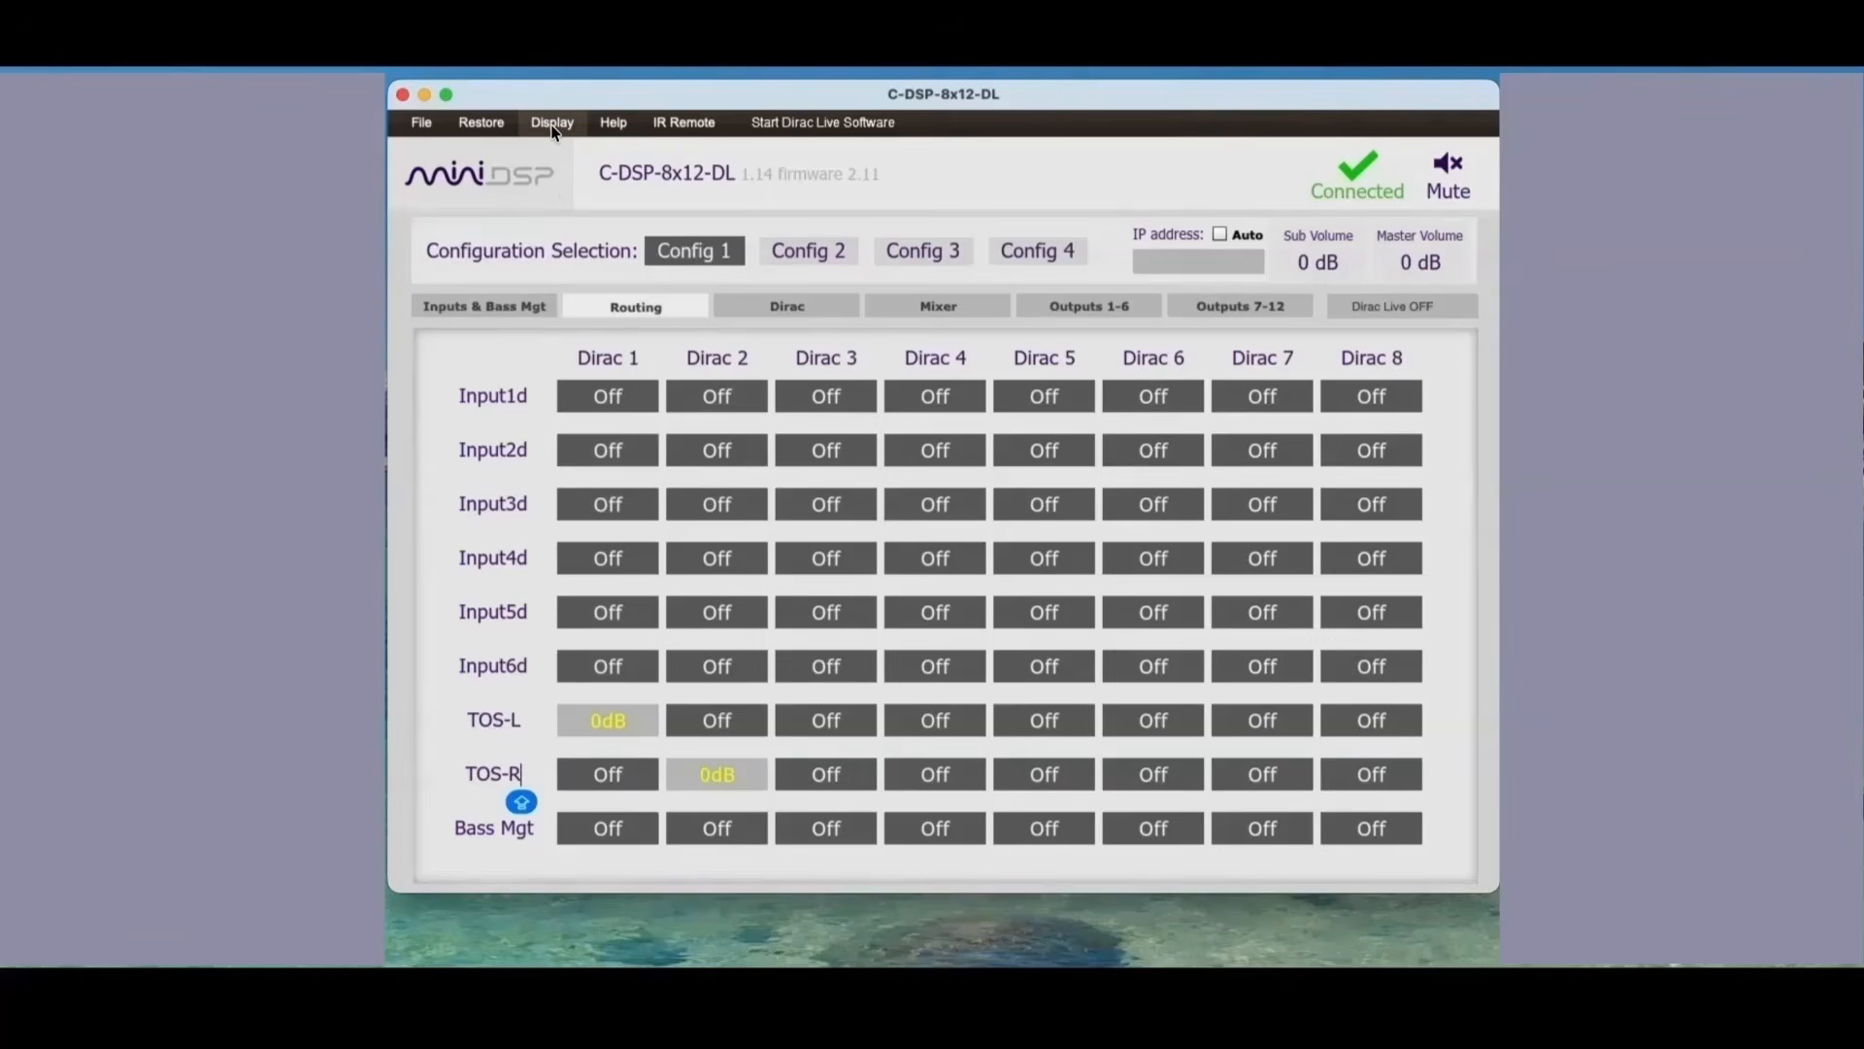
Step: Compare the mixer outputs with the routing matrix, and route TOS-L to Dirac 3 and 5 and TOS-R to Dirac 4 and 6
left_click(962, 304)
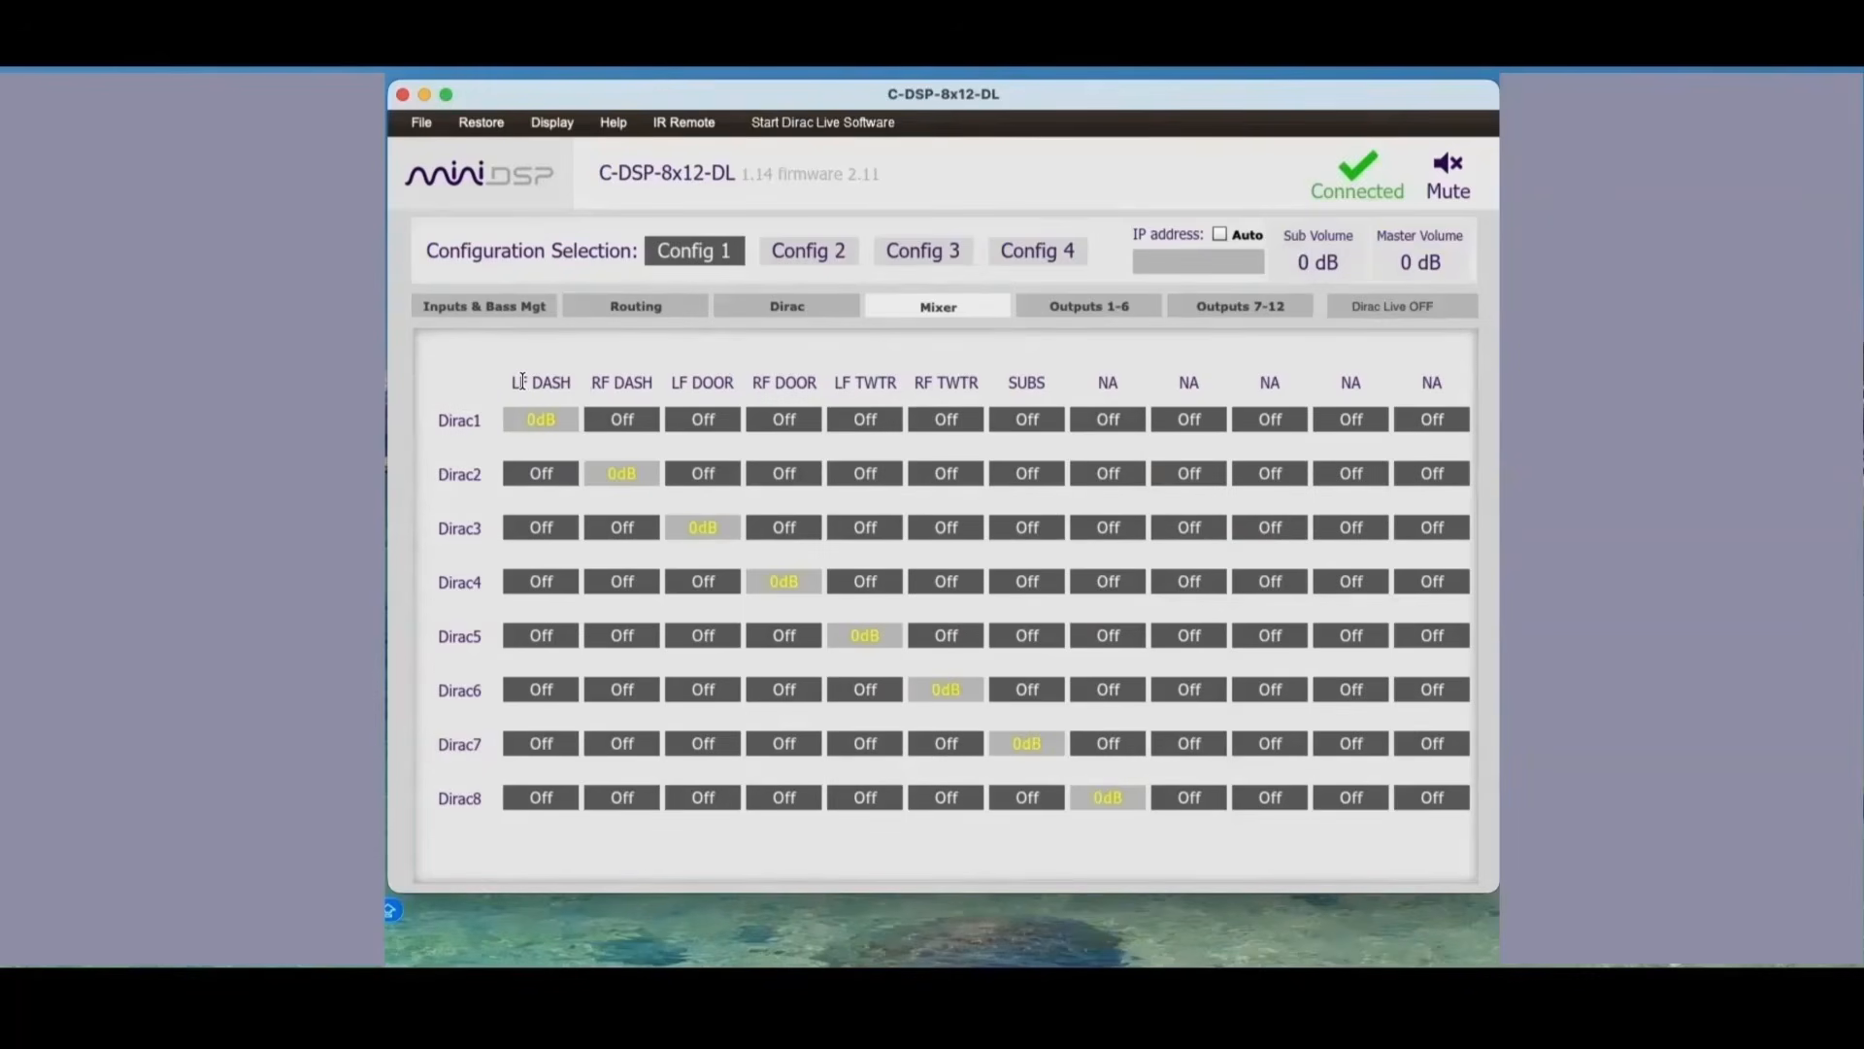
left_click(608, 307)
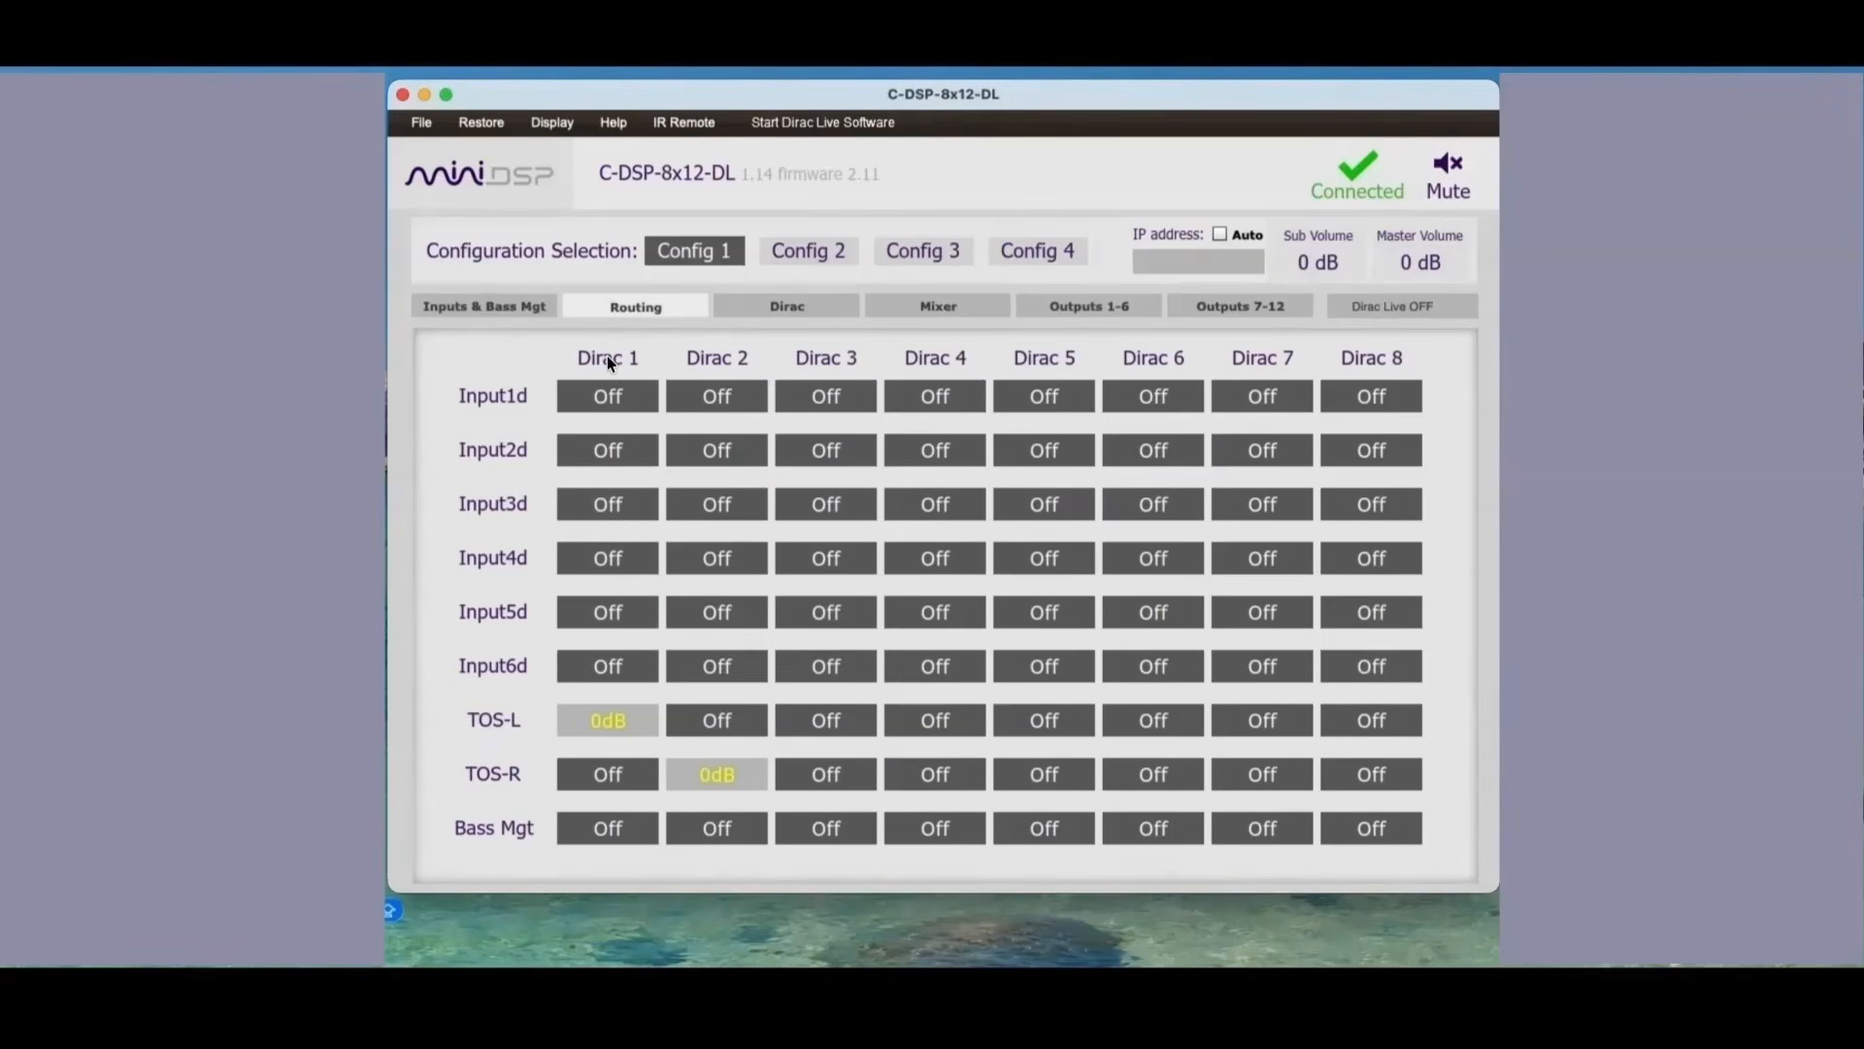
left_click(602, 718)
left_click(923, 304)
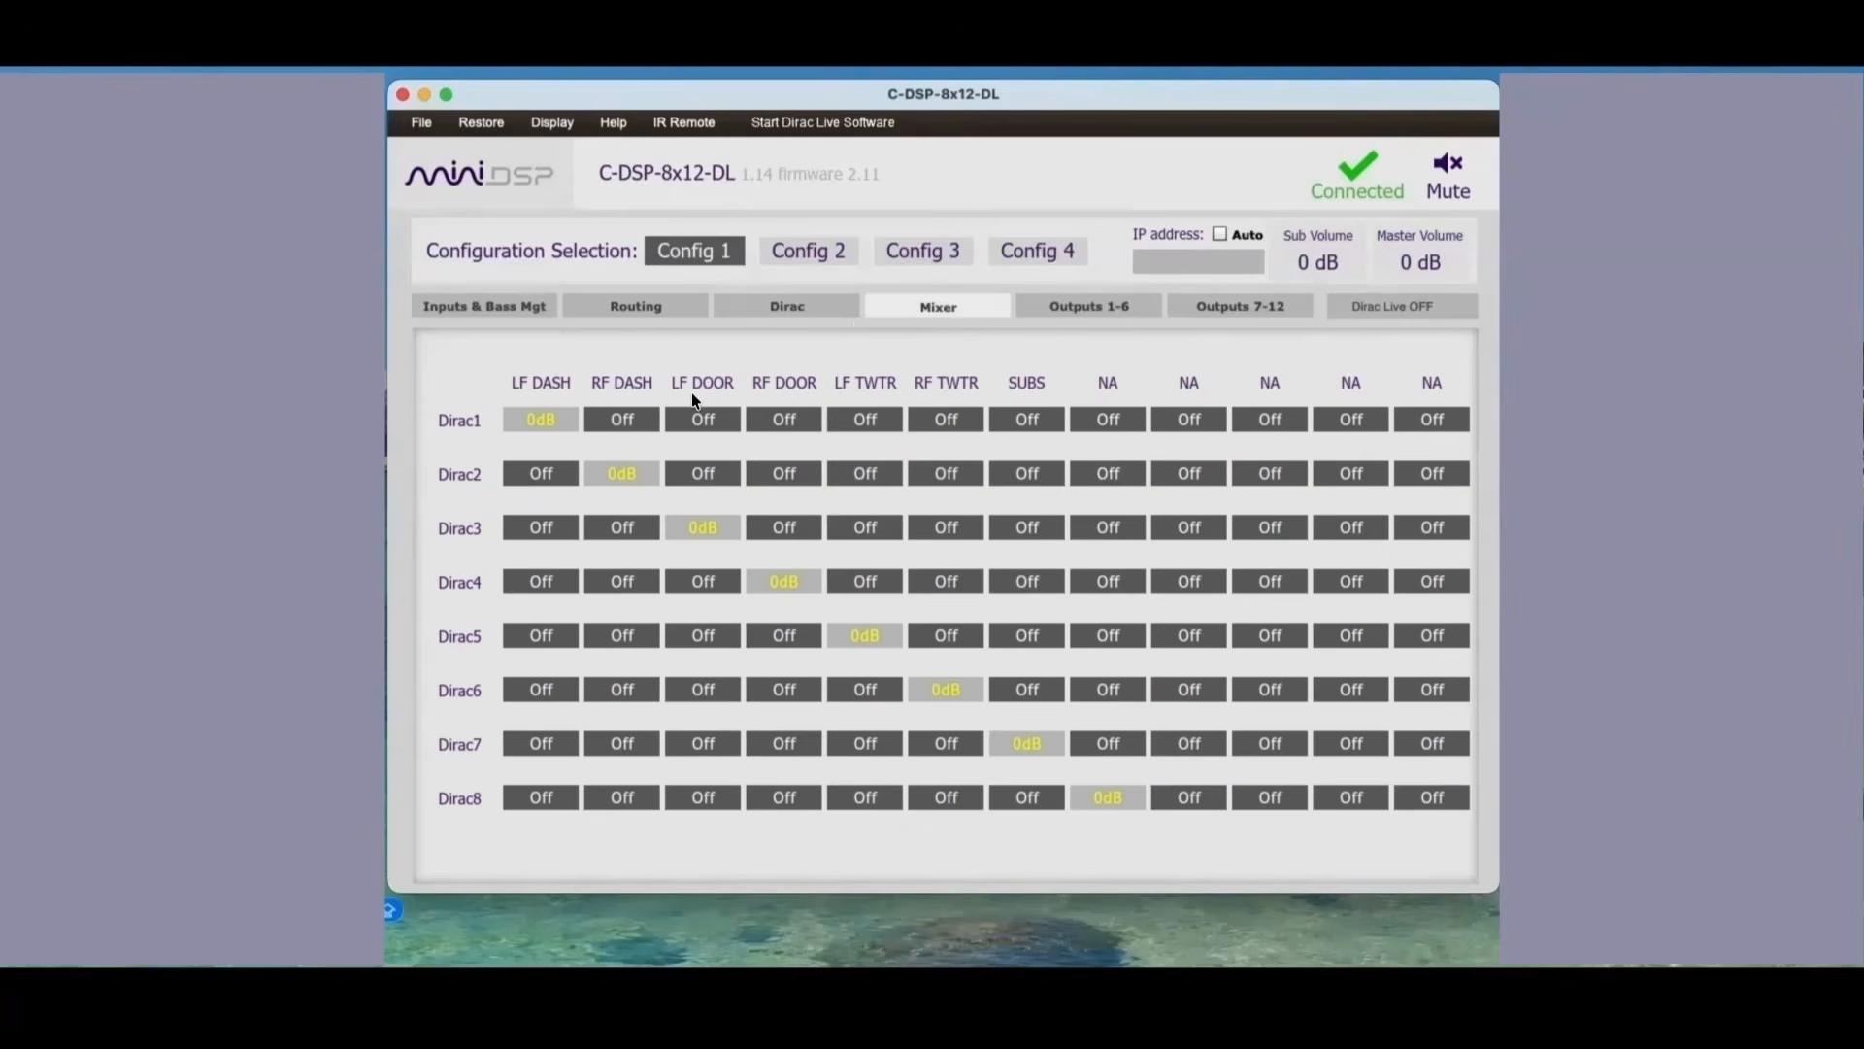
left_click(636, 306)
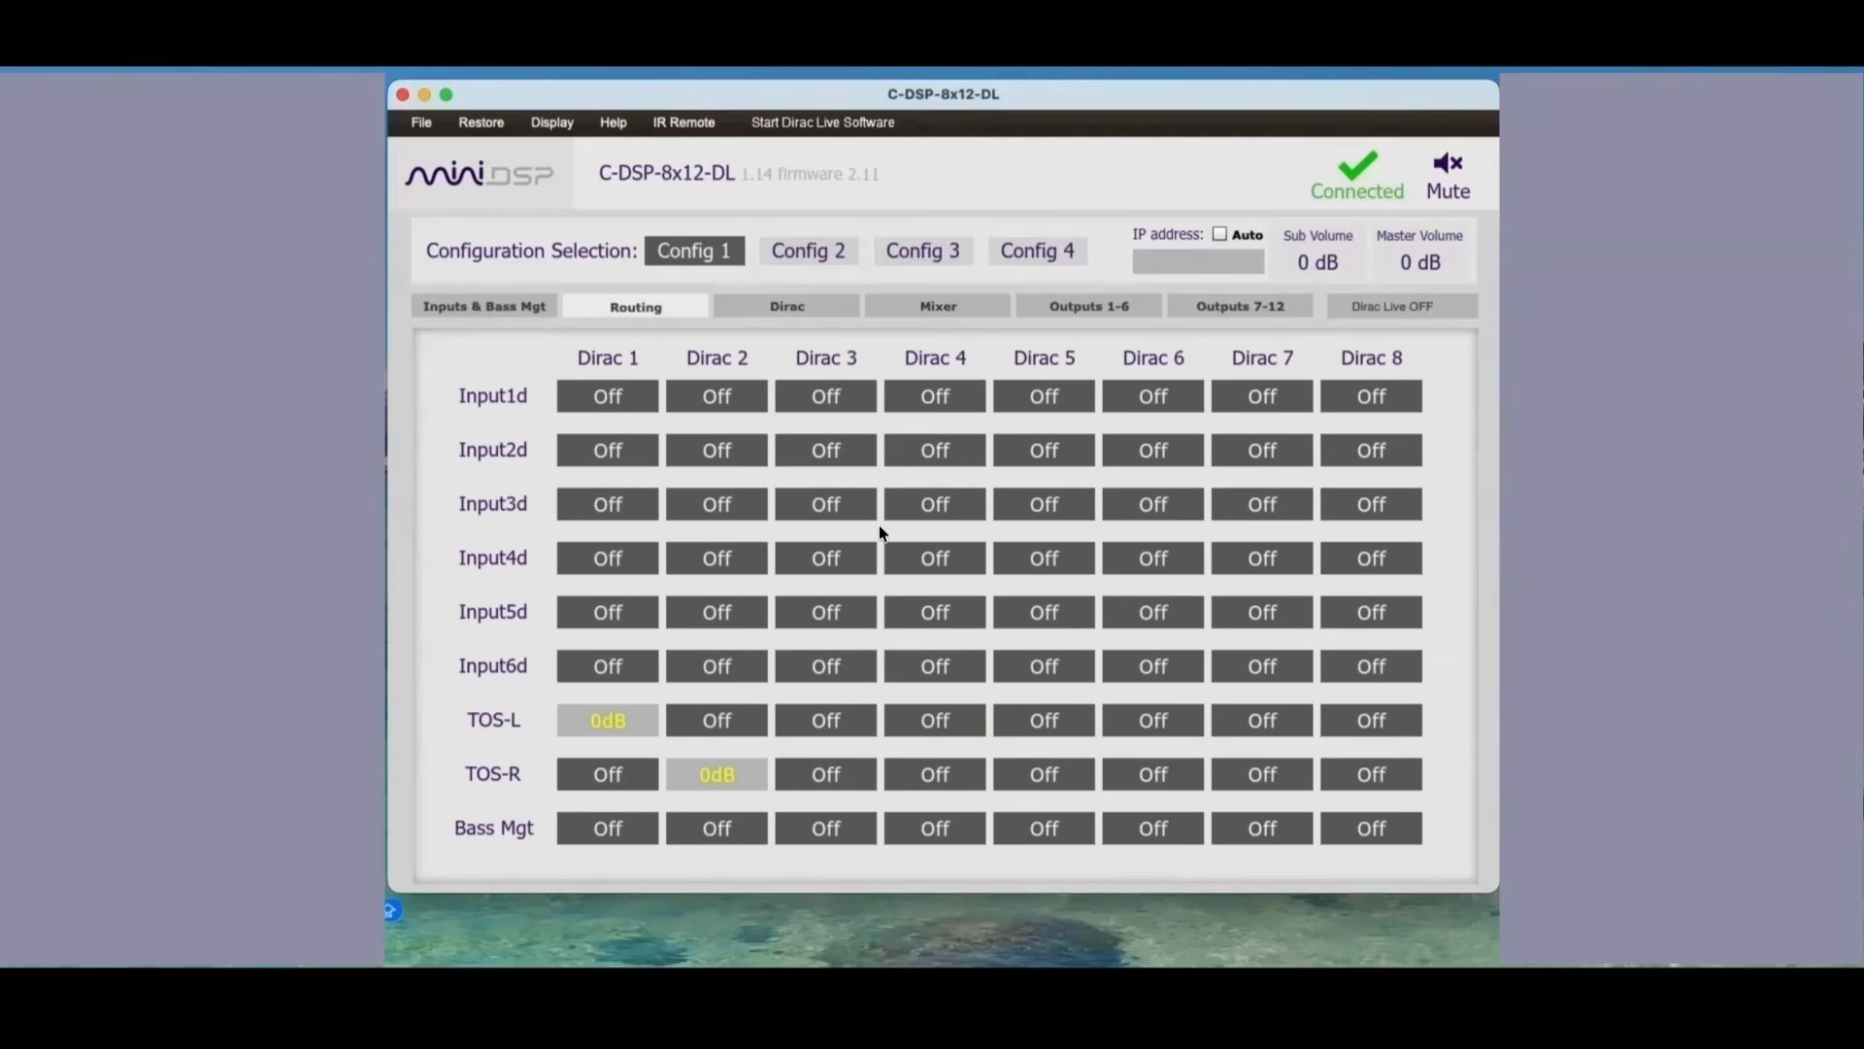
left_click(829, 708)
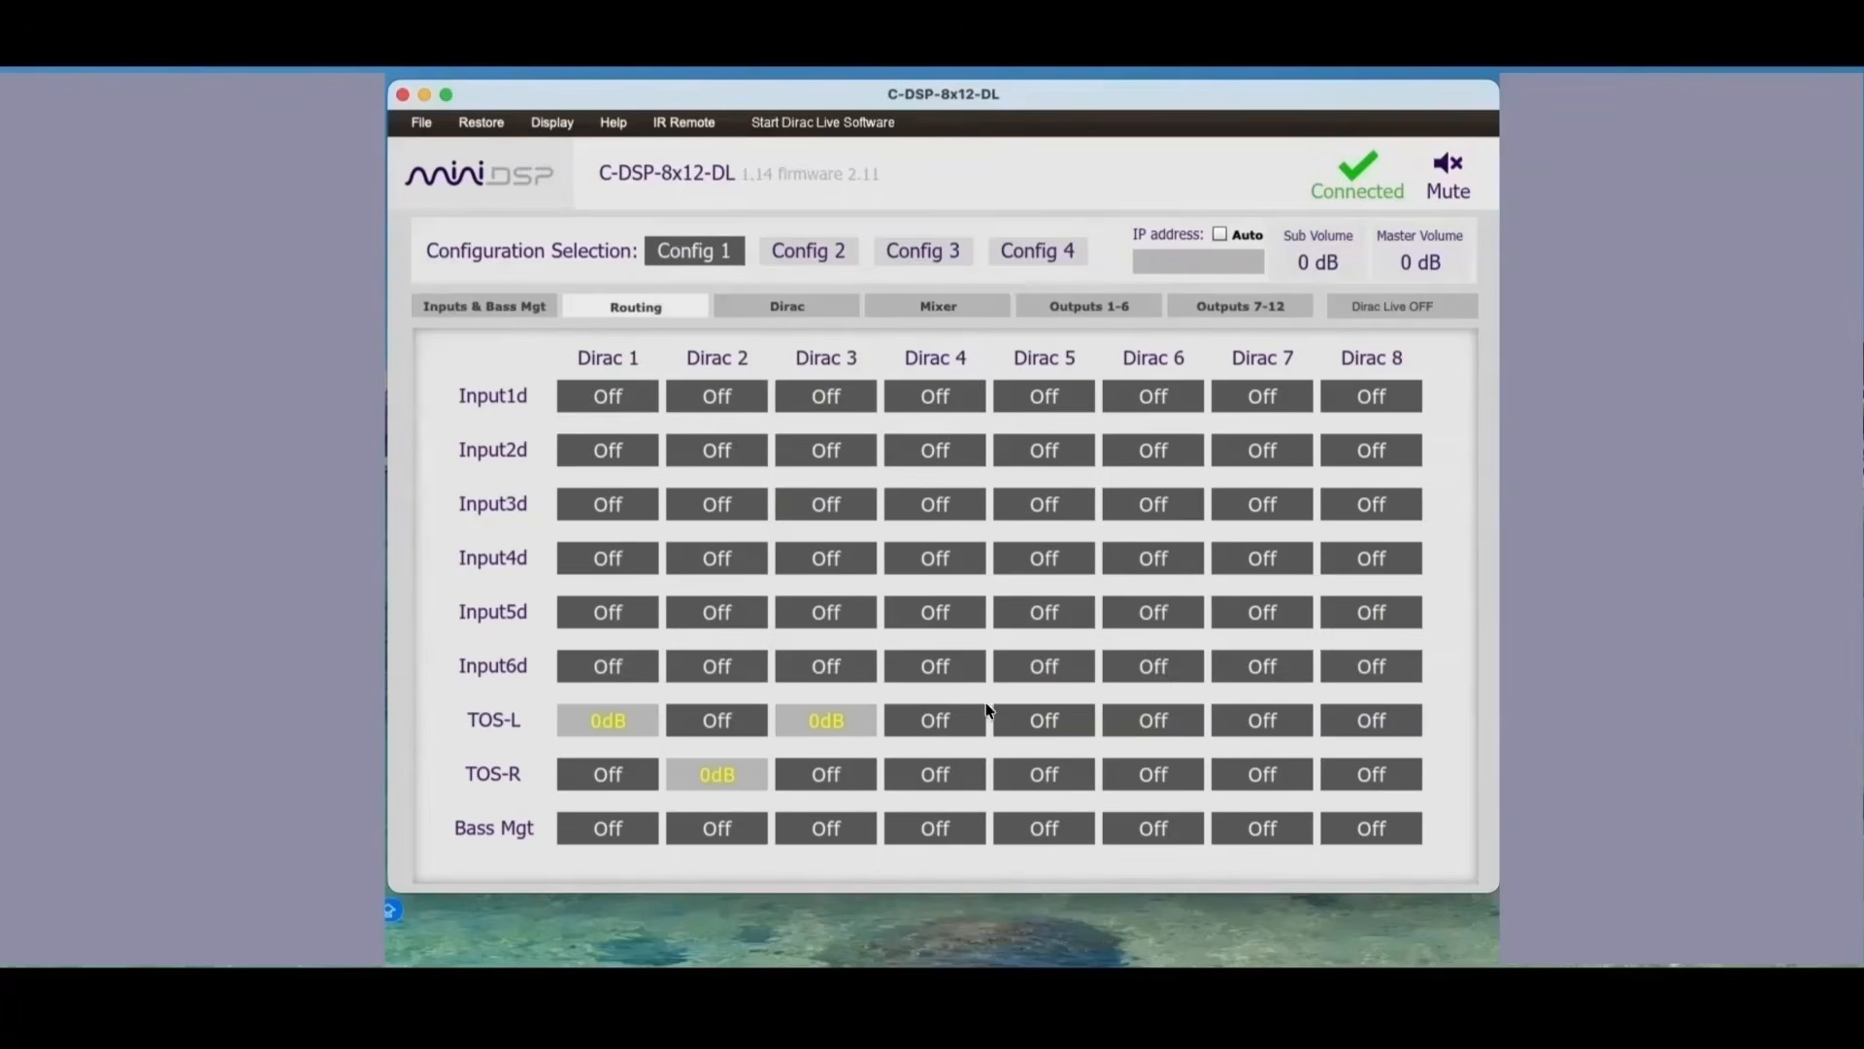
left_click(1028, 718)
left_click(941, 775)
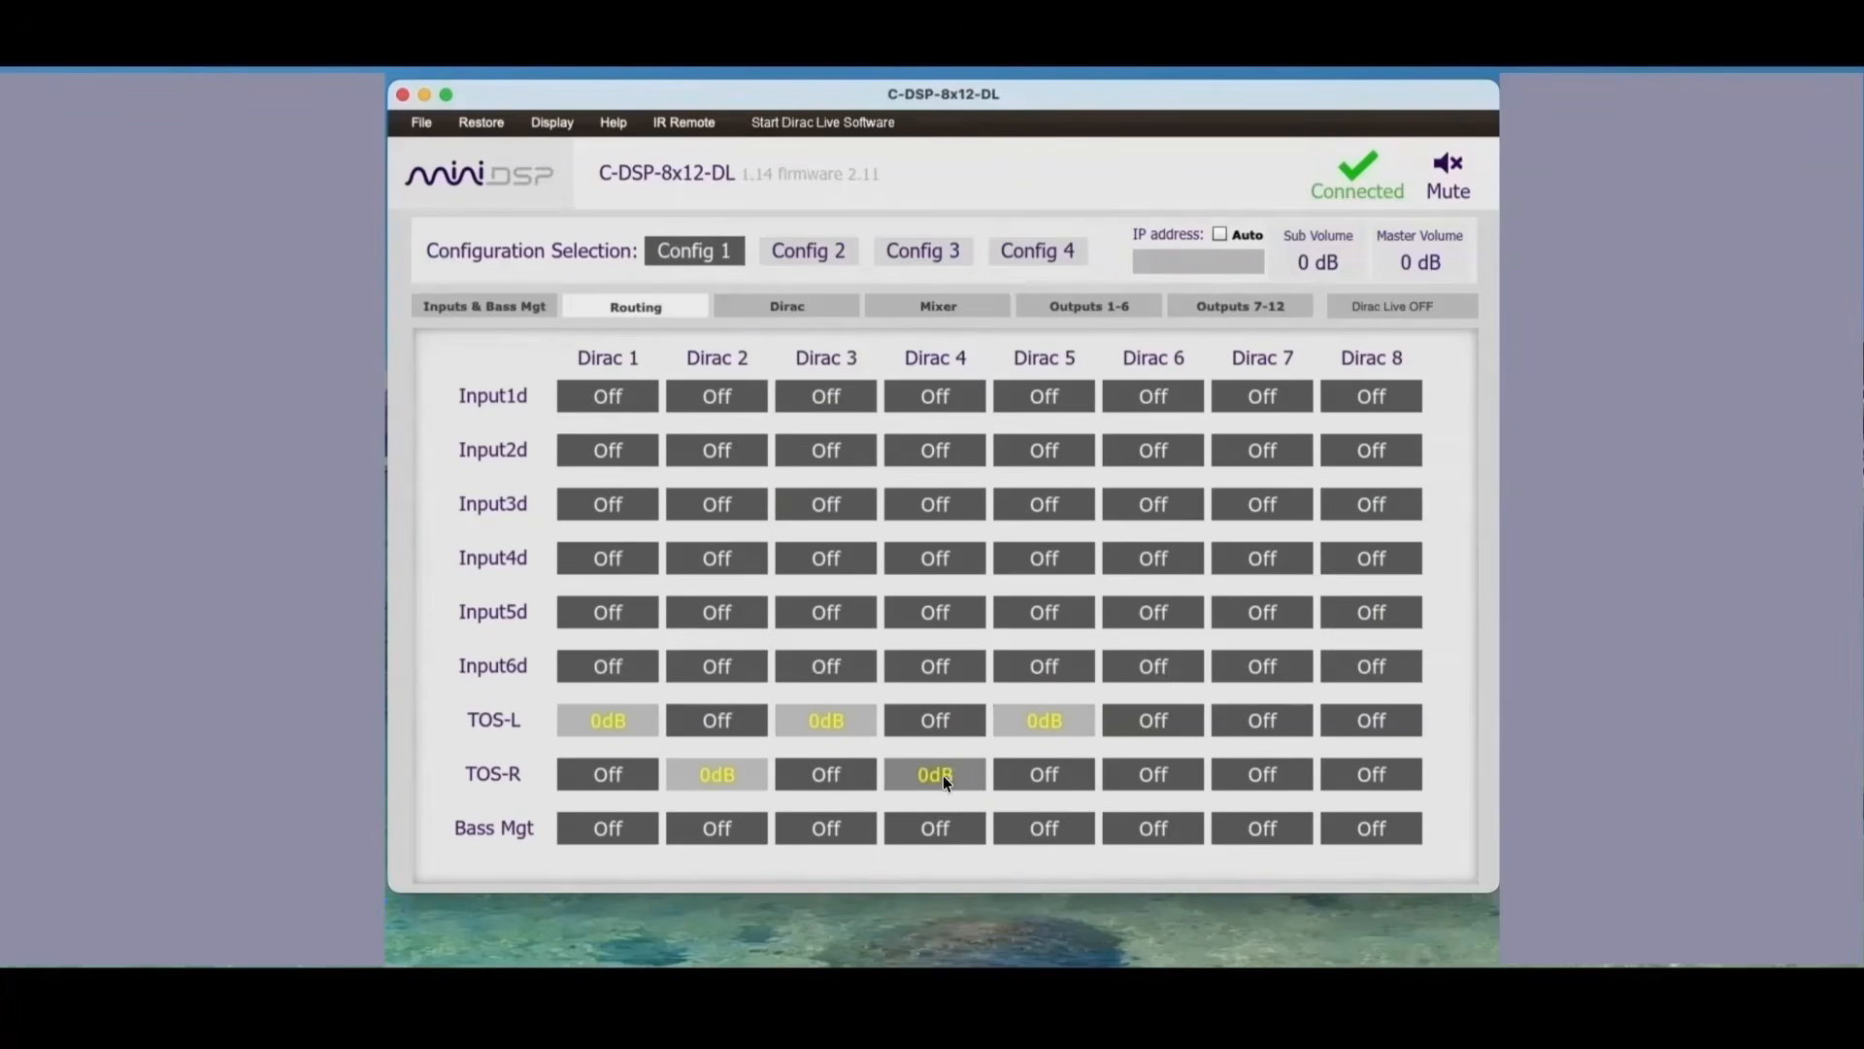
left_click(1134, 773)
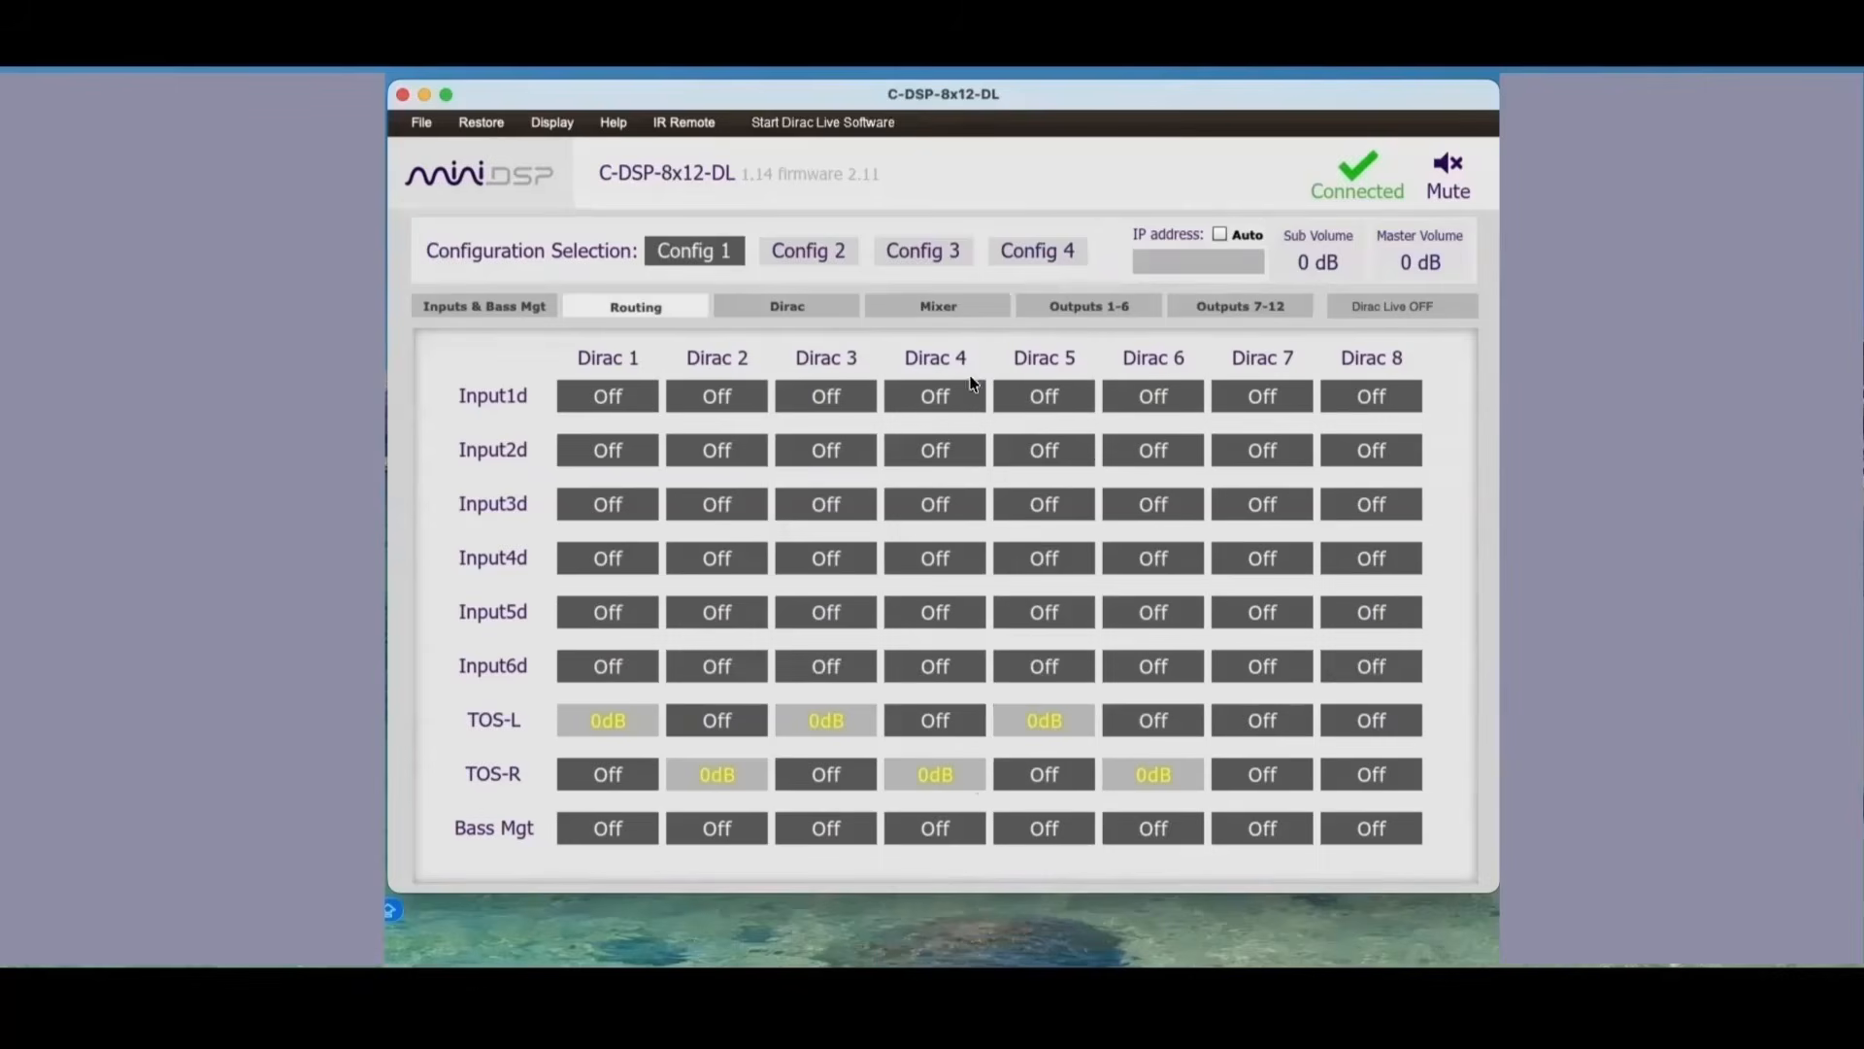
Step: Check the bass management inputs and route Bass Mgt to Dirac 7
left_click(519, 309)
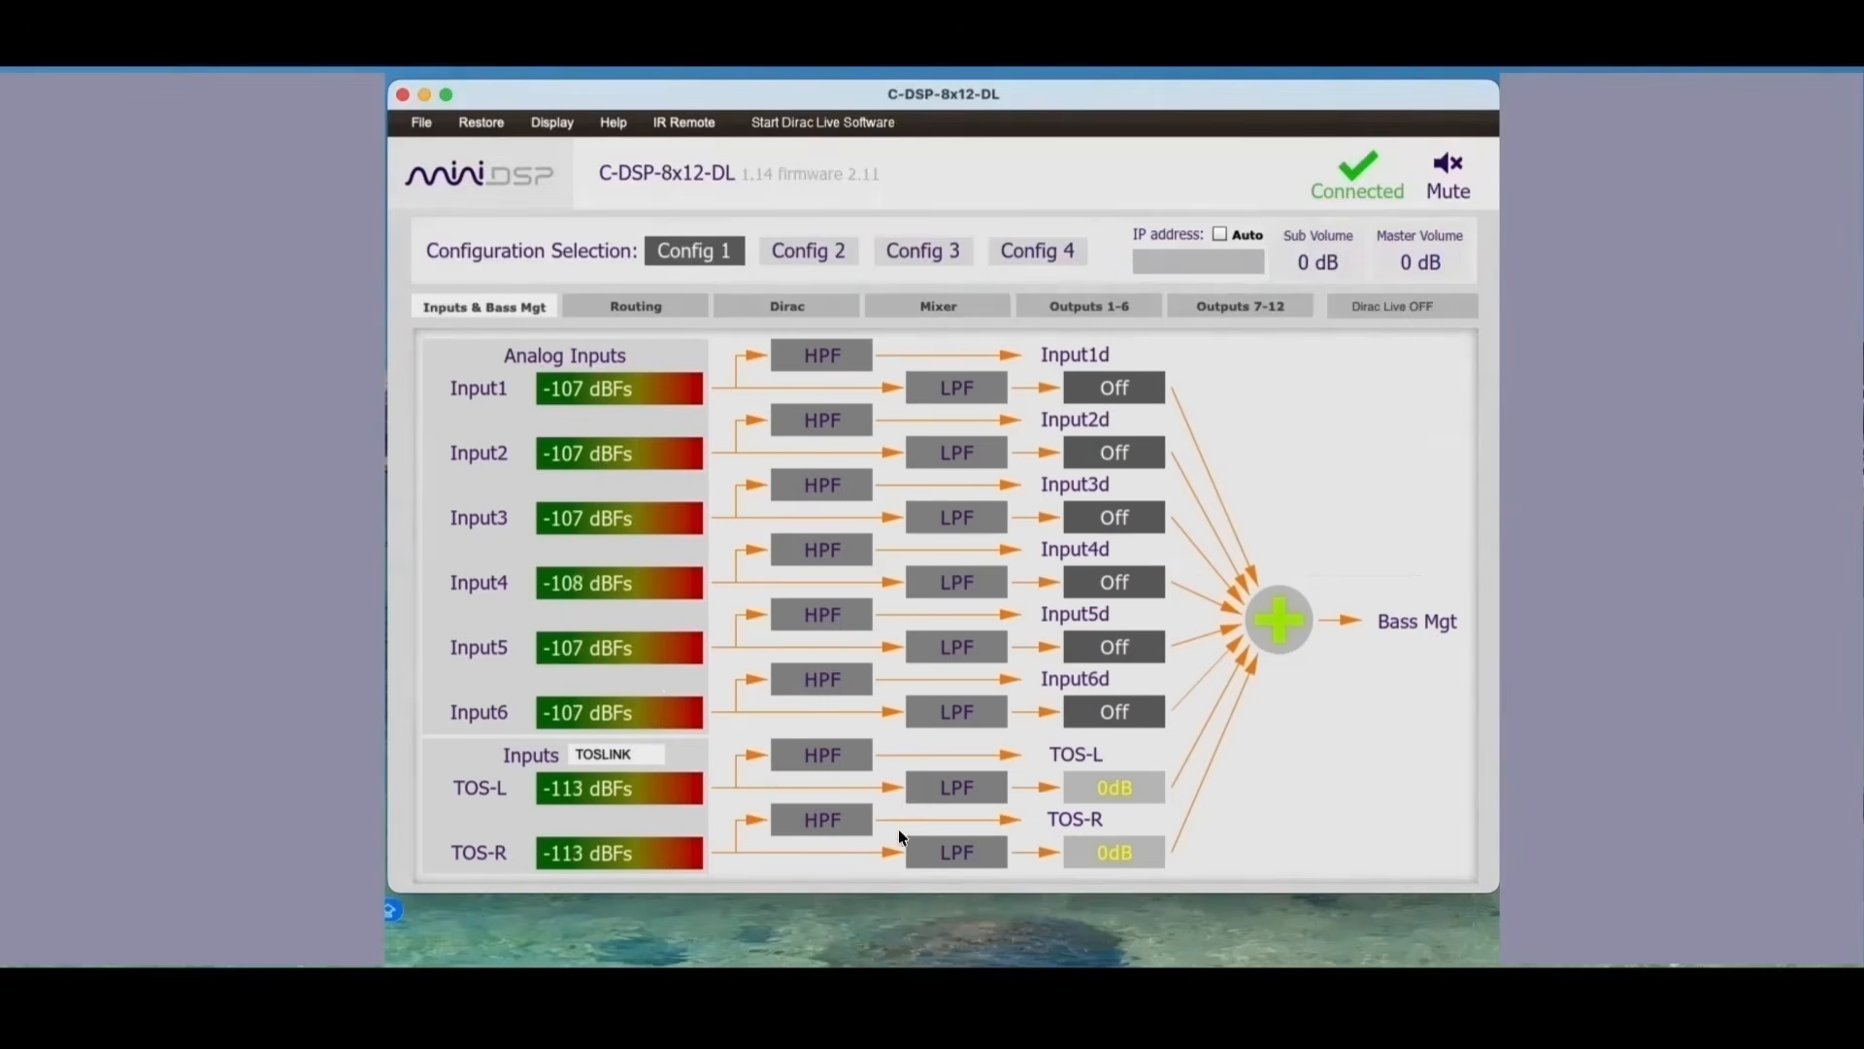
left_click(655, 309)
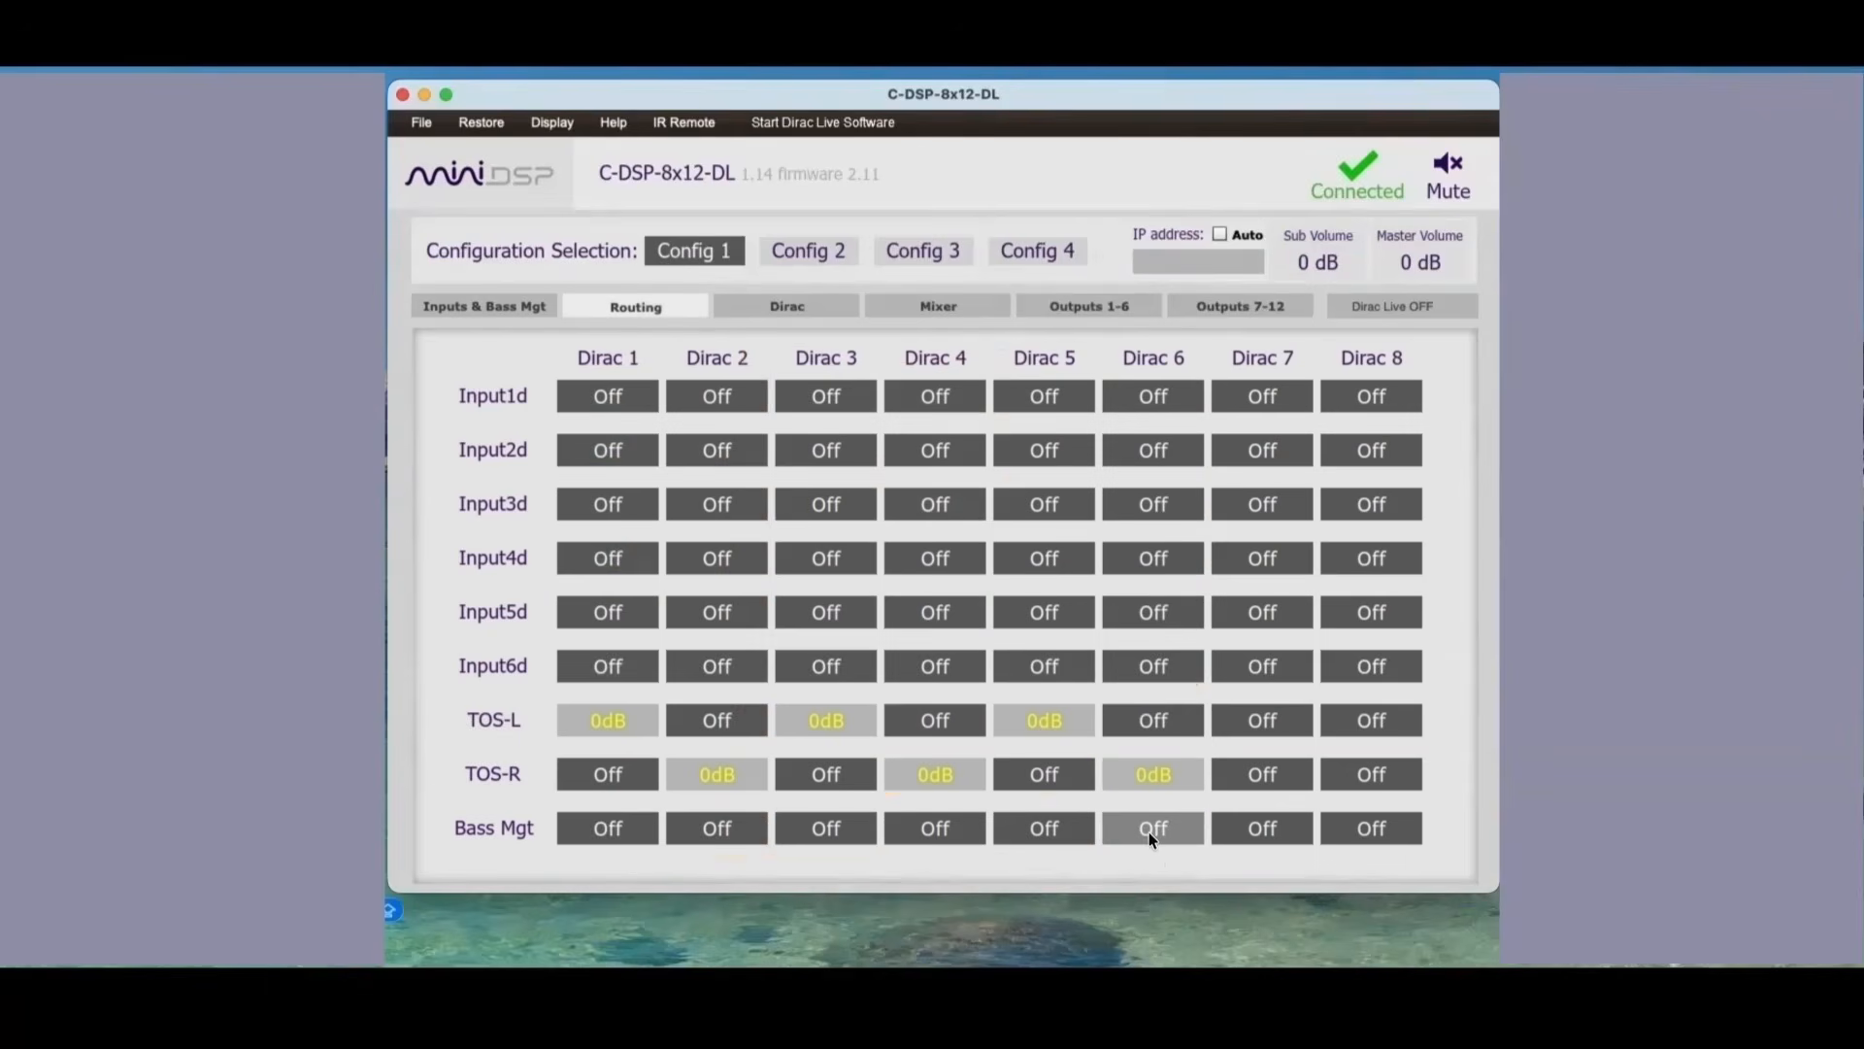
left_click(1263, 828)
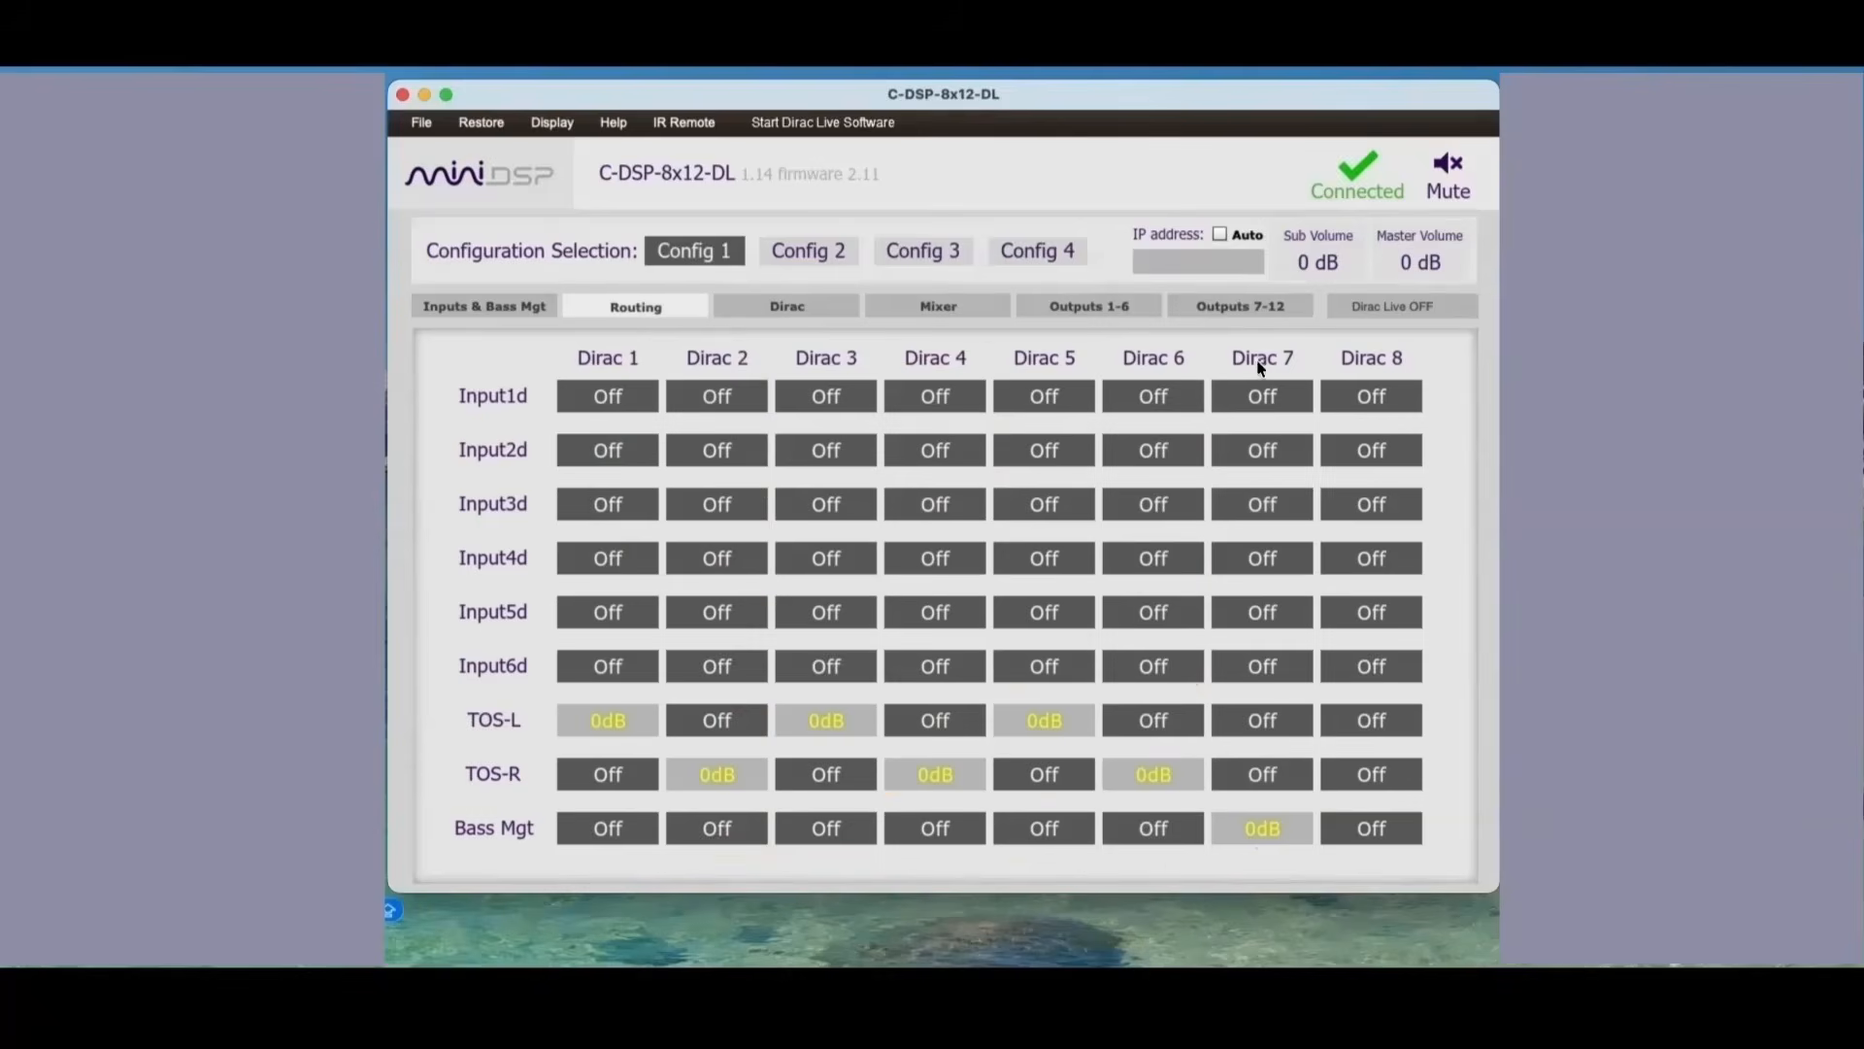
Step: Review the mixer's SUBS assignment, the high-pass and low-pass filters of TOS-L, and the routing matrix
left_click(940, 304)
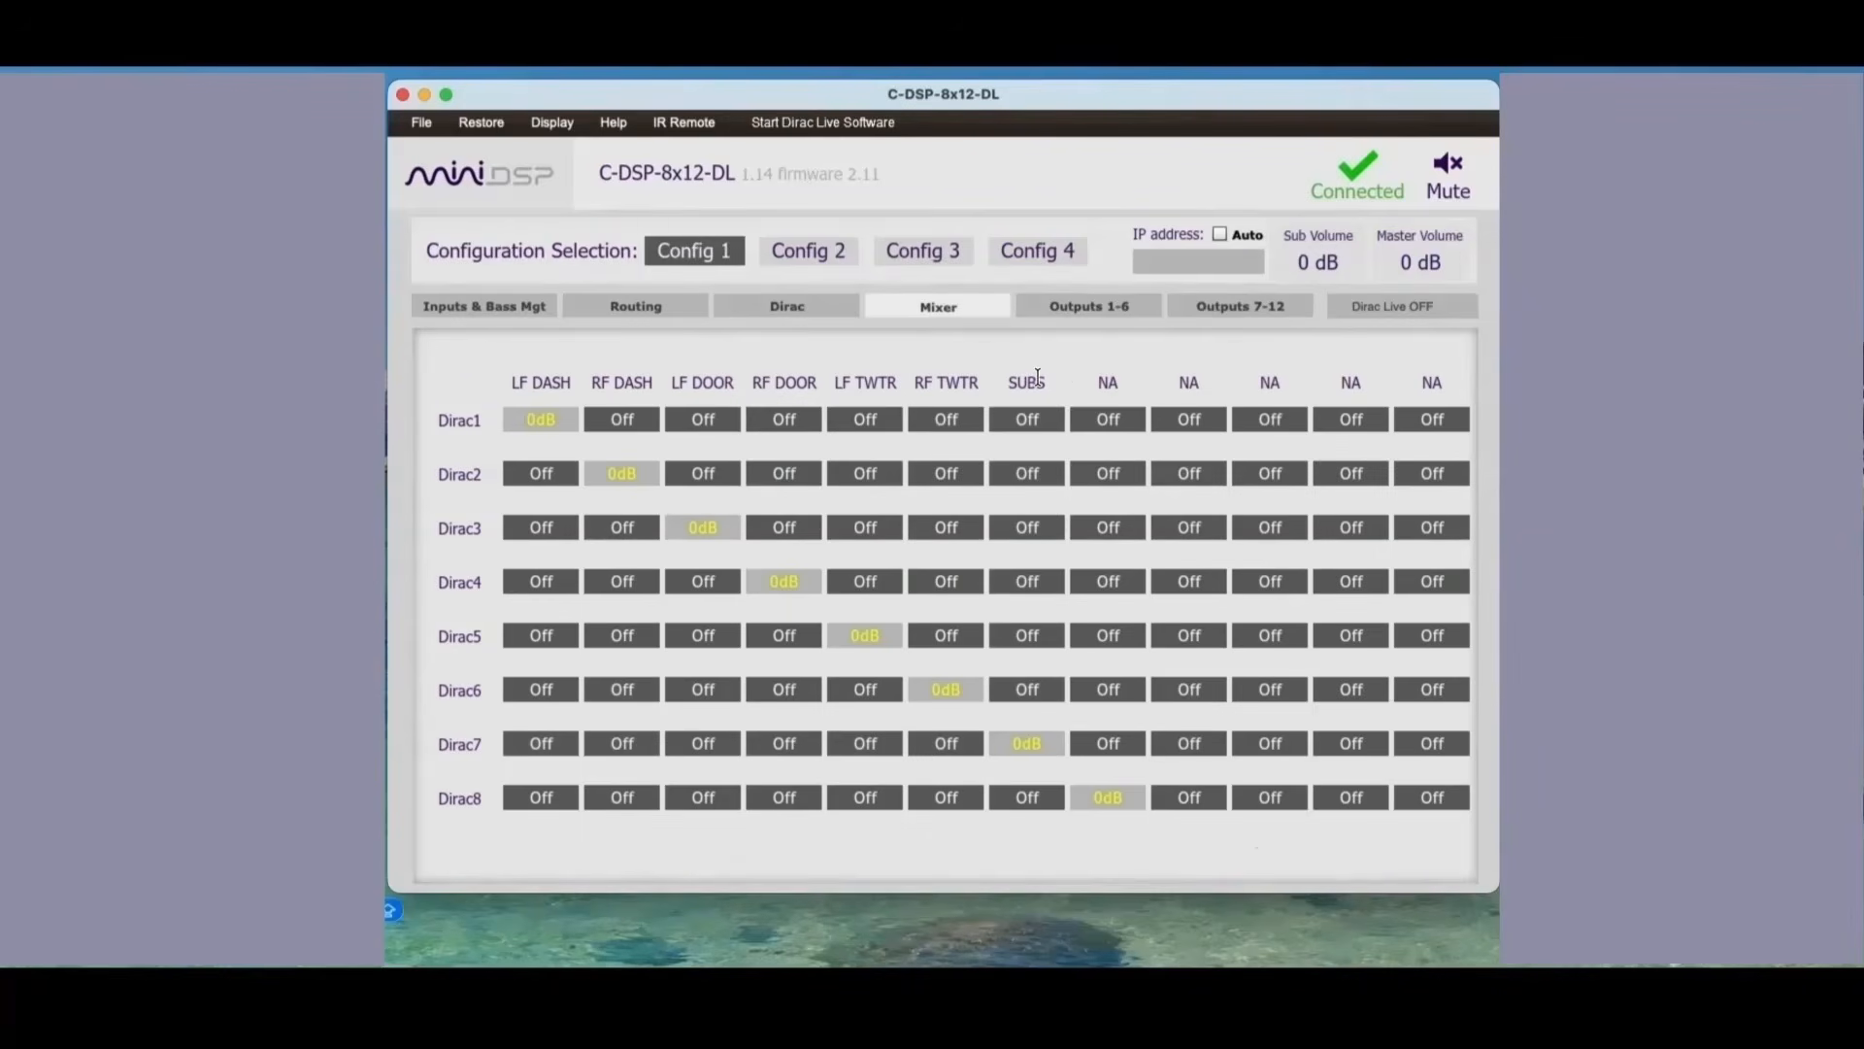
left_click(649, 303)
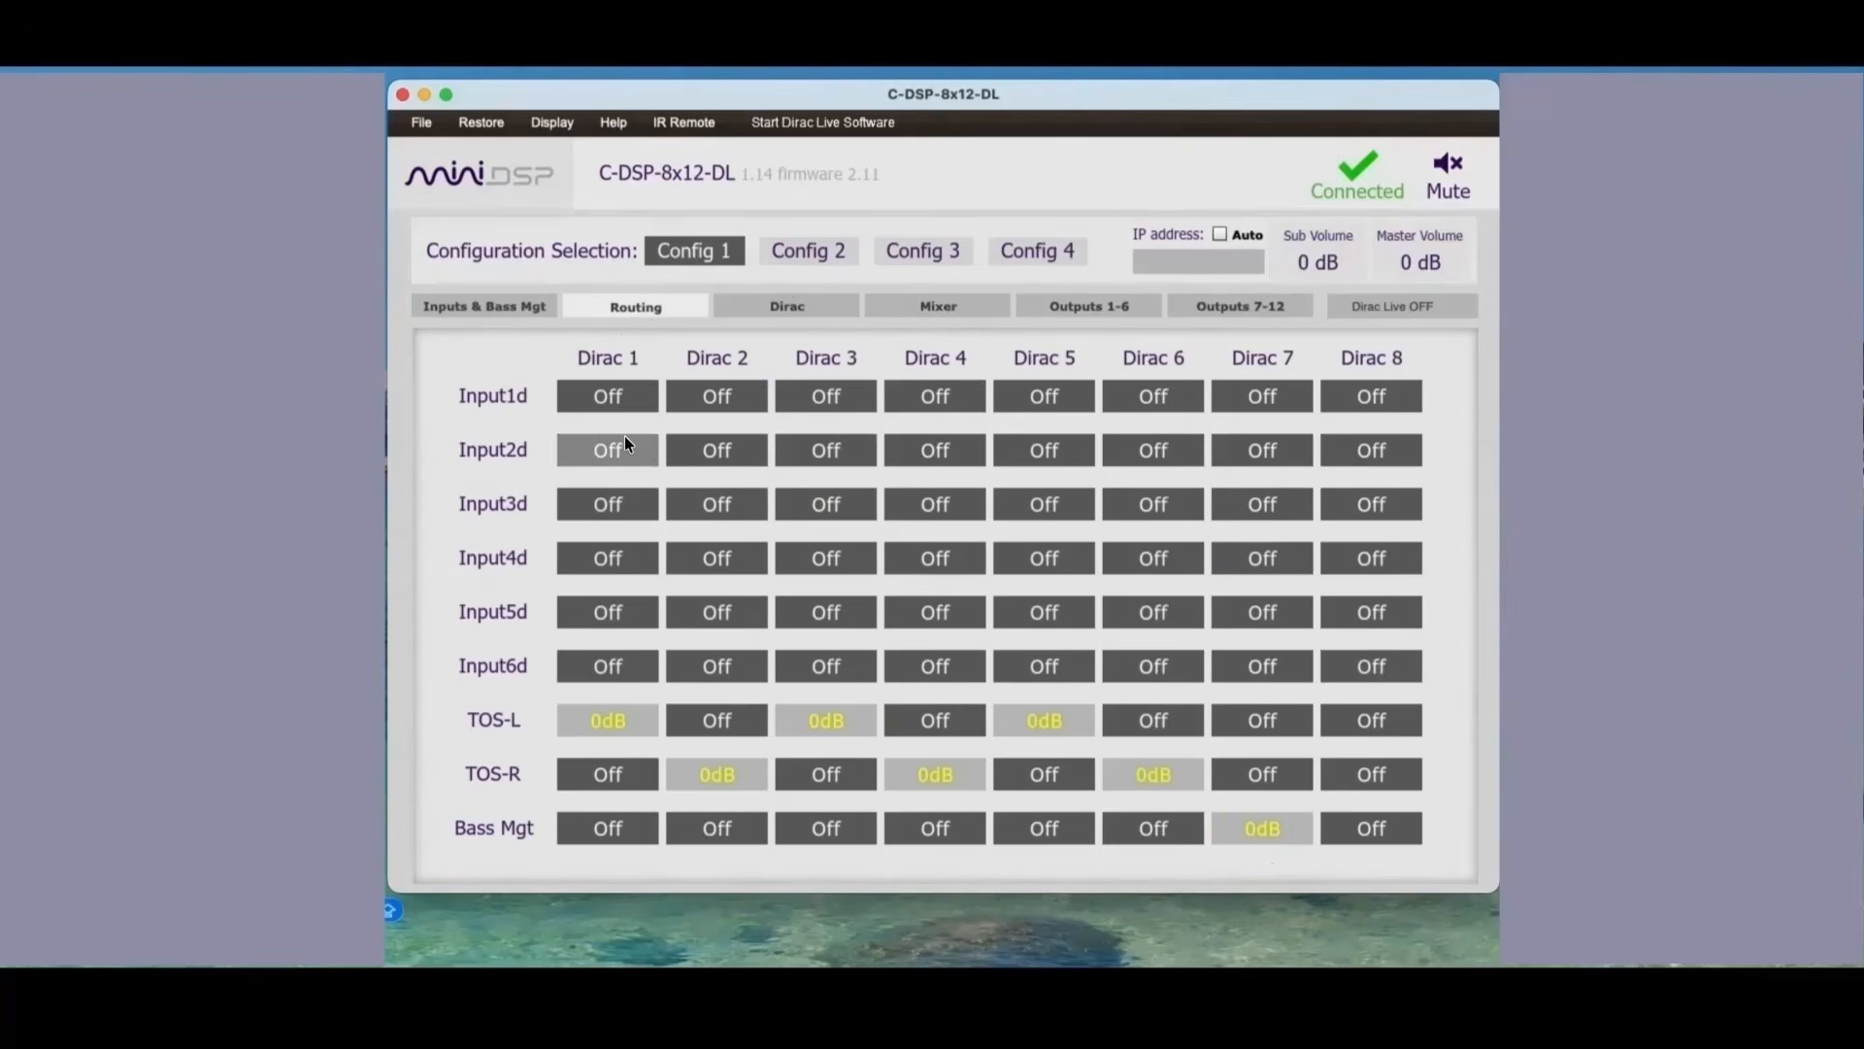
left_click(427, 305)
left_click(806, 758)
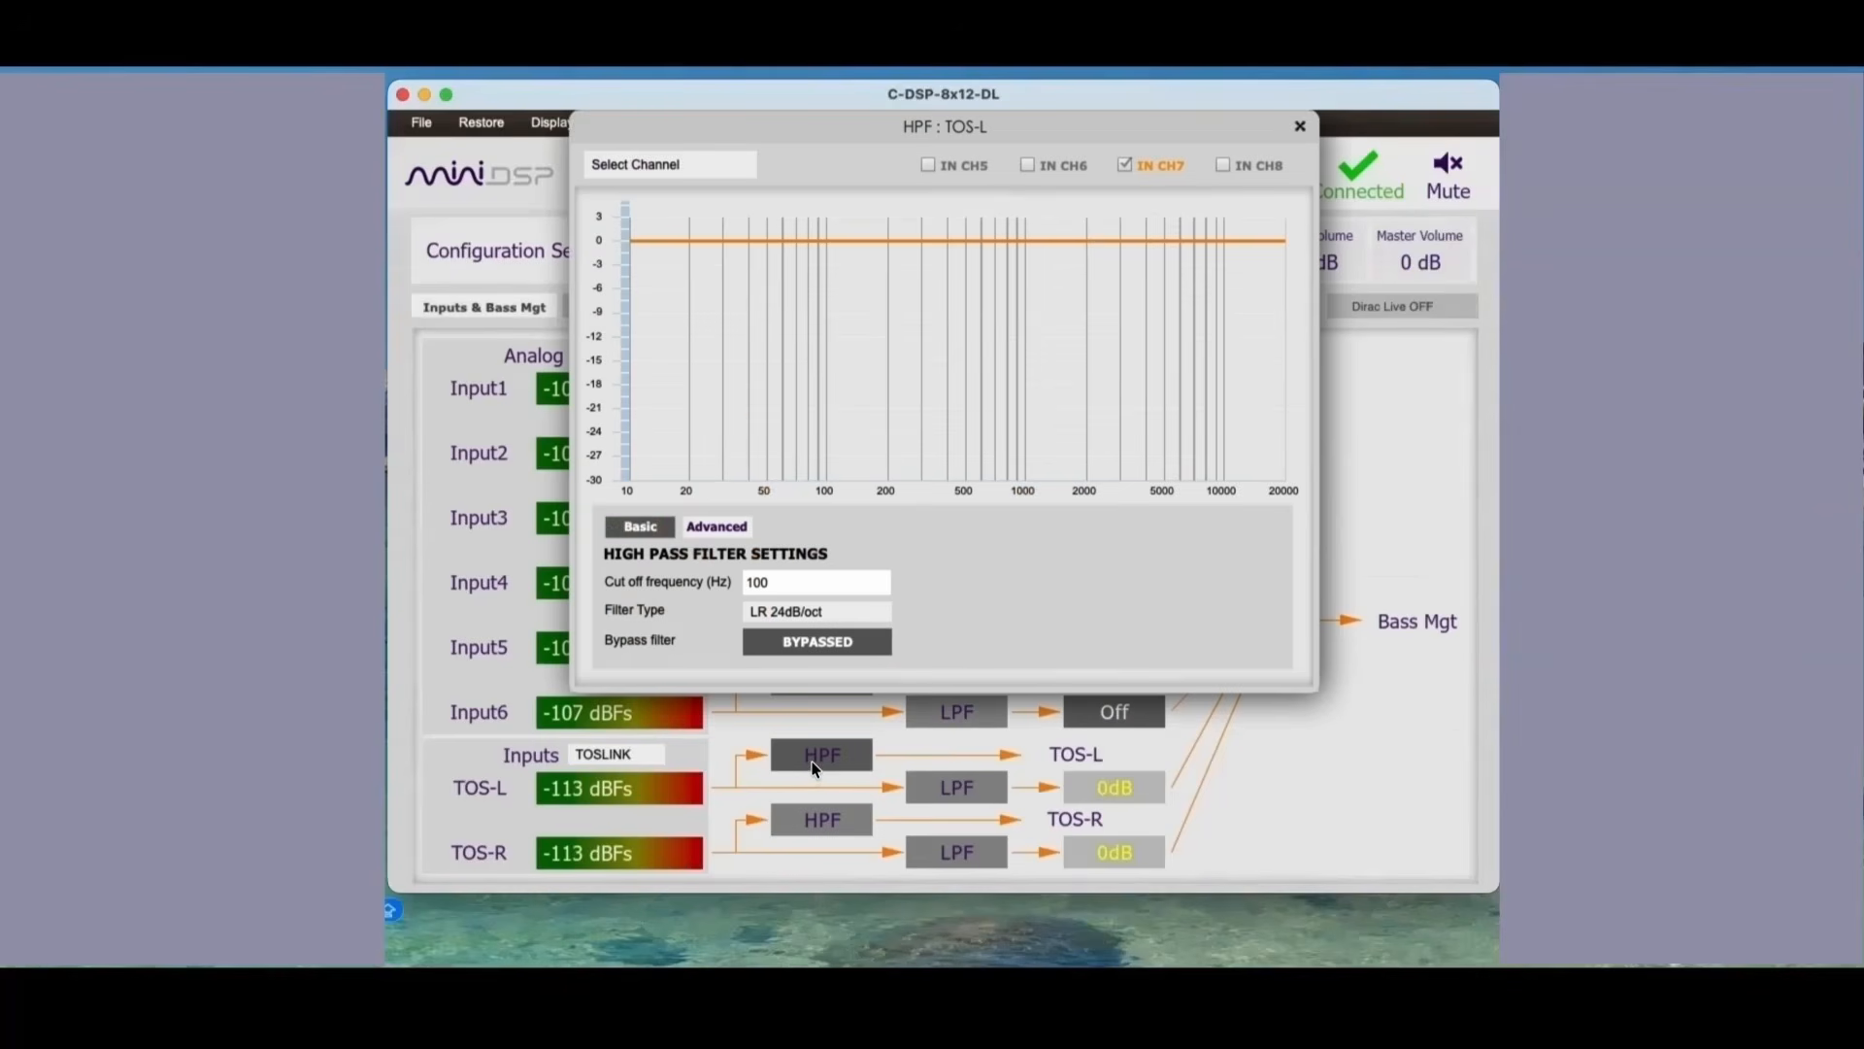
left_click(935, 792)
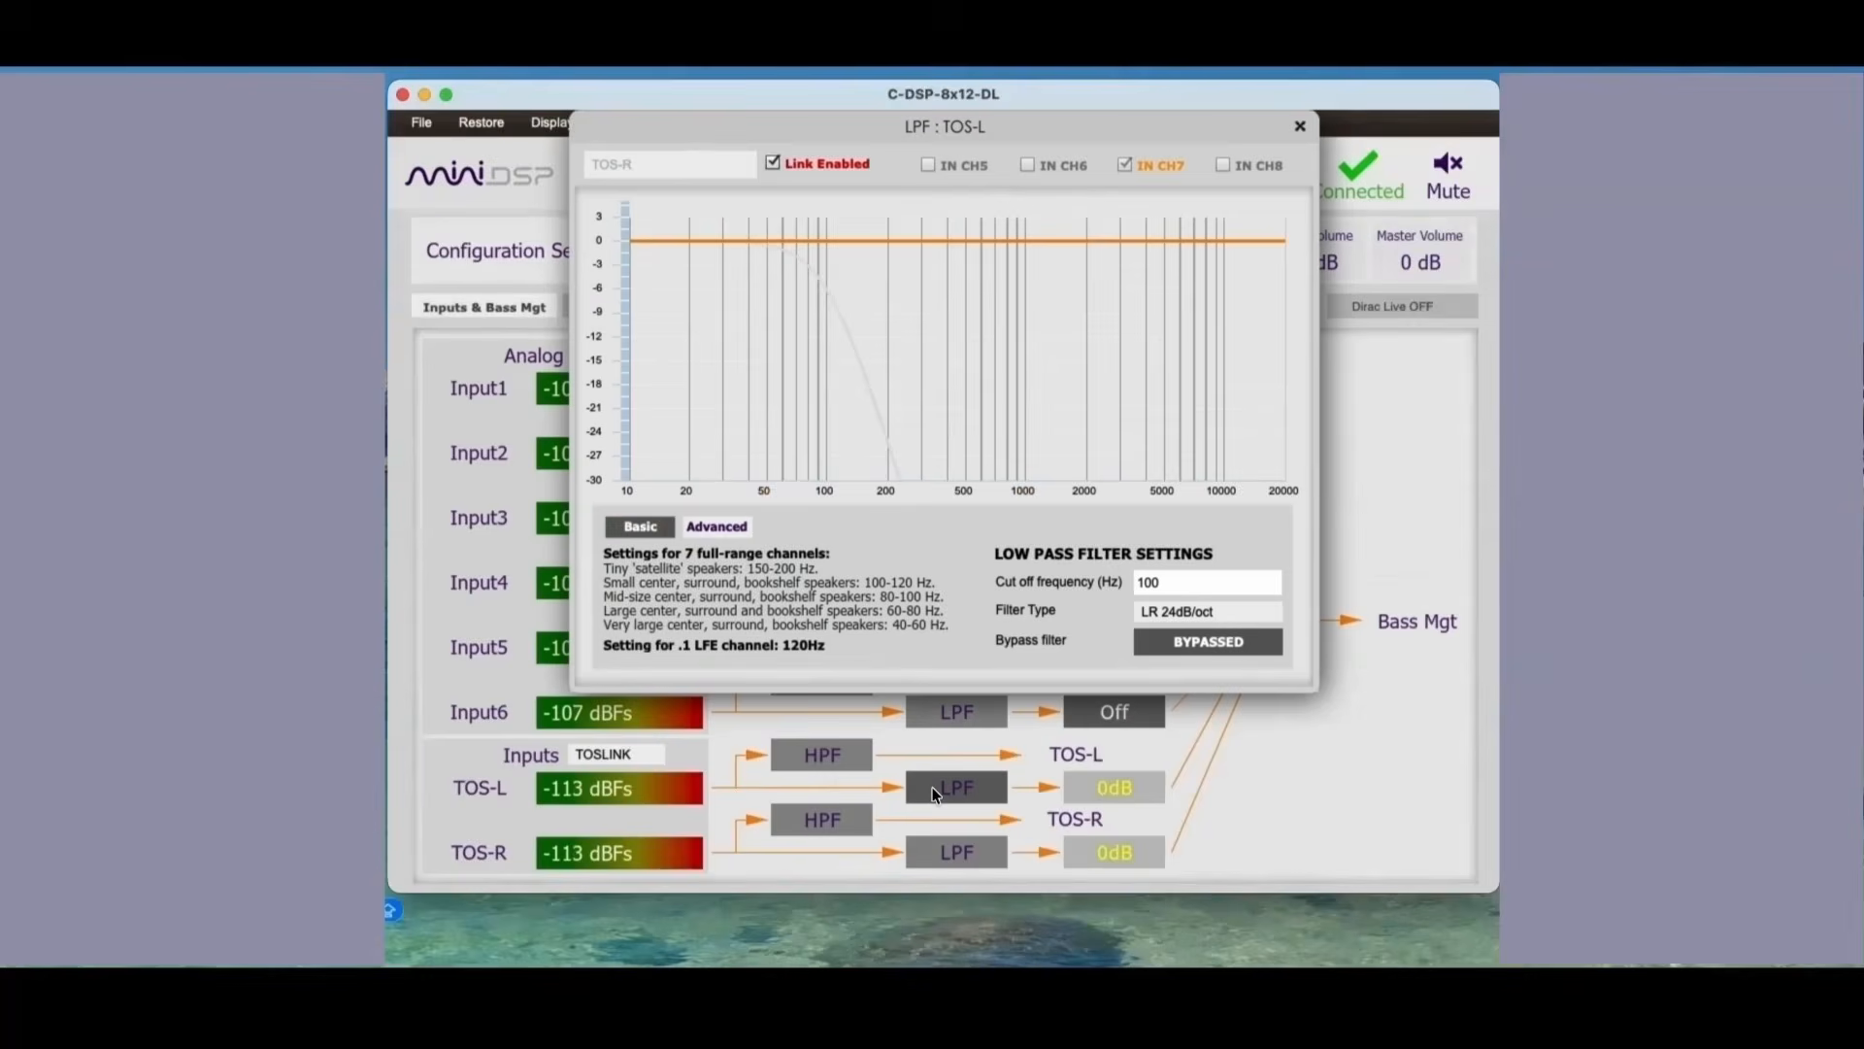
left_click(830, 757)
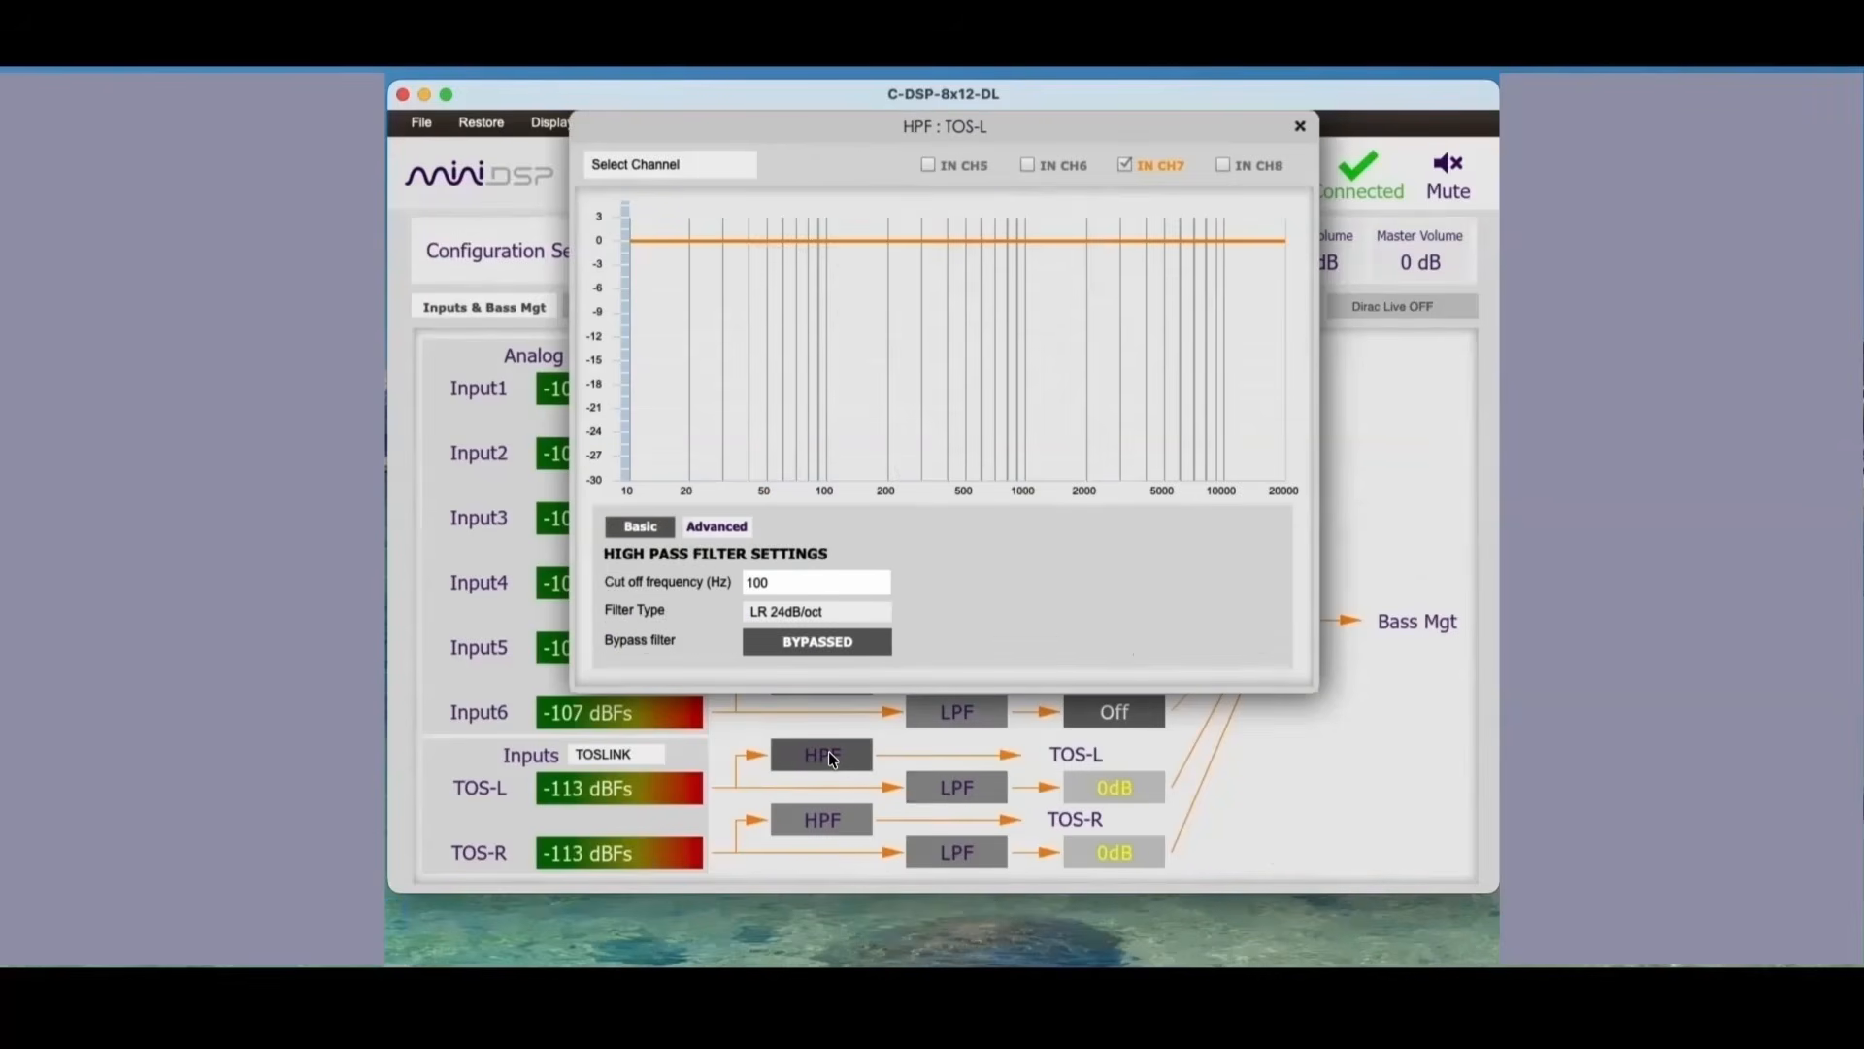
key("Escape")
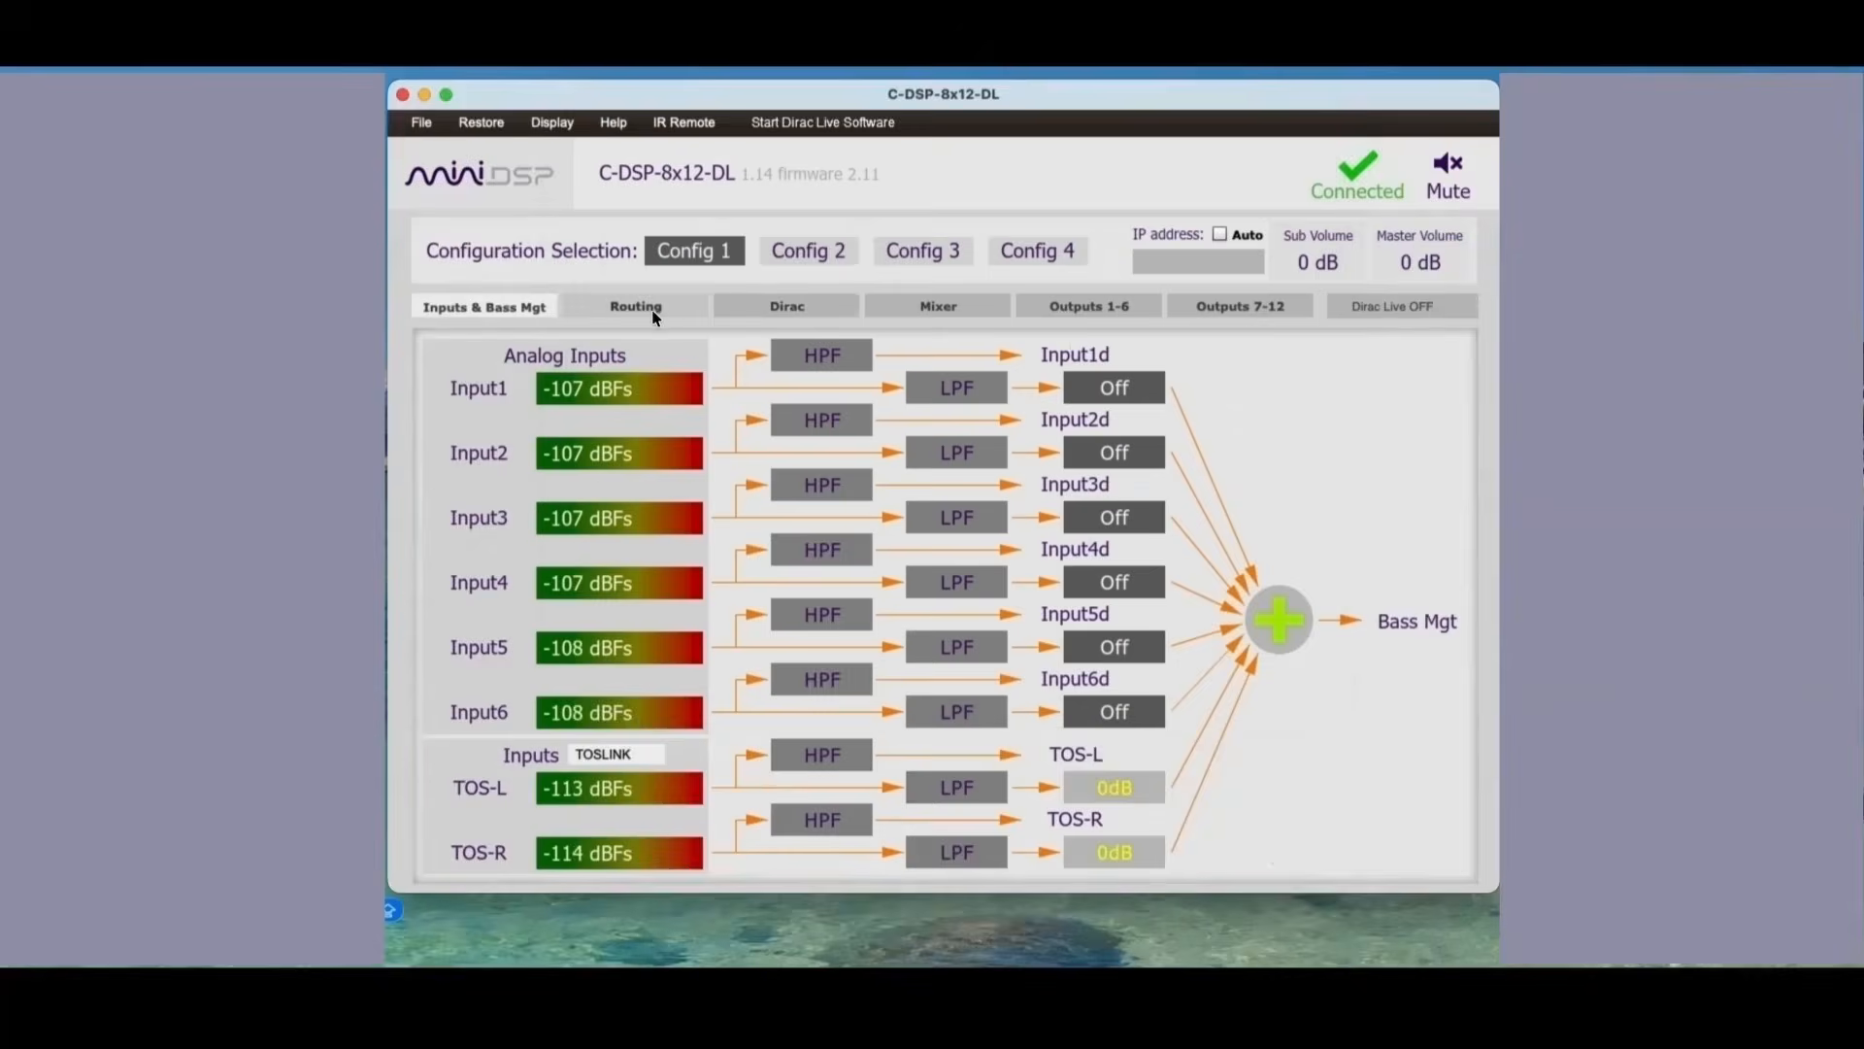
left_click(640, 309)
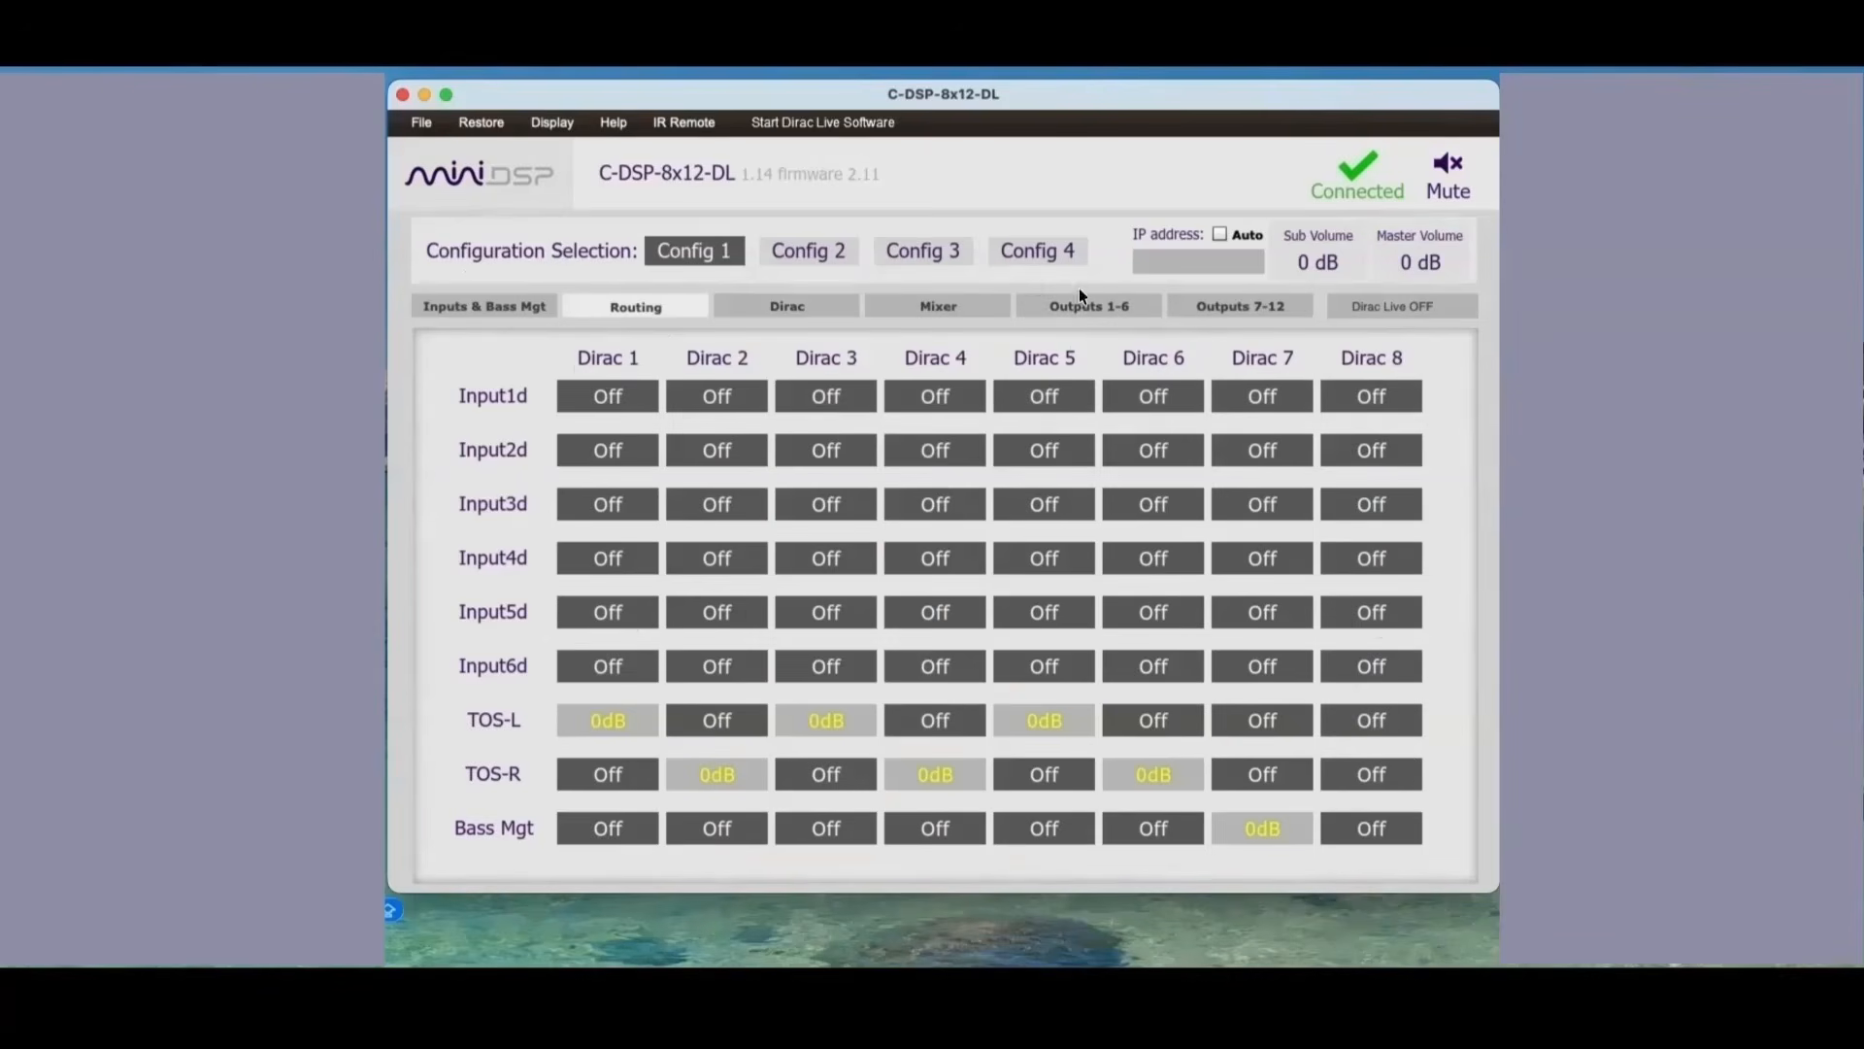
Step: View the Dirac channel levels and switch off the mixer route from Dirac8 to the unused NA output
left_click(812, 307)
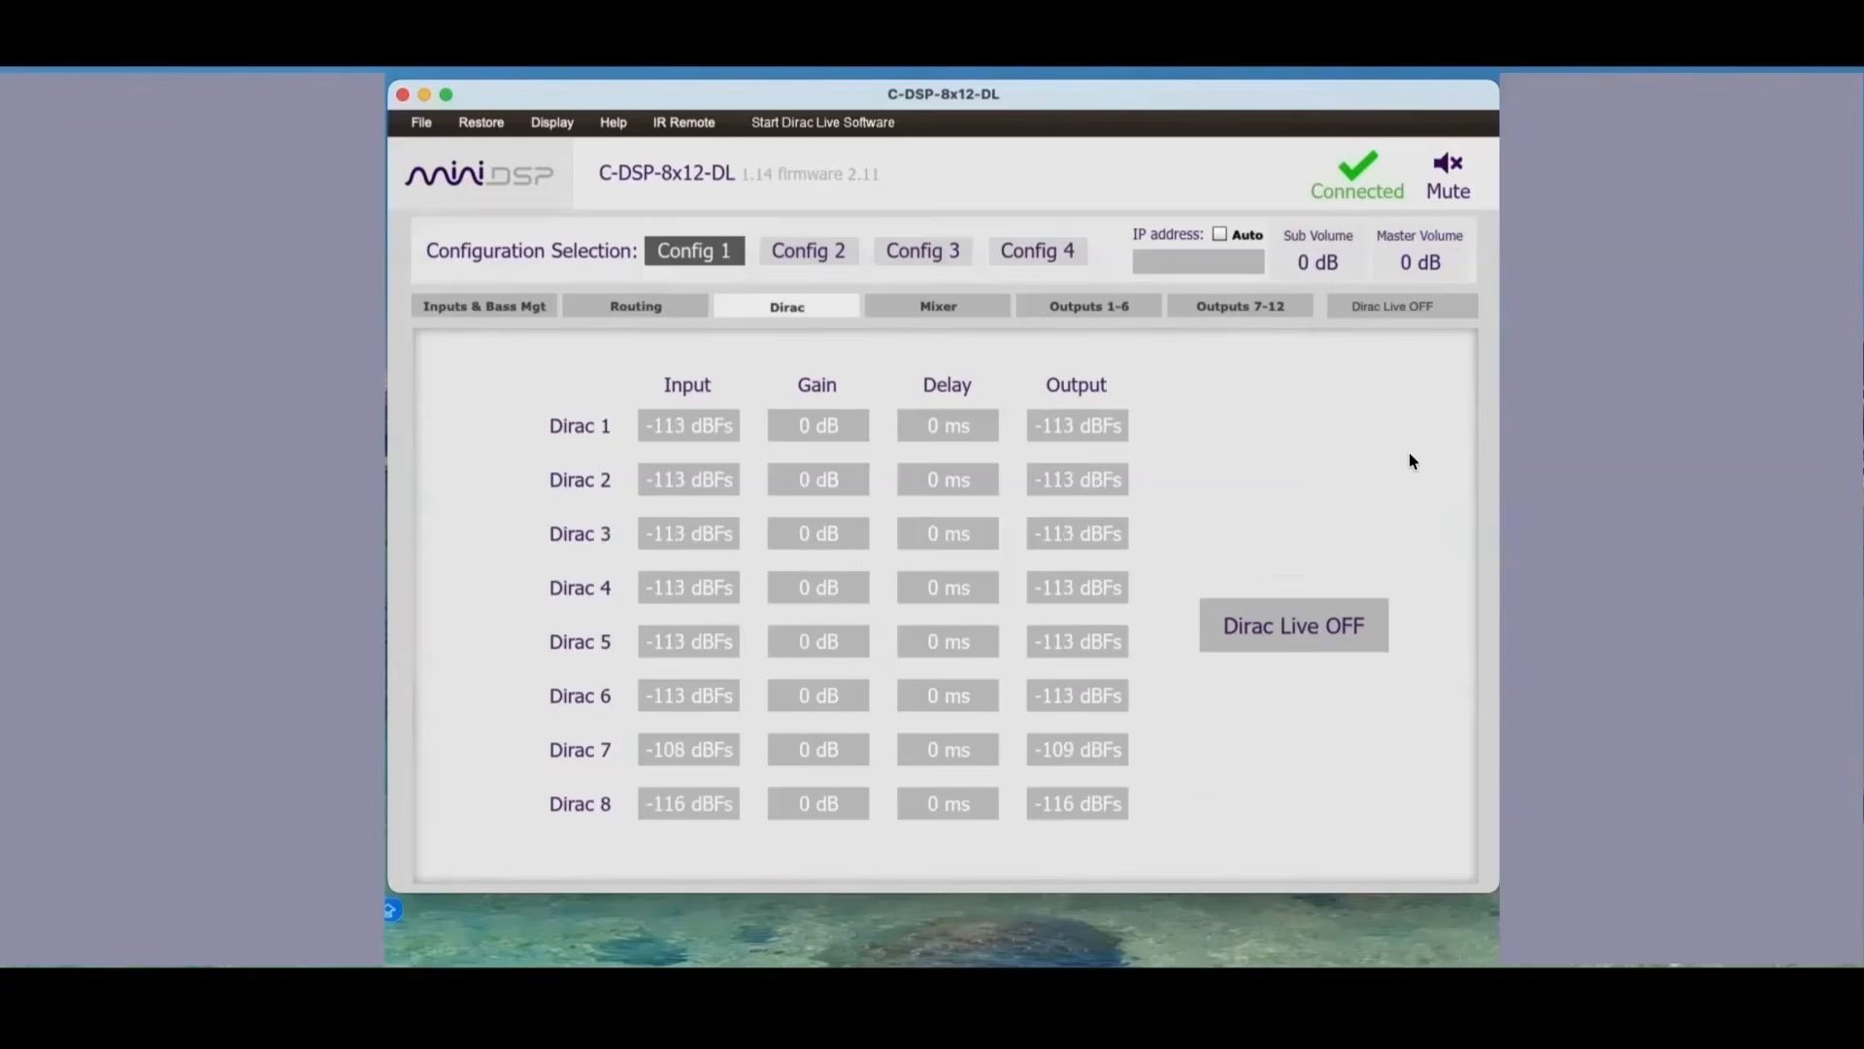
left_click(940, 307)
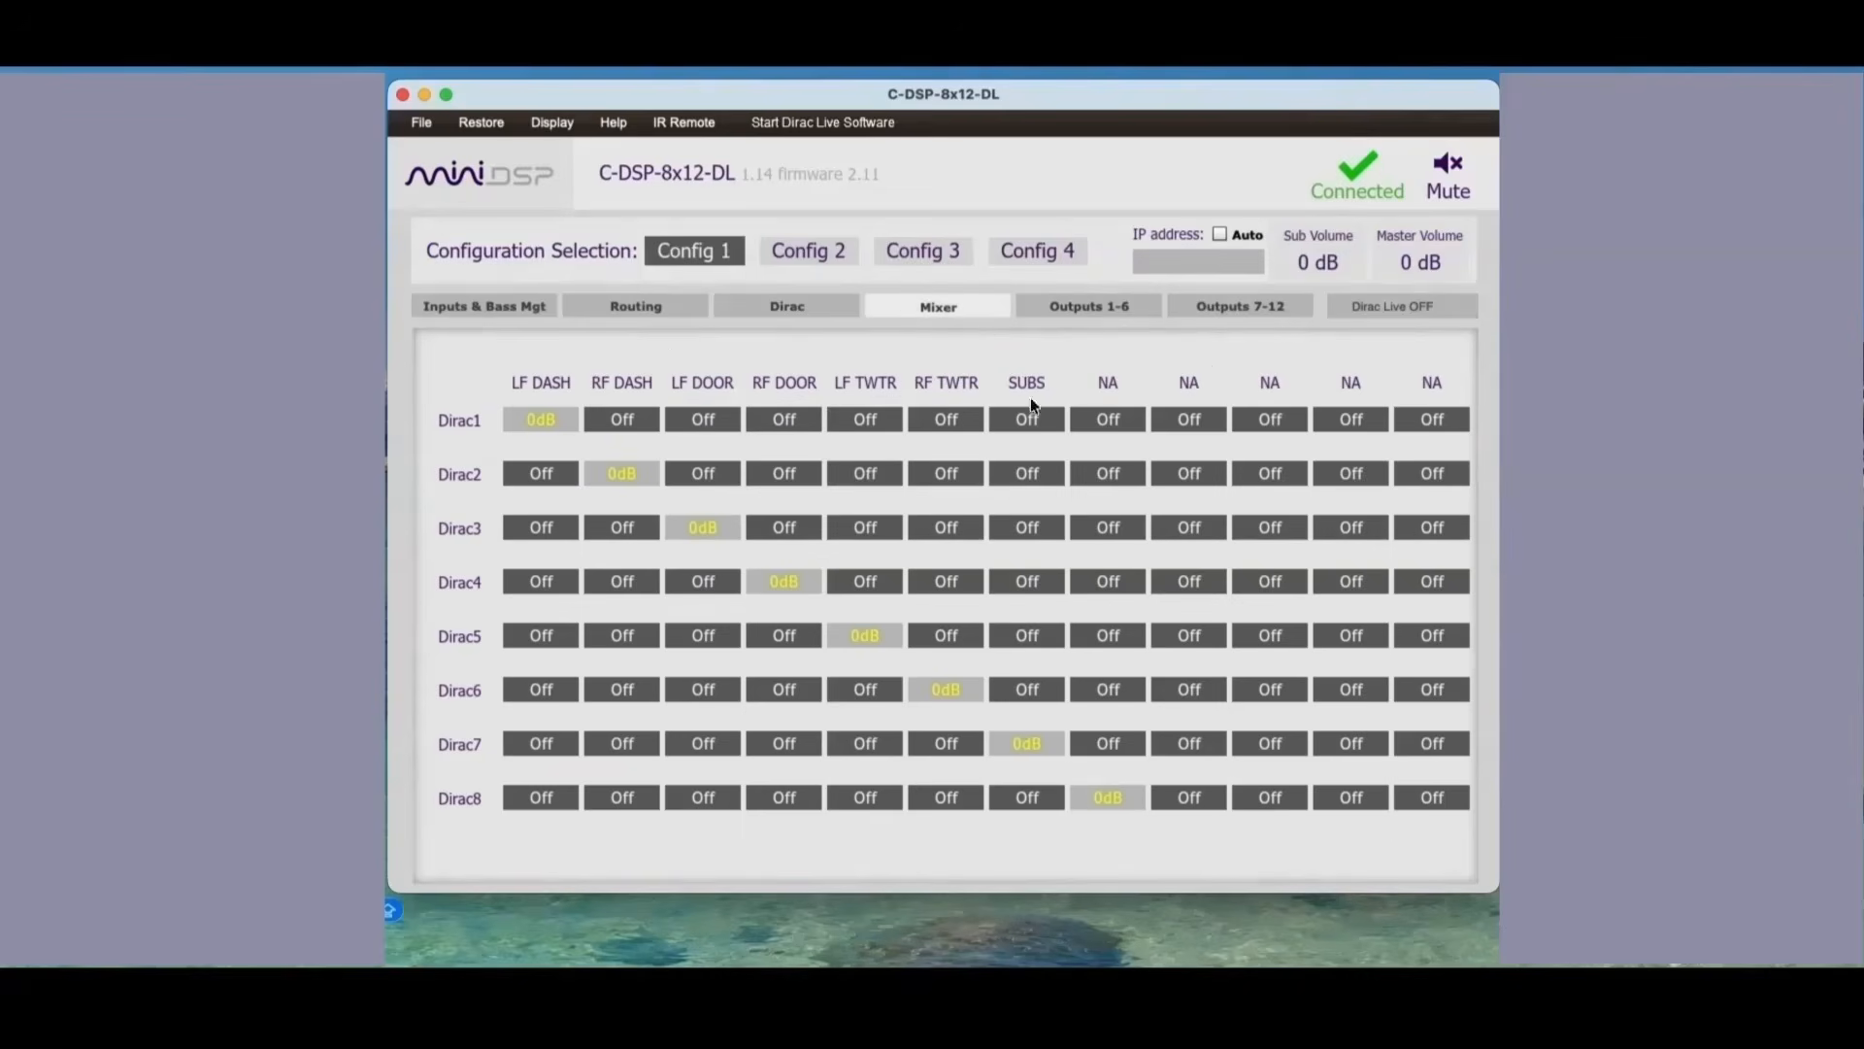
left_click(1109, 795)
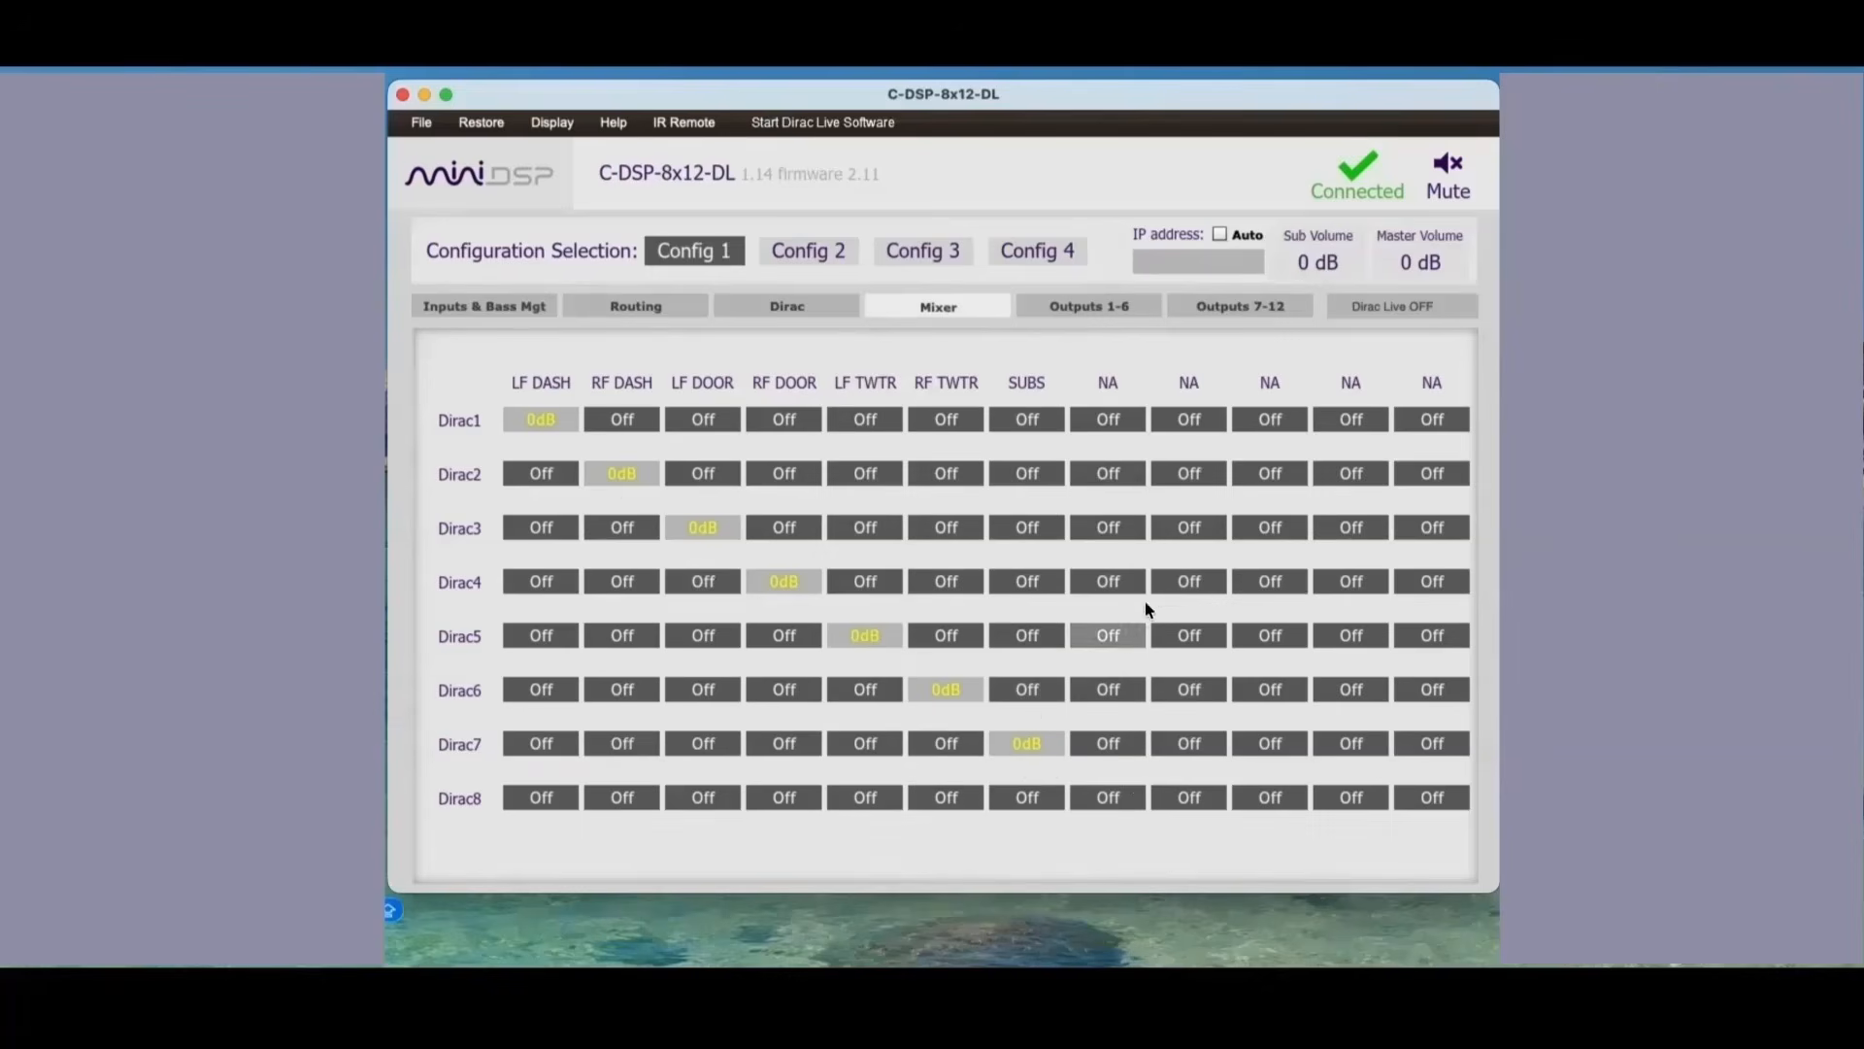
Step: Set band 1 of the LF DASH output's parametric equalizer to an ALL_PASS filter and close the equalizer
left_click(1105, 305)
left_click(622, 687)
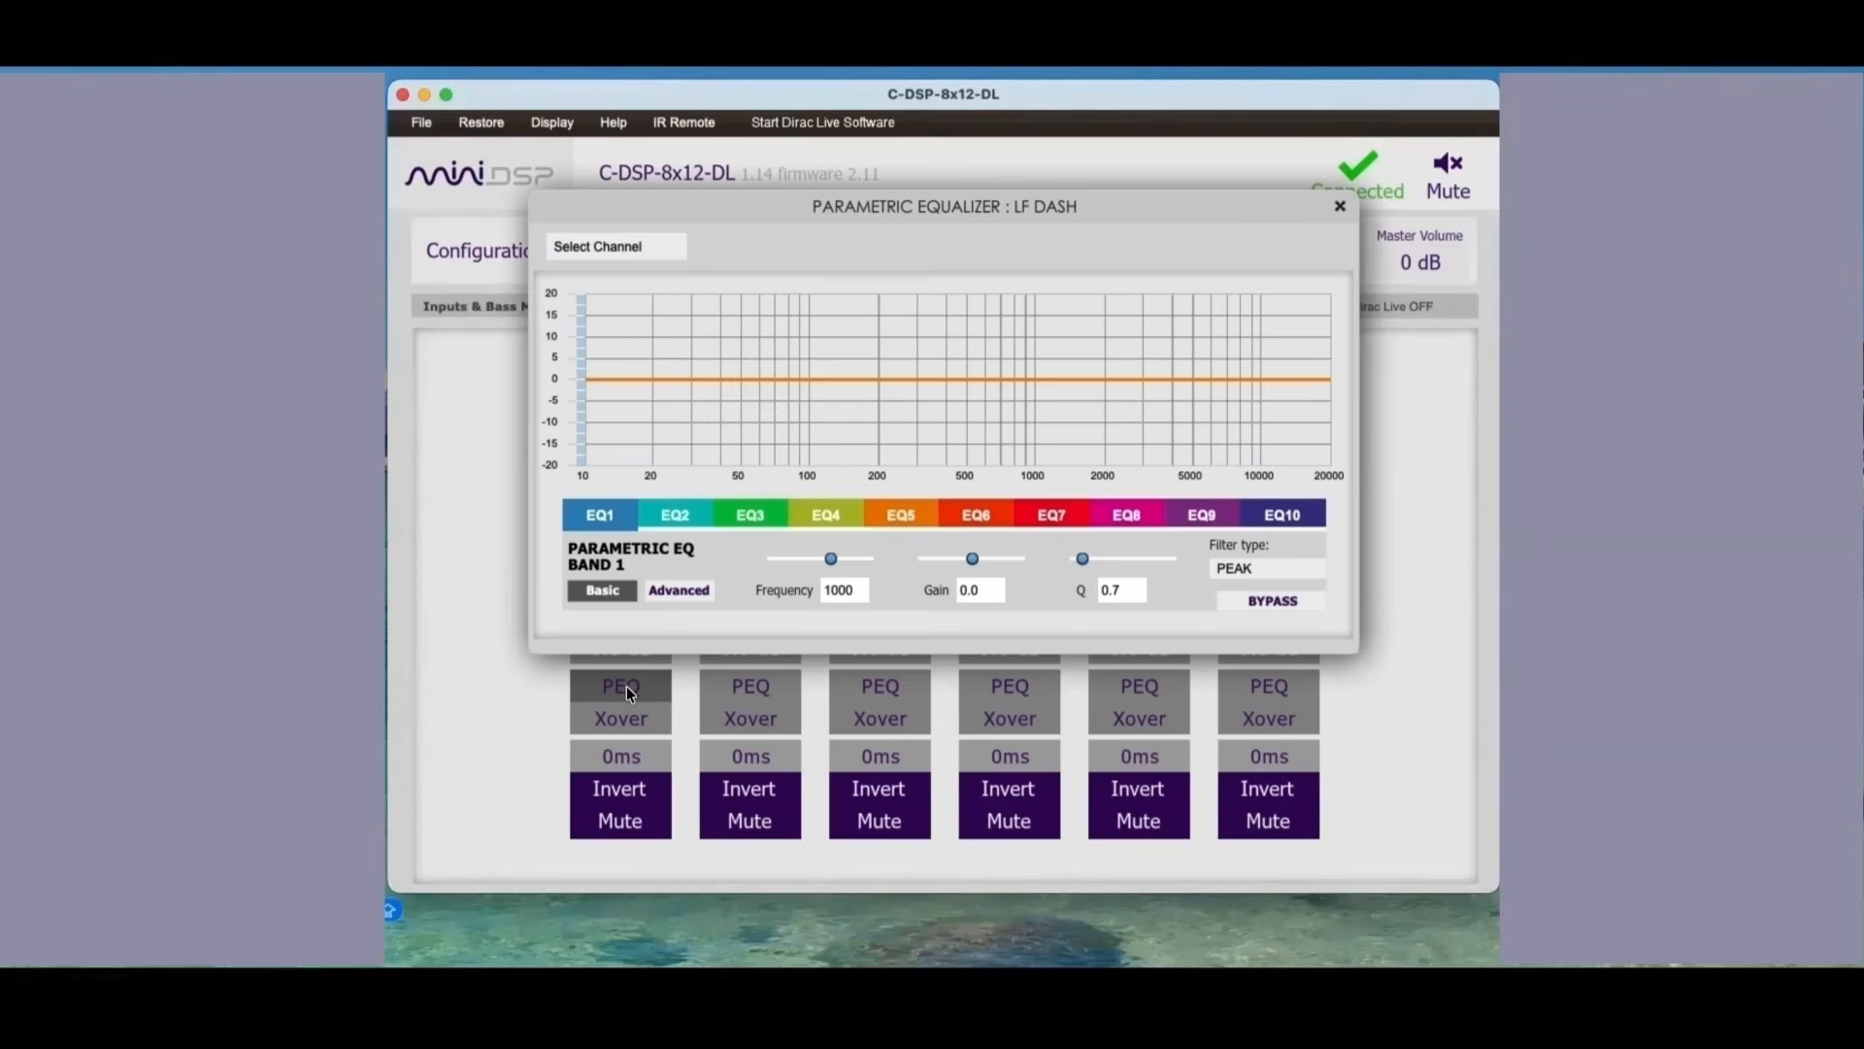
left_click(1247, 571)
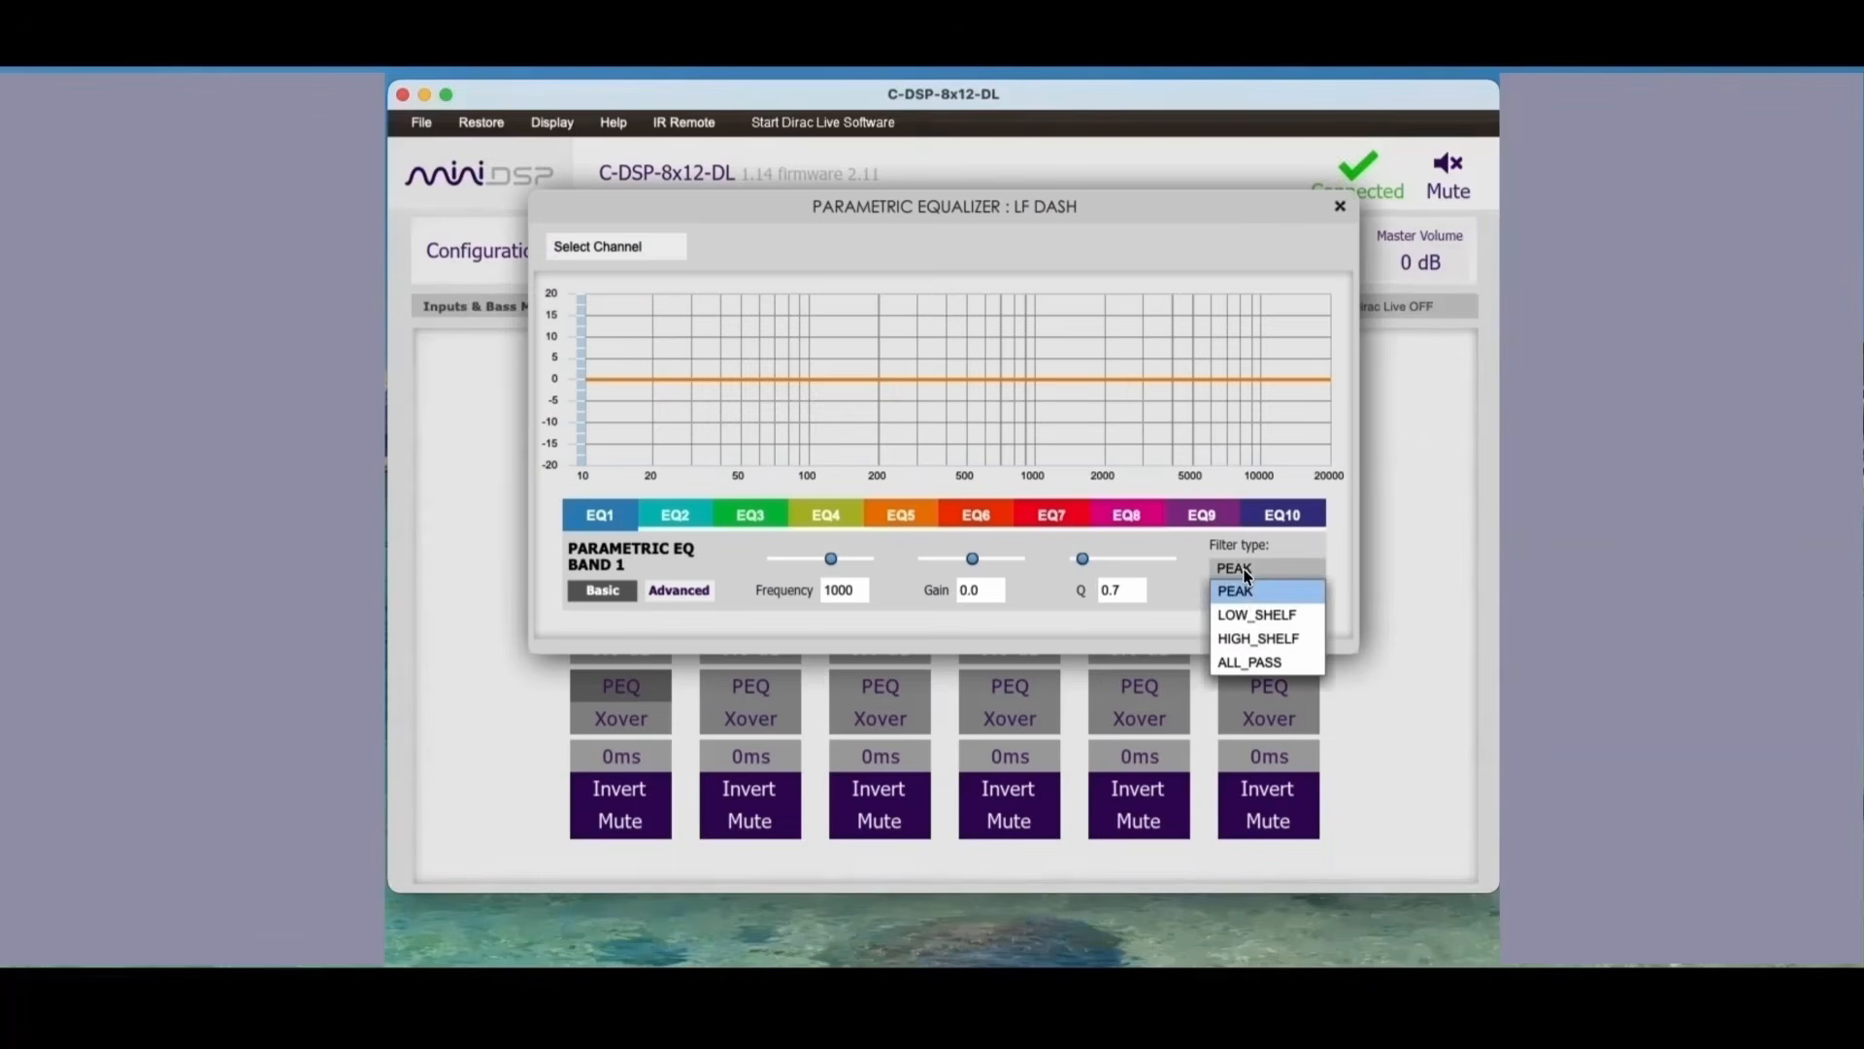
left_click(1250, 662)
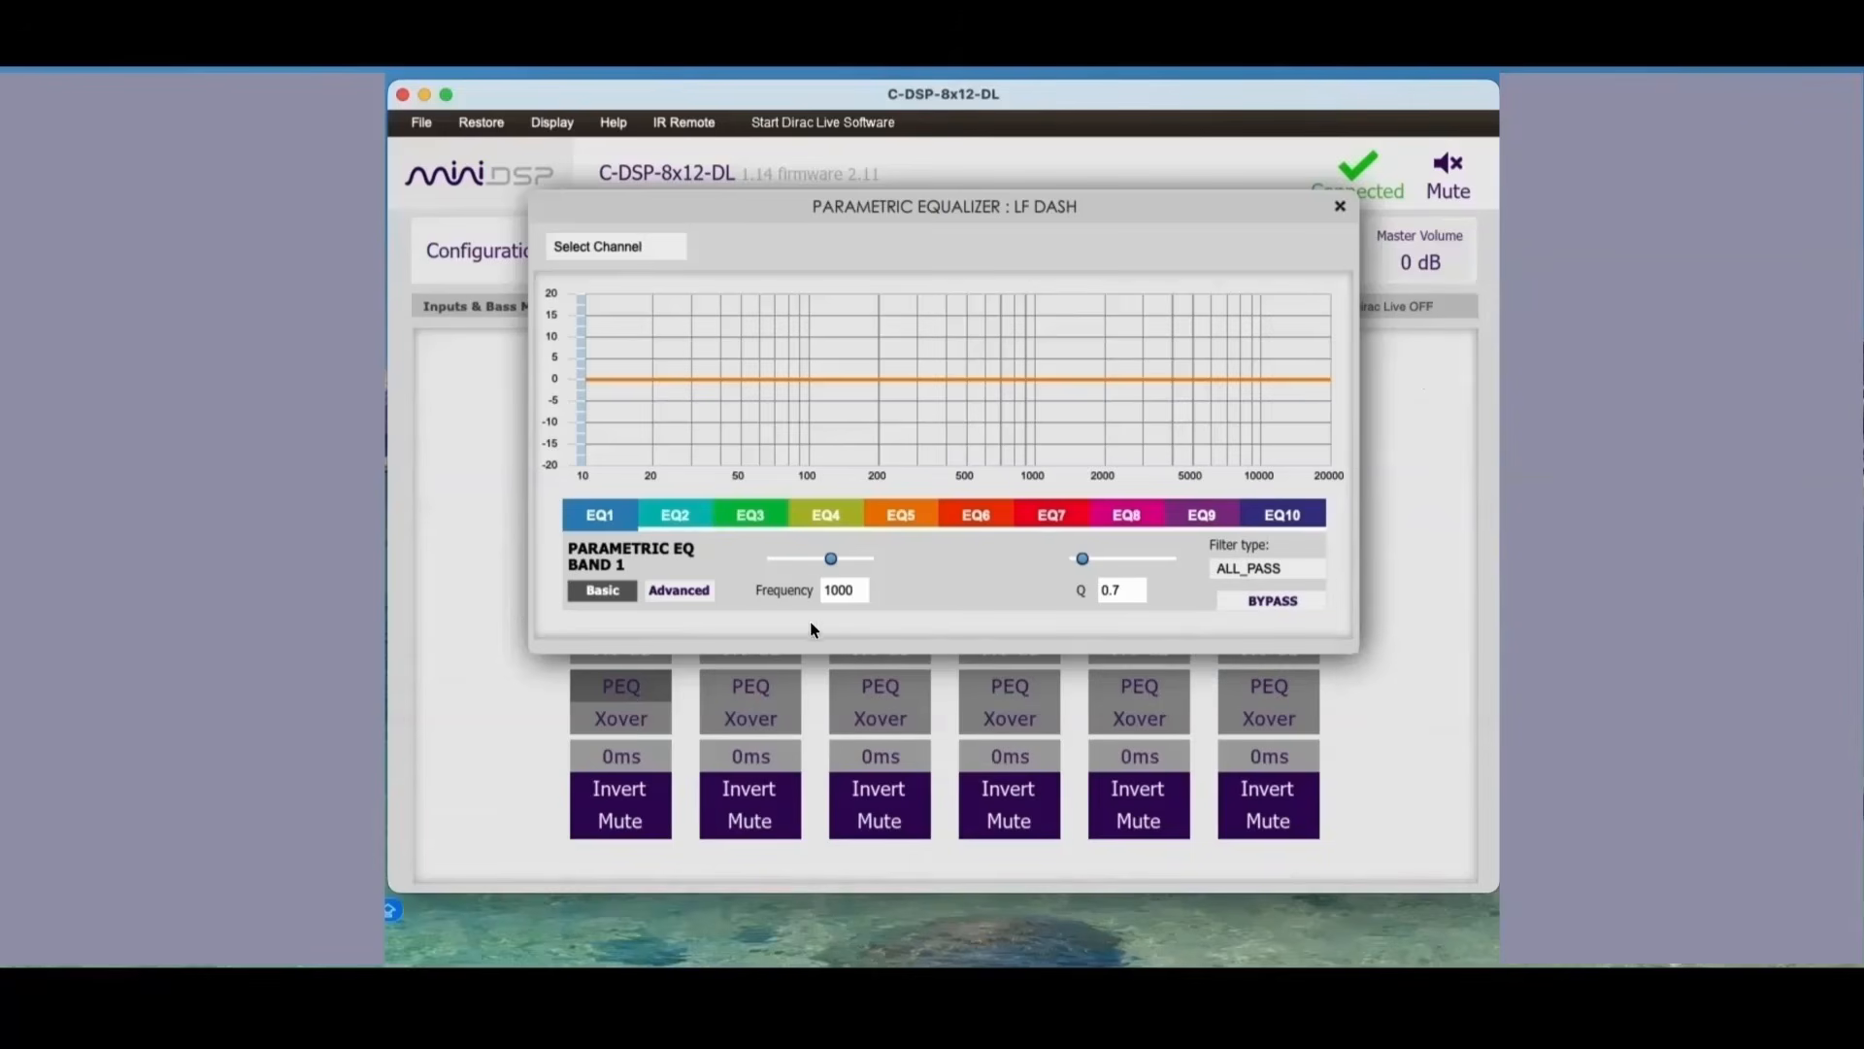
double_click(847, 592)
left_click(1339, 207)
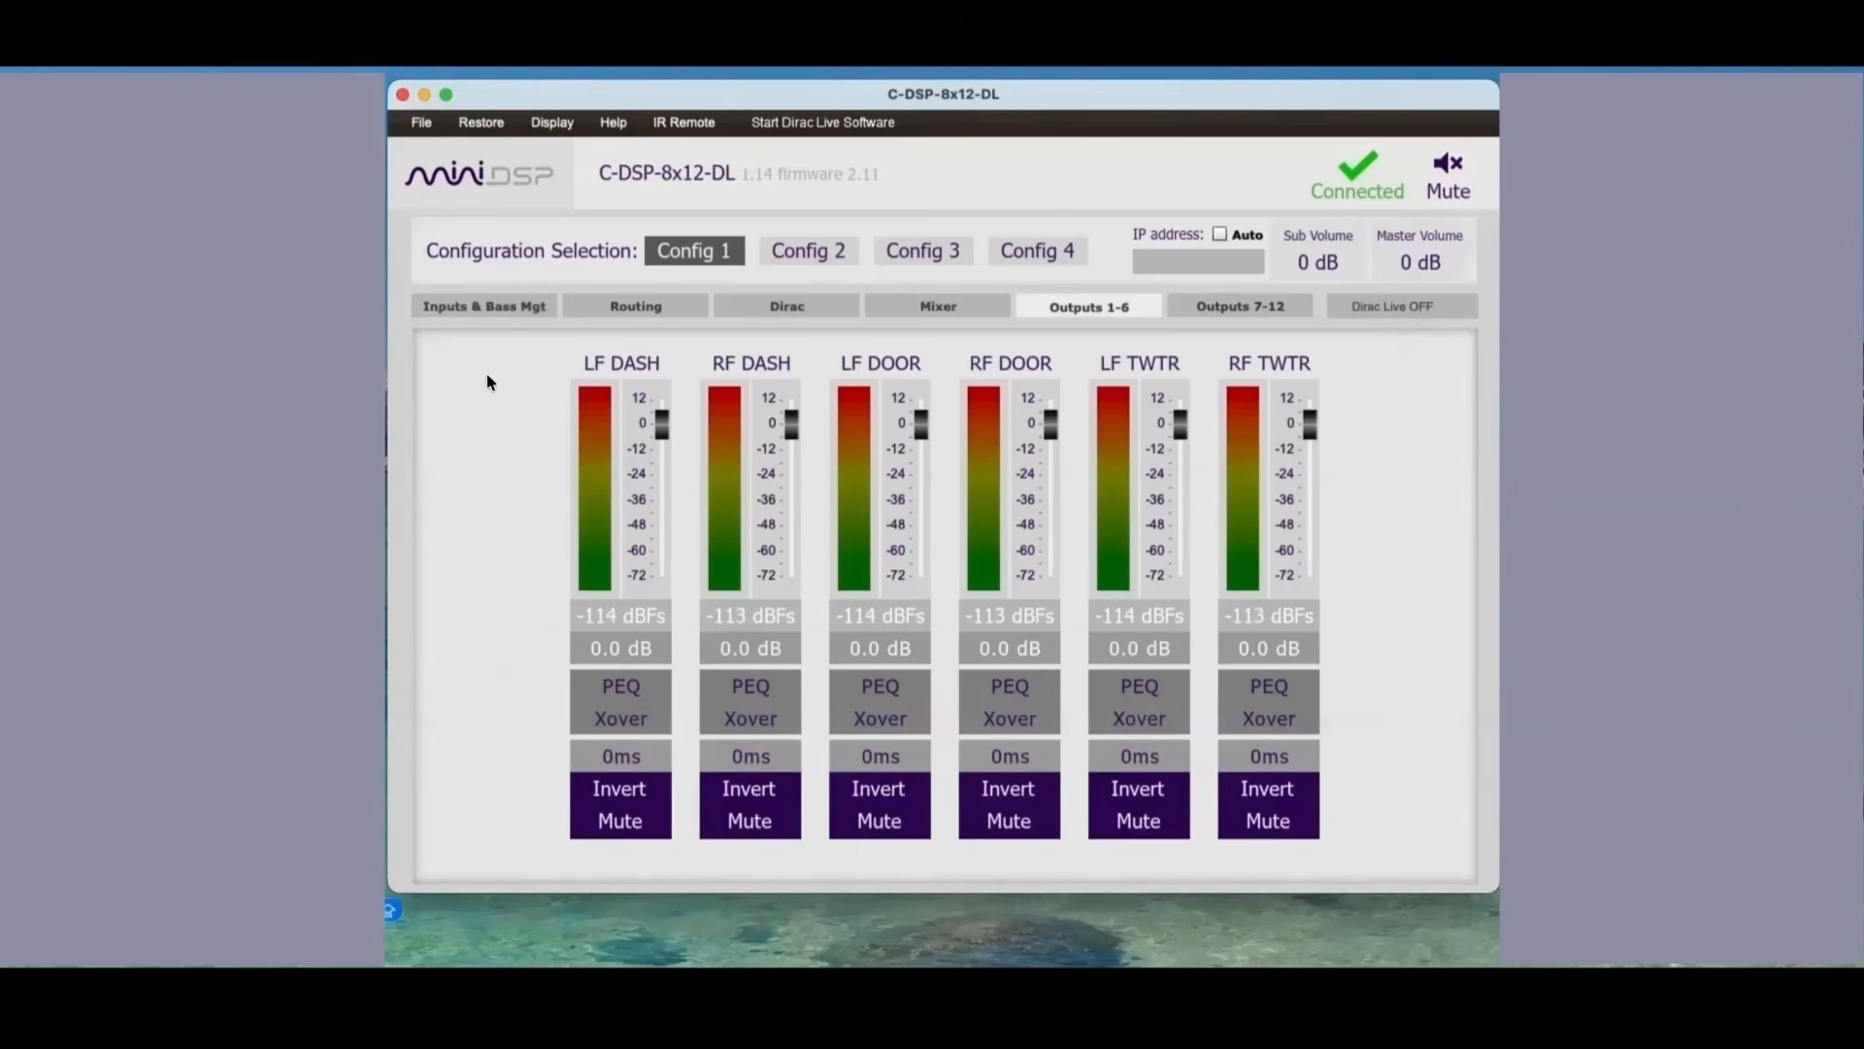
Step: Load the saved configuration PRE-DIRAC-70-200-2500-APF.xml into the current slot and dismiss the synchronization message
left_click(421, 123)
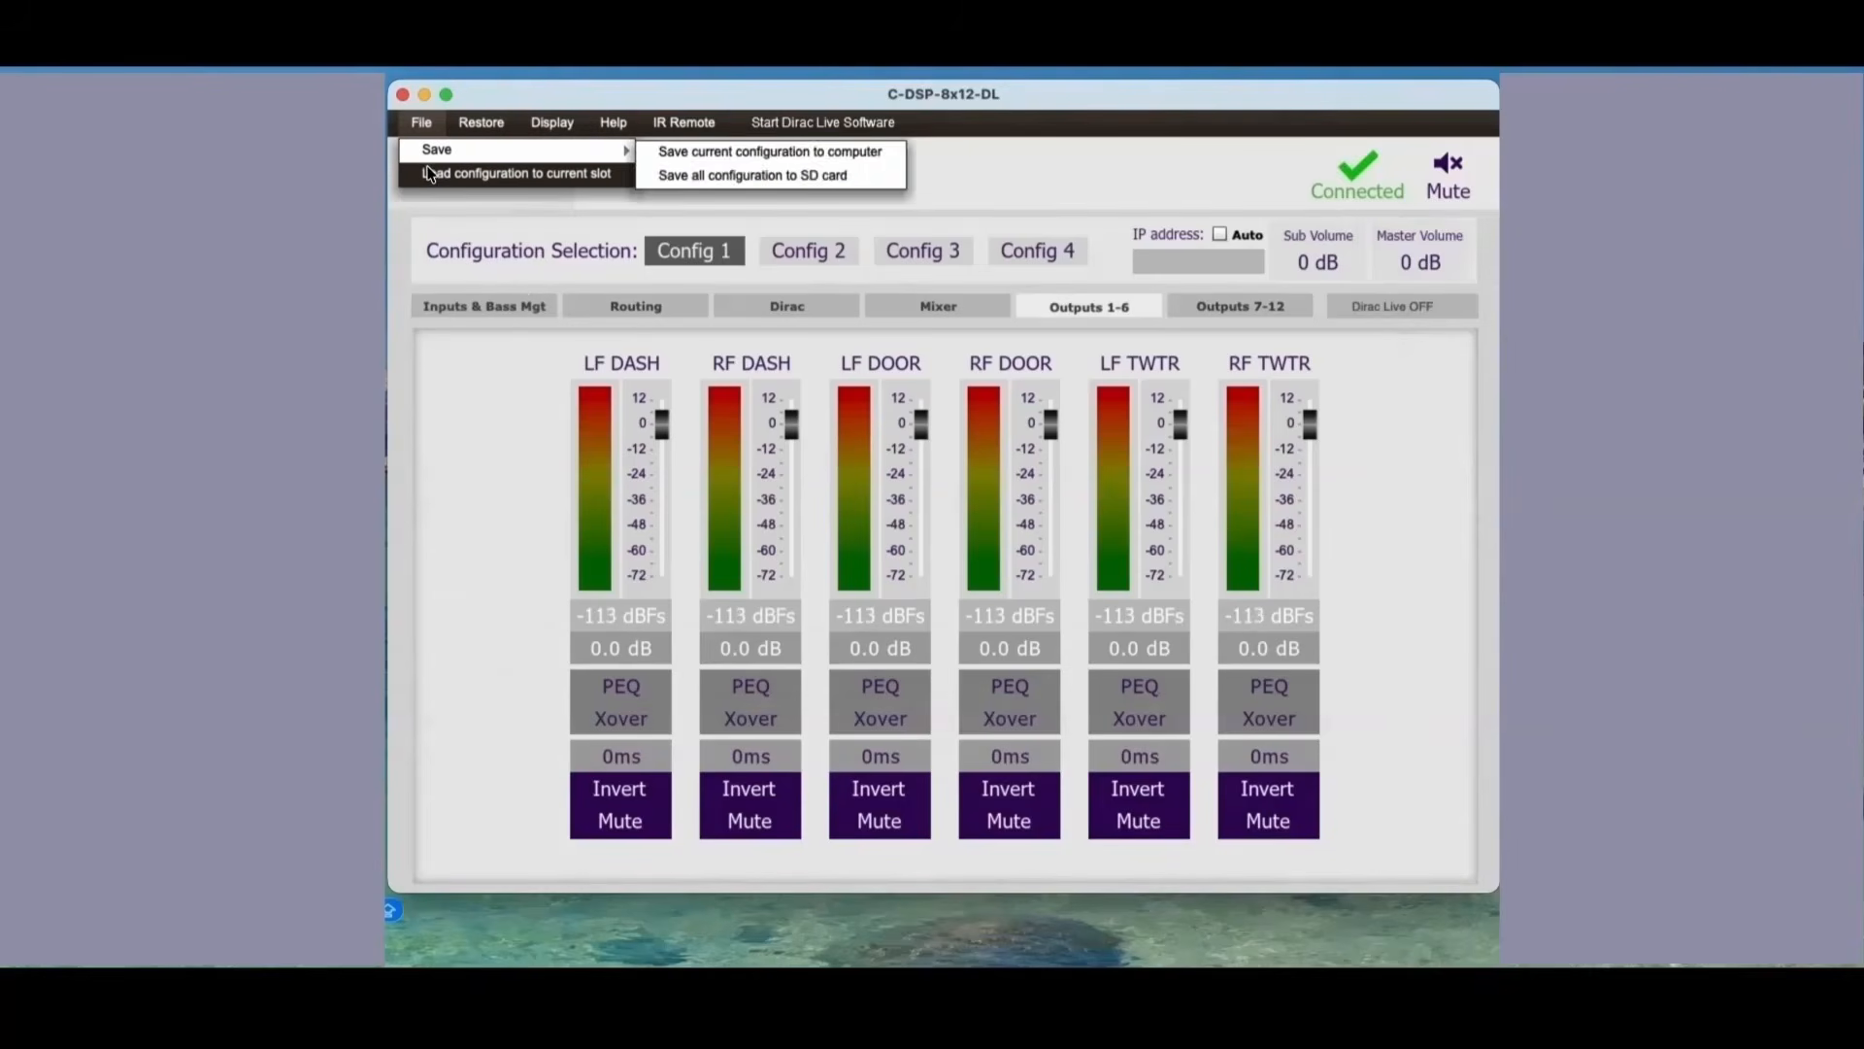
left_click(430, 174)
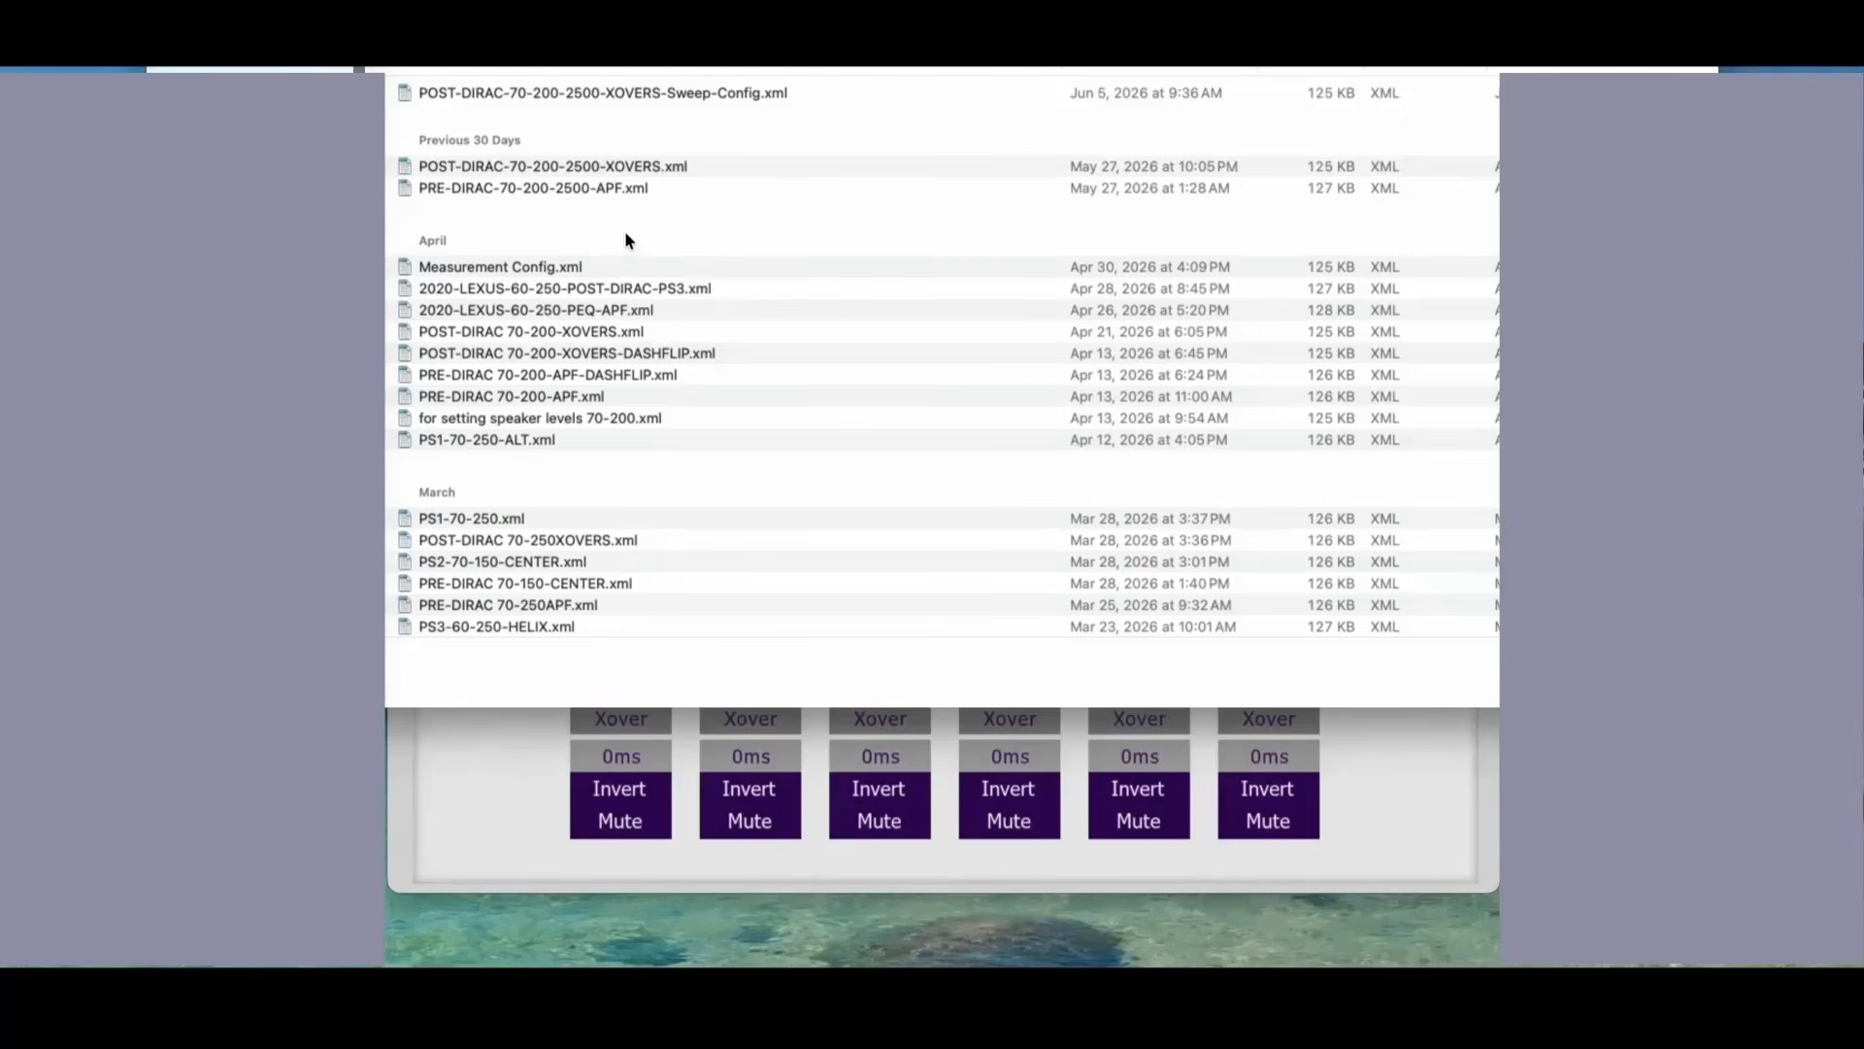
double_click(582, 188)
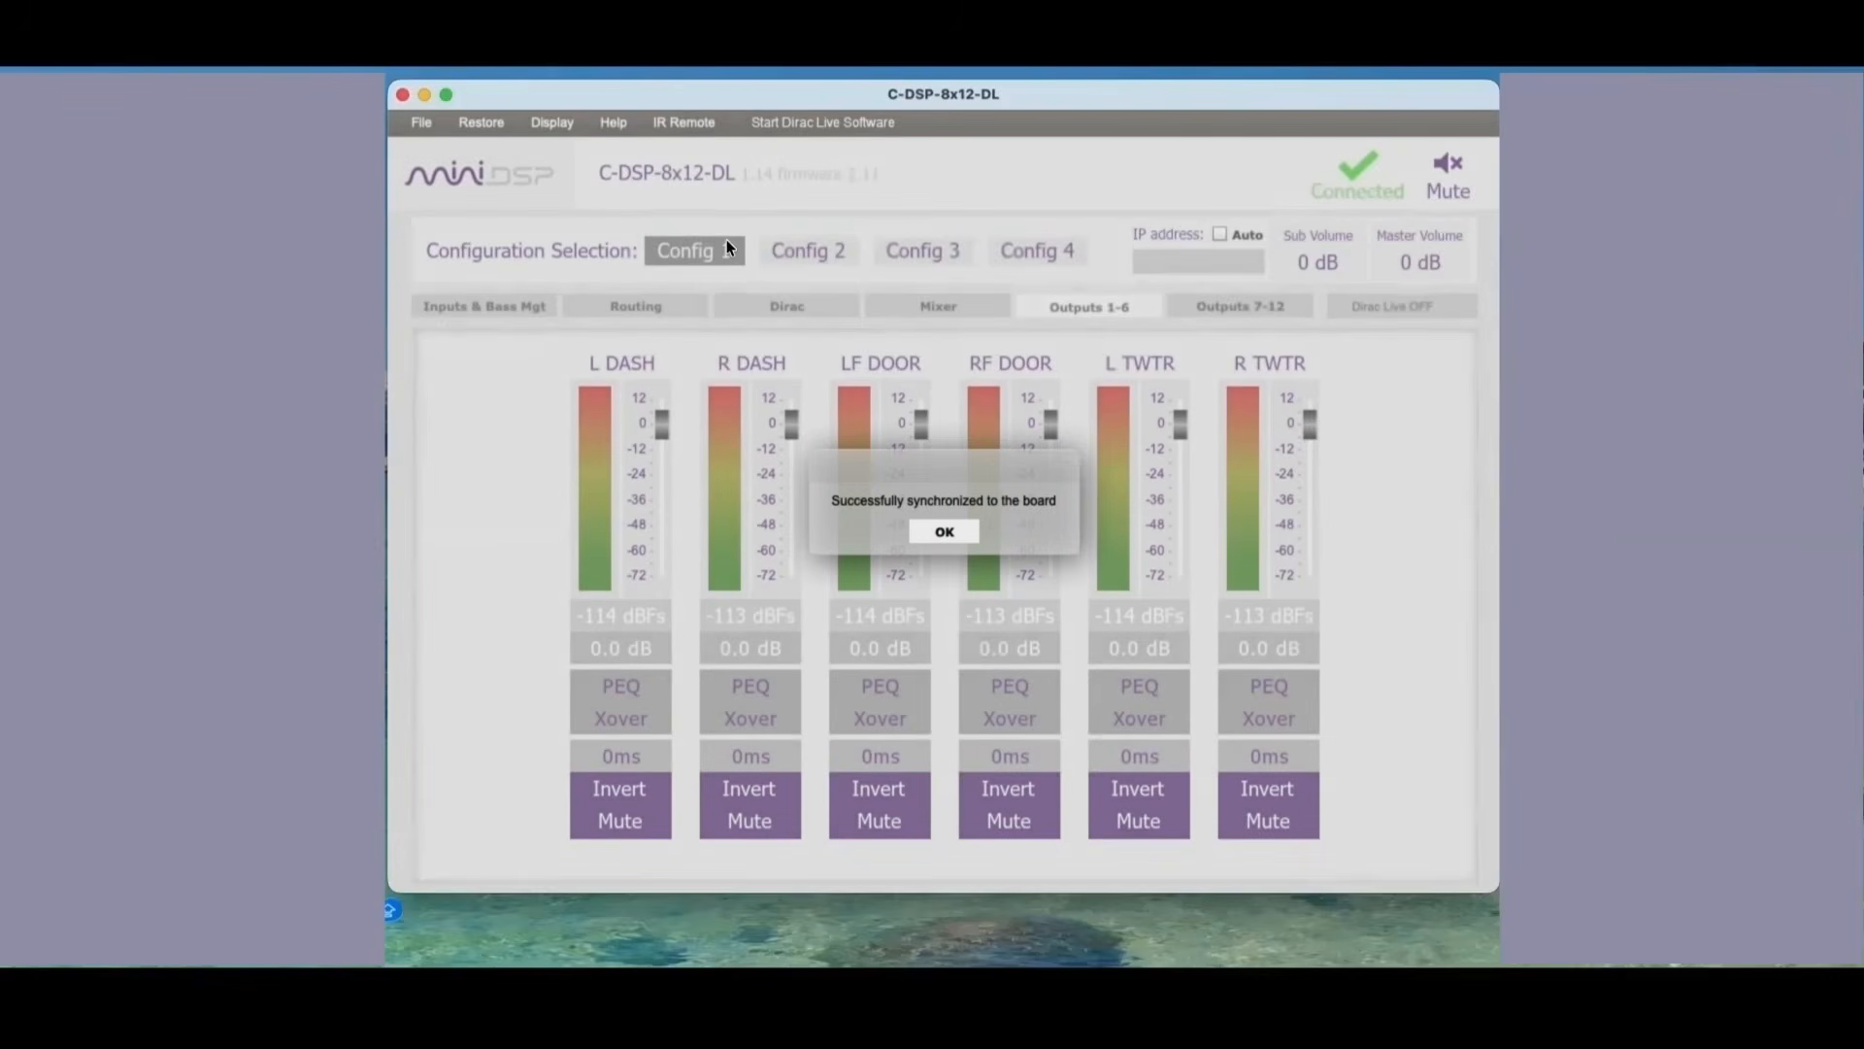
left_click(942, 532)
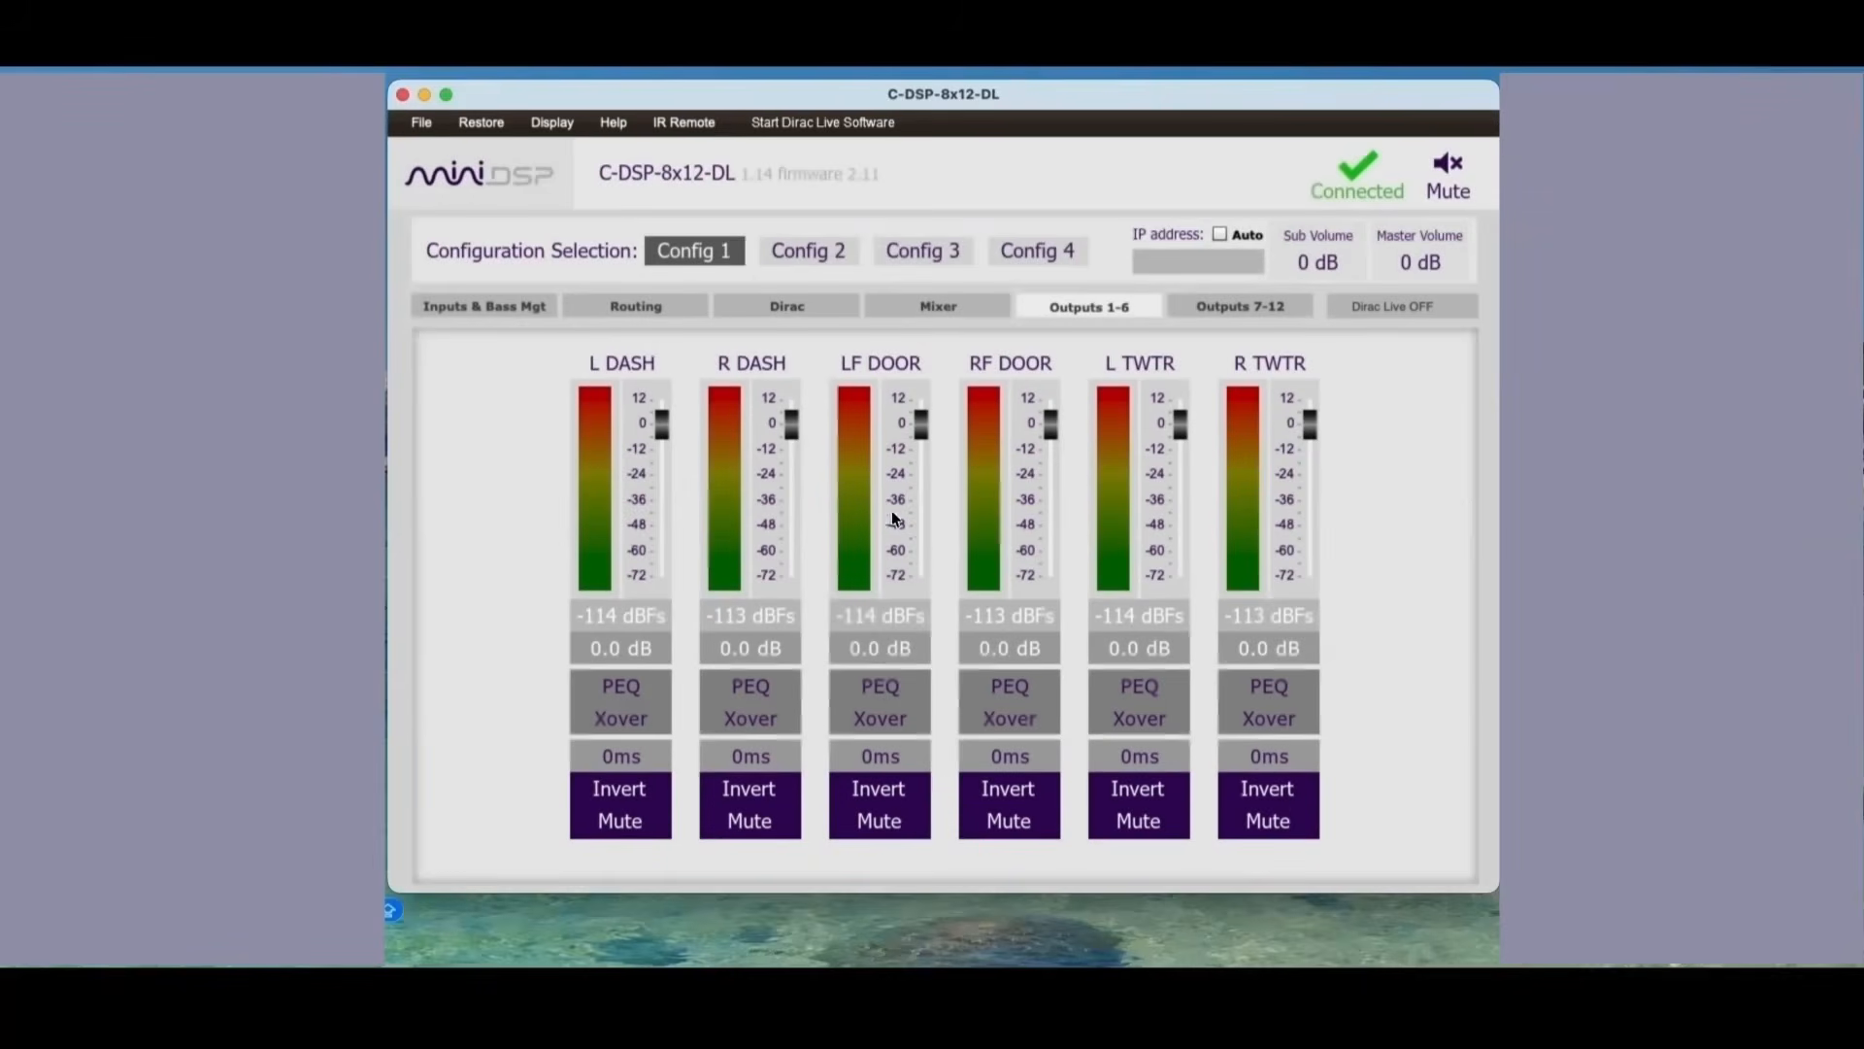
Step: Review the loaded configuration's TOS-L and TOS-R high-pass and low-pass filters, routing matrix and Dirac channels
left_click(486, 309)
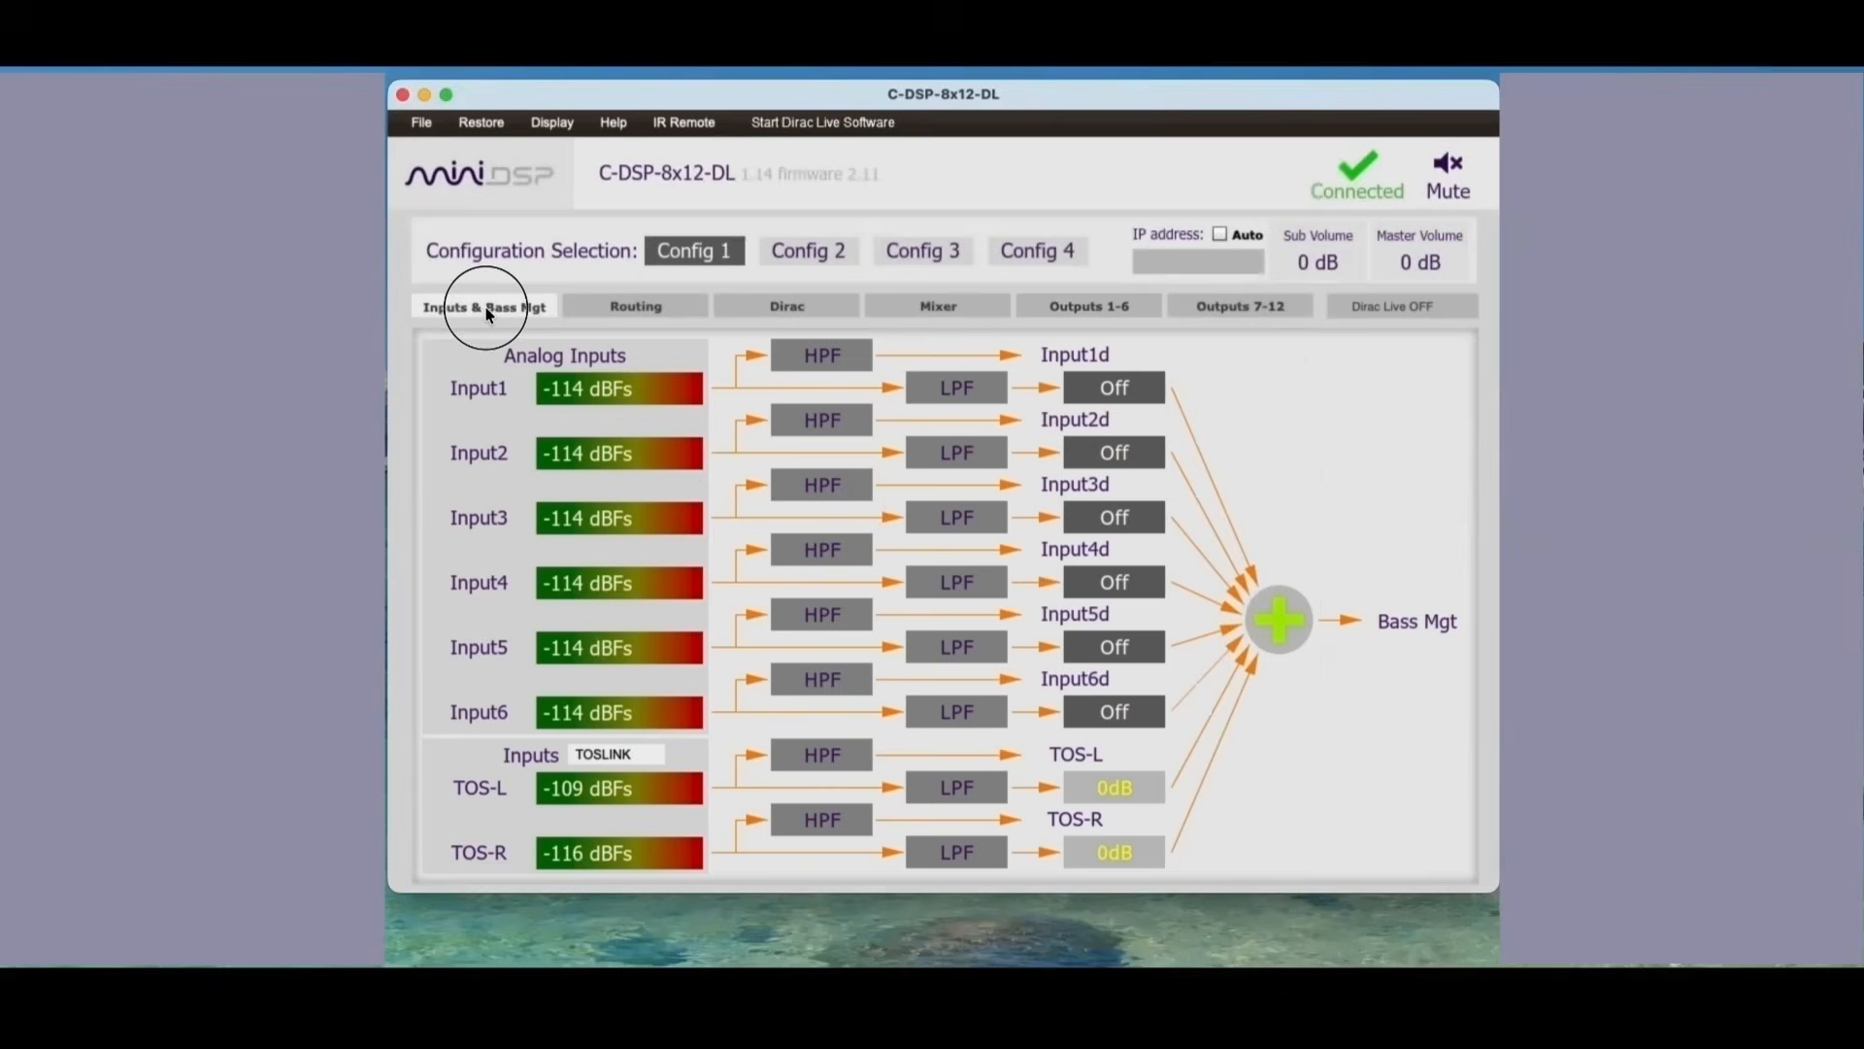
left_click(820, 754)
left_click(940, 794)
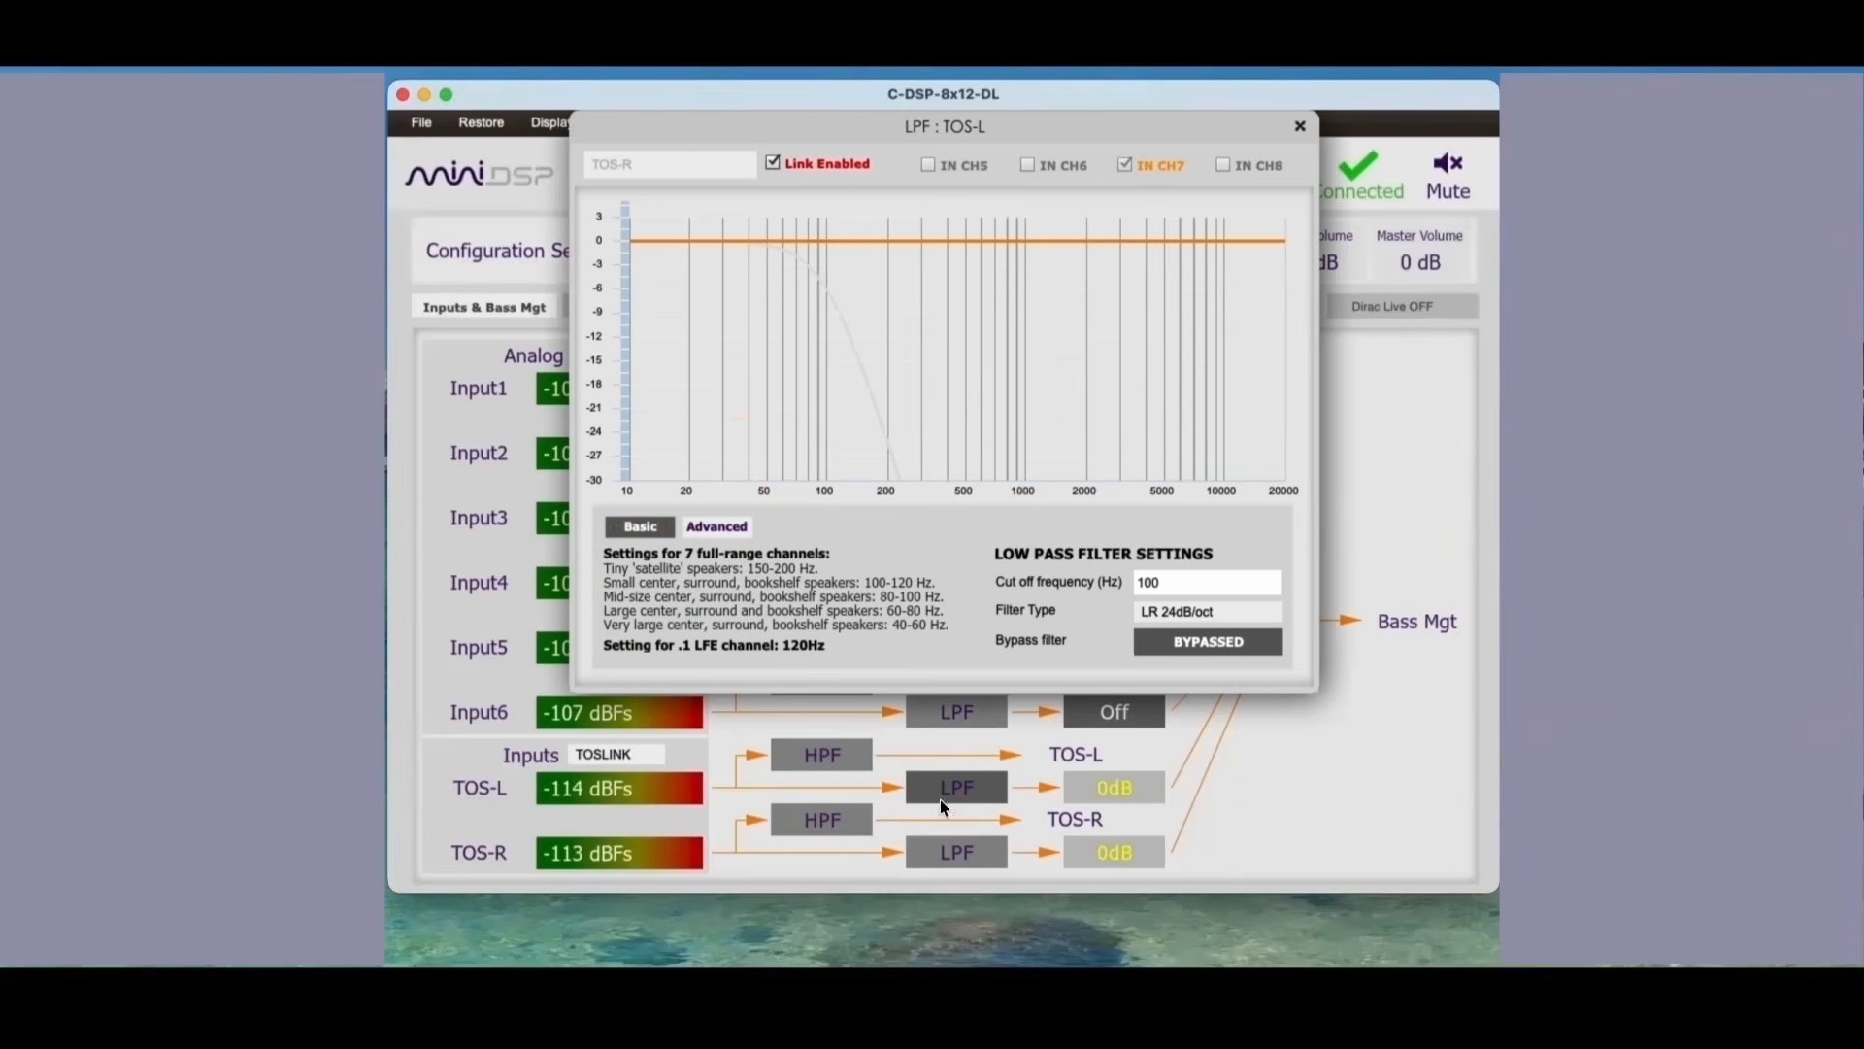
left_click(953, 850)
left_click(840, 822)
left_click(826, 757)
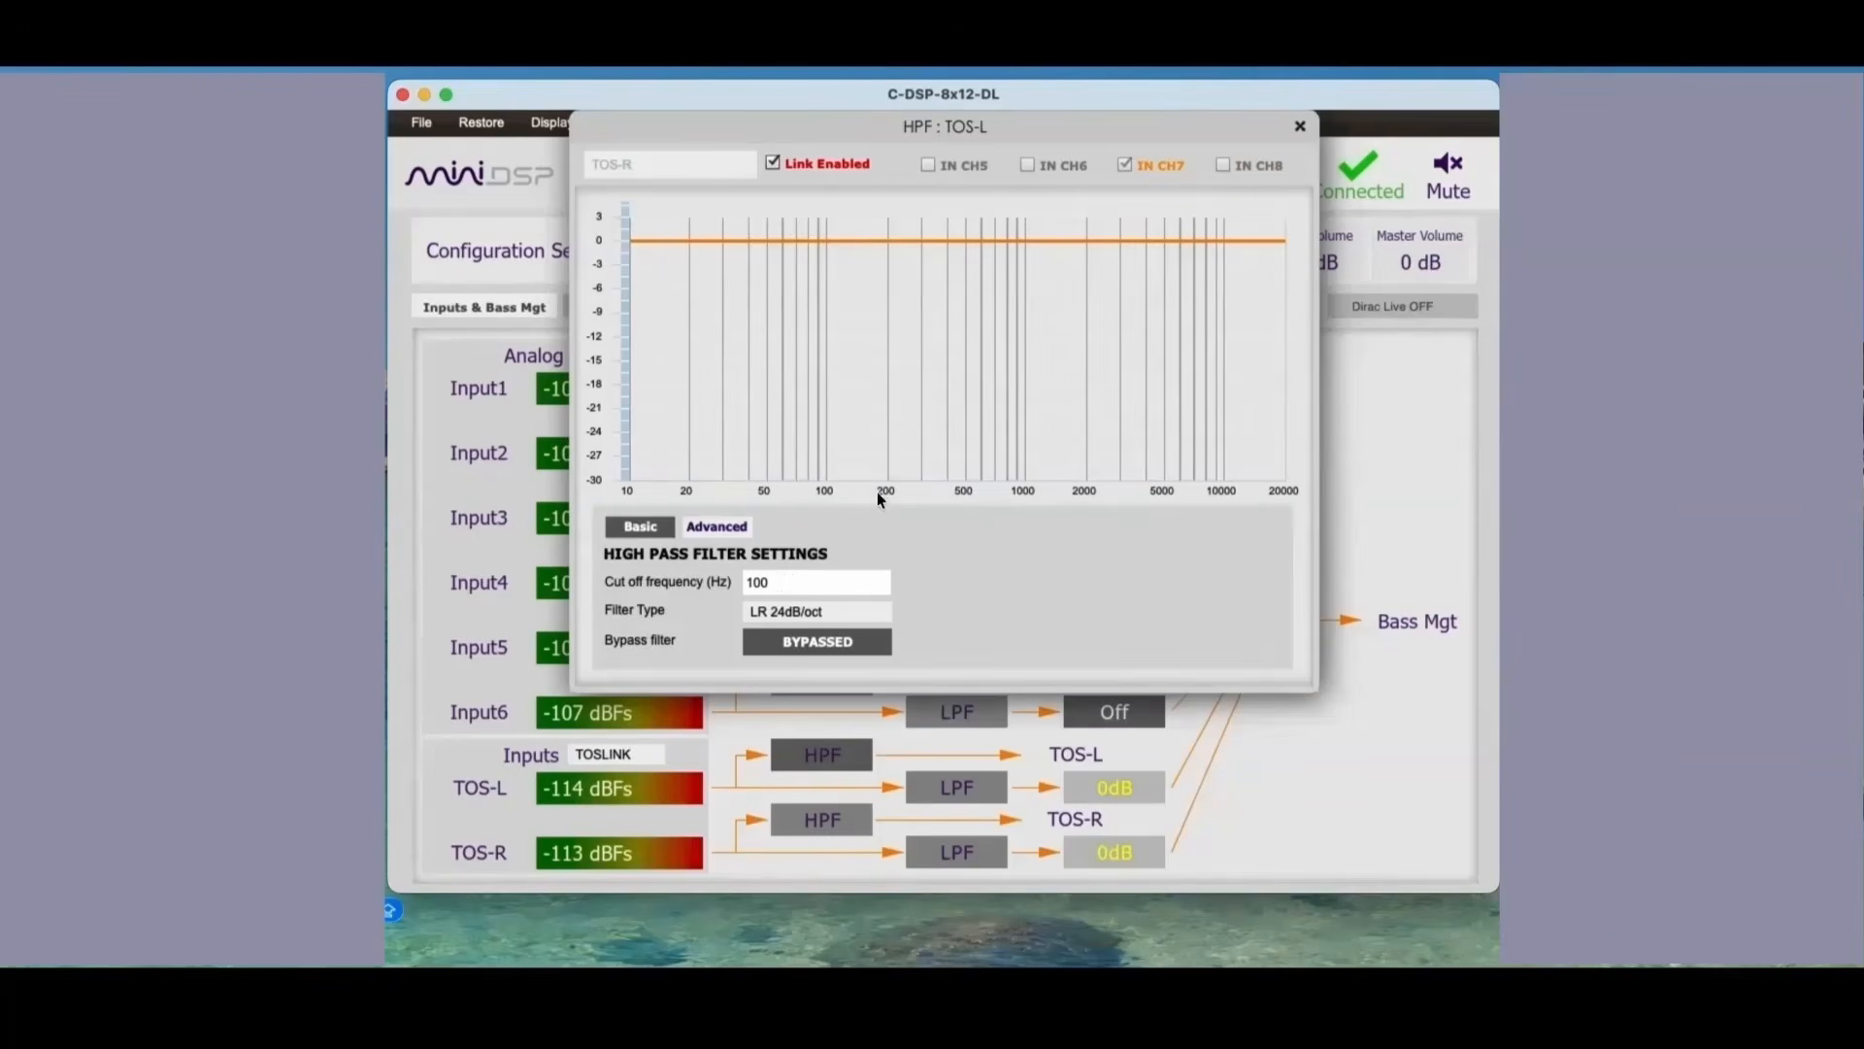
left_click(1299, 127)
left_click(640, 305)
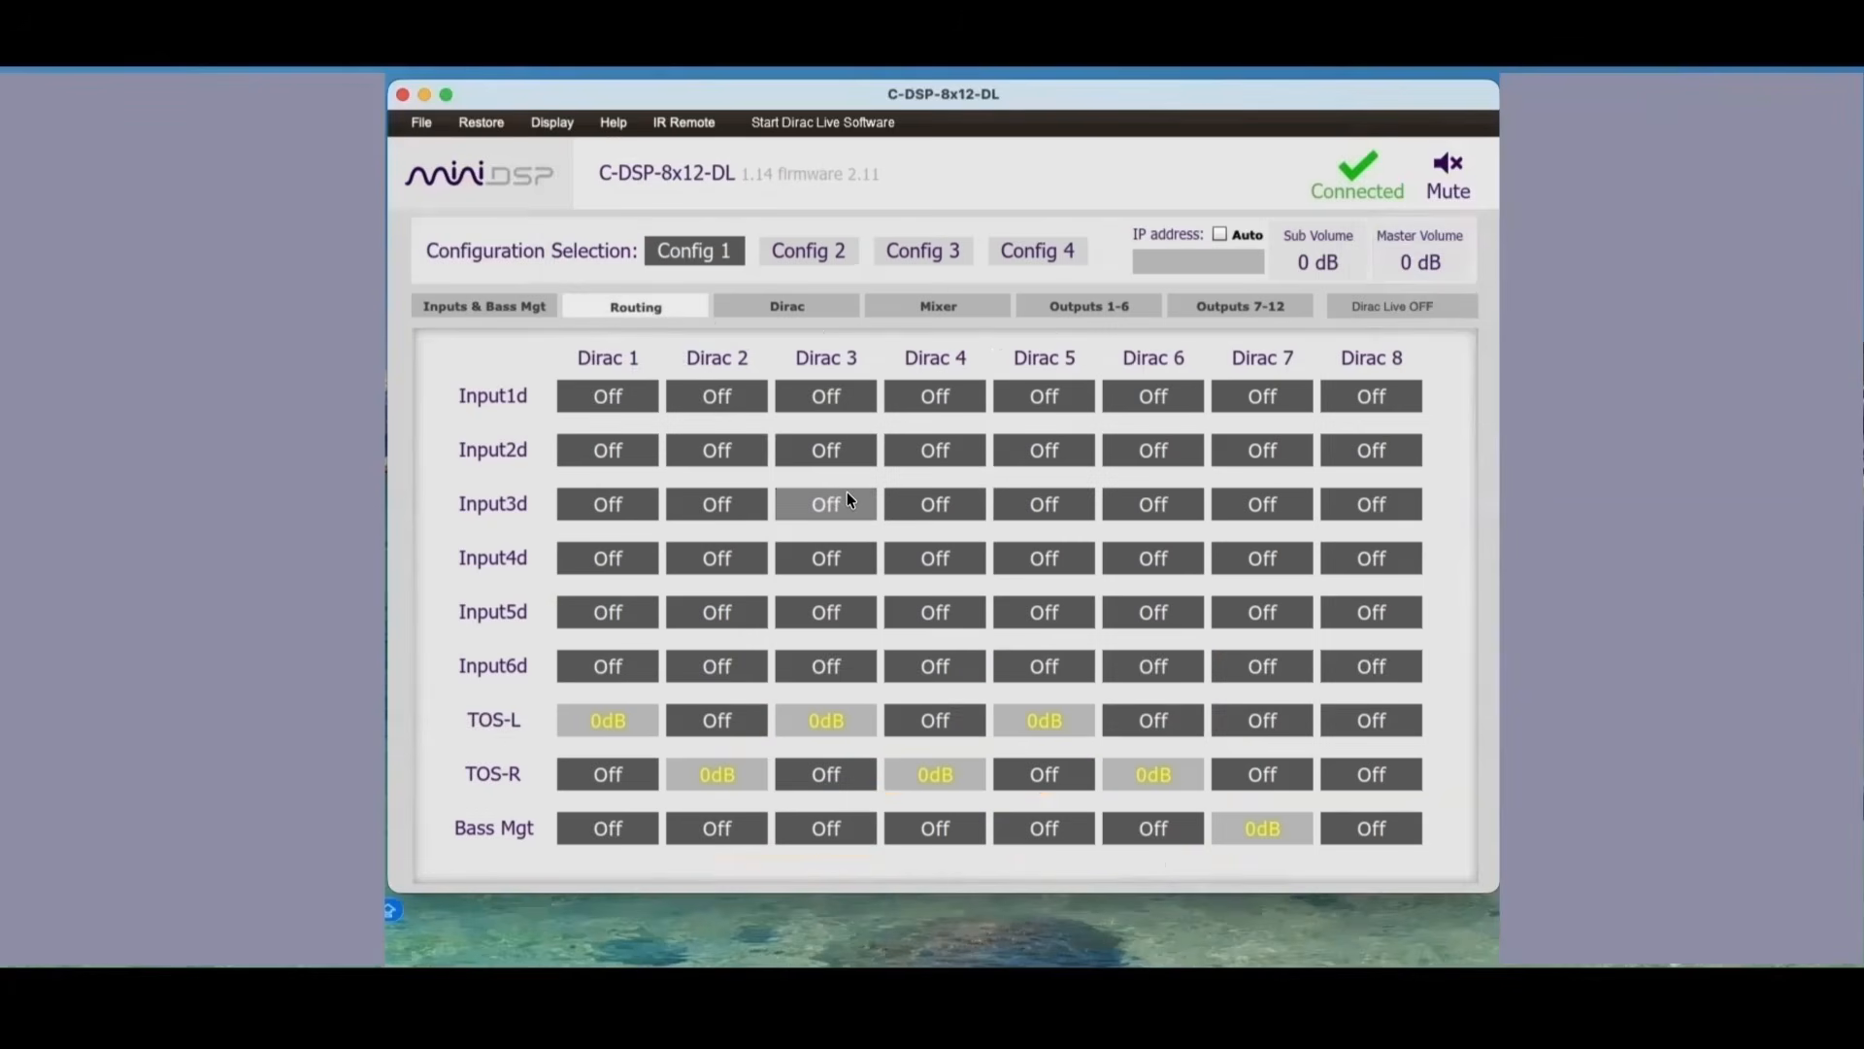
left_click(814, 311)
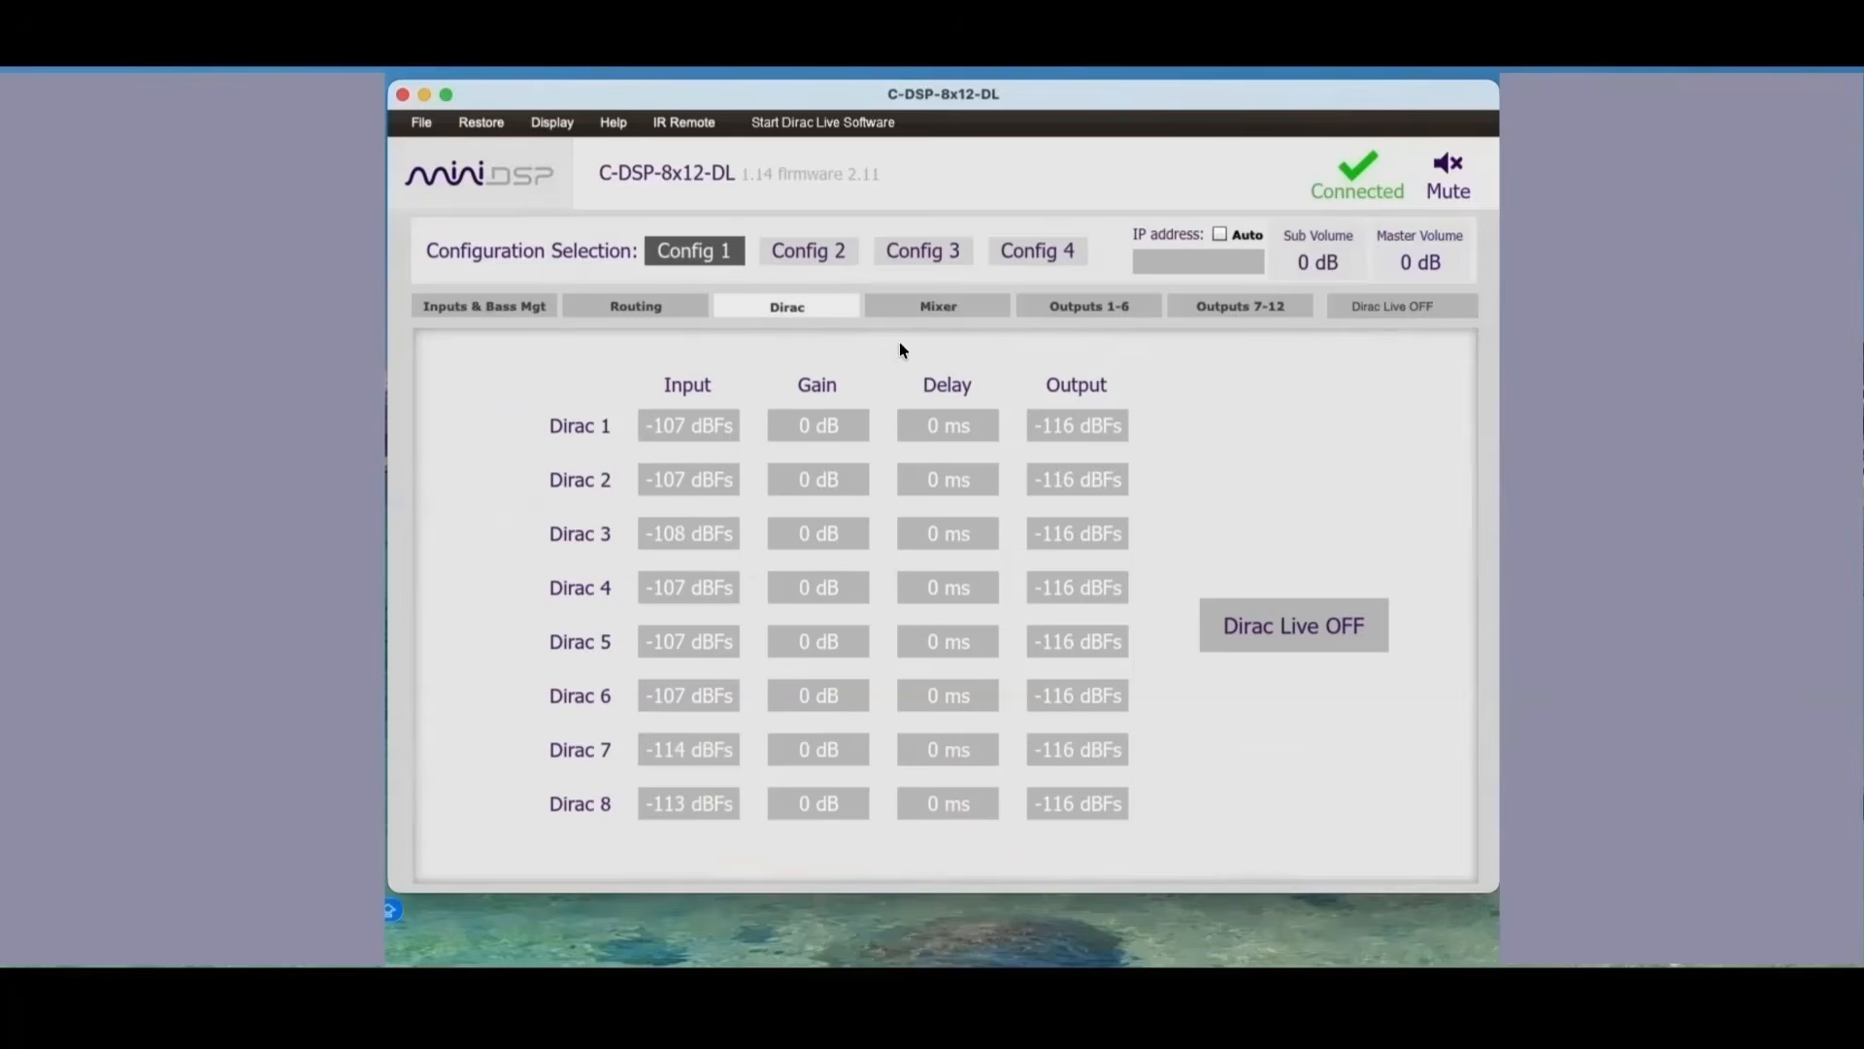
Step: Review the mixer matrix and the output crossovers from L DASH through R TWTR
left_click(932, 306)
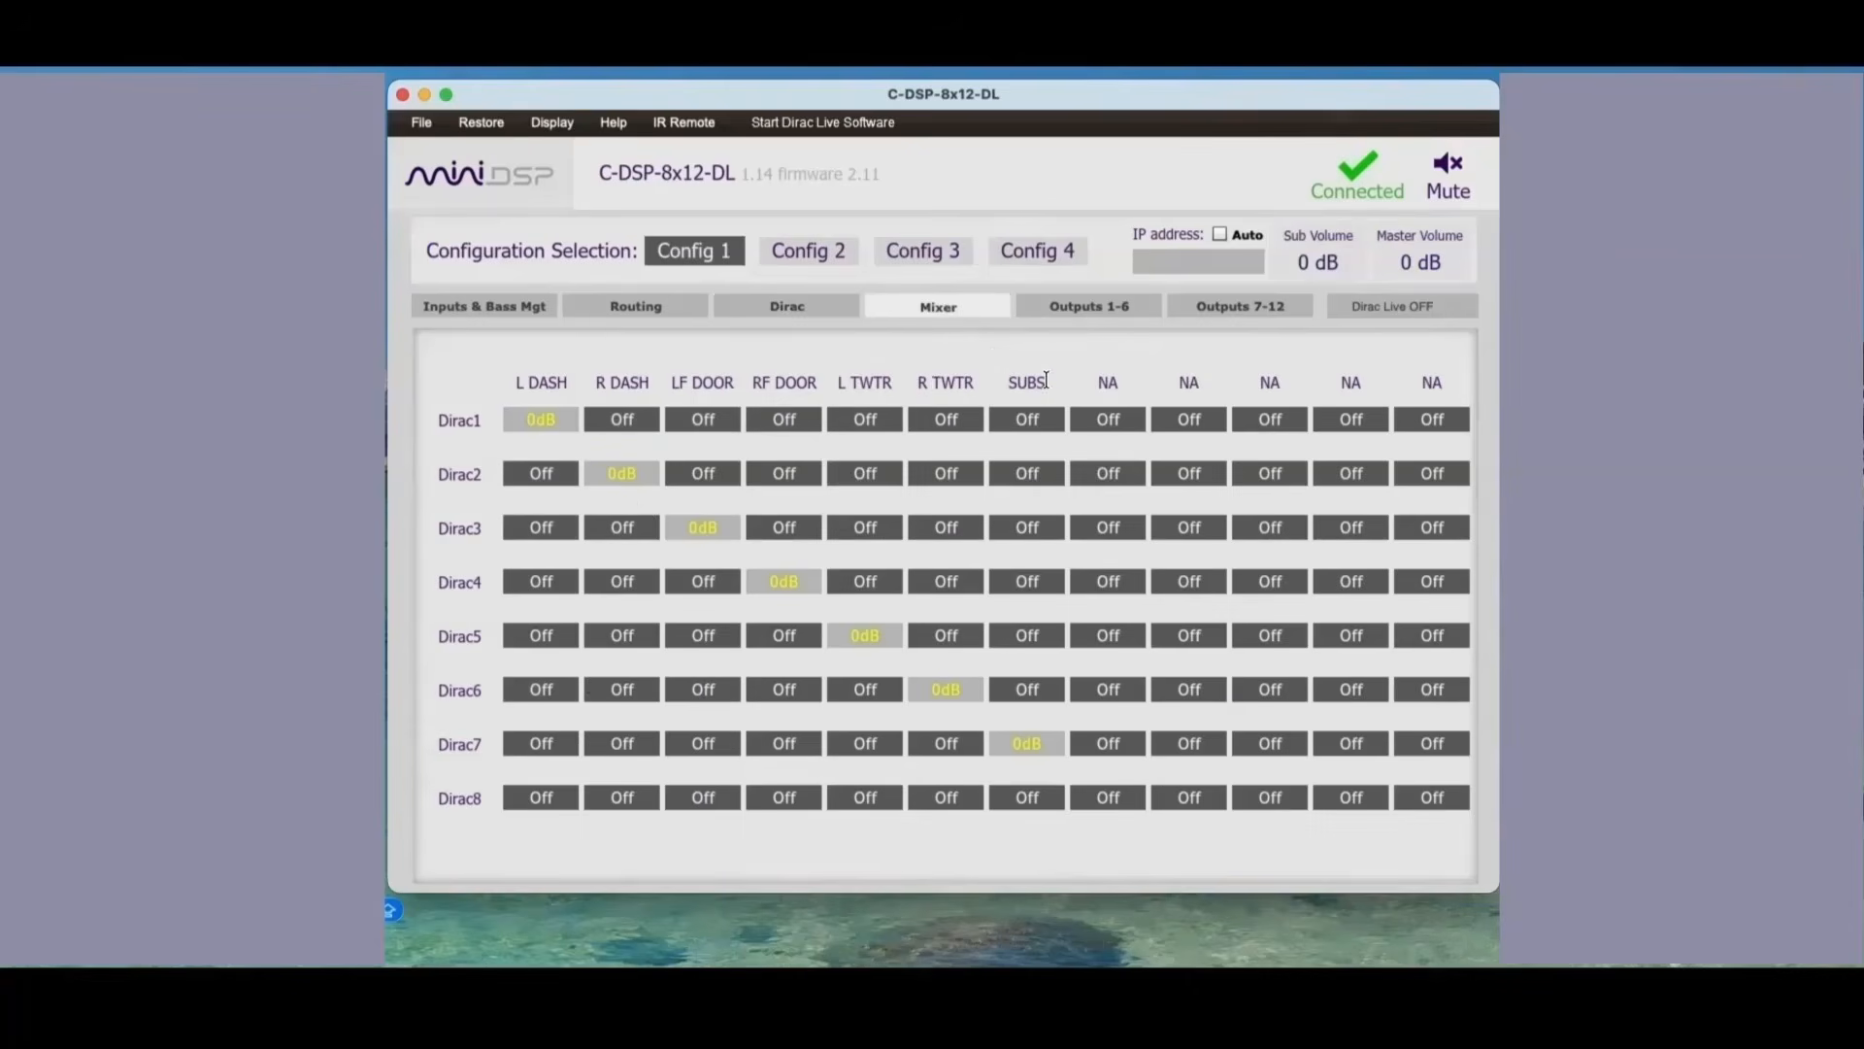
left_click(1075, 305)
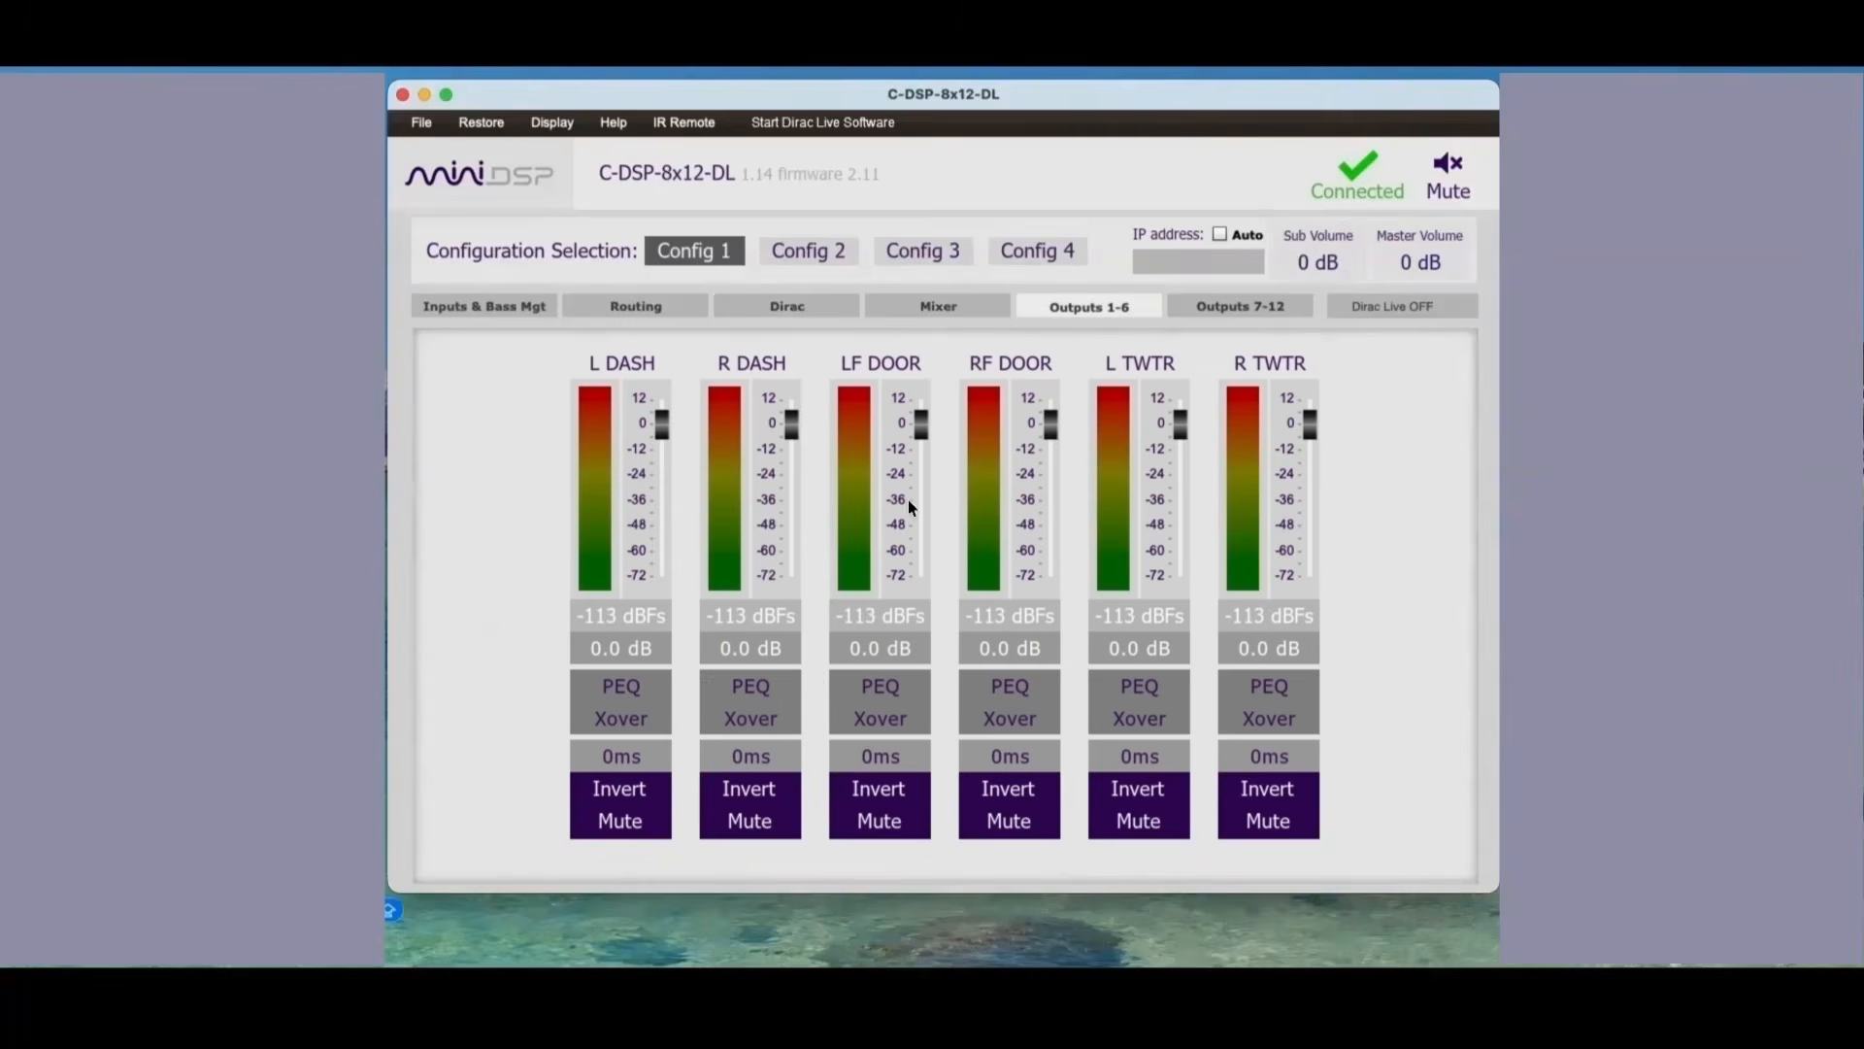
left_click(639, 717)
left_click(726, 718)
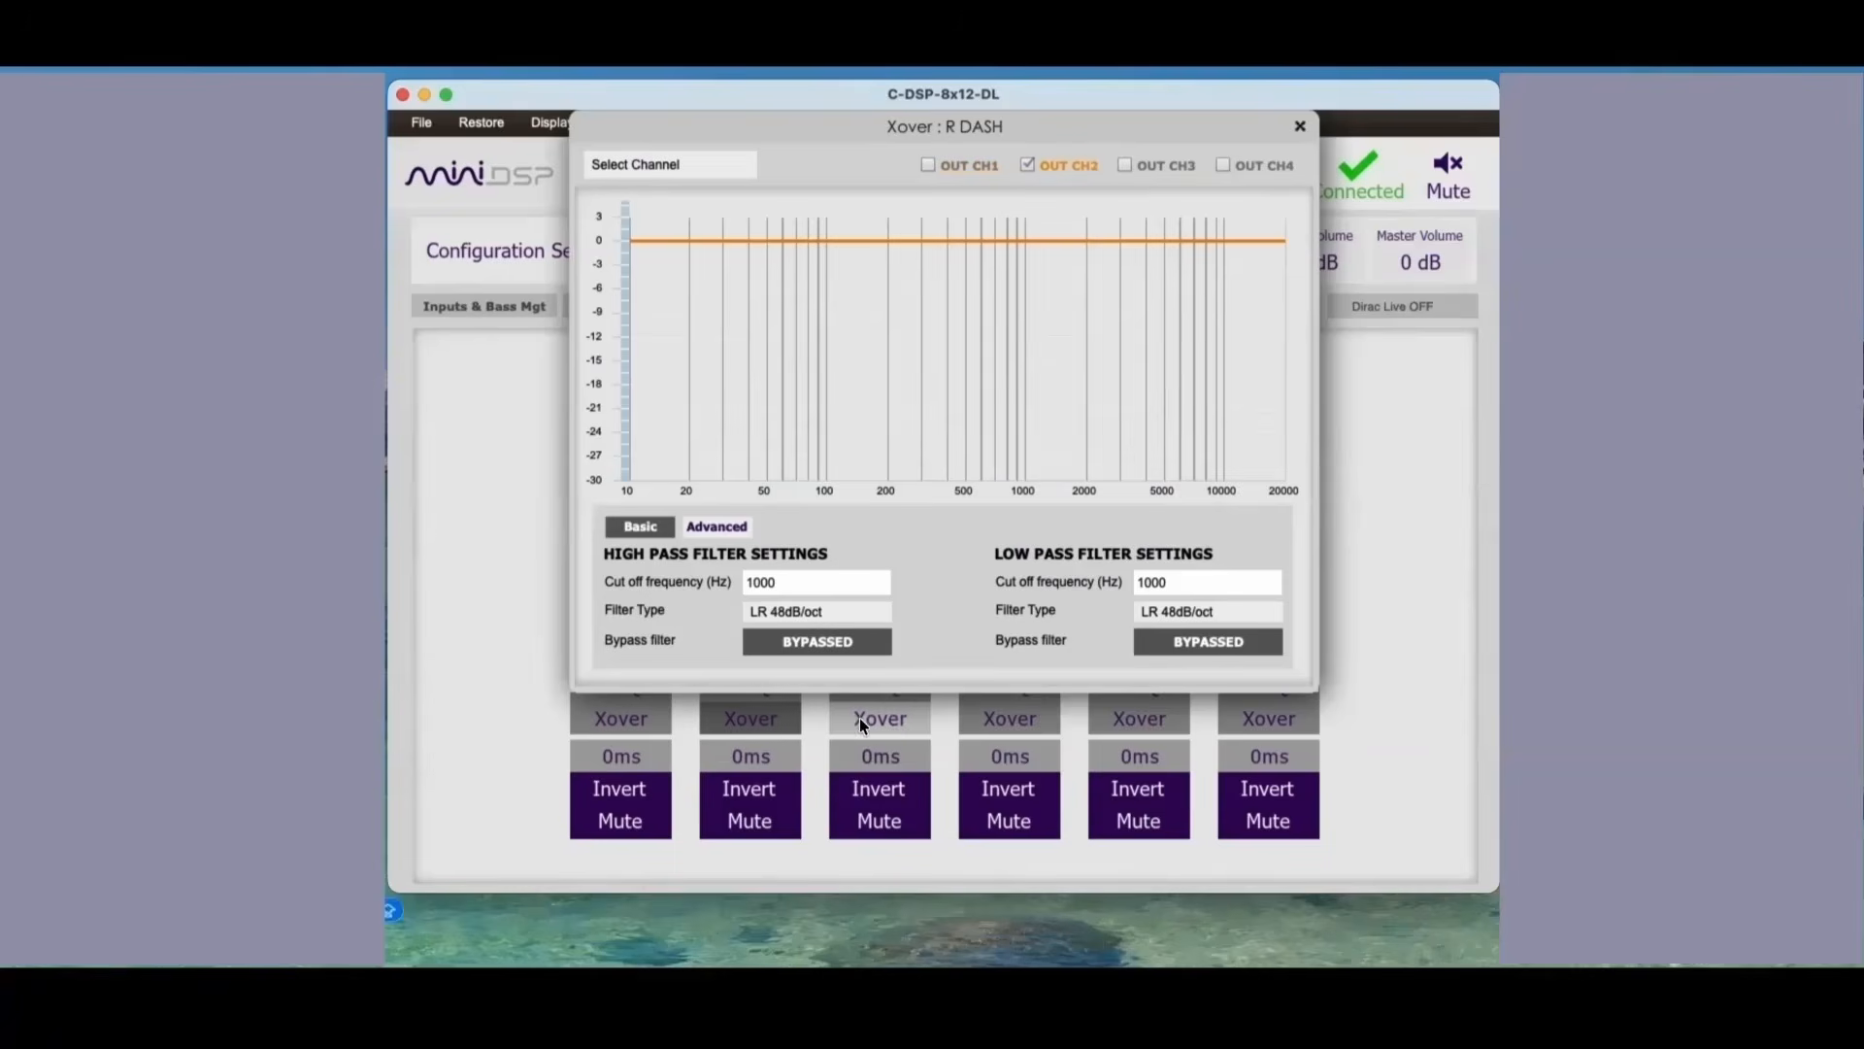
left_click(880, 719)
left_click(1023, 717)
left_click(1127, 716)
left_click(1235, 716)
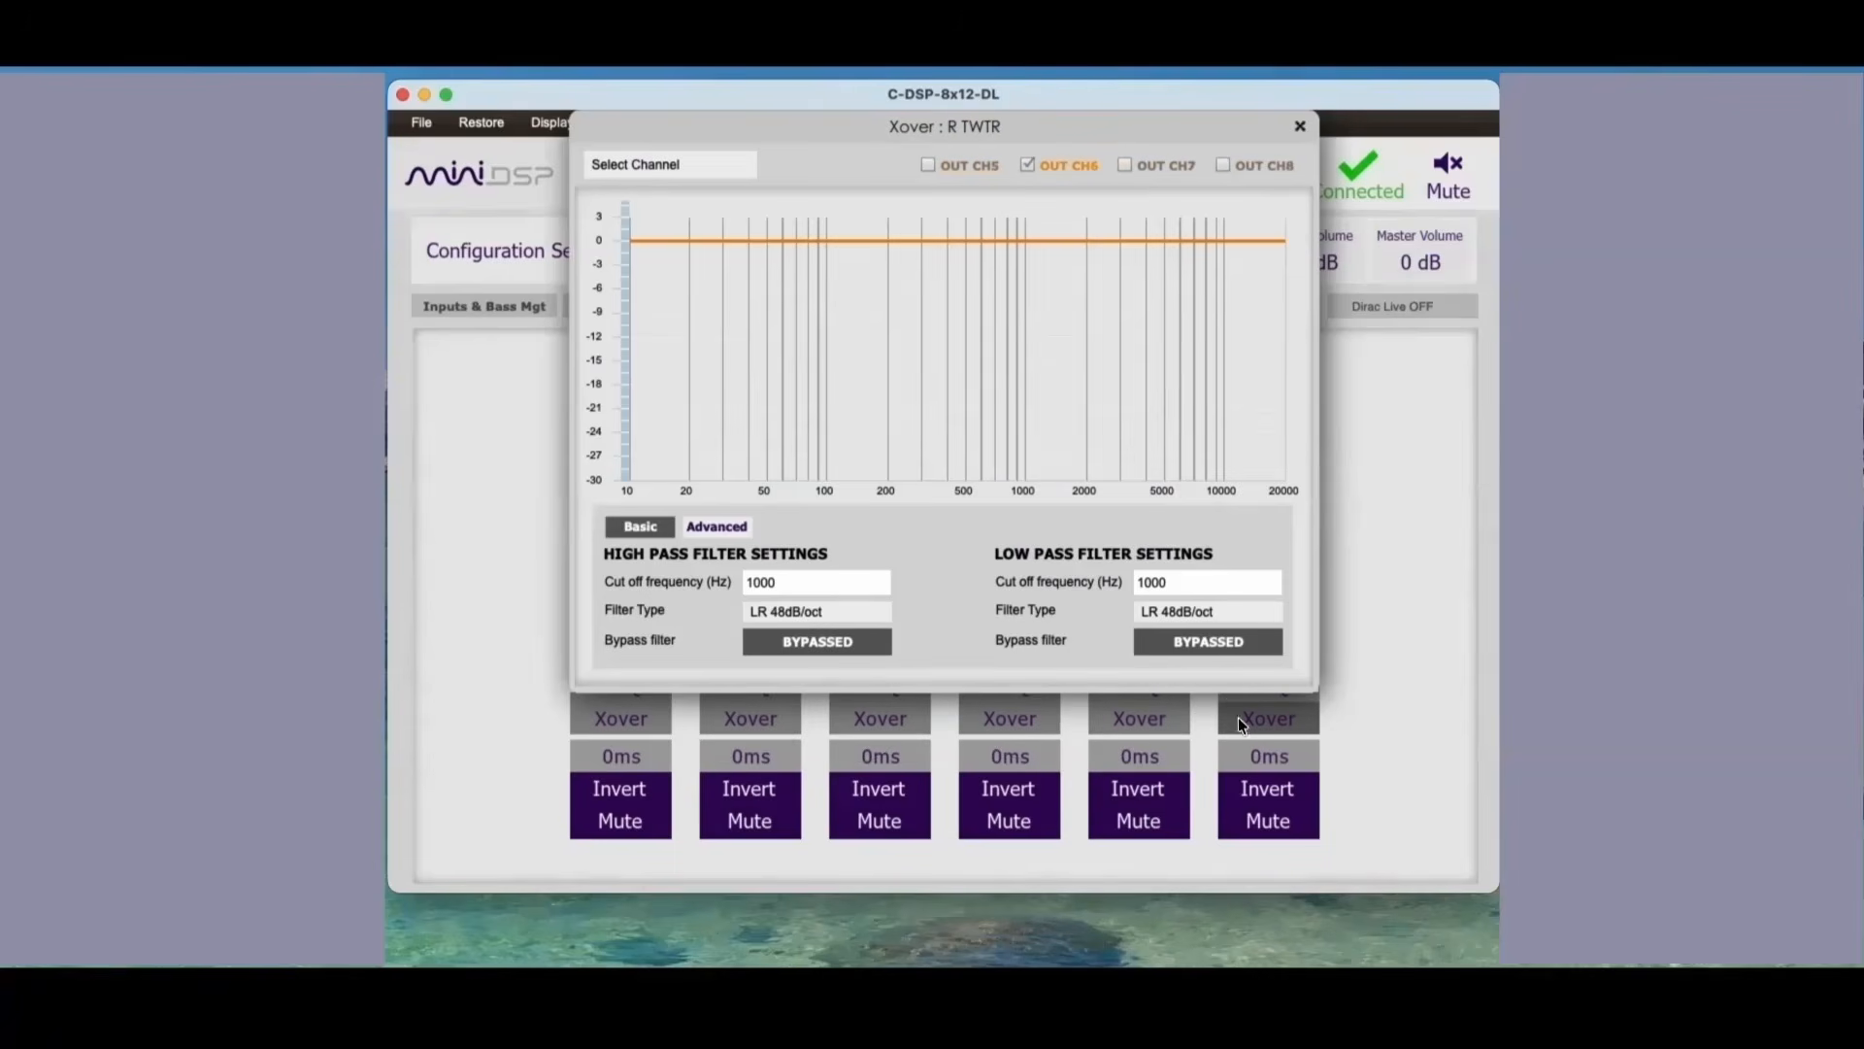
left_click(1298, 123)
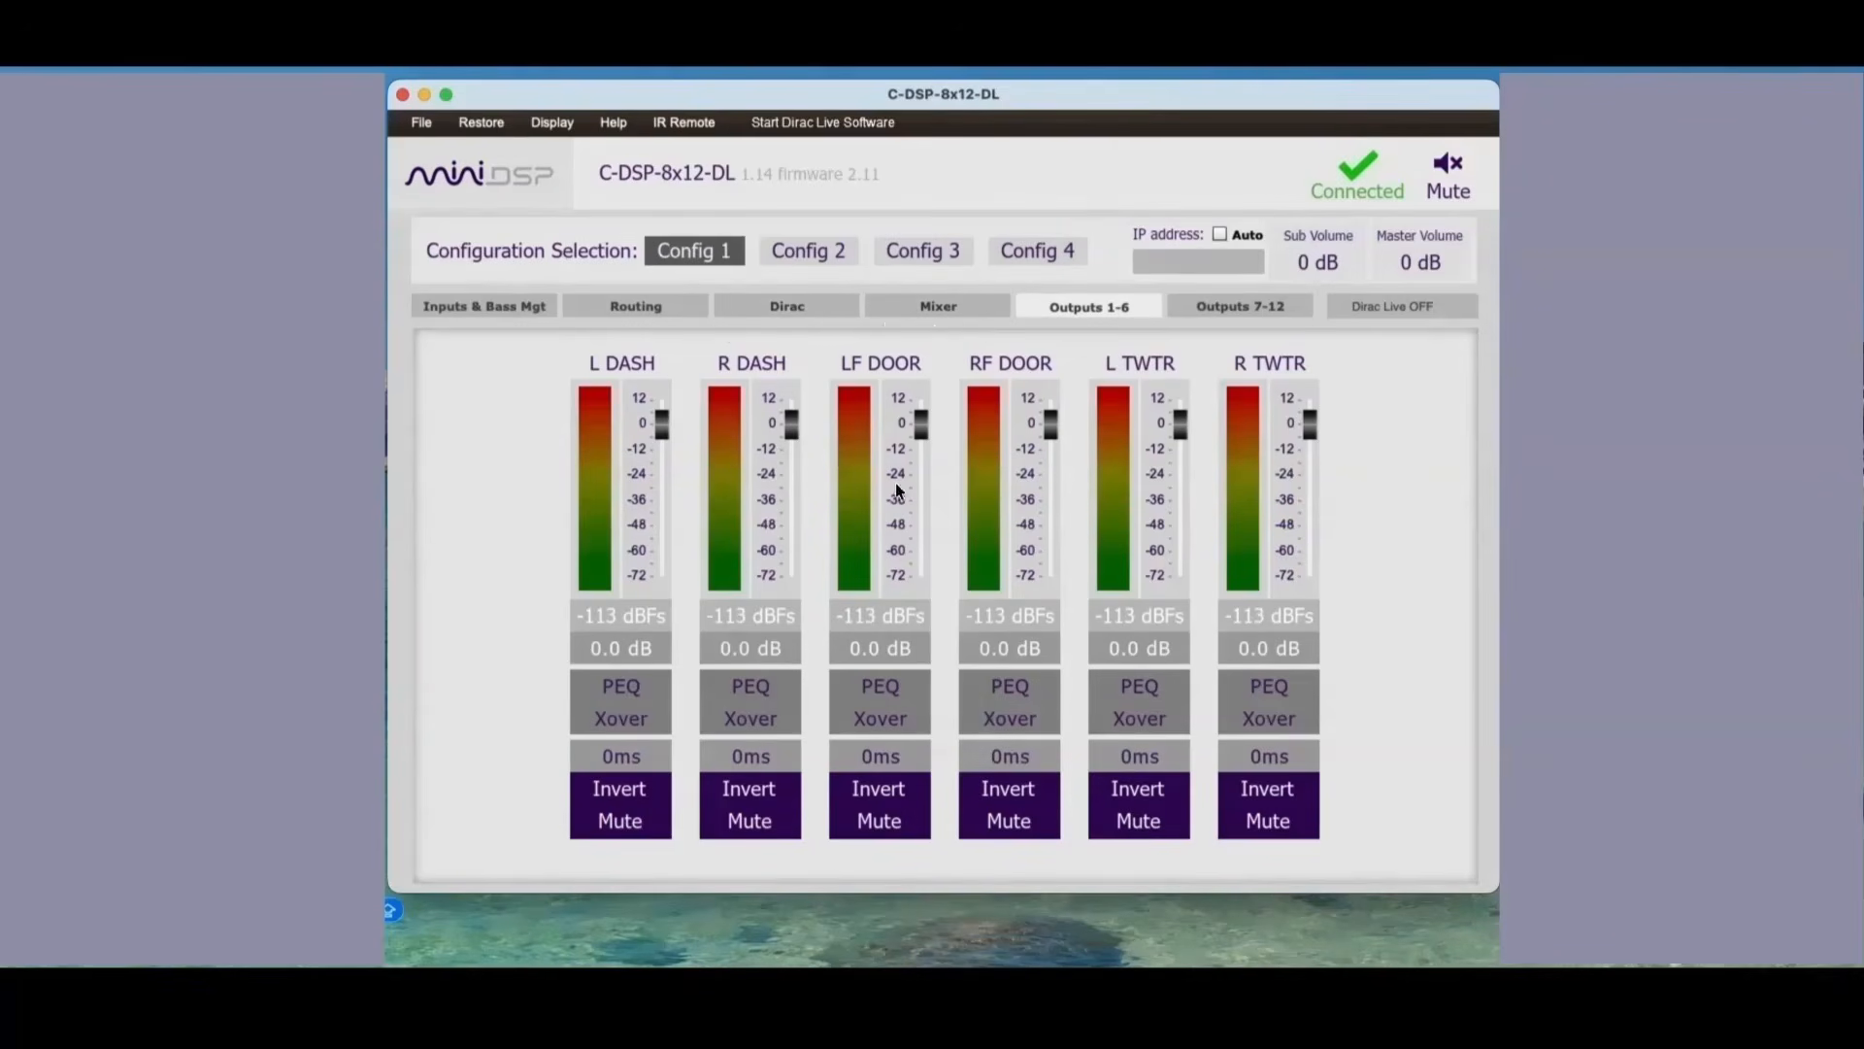
Step: Examine the all-pass bands in the parametric equalizers of the L DASH and R DASH outputs
mouse_move(723, 648)
left_click(617, 685)
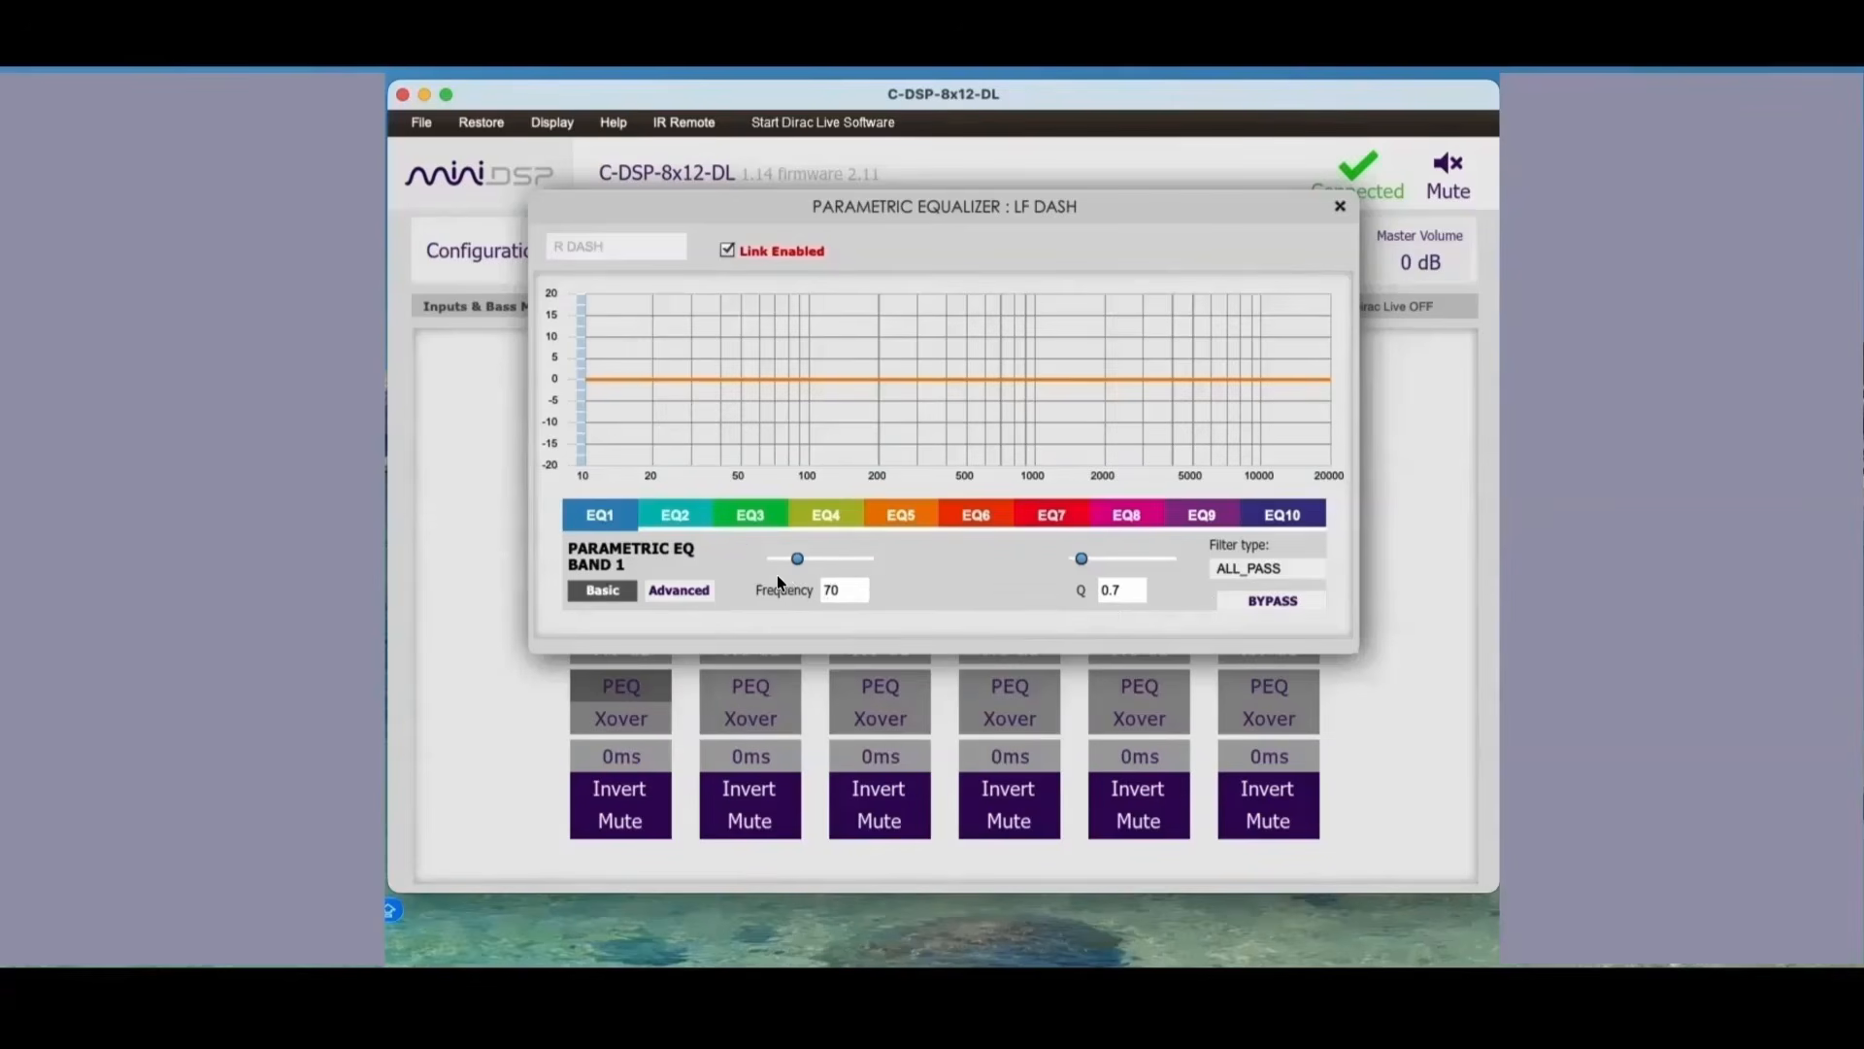
left_click(689, 522)
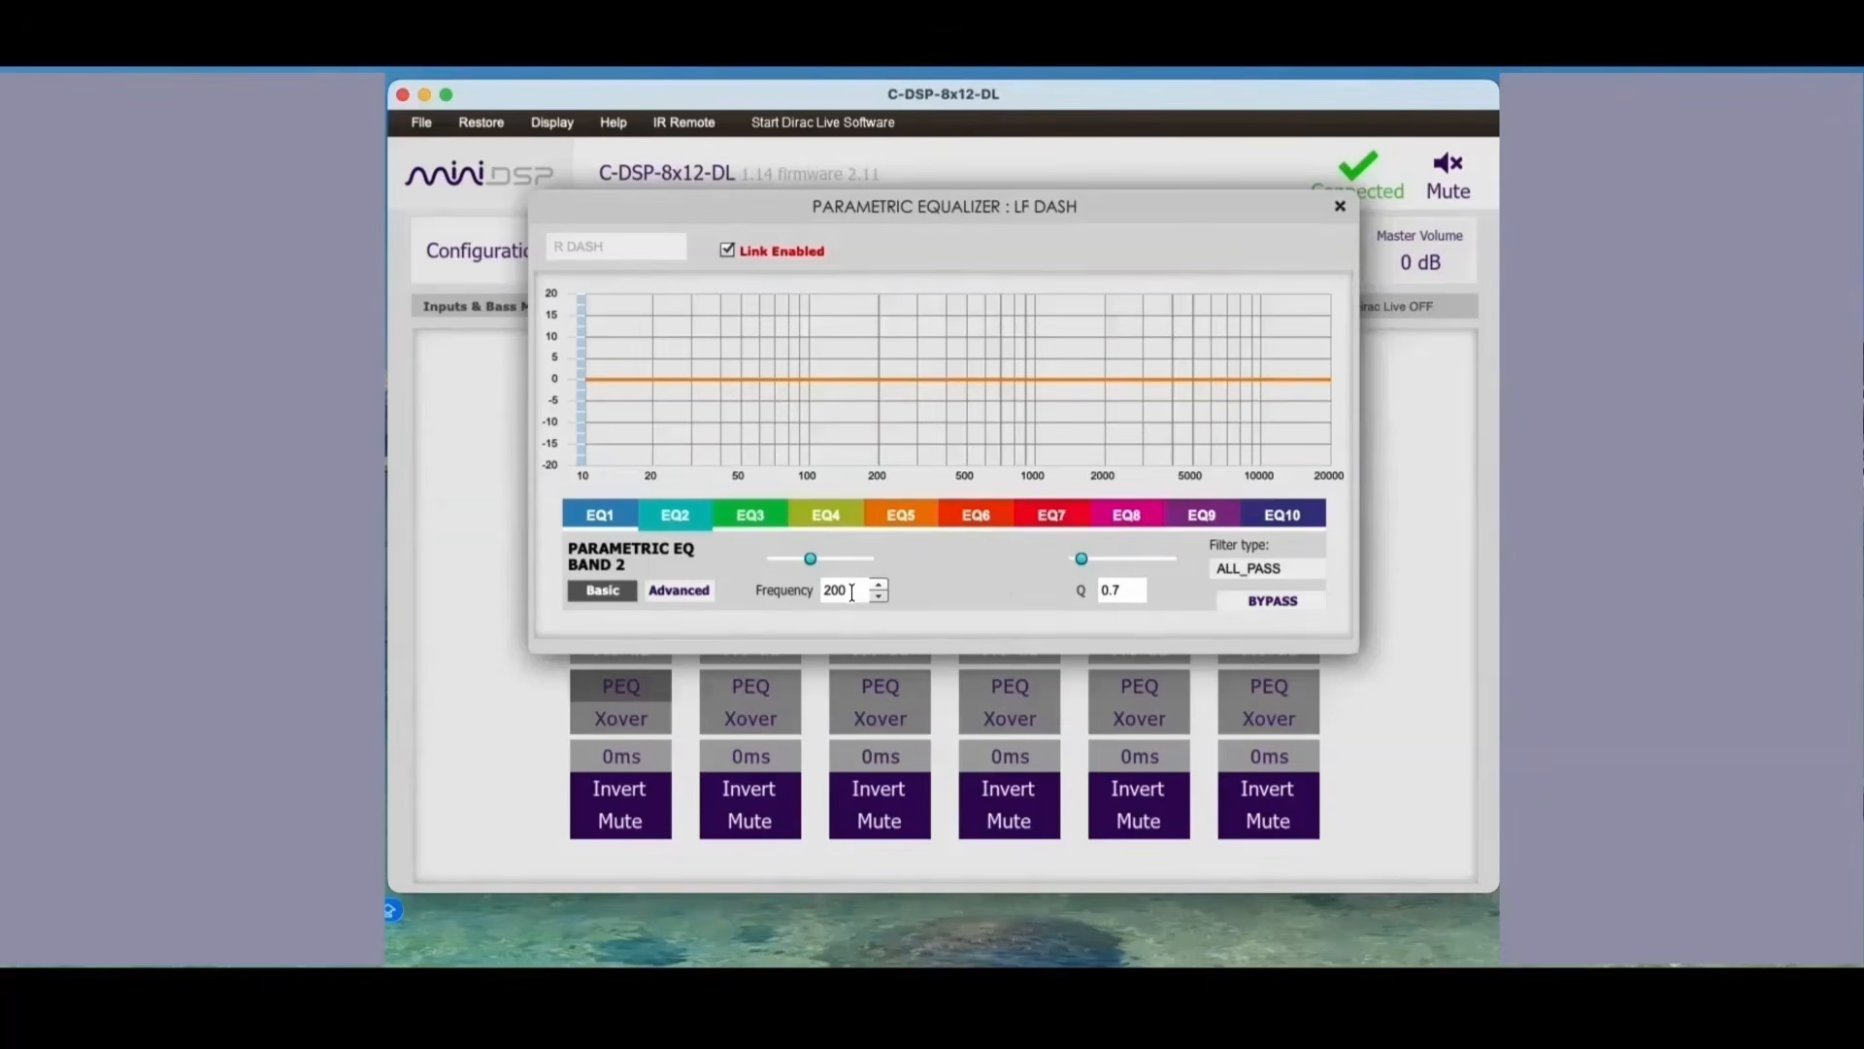
left_click(754, 518)
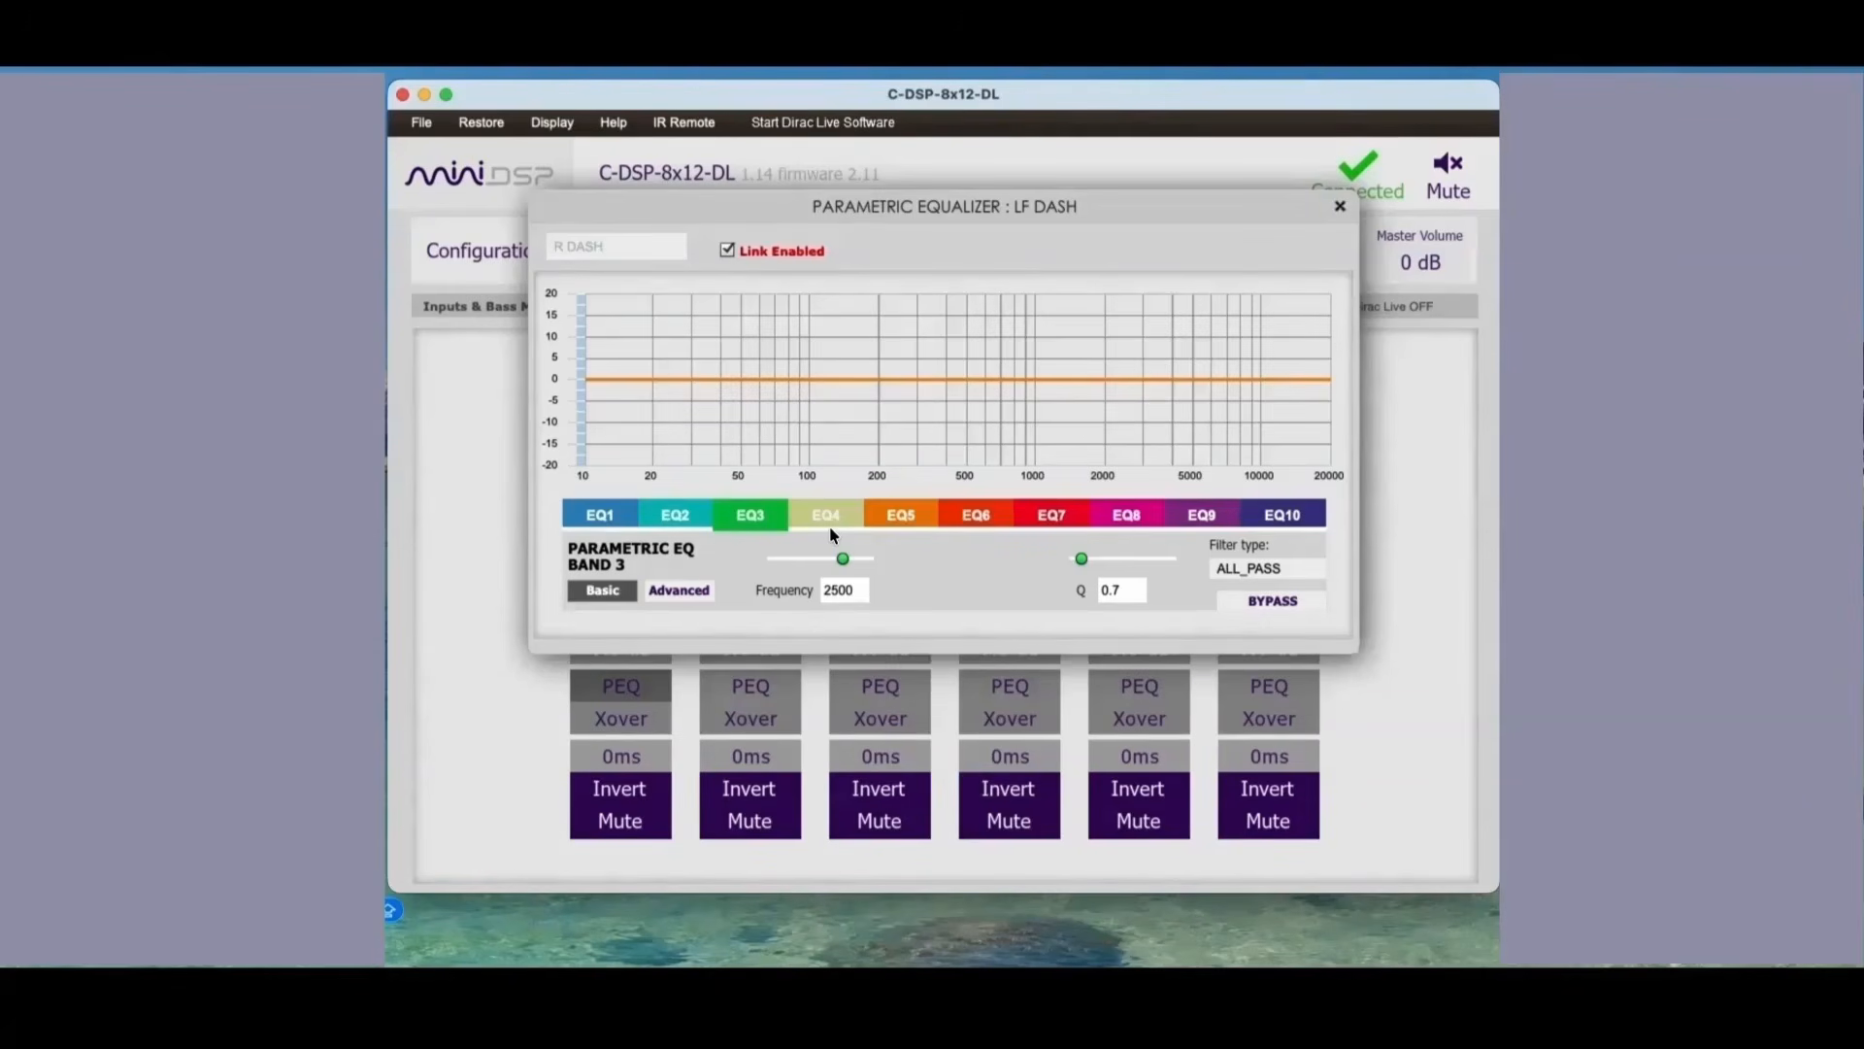
left_click(765, 689)
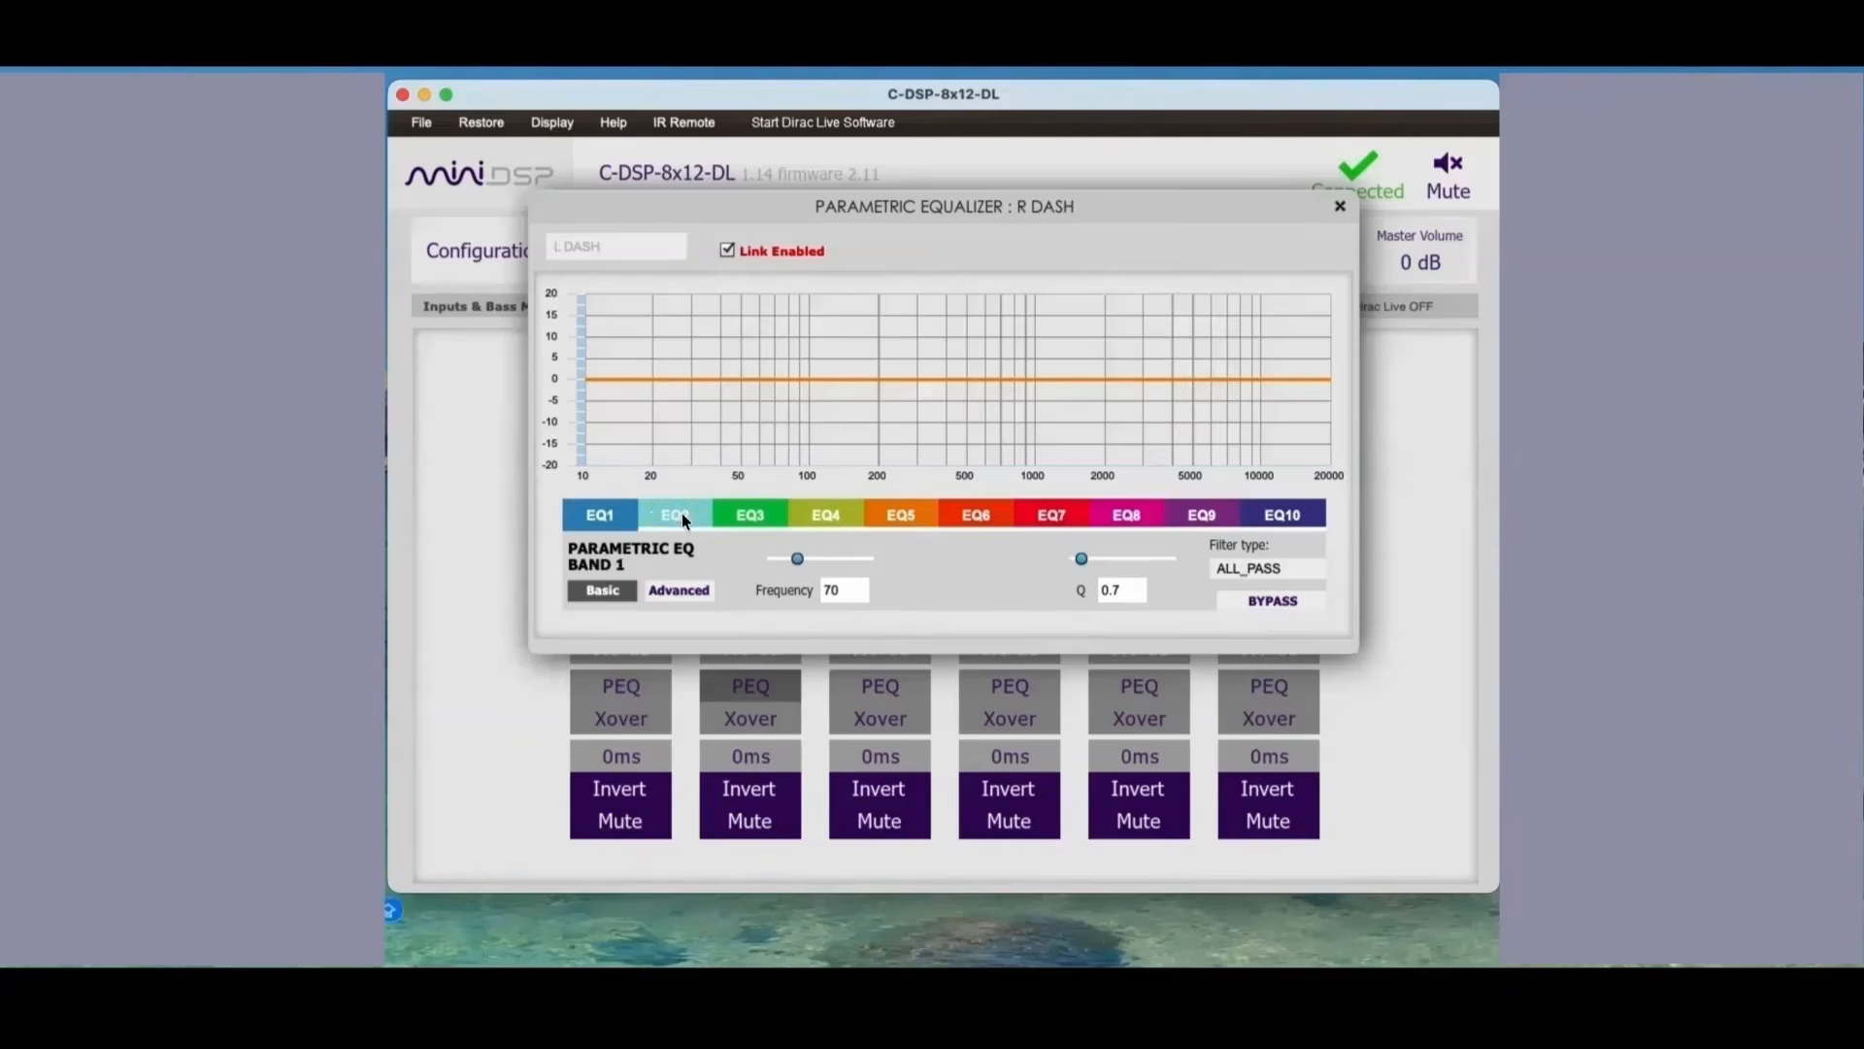
left_click(749, 515)
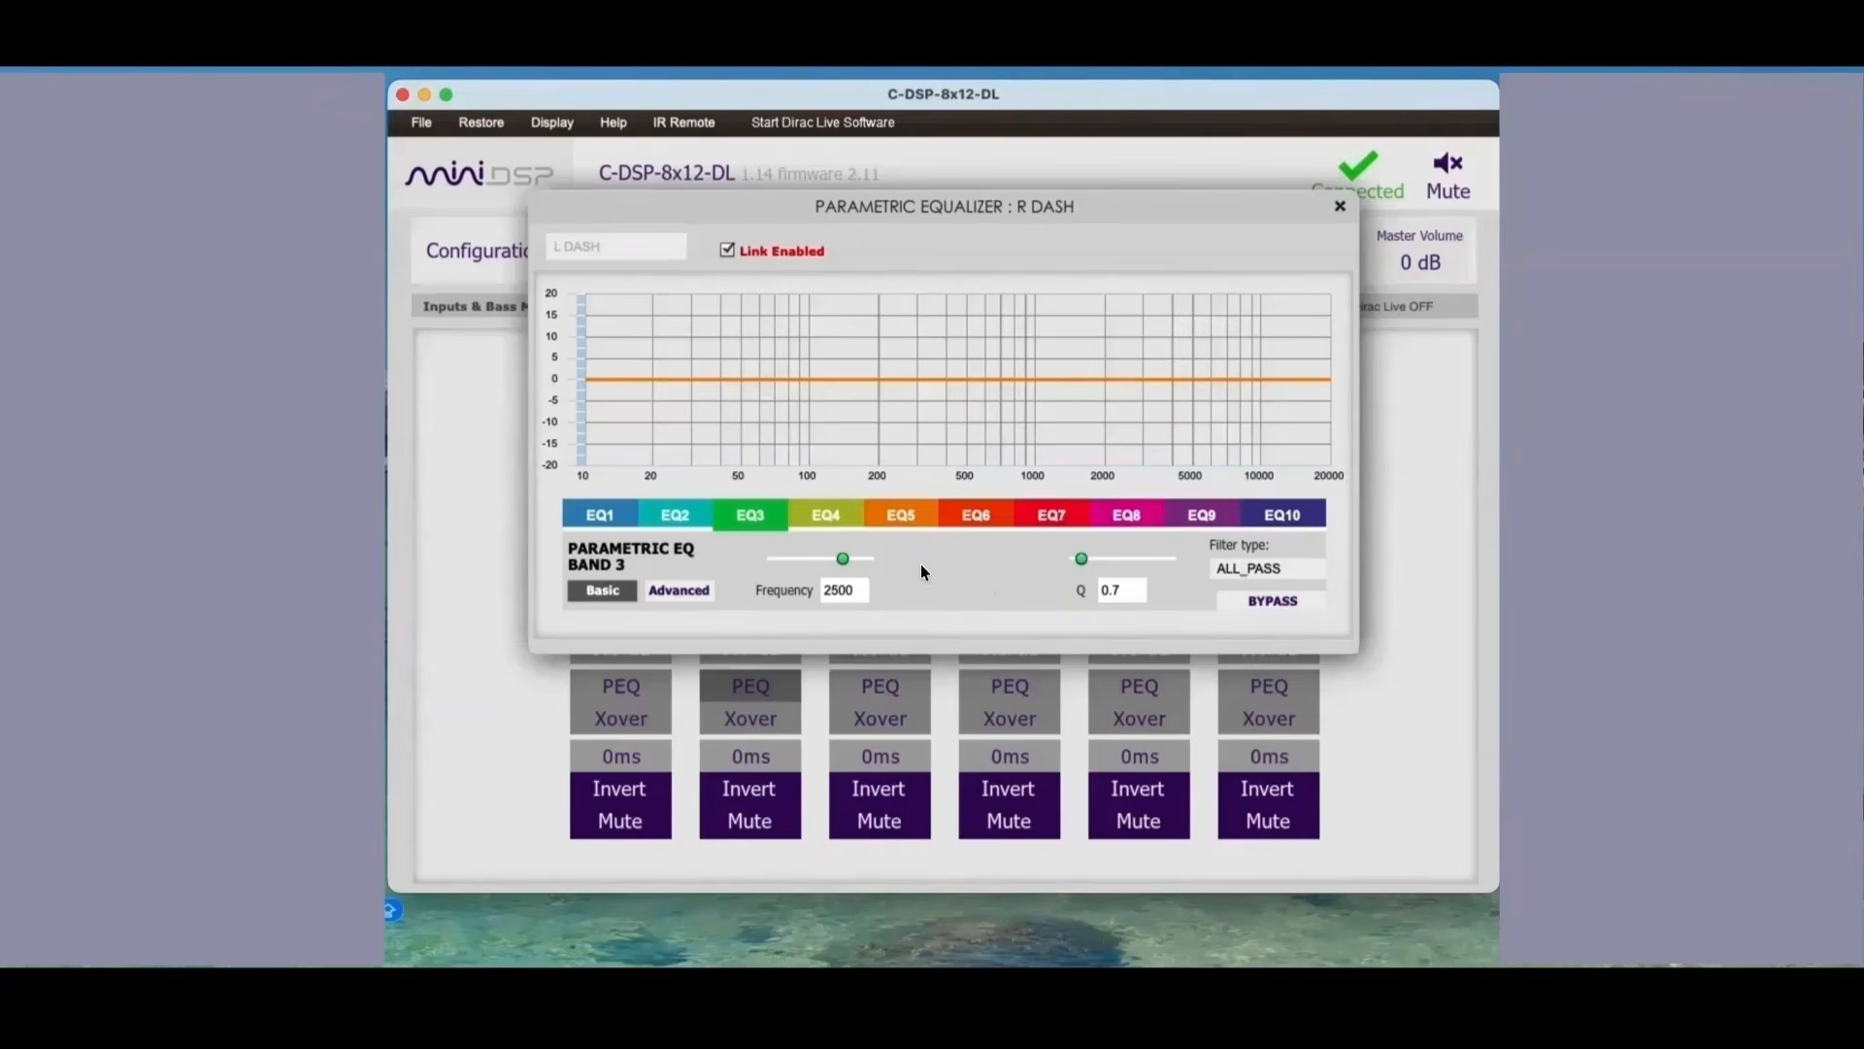
Step: Examine the all-pass bands in the parametric equalizers of the LF DOOR and RF DOOR outputs
left_click(905, 684)
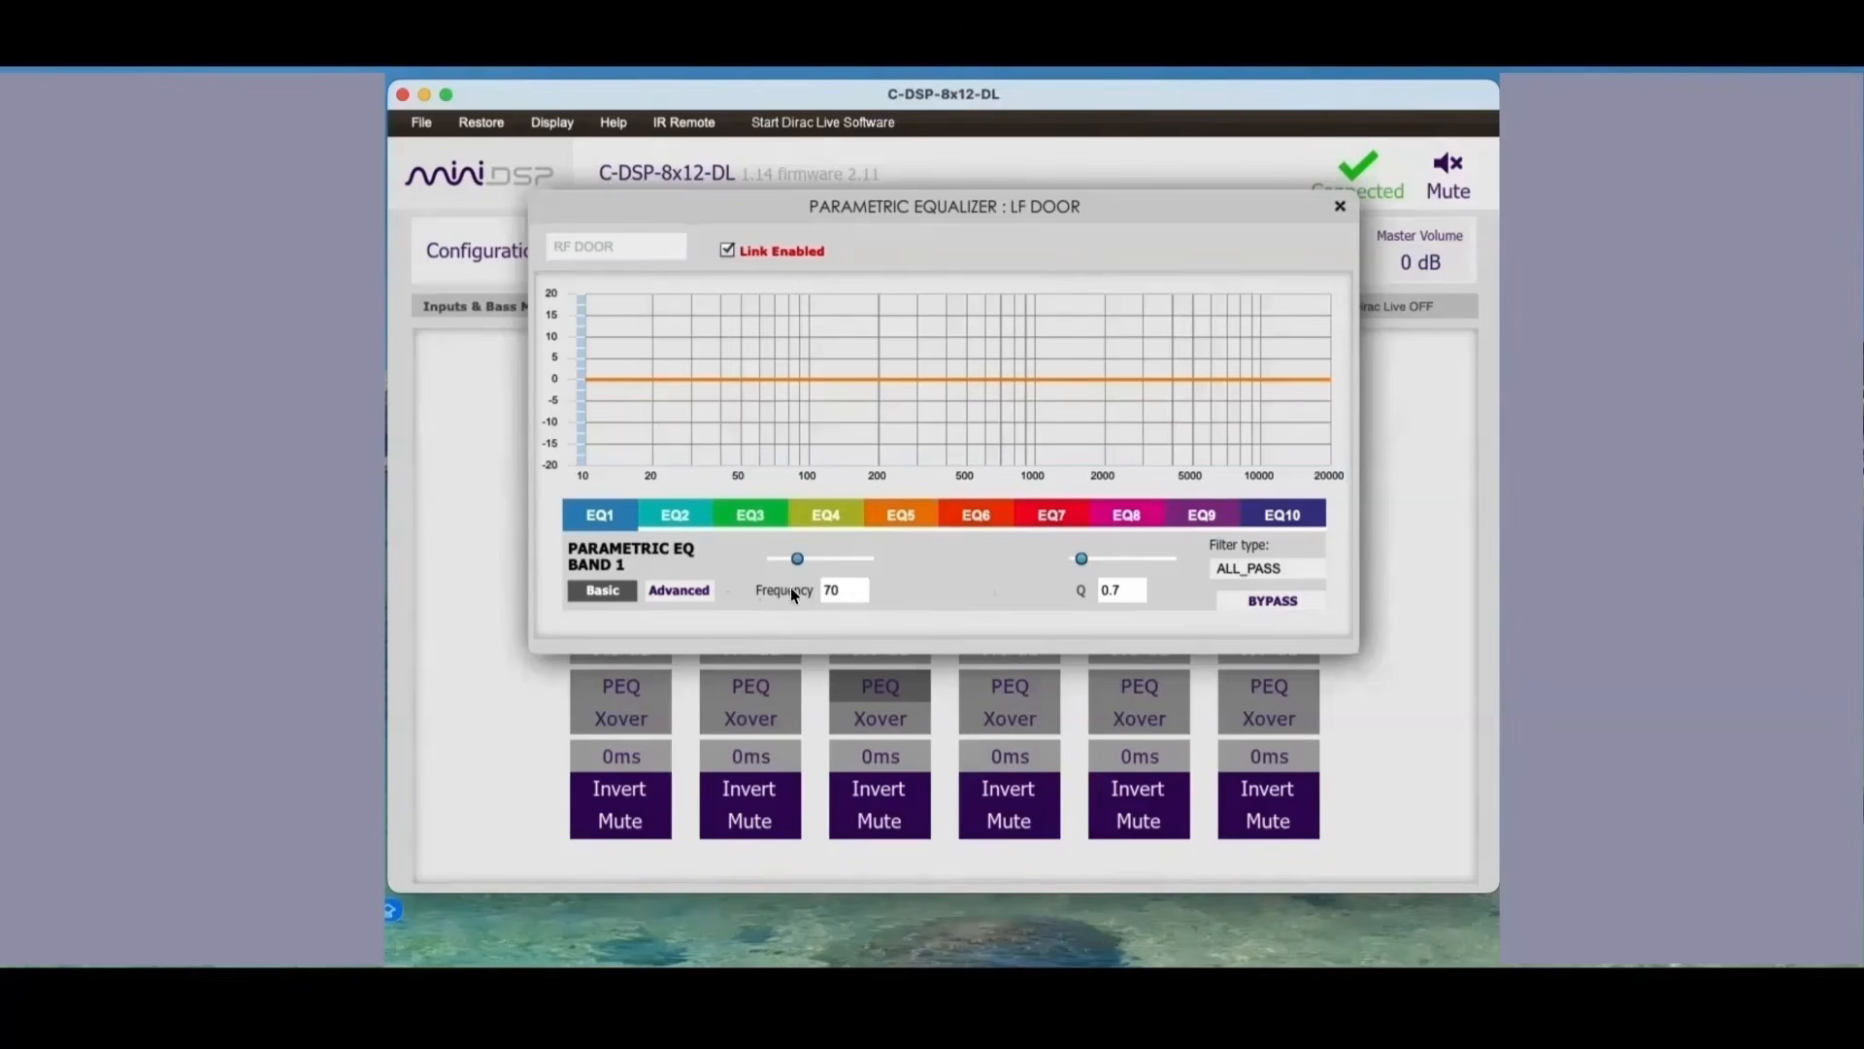
left_click(705, 521)
left_click(998, 685)
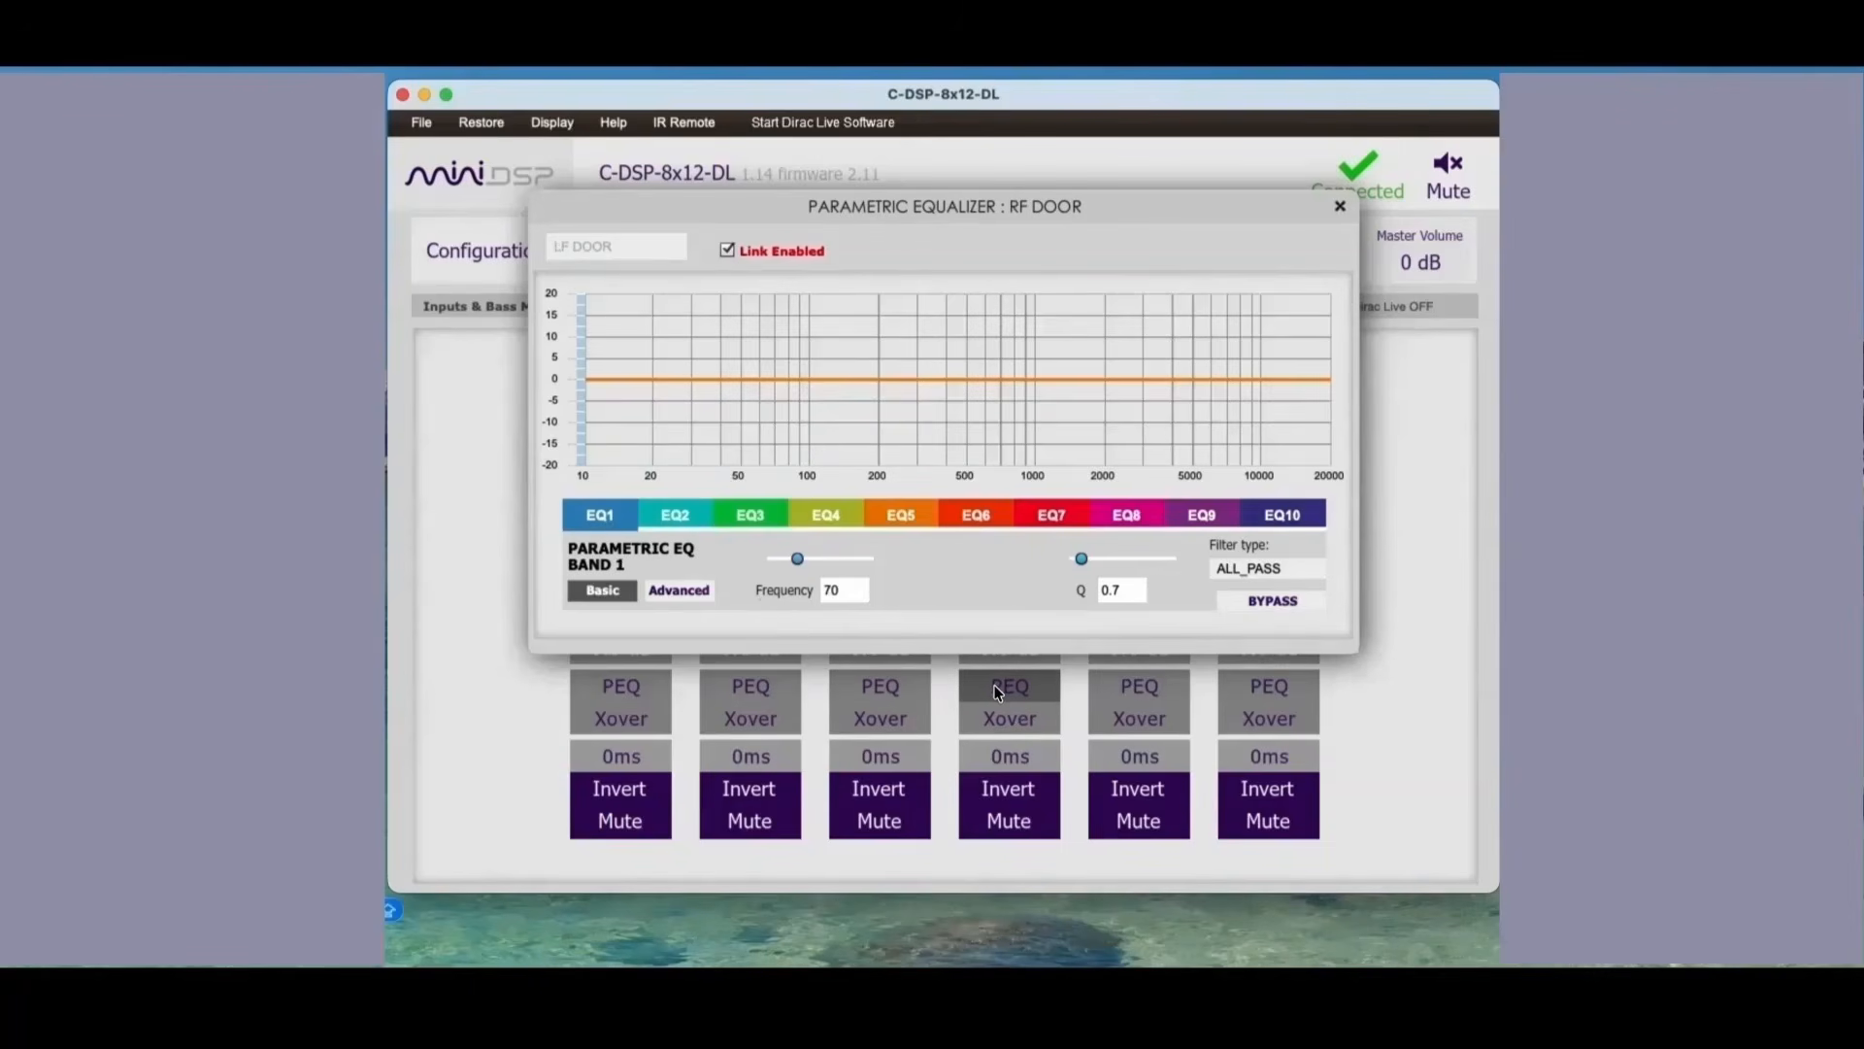
left_click(679, 518)
left_click(748, 517)
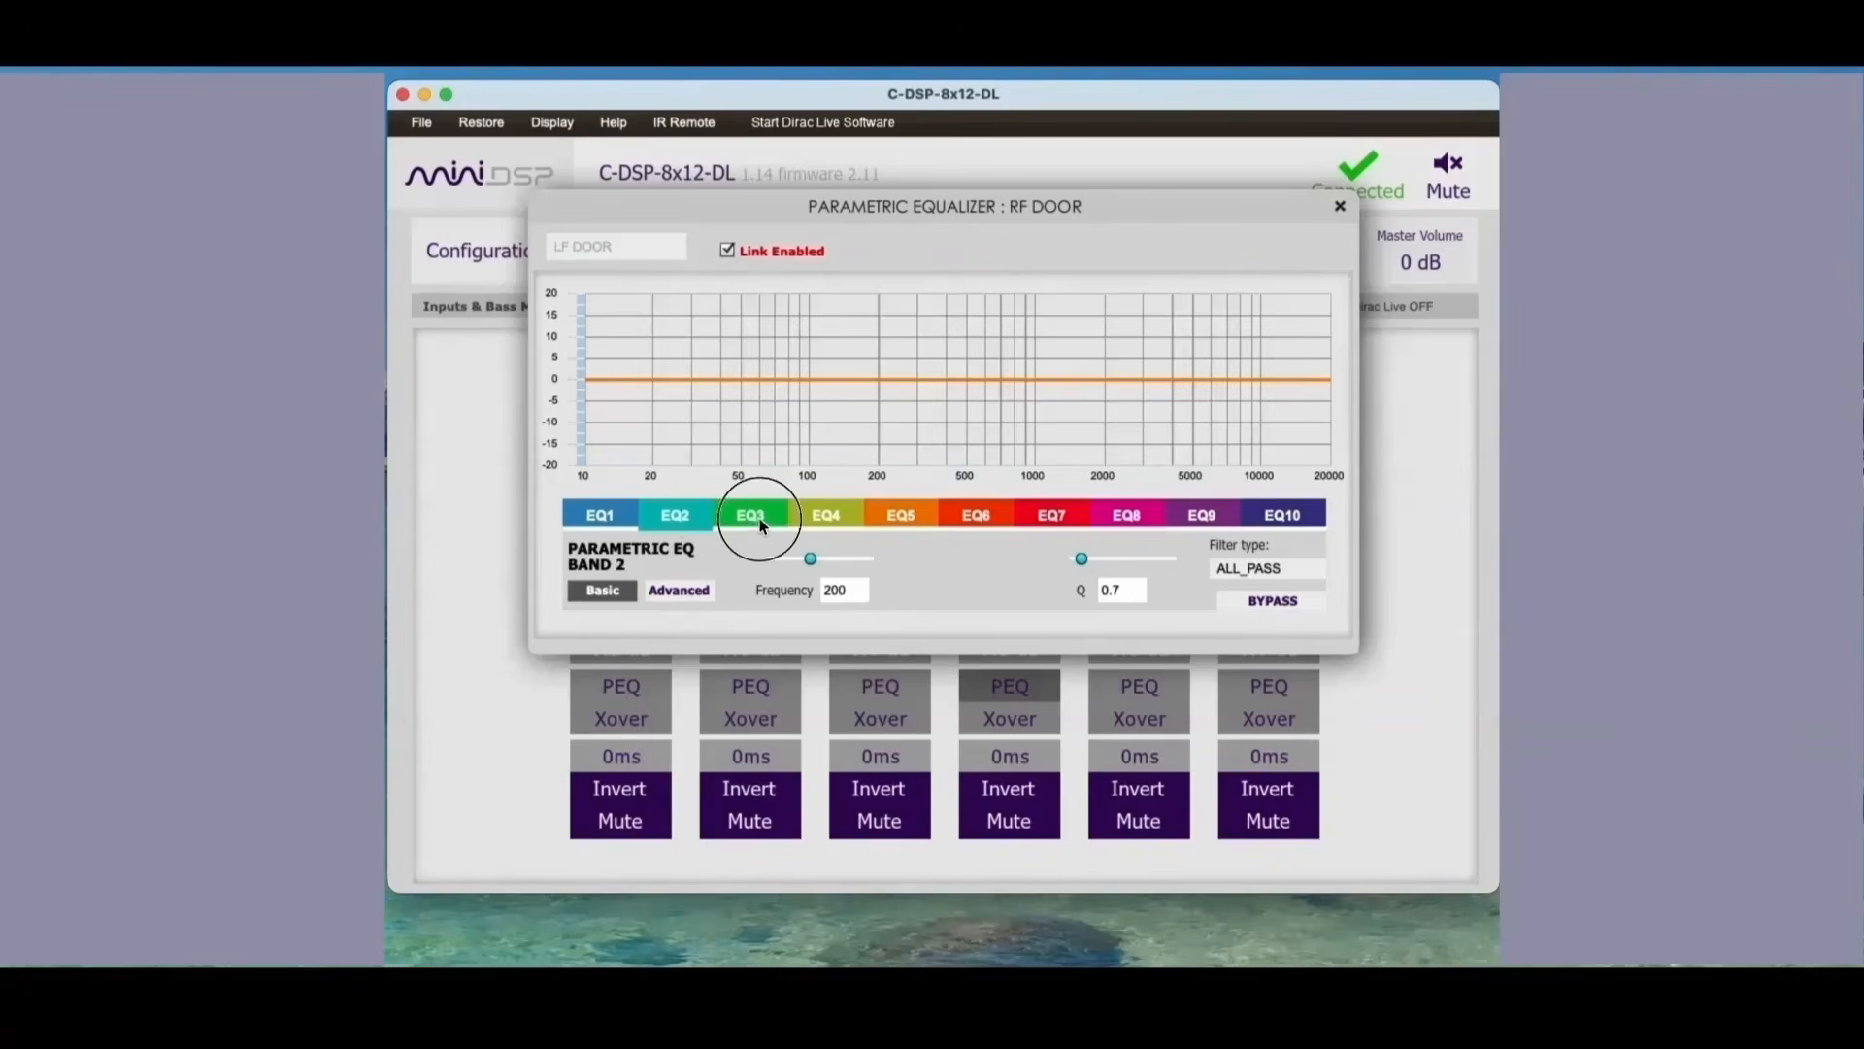
left_click(616, 516)
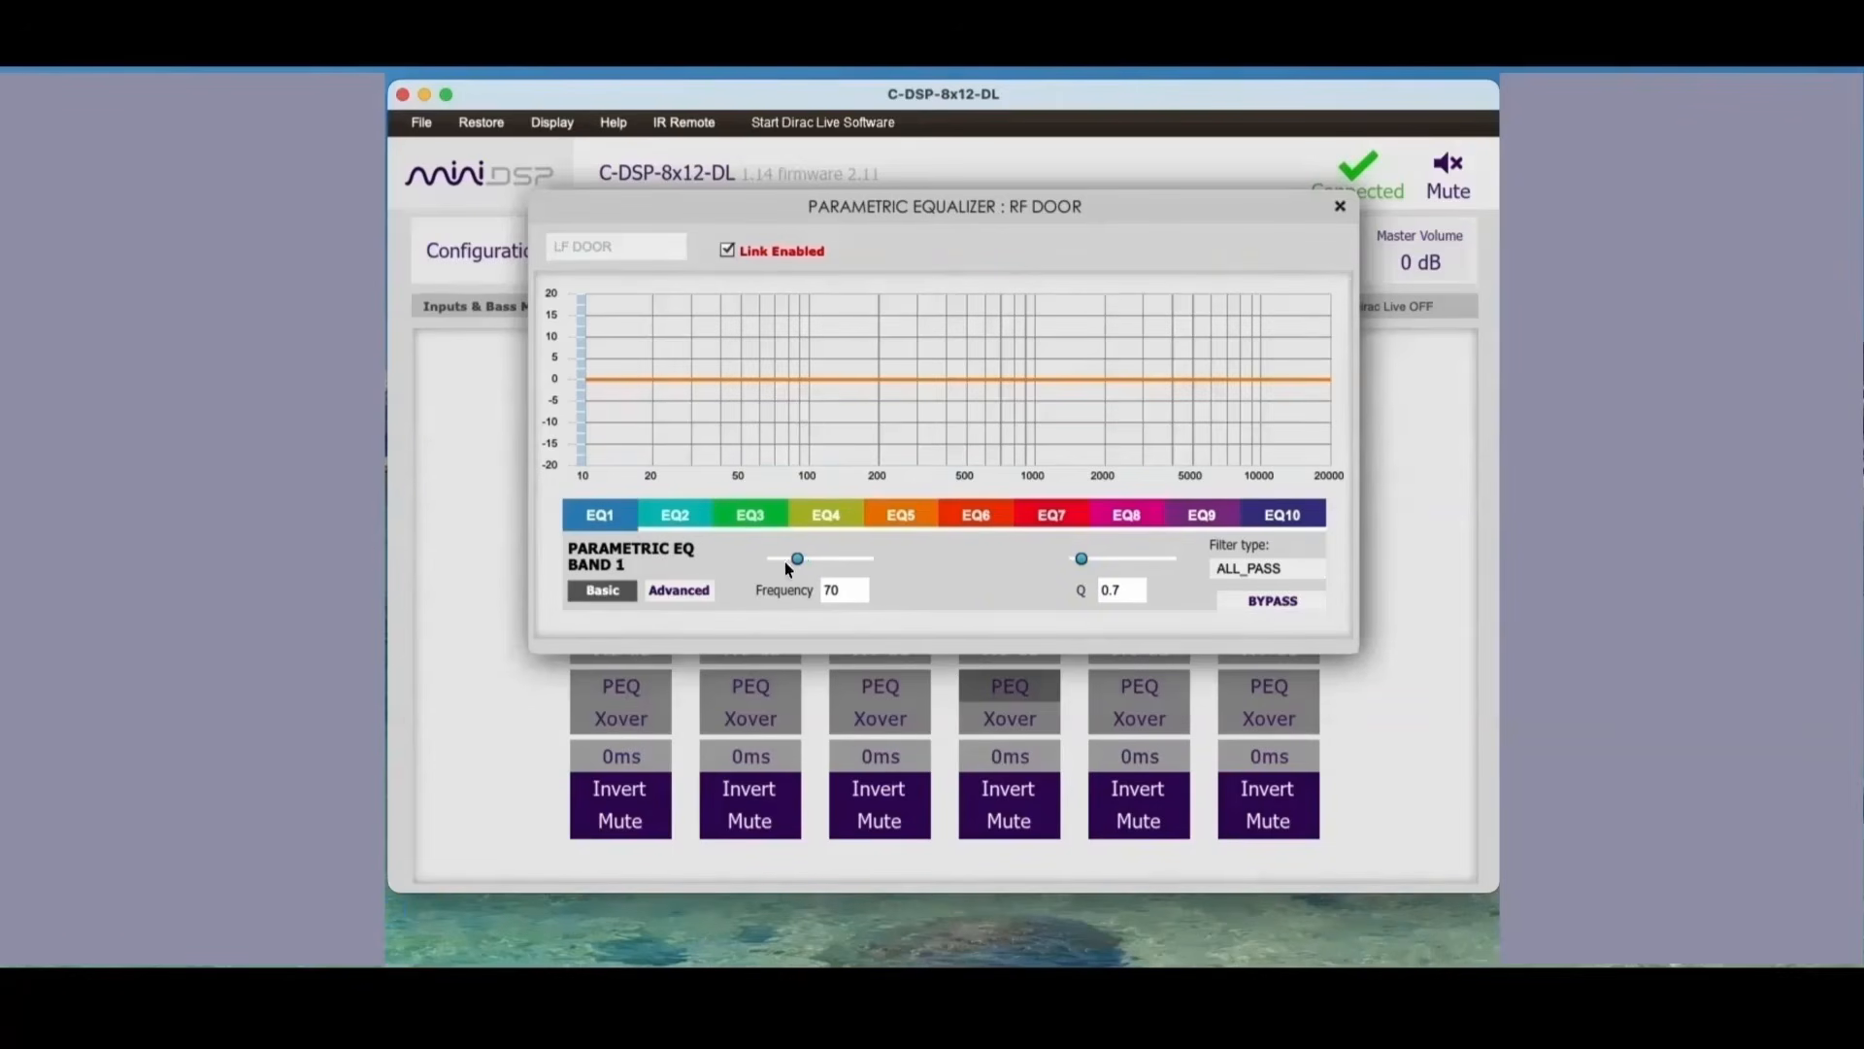
Step: Examine the L TWTR and R TWTR outputs' equalizer bands and close the equalizer
left_click(1148, 686)
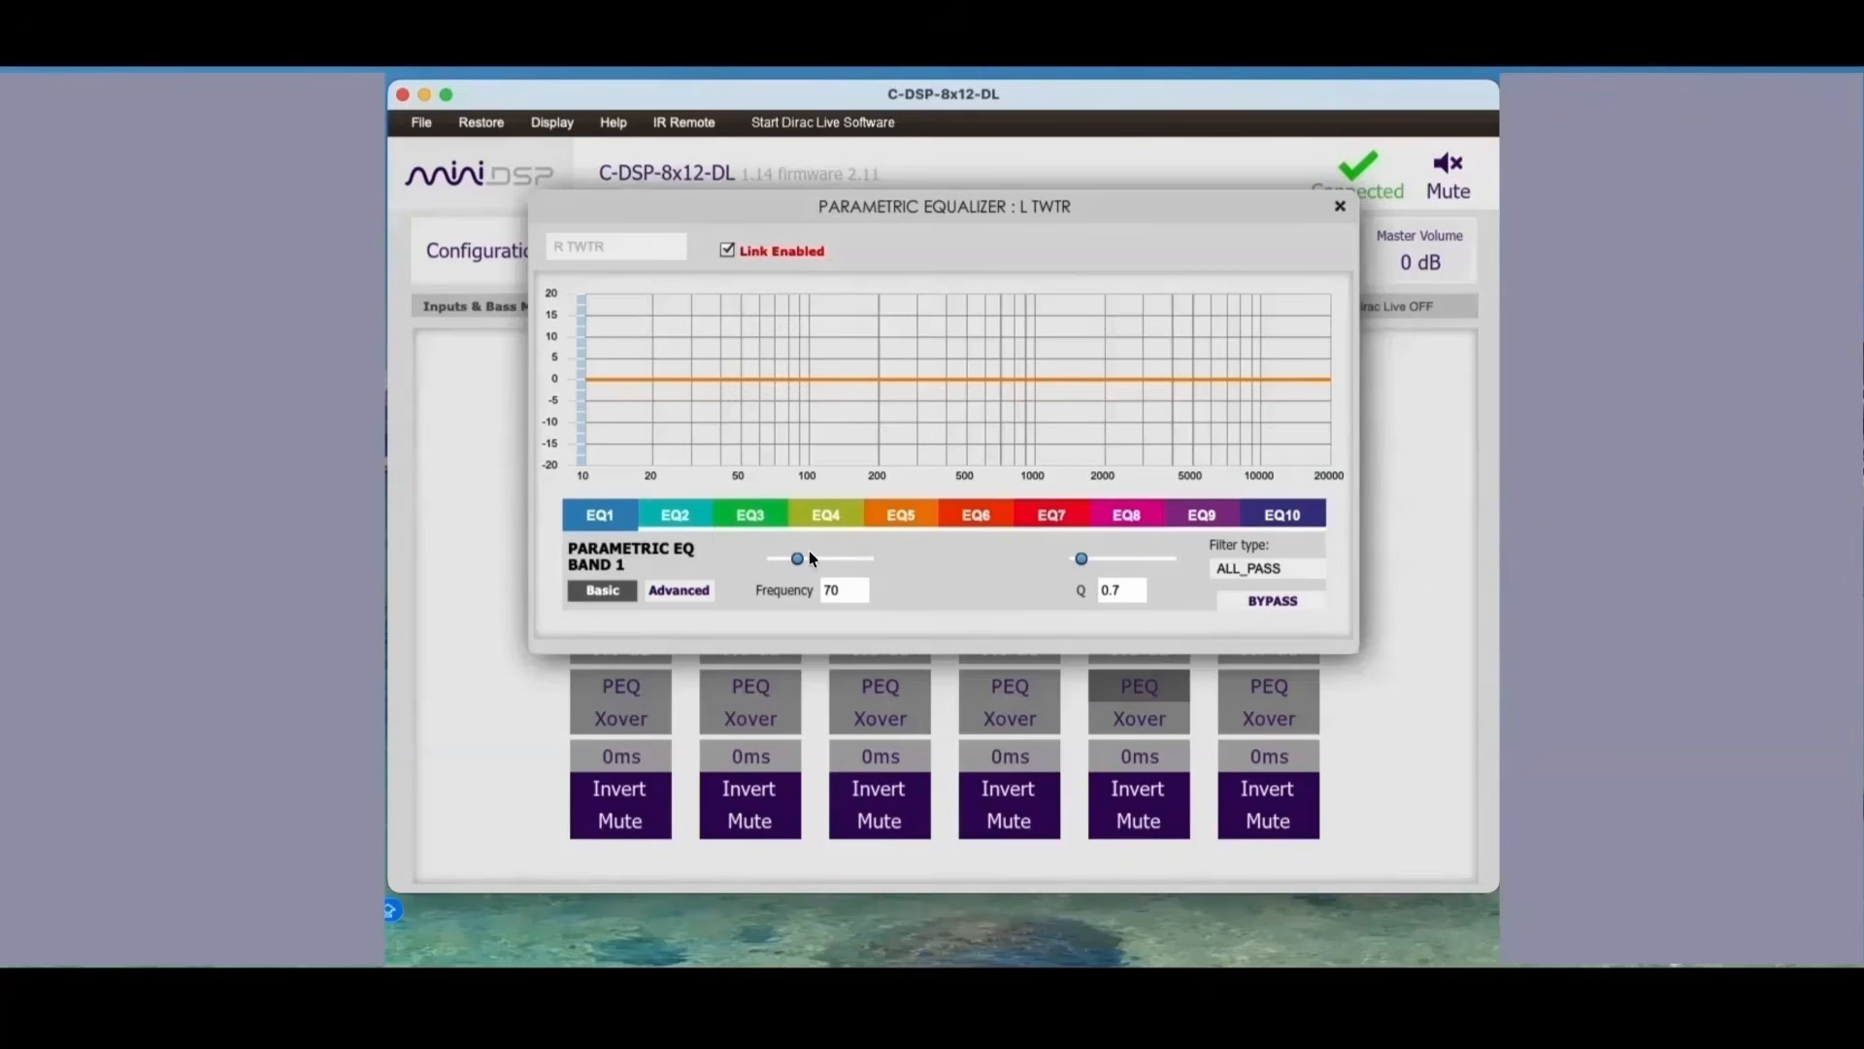
left_click(680, 516)
left_click(1243, 684)
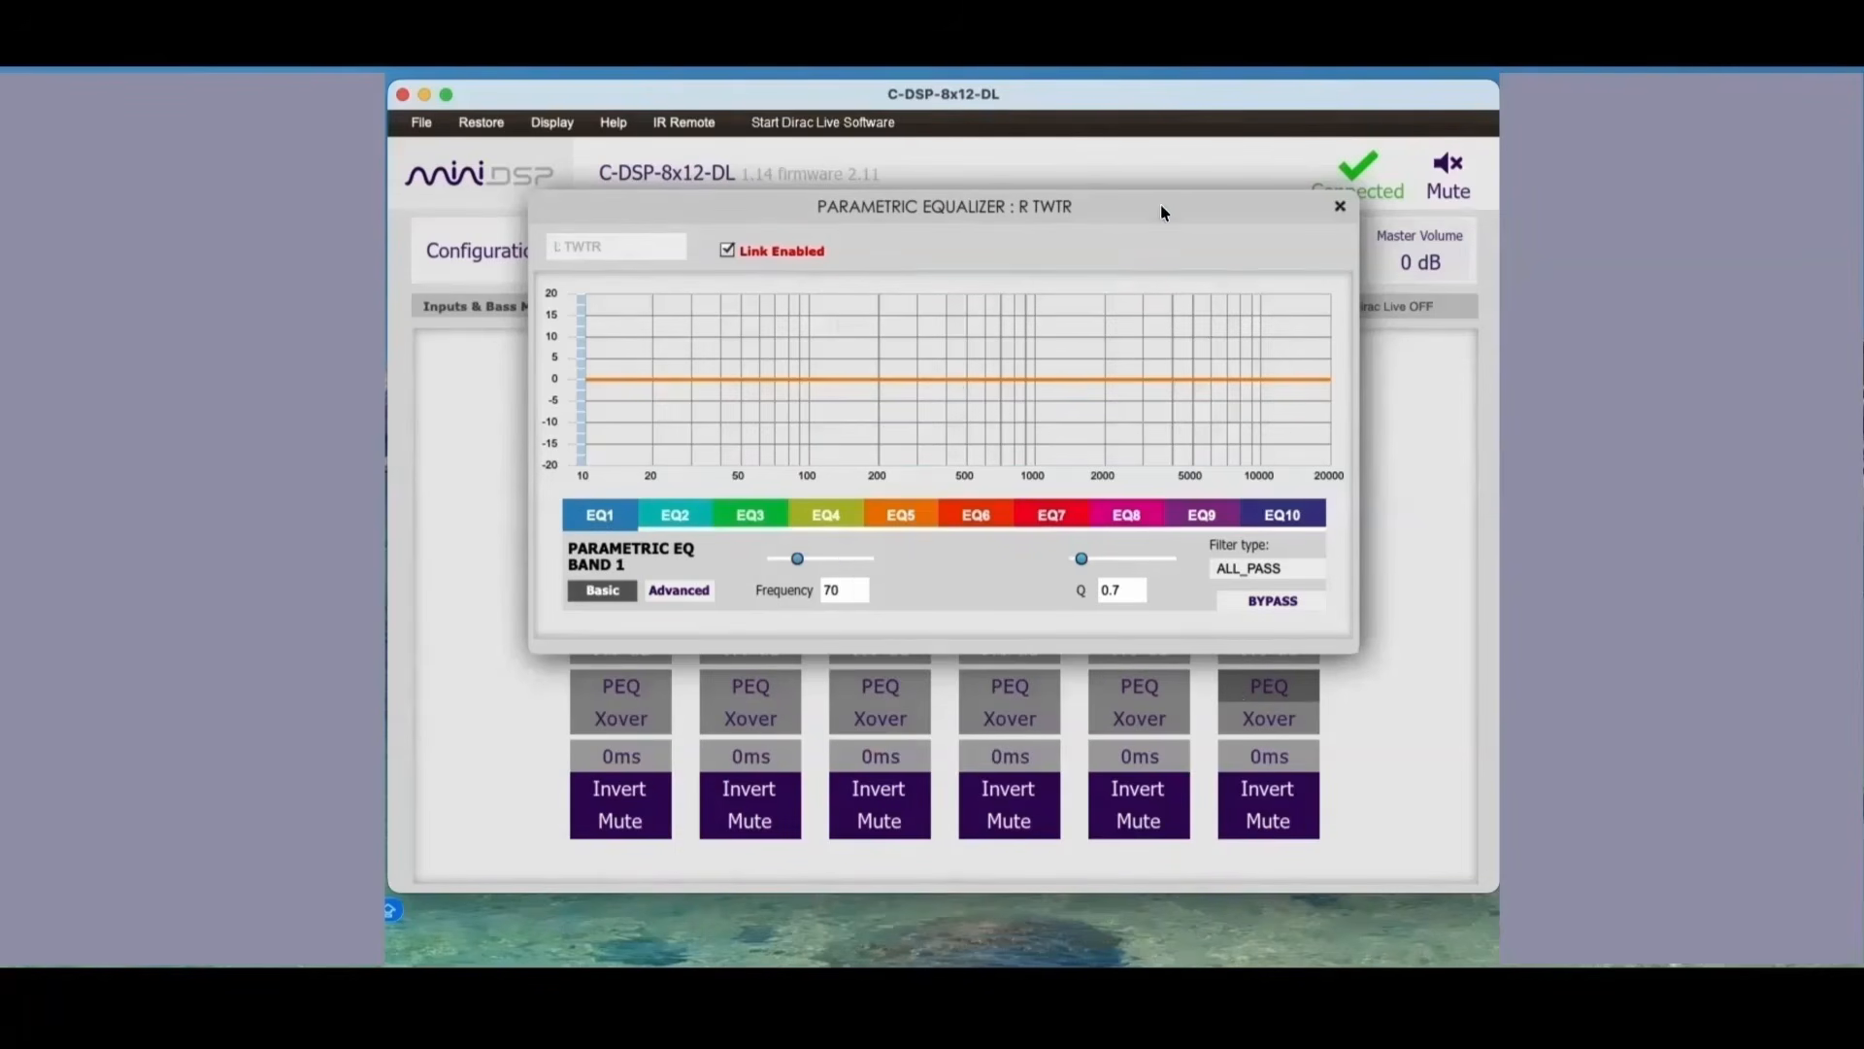
left_click(1340, 206)
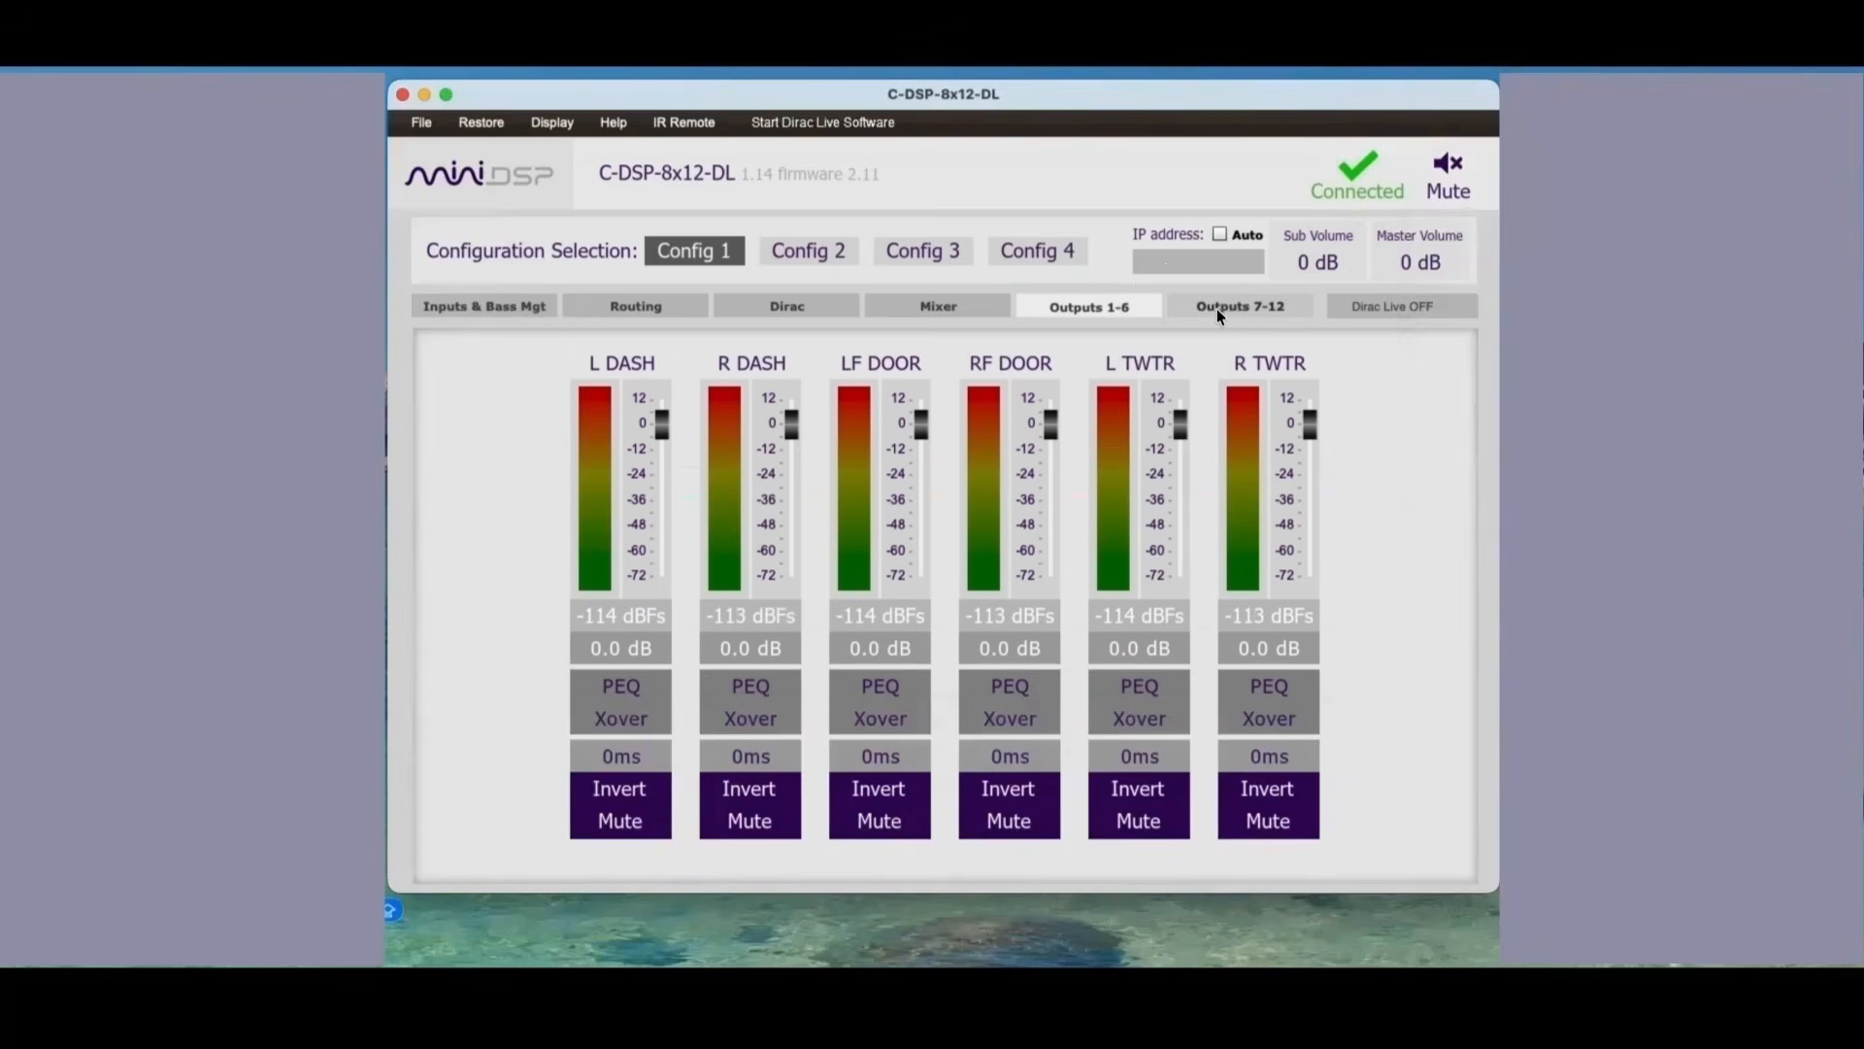
Step: Check bands 1 and 2 of the SUBS output's parametric equalizer and close it
left_click(1220, 309)
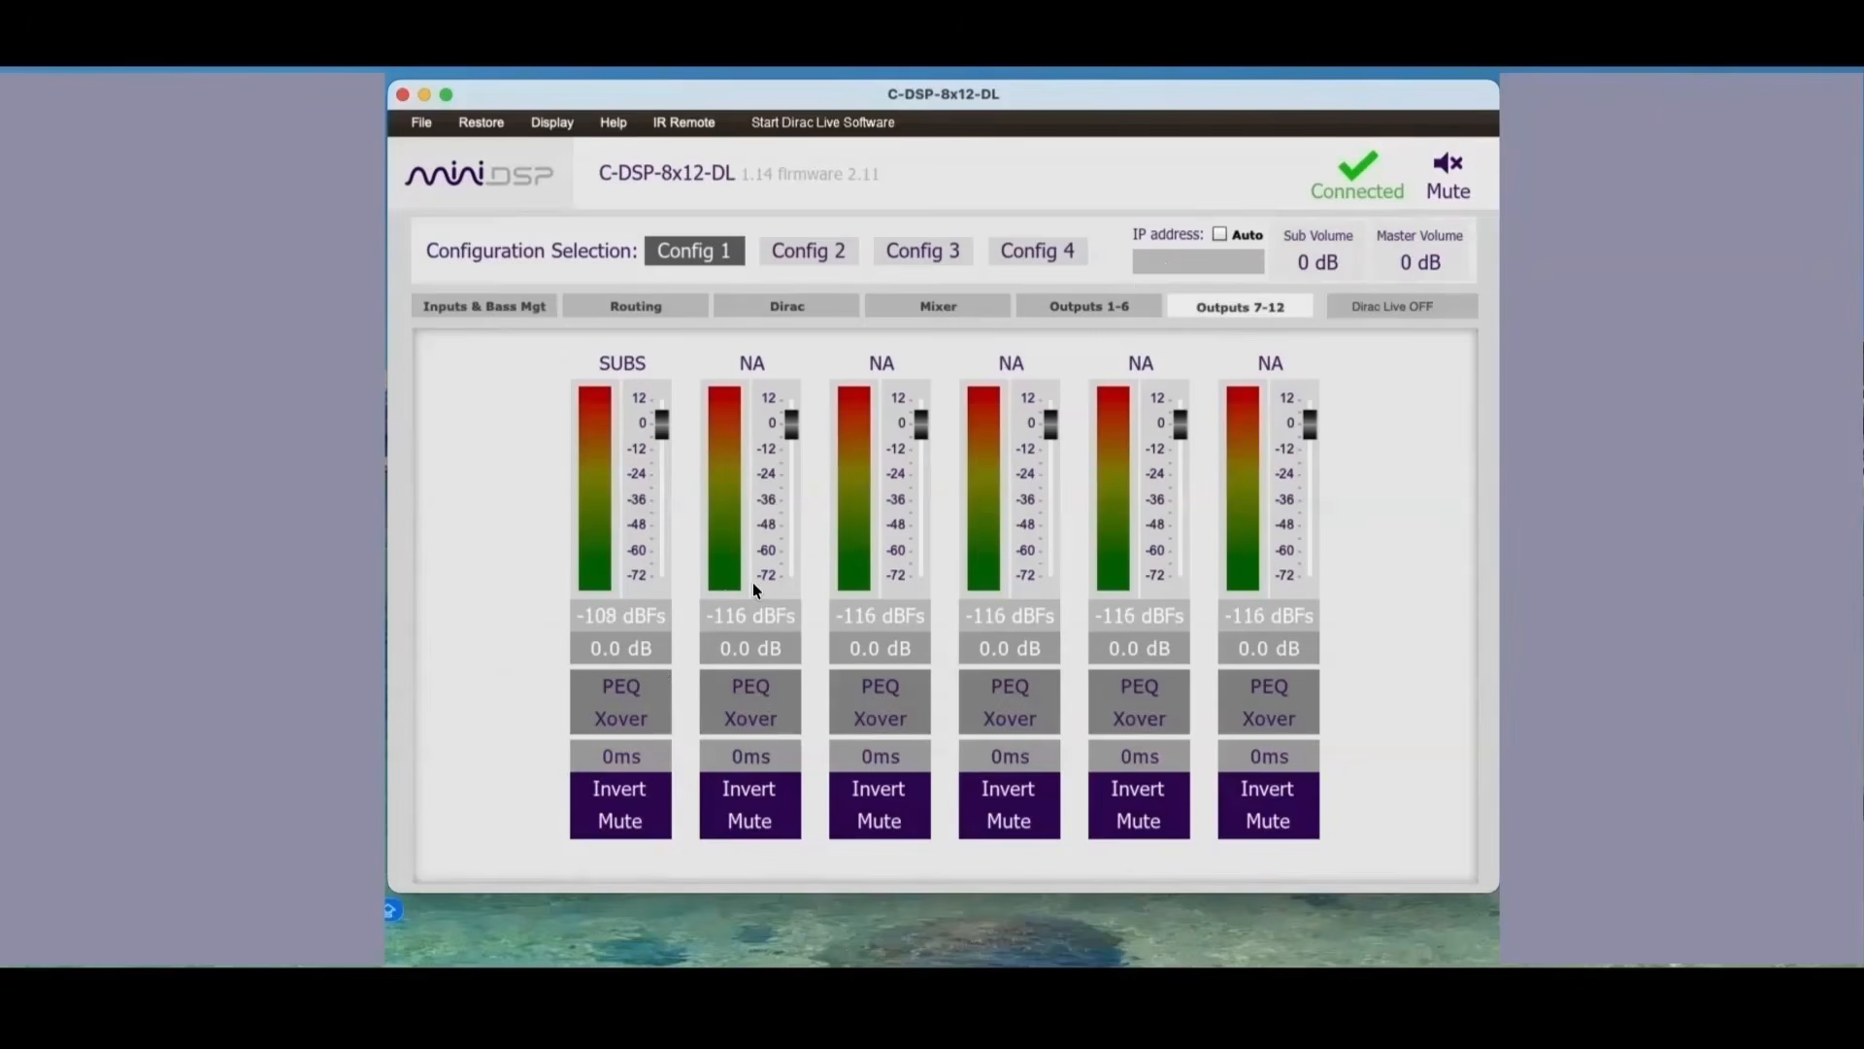
left_click(614, 687)
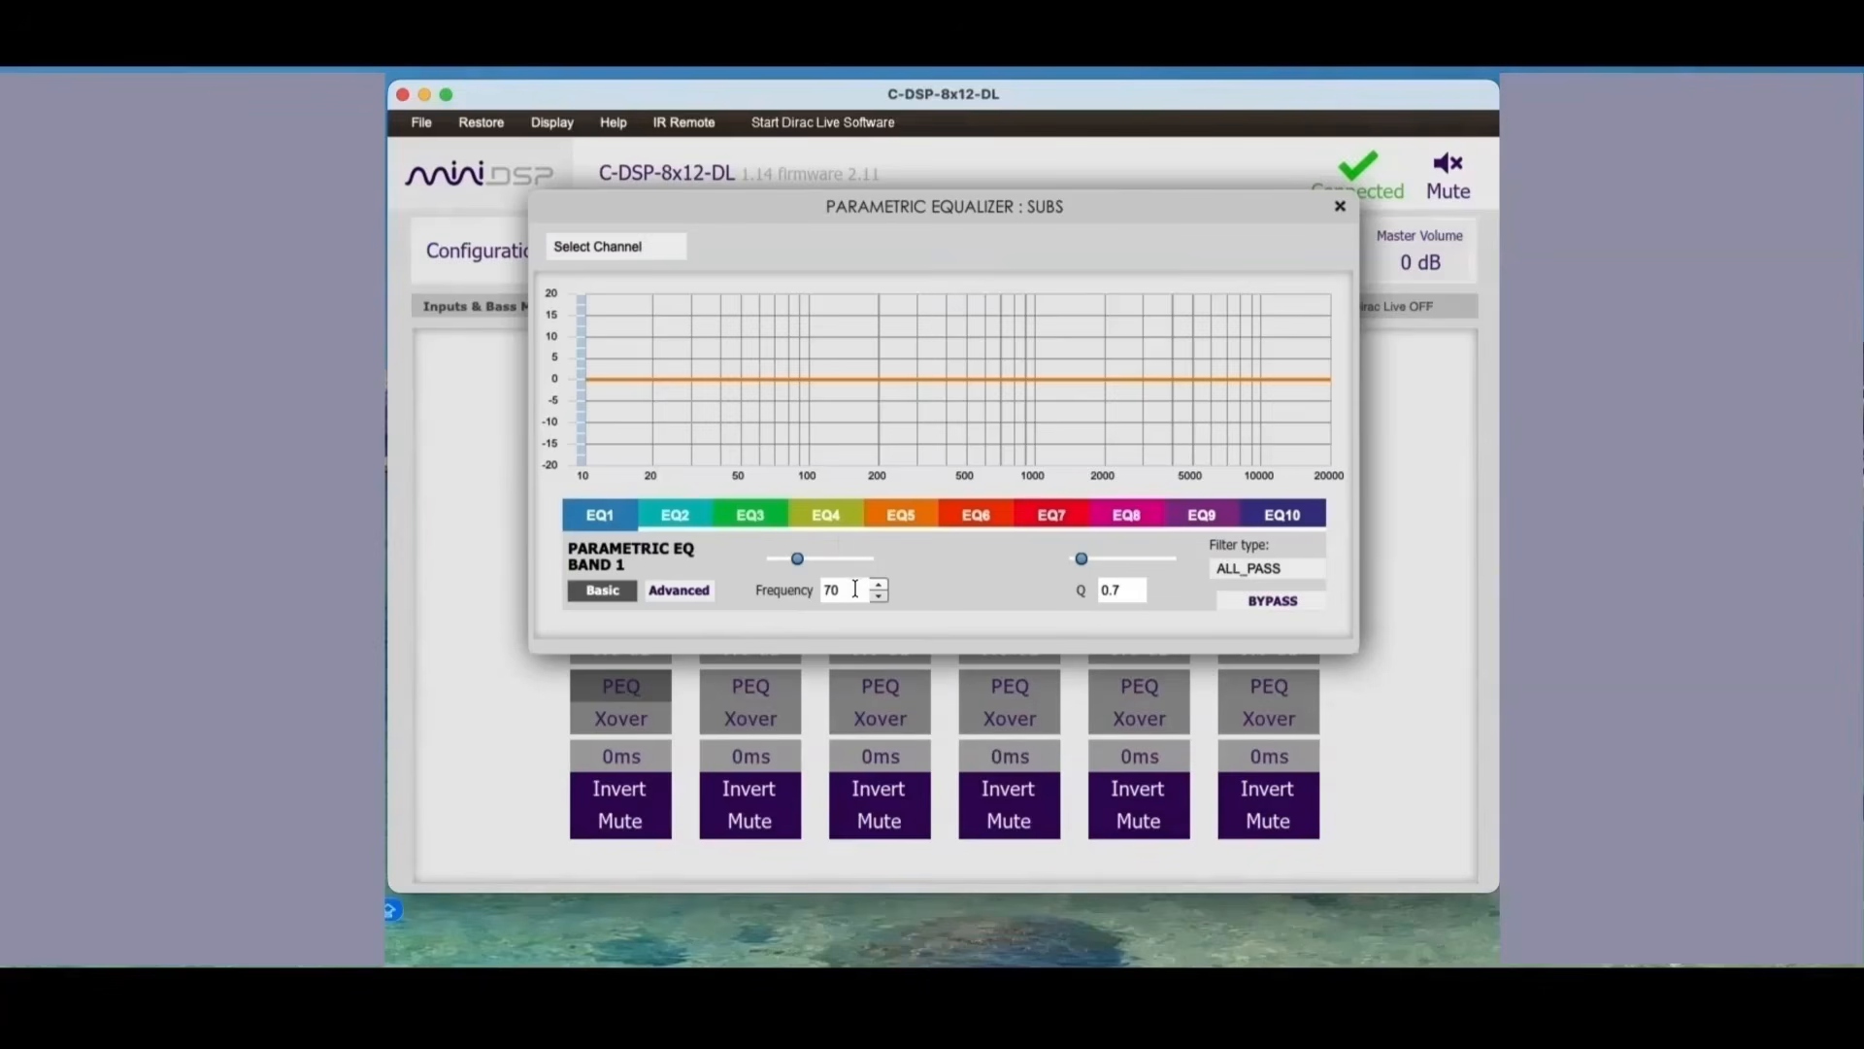
left_click(675, 514)
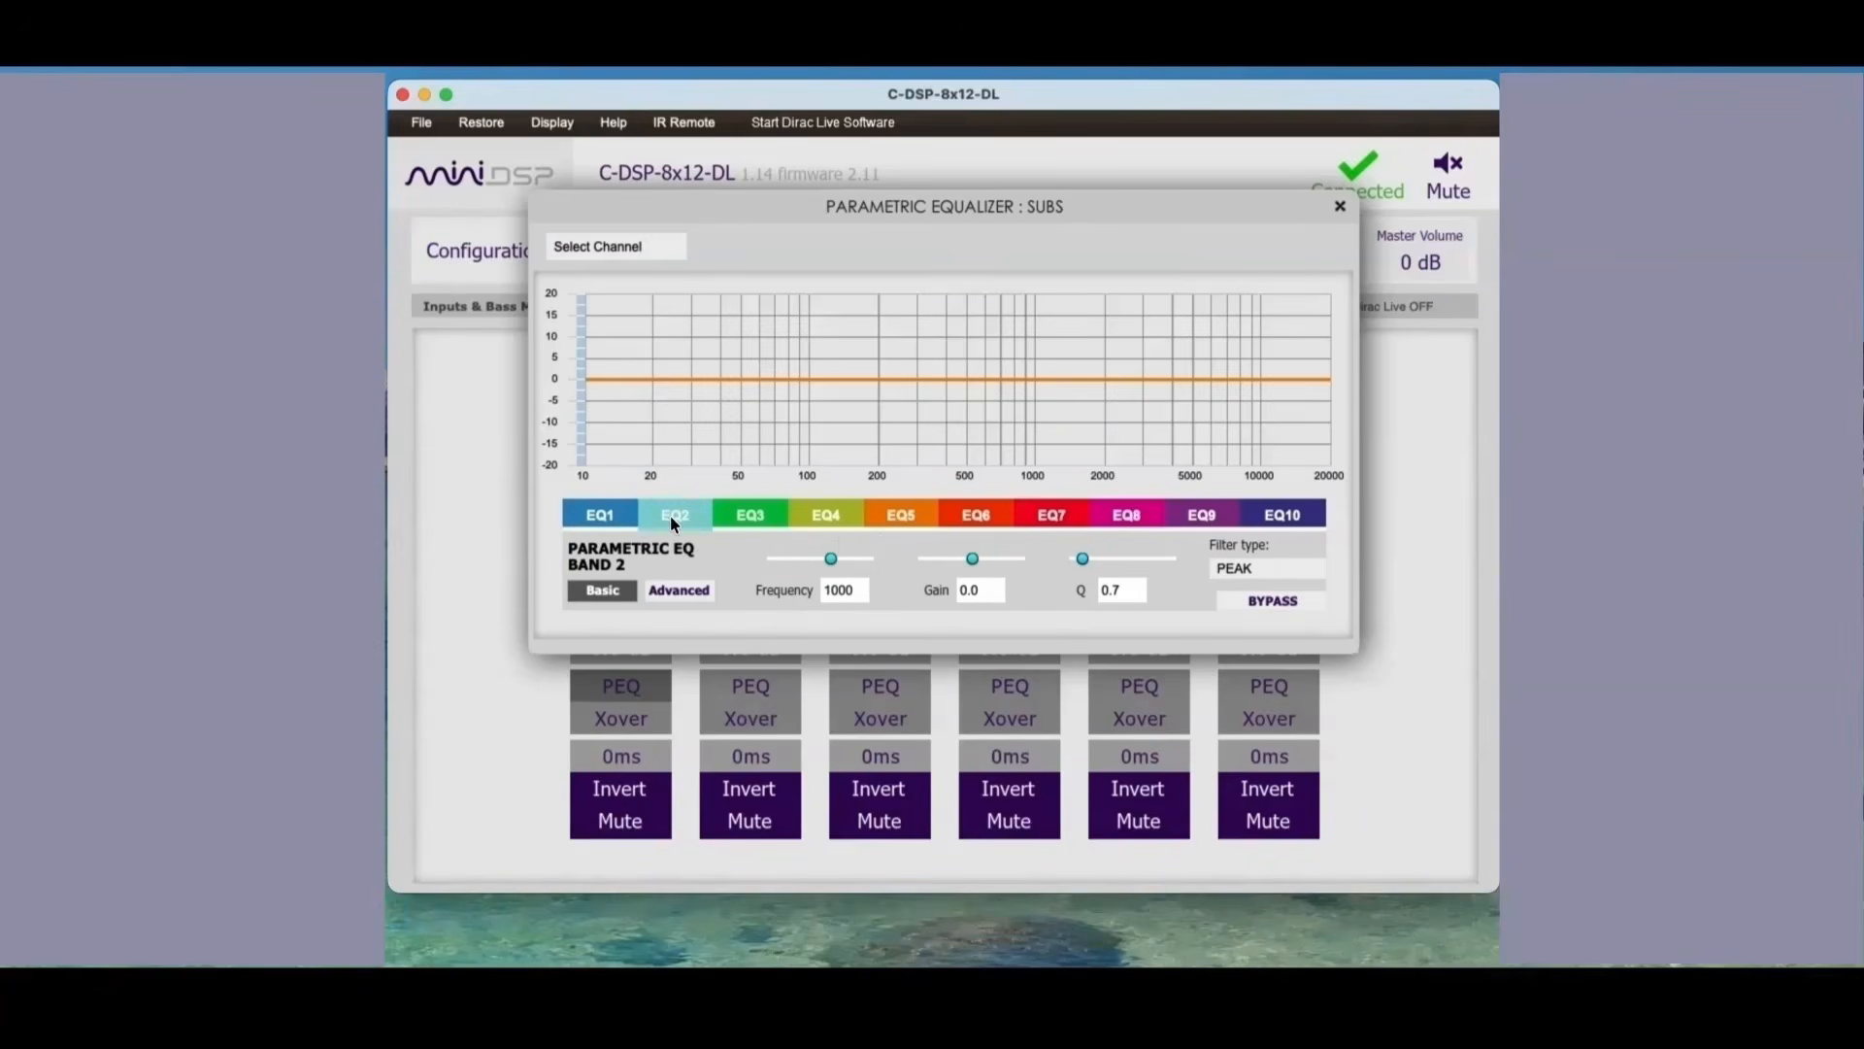
left_click(599, 516)
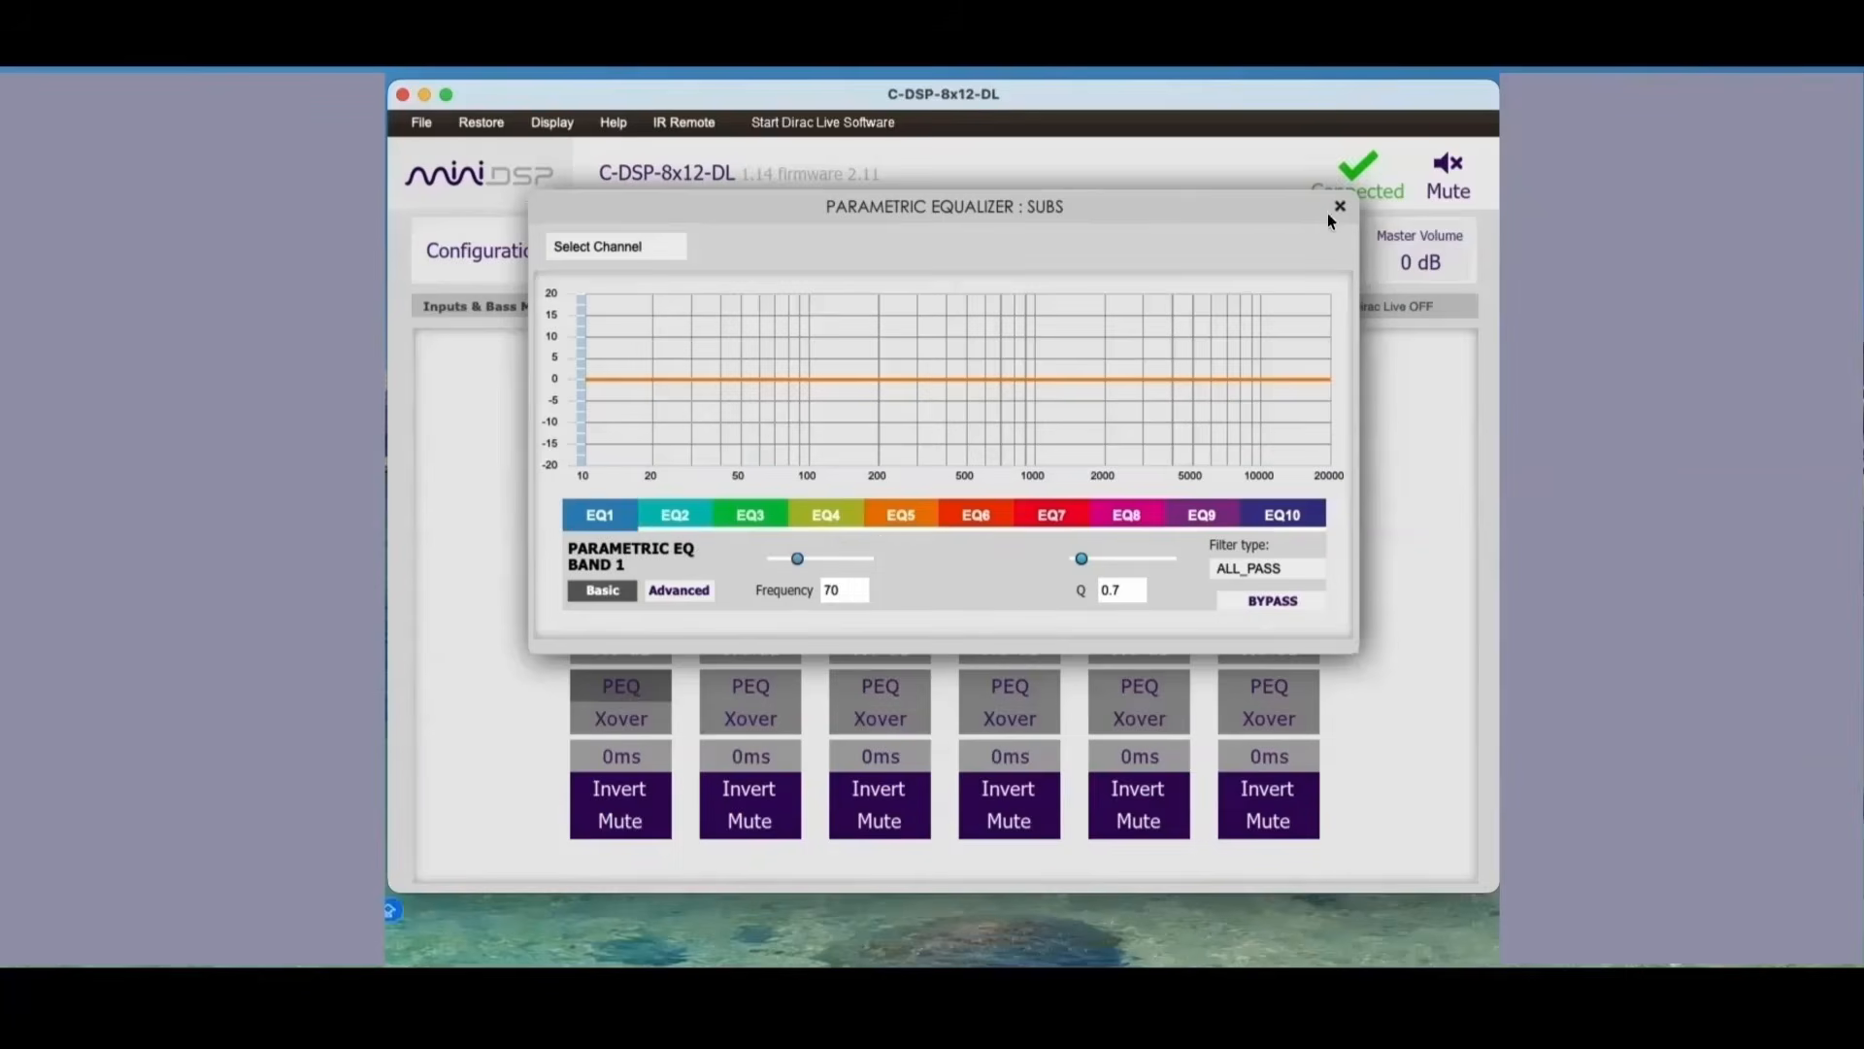
left_click(1340, 206)
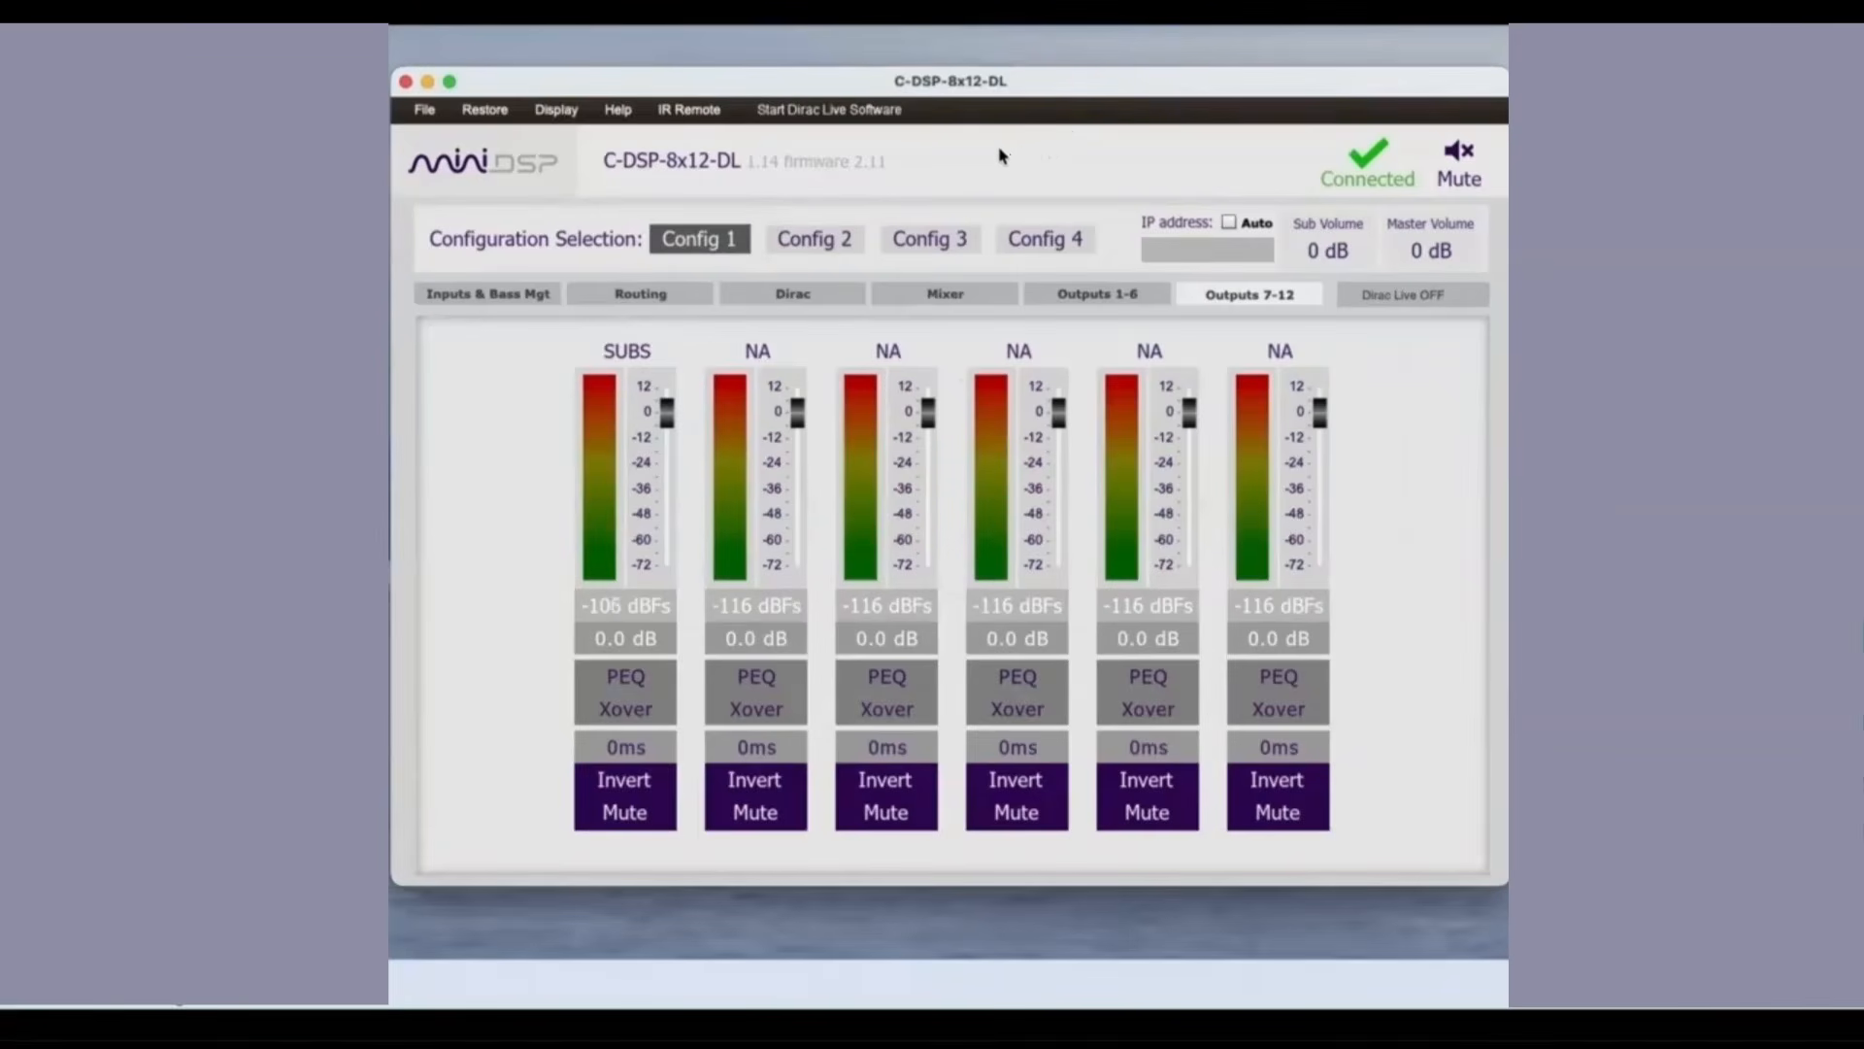
Step: Launch Dirac Live, select the miniDSP C-DSP-8x12-DL Zone 1 device and collapse the filter list
left_click(824, 113)
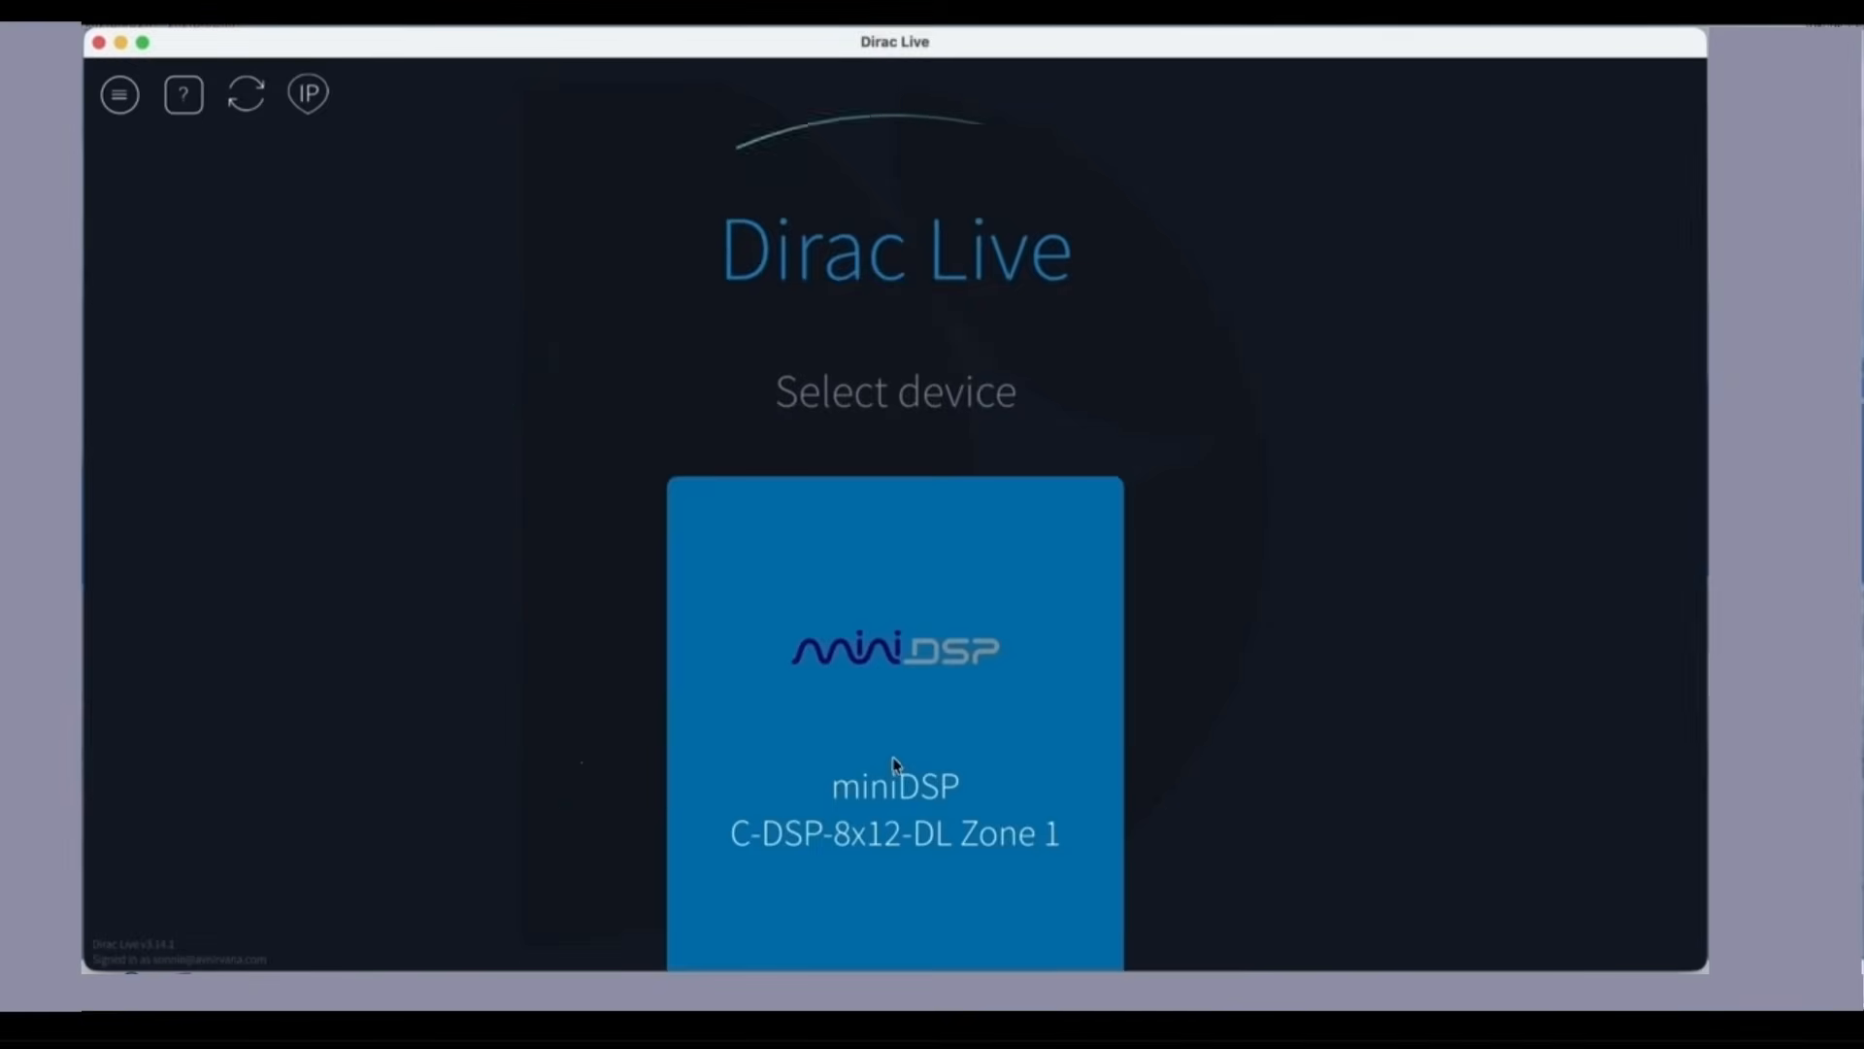
left_click(874, 723)
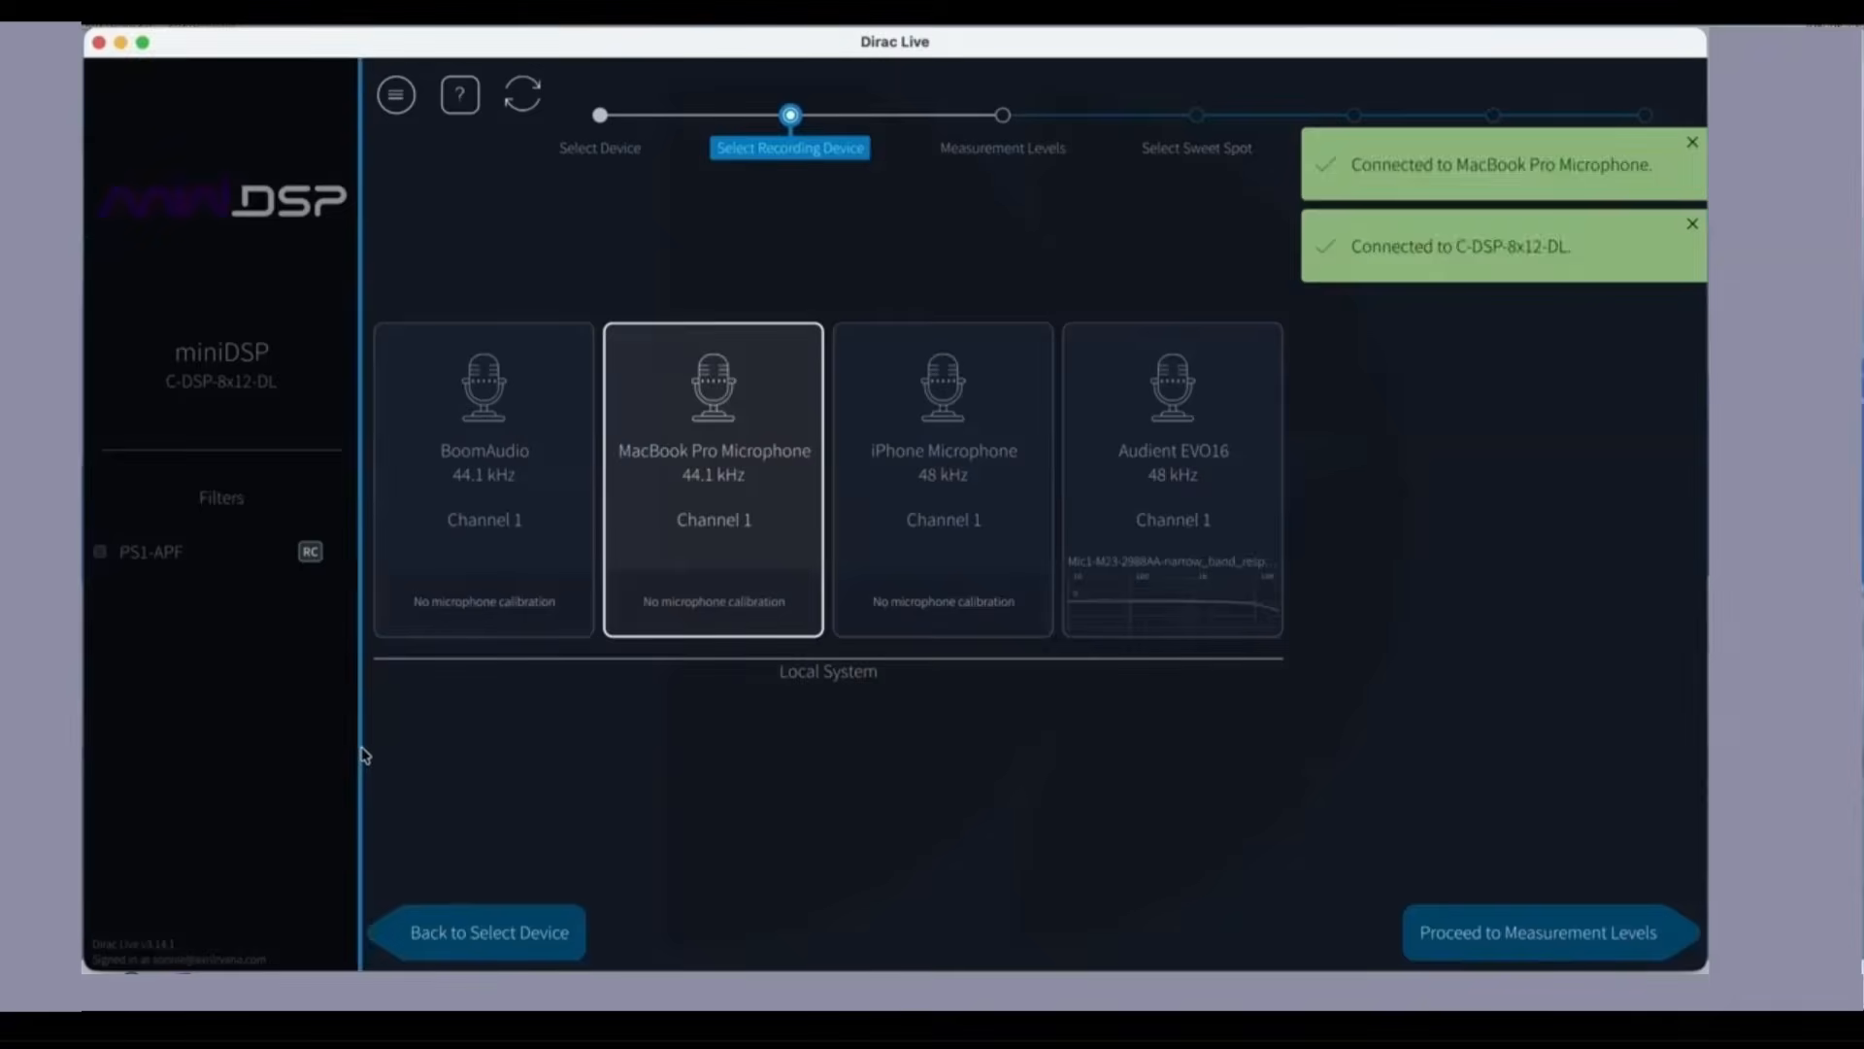
left_click(362, 755)
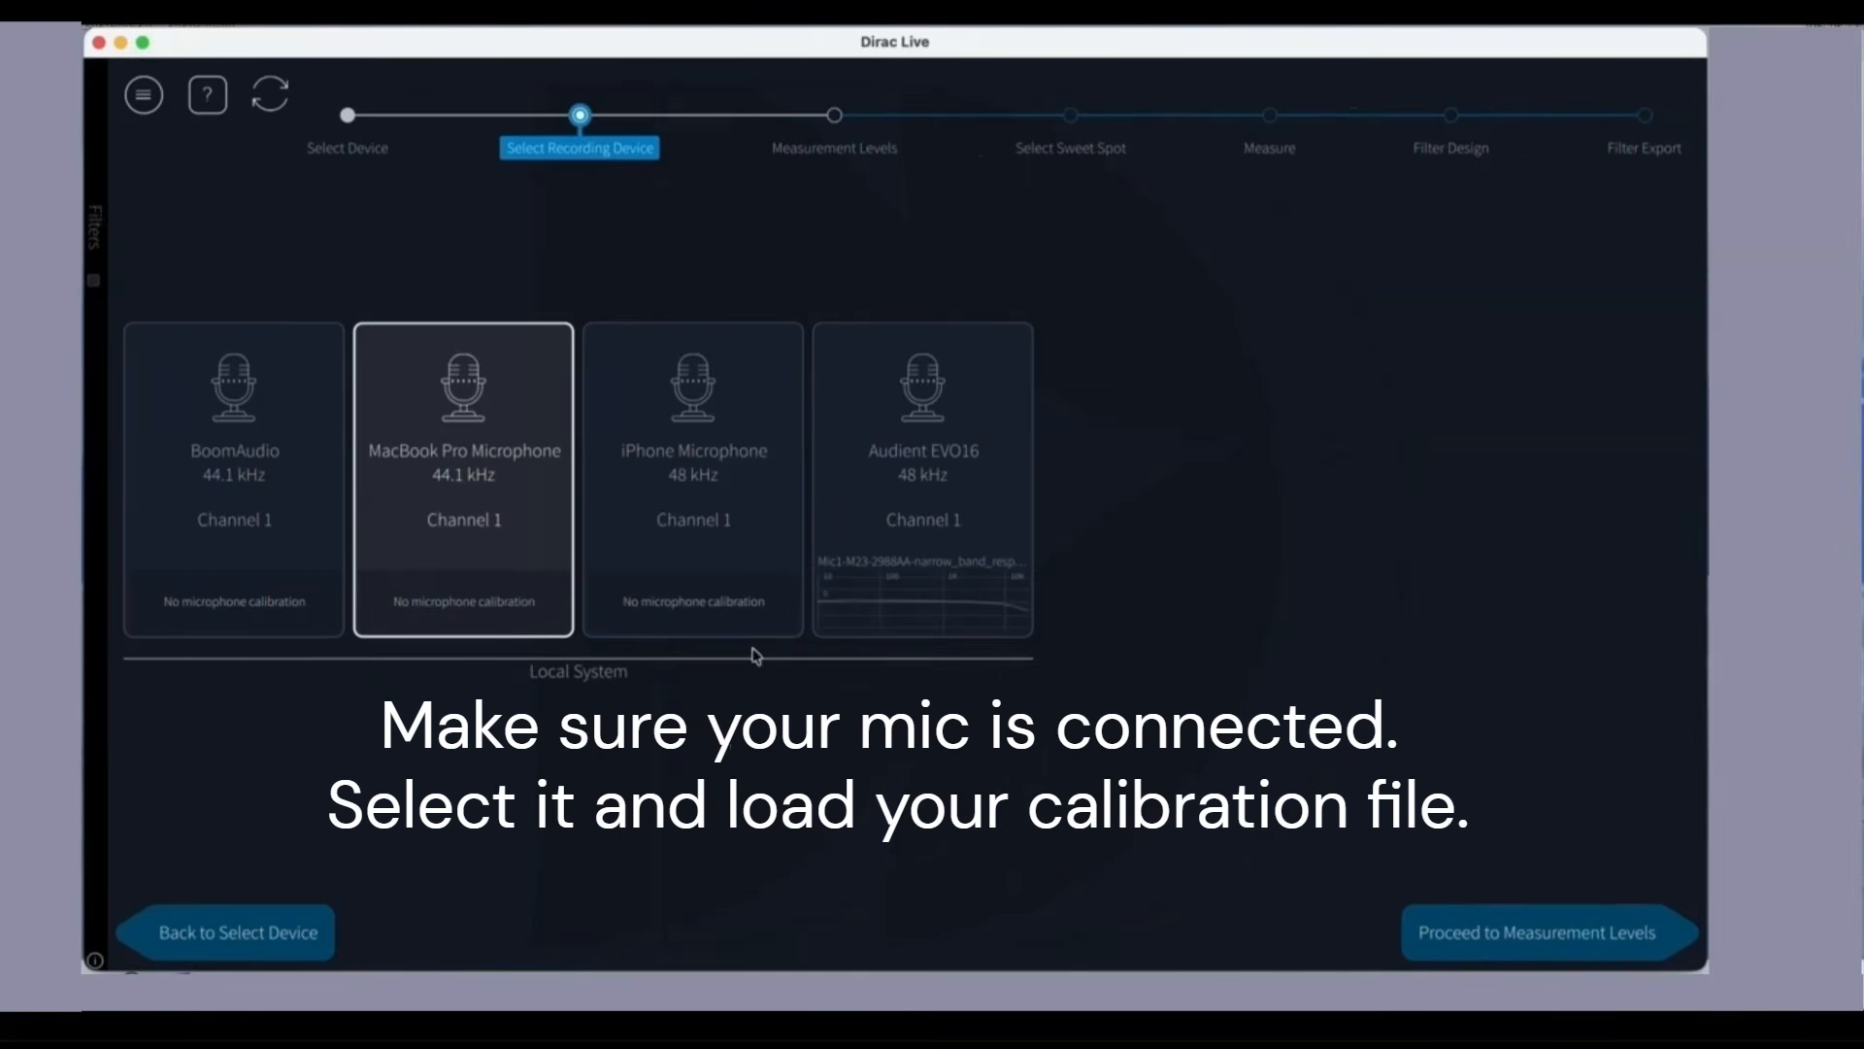
Step: Select the Audient EVO16 as the recording device, view its calibration file options and keep its loaded calibration
left_click(930, 602)
left_click(933, 607)
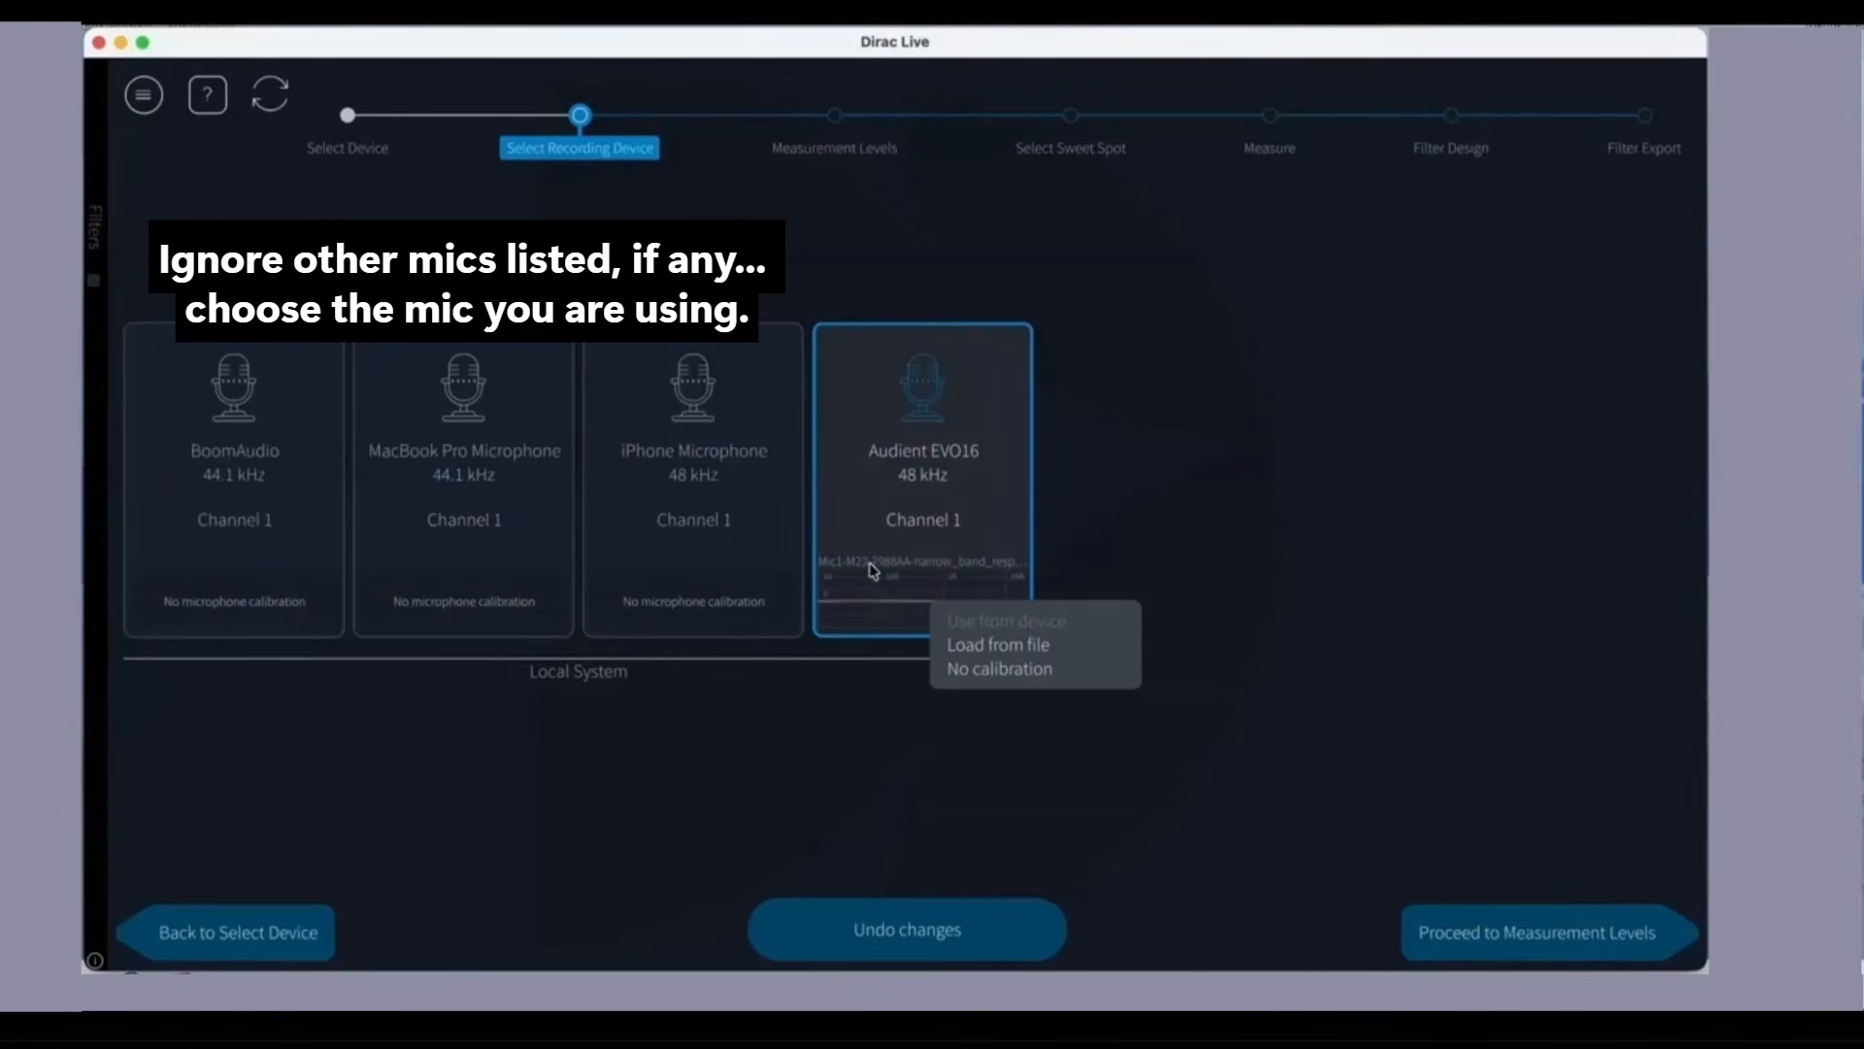
left_click(879, 509)
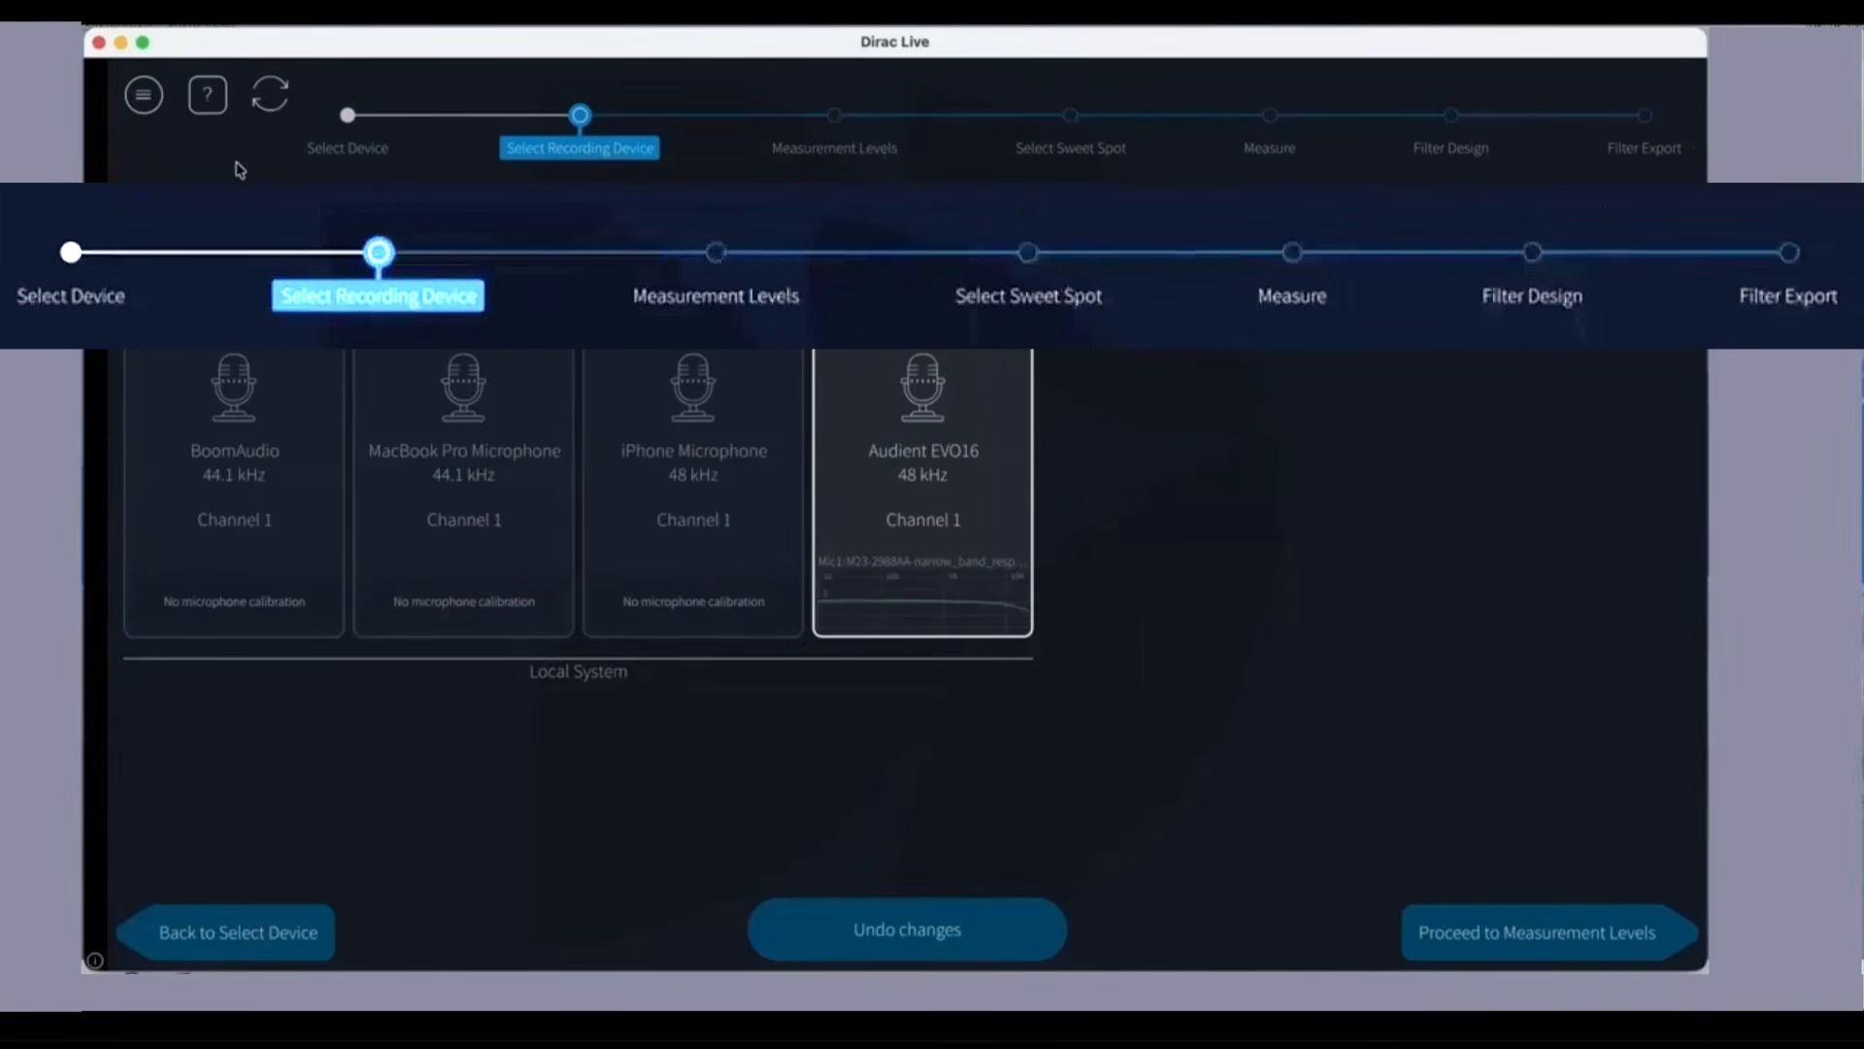
Step: Look through the project and application options and the help on selecting a recording device, closing the help
left_click(148, 96)
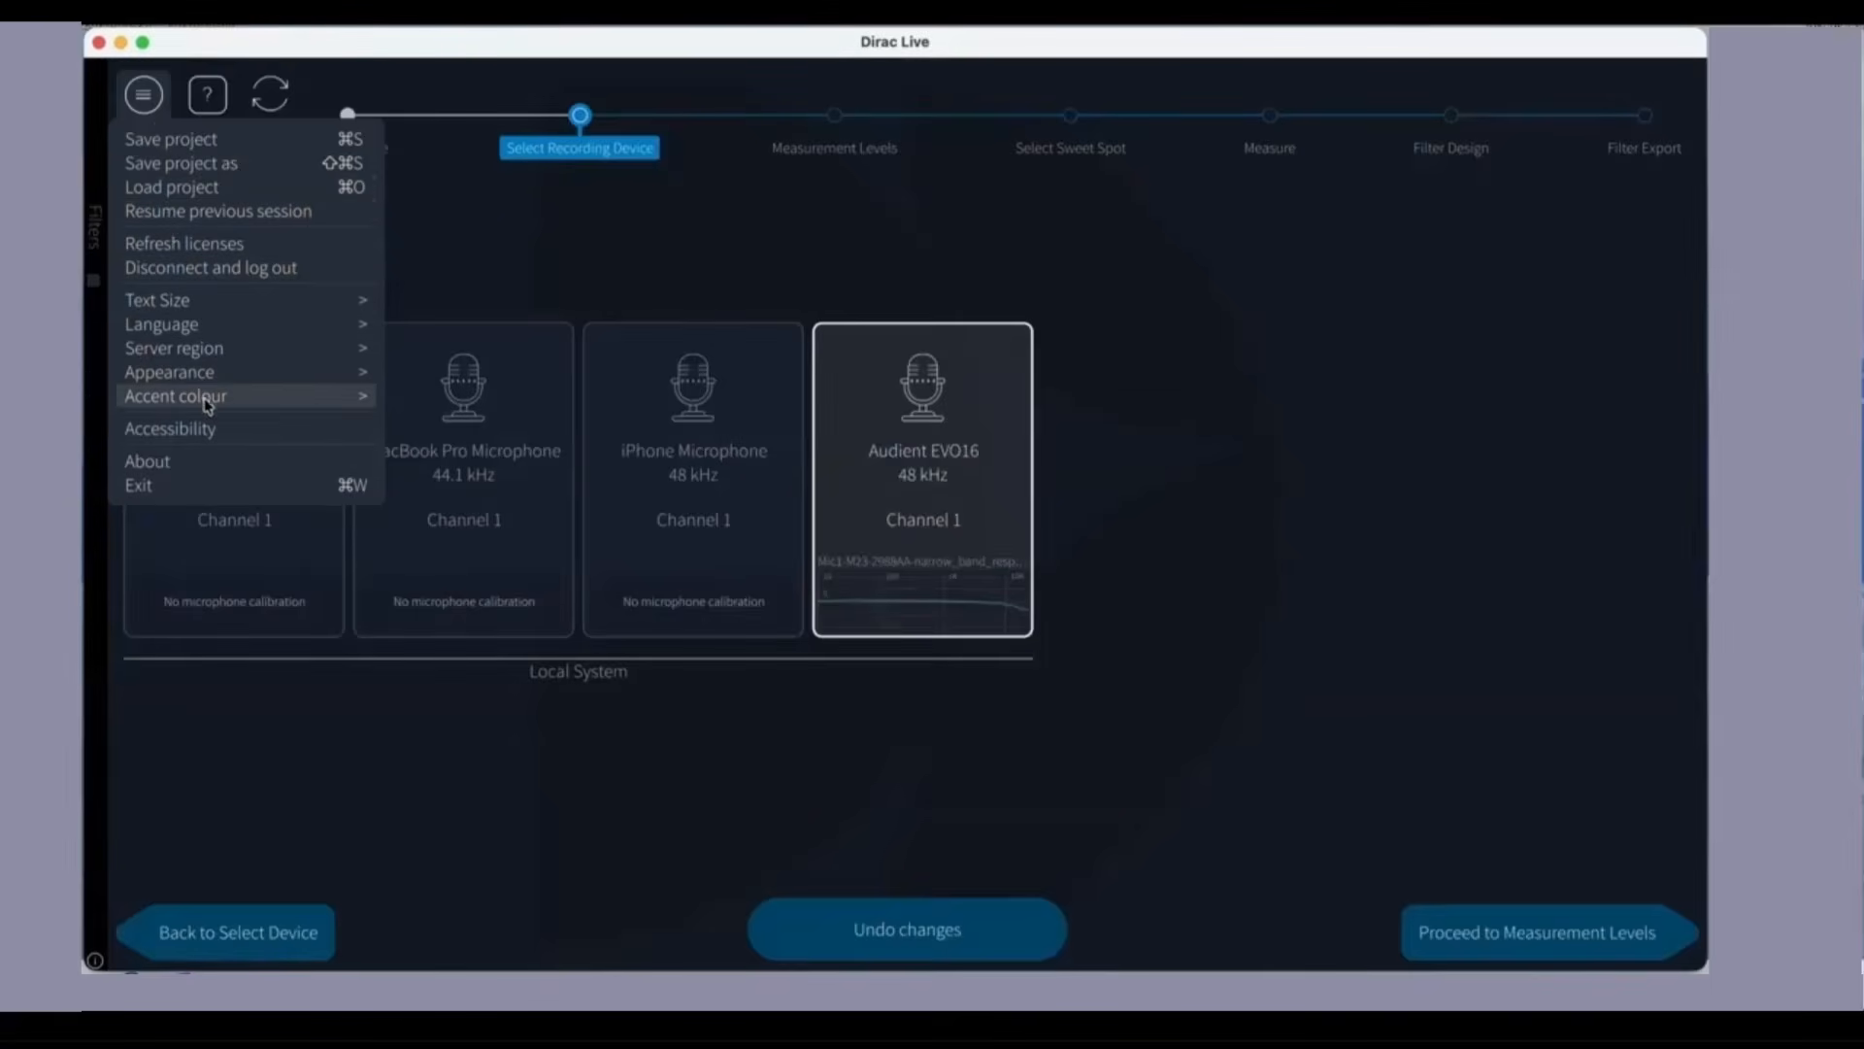
left_click(211, 94)
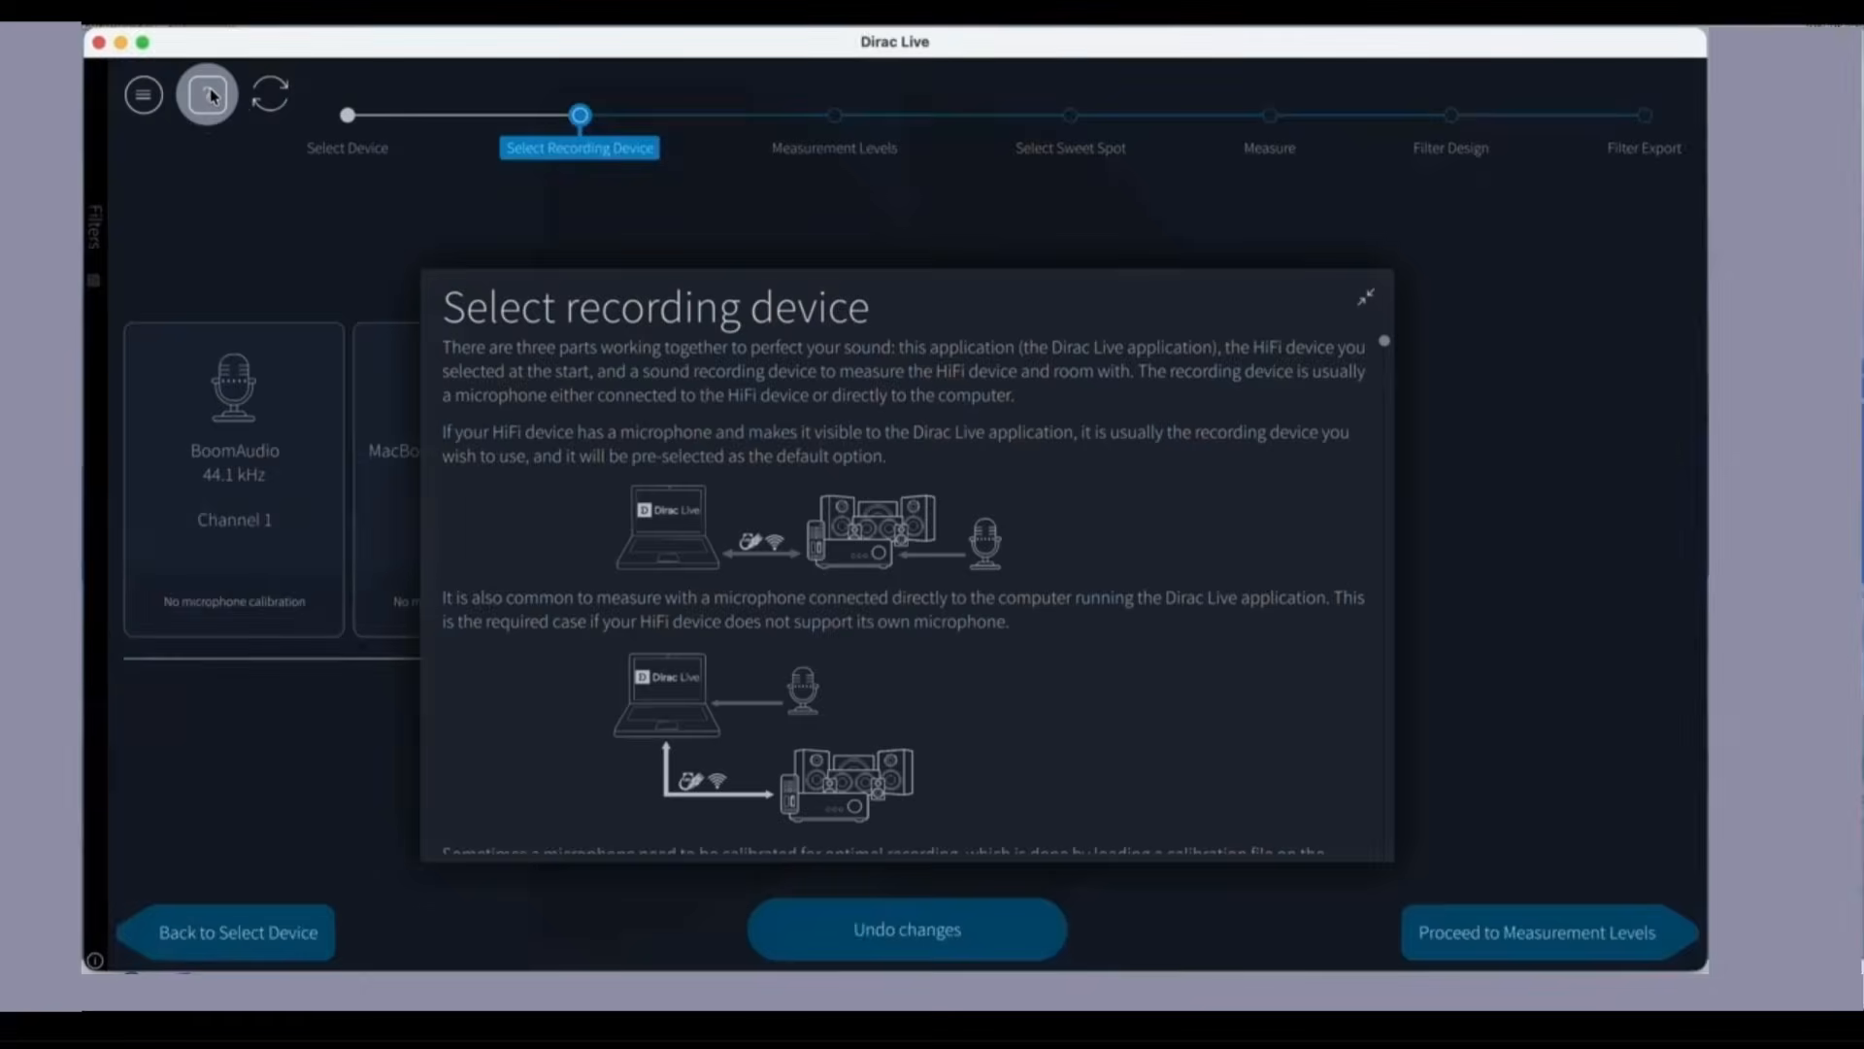
left_click(1367, 307)
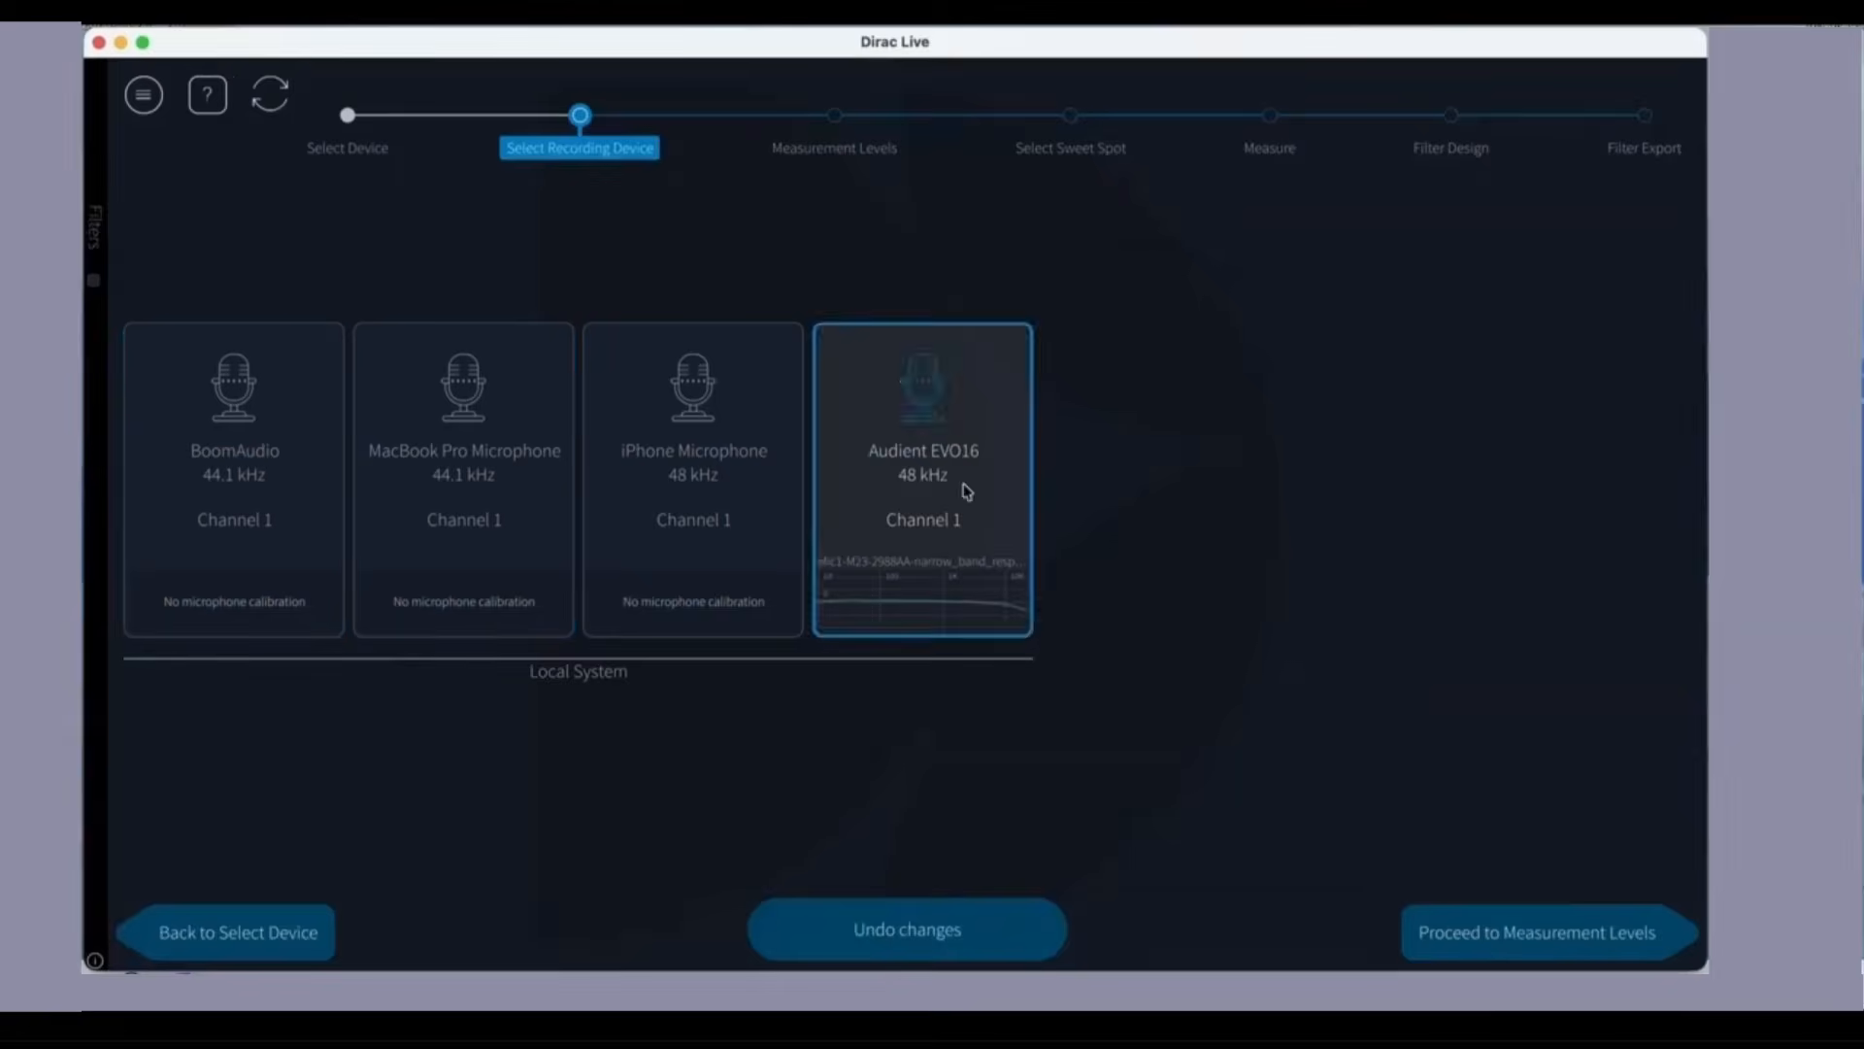
Step: Proceed to Measurement Levels, raise the master output to -32.0 dB while testing Dirac 1, and restart the Dirac 1 test signal
left_click(1500, 946)
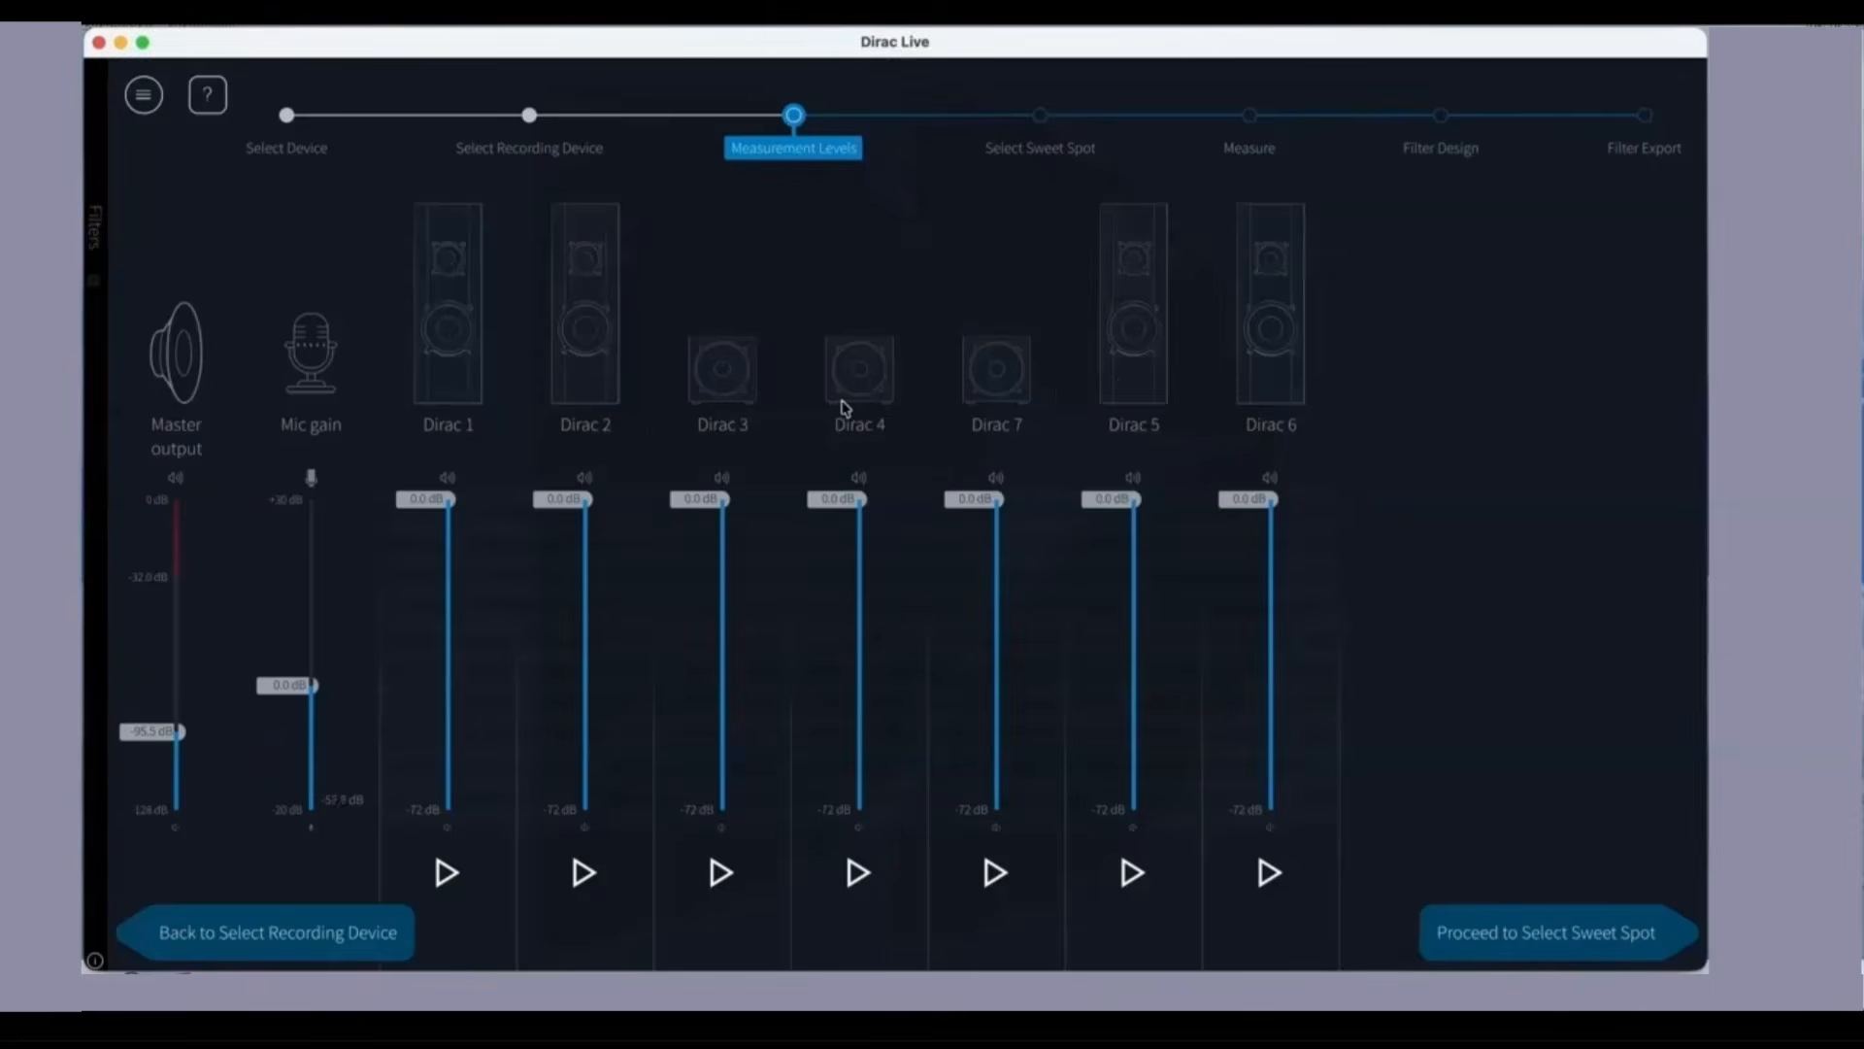
left_click(448, 874)
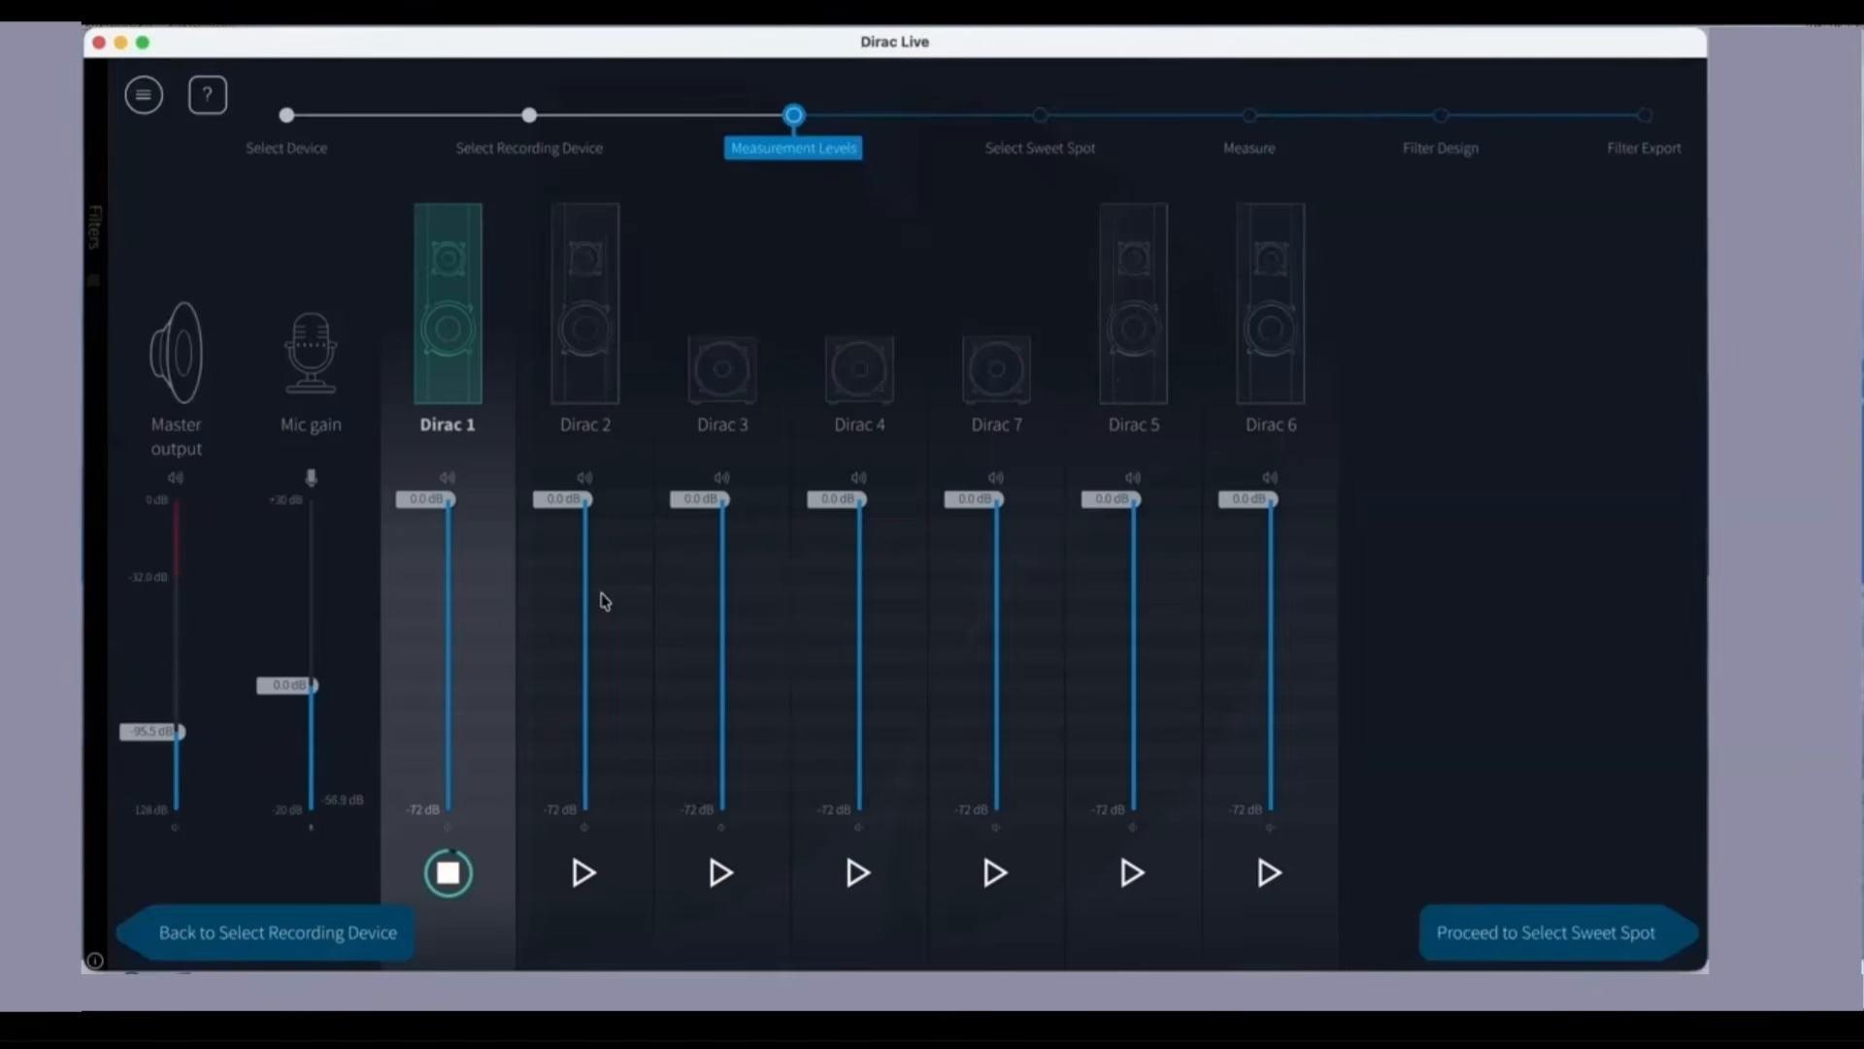
left_click_drag(177, 732, 175, 576)
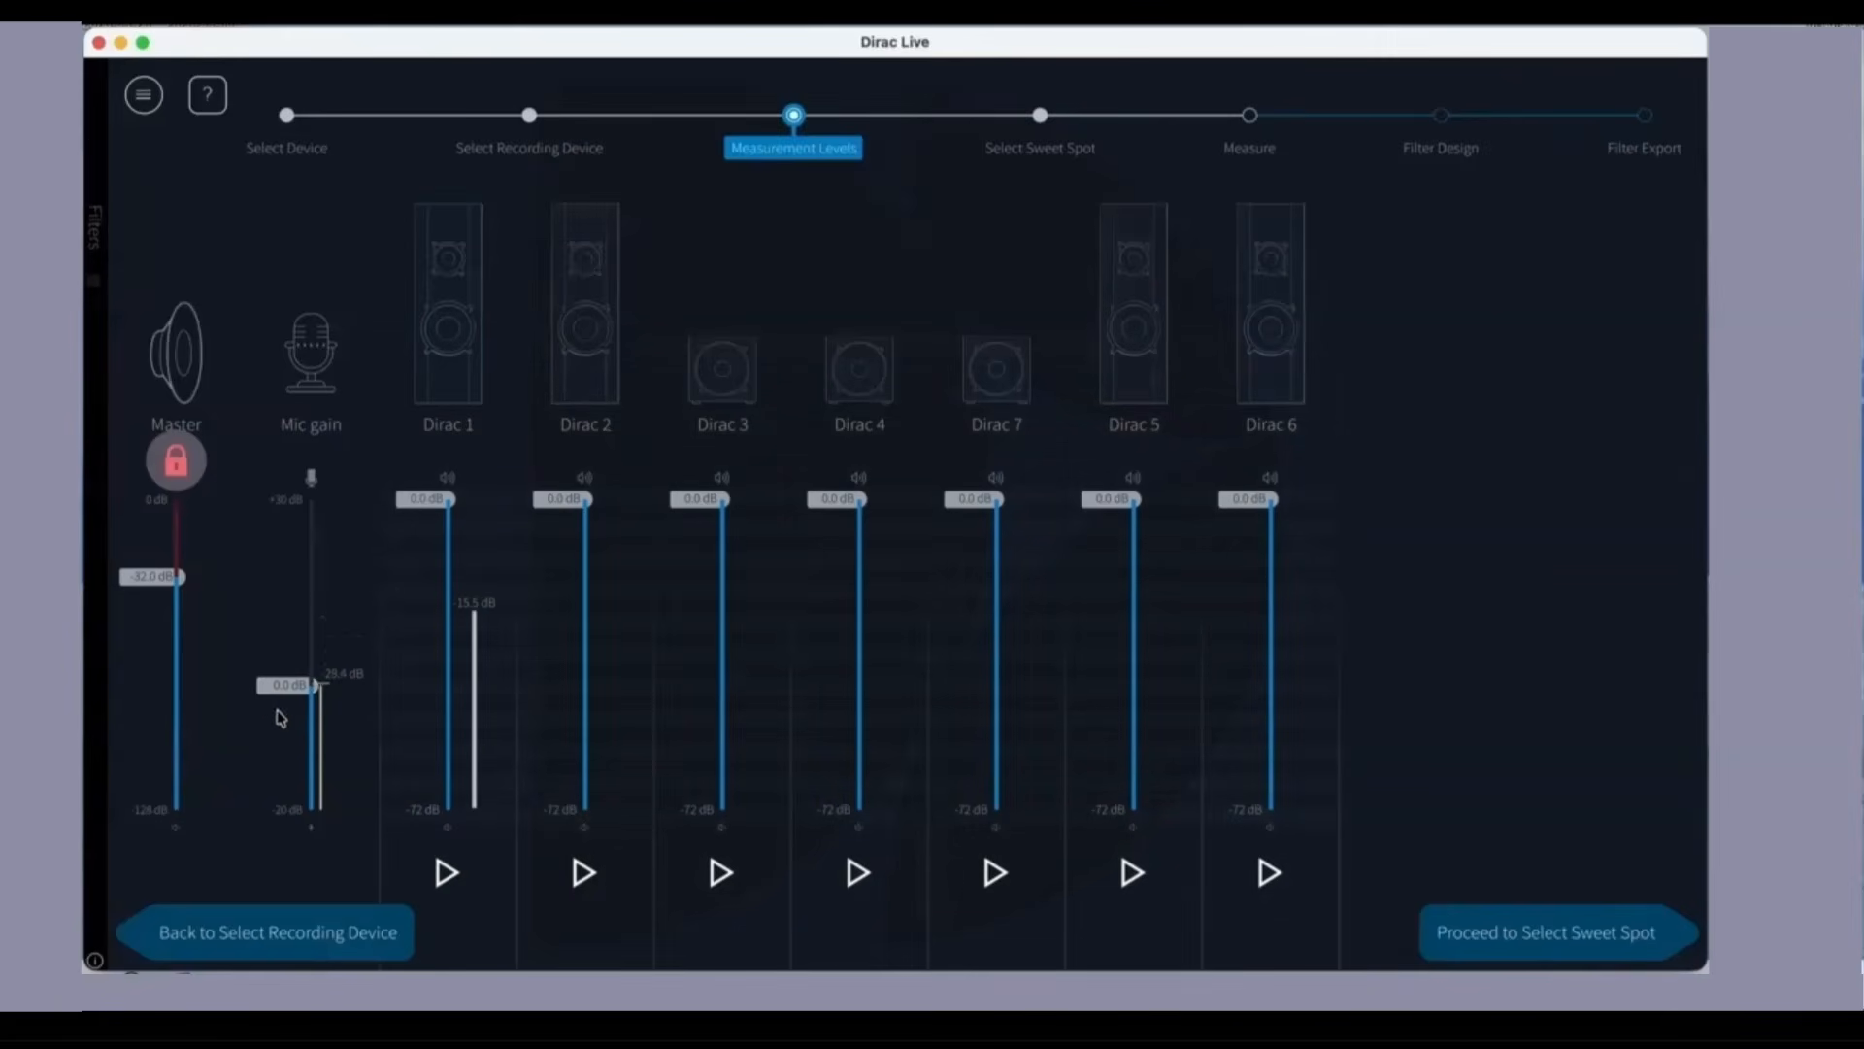
left_click(447, 873)
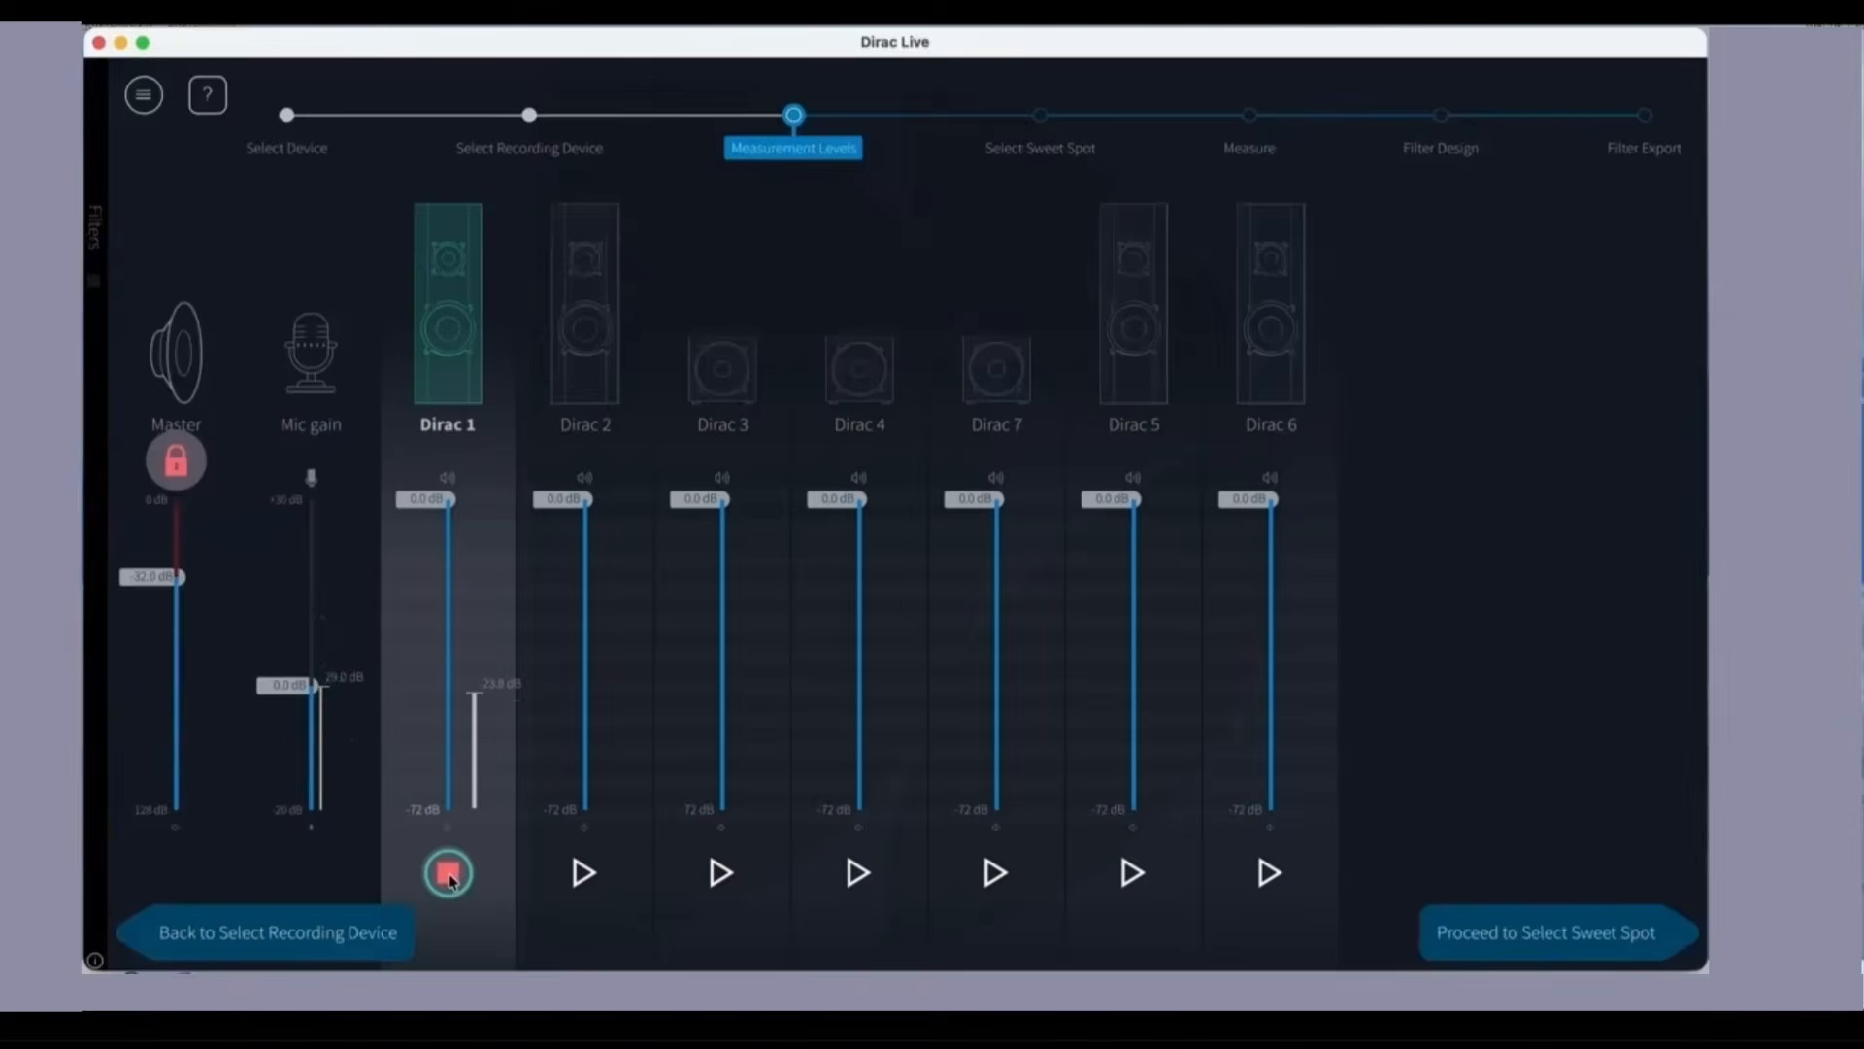
Step: Play the test signal through Dirac 2, 3, 4, 7, 5 and 6 in turn, and stop it after Dirac 6
left_click(583, 872)
left_click(719, 872)
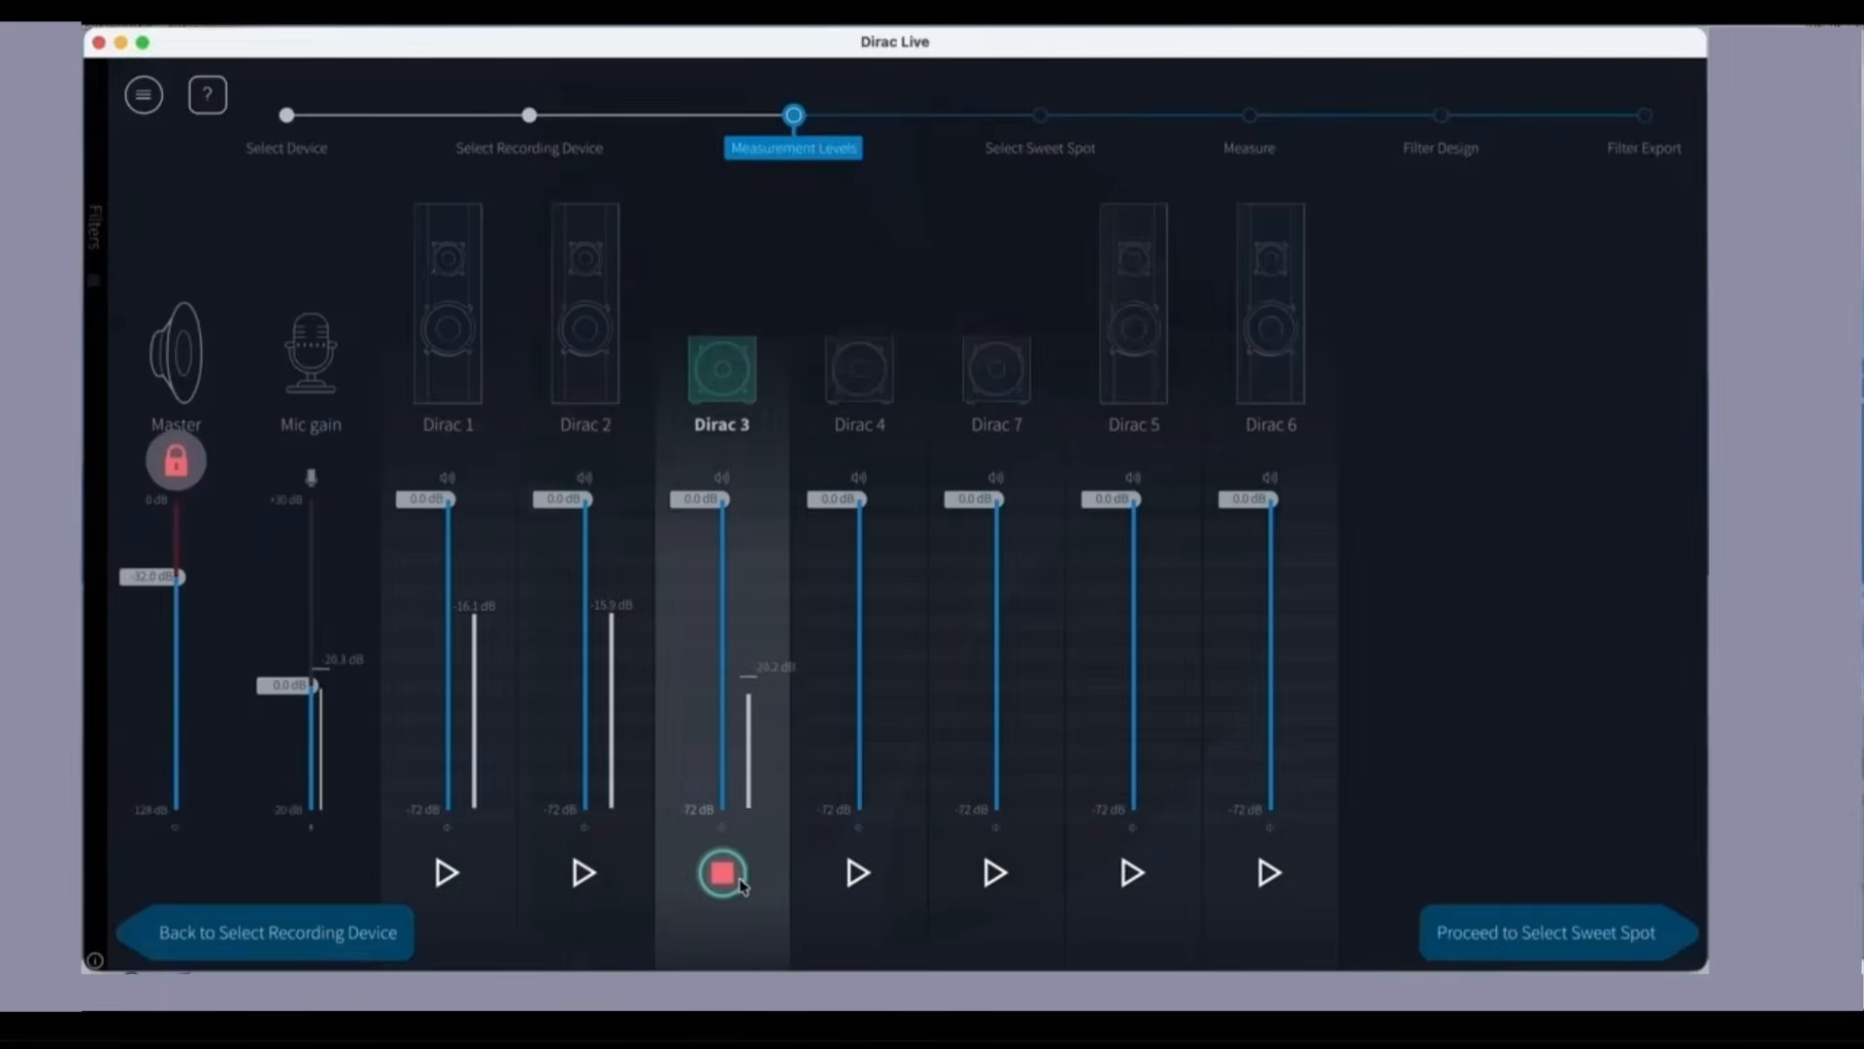
left_click(858, 872)
left_click(996, 871)
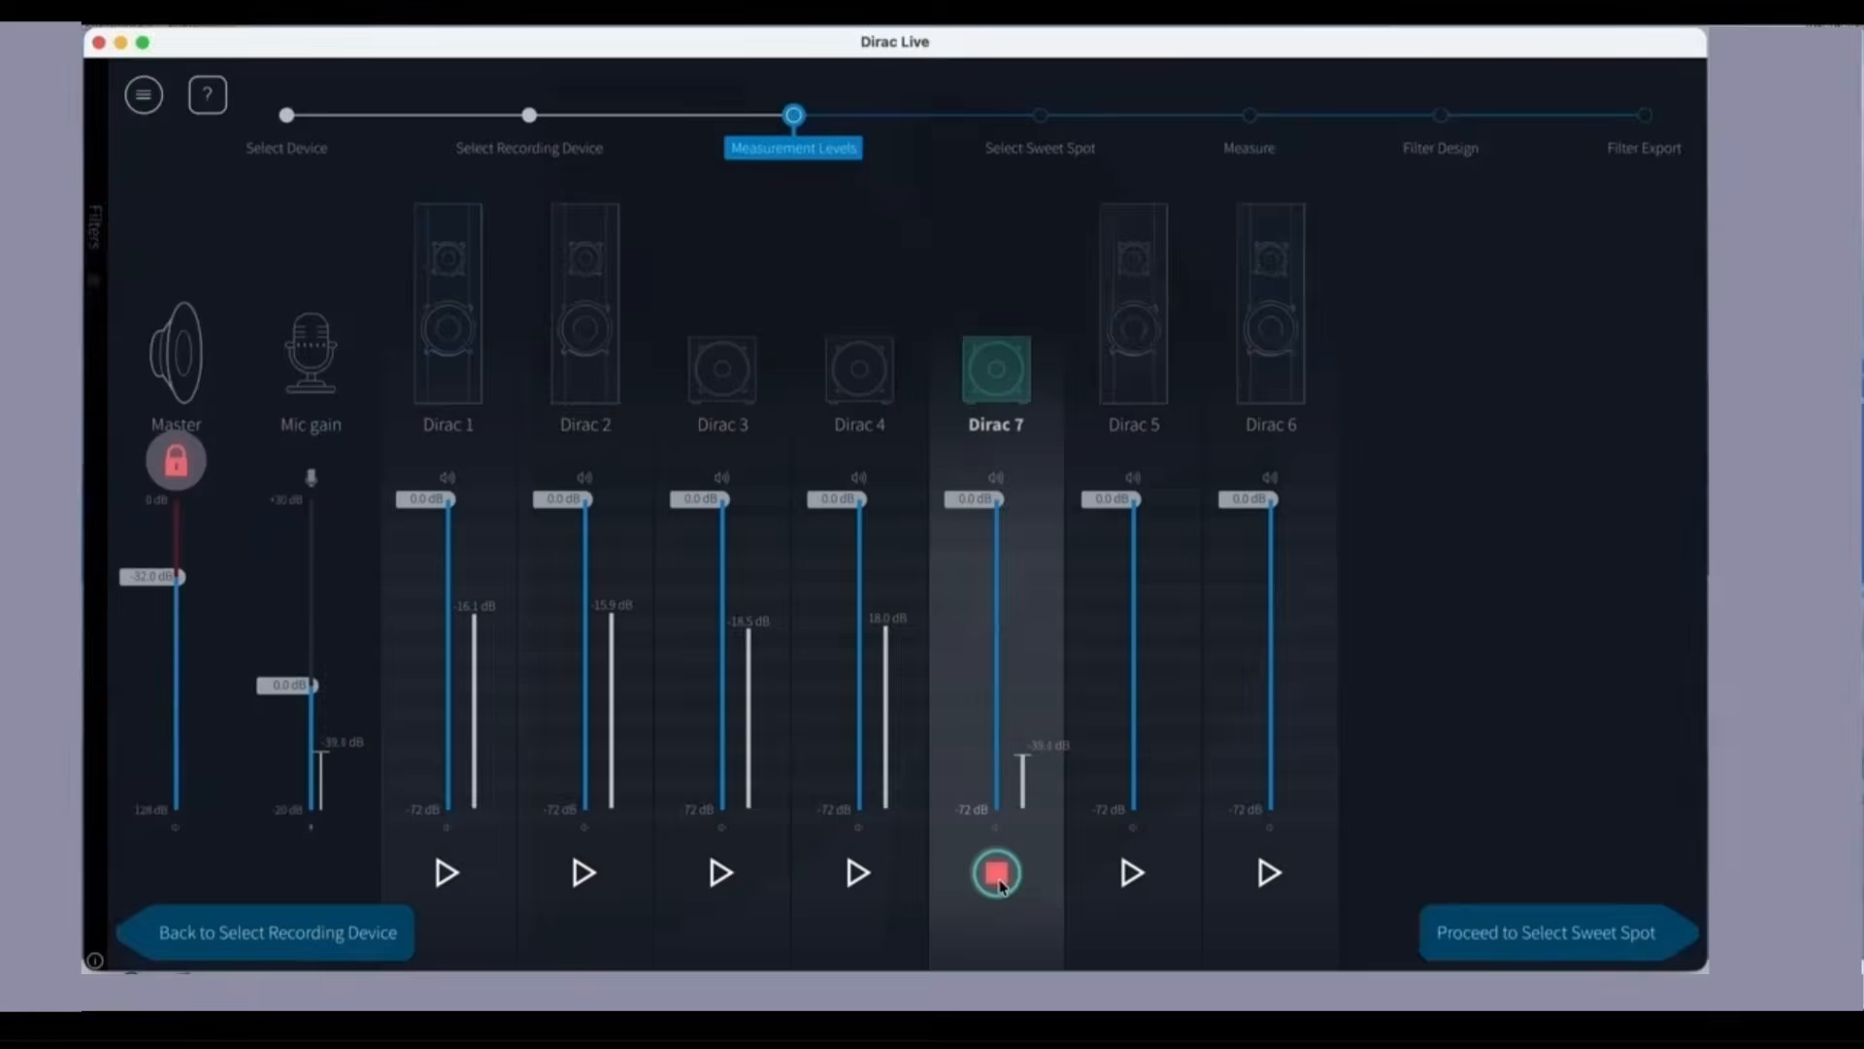
left_click(1133, 872)
left_click(1270, 872)
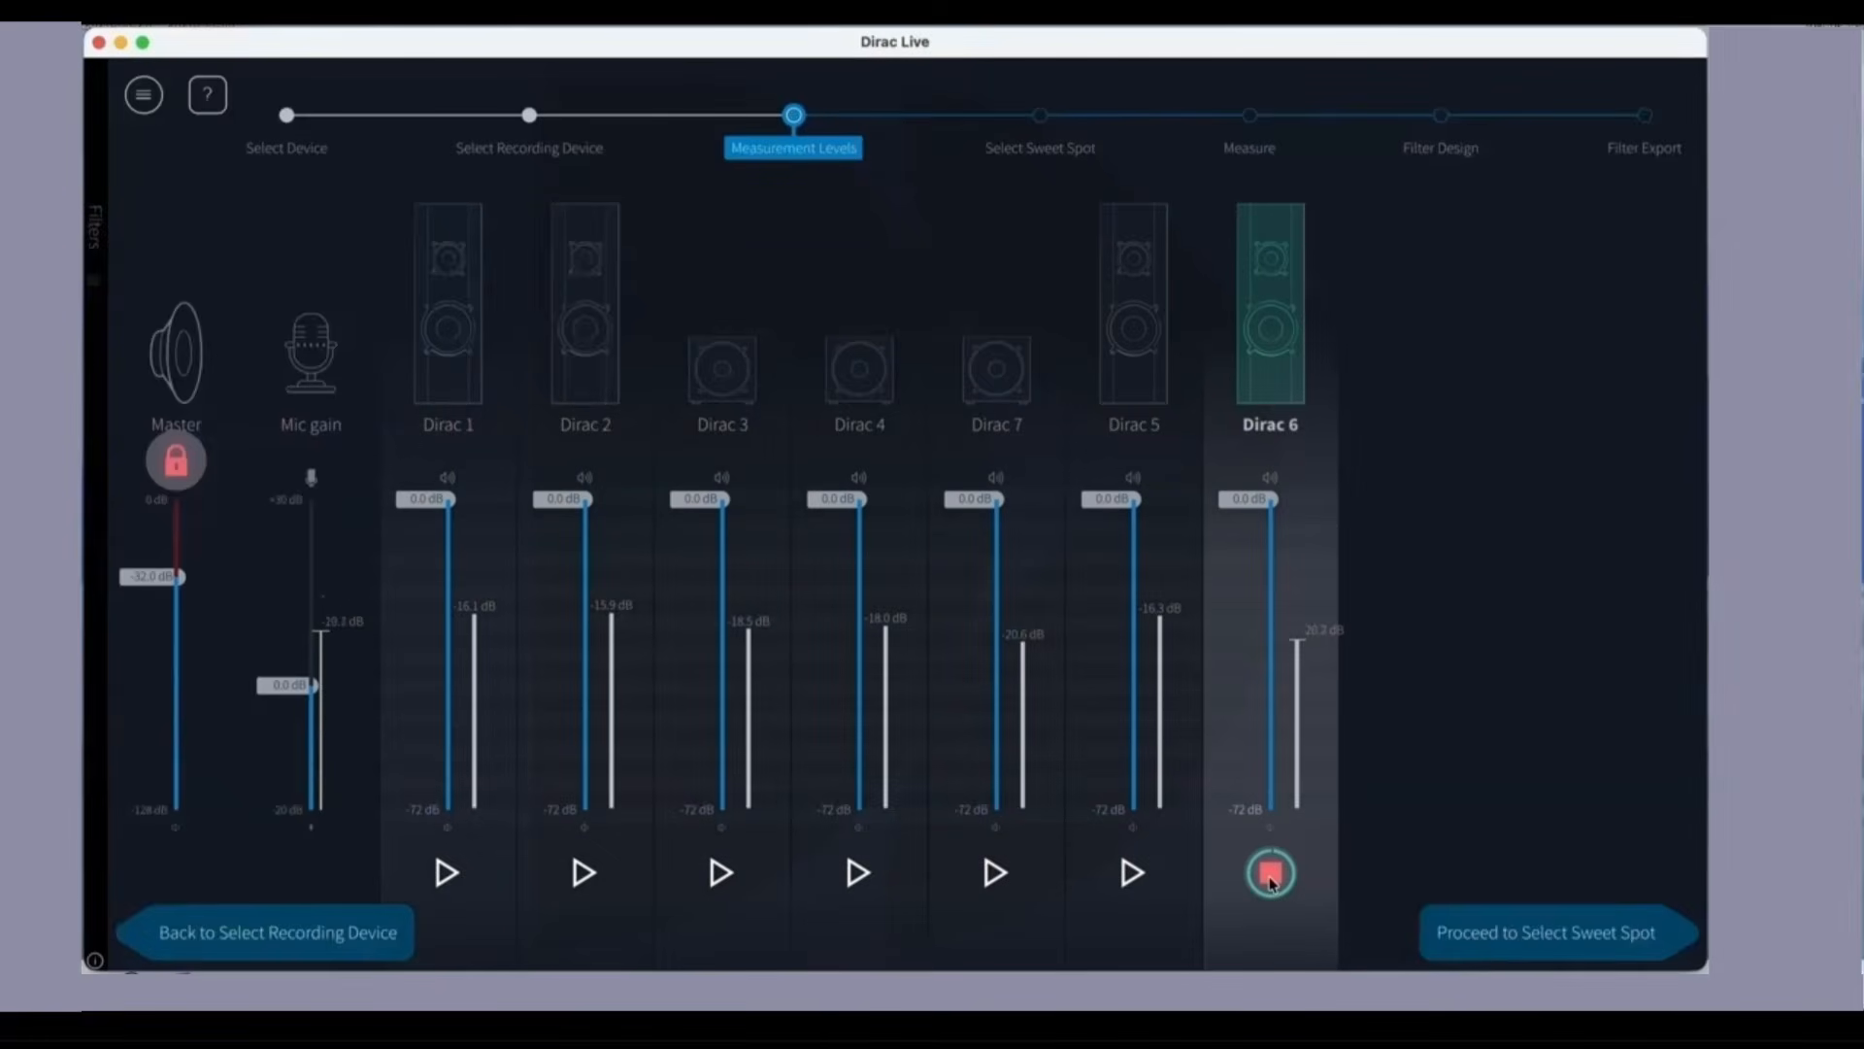
left_click(1270, 872)
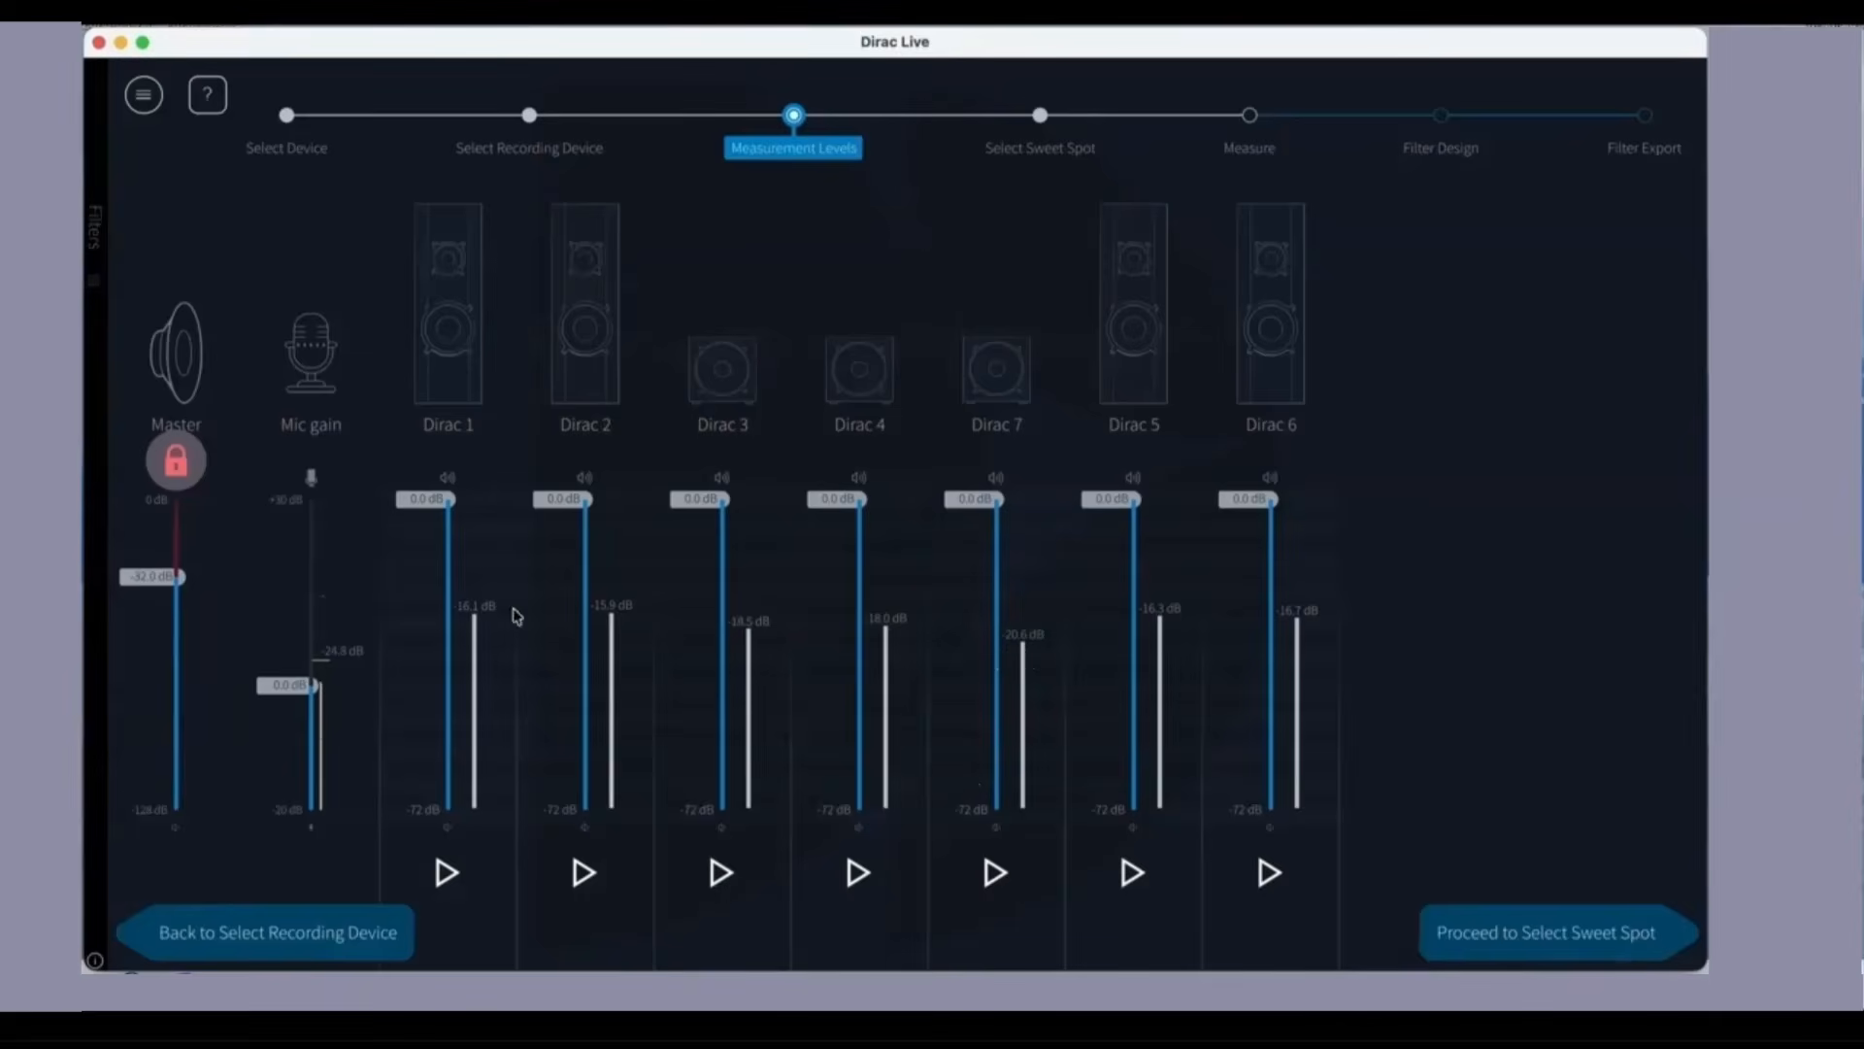
Step: Set the mic gain to +4.5 dB and match Dirac 1-6 to Dirac 7 with trims of -4.5, -4.7, -2.1, -2.6, -4.2 and -3.9 dB
left_click_drag(285, 689, 290, 660)
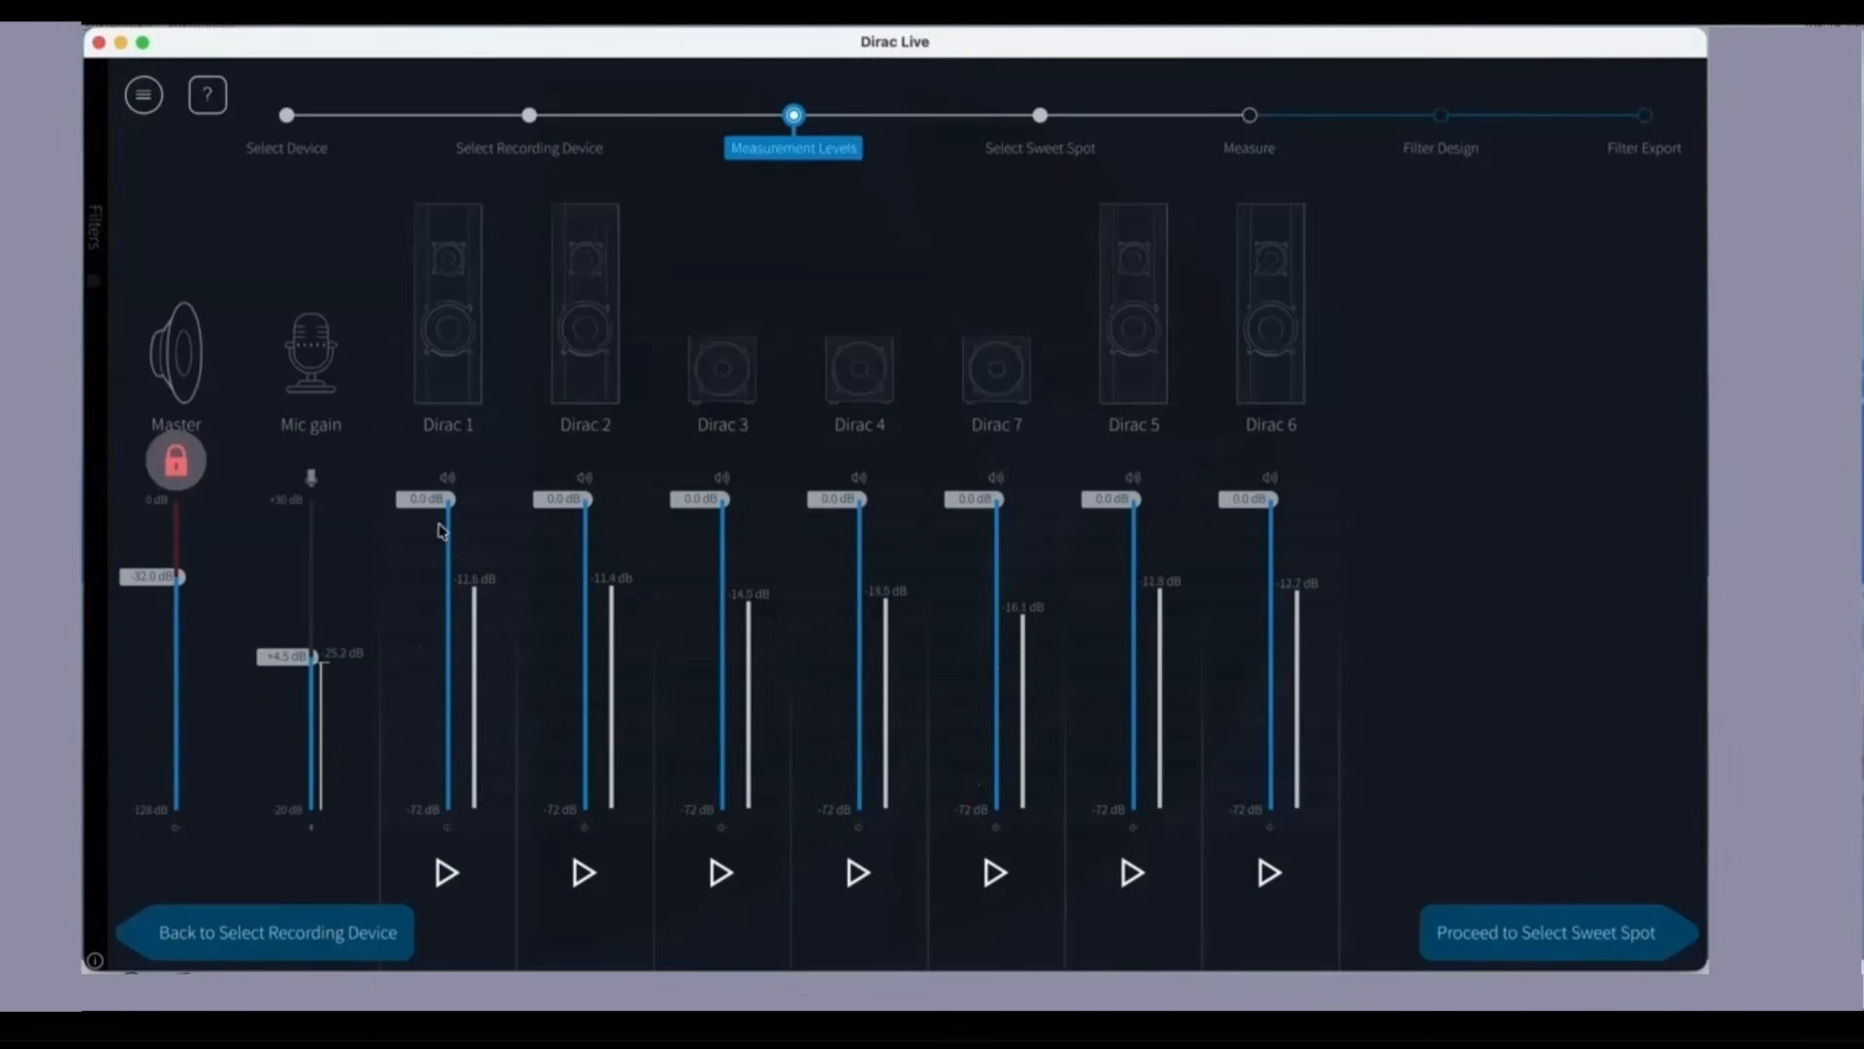
left_click_drag(435, 508, 434, 524)
left_click_drag(583, 499, 582, 518)
left_click_drag(719, 500, 719, 507)
left_click_drag(856, 499, 857, 509)
left_click_drag(1131, 499, 1131, 515)
left_click_drag(1268, 499, 1268, 516)
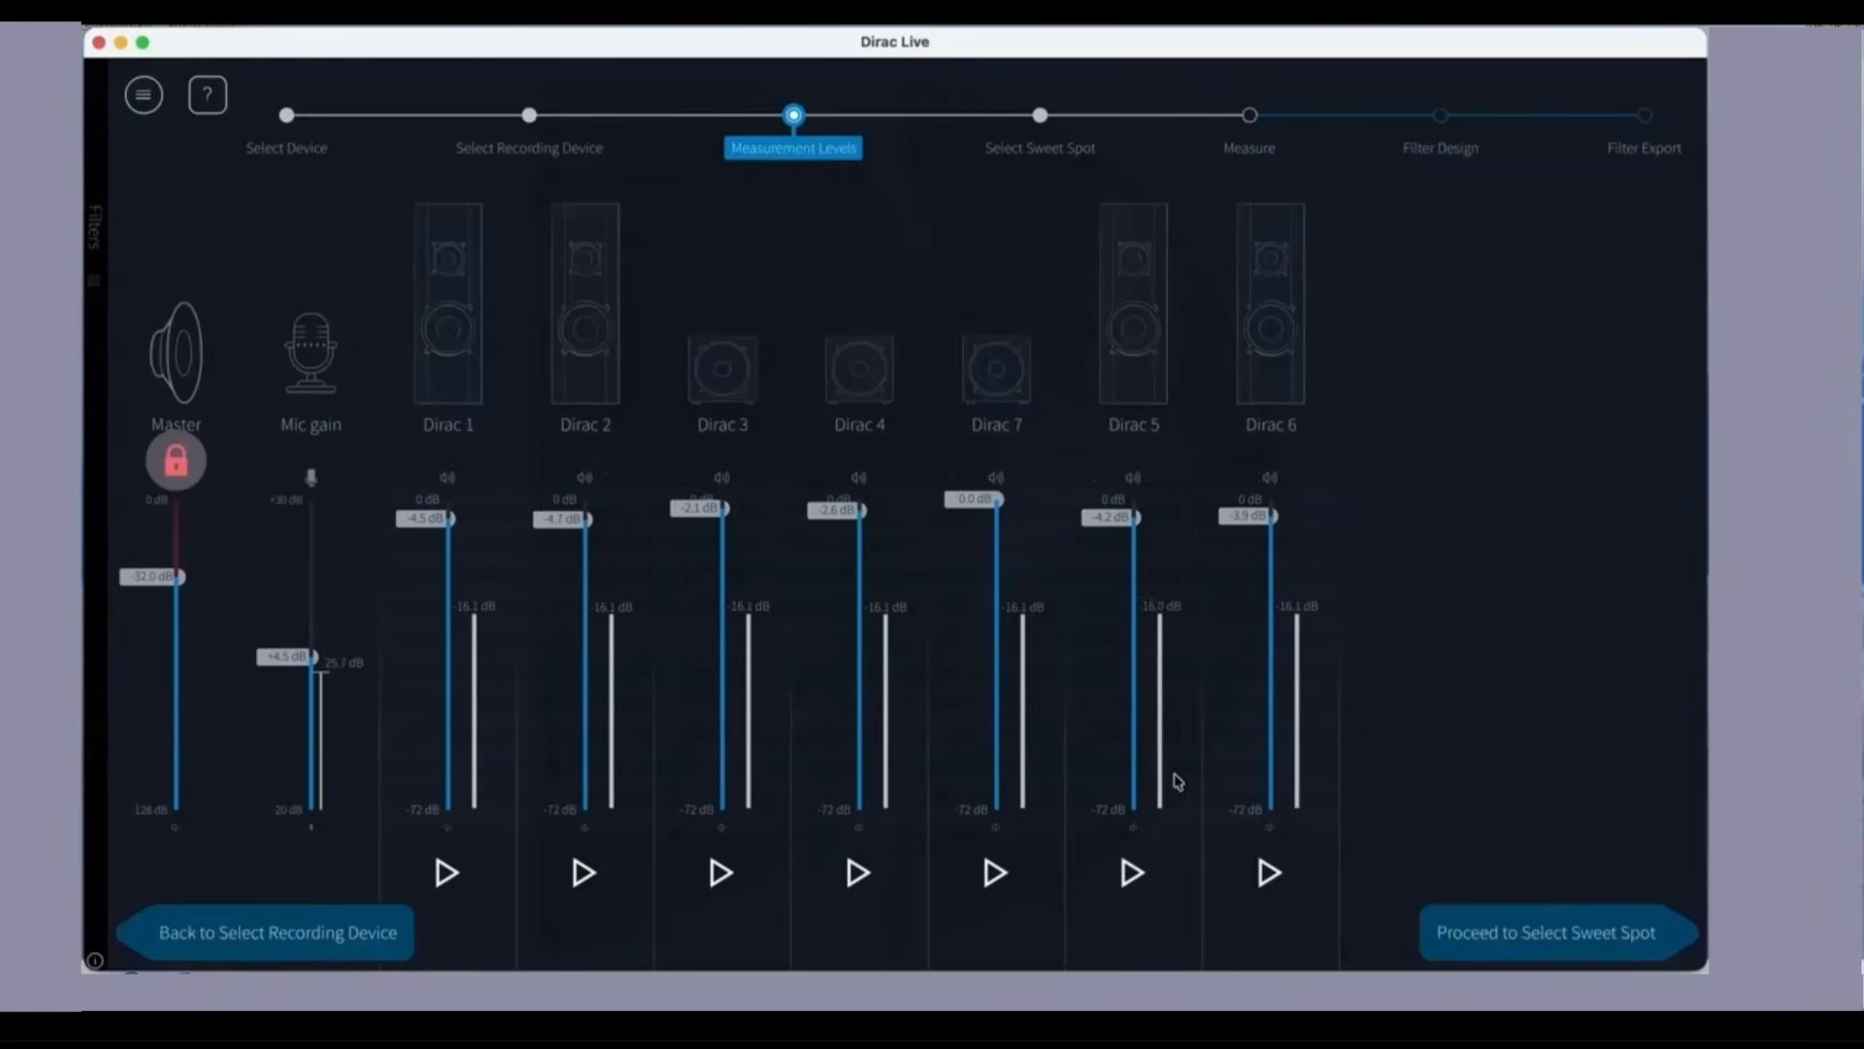
Step: Proceed to Select Sweet Spot, choose the Focused arrangement and continue to Measure
left_click(1518, 944)
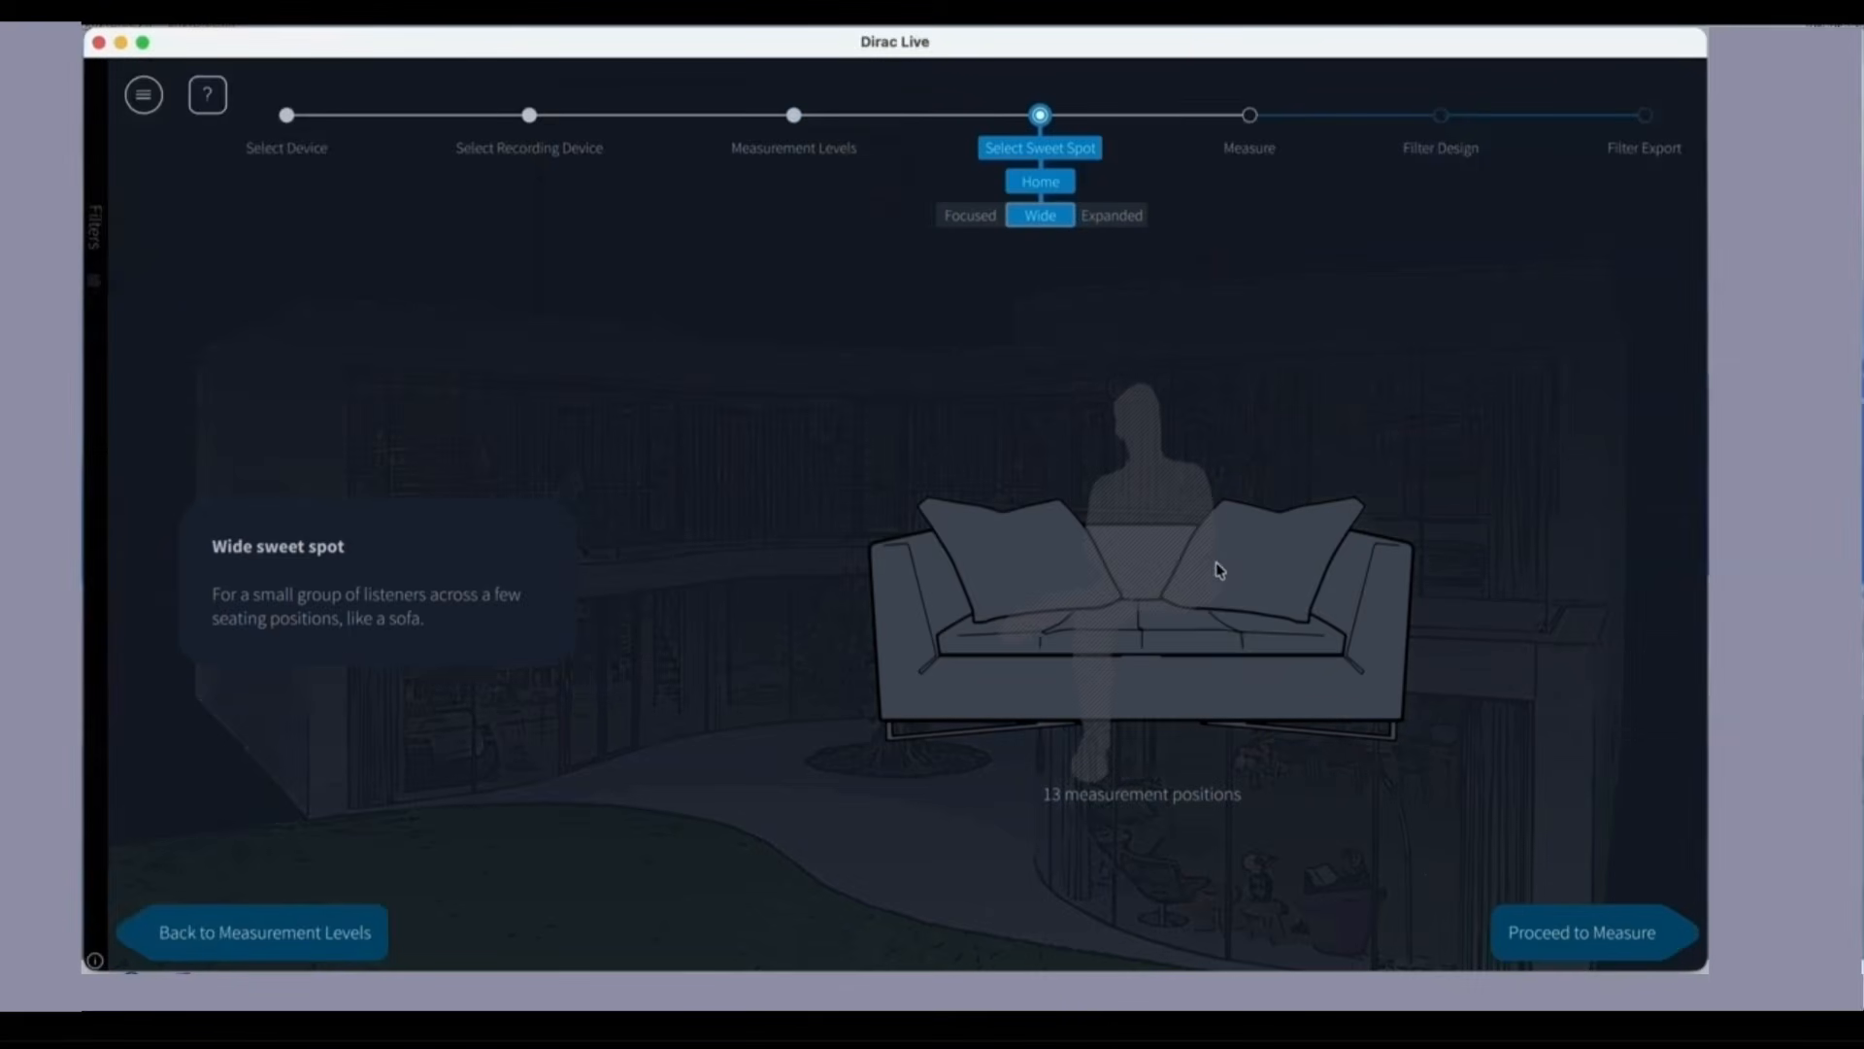
left_click(970, 215)
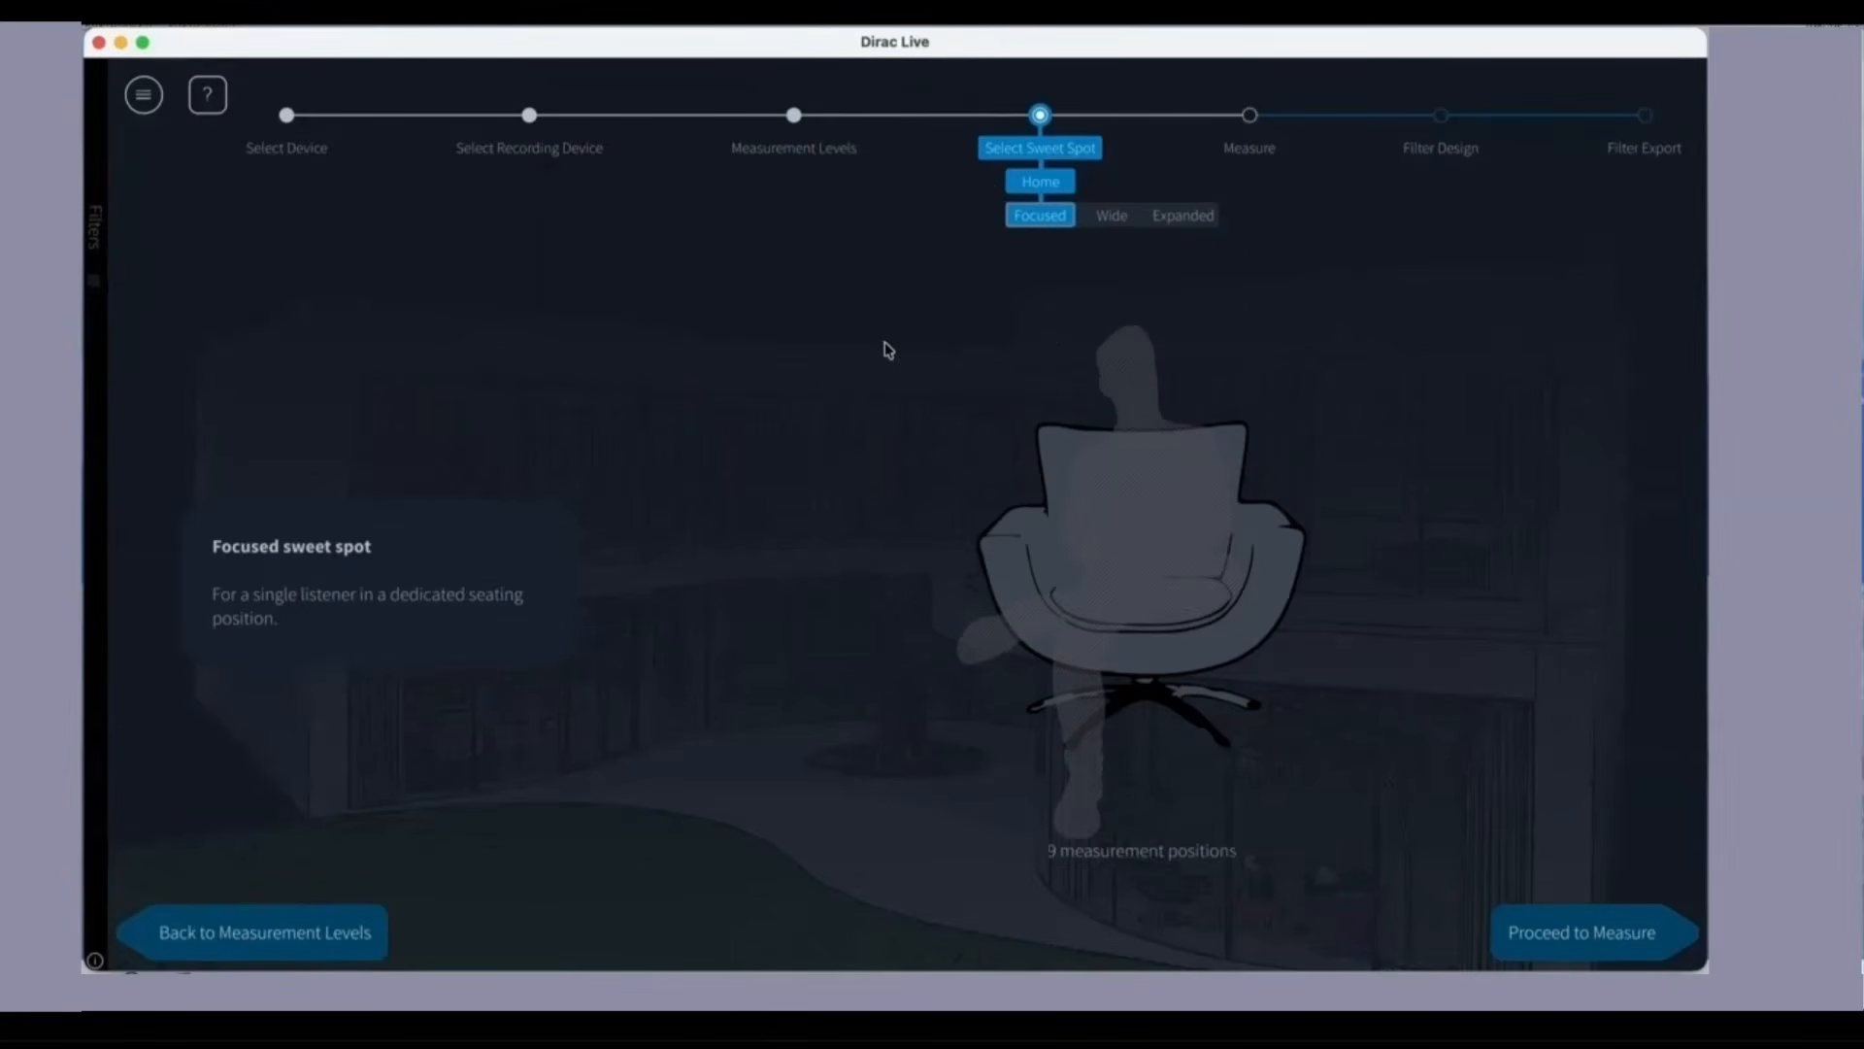
left_click(1577, 947)
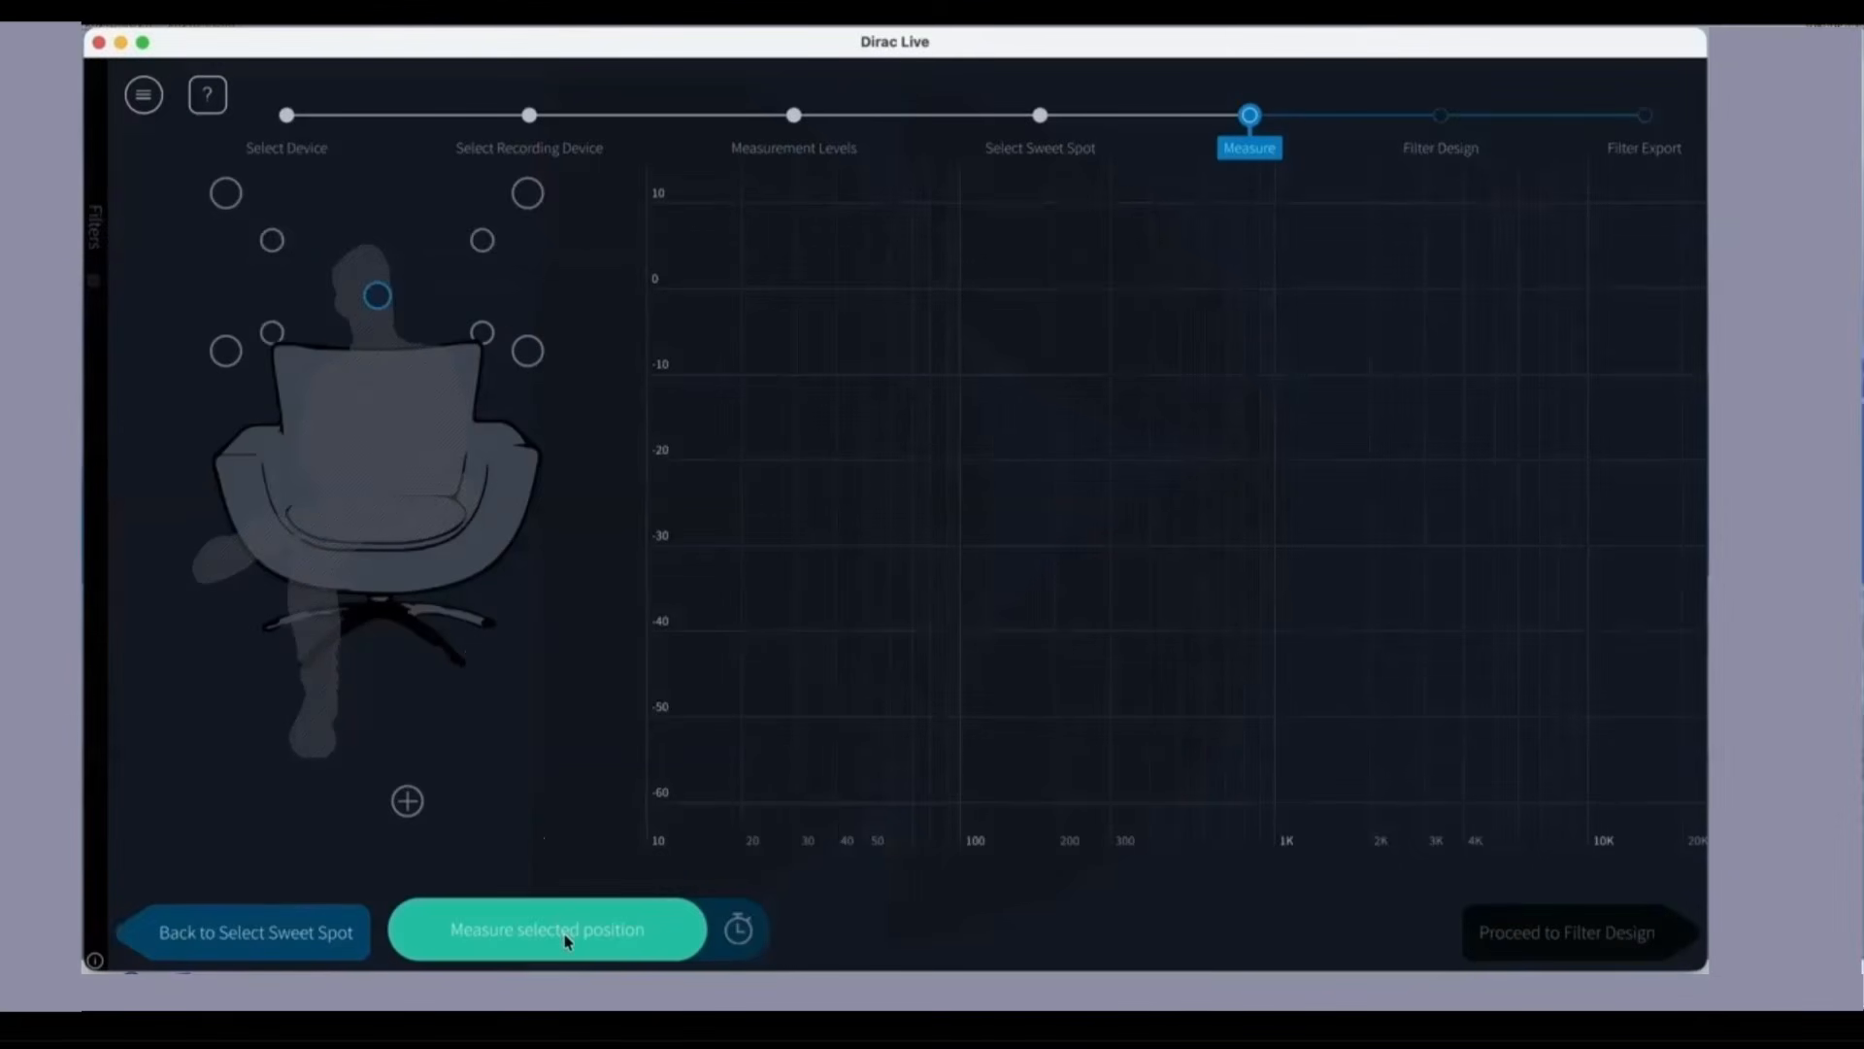
Step: Set the measurement delay to 2 sec and measure the main head position, aborting the first run and starting it again
left_click(738, 929)
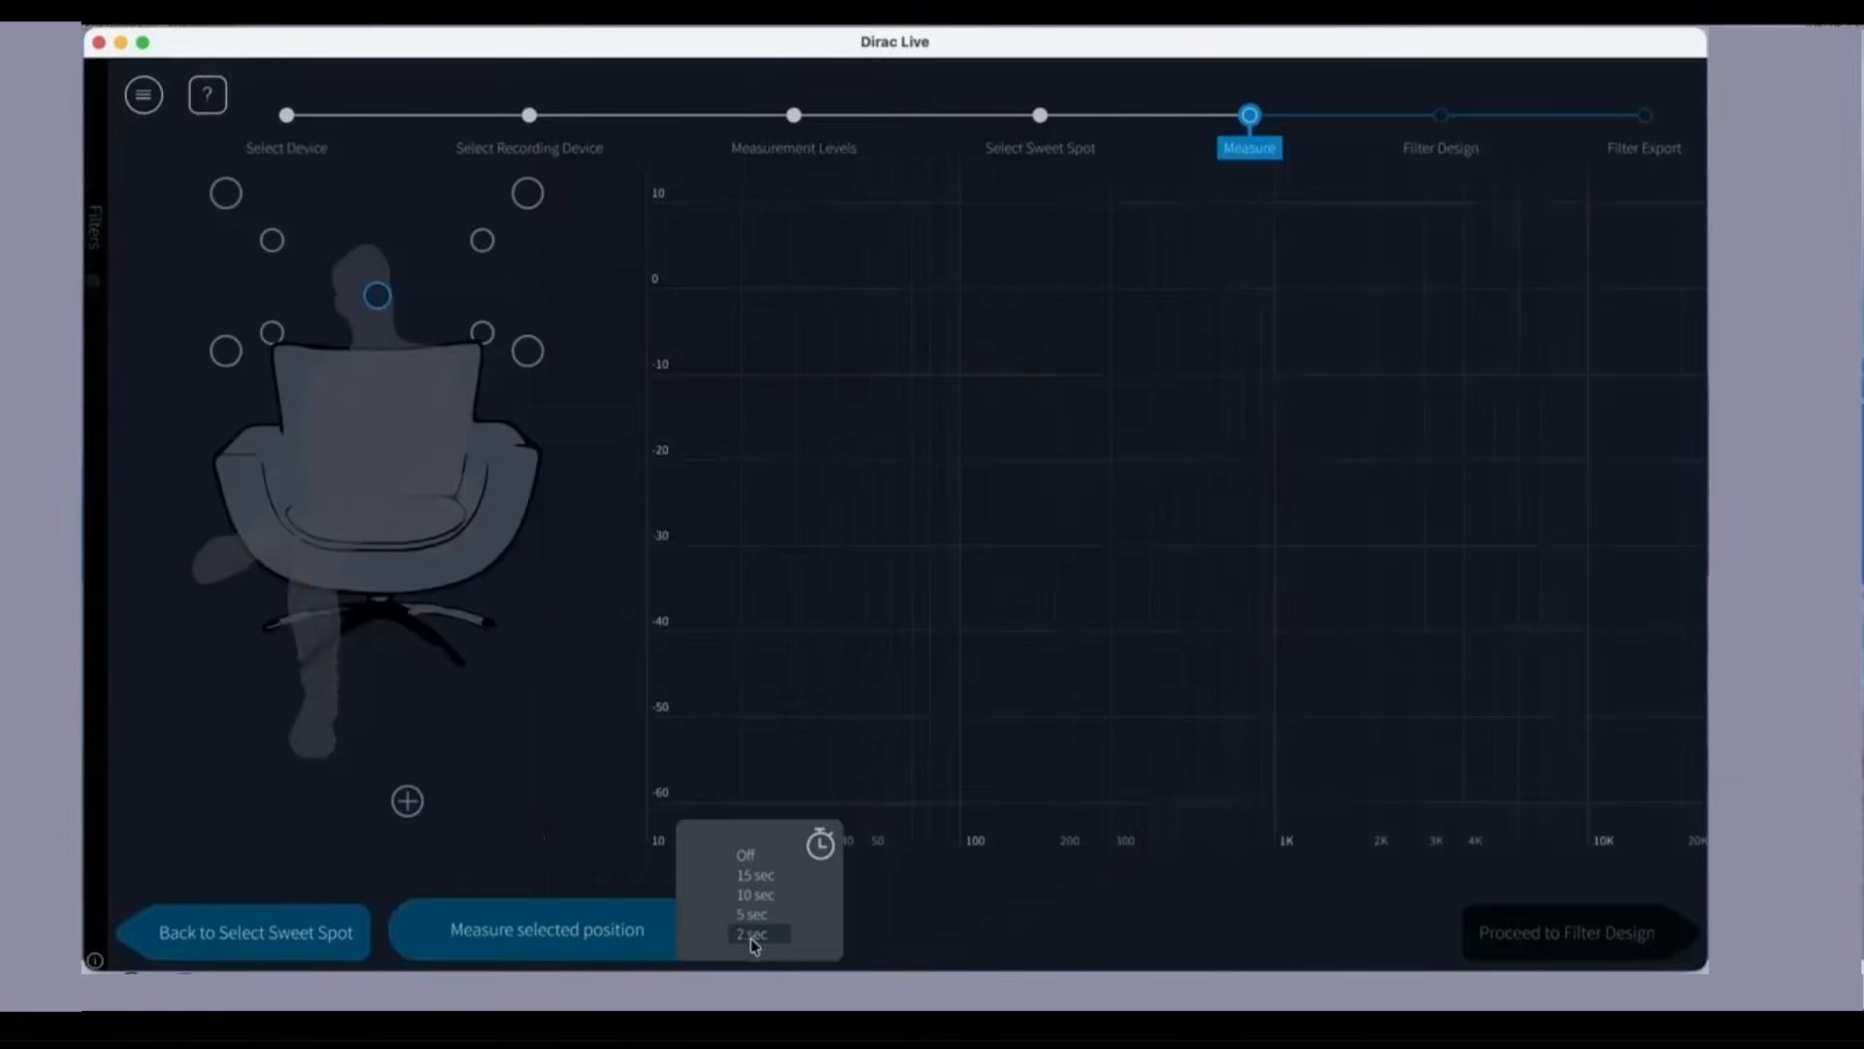
left_click(752, 933)
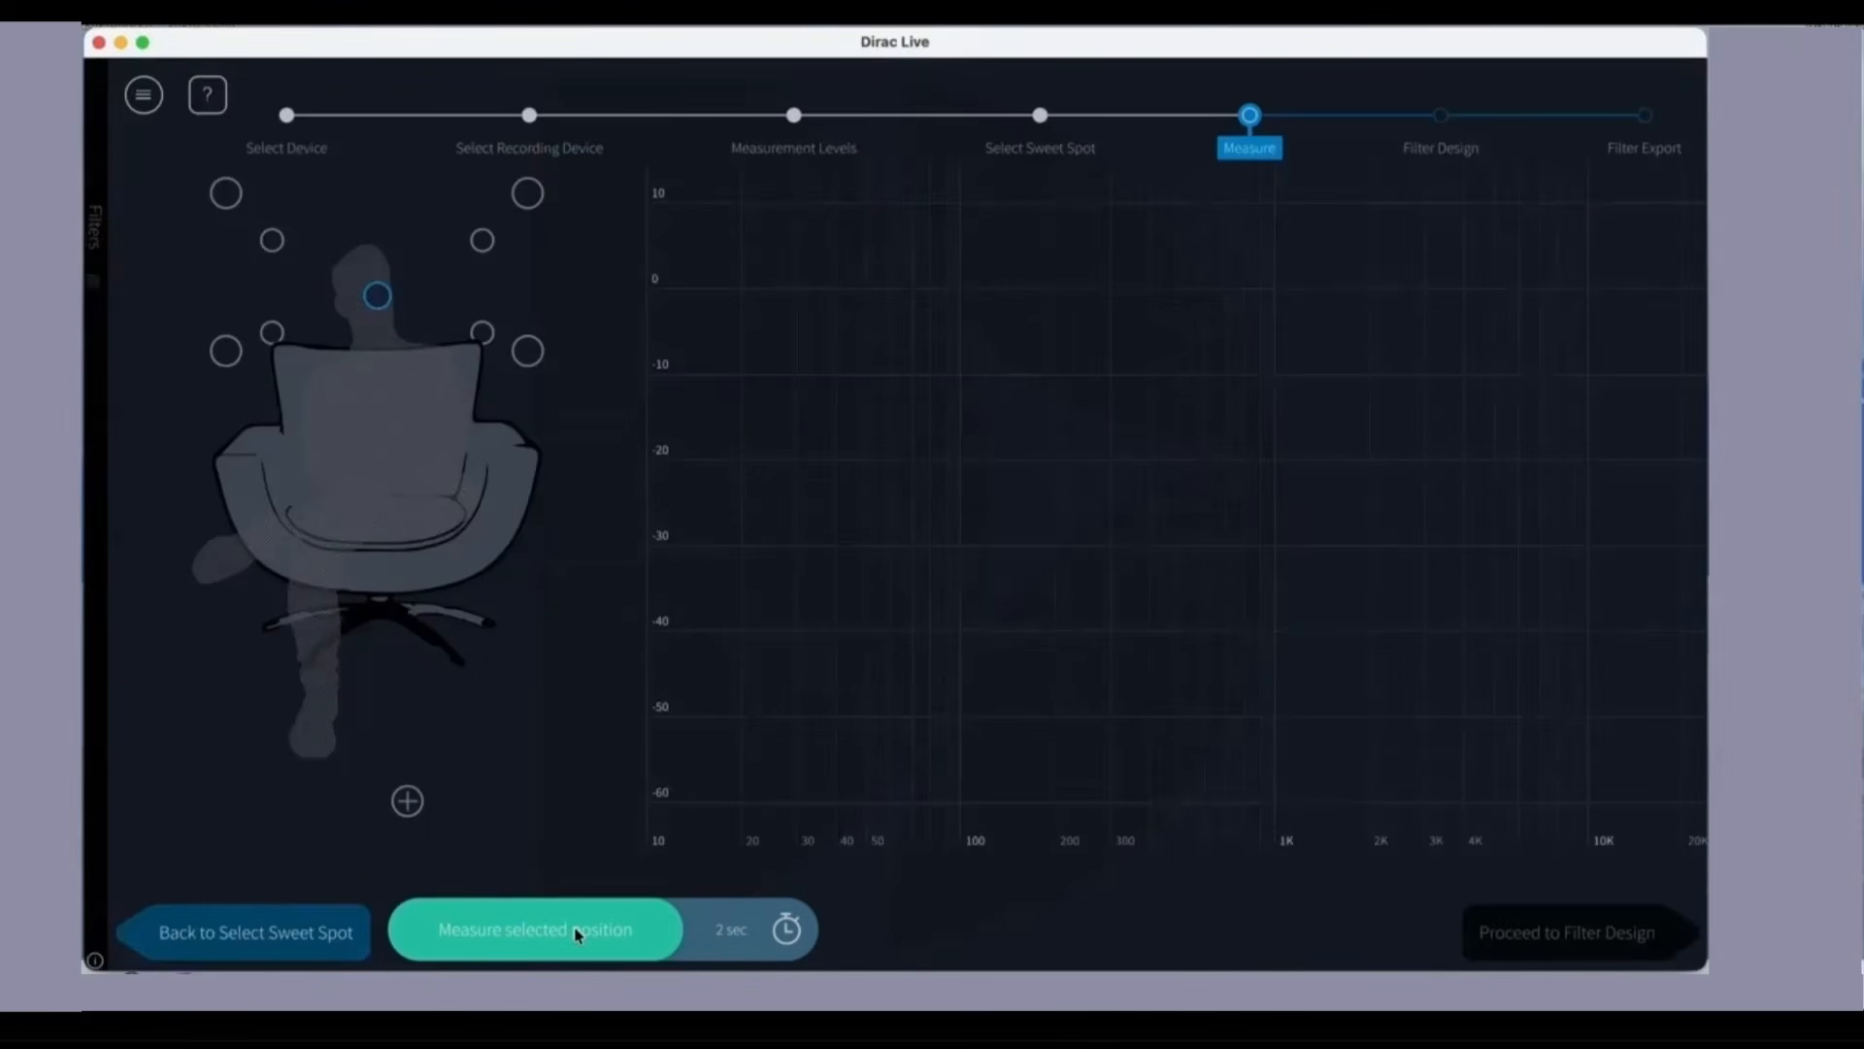
left_click(578, 933)
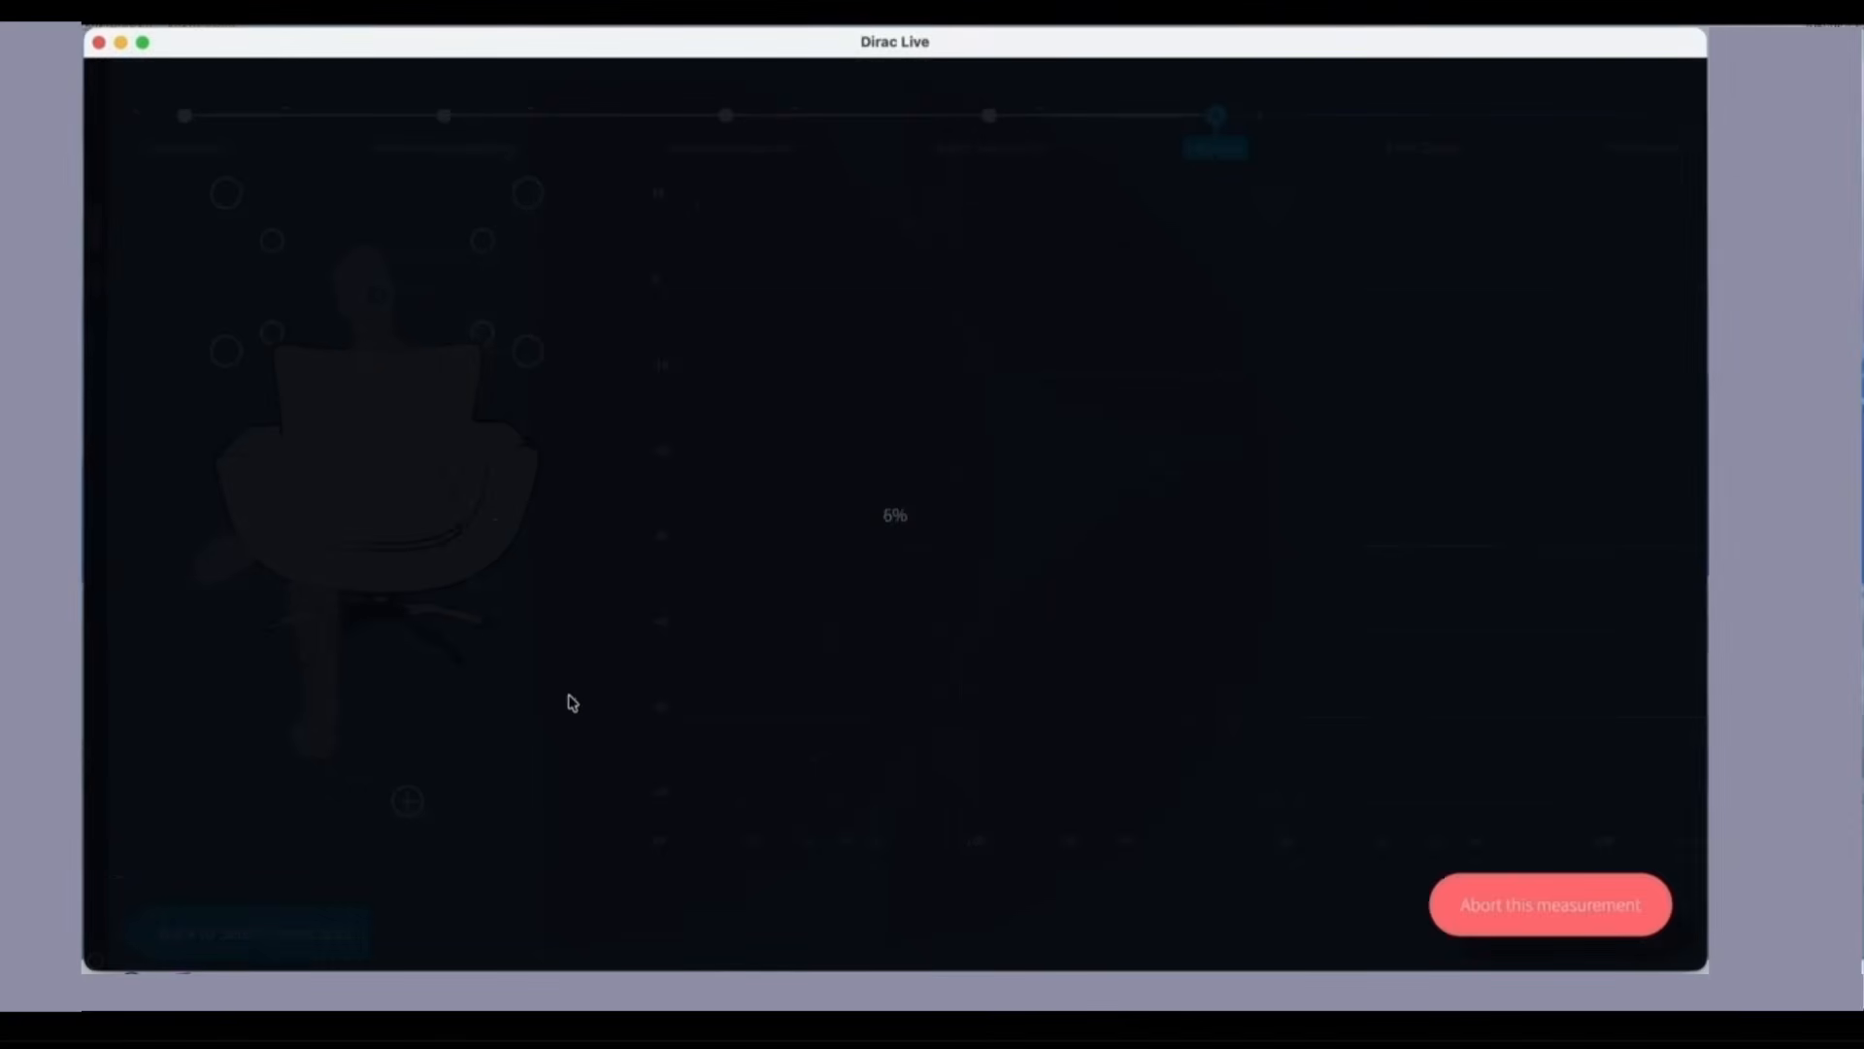
left_click(1473, 901)
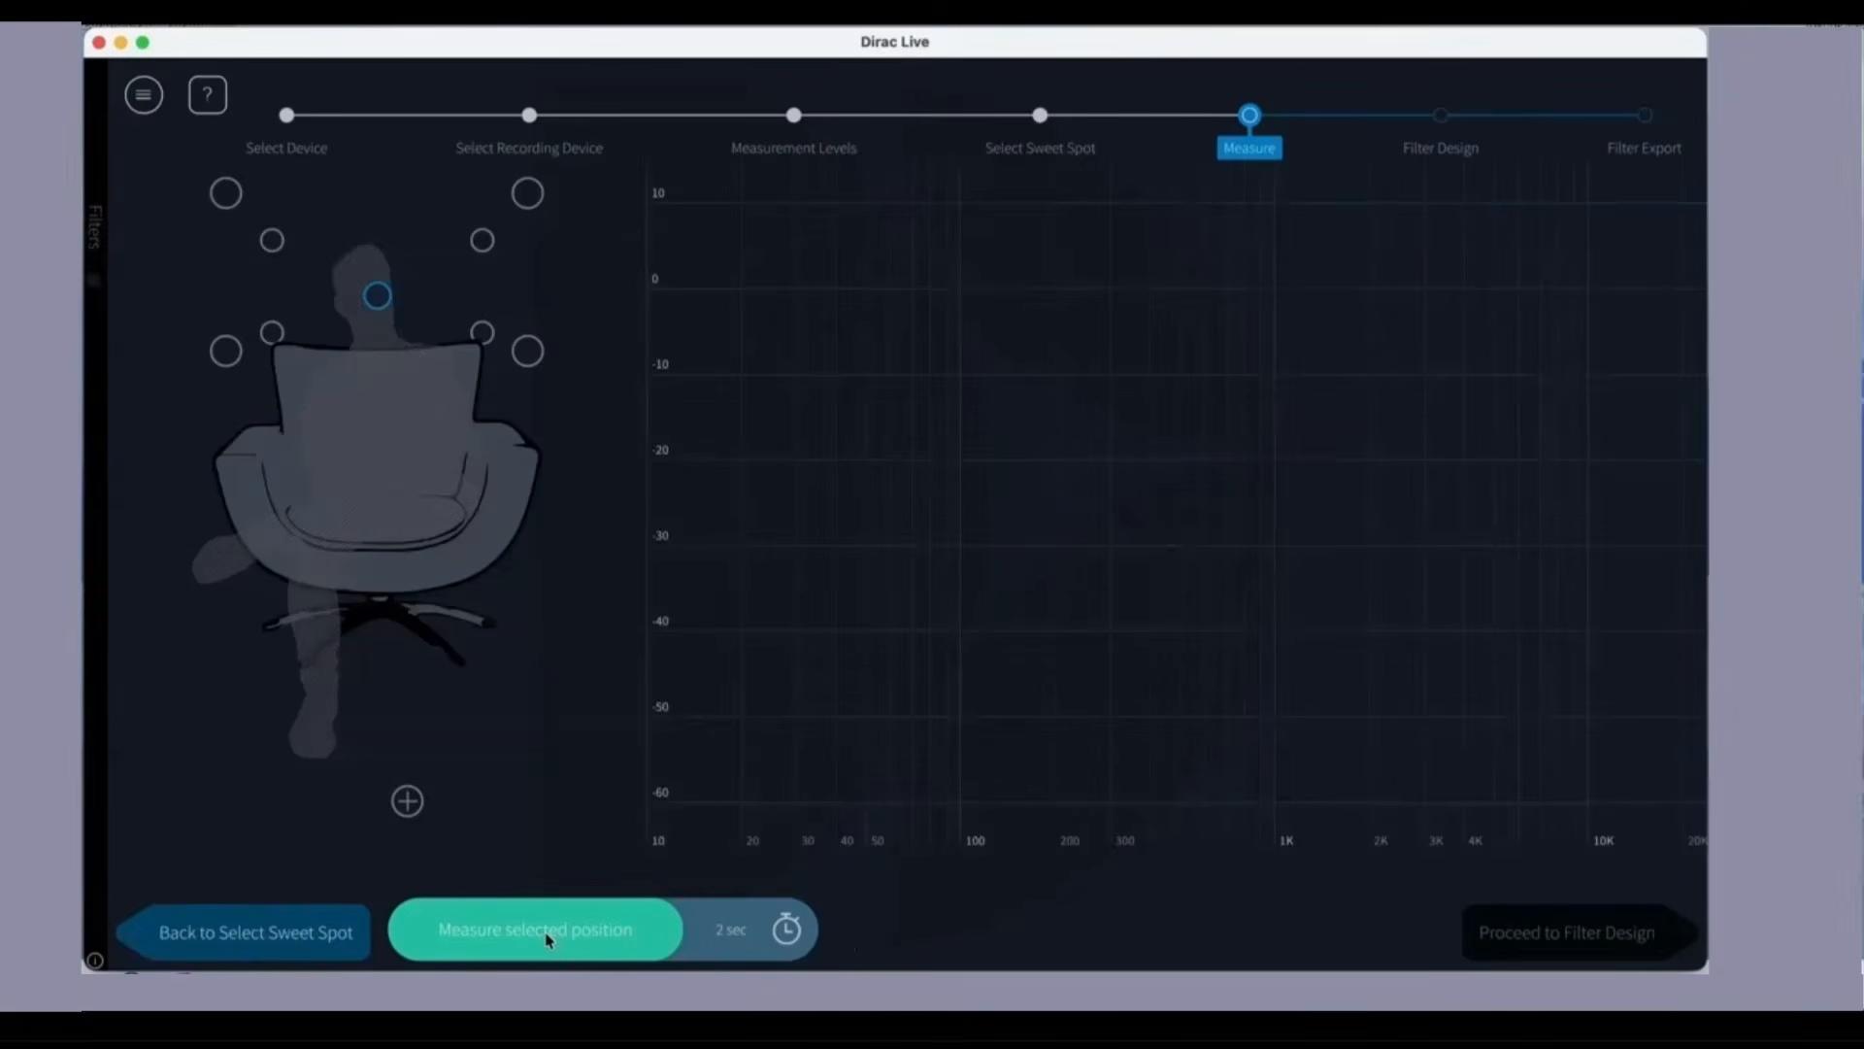
left_click(547, 934)
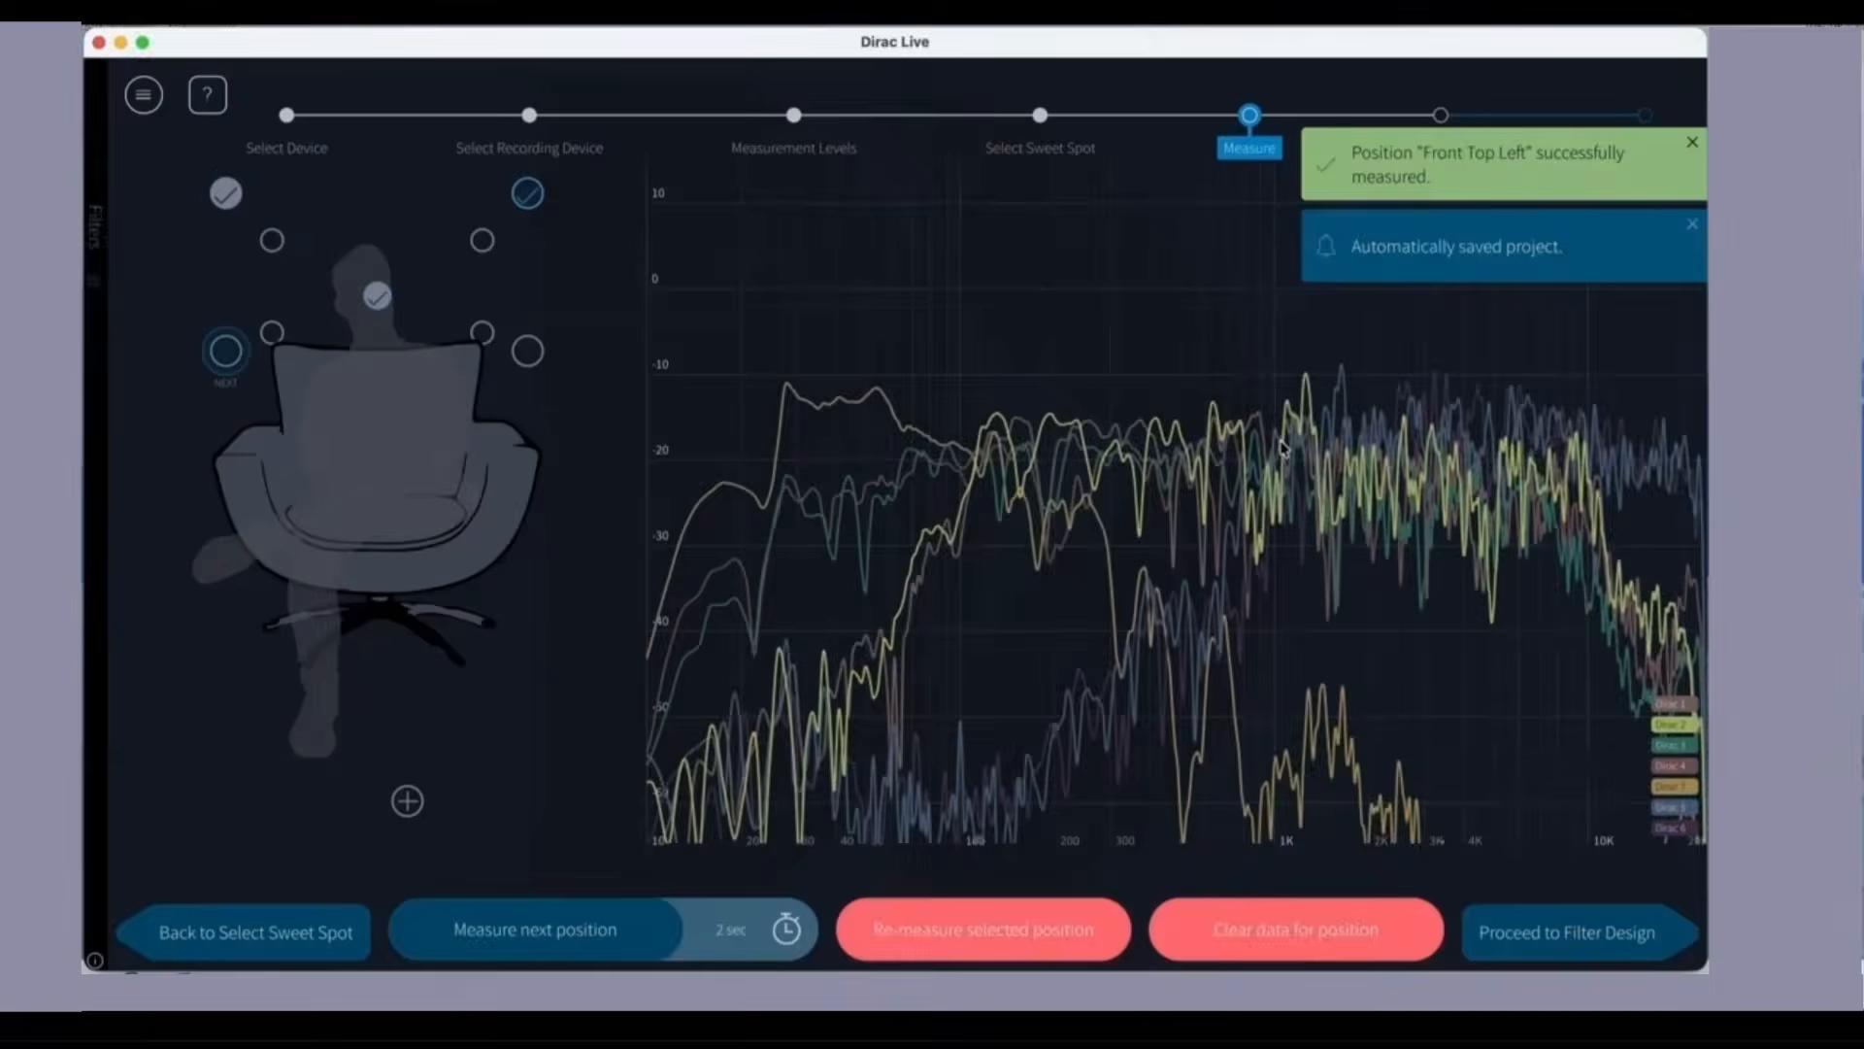
Step: Proceed to Filter Design without additional measurements and widen the correction curtains to 550 Hz and 1.55 kHz
left_click(1549, 938)
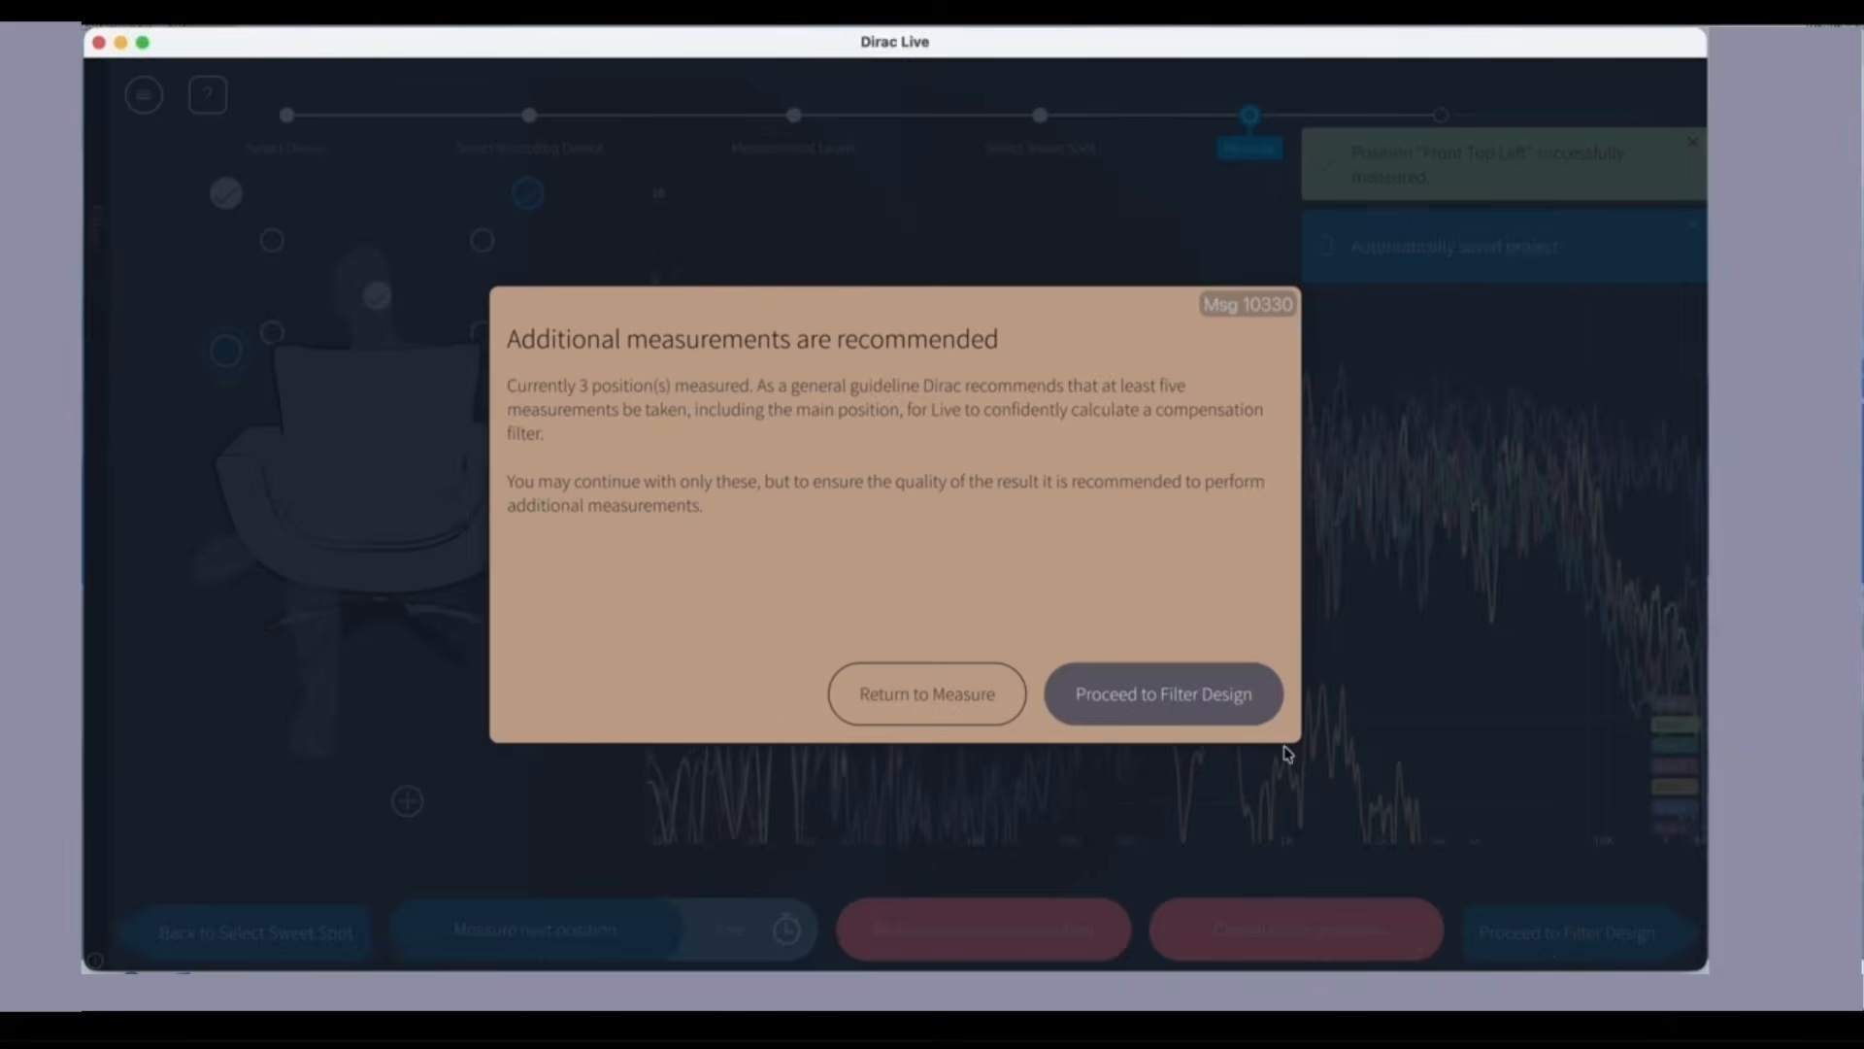
left_click(1189, 708)
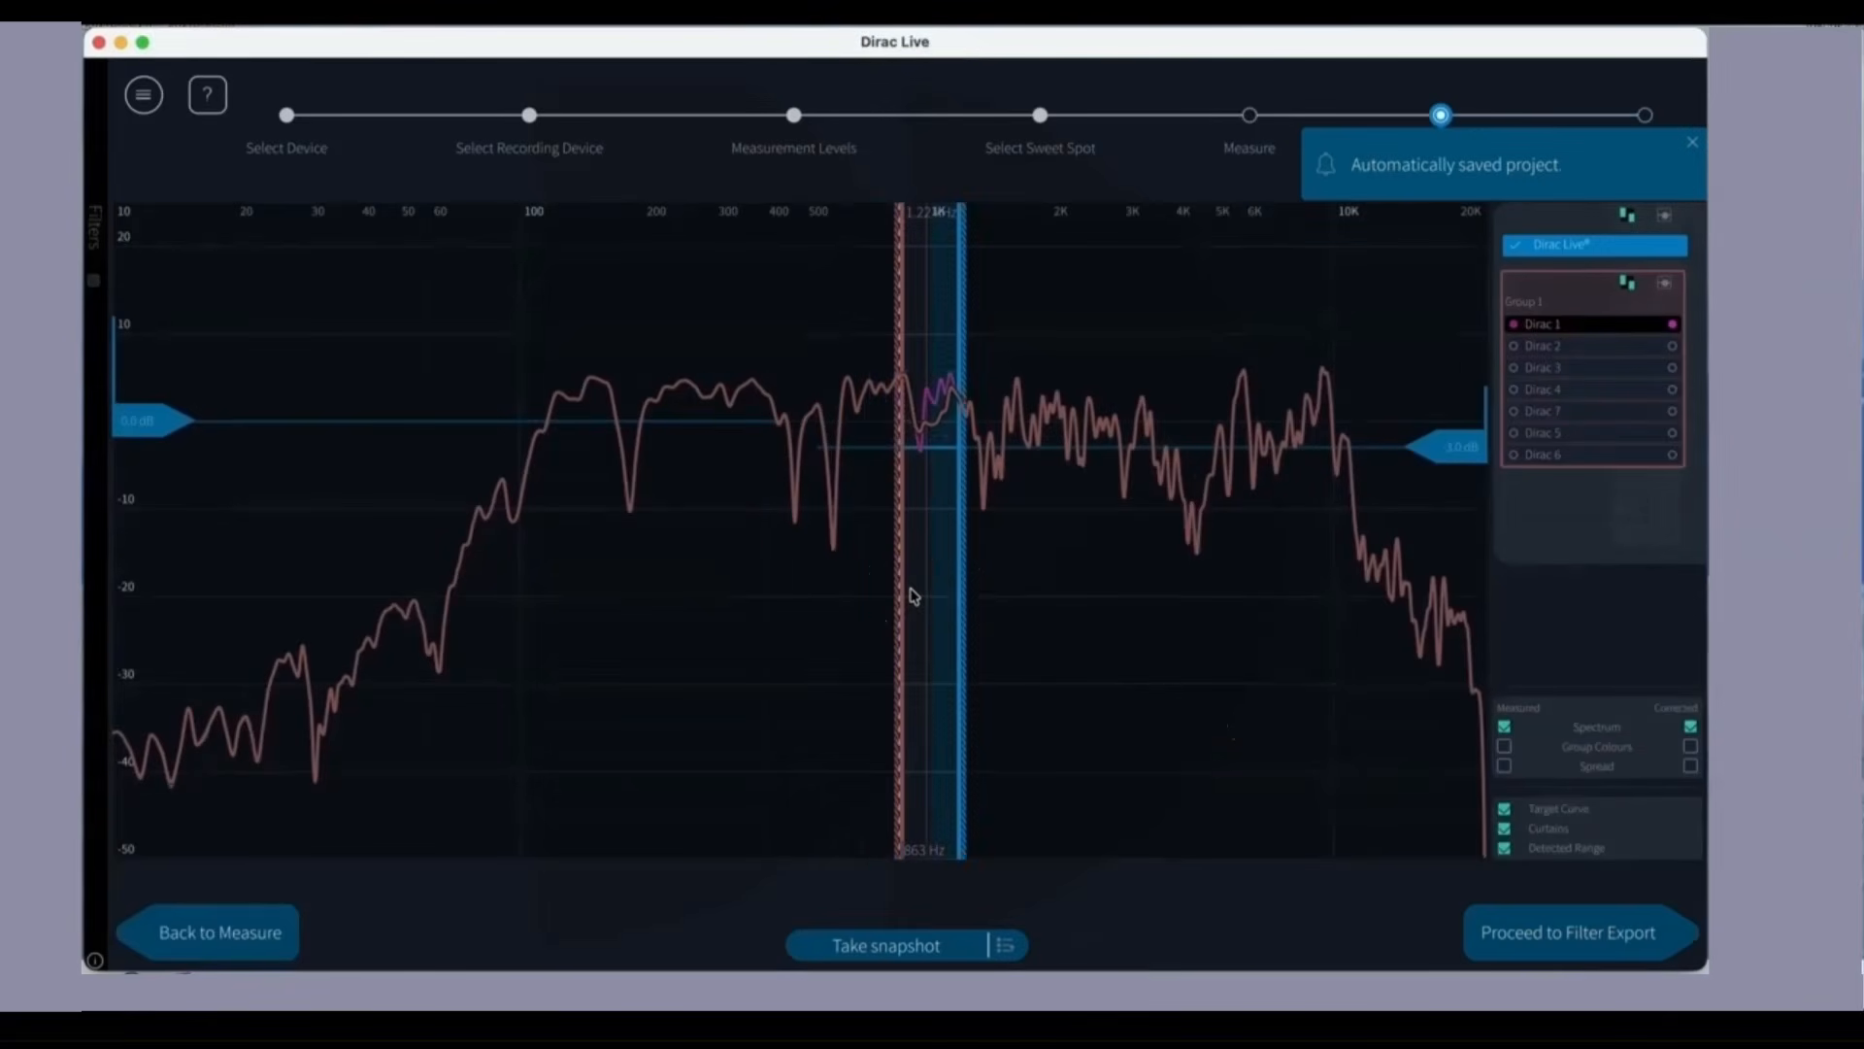
left_click_drag(901, 590, 821, 578)
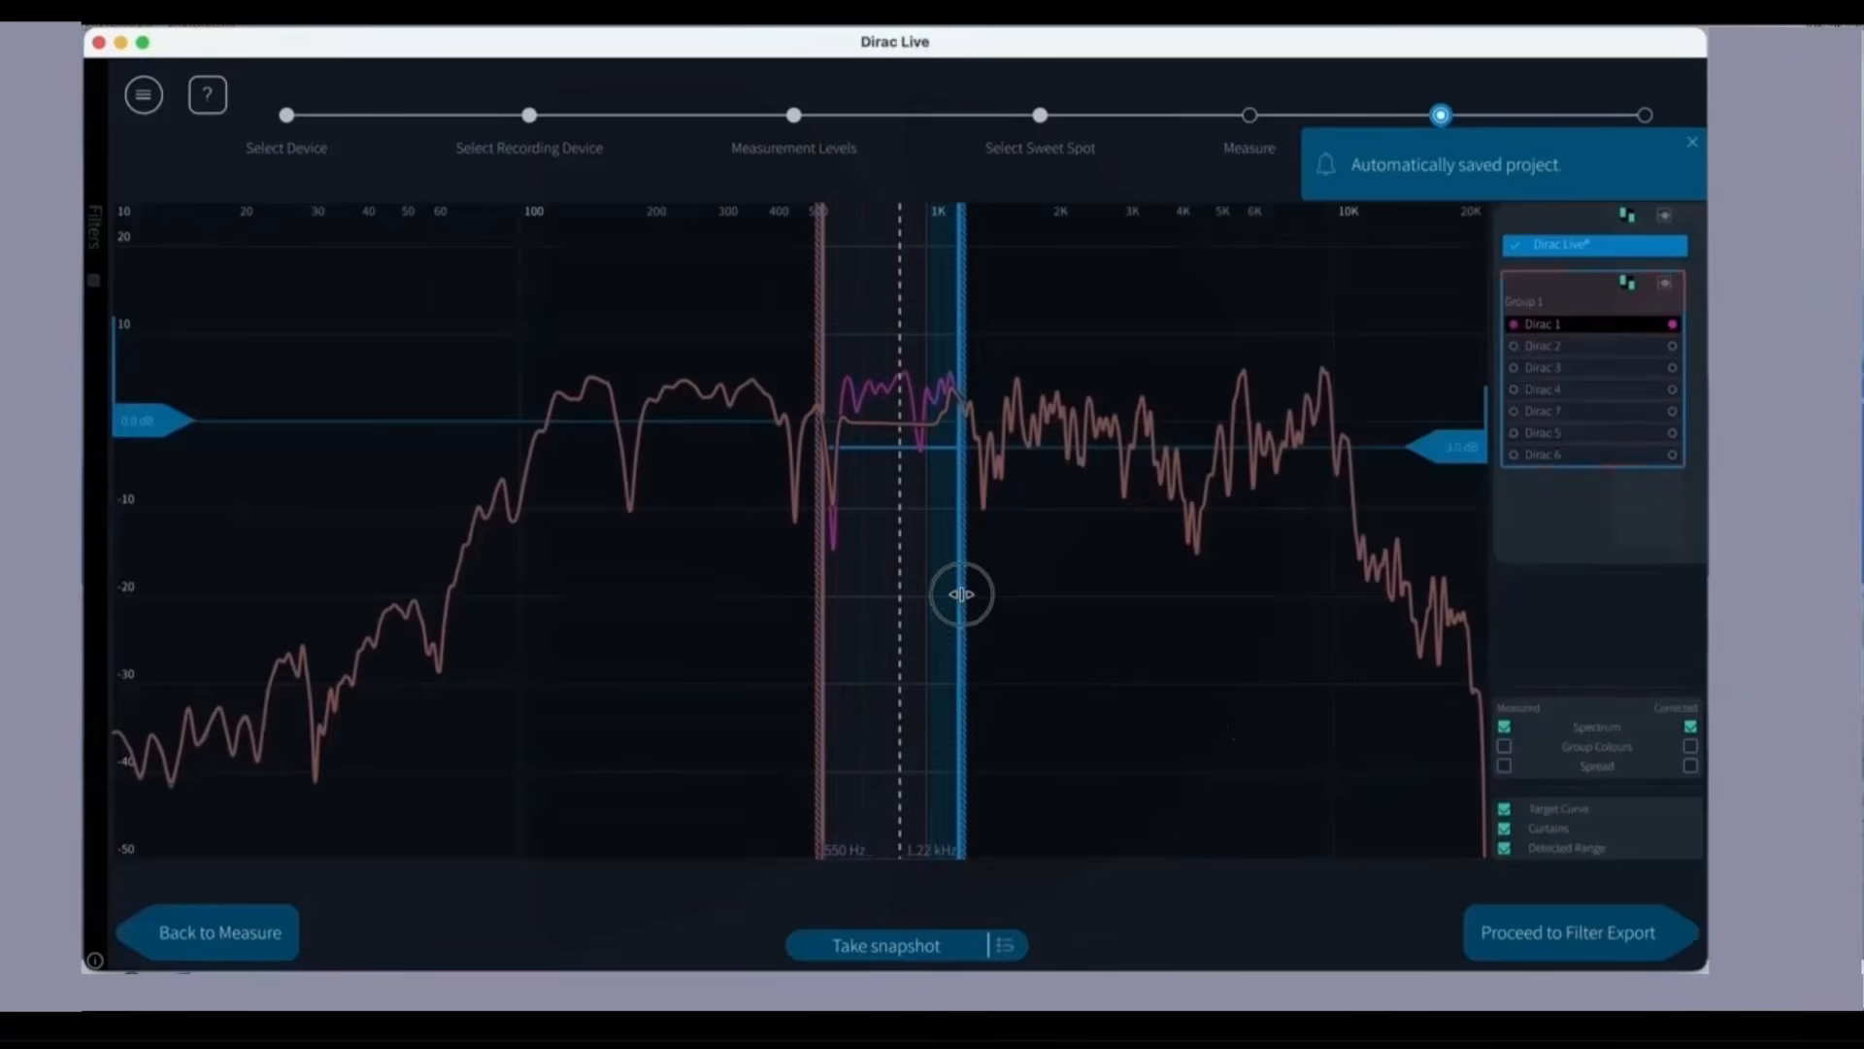
left_click_drag(959, 587, 1005, 599)
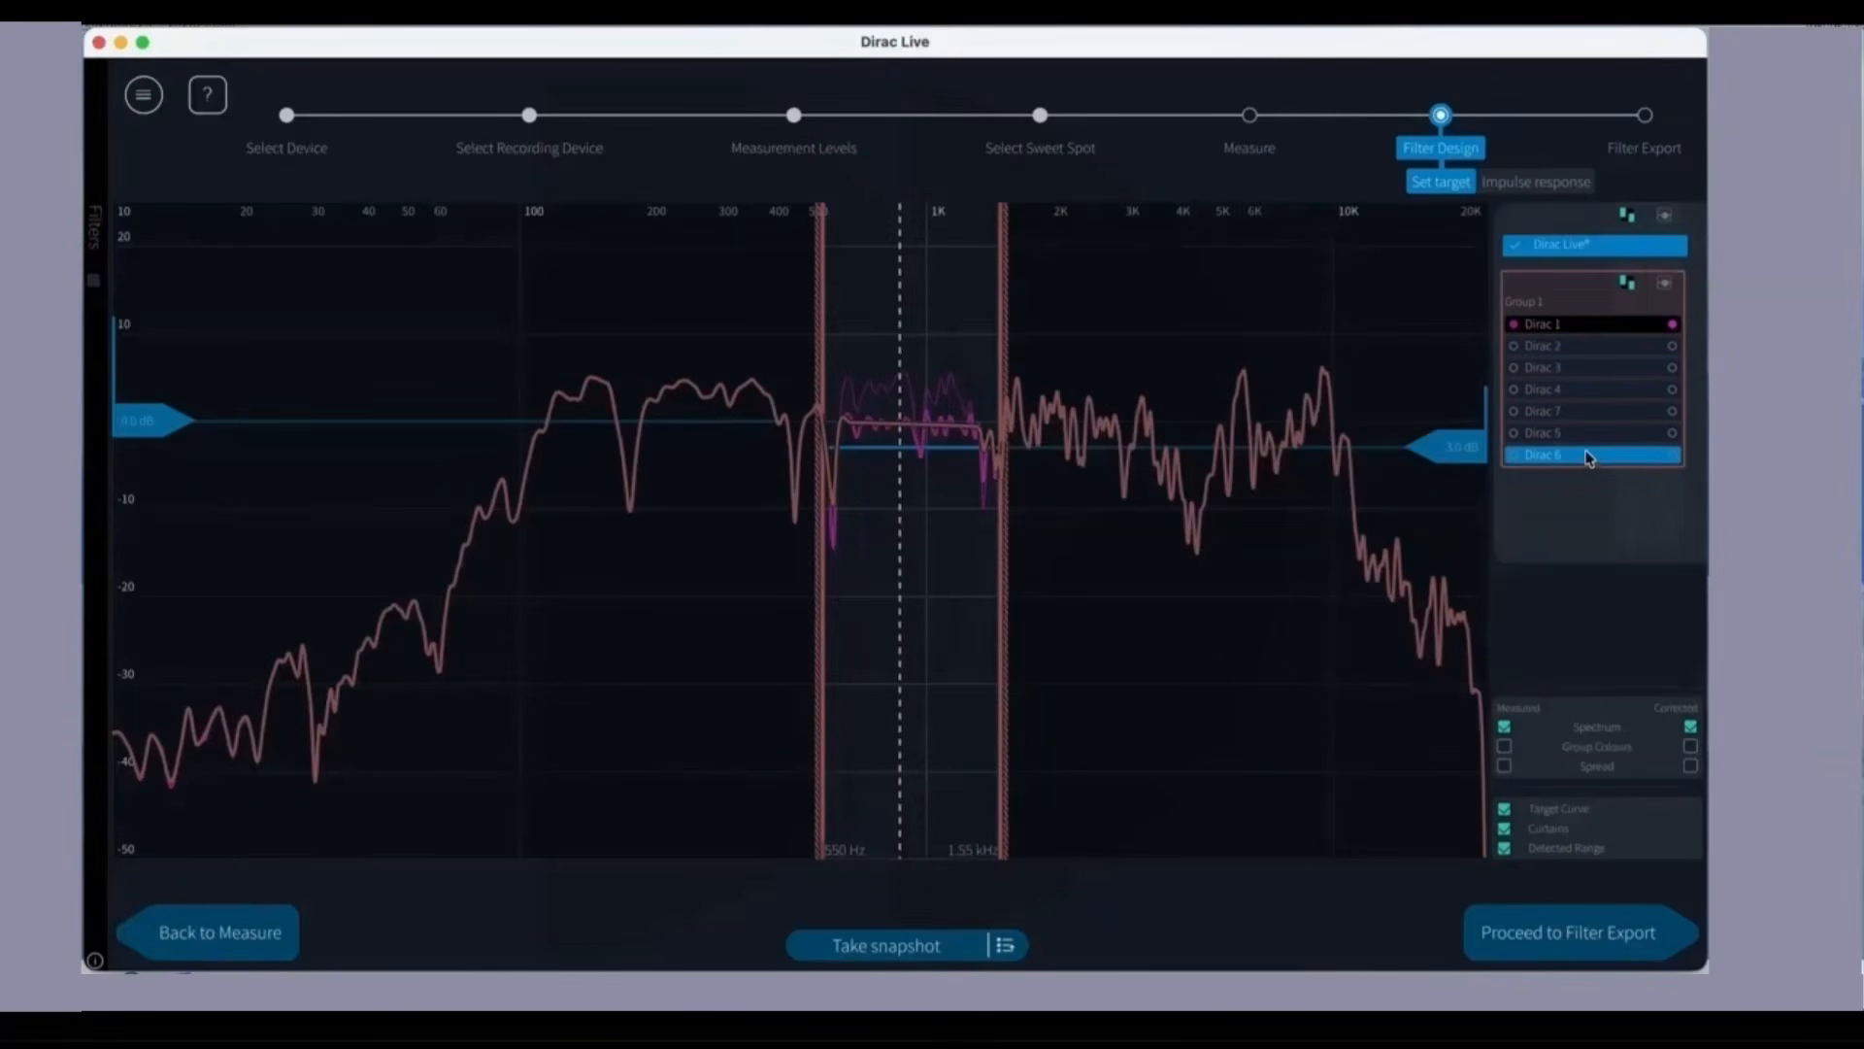
Step: Split the channels into four groups: Dirac 1 and 2, Dirac 3 and 4, Dirac 7 alone, and Dirac 5 and 6
left_click_drag(1577, 411, 1582, 562)
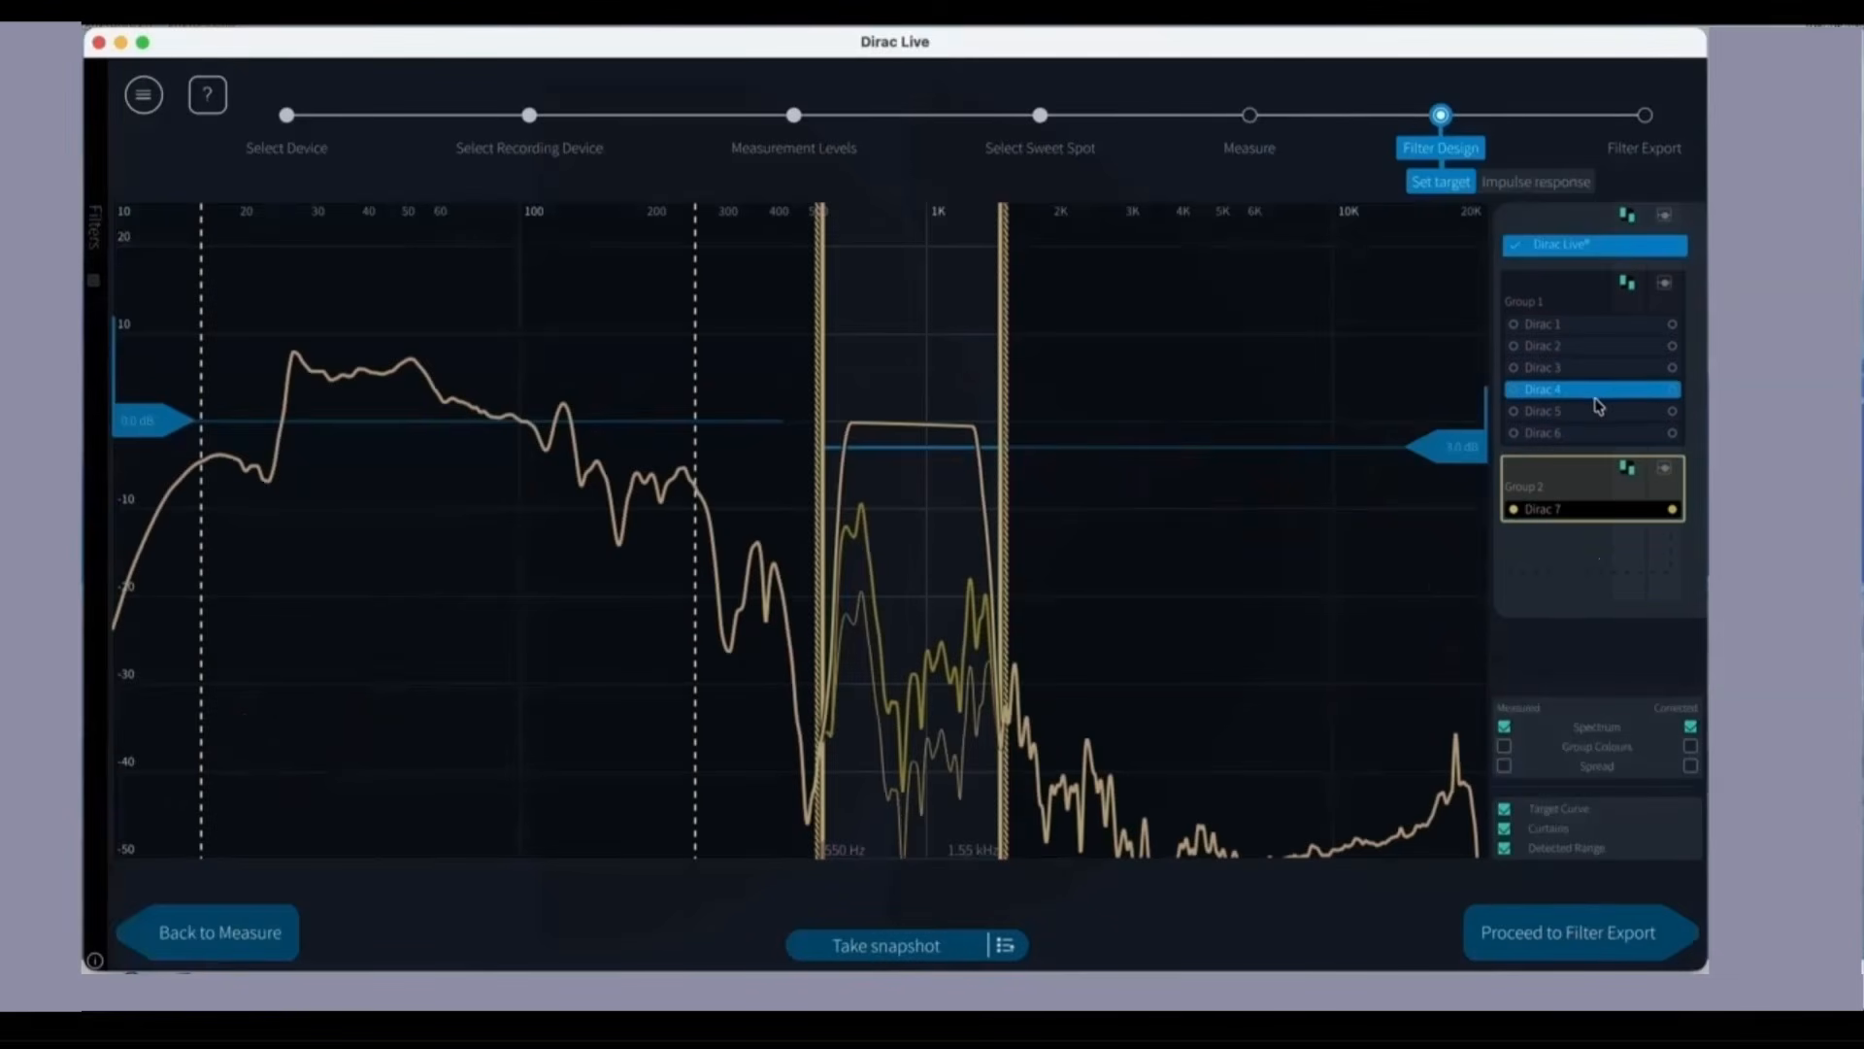
left_click_drag(1582, 435, 1585, 565)
left_click_drag(1584, 417, 1666, 548)
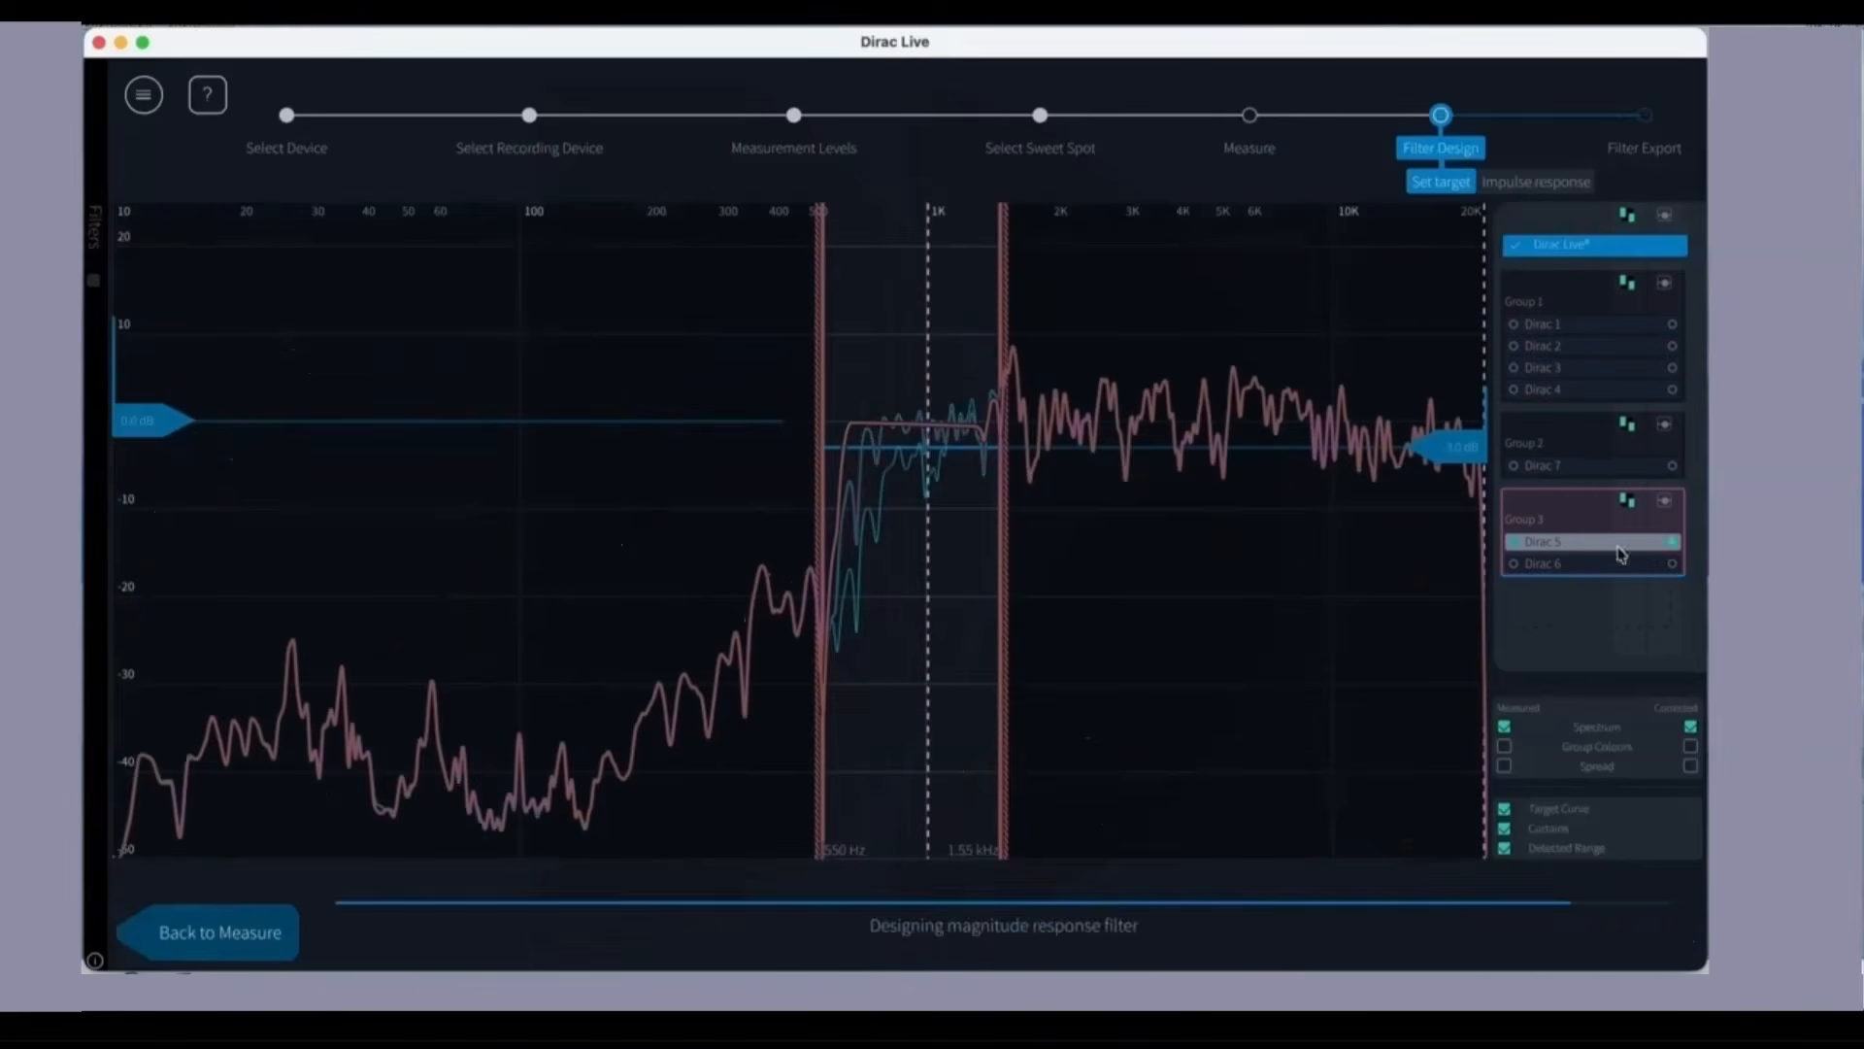
left_click_drag(1592, 386, 1594, 621)
left_click_drag(1568, 371, 1575, 407)
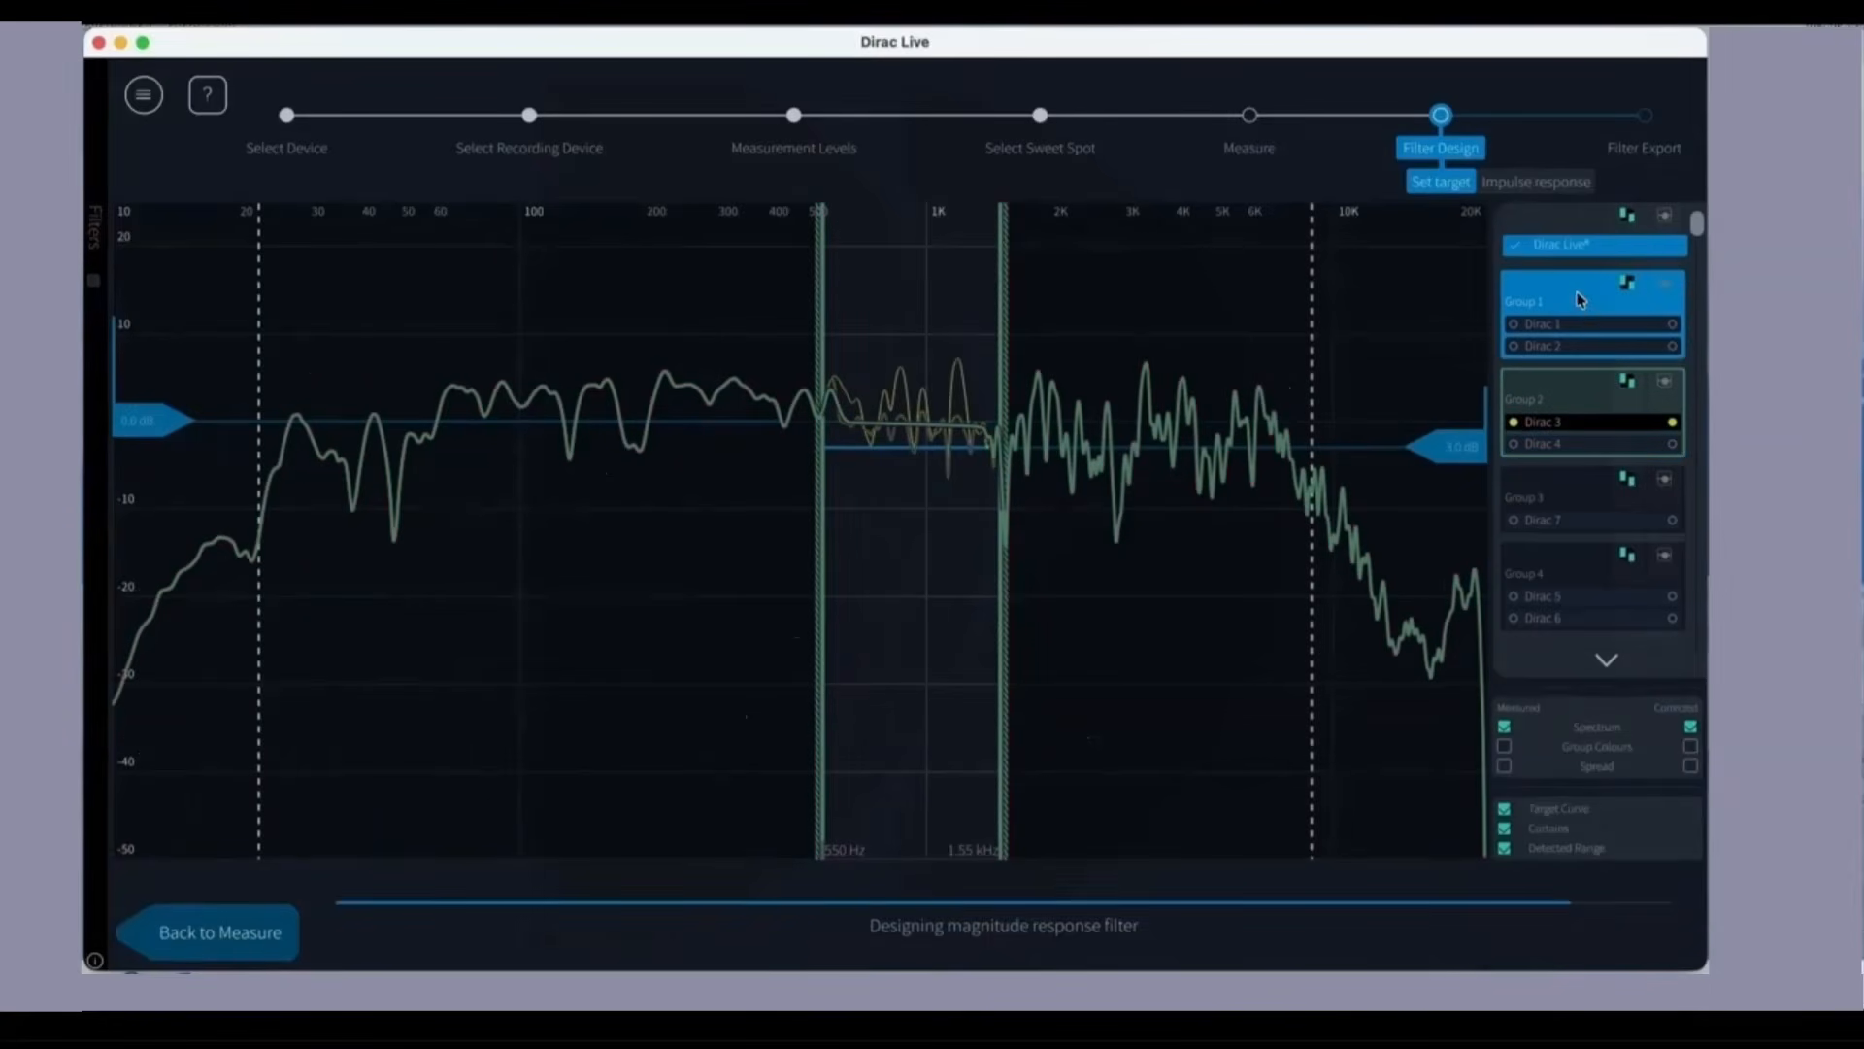
Step: View the Dirac 1 and Dirac 2 responses separately and together as Group 1, and raise the group's high-frequency target level to 0.0 dB
left_click(1568, 326)
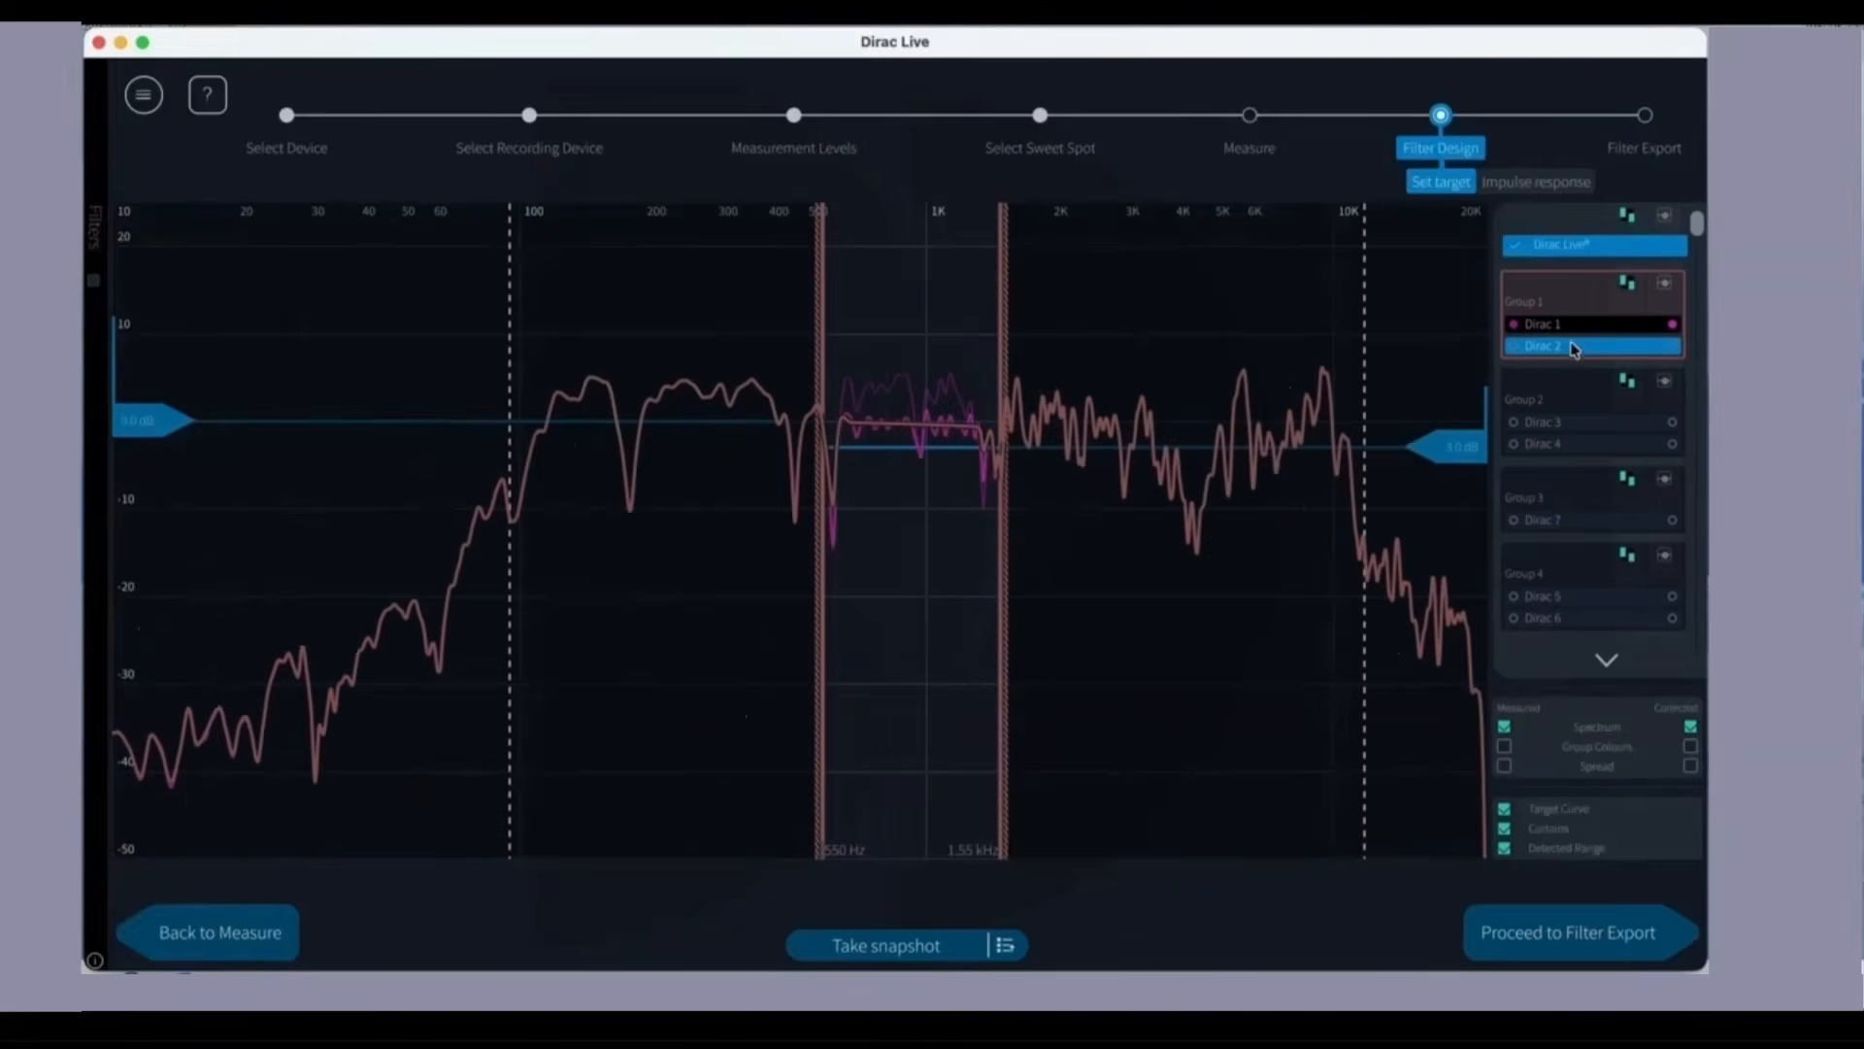
left_click(1573, 346)
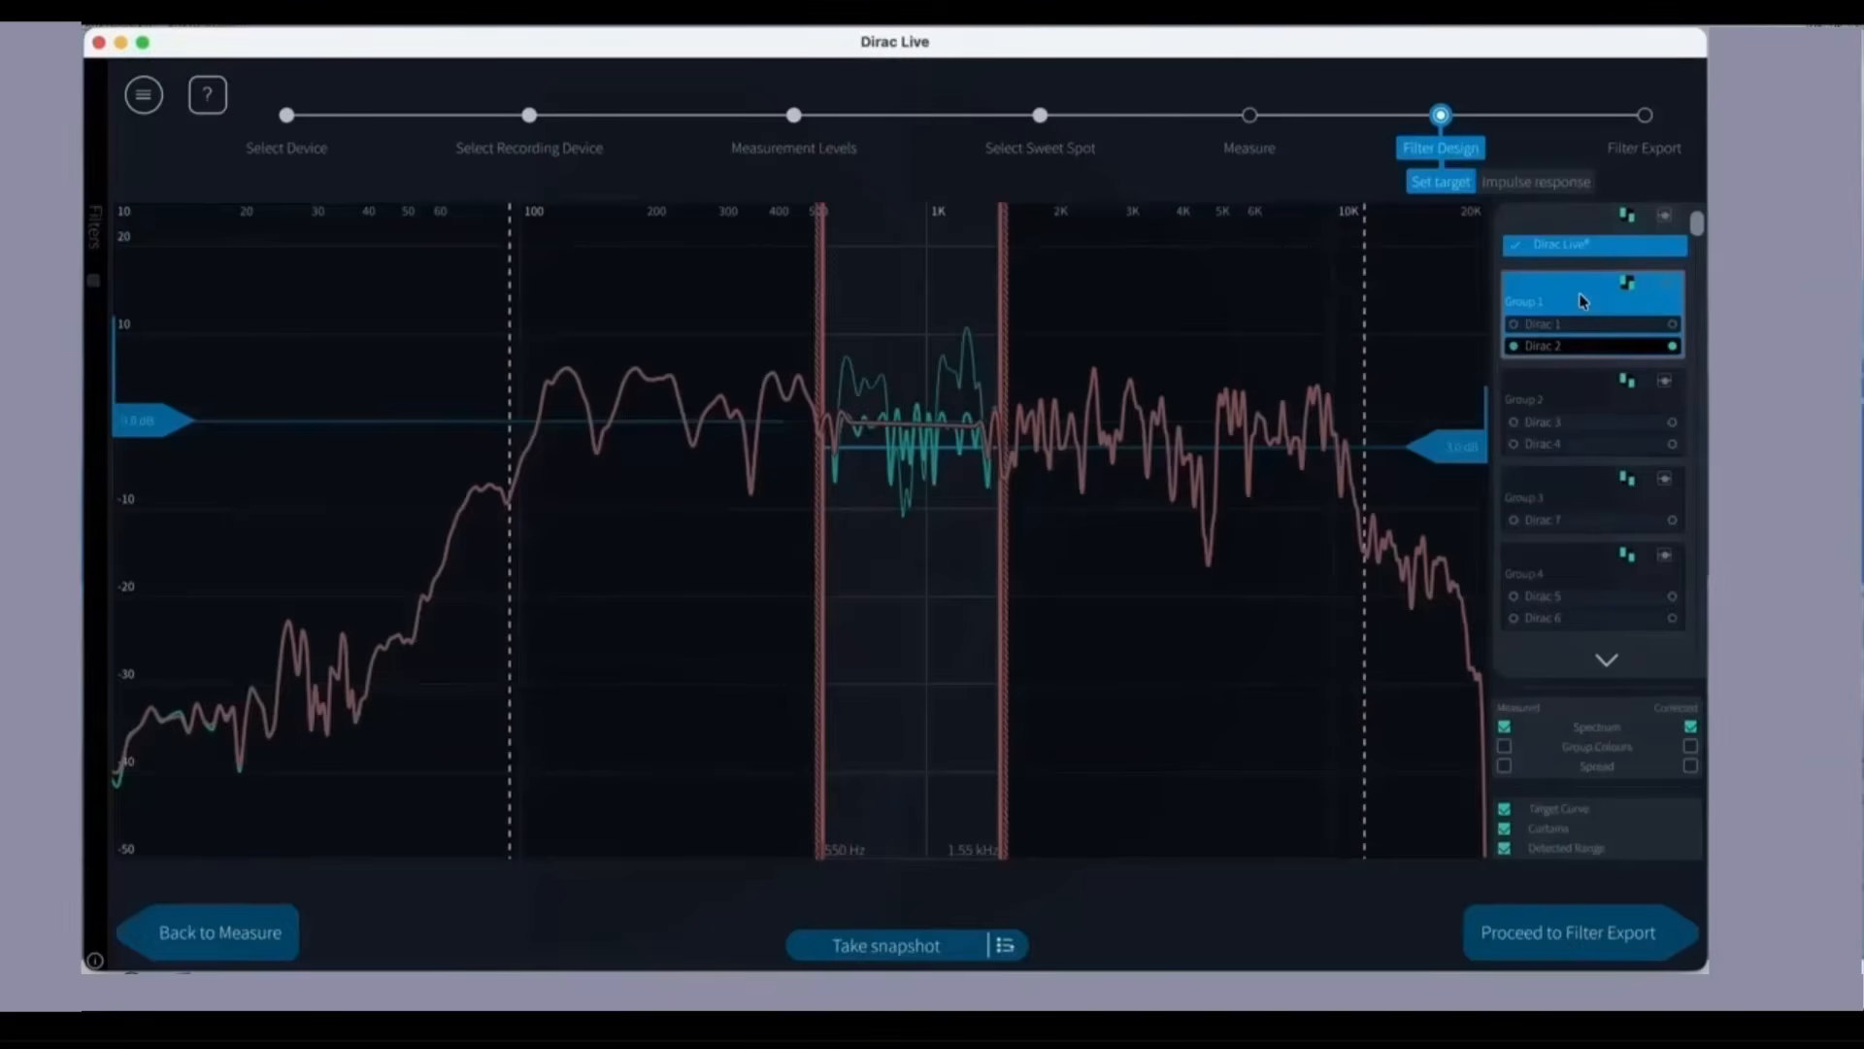
left_click(1588, 304)
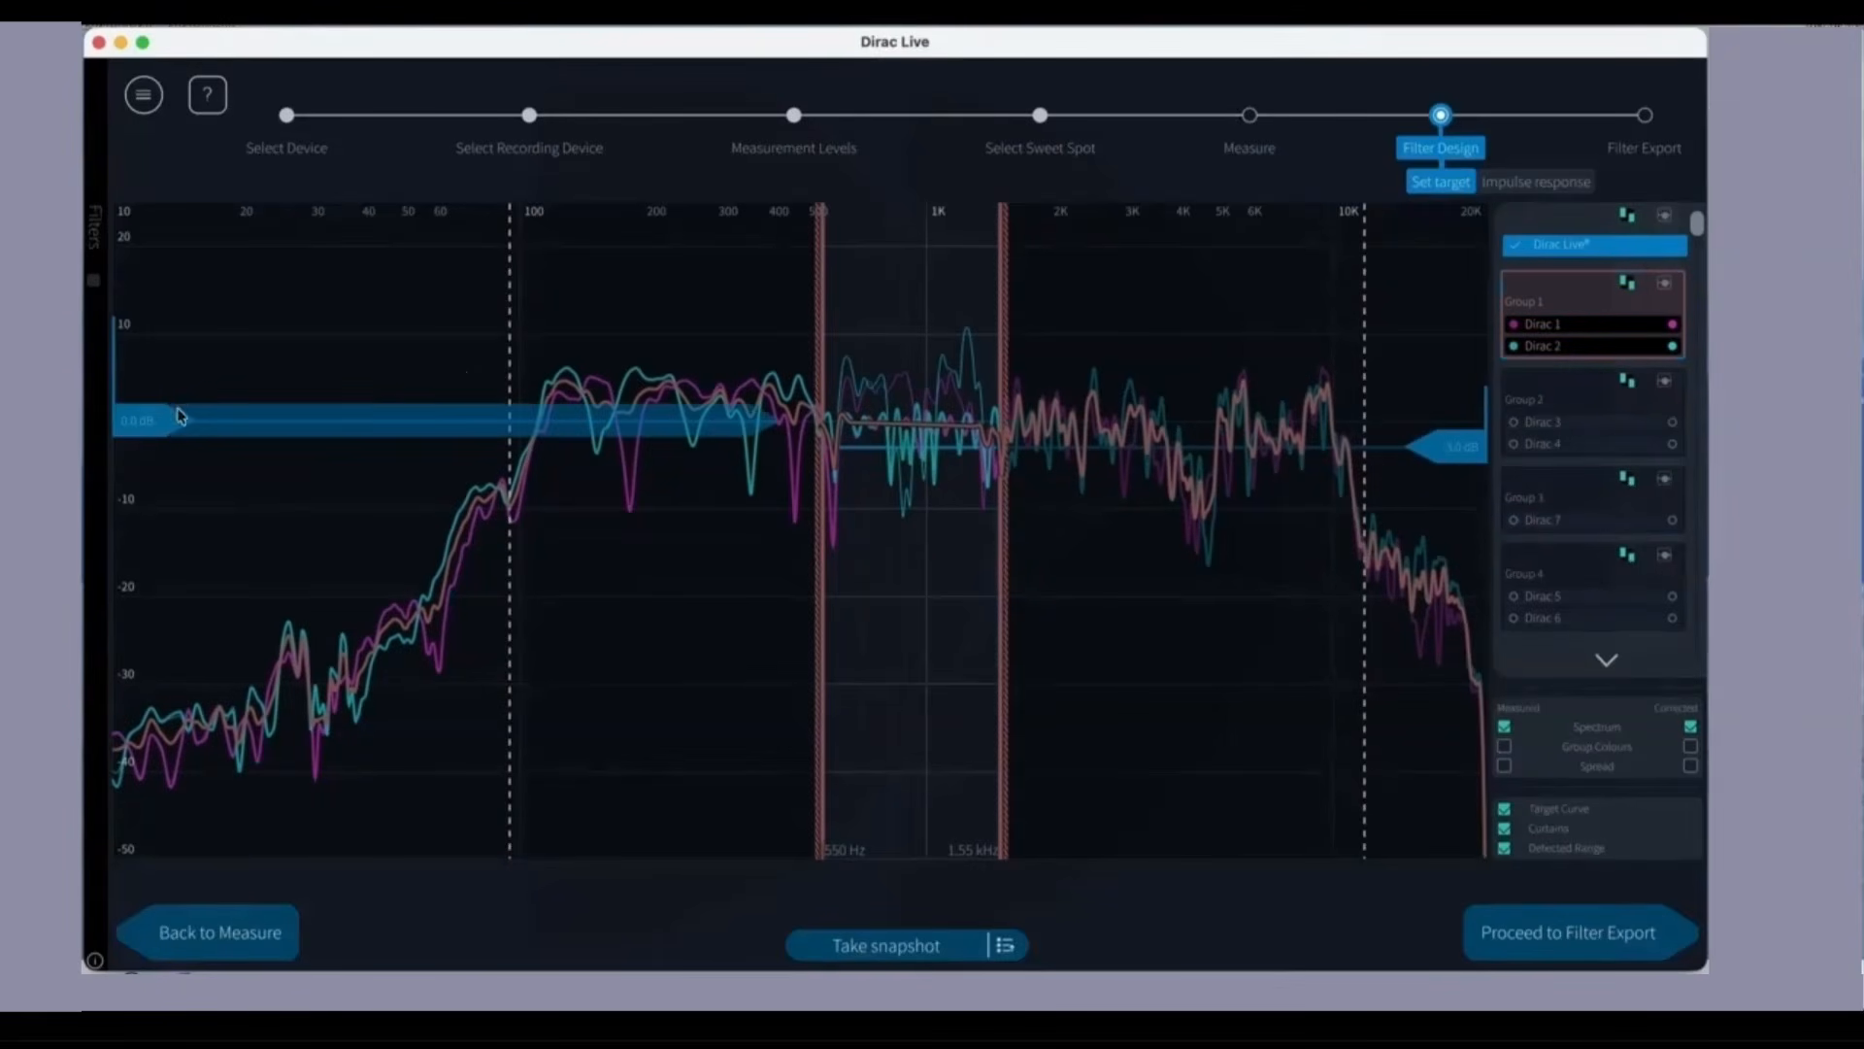
mouse_move(152, 430)
left_mouse_down()
mouse_move(152, 306)
mouse_move(142, 427)
left_mouse_up()
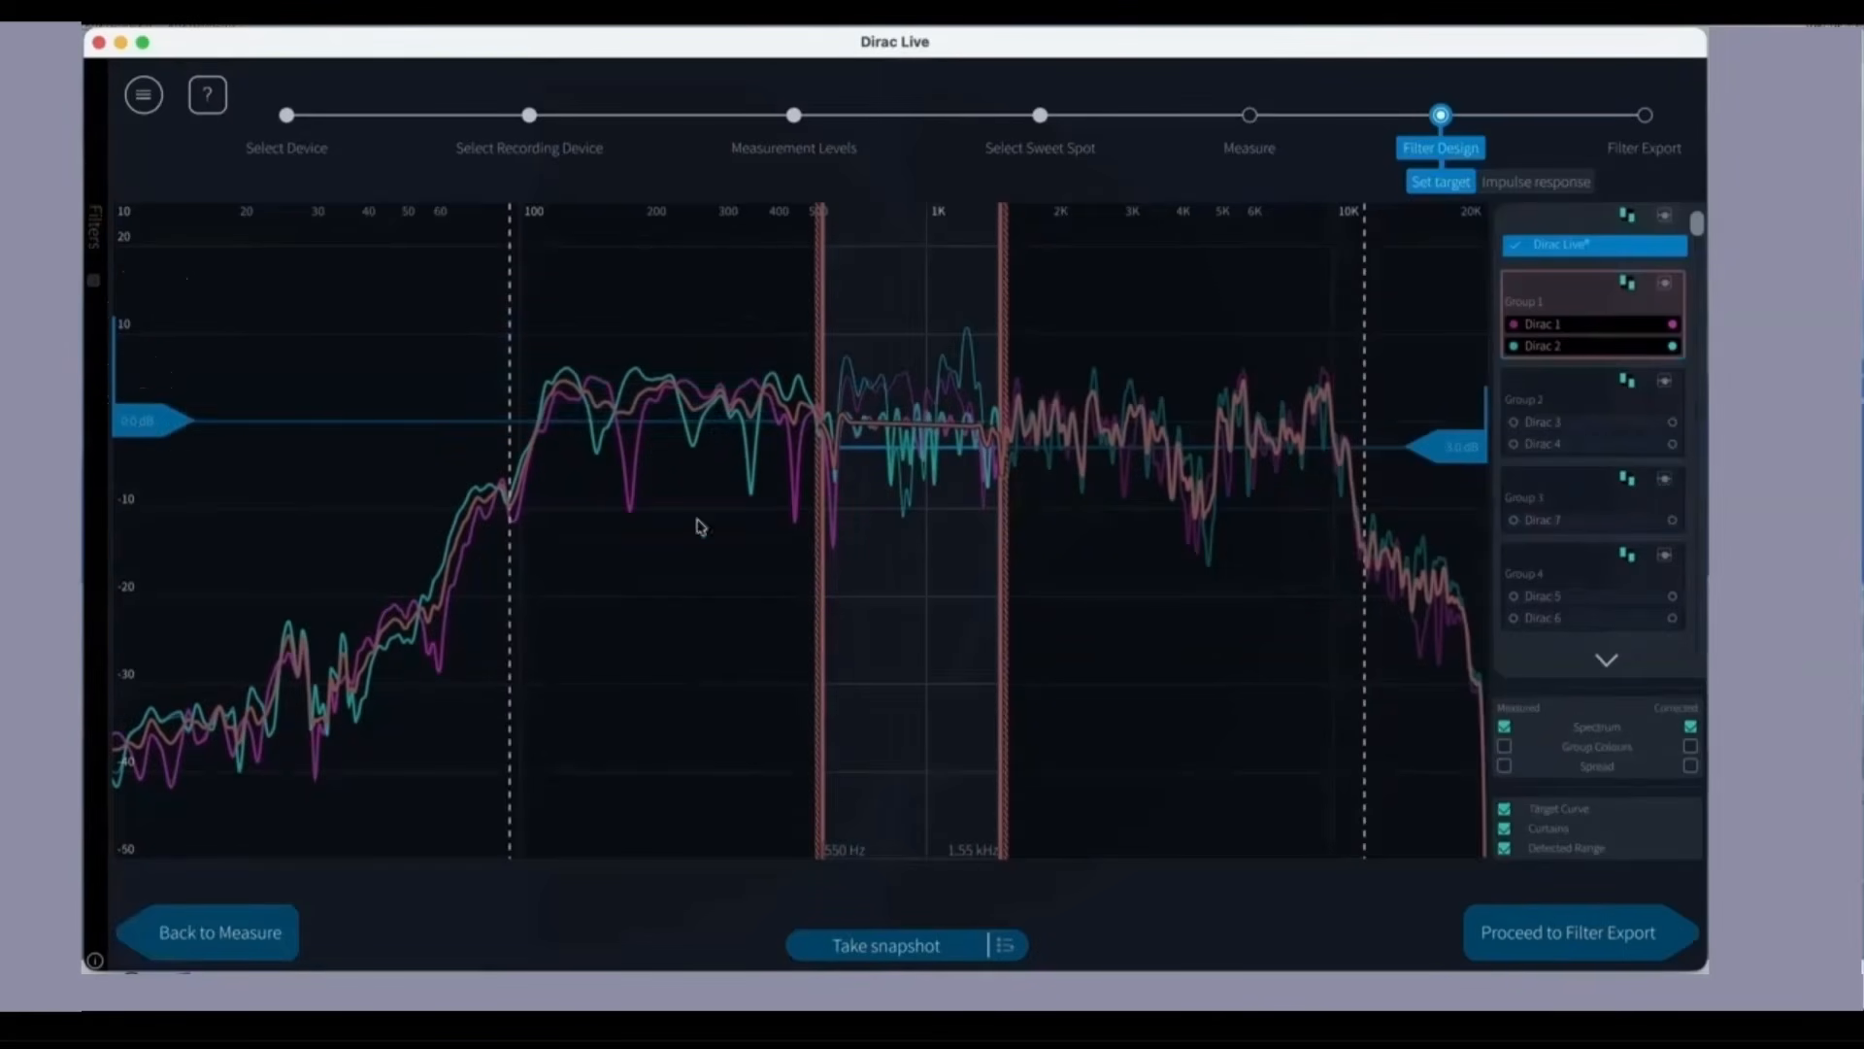
left_click_drag(1466, 461, 1476, 416)
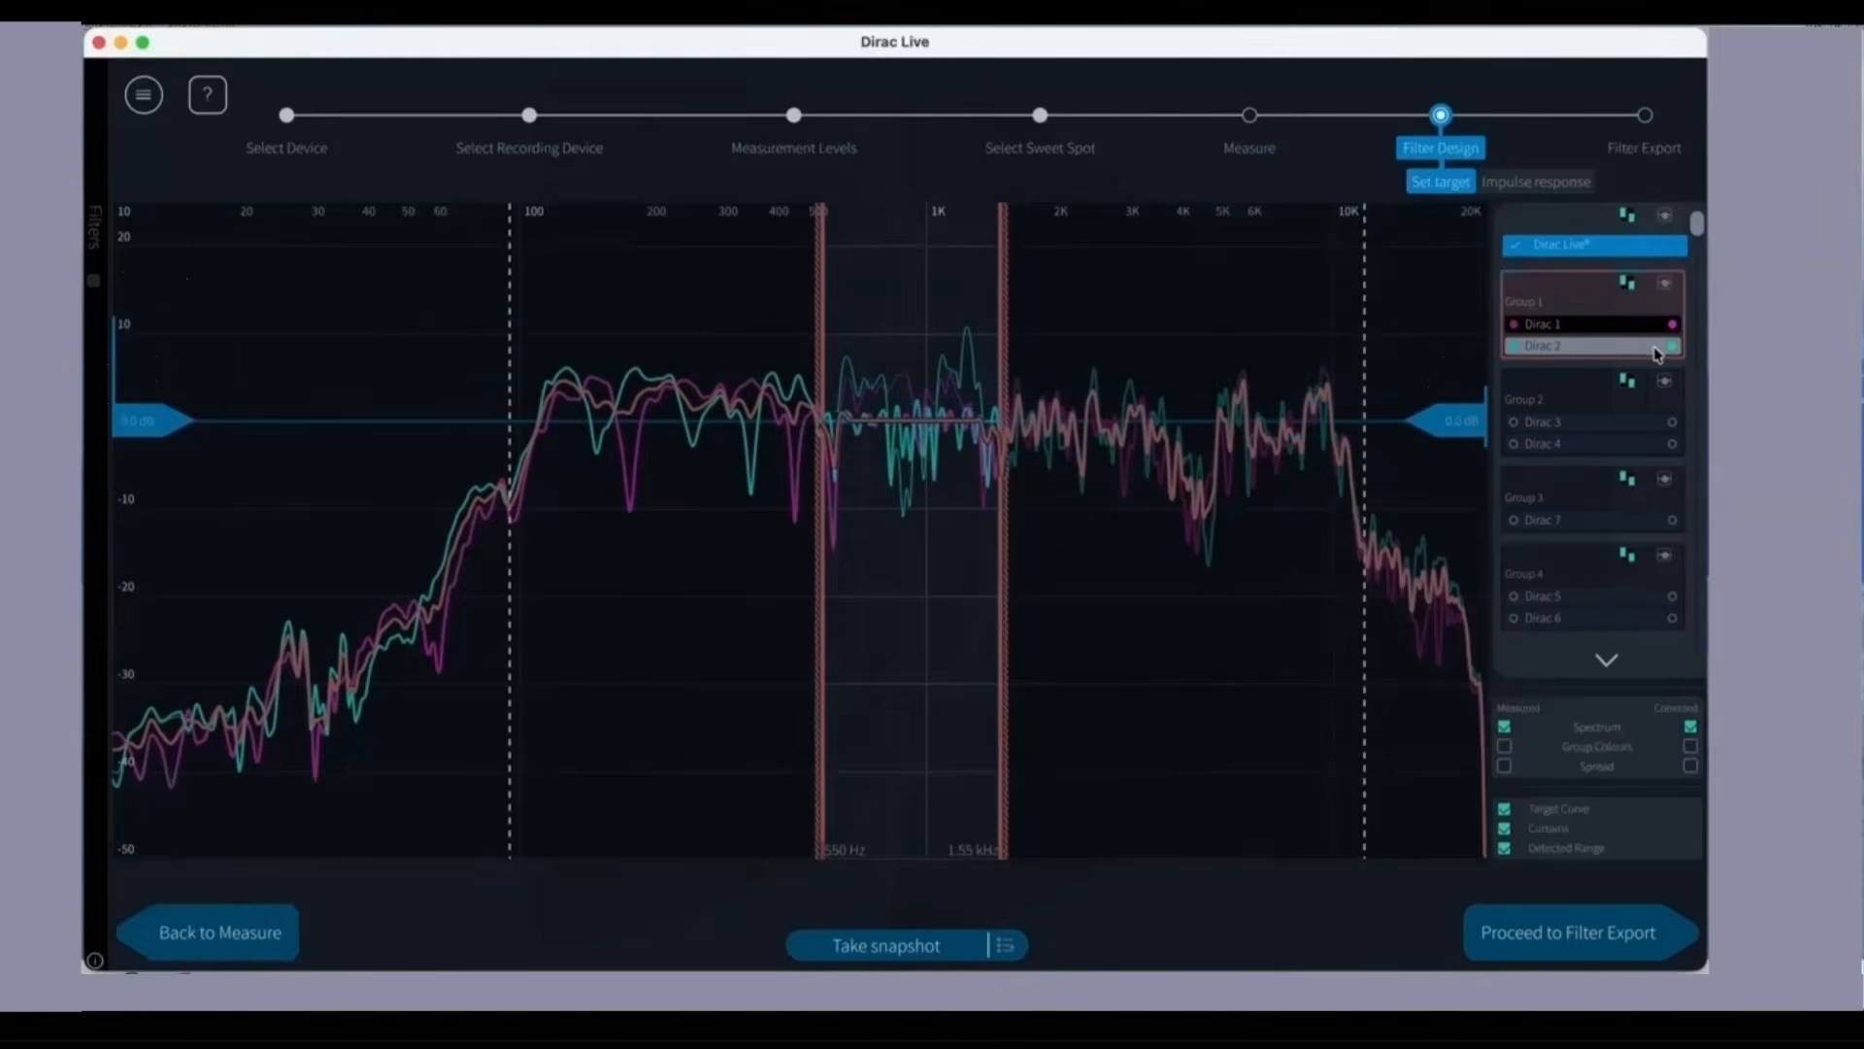
Step: Switch Group 1's target curve to control points and widen its correction curtains to 31.4 Hz and 14.9 kHz
left_click(1641, 296)
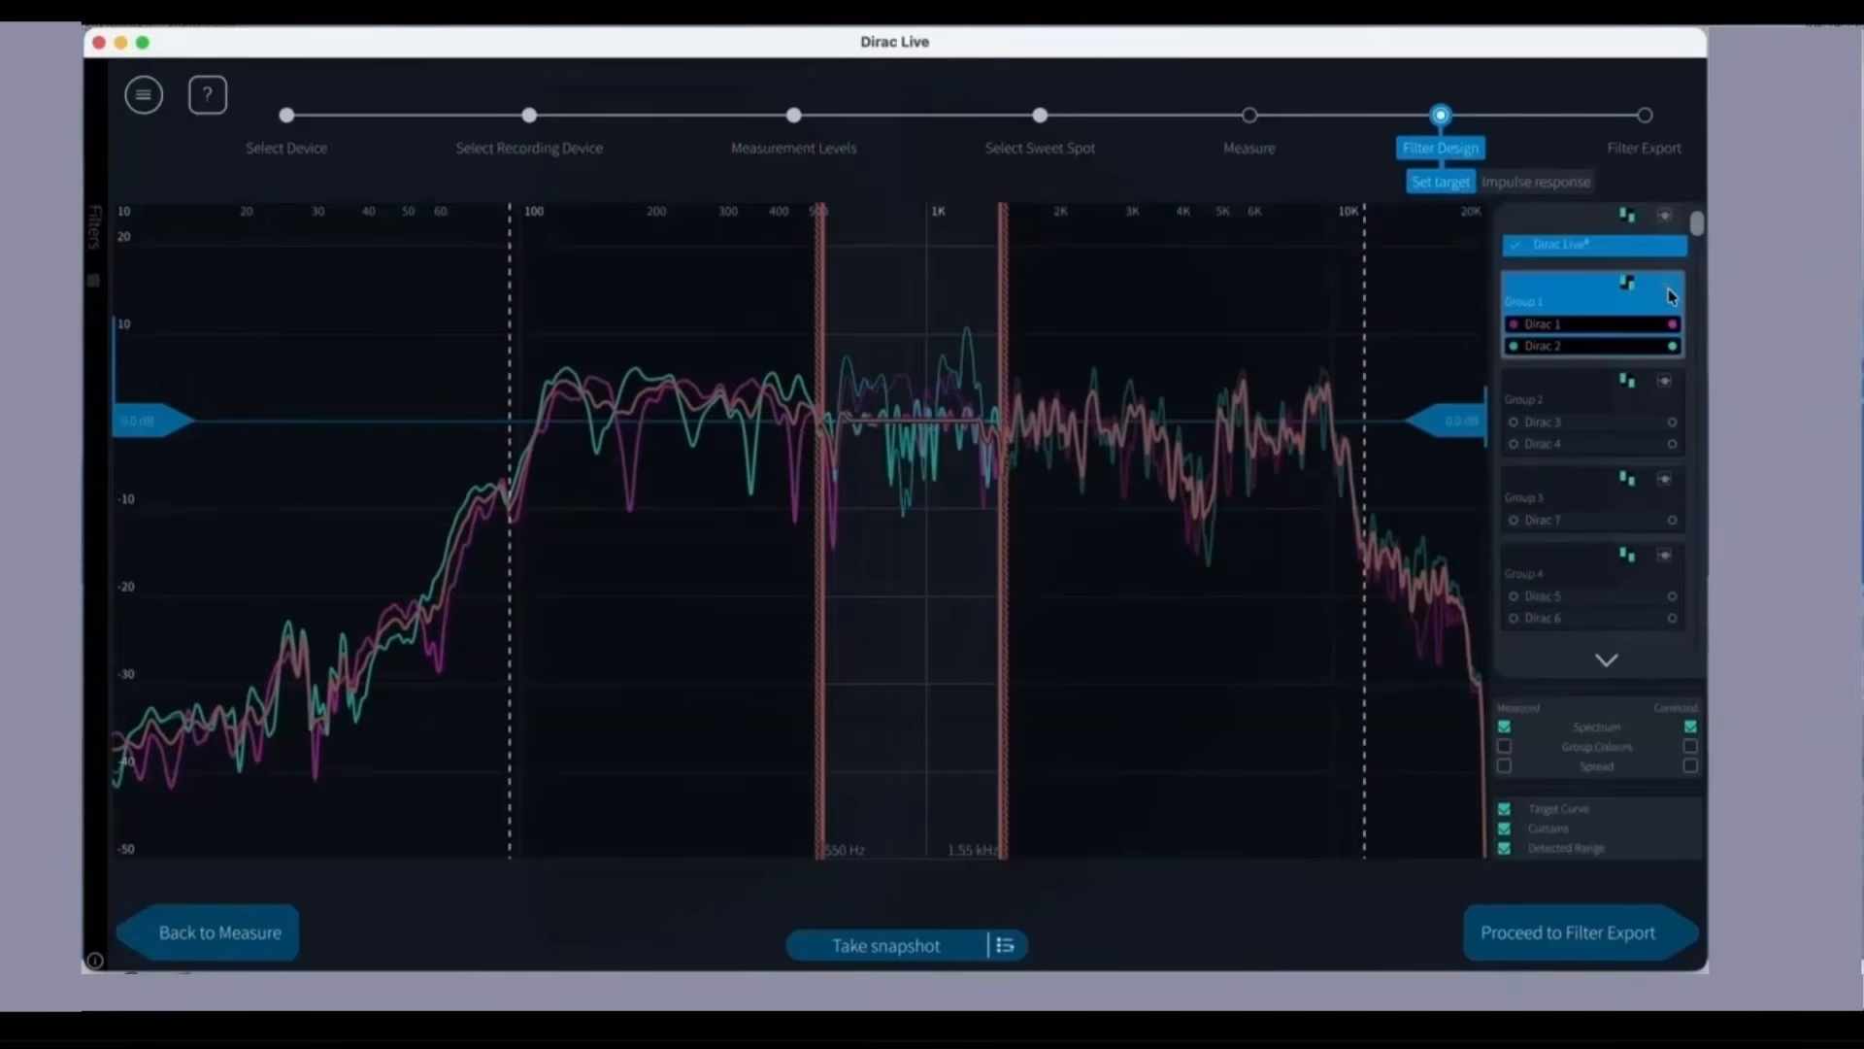
left_click(1667, 290)
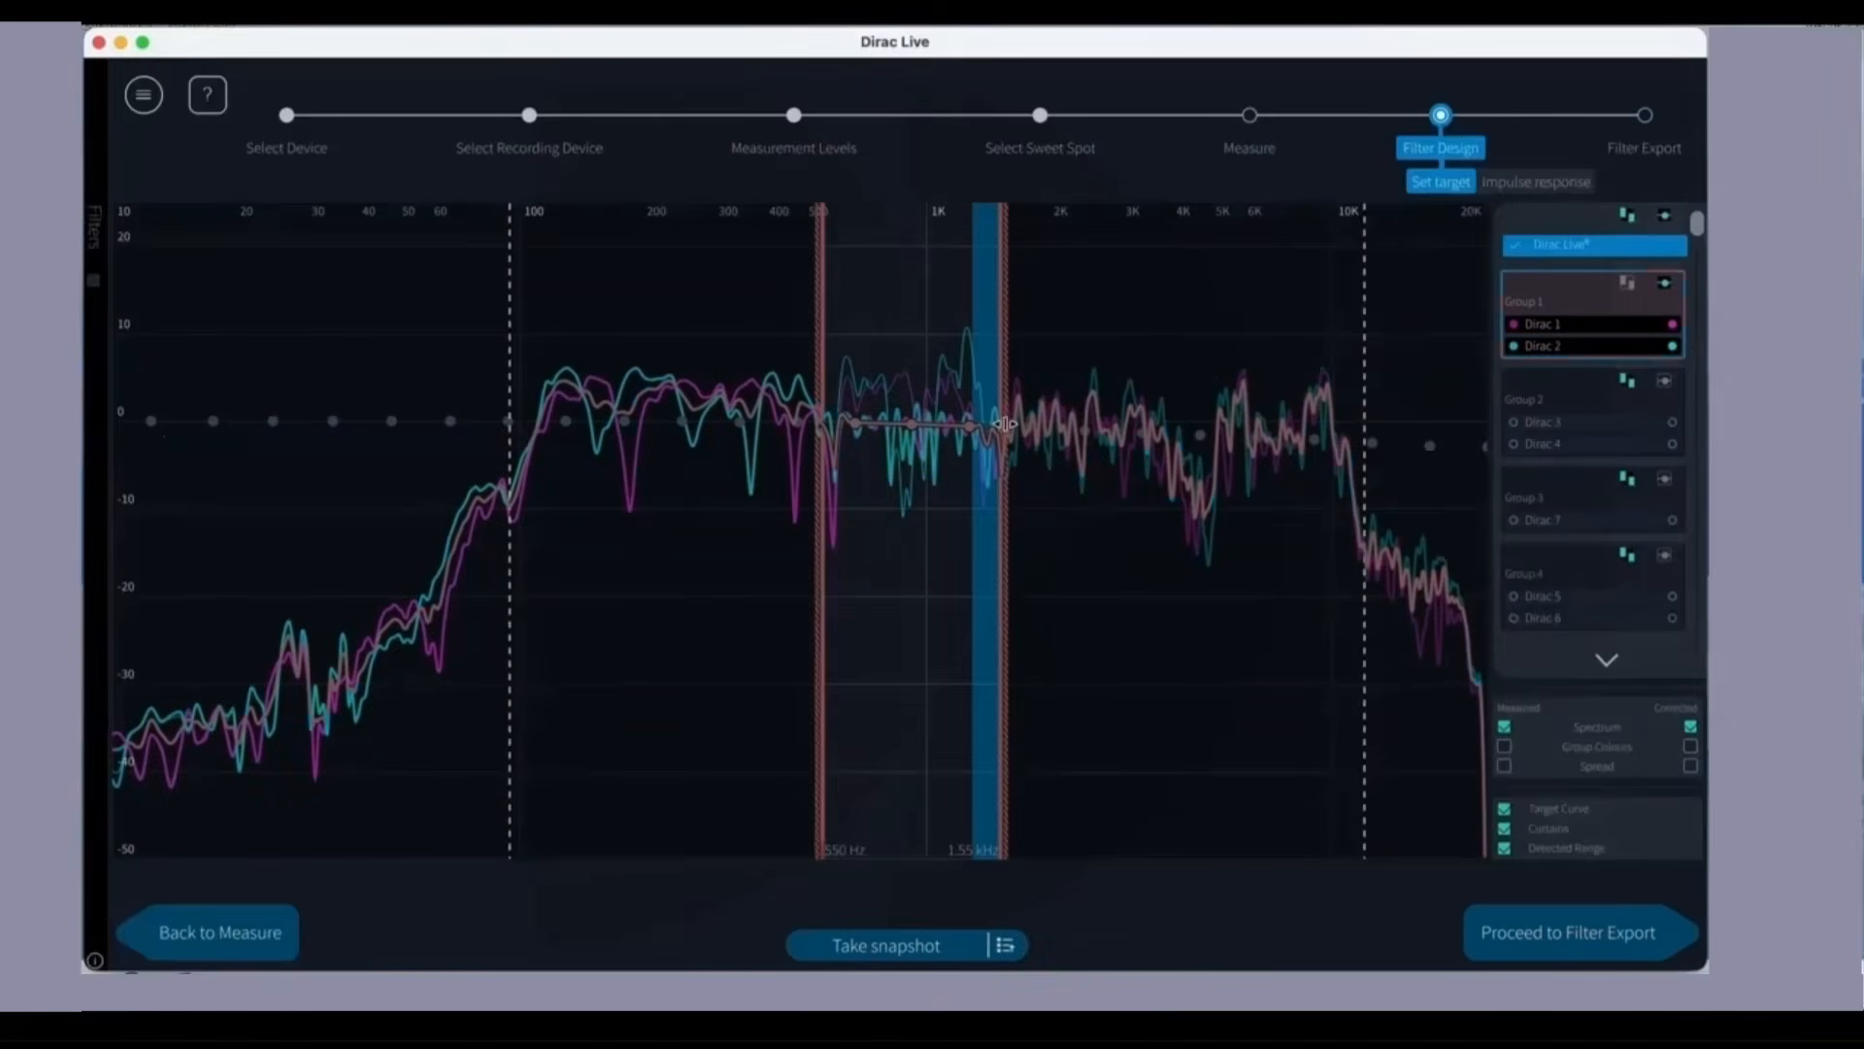
left_click_drag(1003, 424, 1399, 429)
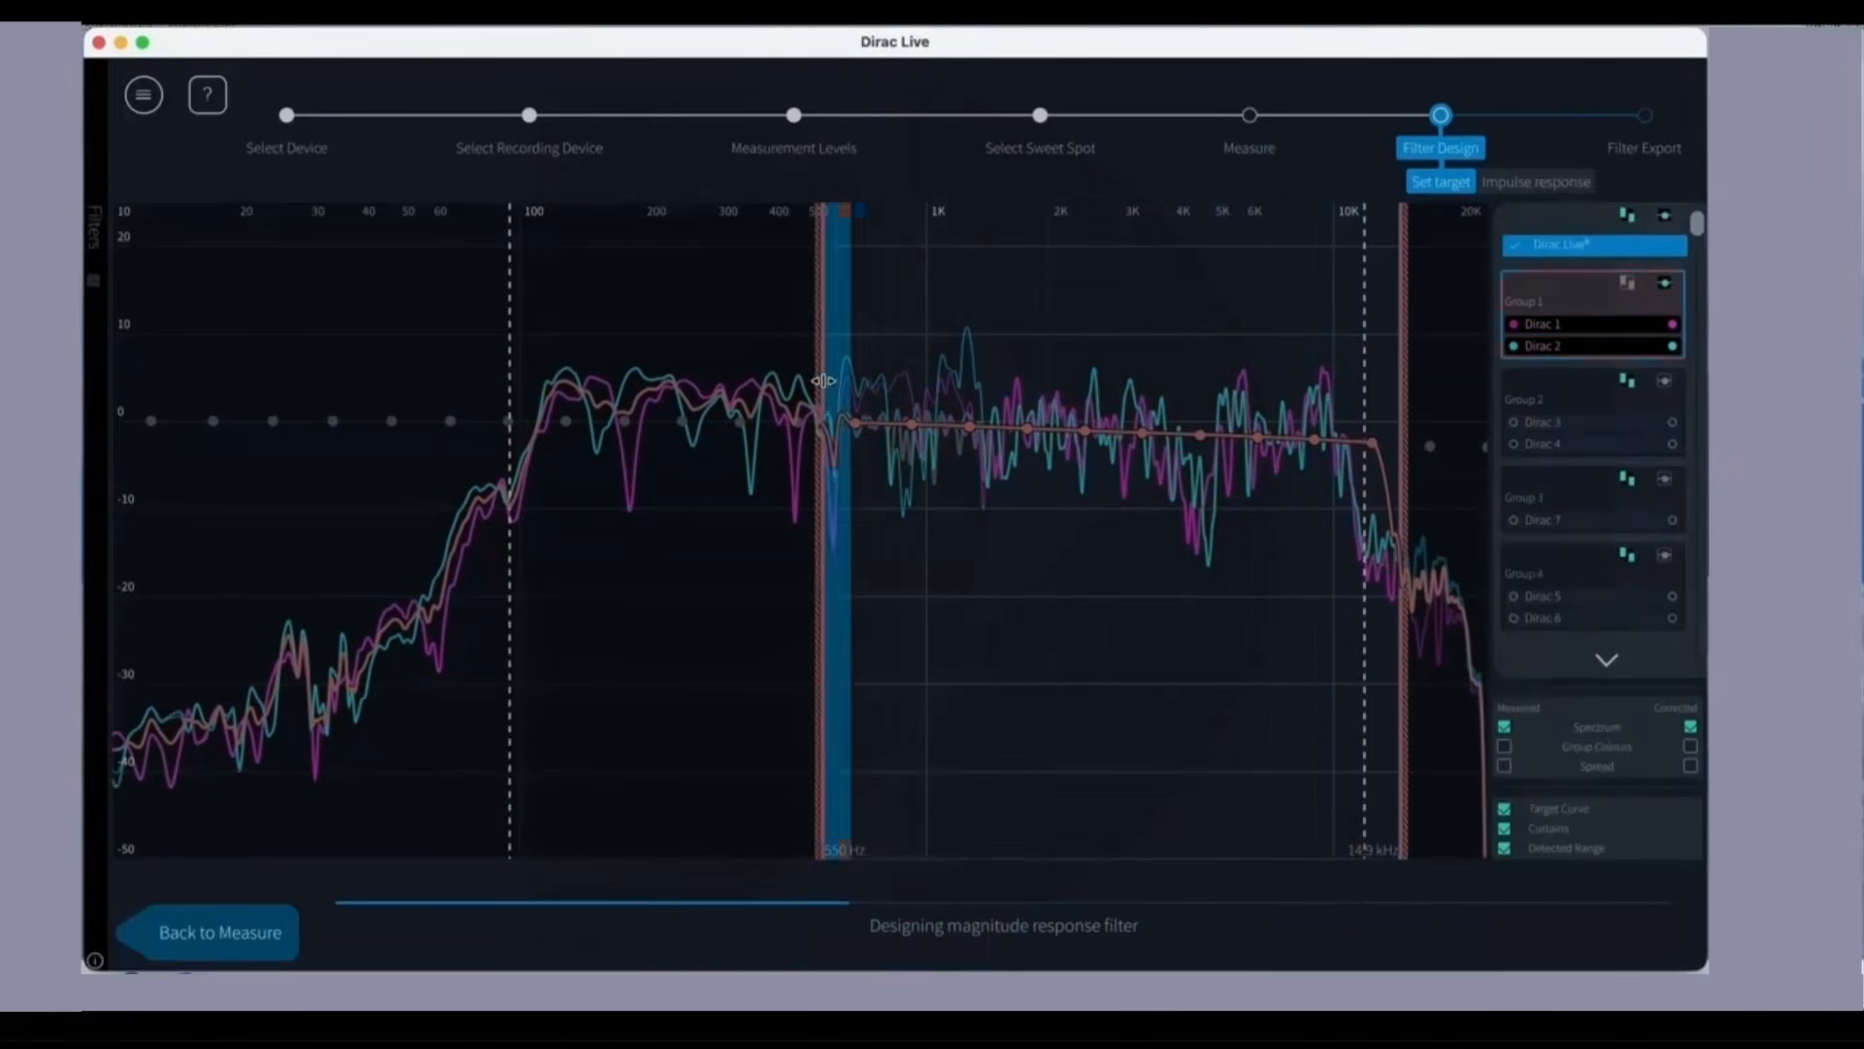
left_click_drag(831, 400, 313, 364)
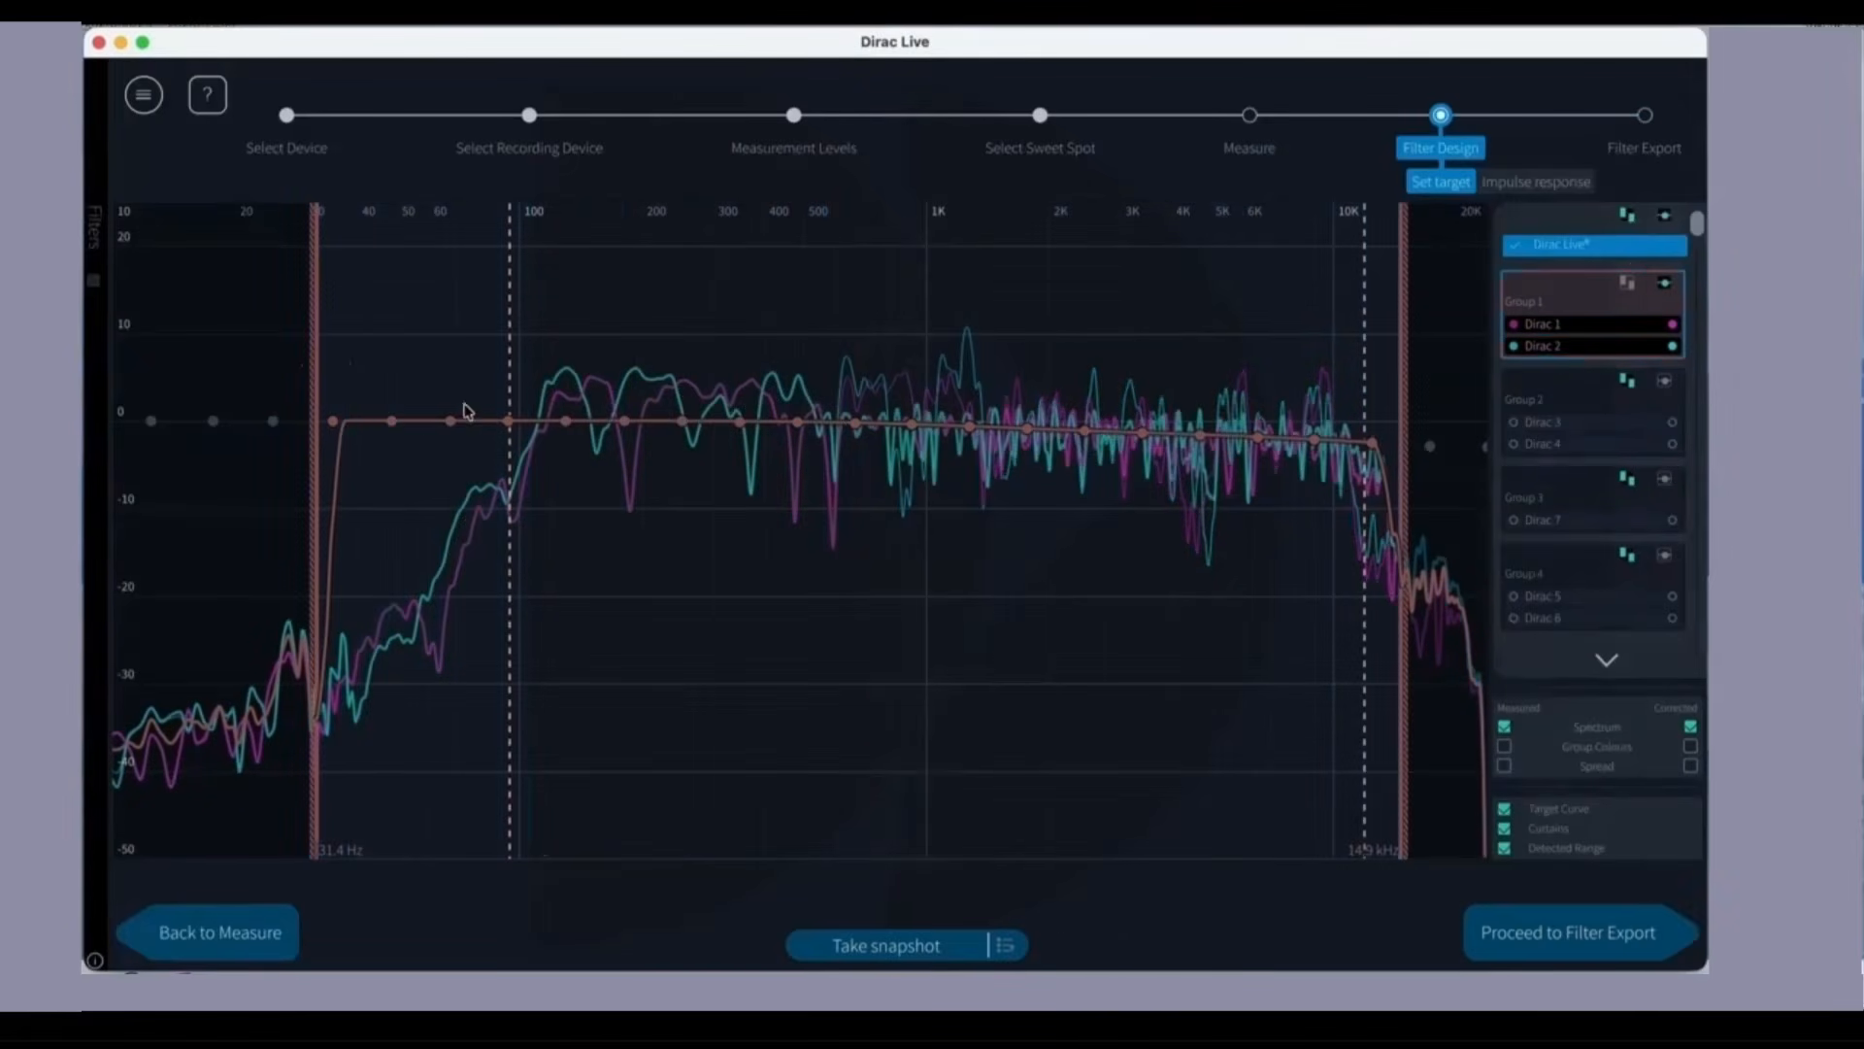
Step: Shape a bass boost in Group 1's target curve, peaking at about 10 dB near 50 Hz and sloping down to 0 dB near 250 Hz
left_click_drag(391, 424, 393, 338)
left_click_drag(450, 422, 466, 364)
left_click_drag(508, 423, 630, 413)
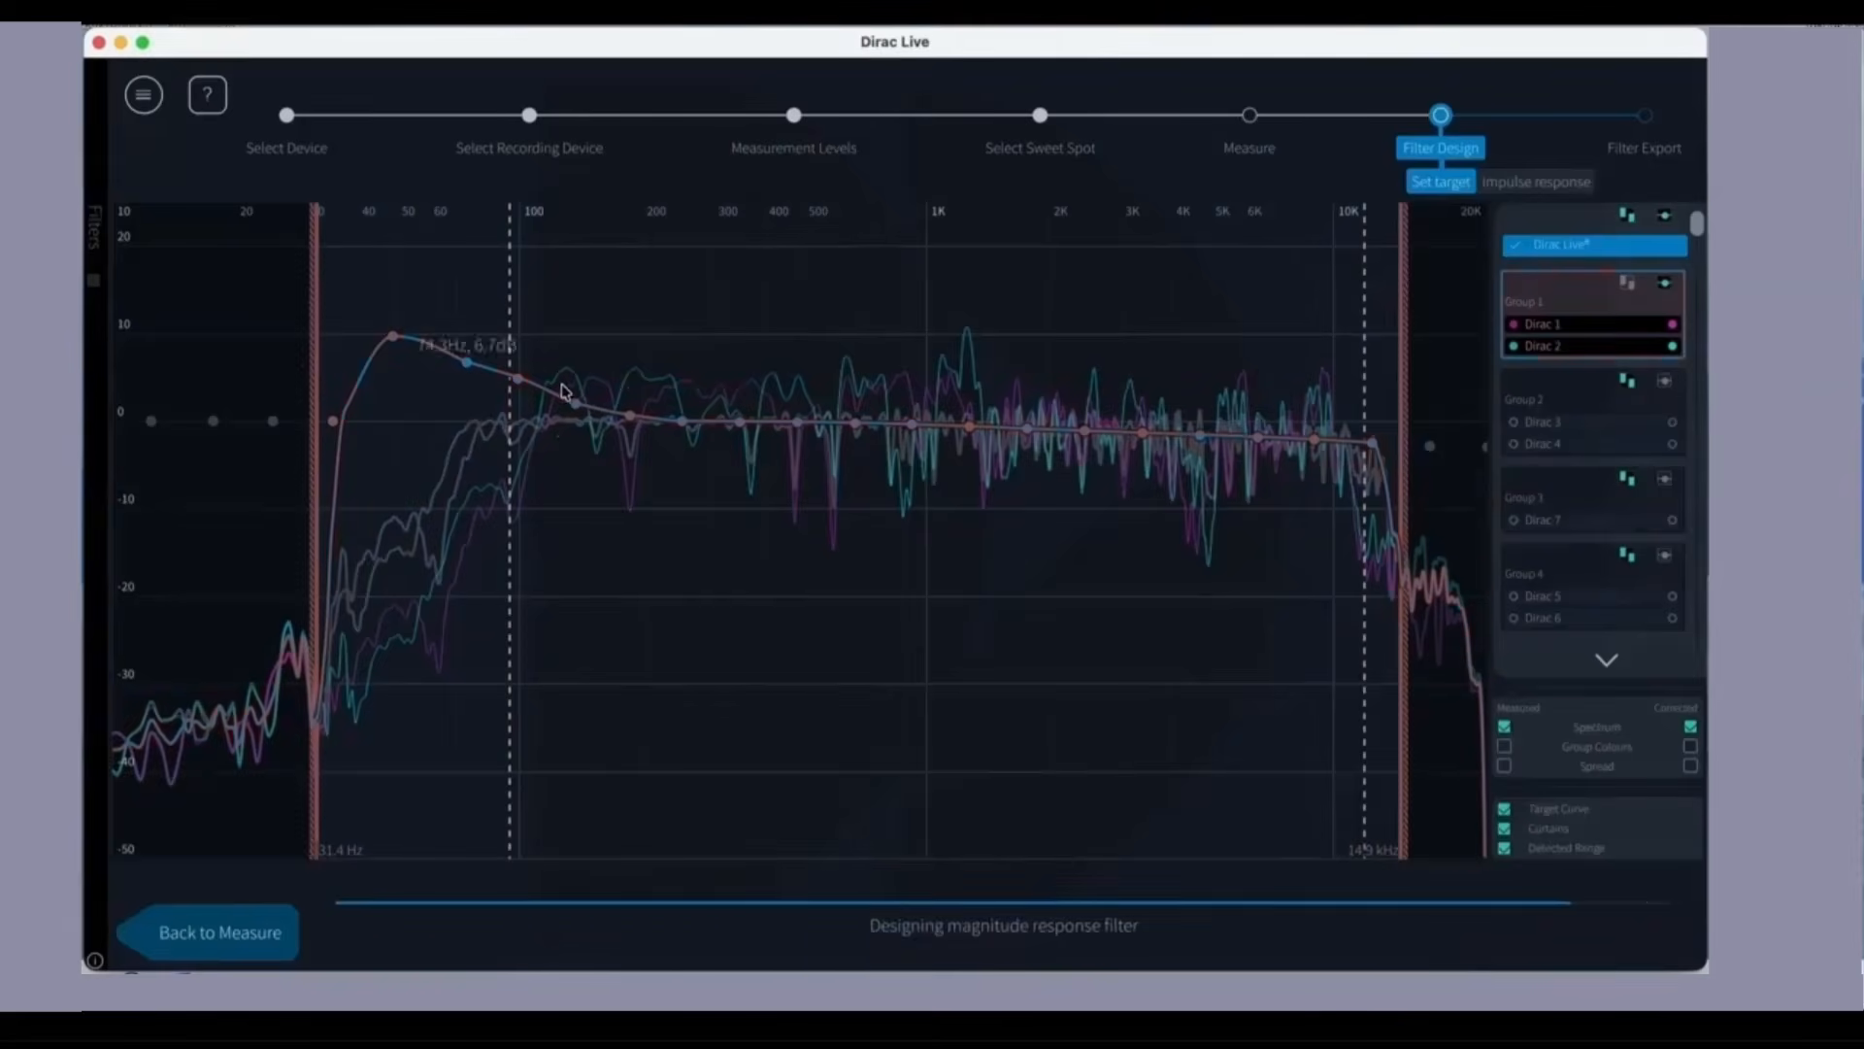
Step: Load the target curve file TILT-0dB-9dB-stepped.targetcurve for all groups
left_click(147, 94)
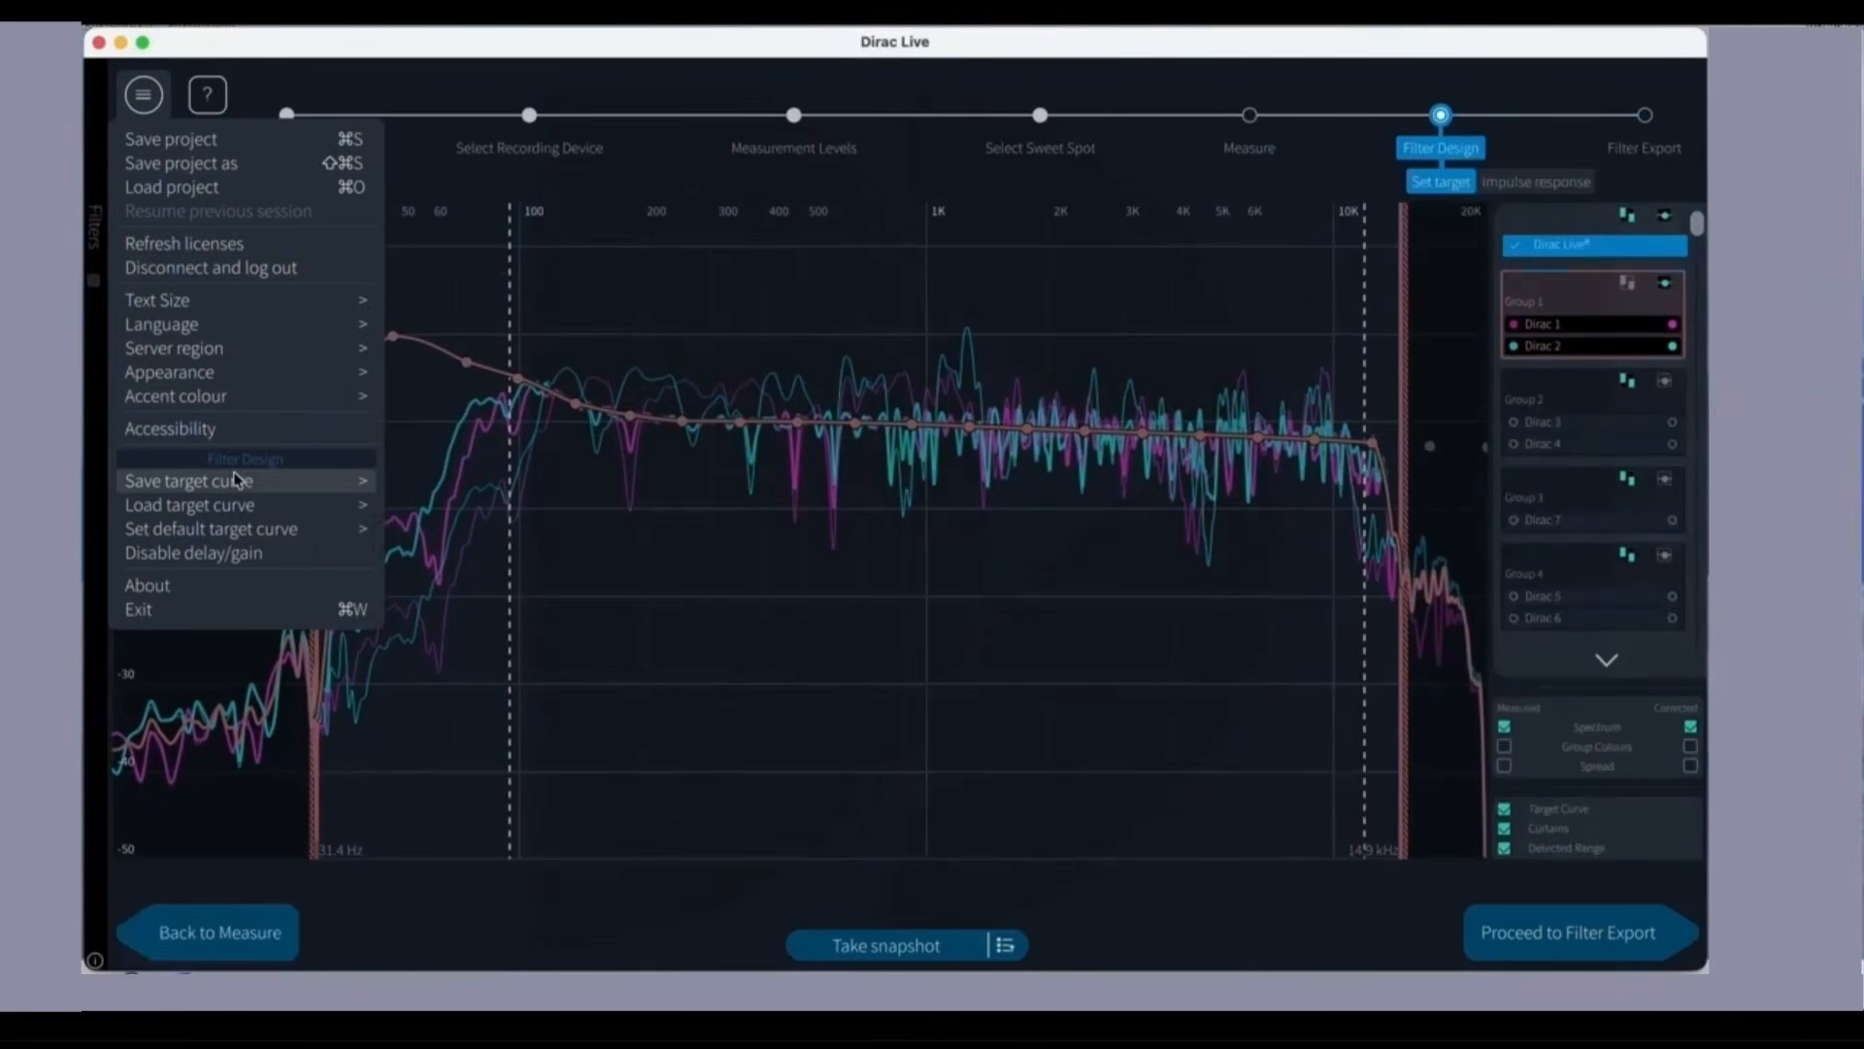
mouse_move(237, 480)
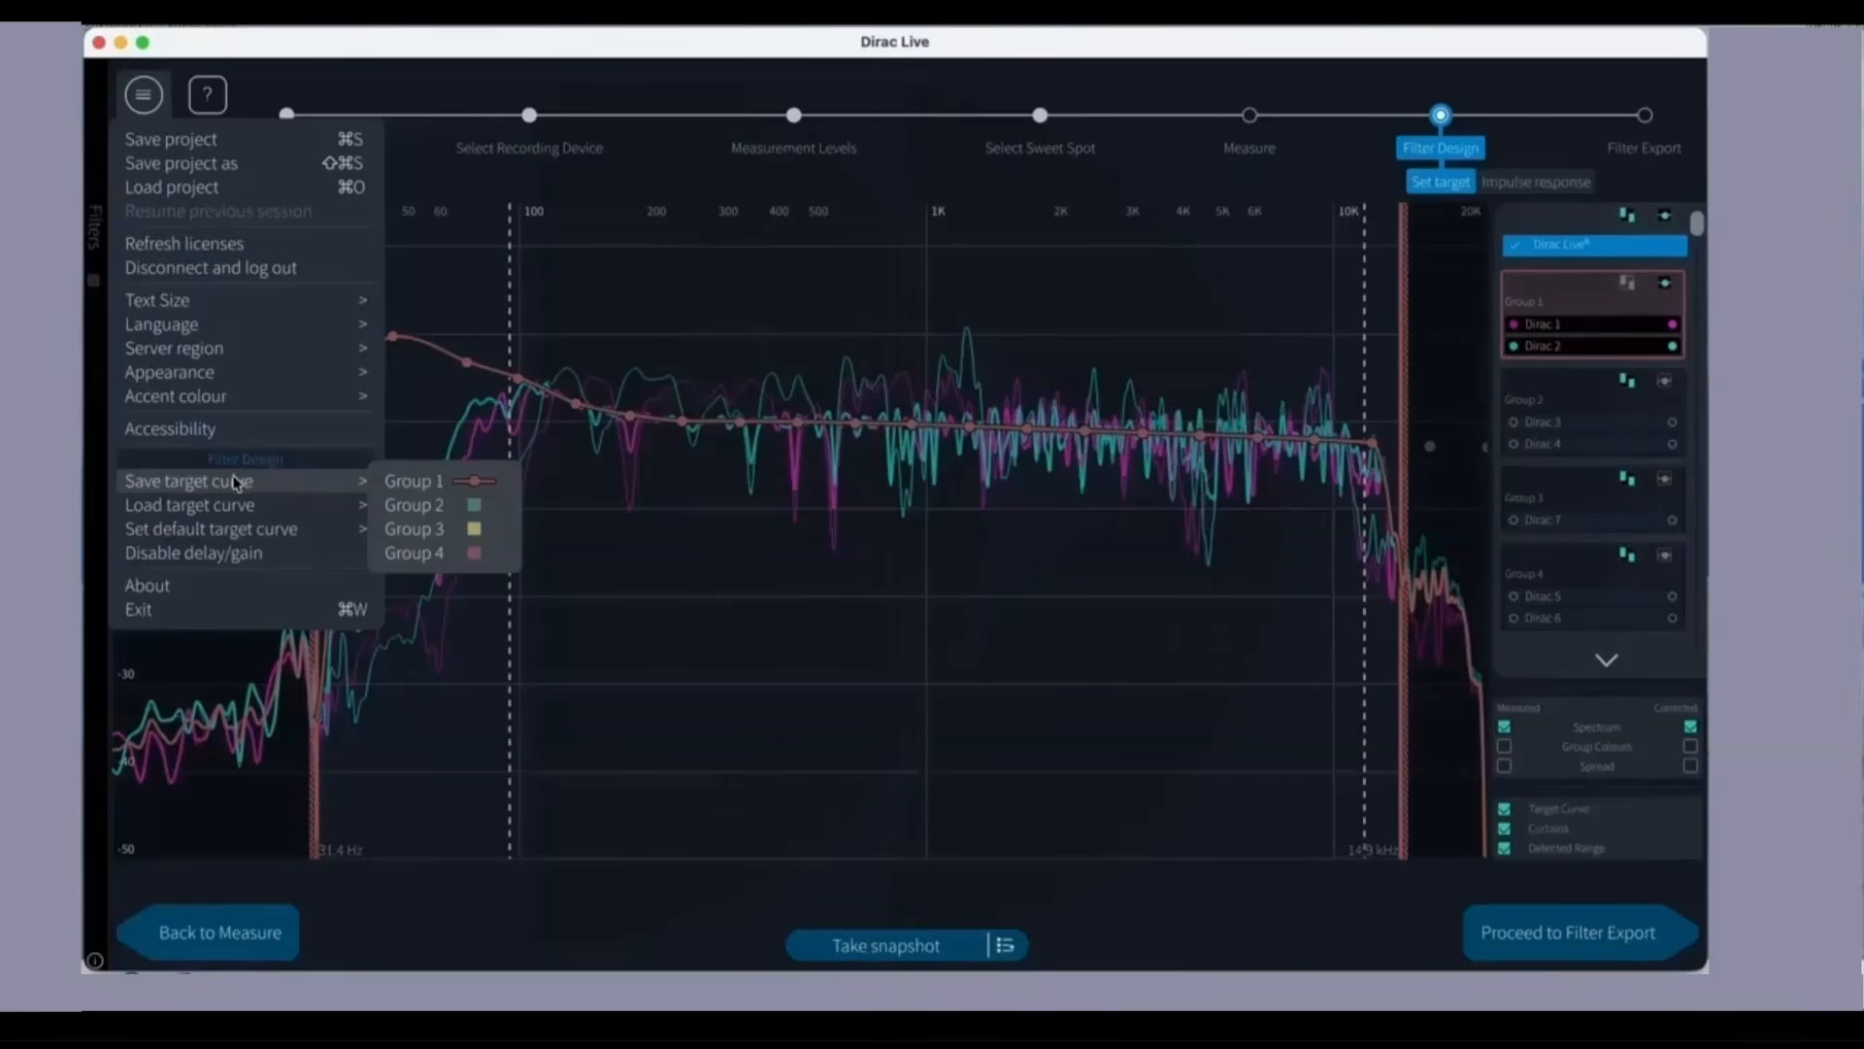
mouse_move(229, 508)
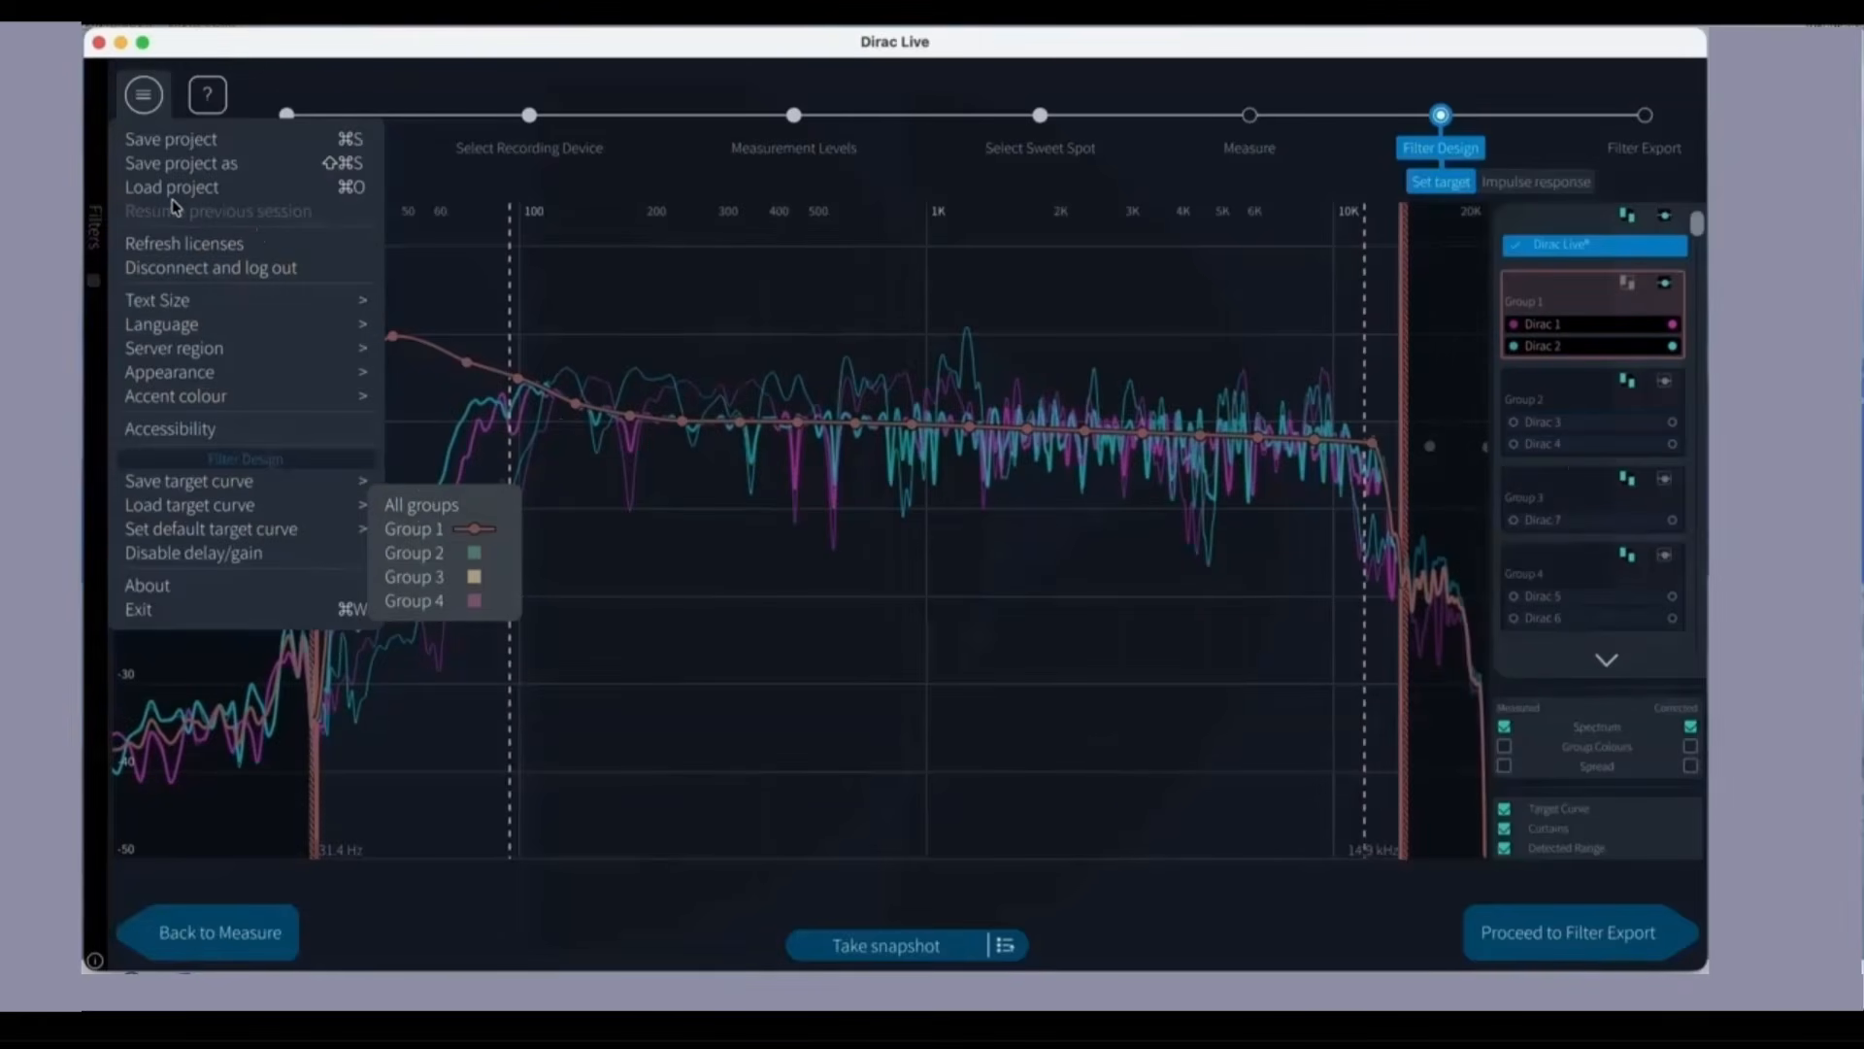
left_click(431, 512)
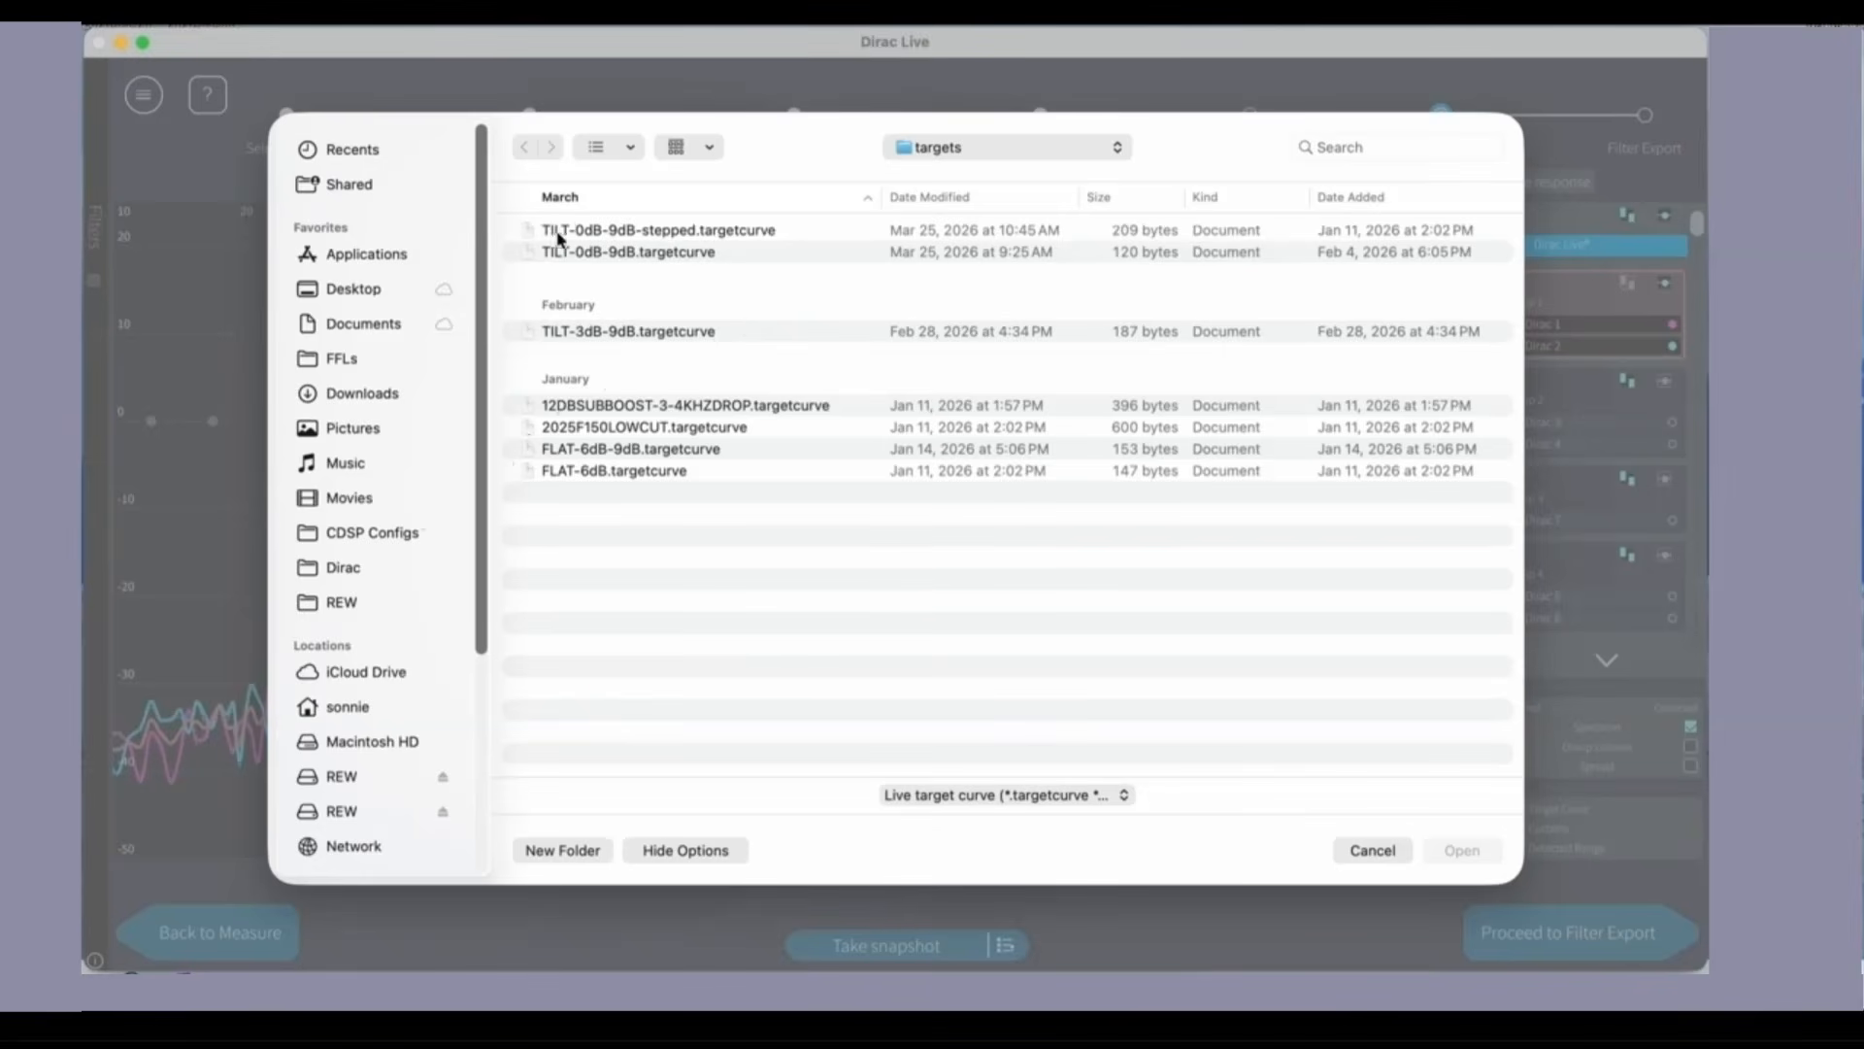
left_click(618, 238)
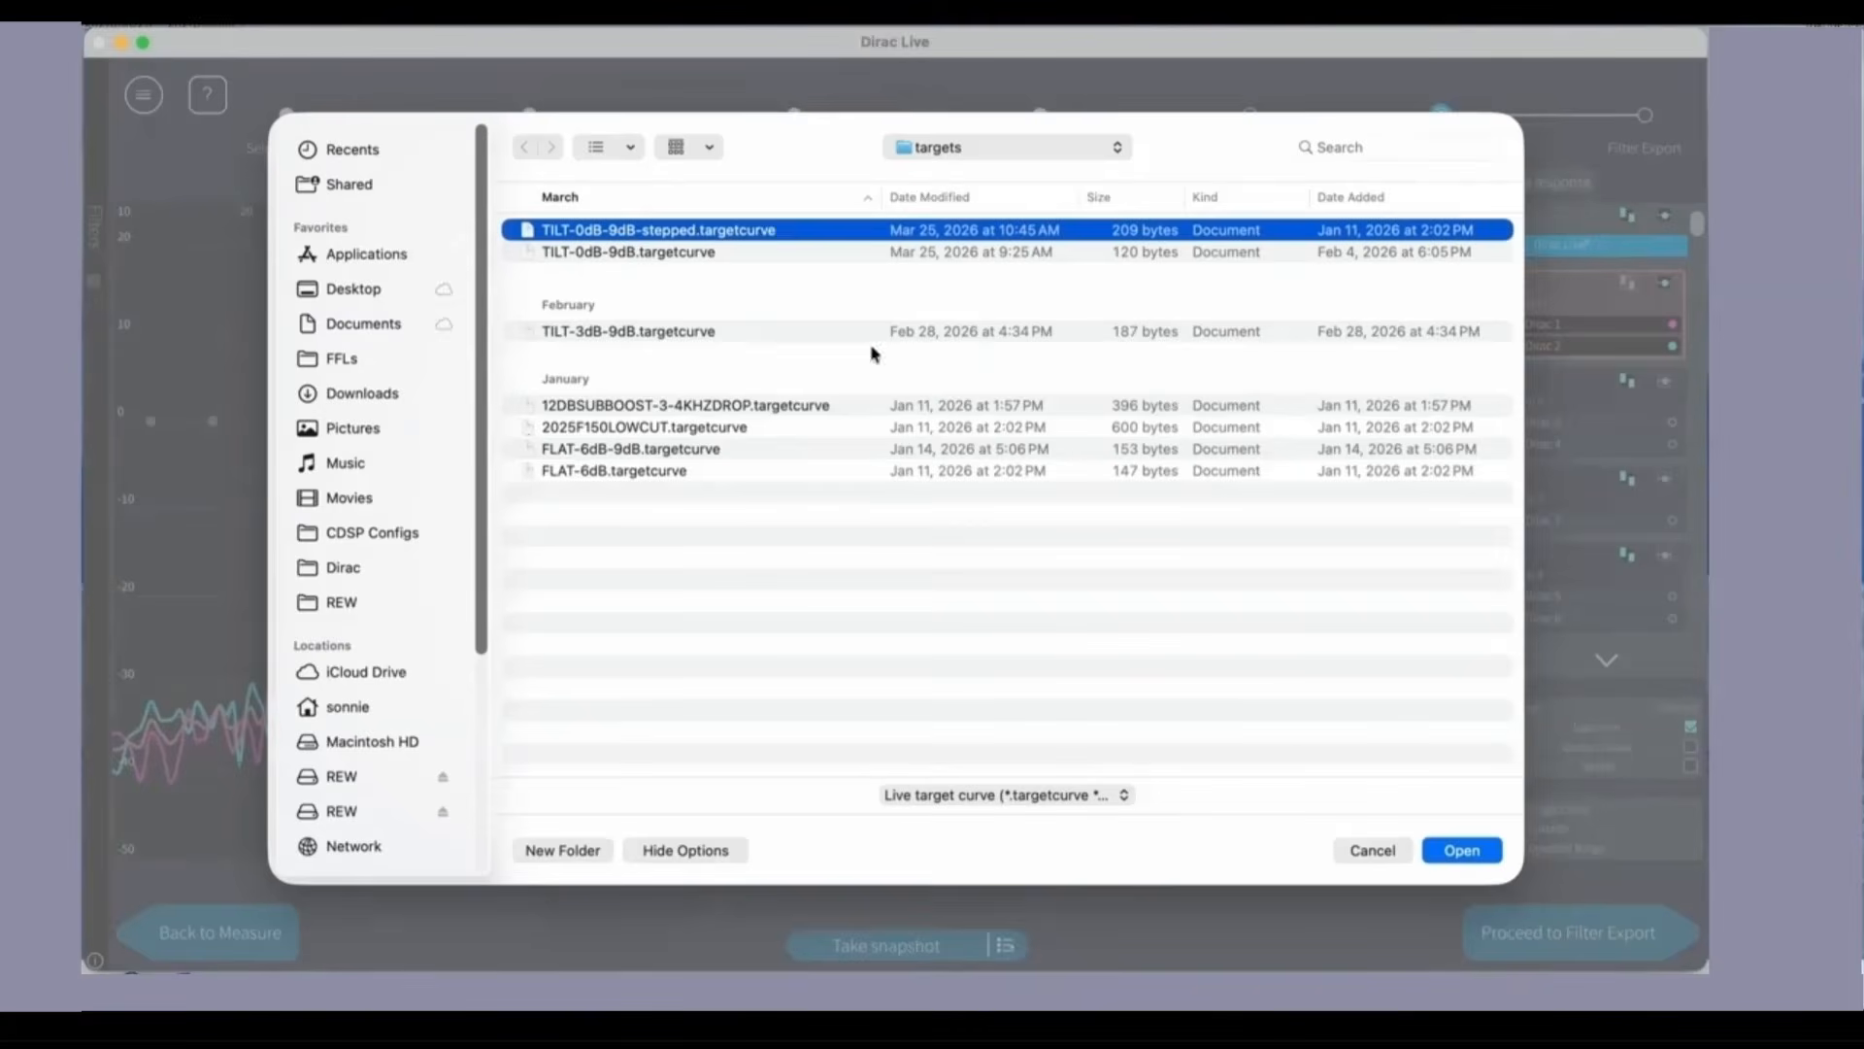
left_click(1461, 850)
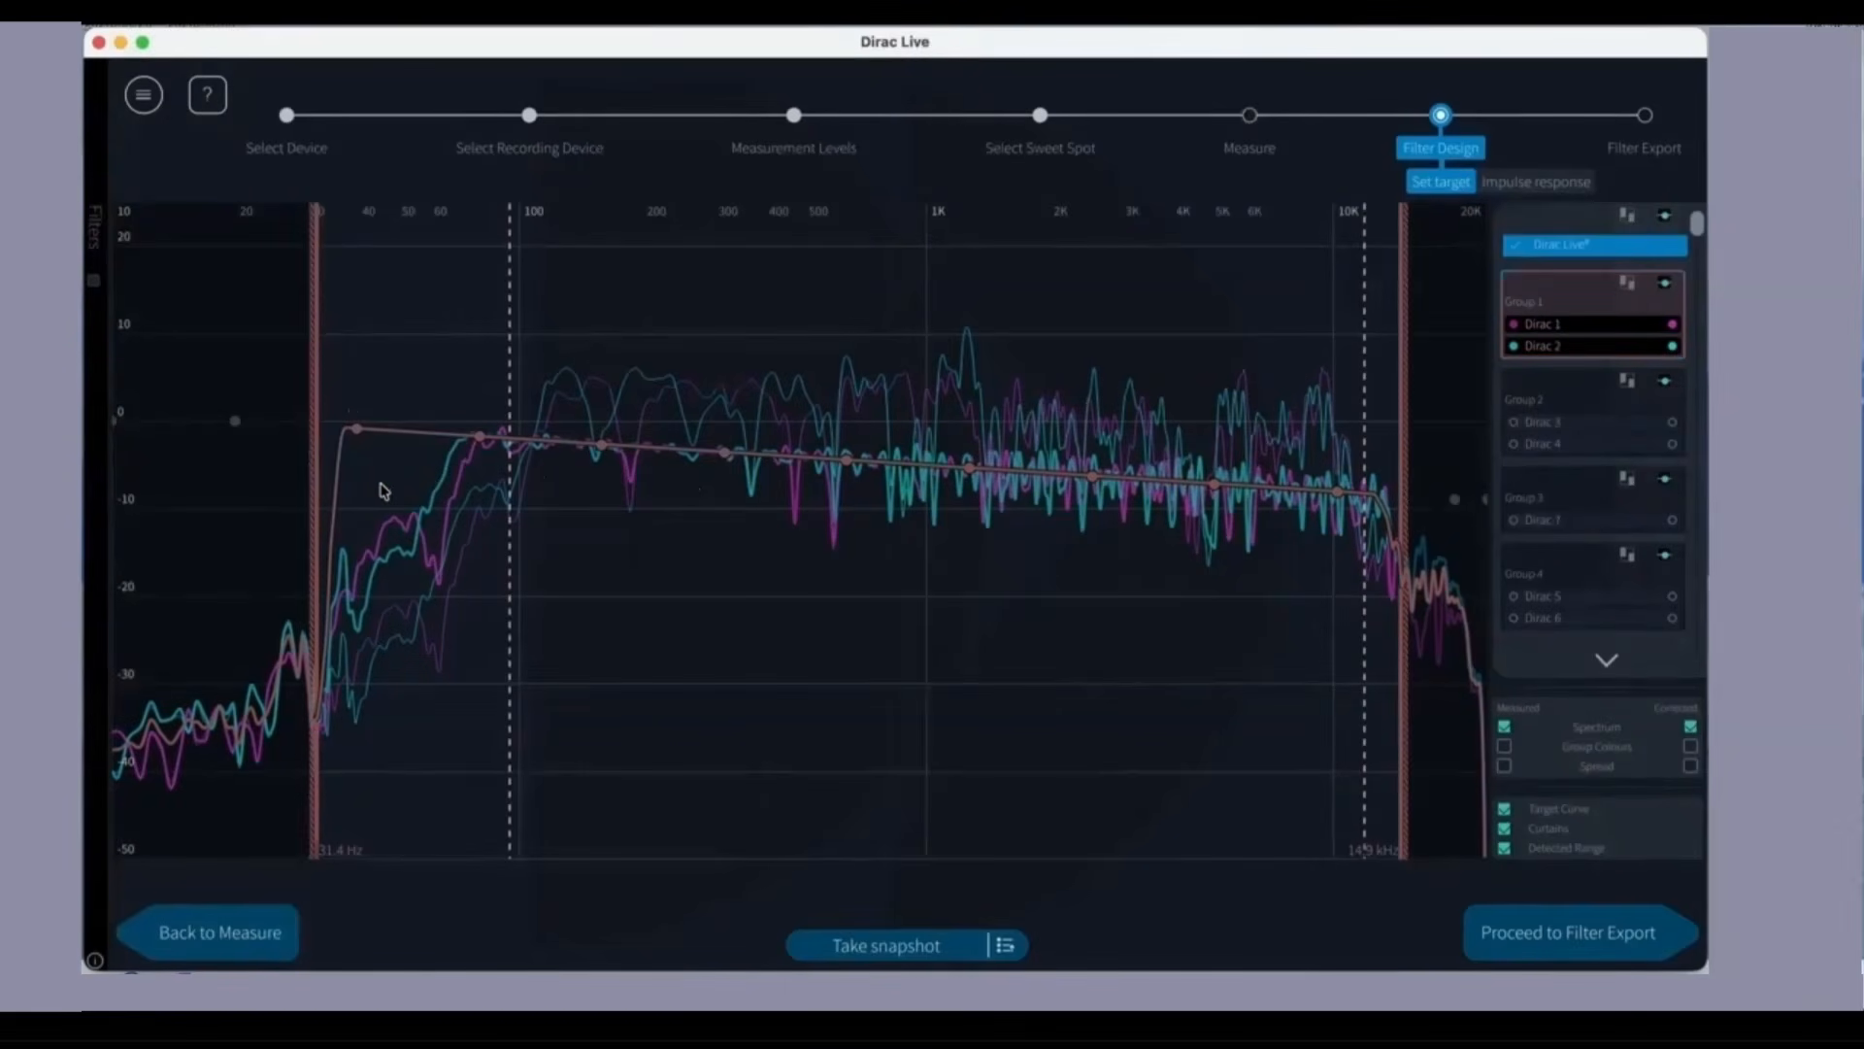
Step: Narrow Group 1's correction curtains to 96.3 Hz and 12.7 kHz, close to the detected range limits
left_click_drag(316, 486, 463, 488)
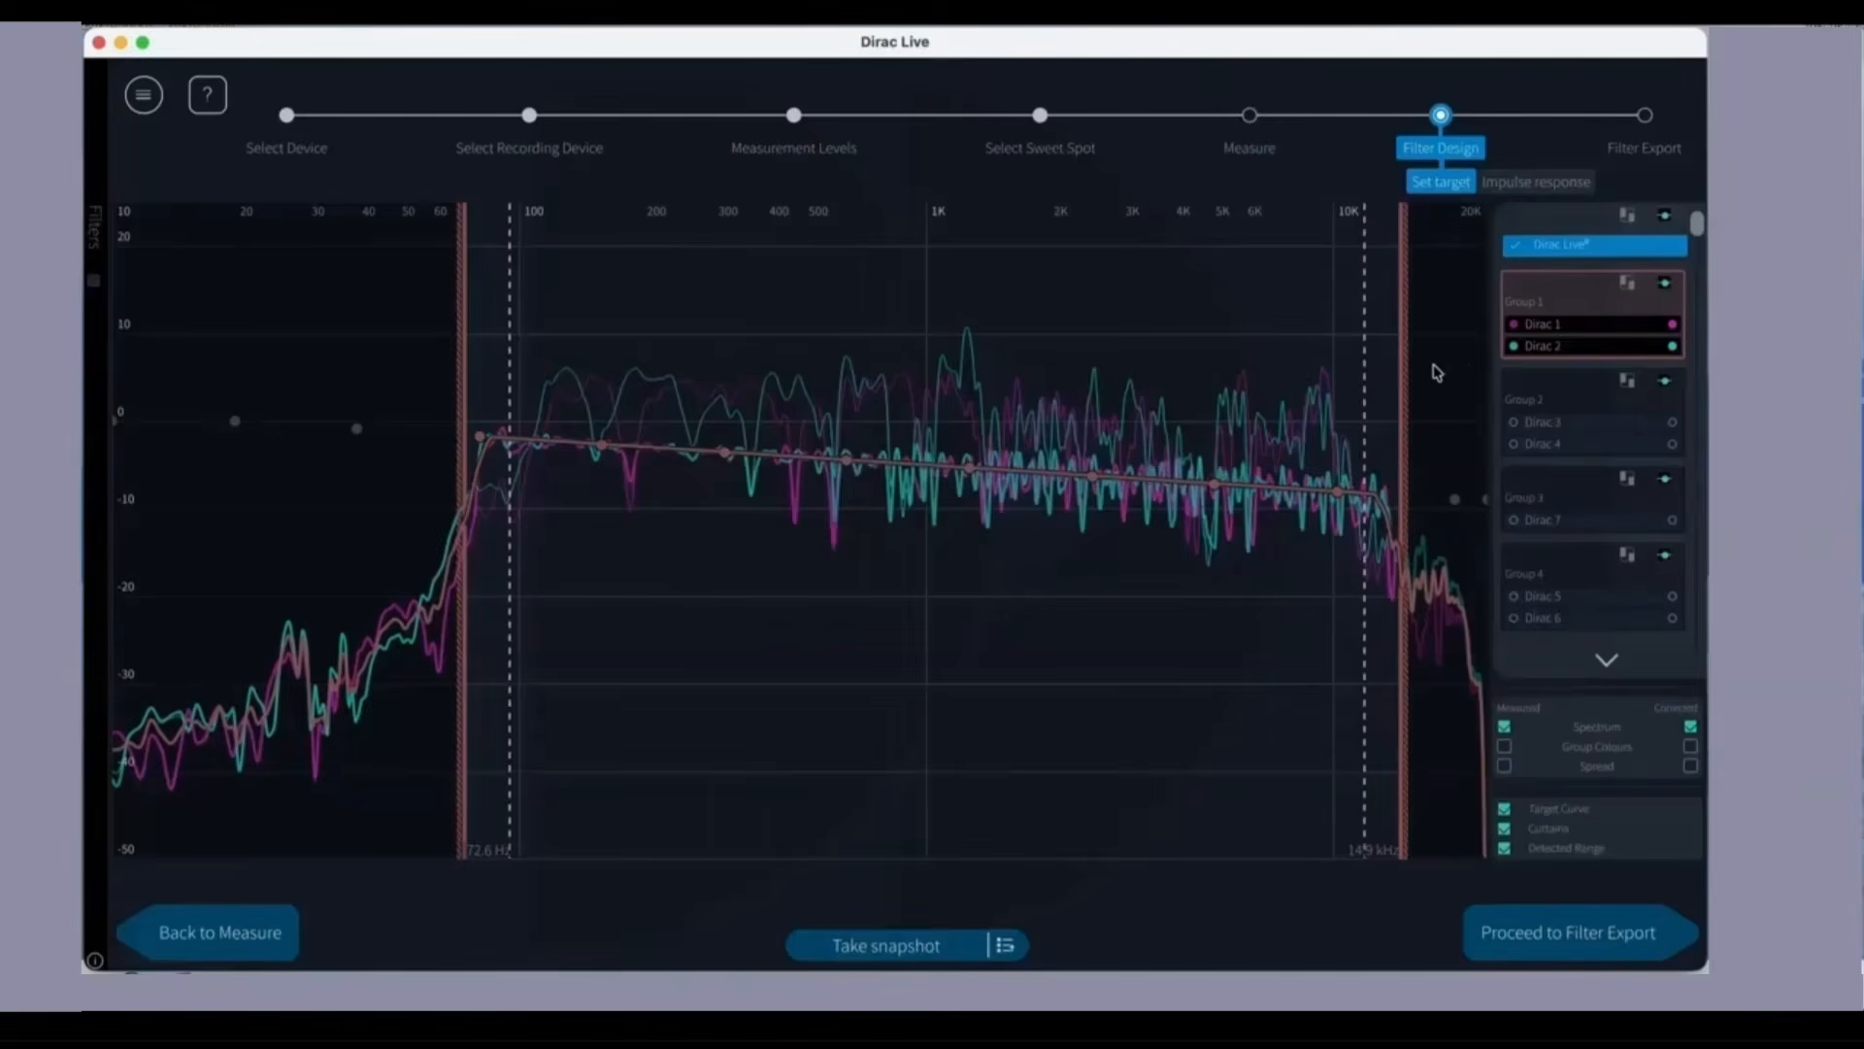
left_click_drag(1404, 384, 1387, 383)
left_click_drag(461, 398, 513, 395)
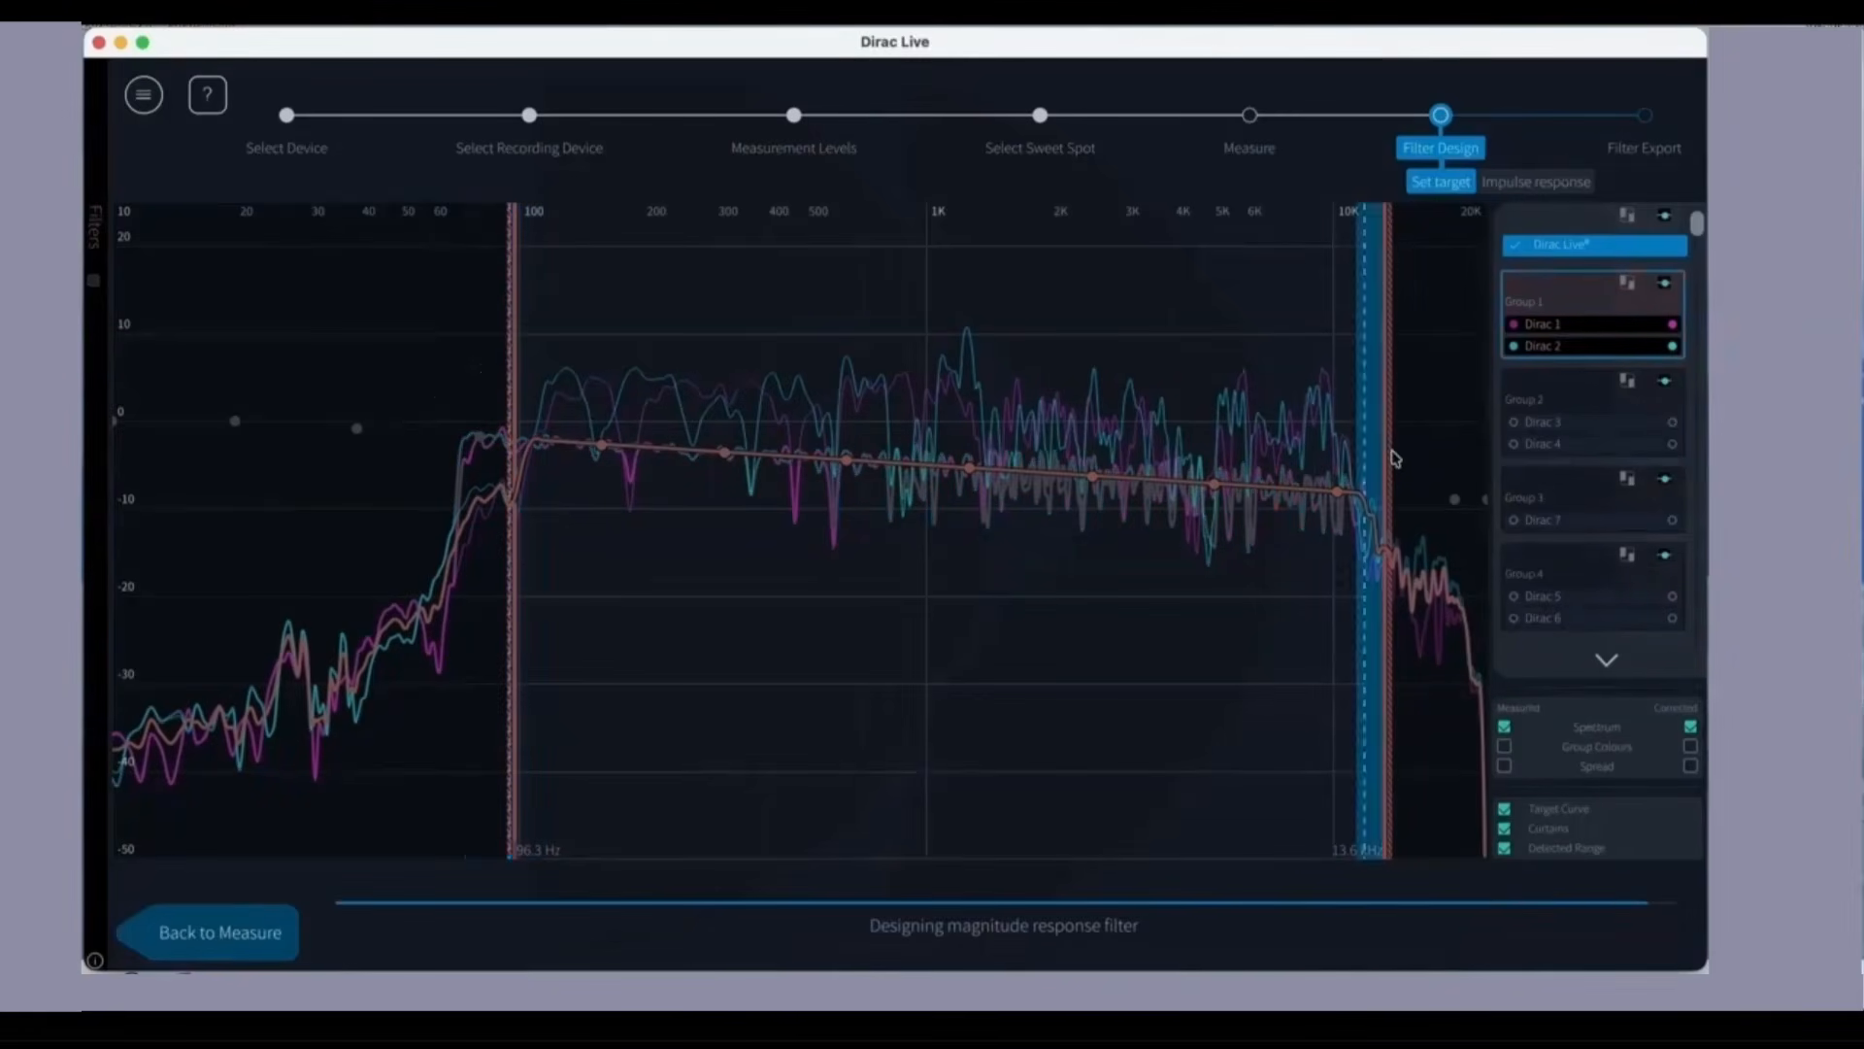
mouse_move(1389, 450)
left_mouse_down()
mouse_move(1360, 445)
mouse_move(1374, 466)
left_mouse_up()
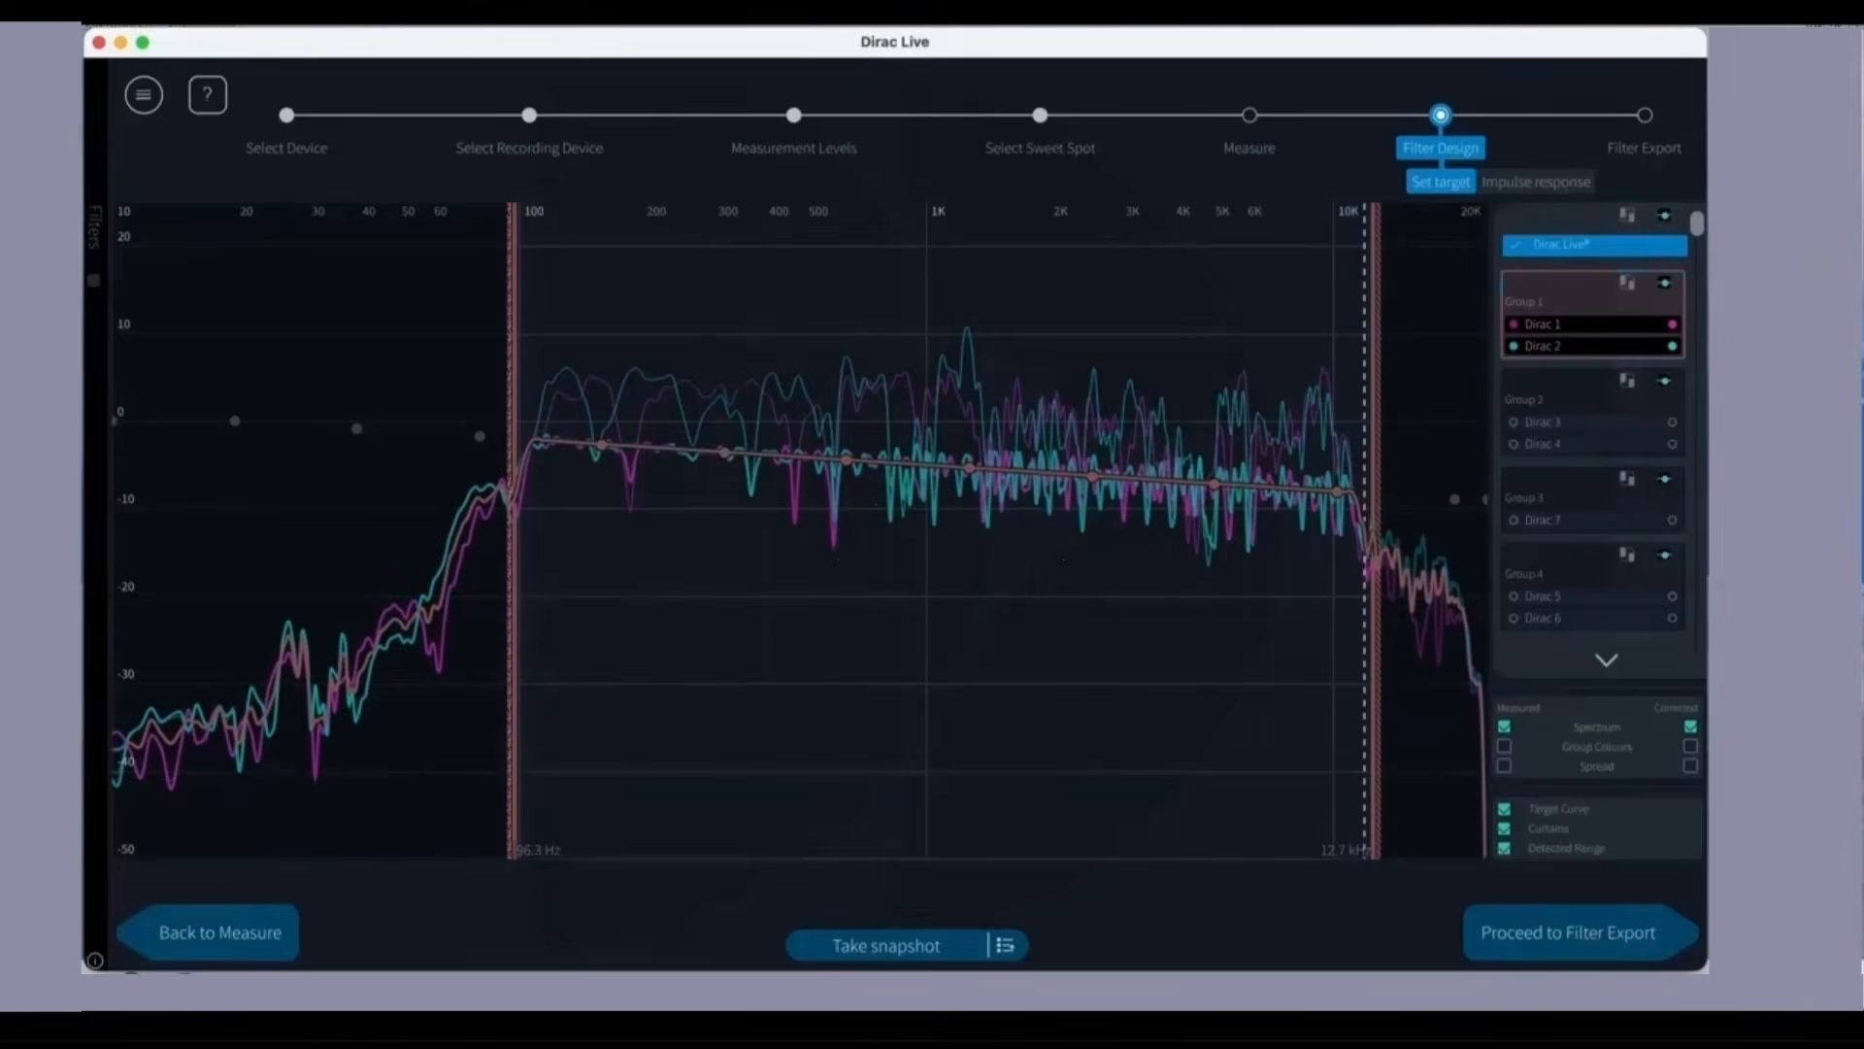
Step: Widen Group 2's correction curtains to 24.4 Hz and 12.6 kHz
left_click(1586, 395)
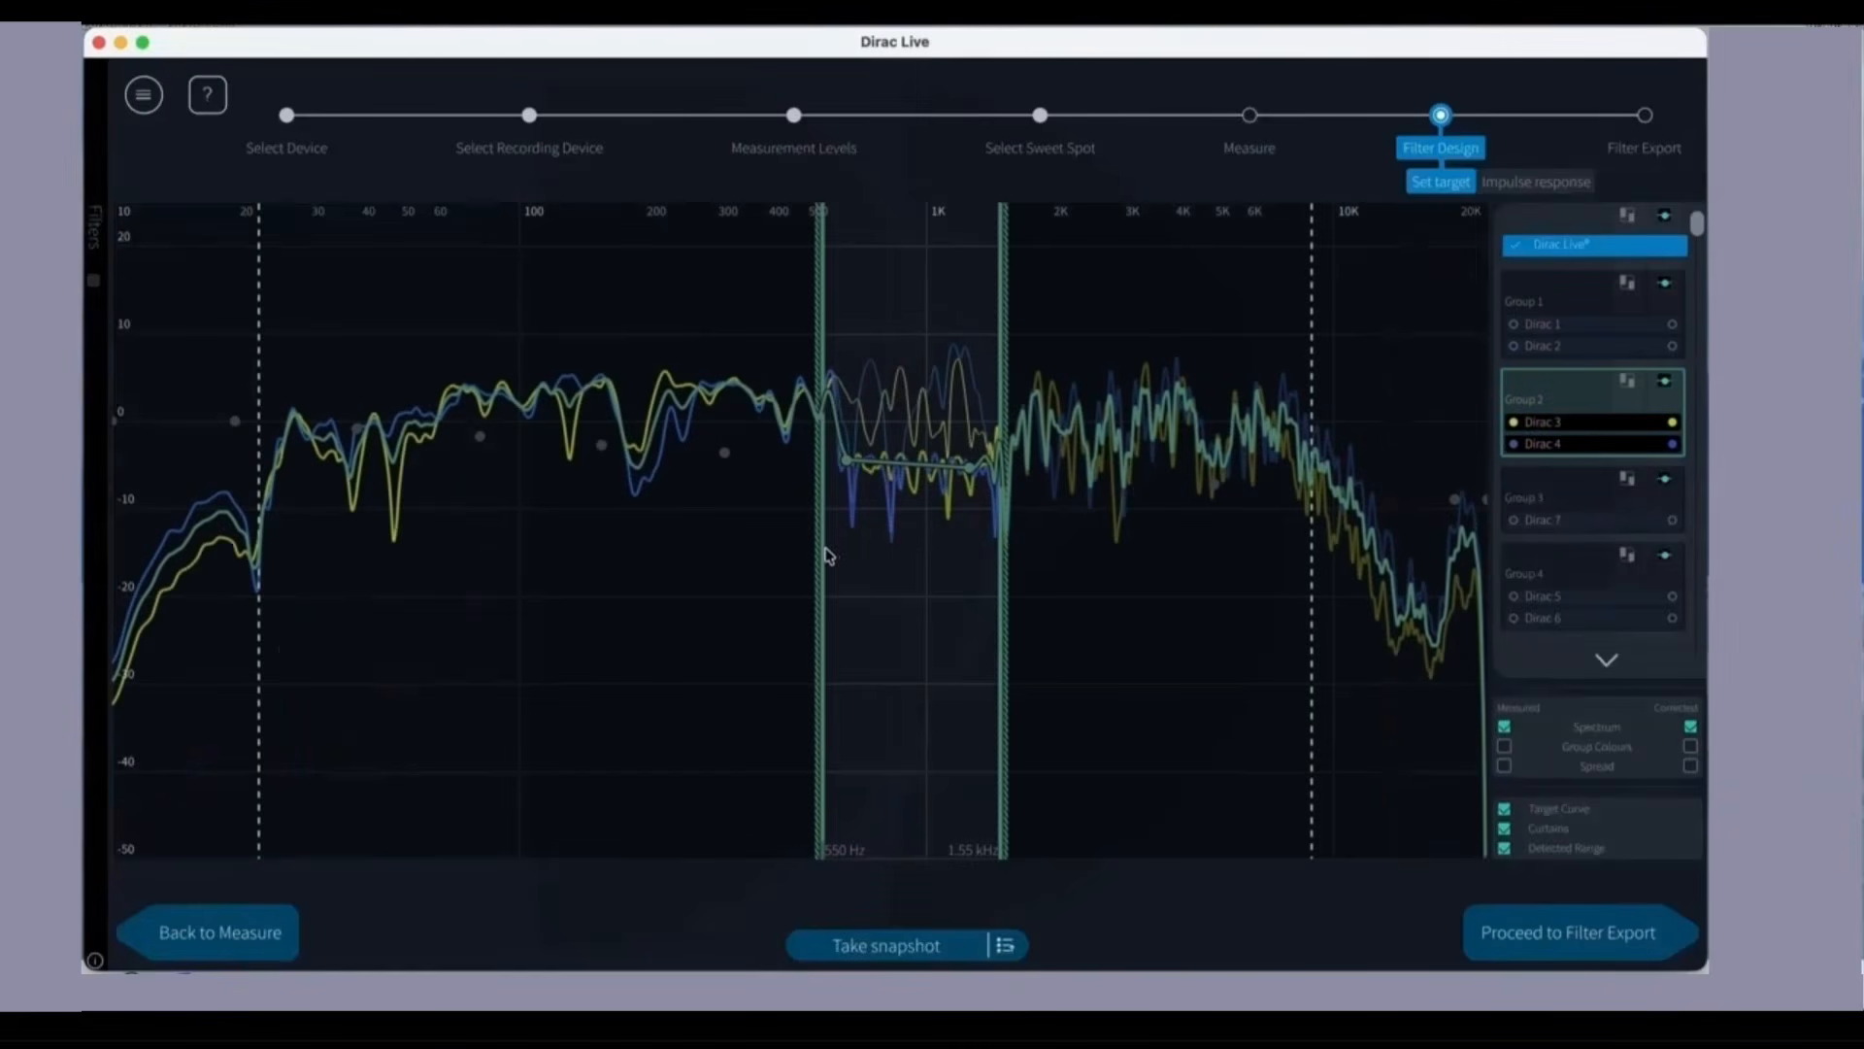
left_click_drag(826, 555, 269, 565)
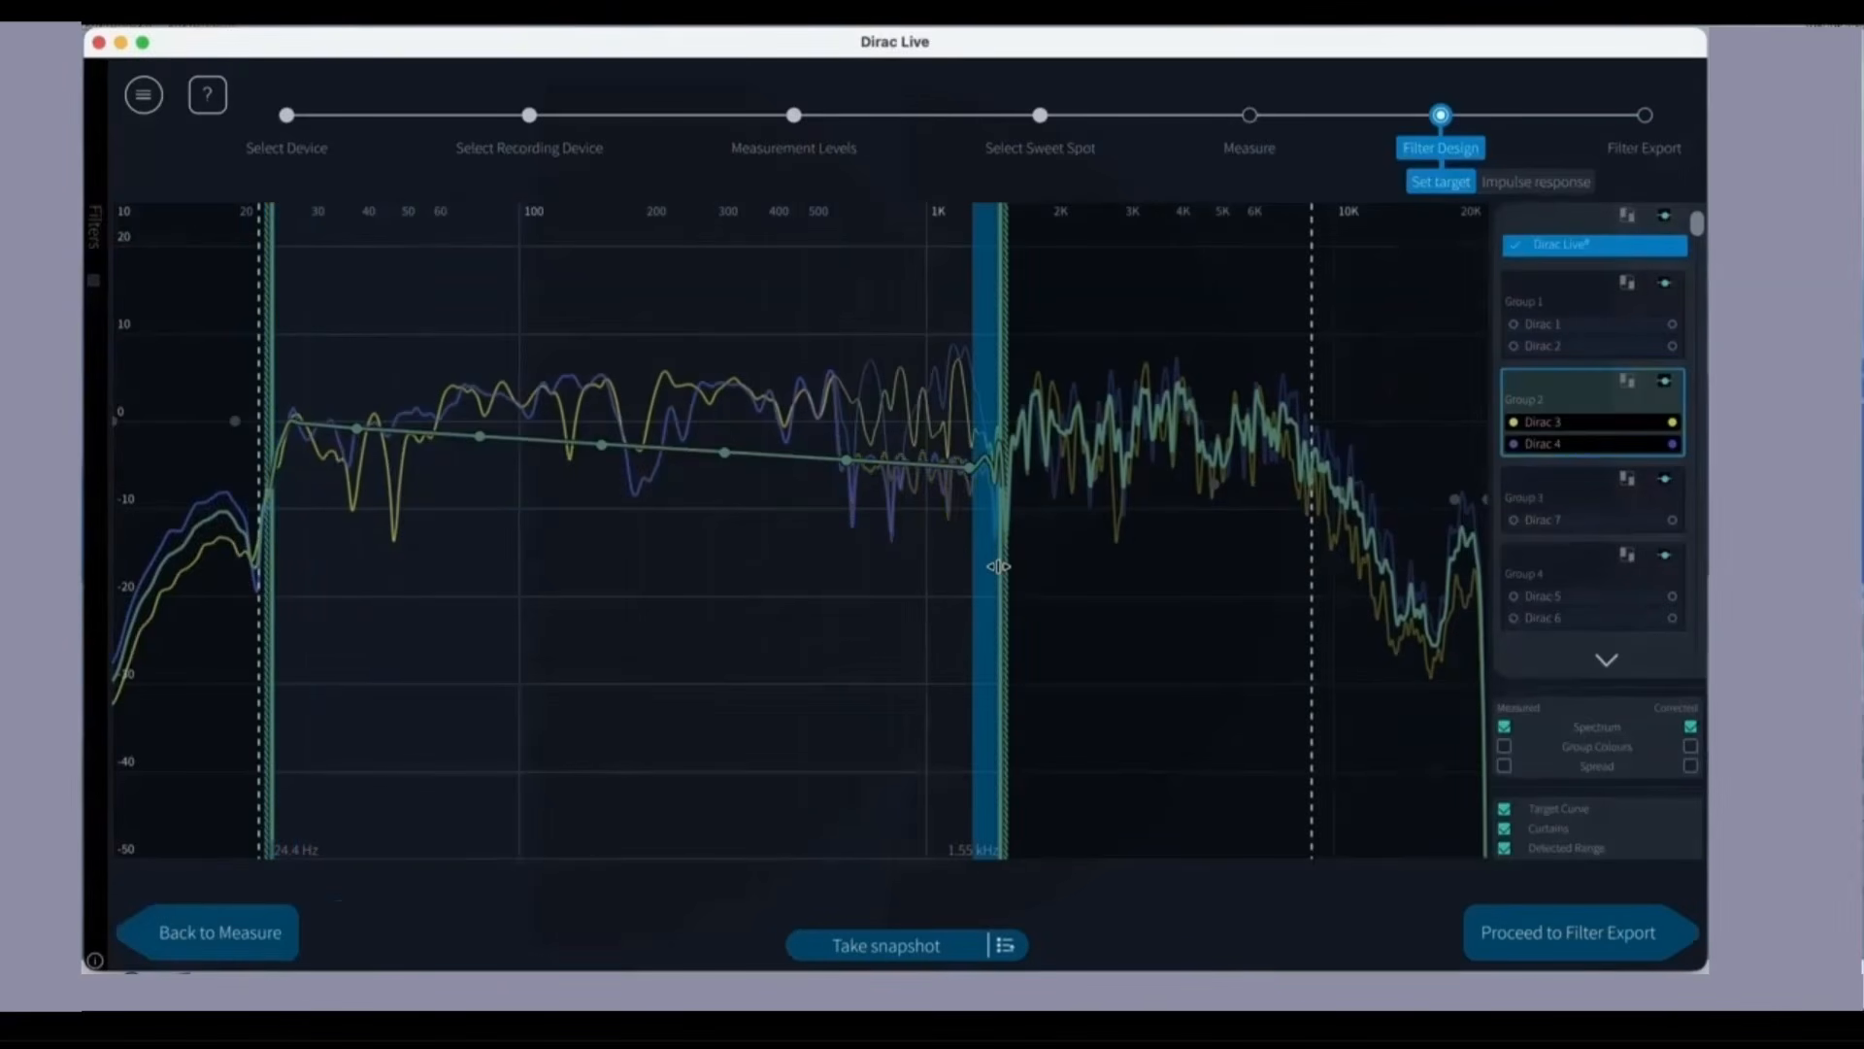
left_click_drag(998, 566, 1371, 655)
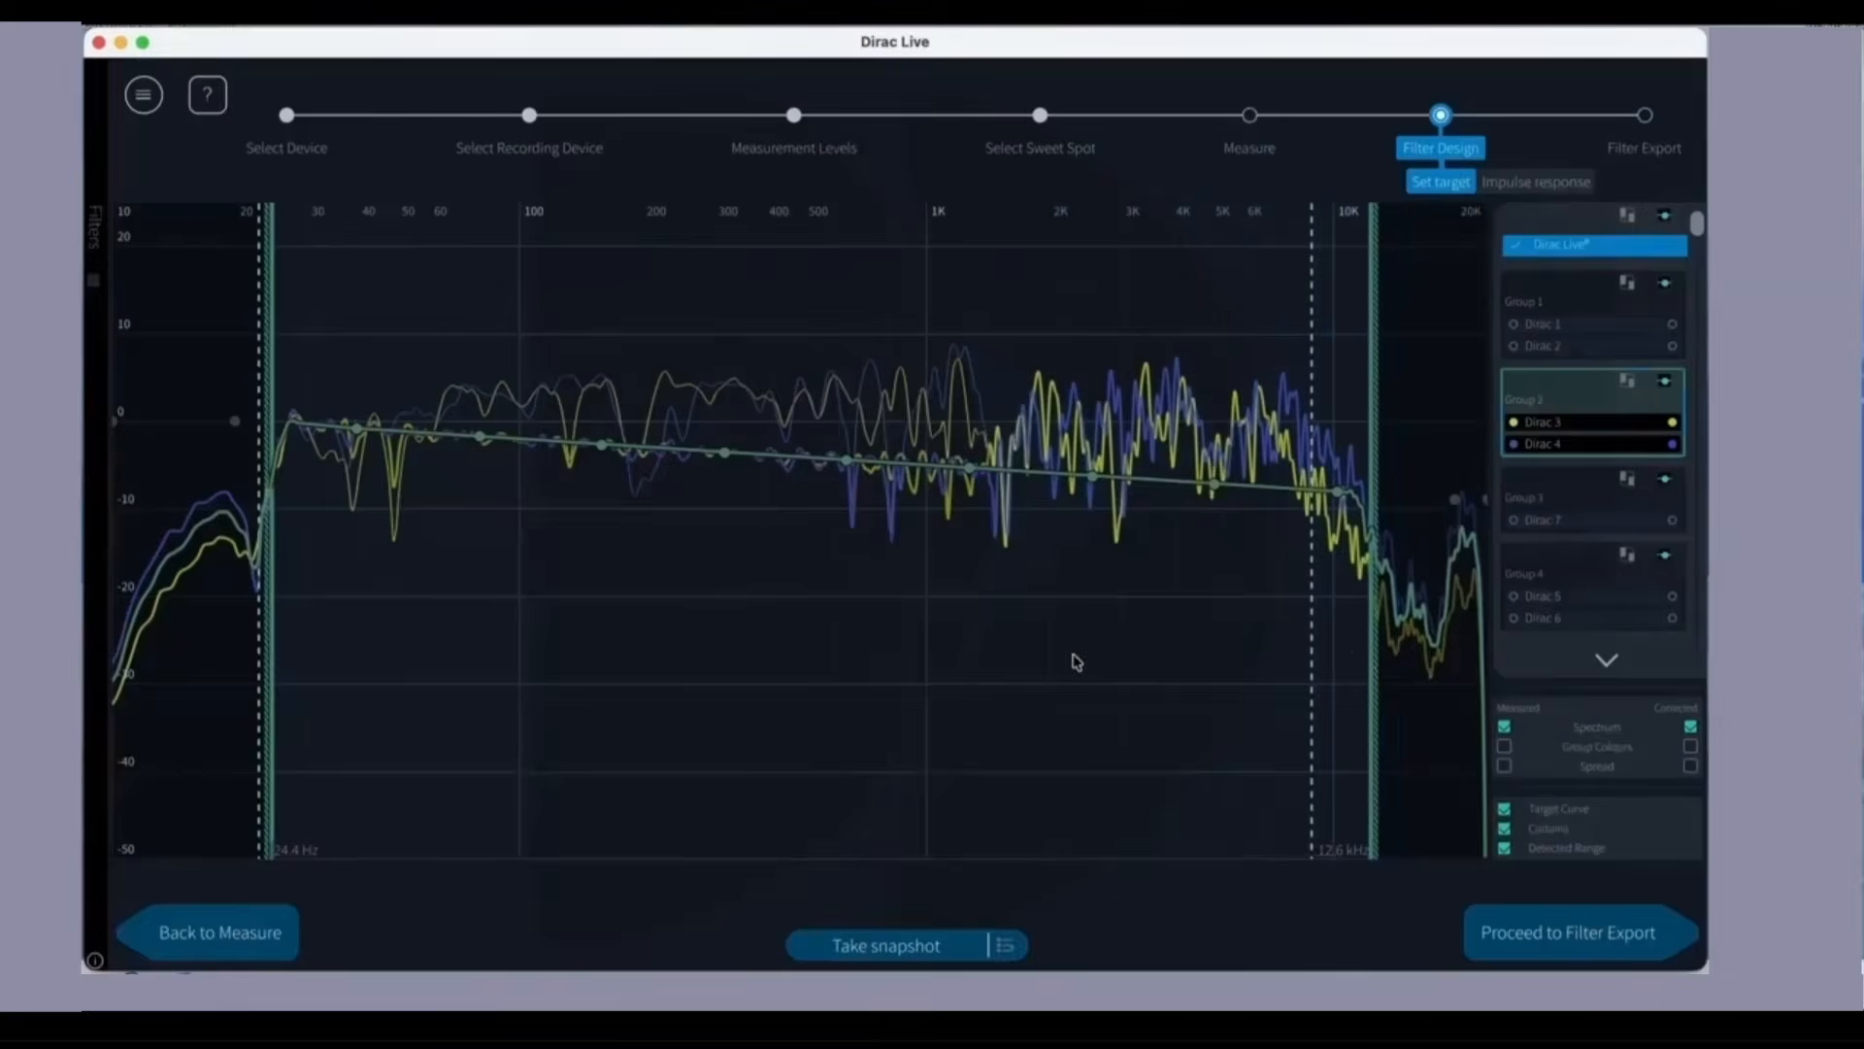
Step: Set Group 3's correction curtains to 20.0 Hz and 157 Hz
left_click(1573, 497)
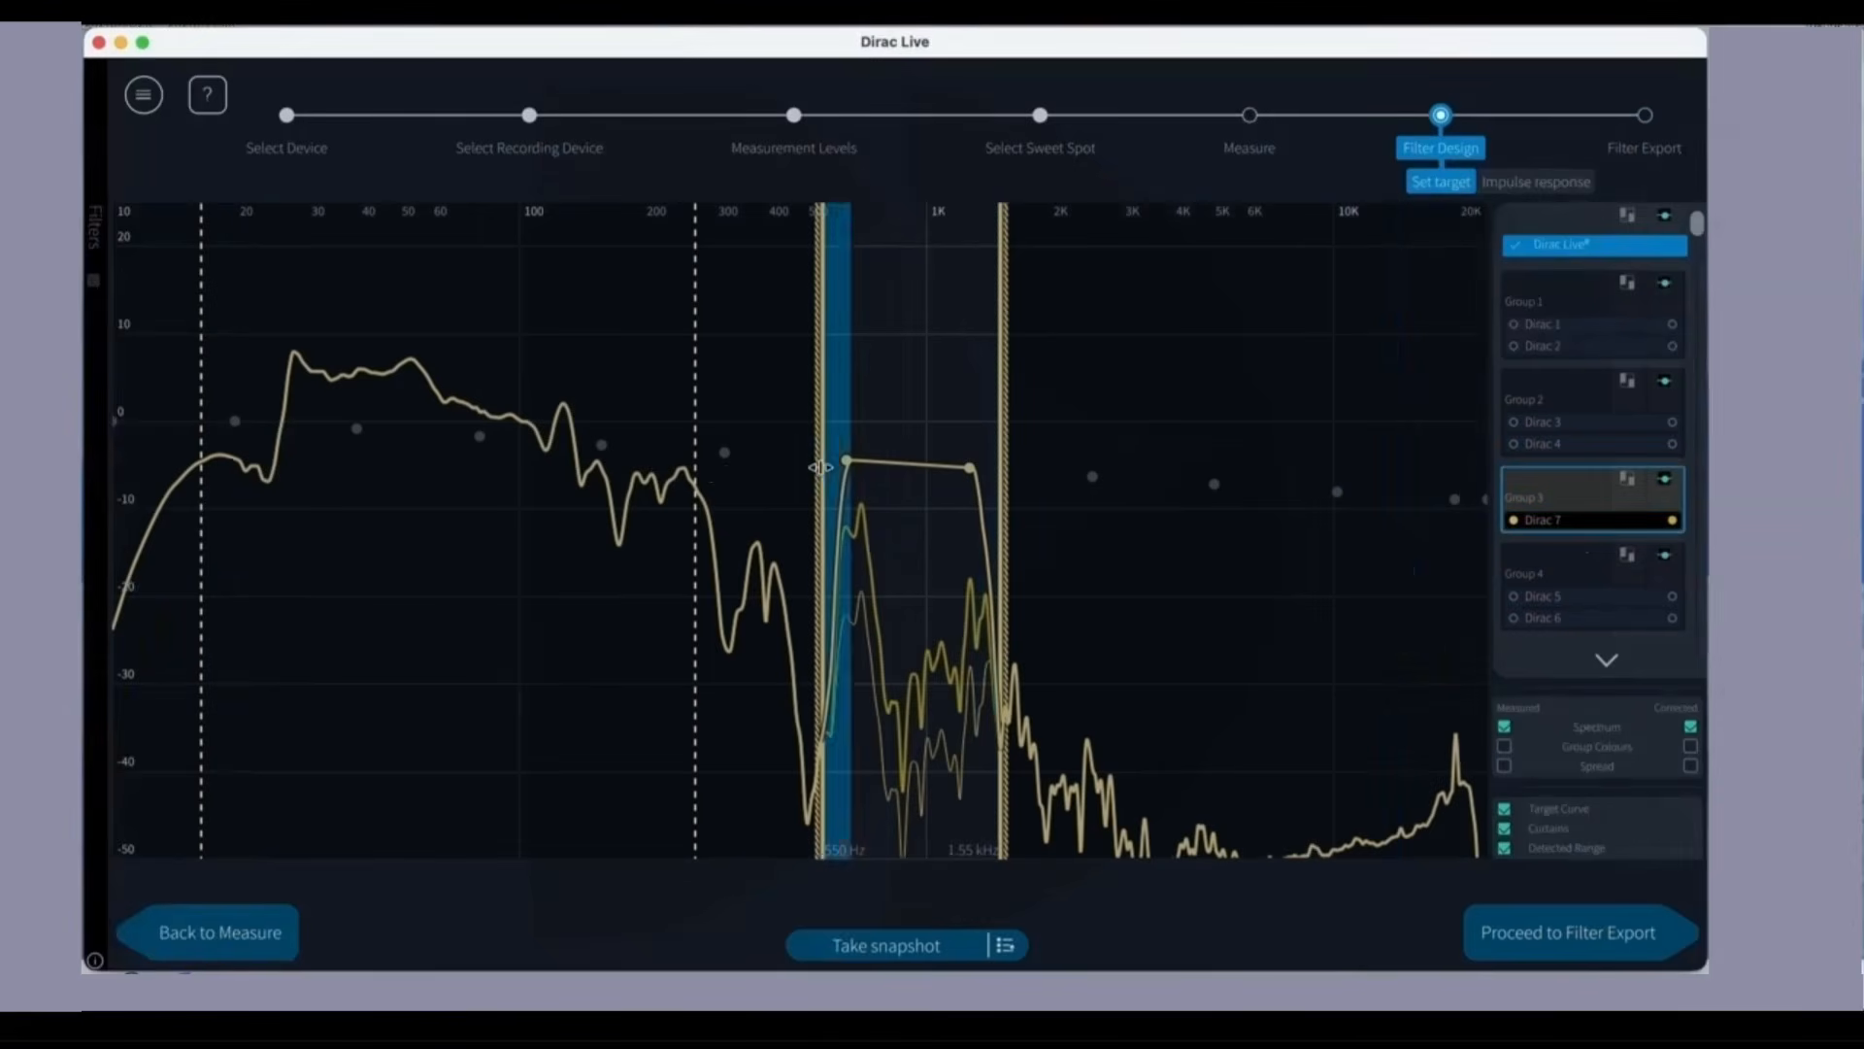
left_click_drag(821, 467, 234, 465)
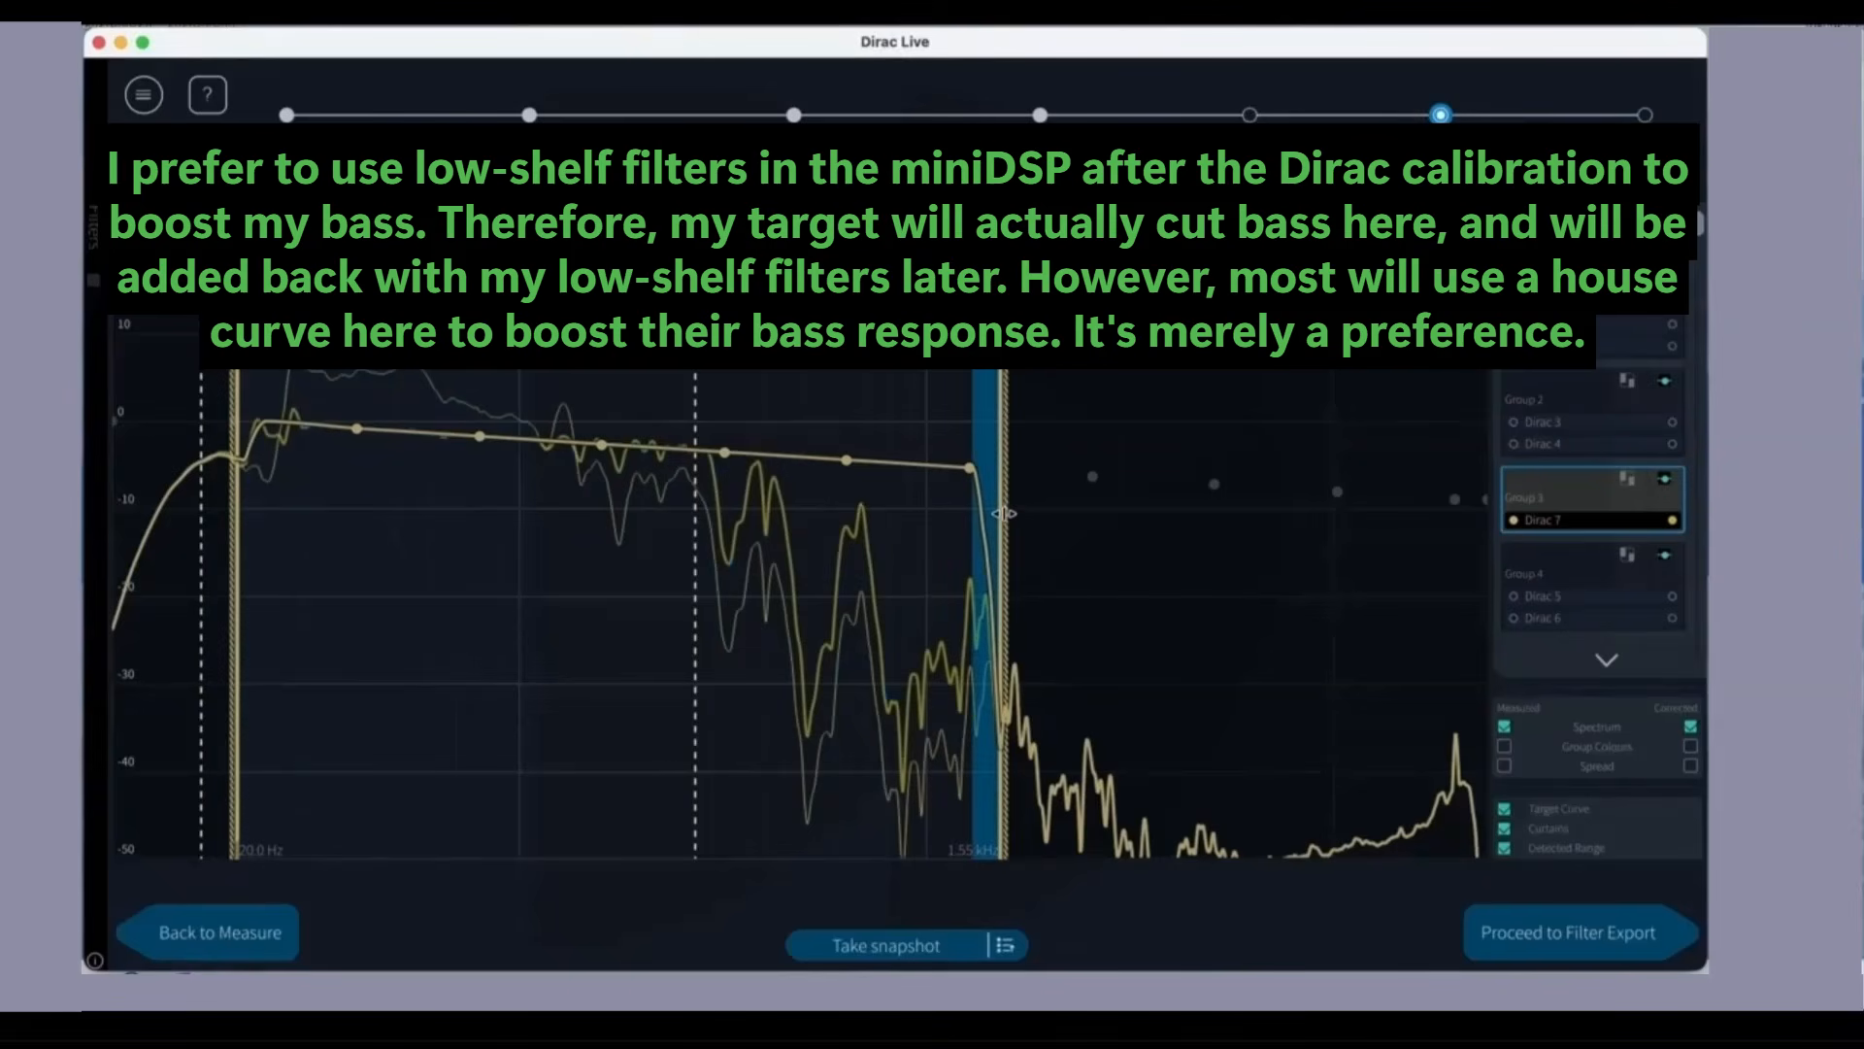
left_click_drag(1004, 514, 601, 526)
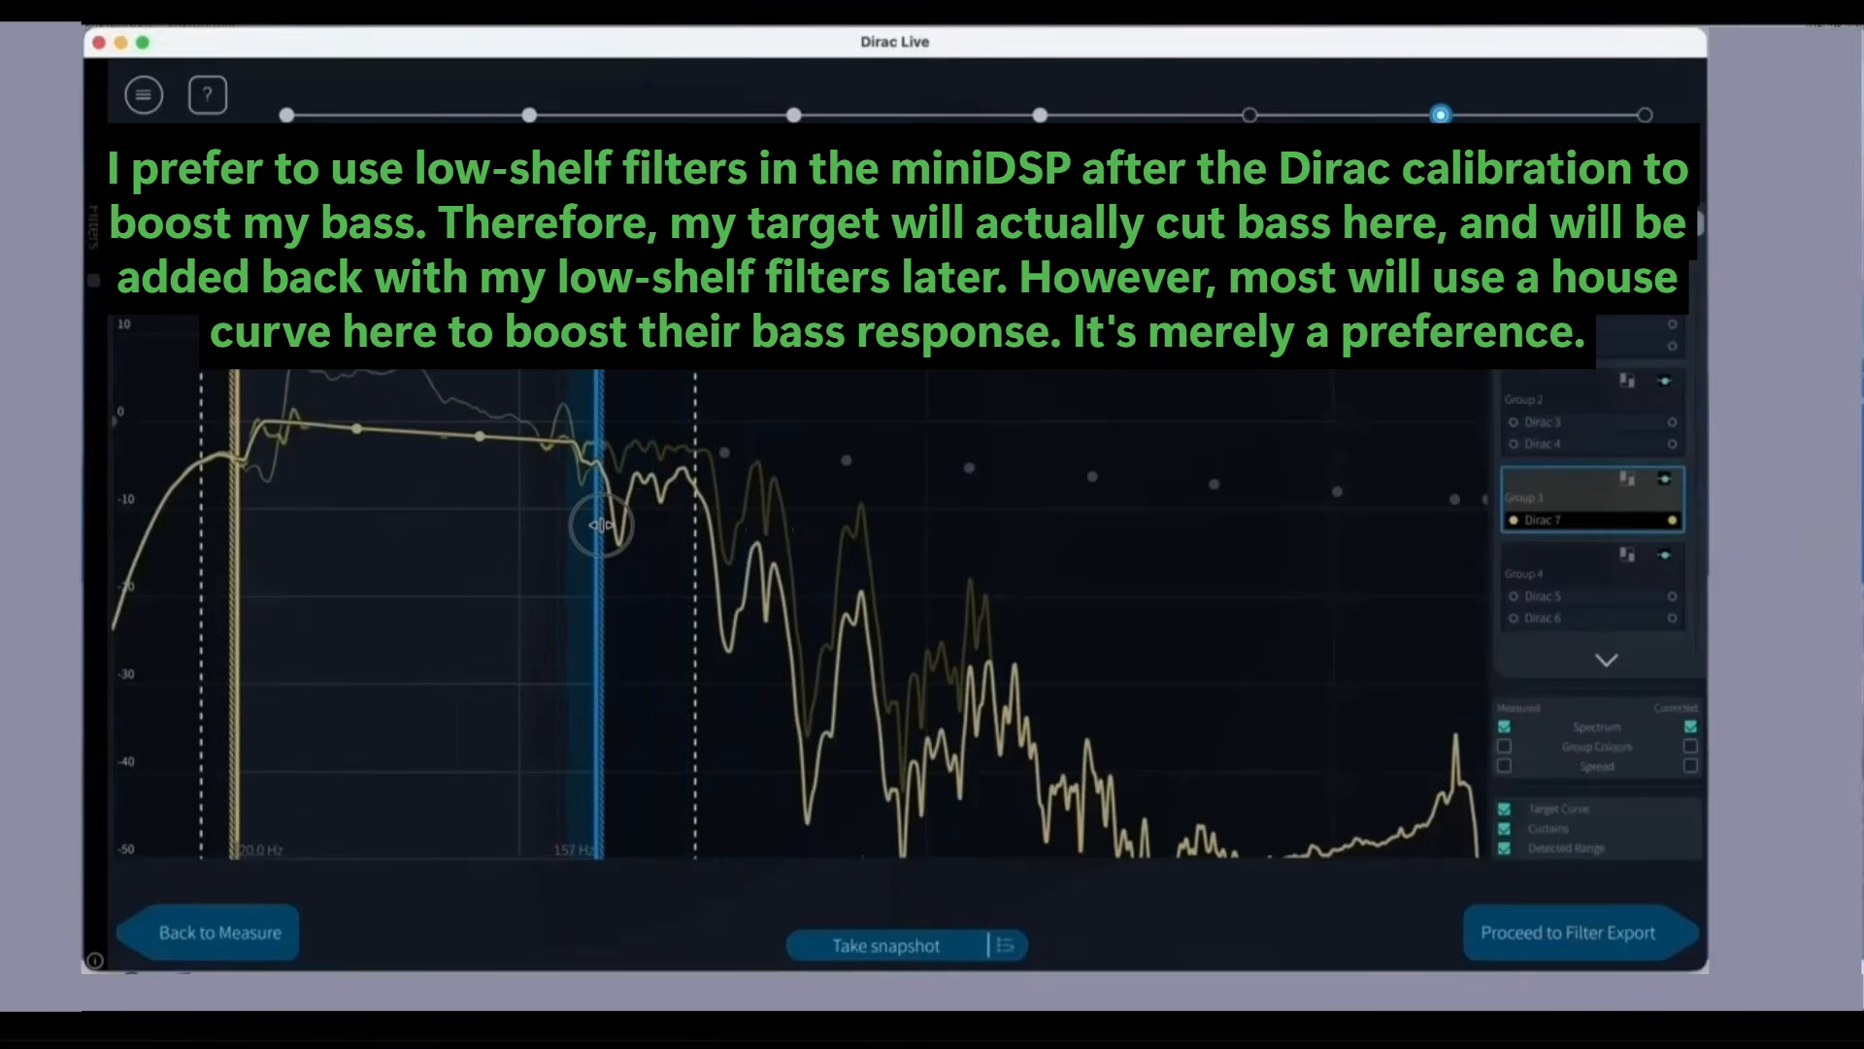
Step: Set Group 4's curtains to about 975 Hz and 24.0 kHz, and lower its highest-frequency control point to about -10 dB
left_click(1578, 561)
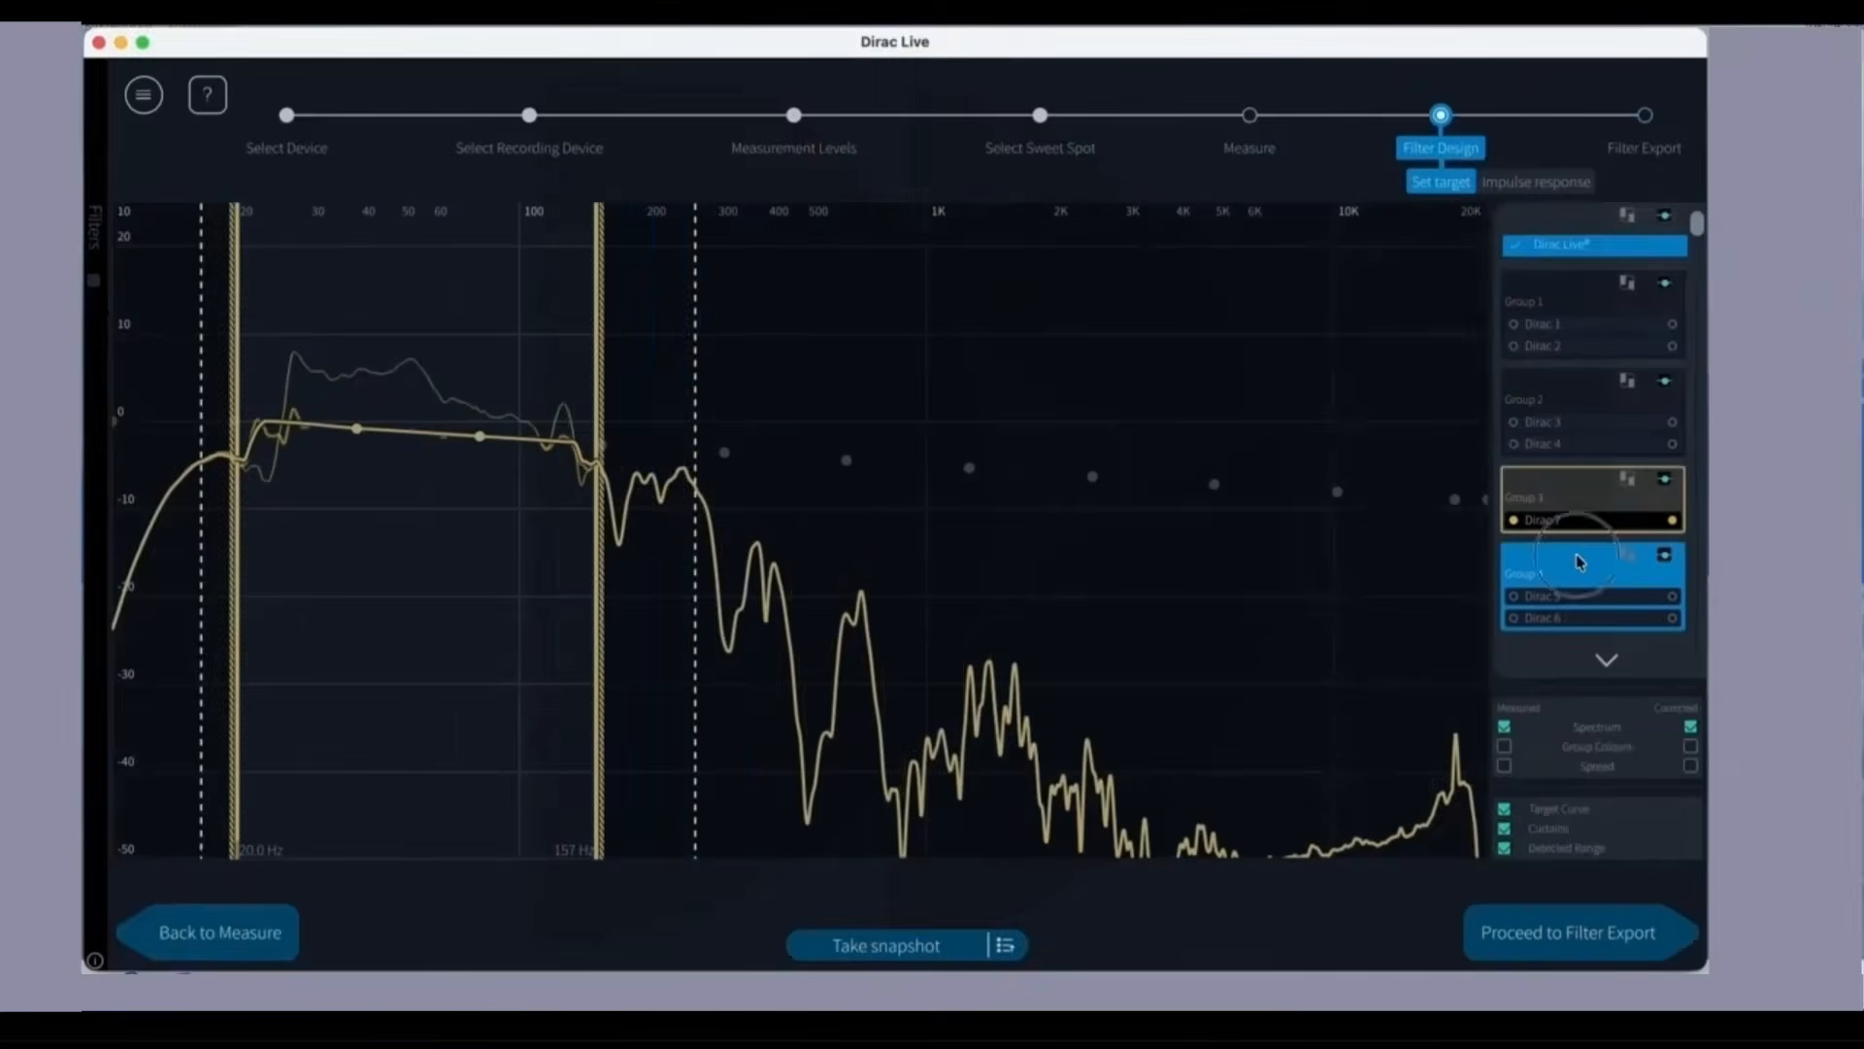
left_click_drag(966, 524, 1515, 594)
left_click_drag(1458, 503, 1476, 505)
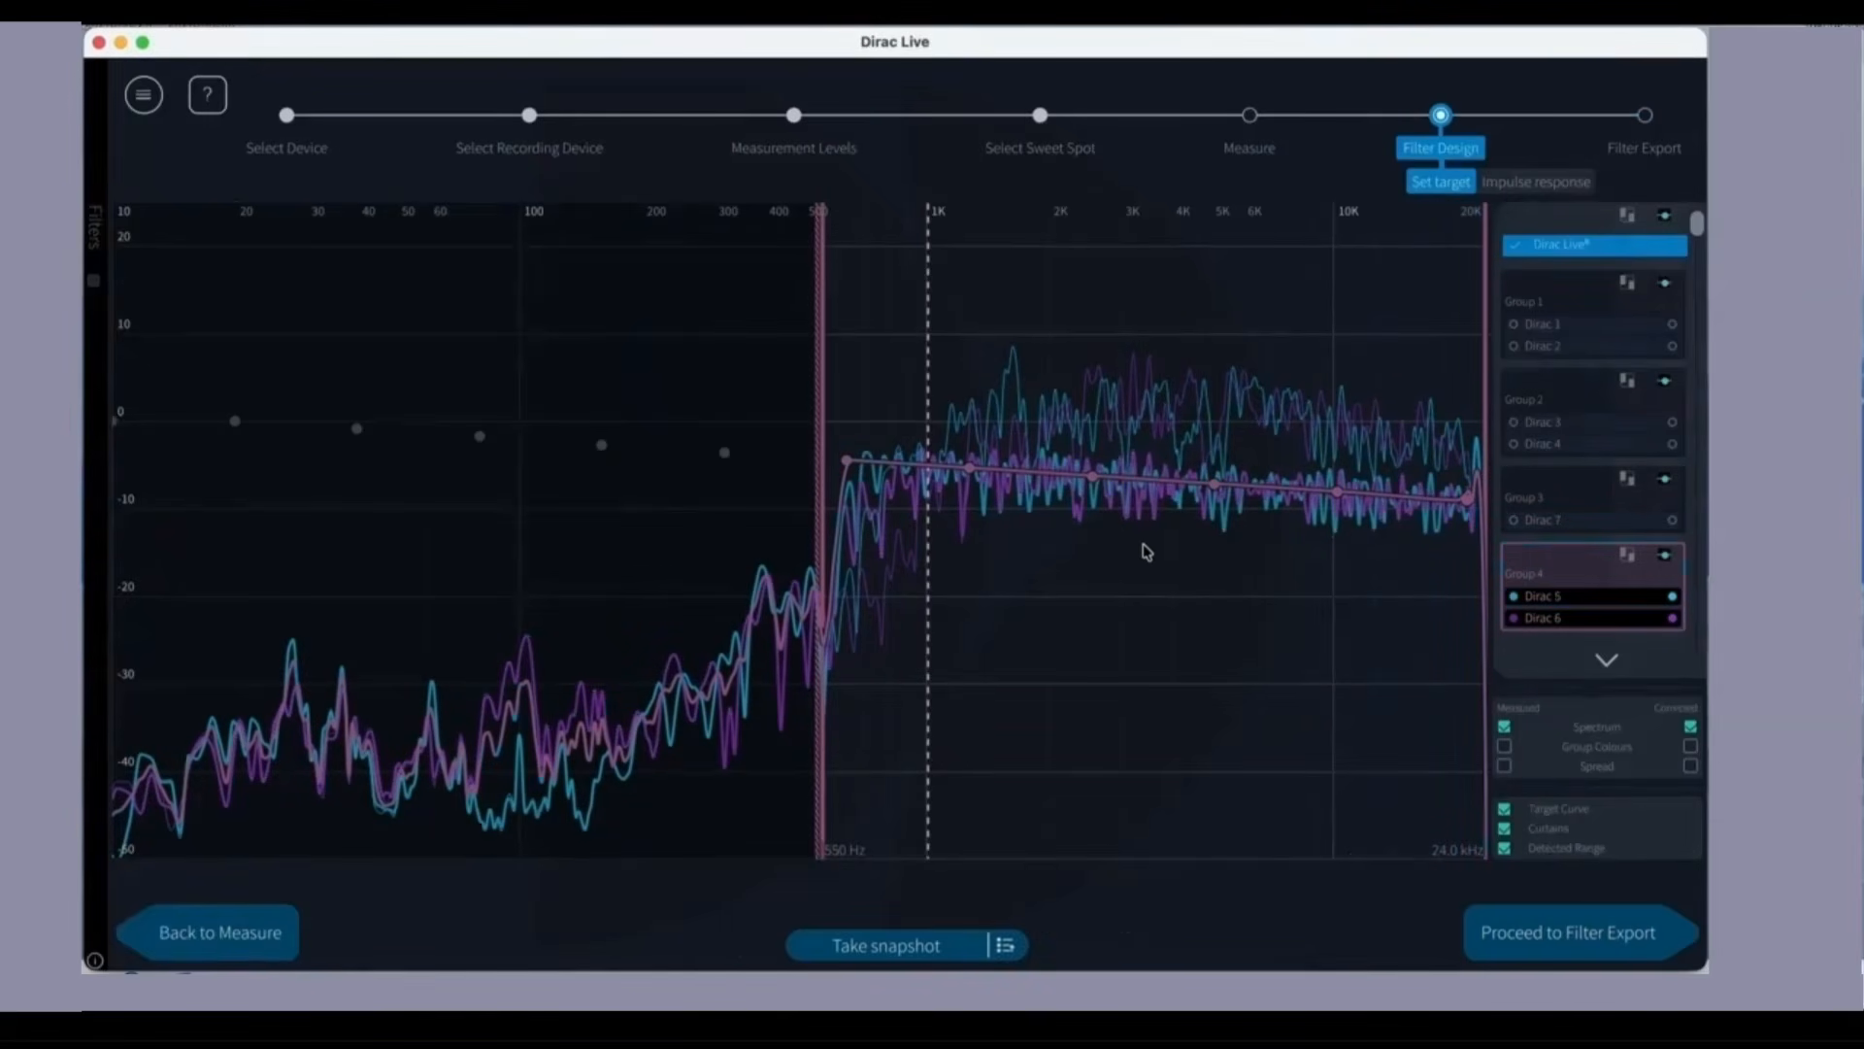
left_click_drag(1467, 499, 1467, 505)
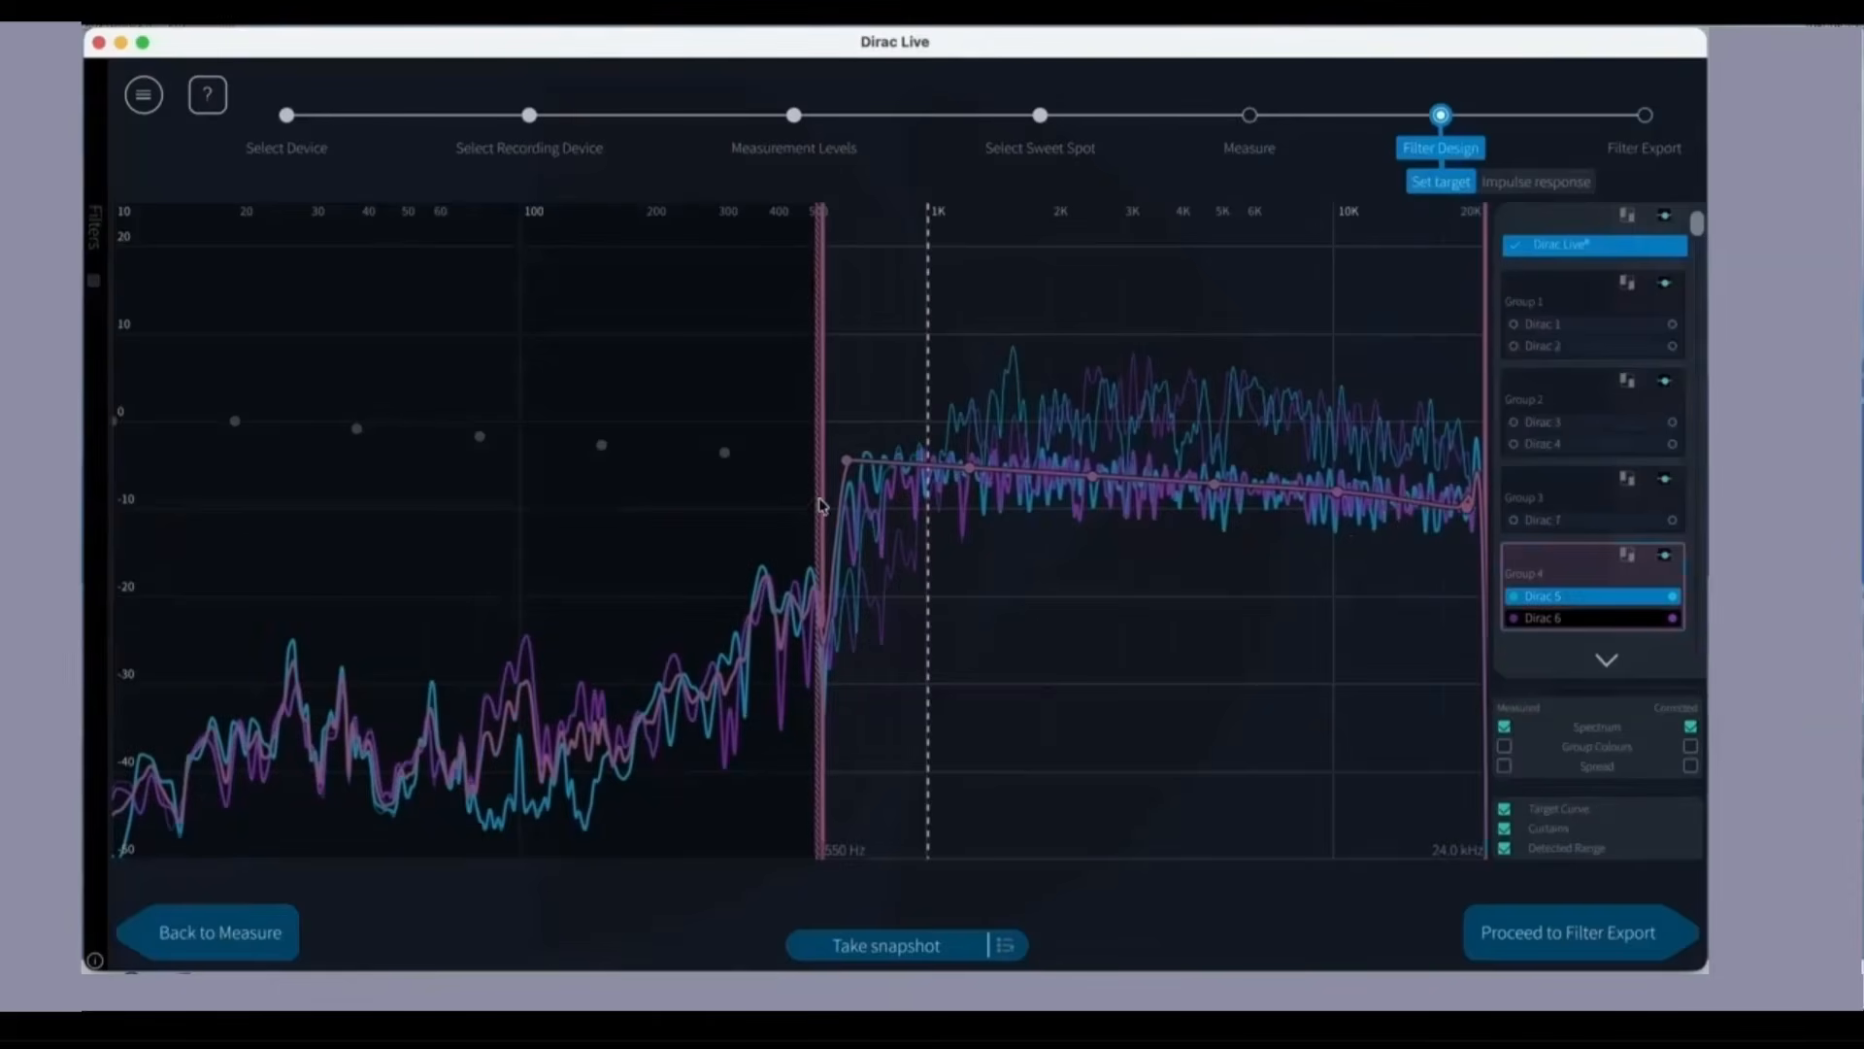
left_click_drag(819, 503, 922, 526)
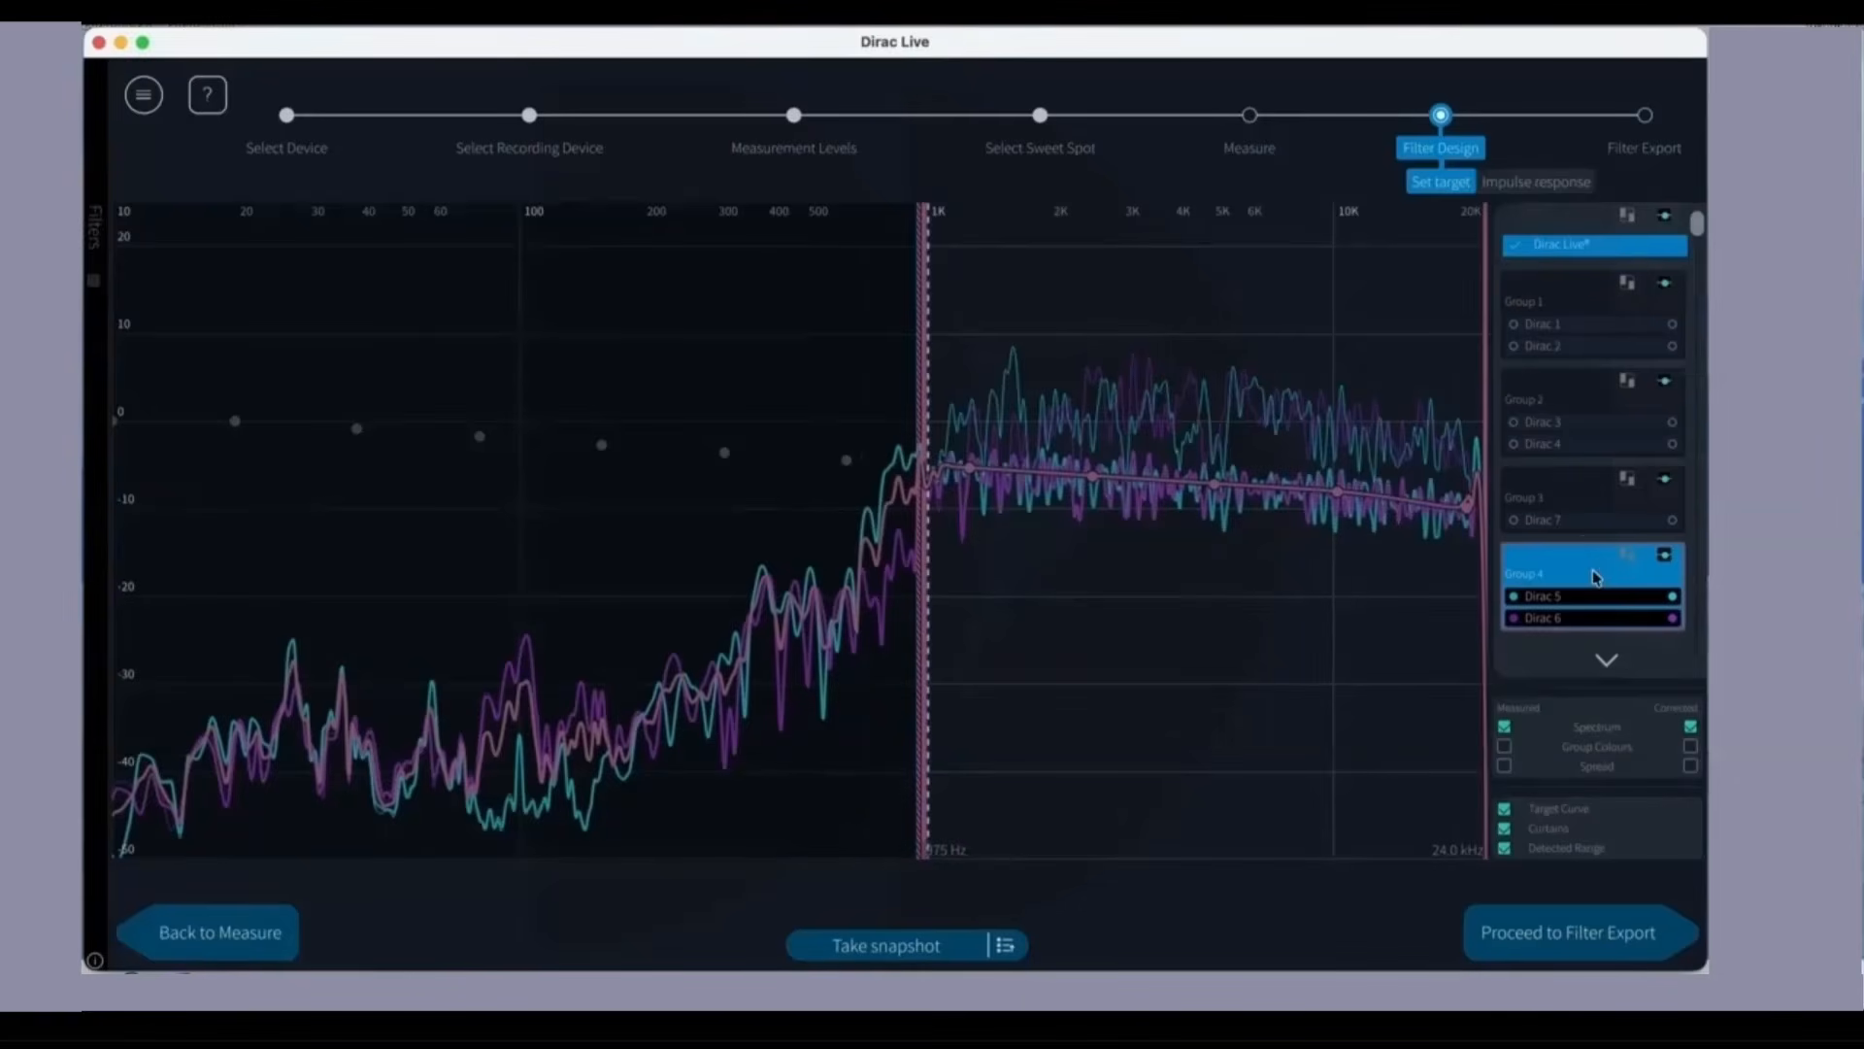
Step: Export the filter to slot 1 on the C-DSP-8x12-DL, replacing the existing PS1-APF filter
left_click(1576, 939)
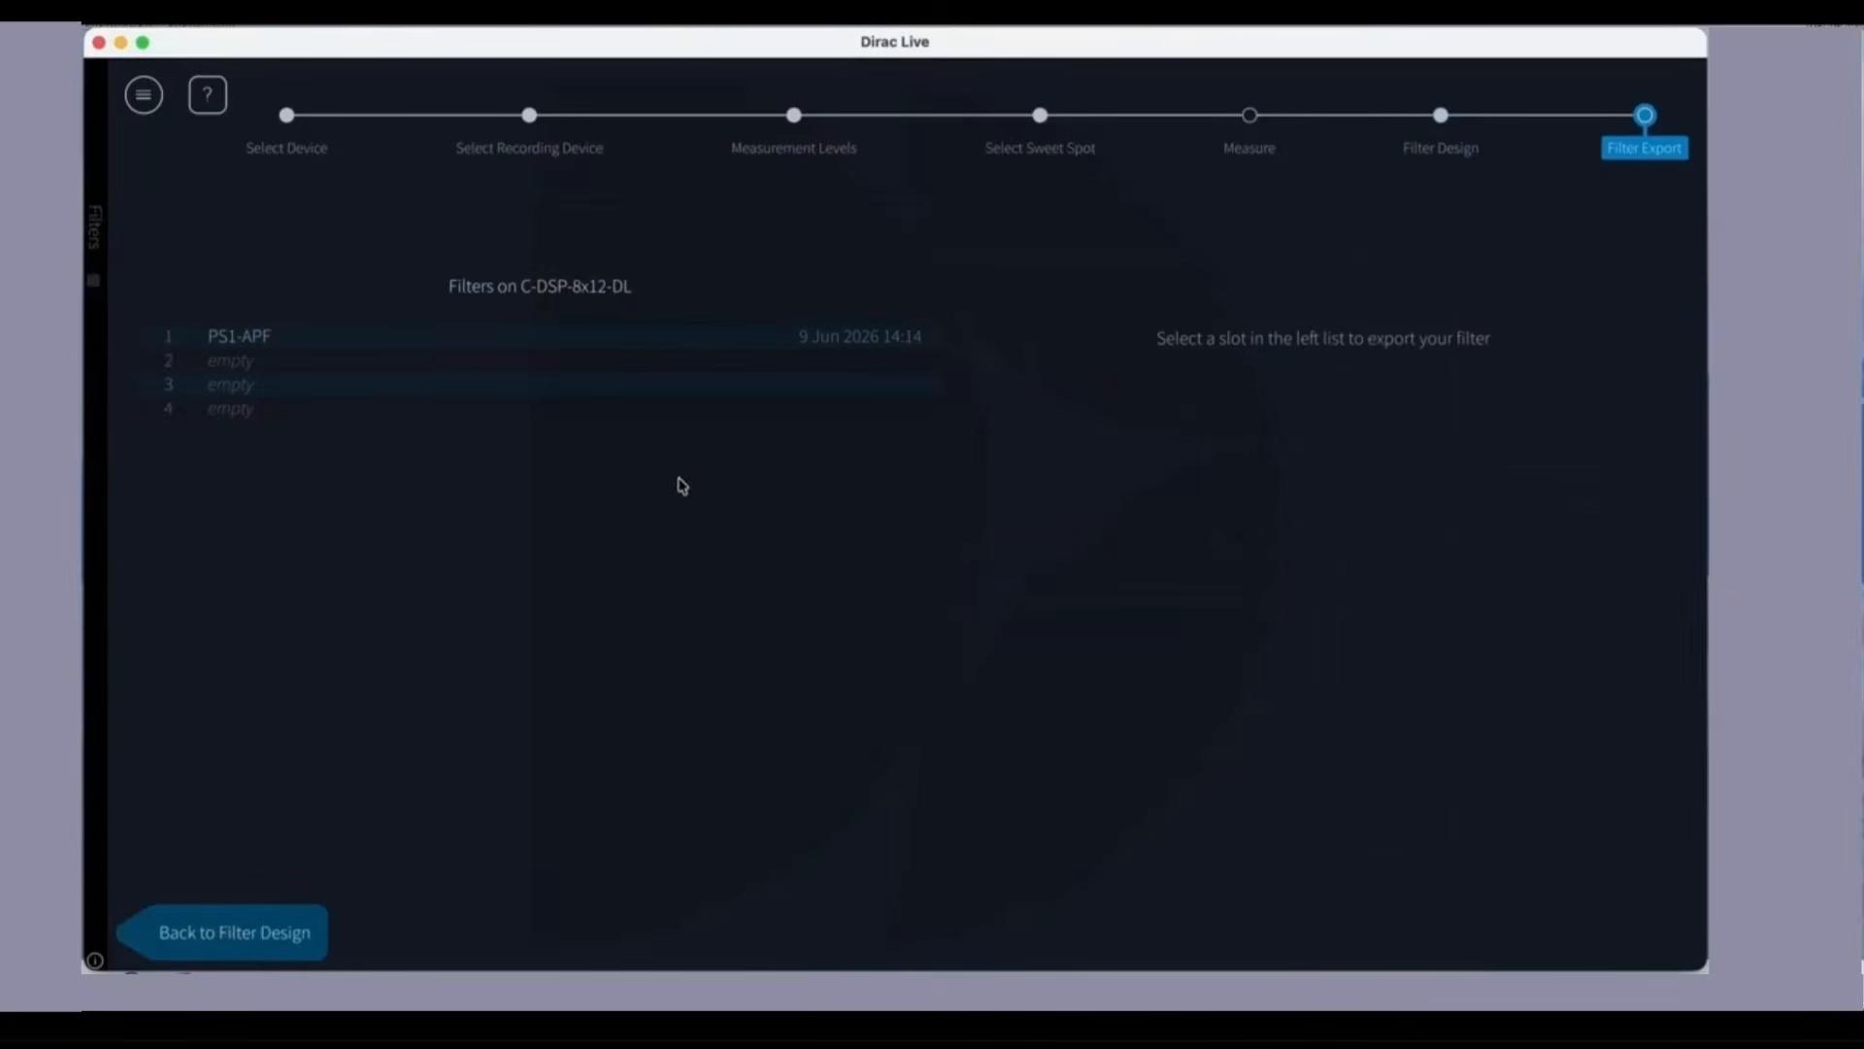
left_click(346, 342)
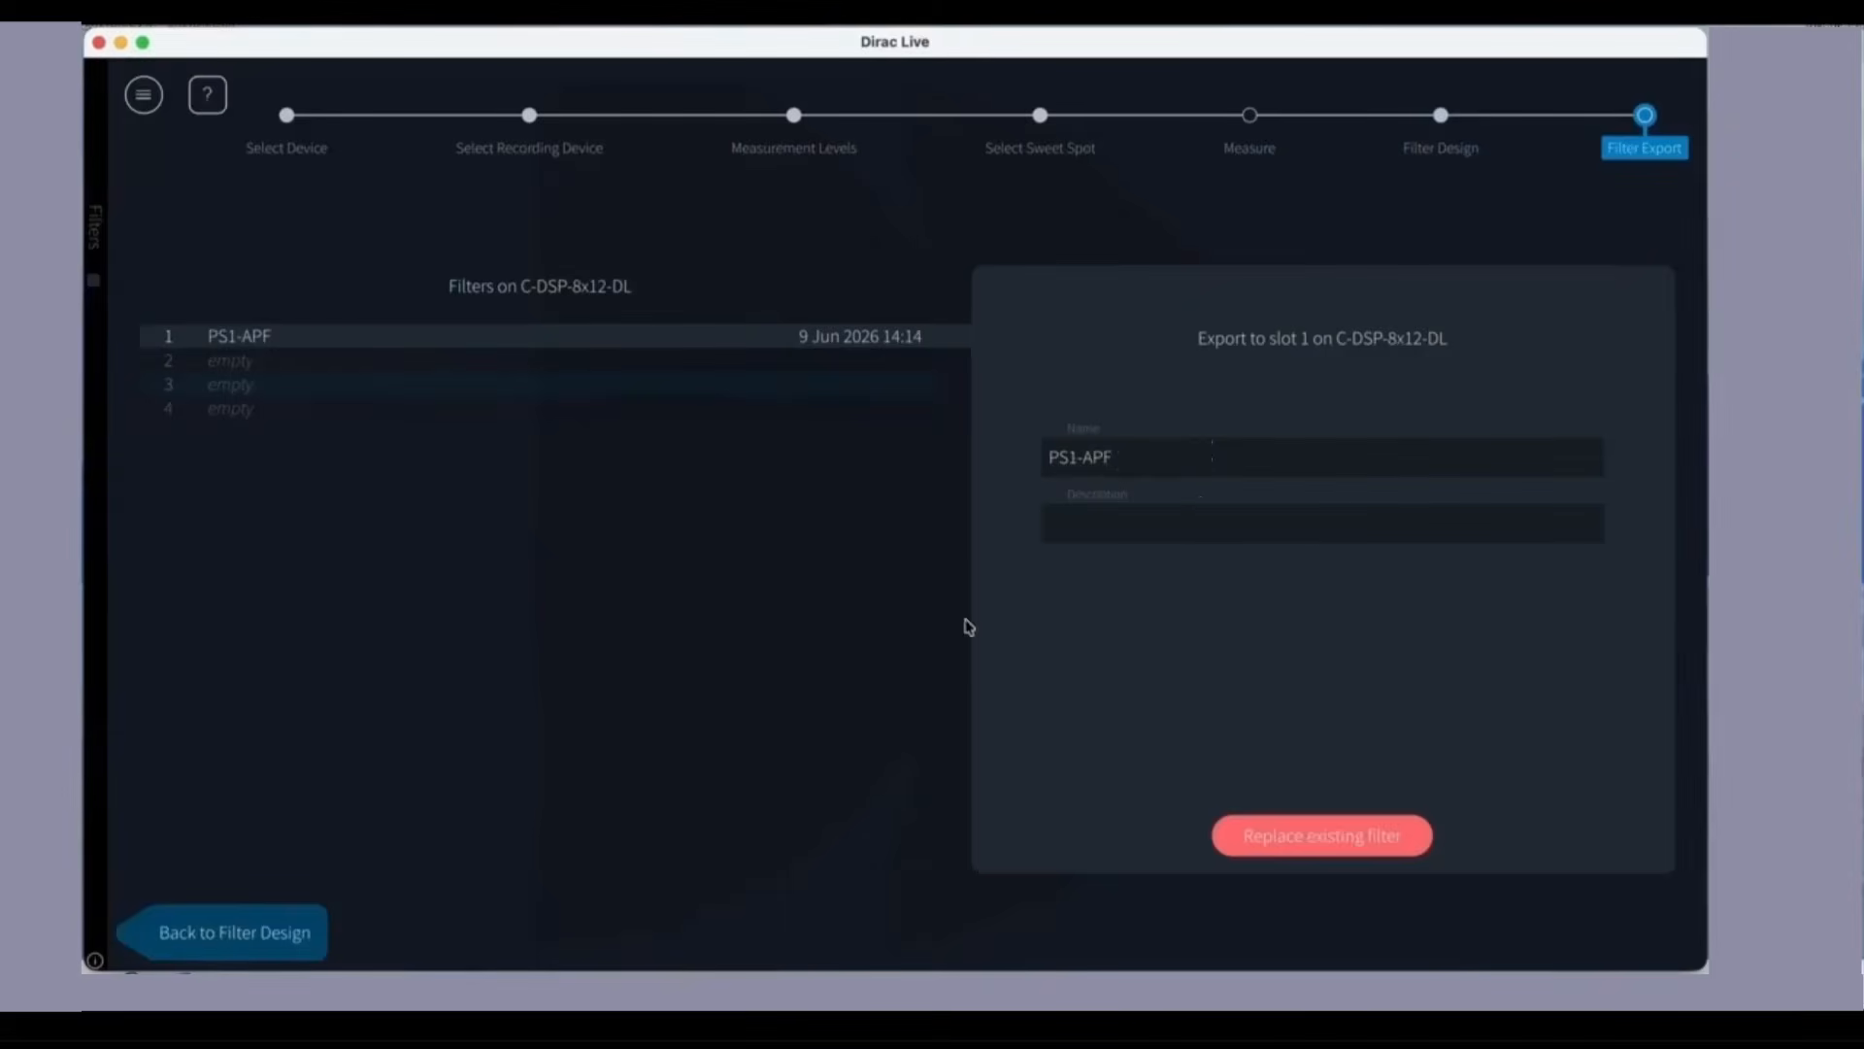
left_click(1307, 833)
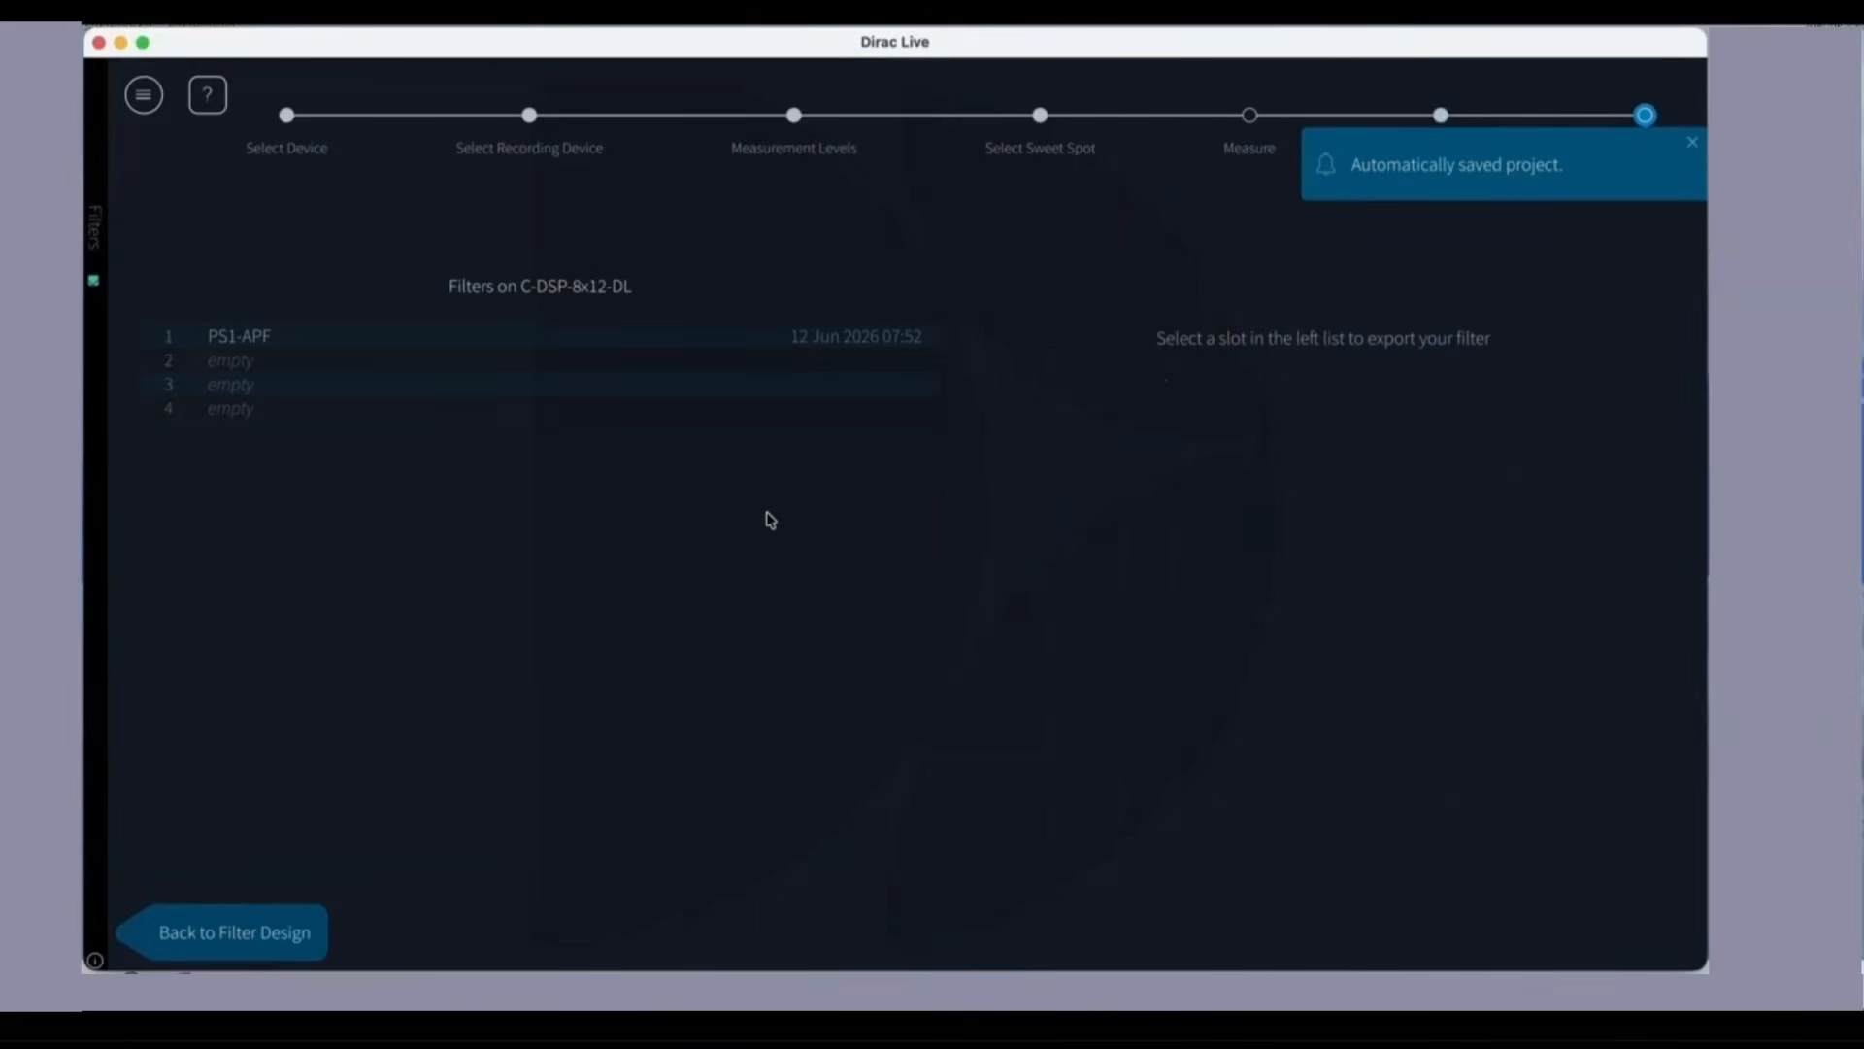
Step: Export the filter to empty slot 2 under the name PS2
left_click(368, 370)
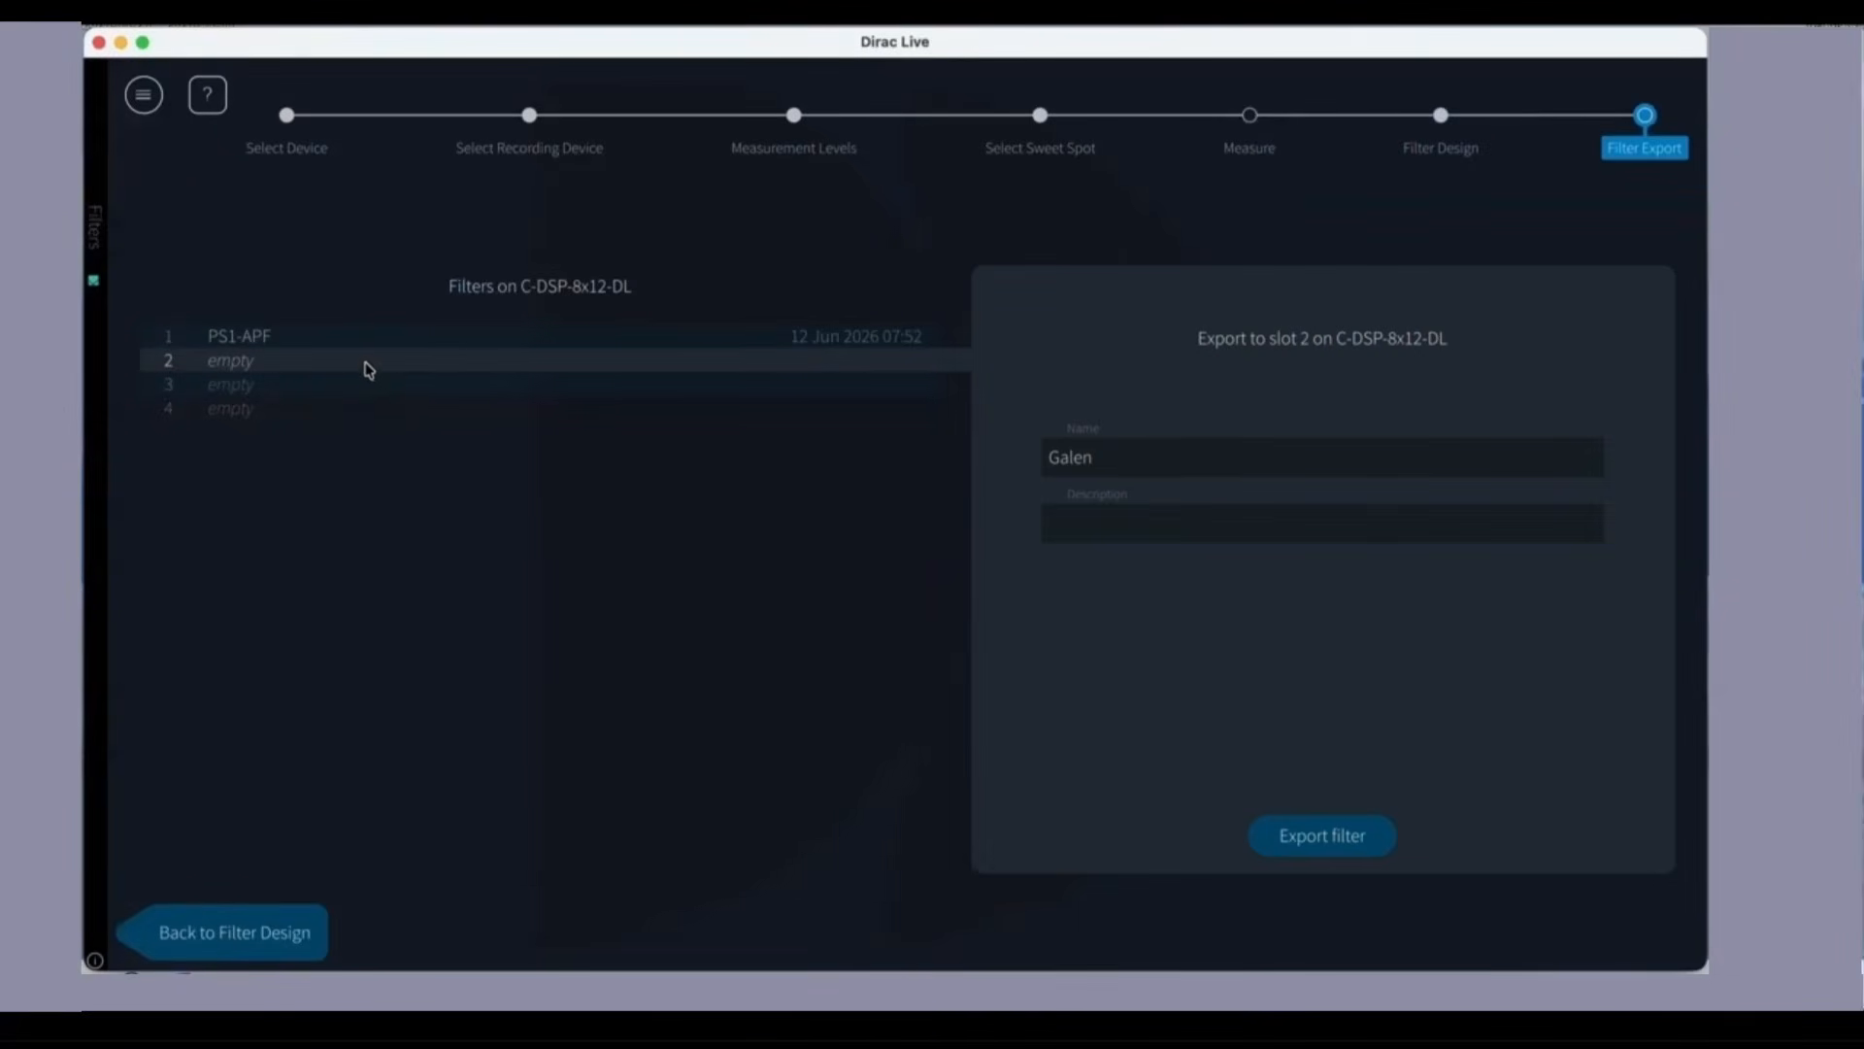
left_click_drag(1139, 463, 1011, 462)
type("PS2")
key("Return")
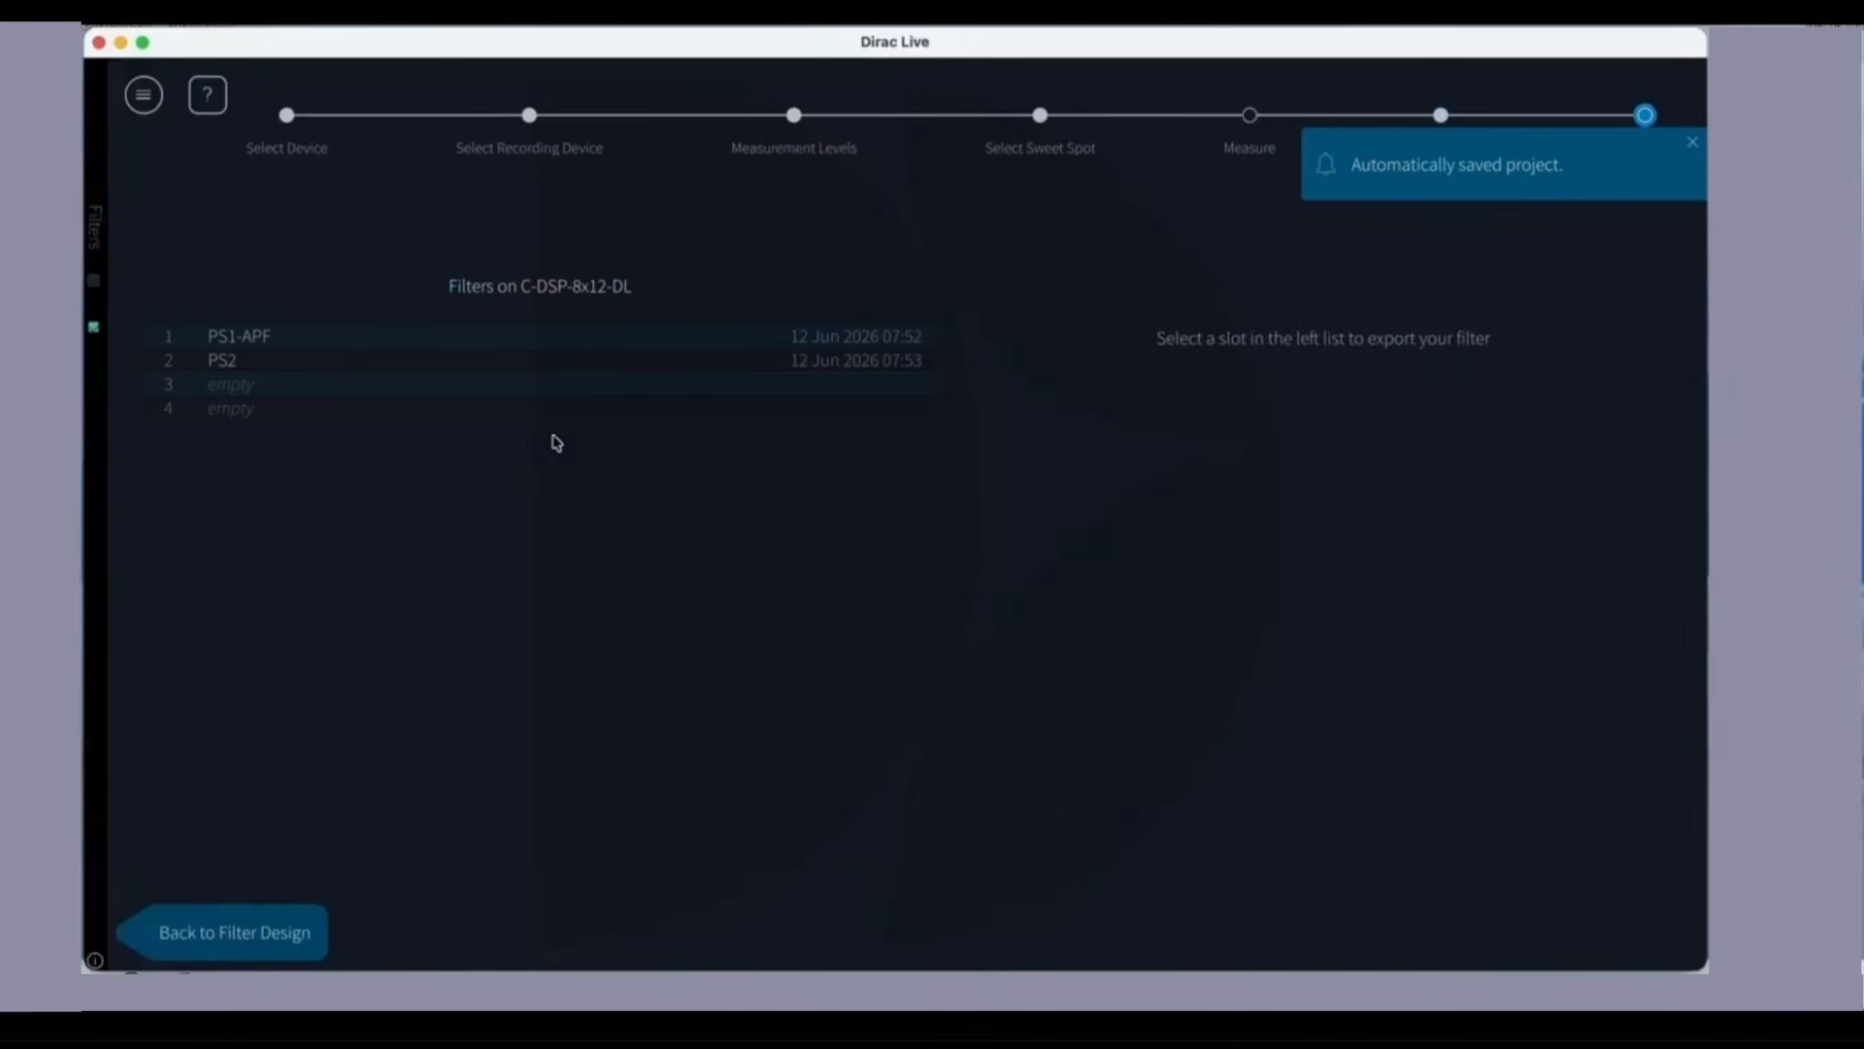
Step: Export the filter to empty slot 3 under the name PS3
left_click(544, 385)
left_click(1055, 454)
double_click(1056, 454)
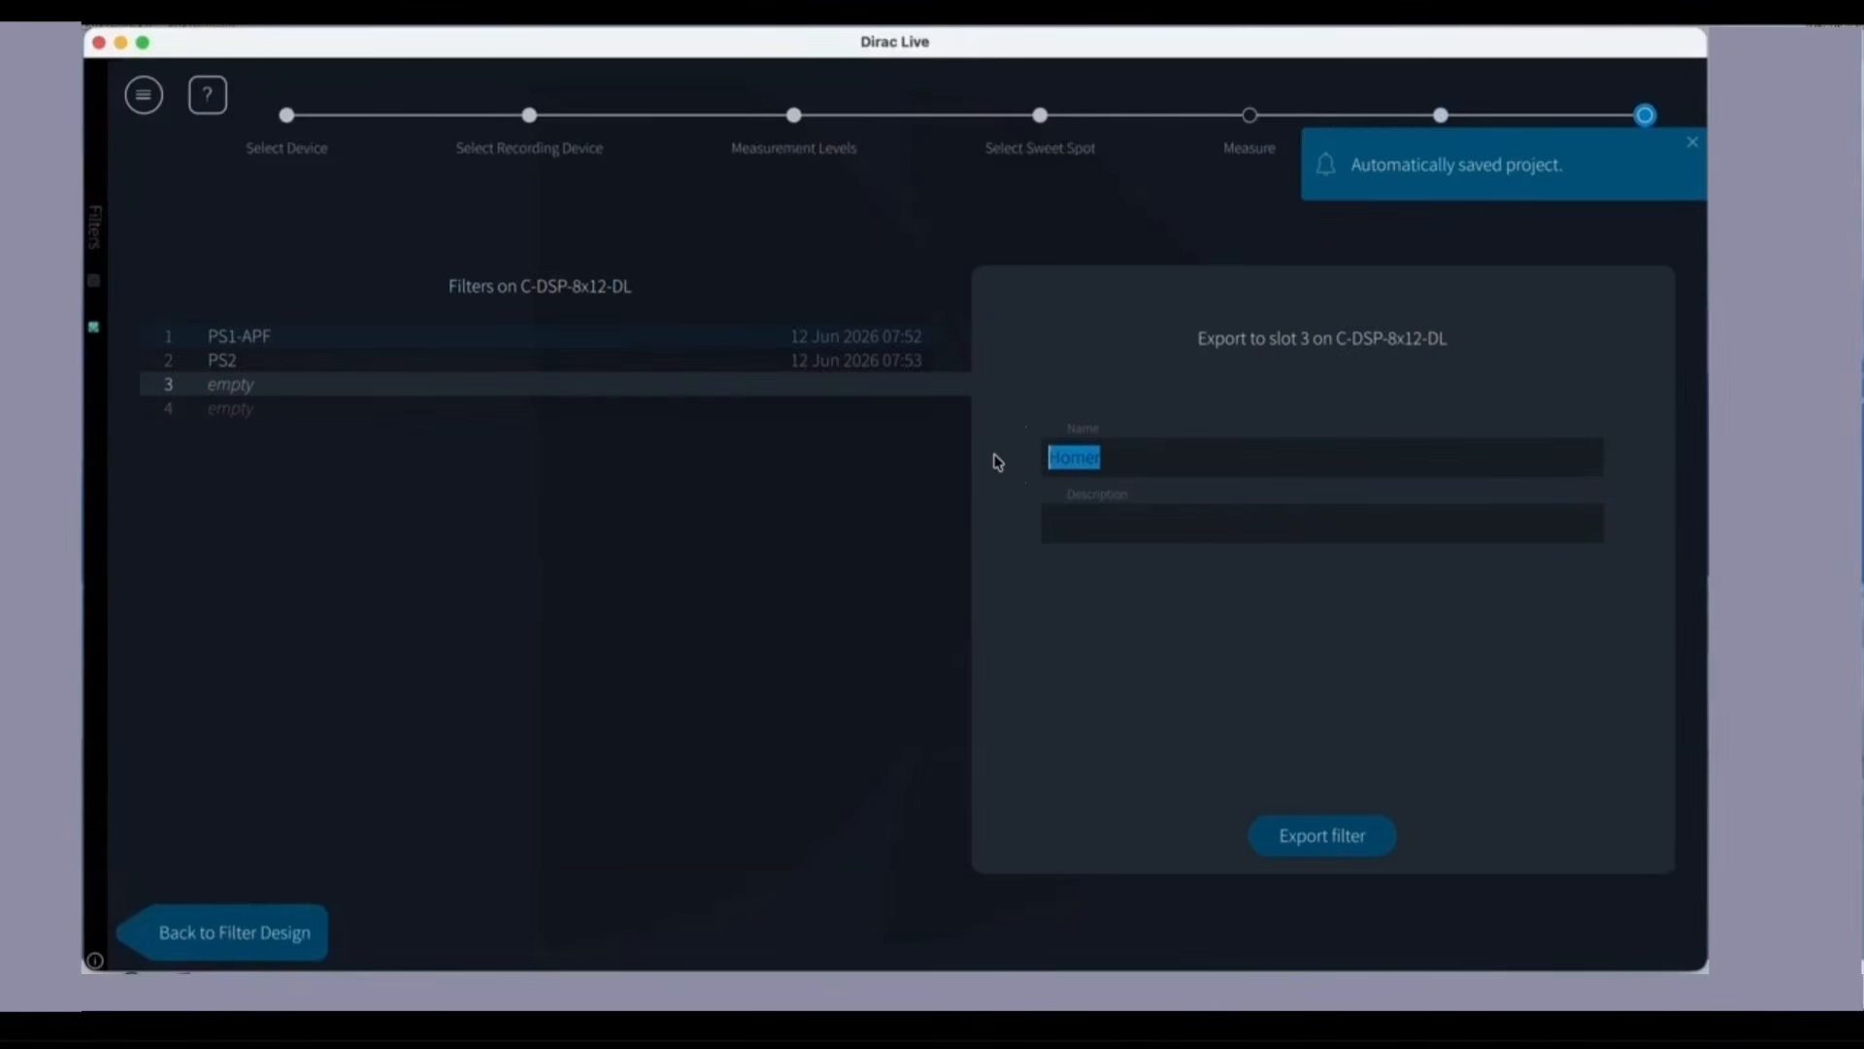
type("PS3")
left_click(1321, 835)
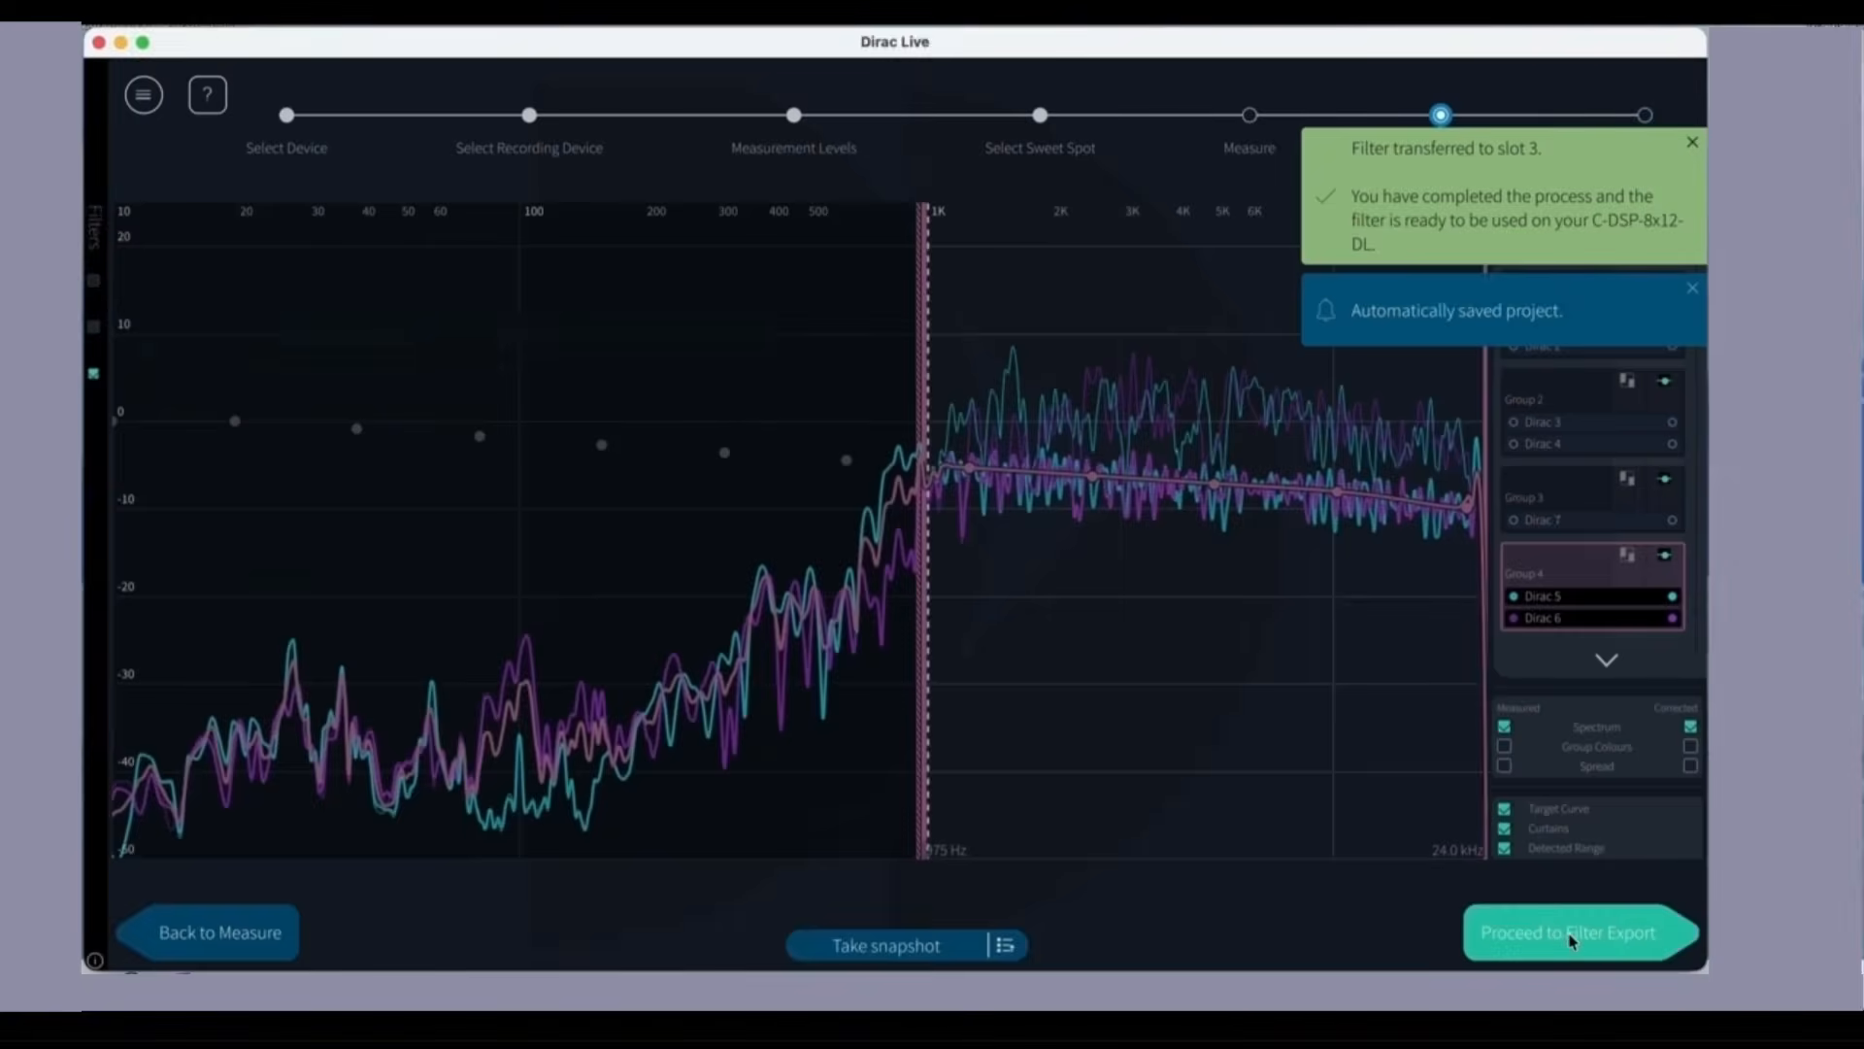
Step: Return to filter export and send the filter to empty slot 4 under the name PS4
left_click(1571, 940)
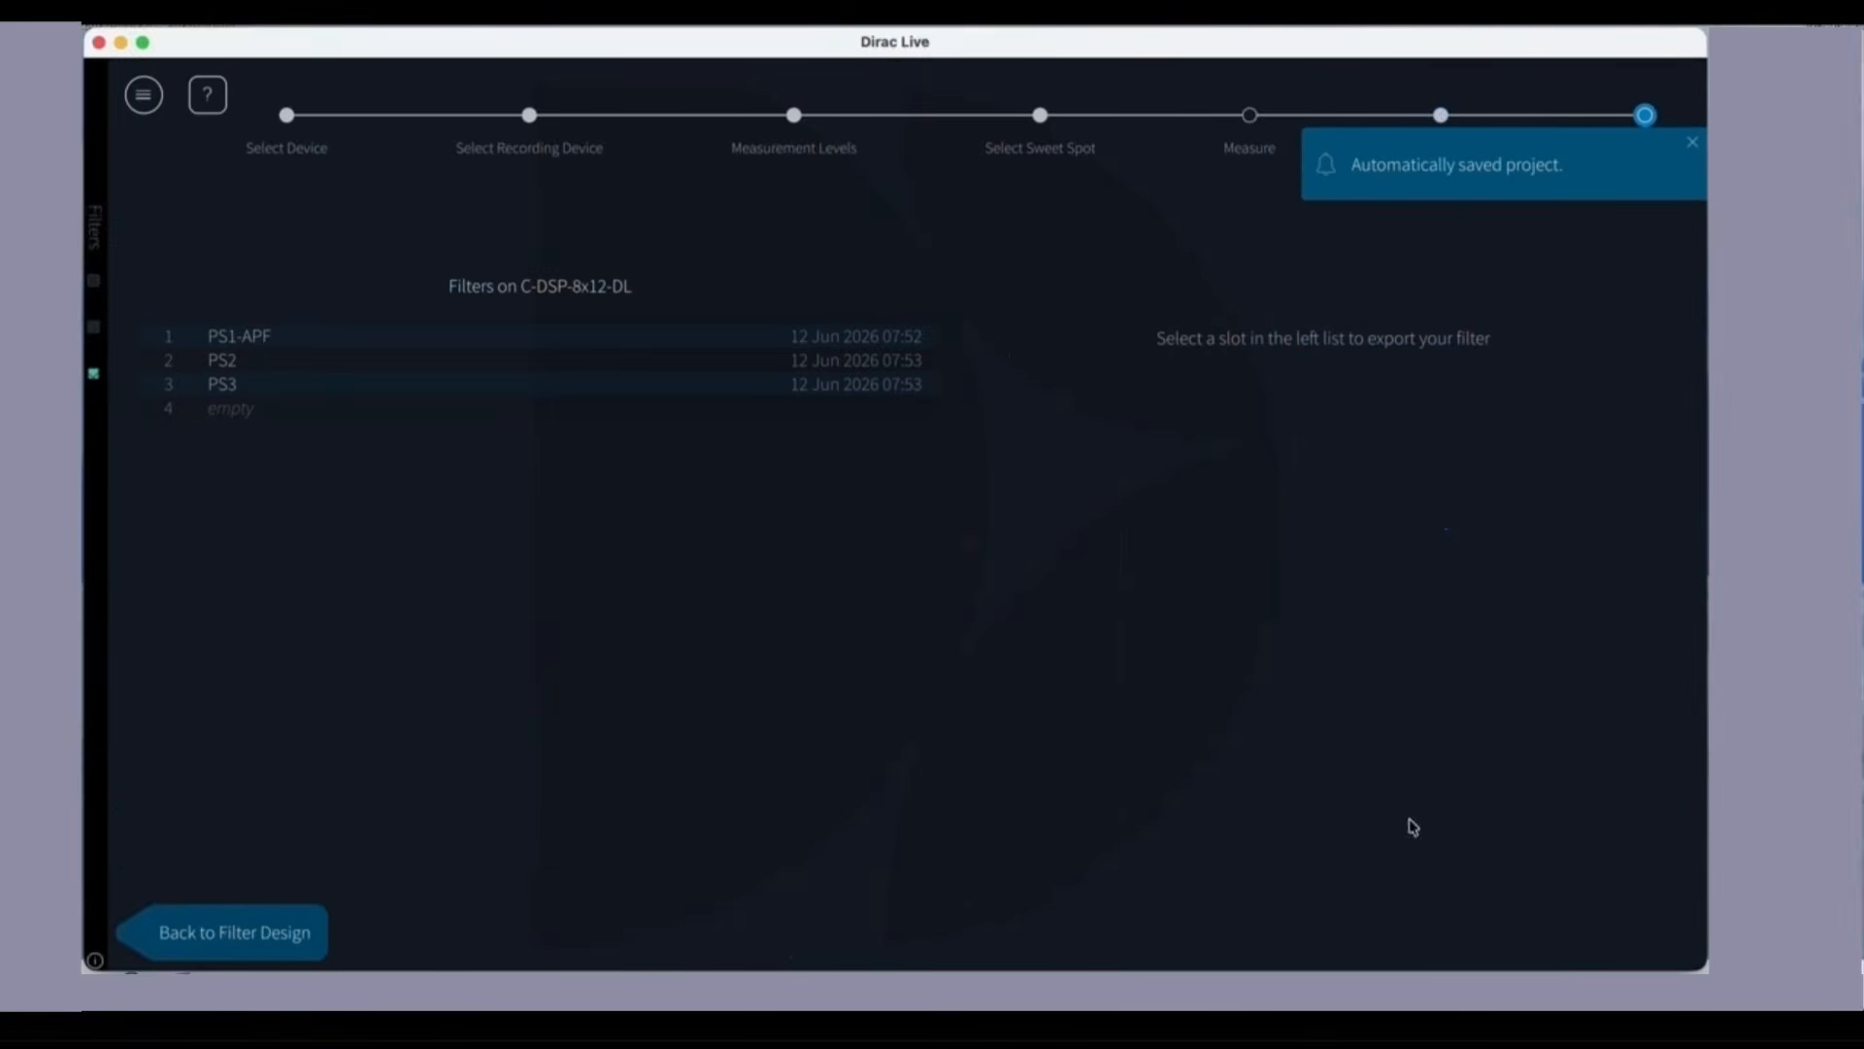
left_click(230, 418)
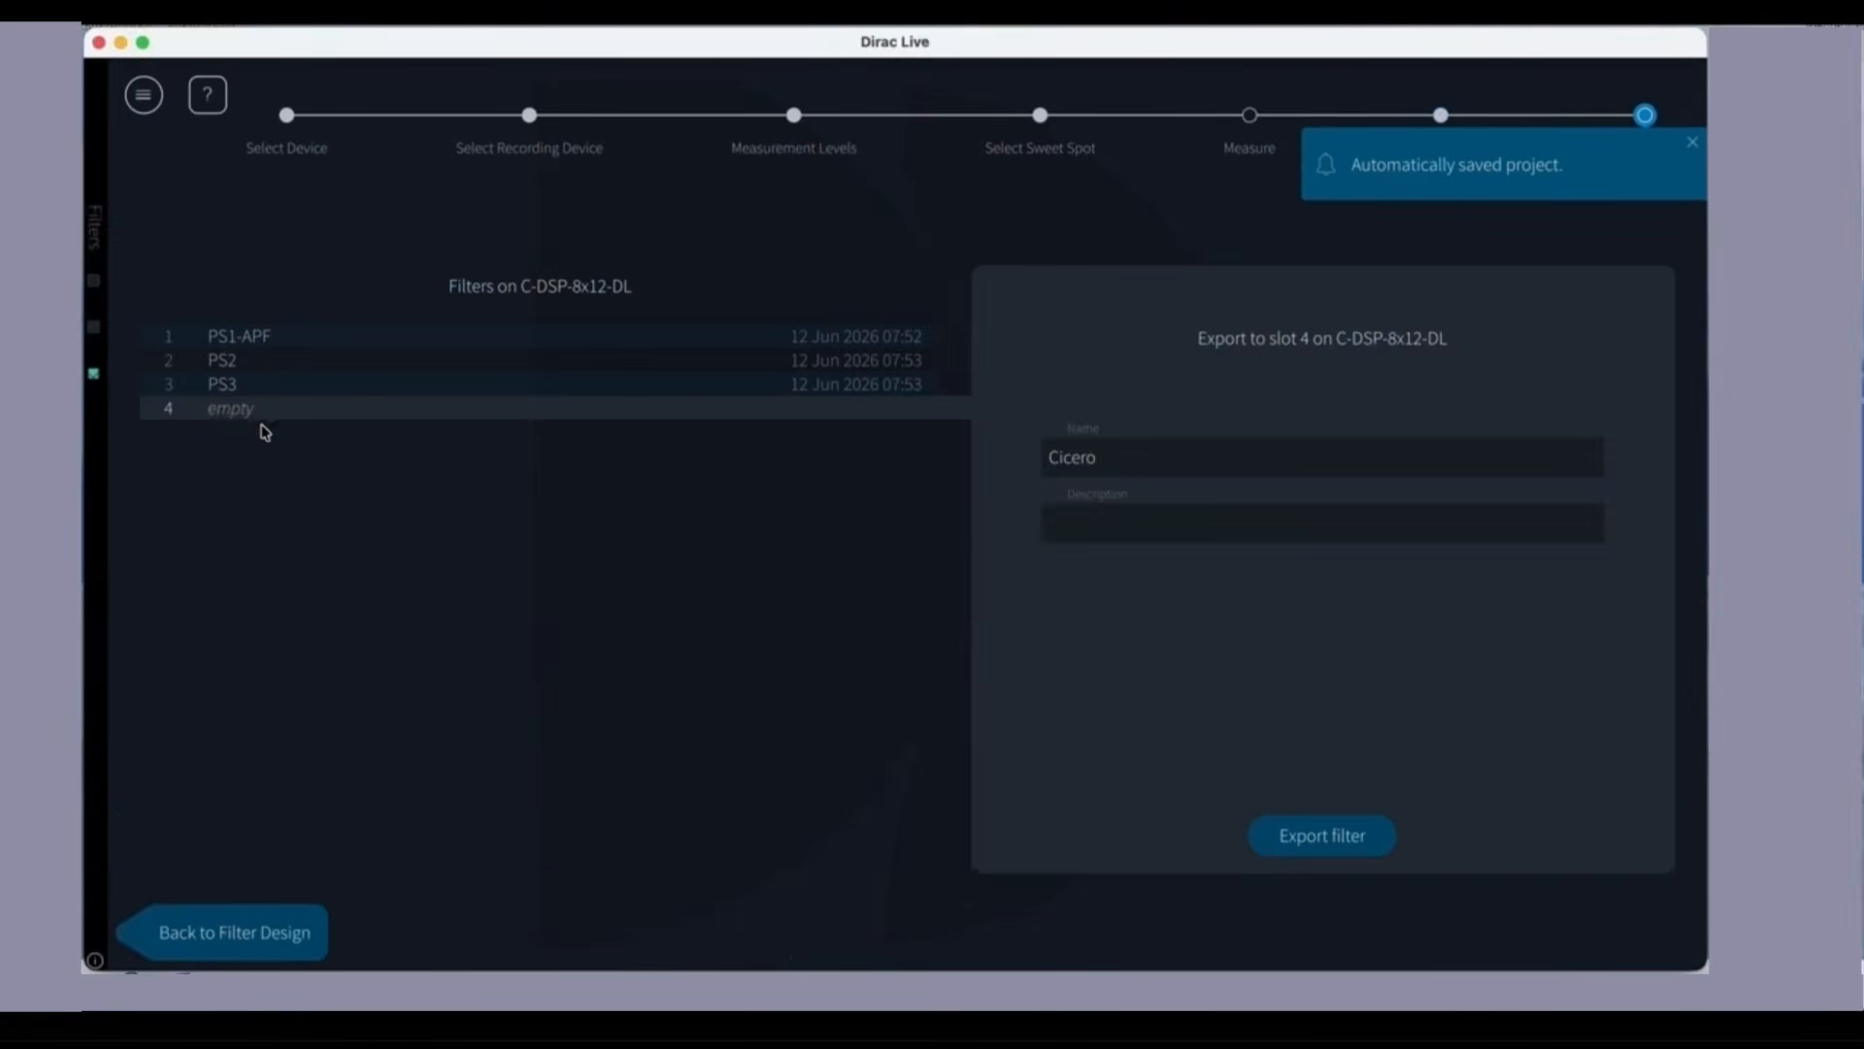
left_click_drag(1099, 458, 1003, 463)
type("PS4")
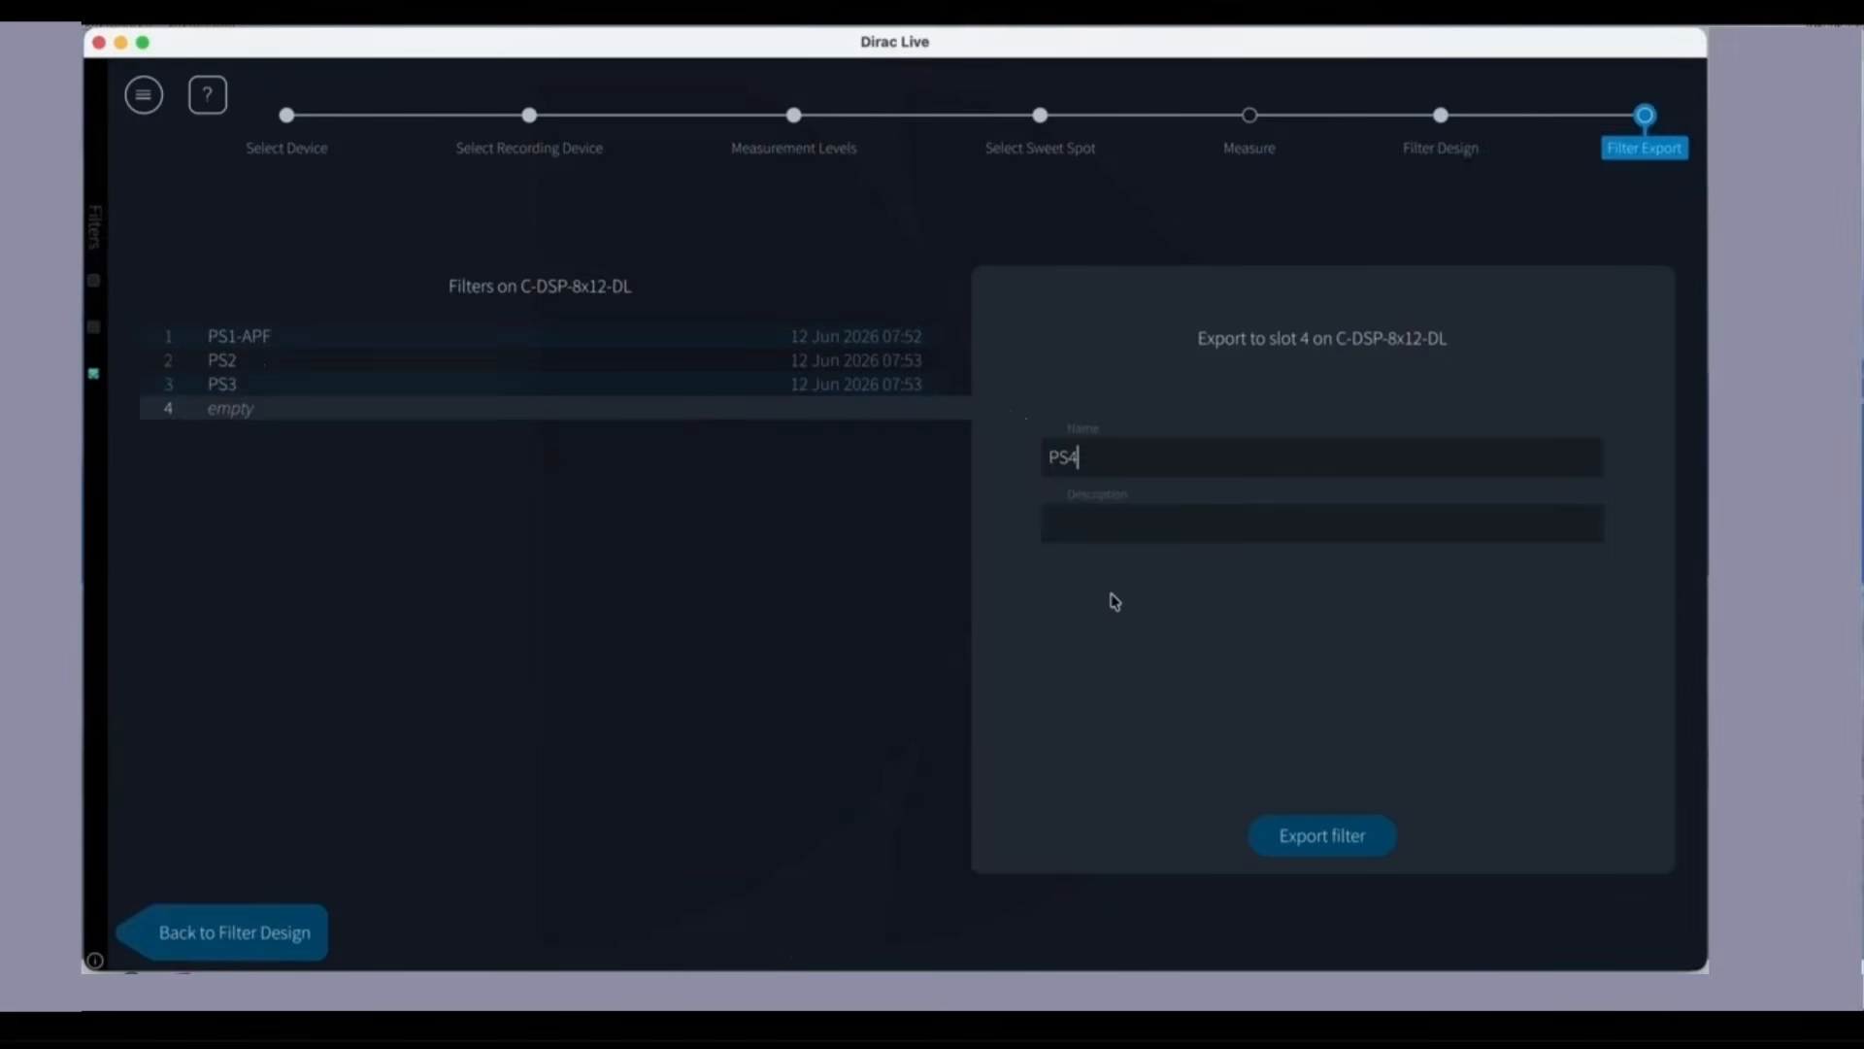
key("Return")
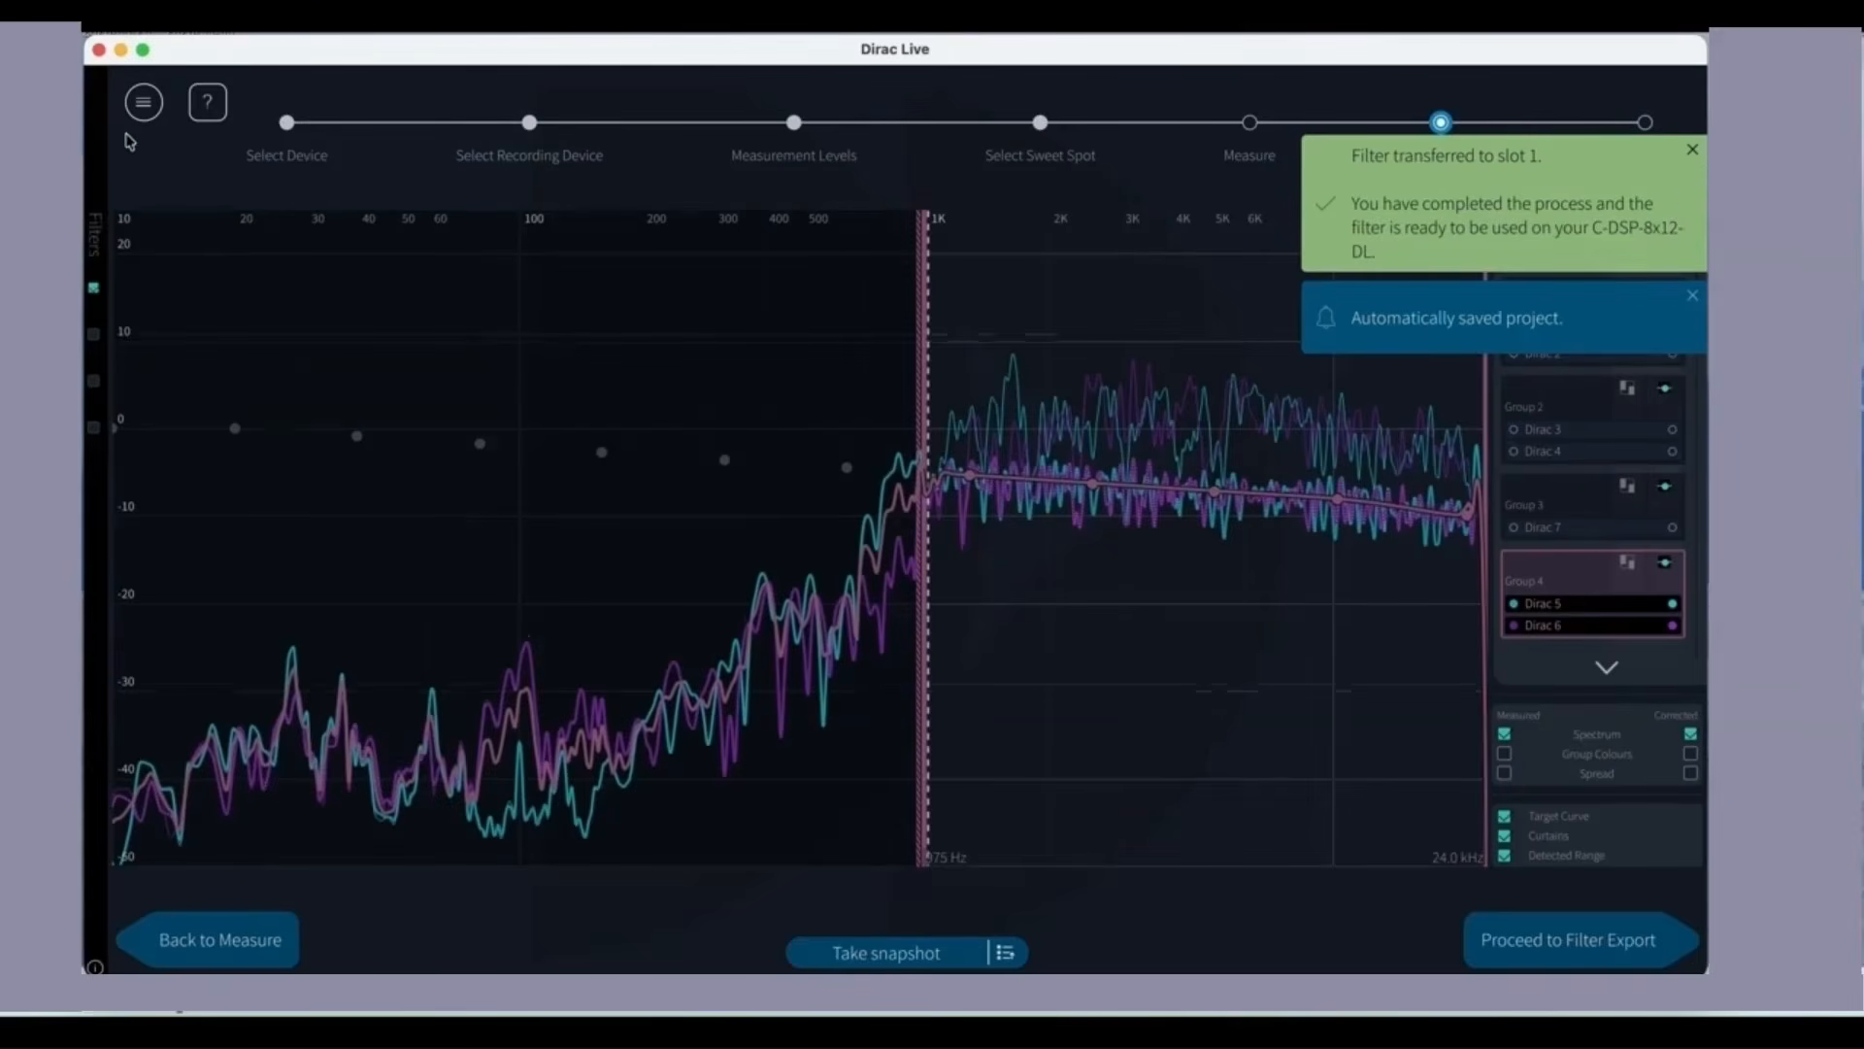
Step: Close Dirac Live, saving the project as PS1 in the projects folder
left_click(99, 51)
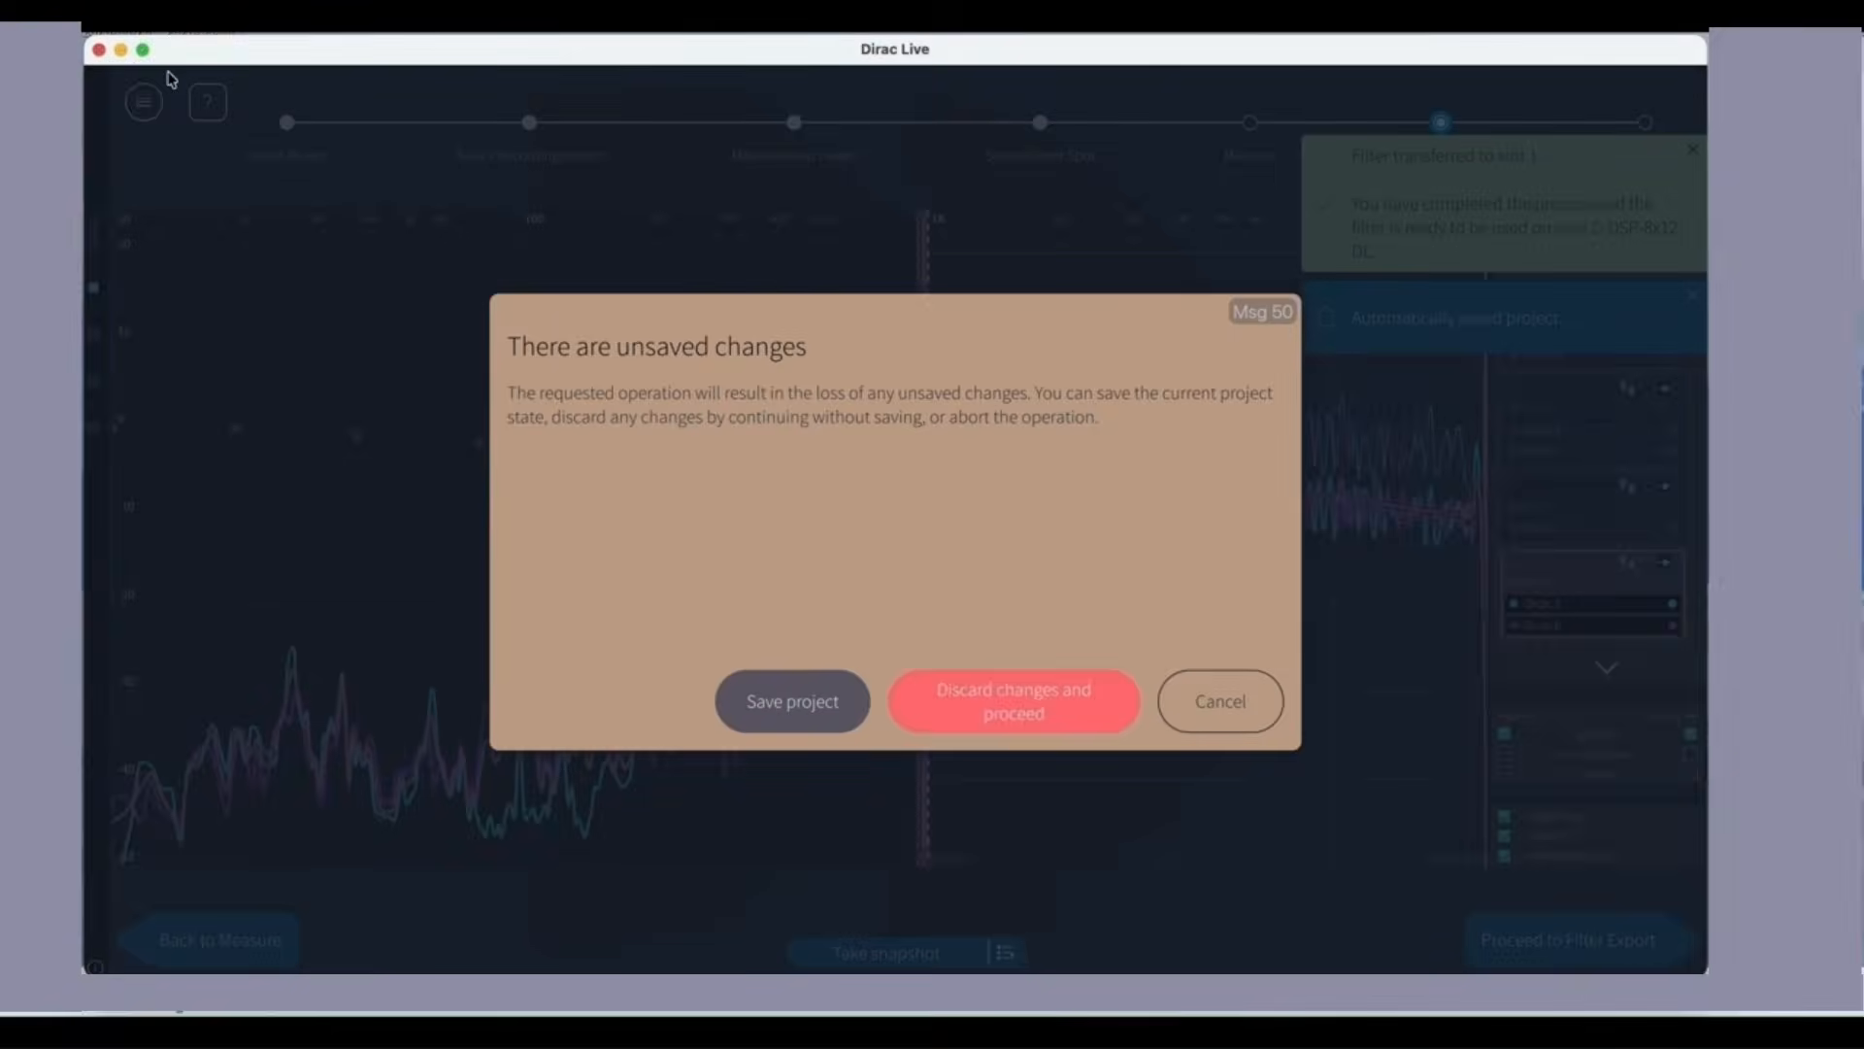
left_click(795, 710)
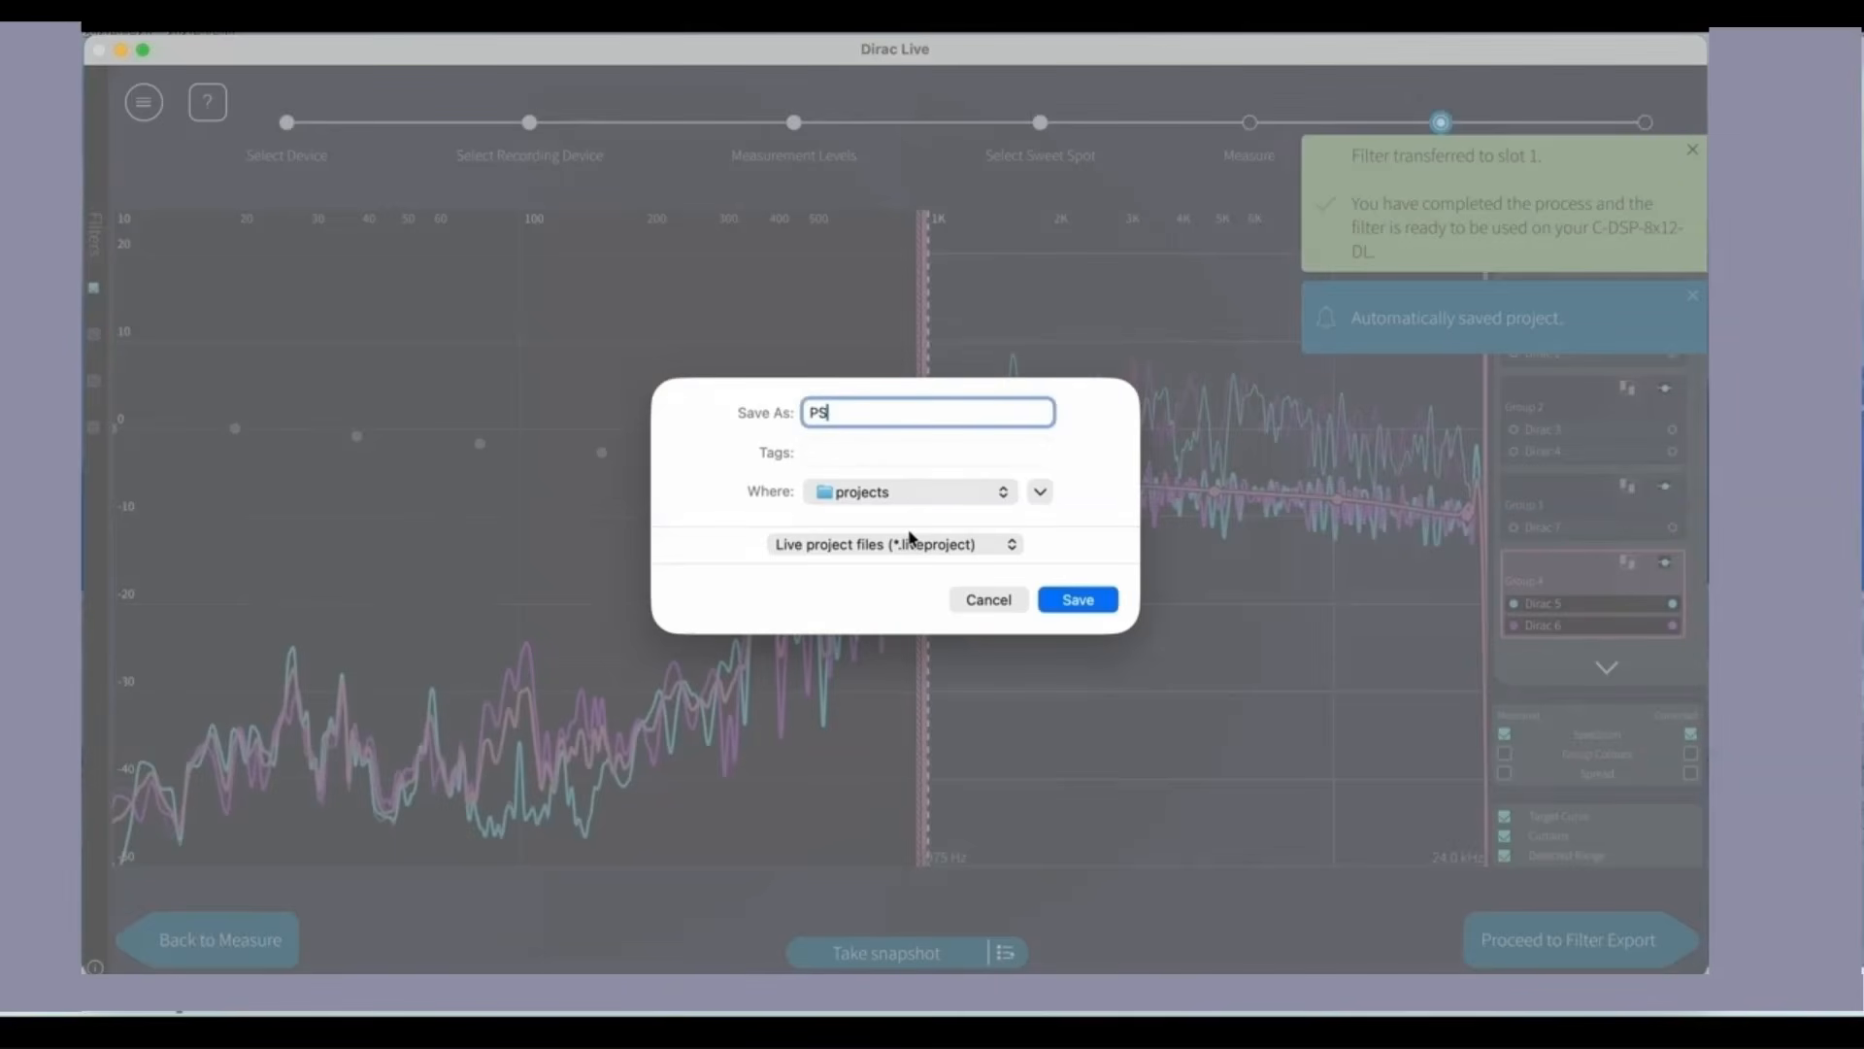
type("PS1")
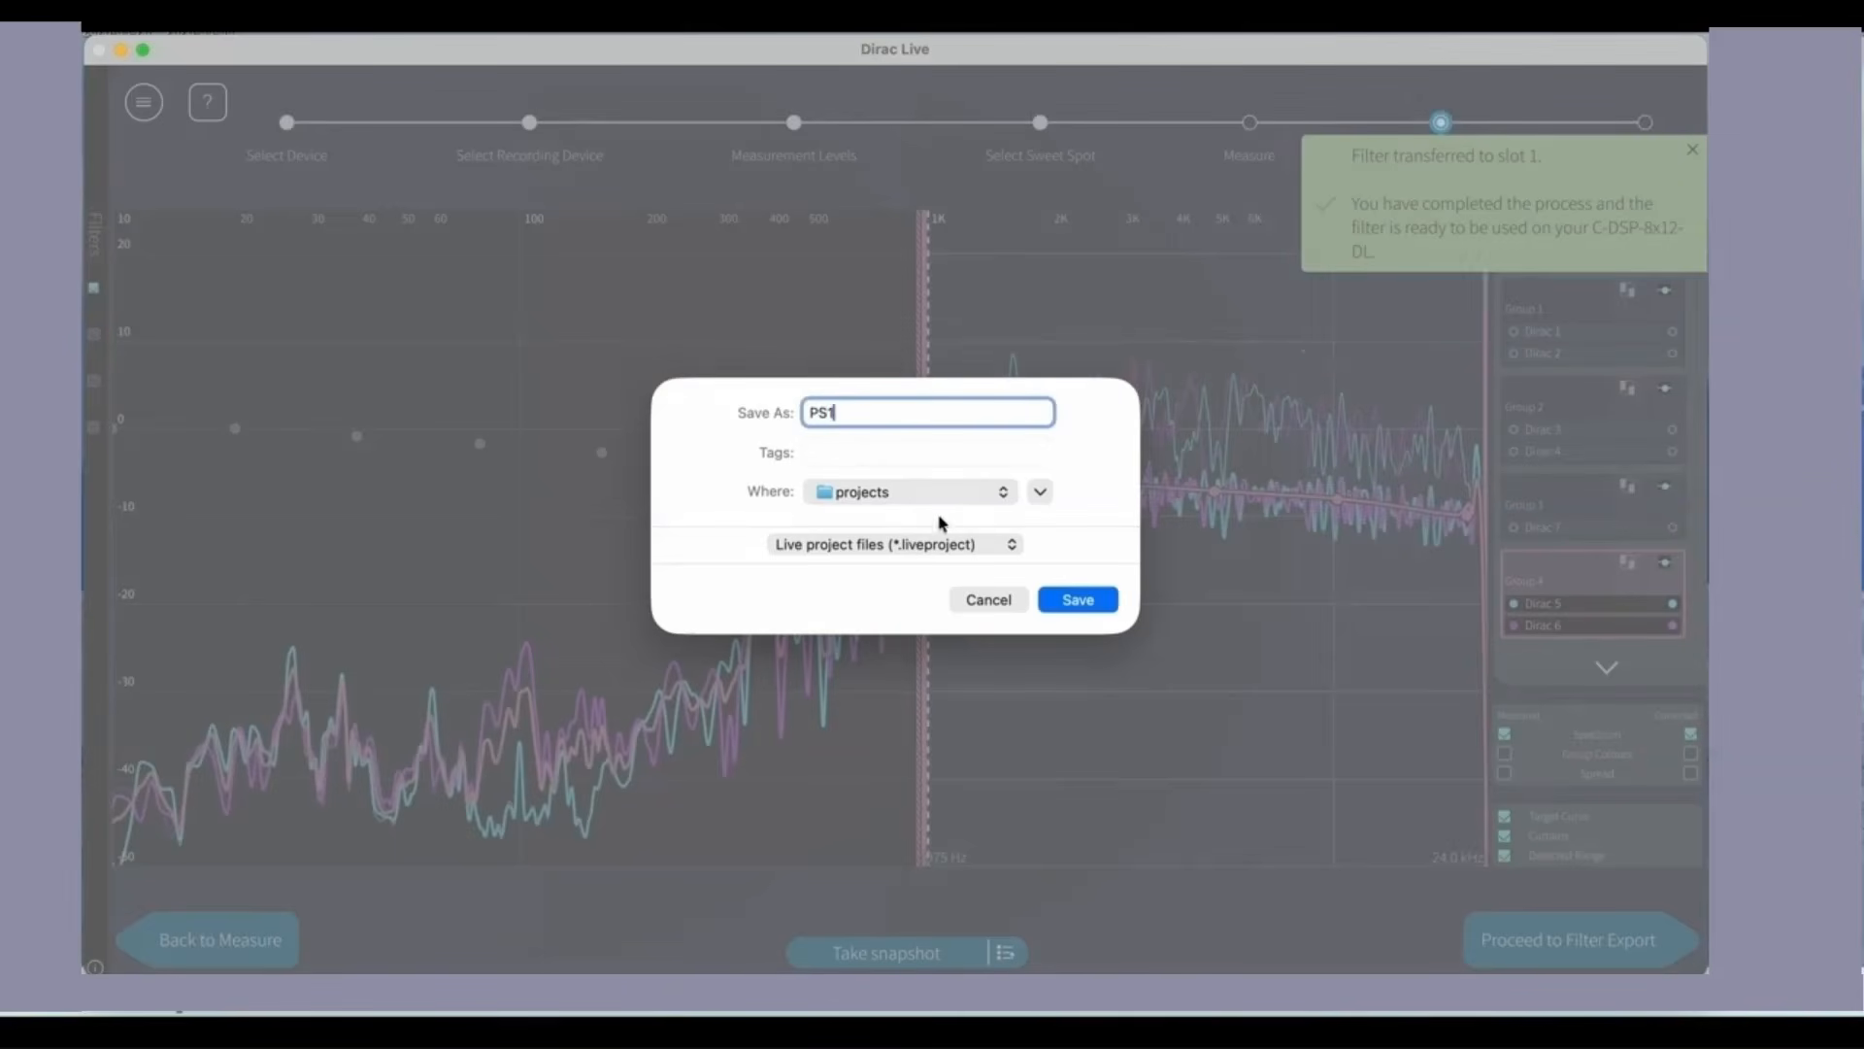
left_click(1080, 596)
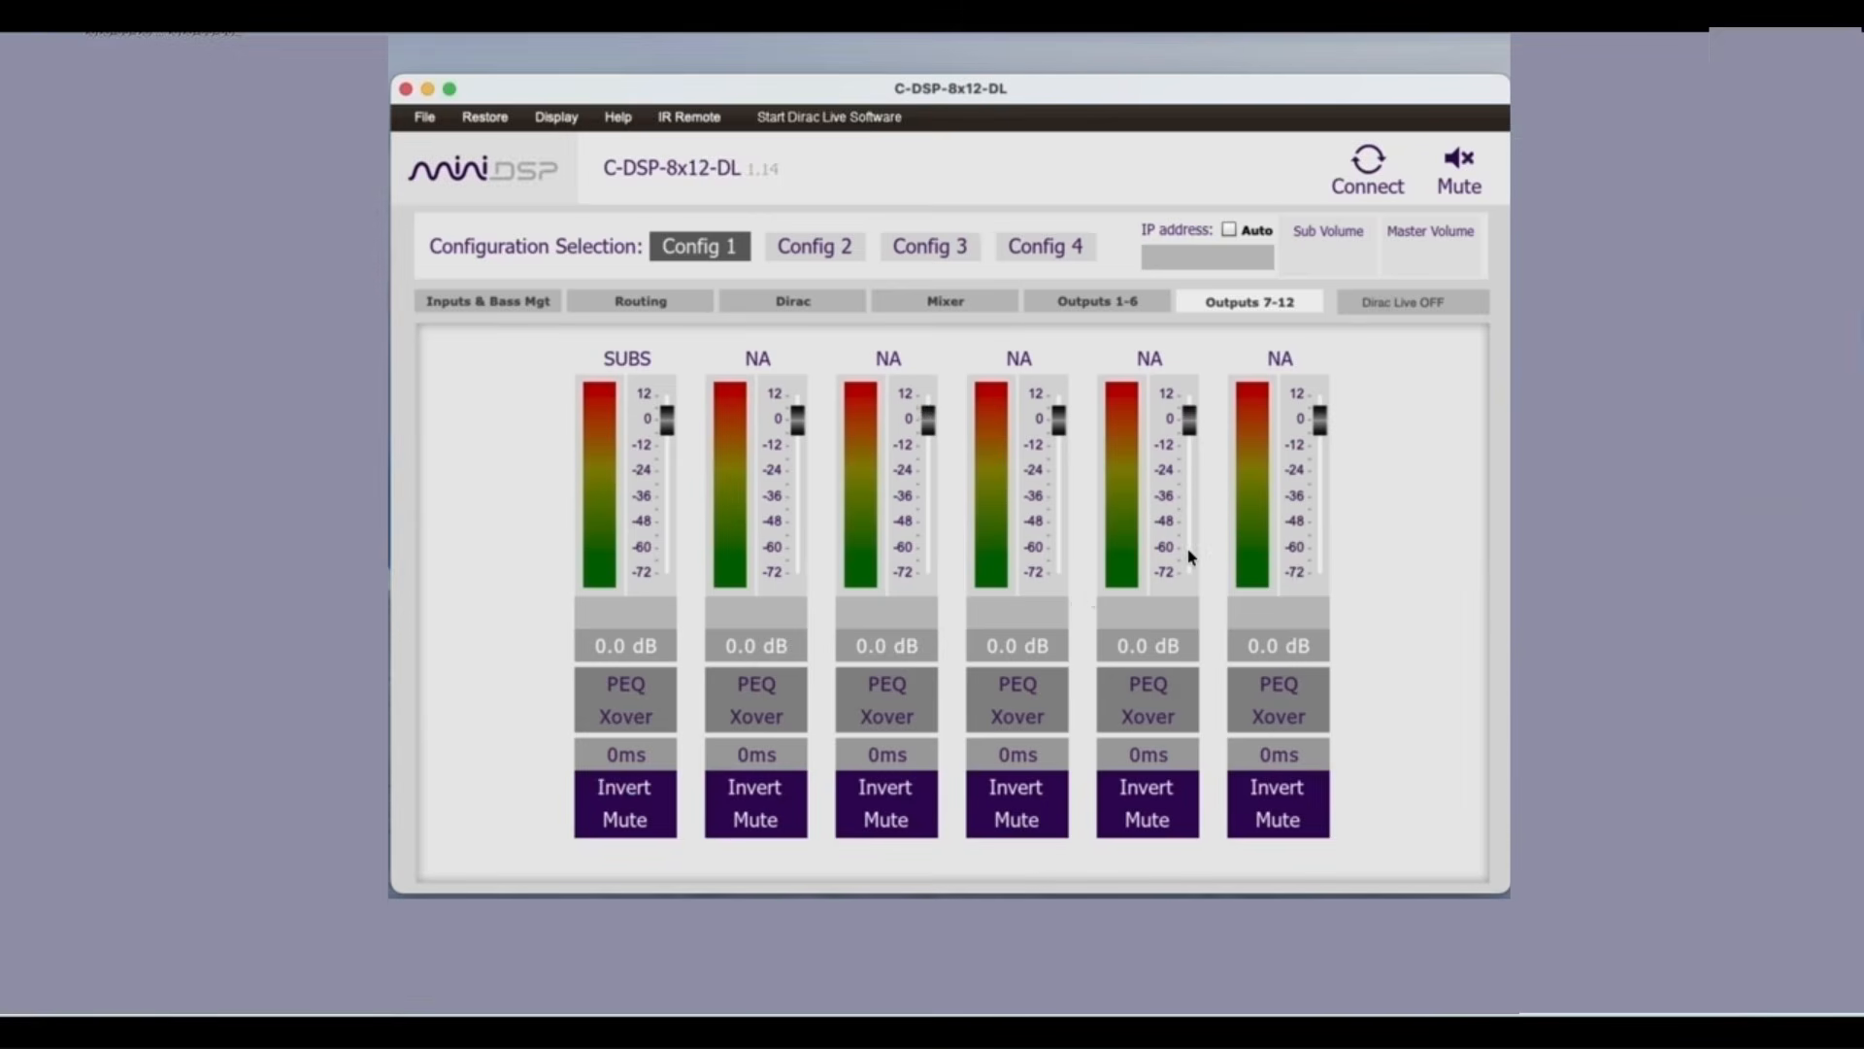
Step: Connect the miniDSP C-DSP-8x12-DL console to the processor
left_click(1368, 170)
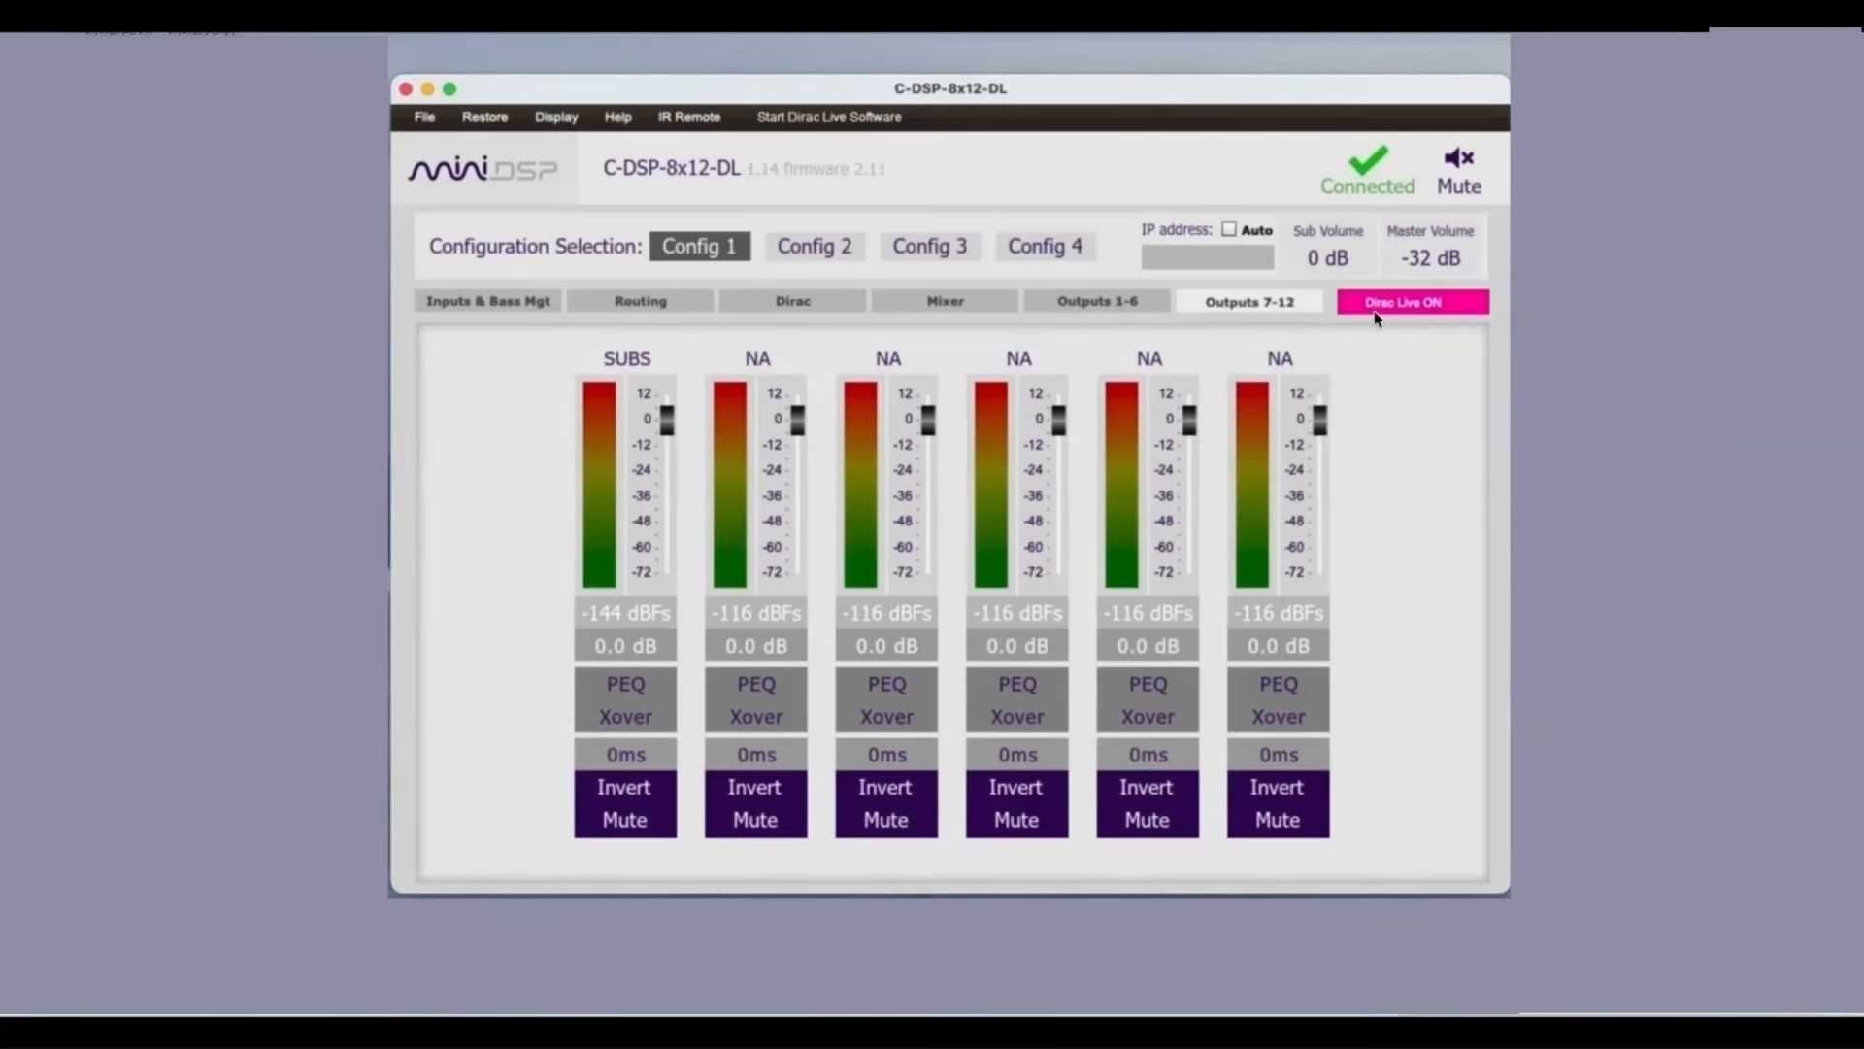
Step: Check the gain and delay of the Dirac channels and set the master volume to 0 dB
left_click(786, 305)
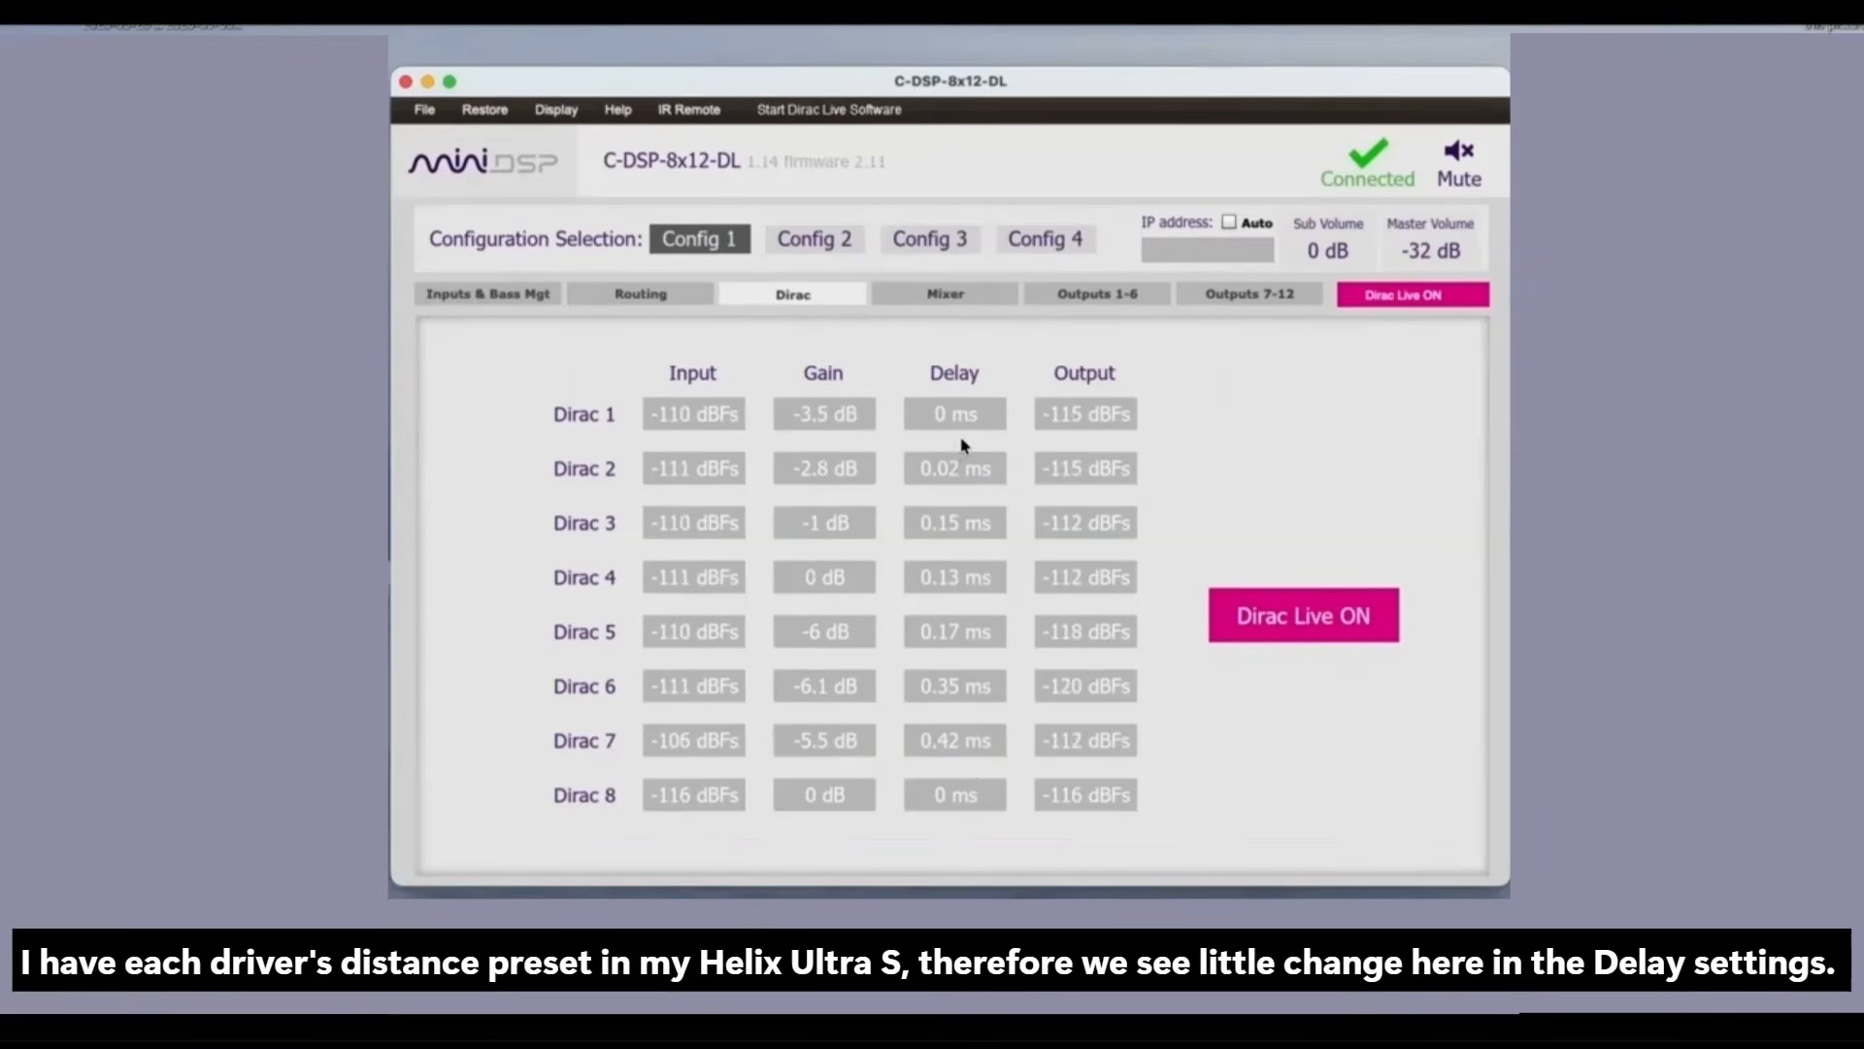
left_click(1415, 250)
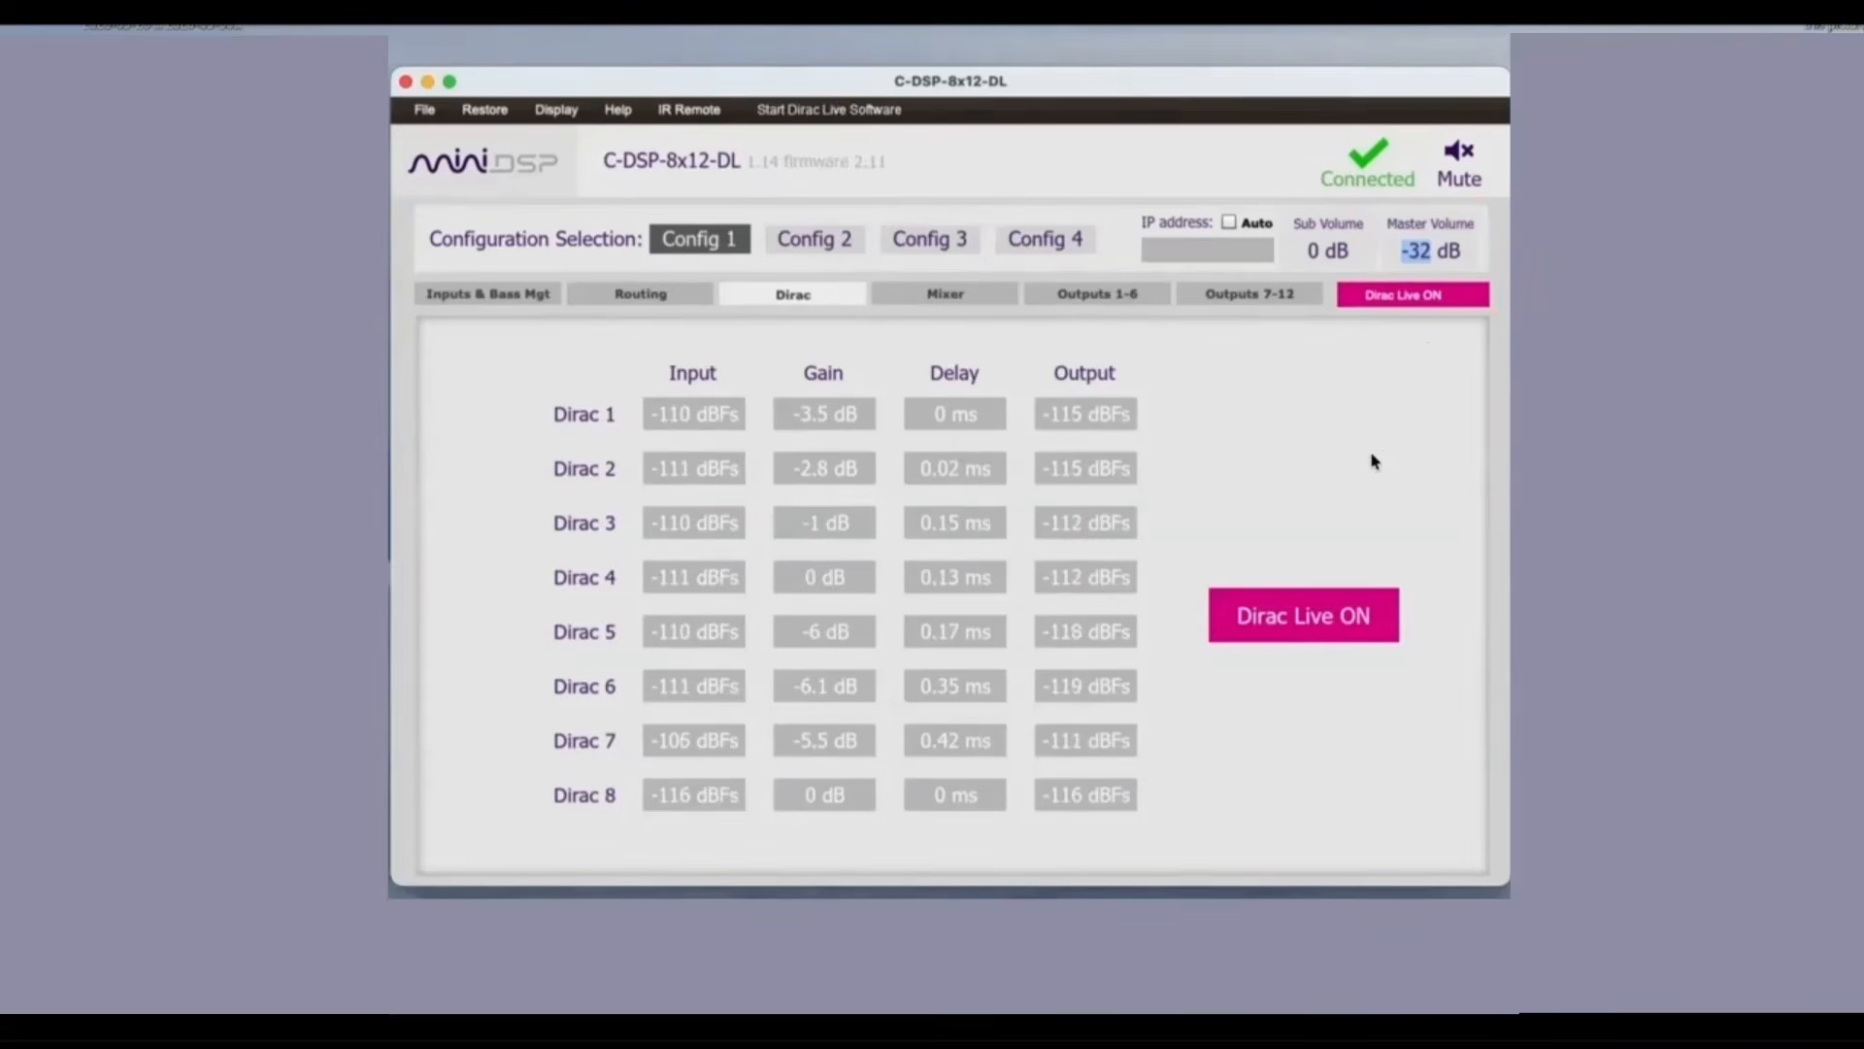
type("0")
key("Tab")
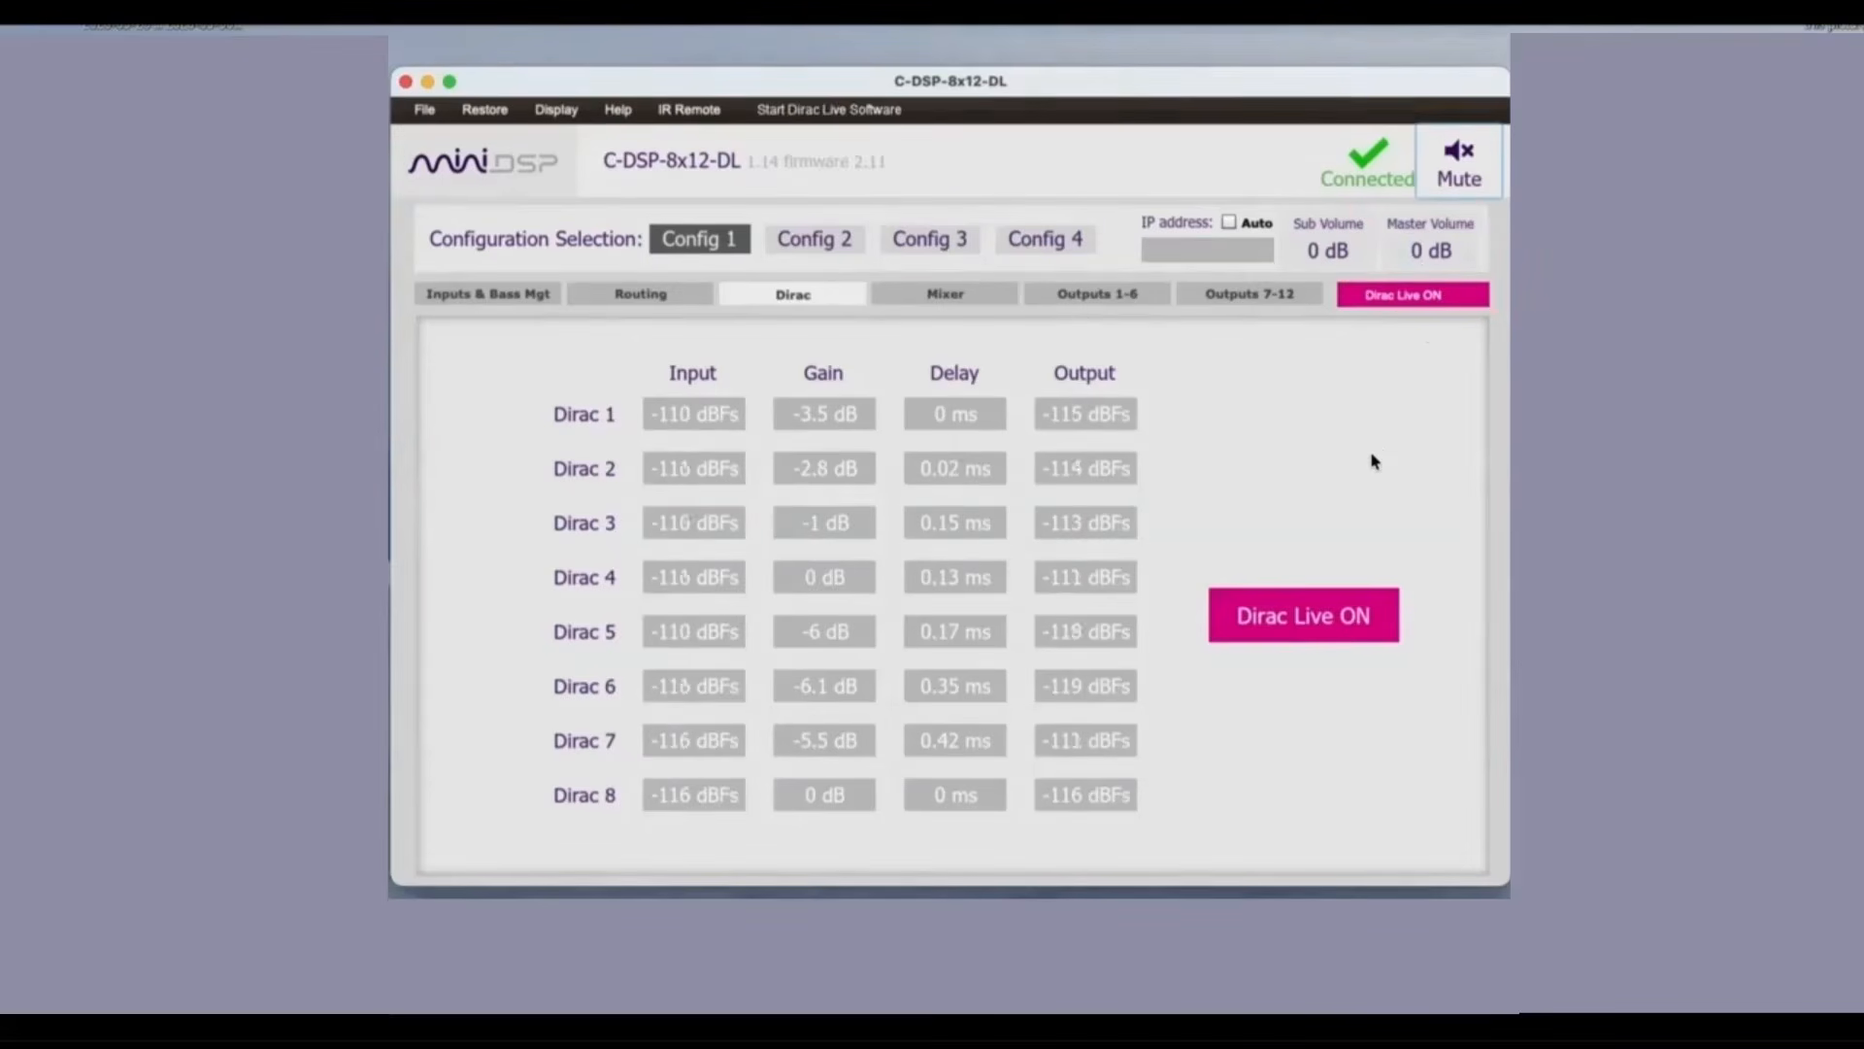
Step: Load the configuration file POST-DIRAC-70-200-2500-XOVERS-LOW-SHELF-DEFEATED.xml into the Config 1 slot
left_click(490, 297)
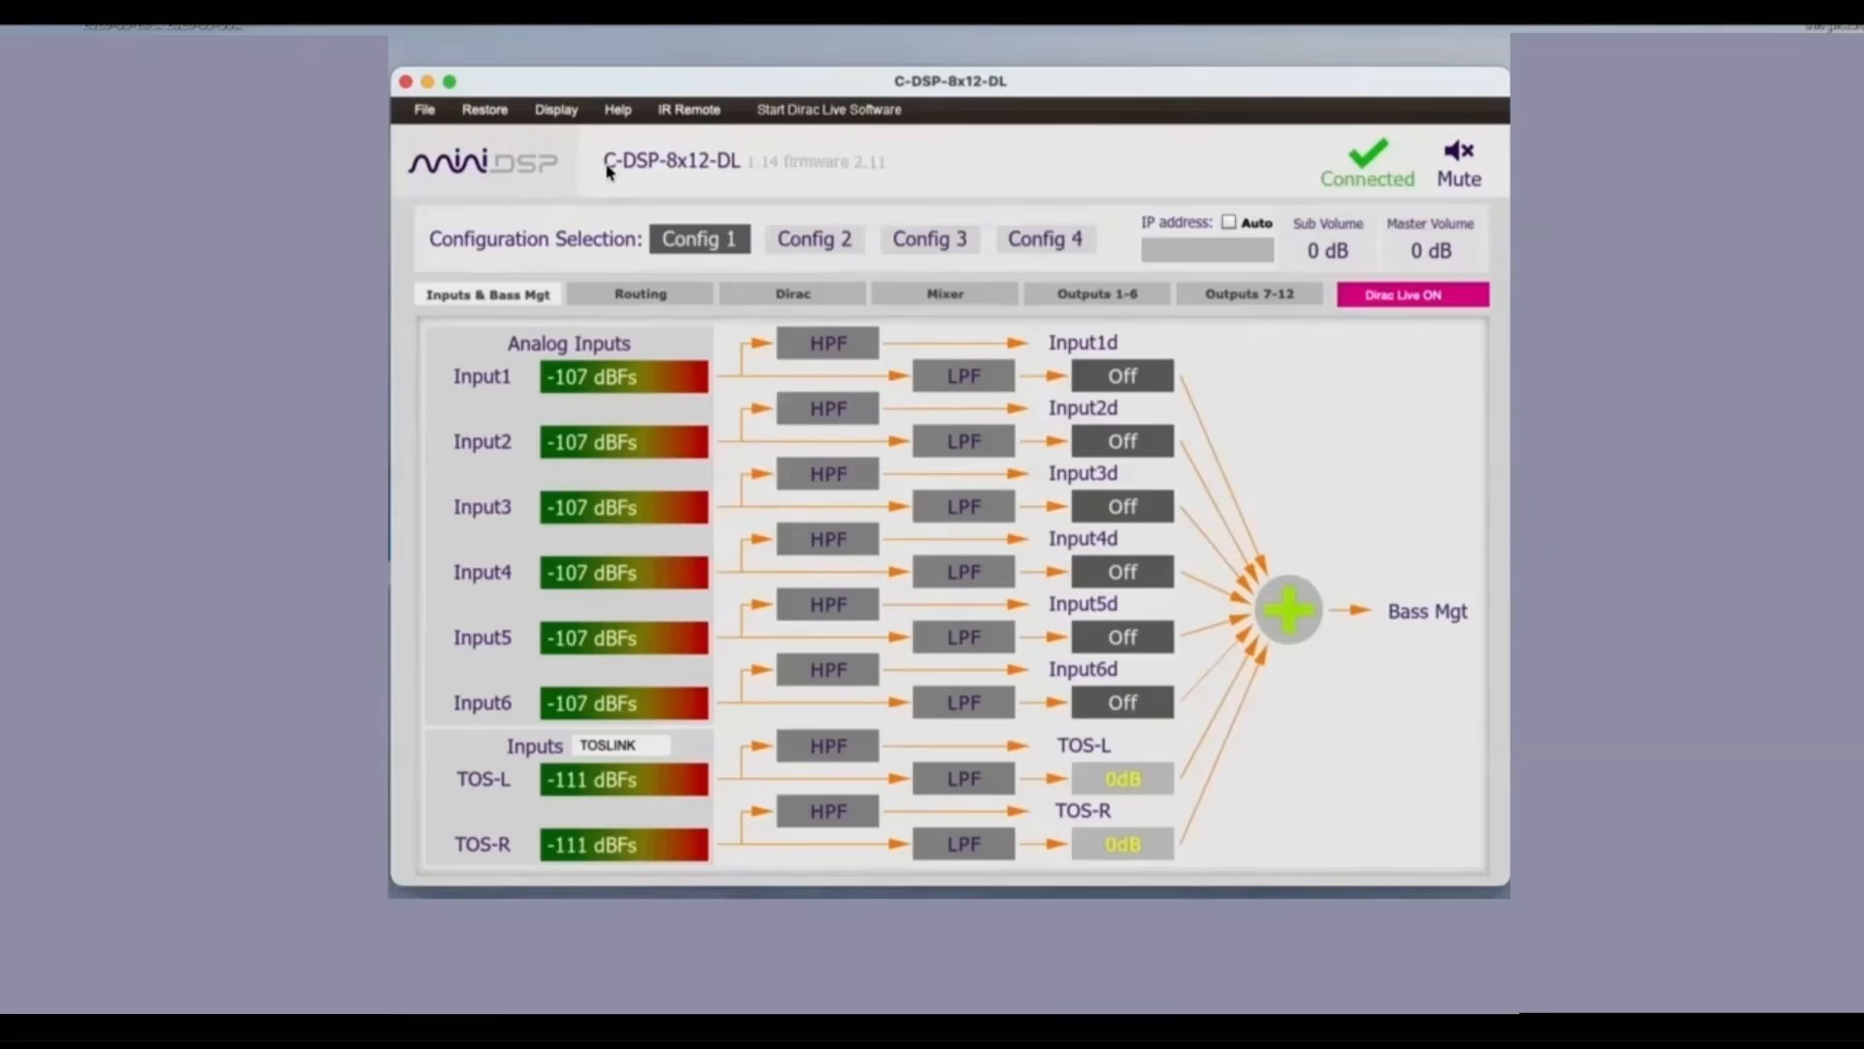
left_click(424, 109)
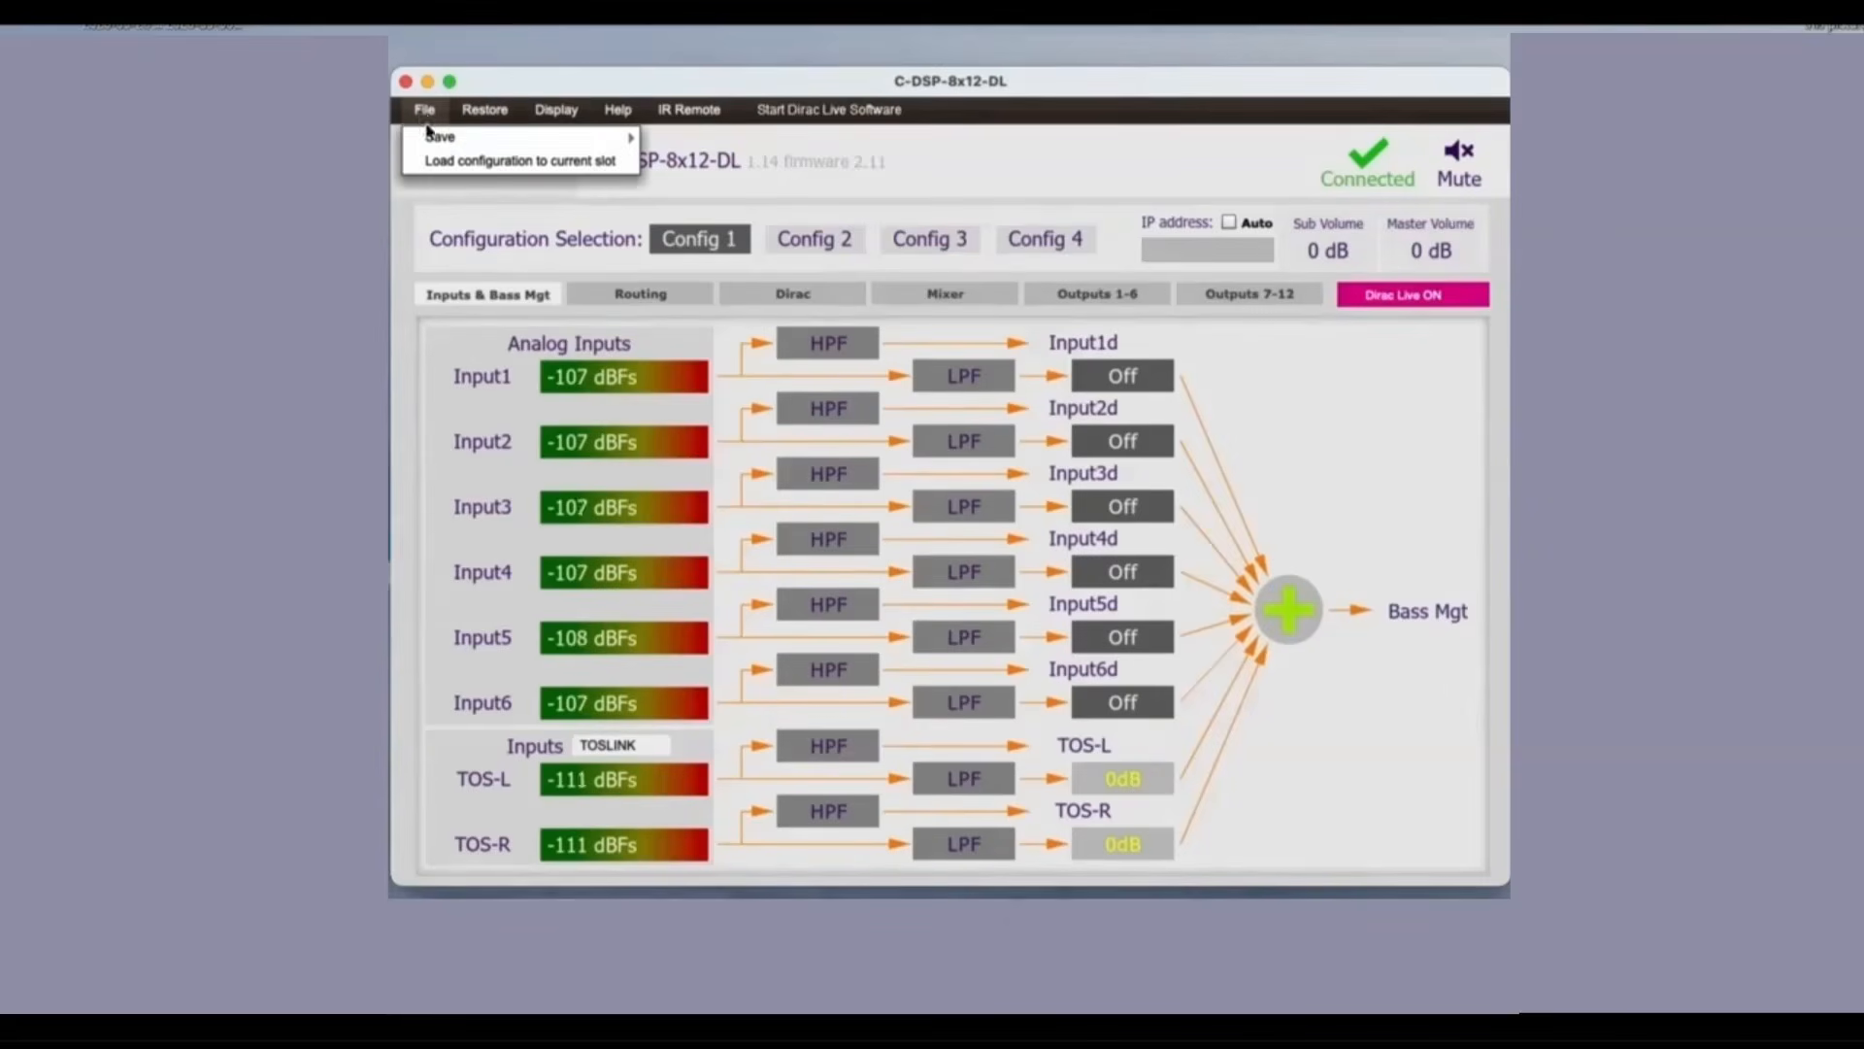
left_click(442, 163)
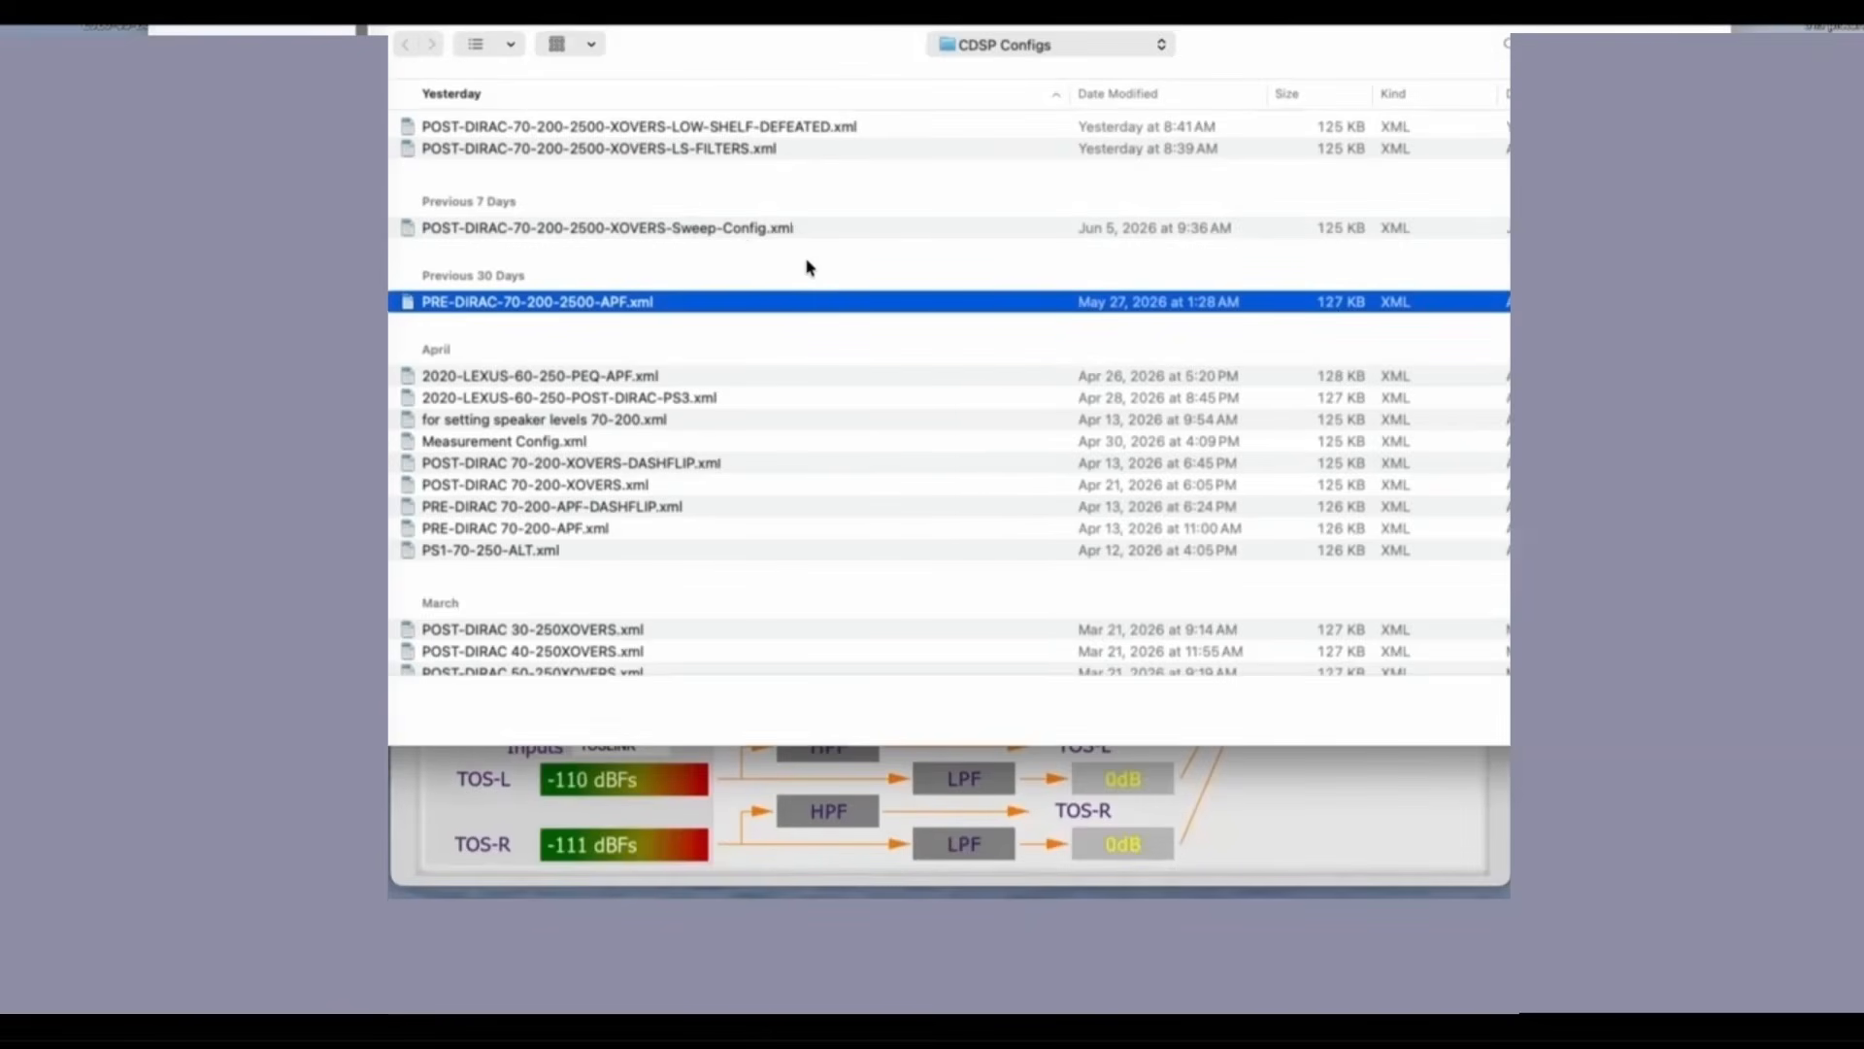
left_click(796, 133)
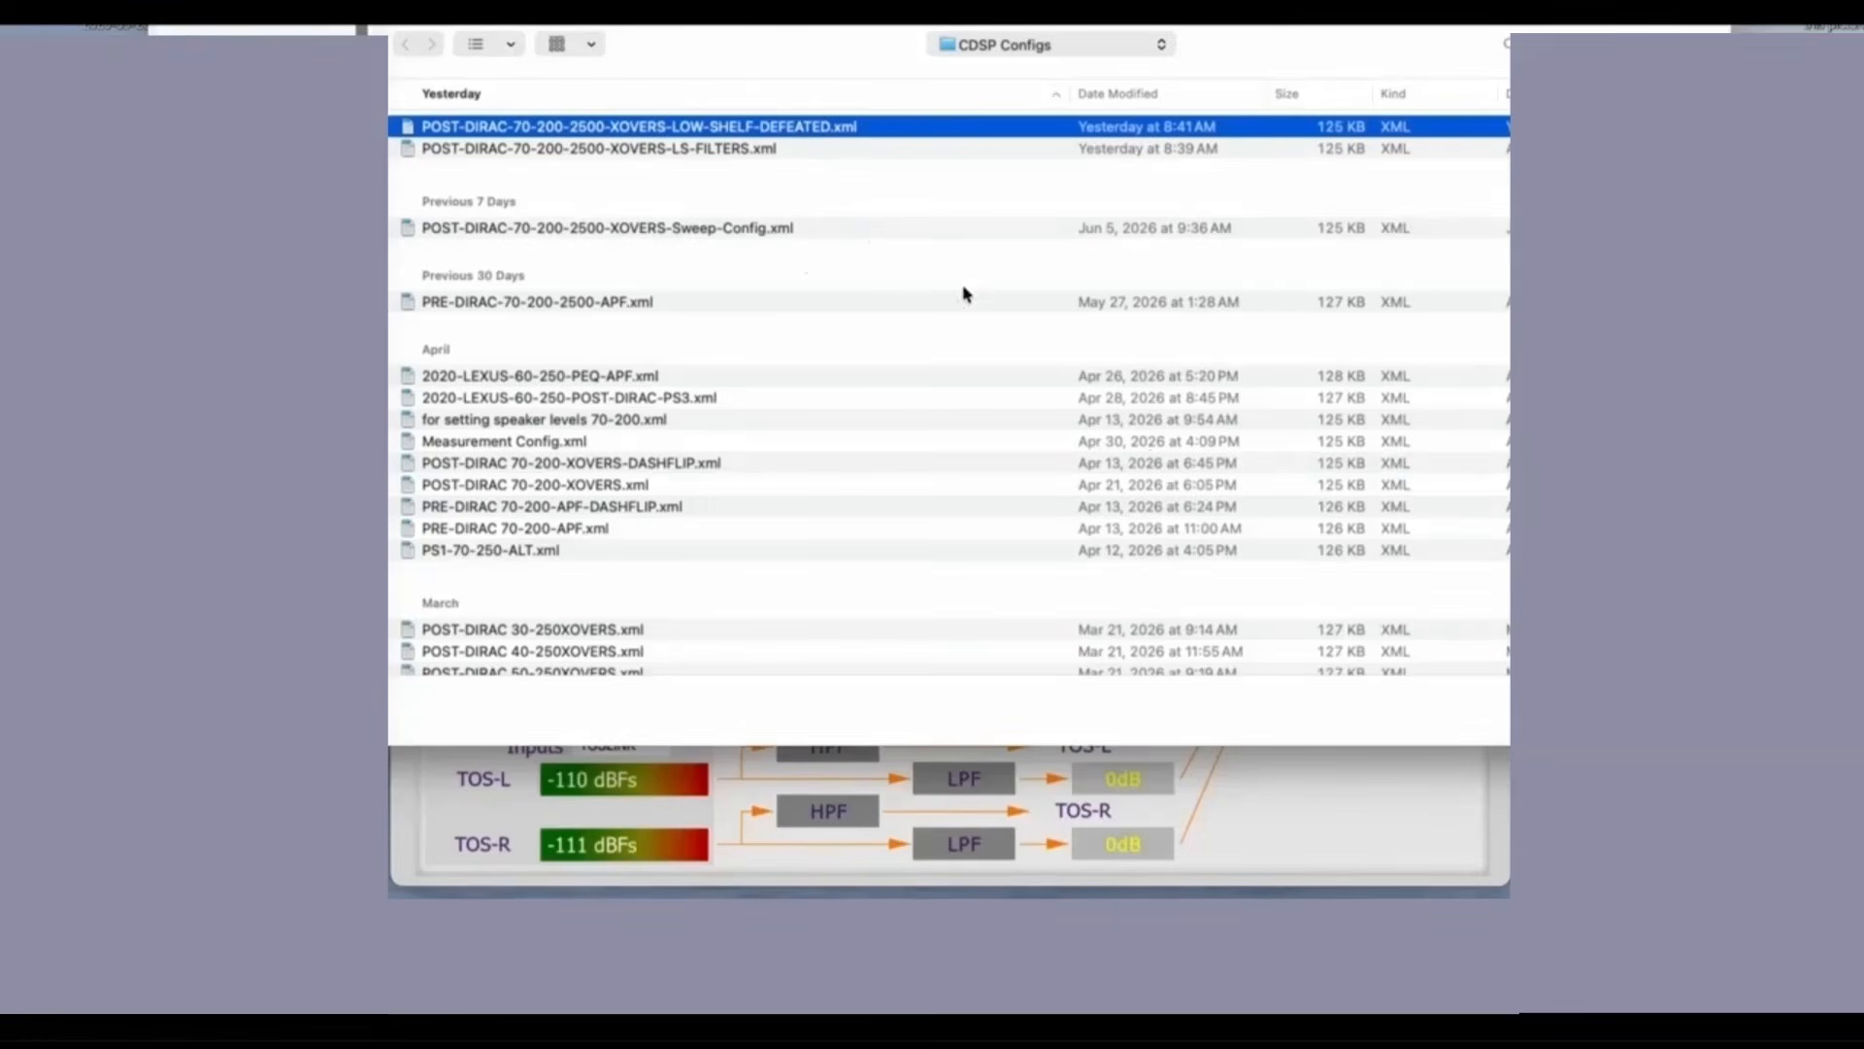
key("Return")
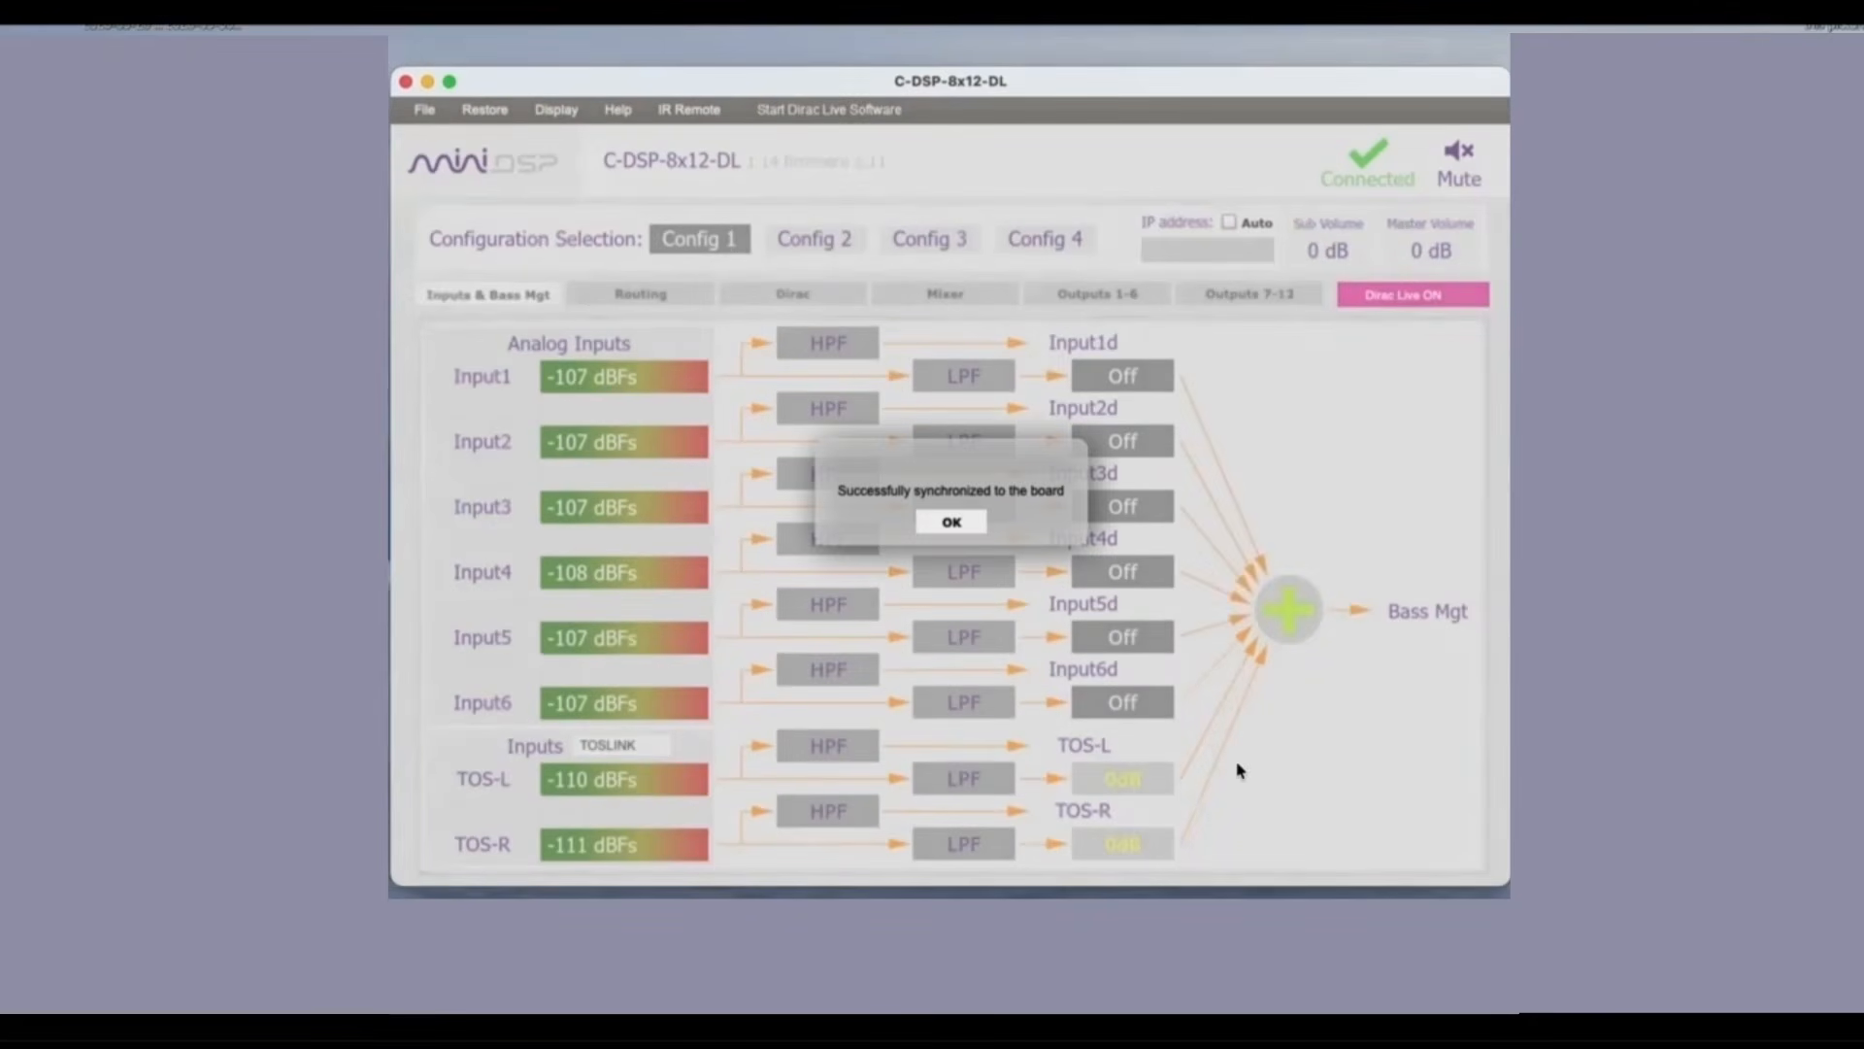
left_click(976, 525)
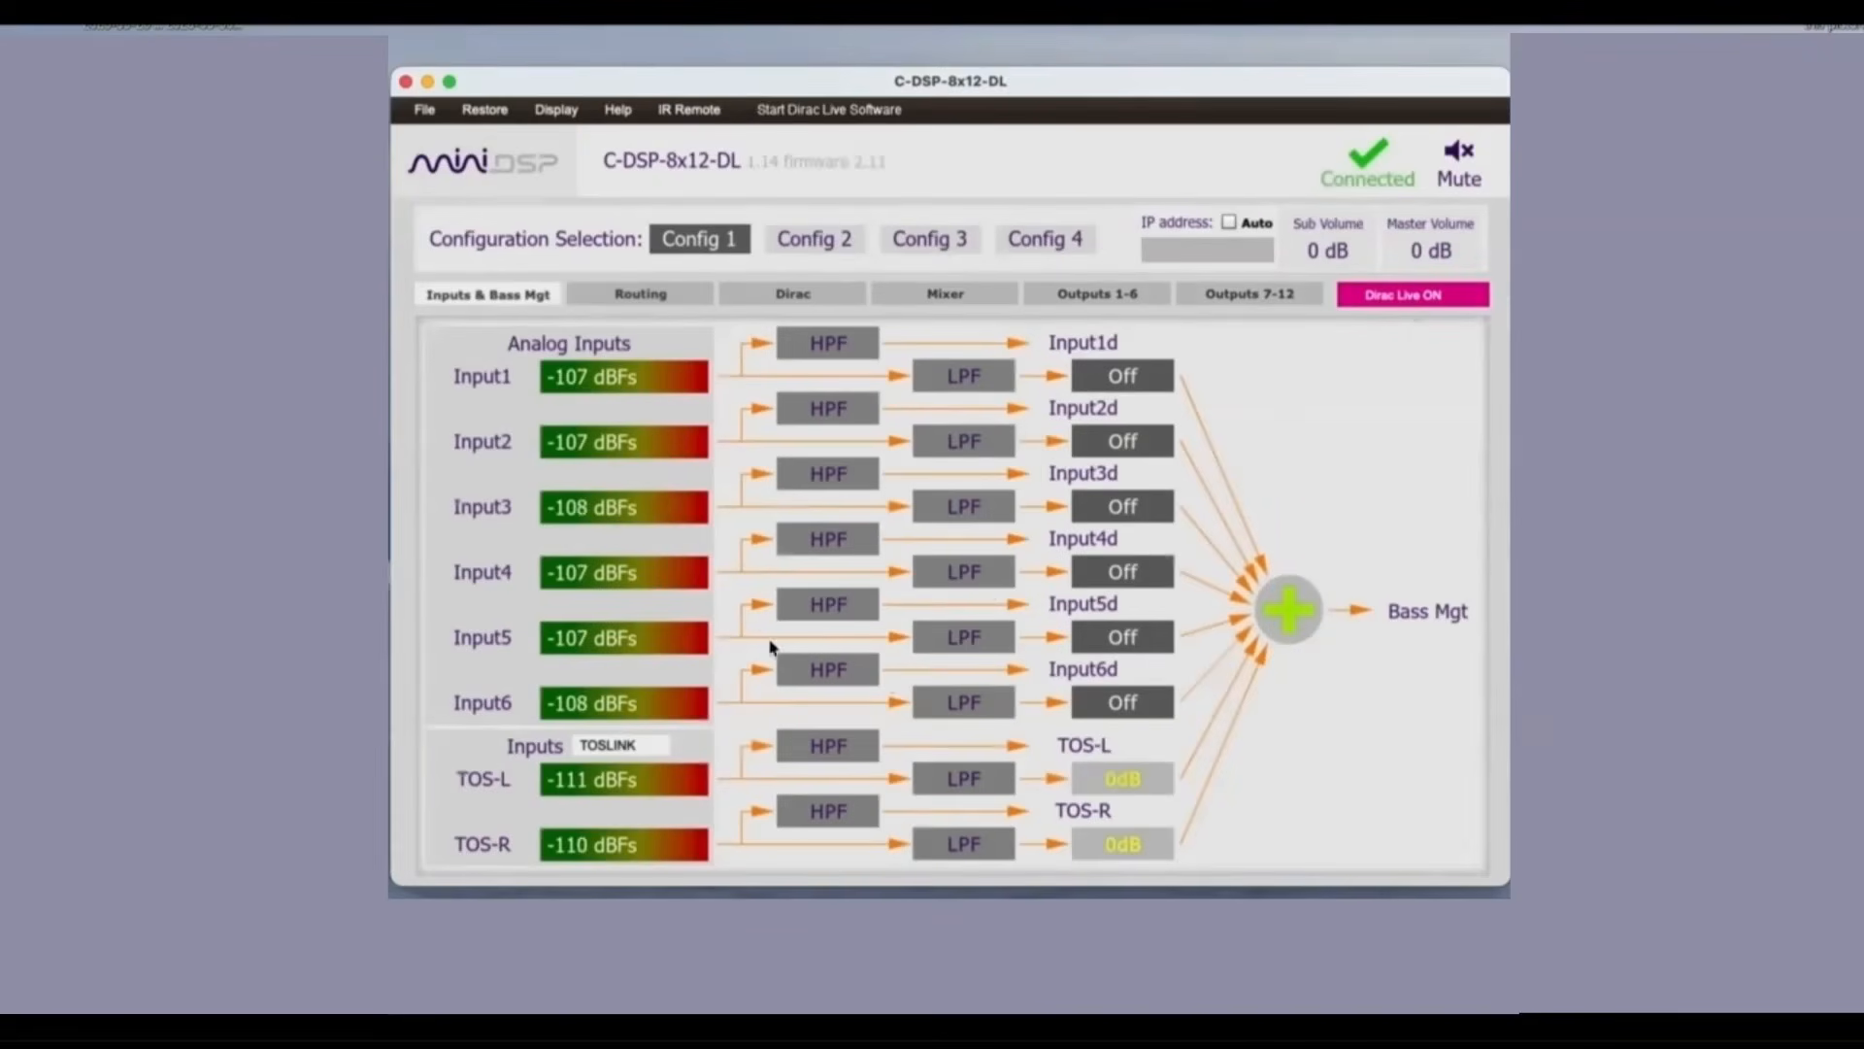
Step: Inspect the high-pass and low-pass filter settings of the TOS-L and TOS-R inputs
left_click(837, 753)
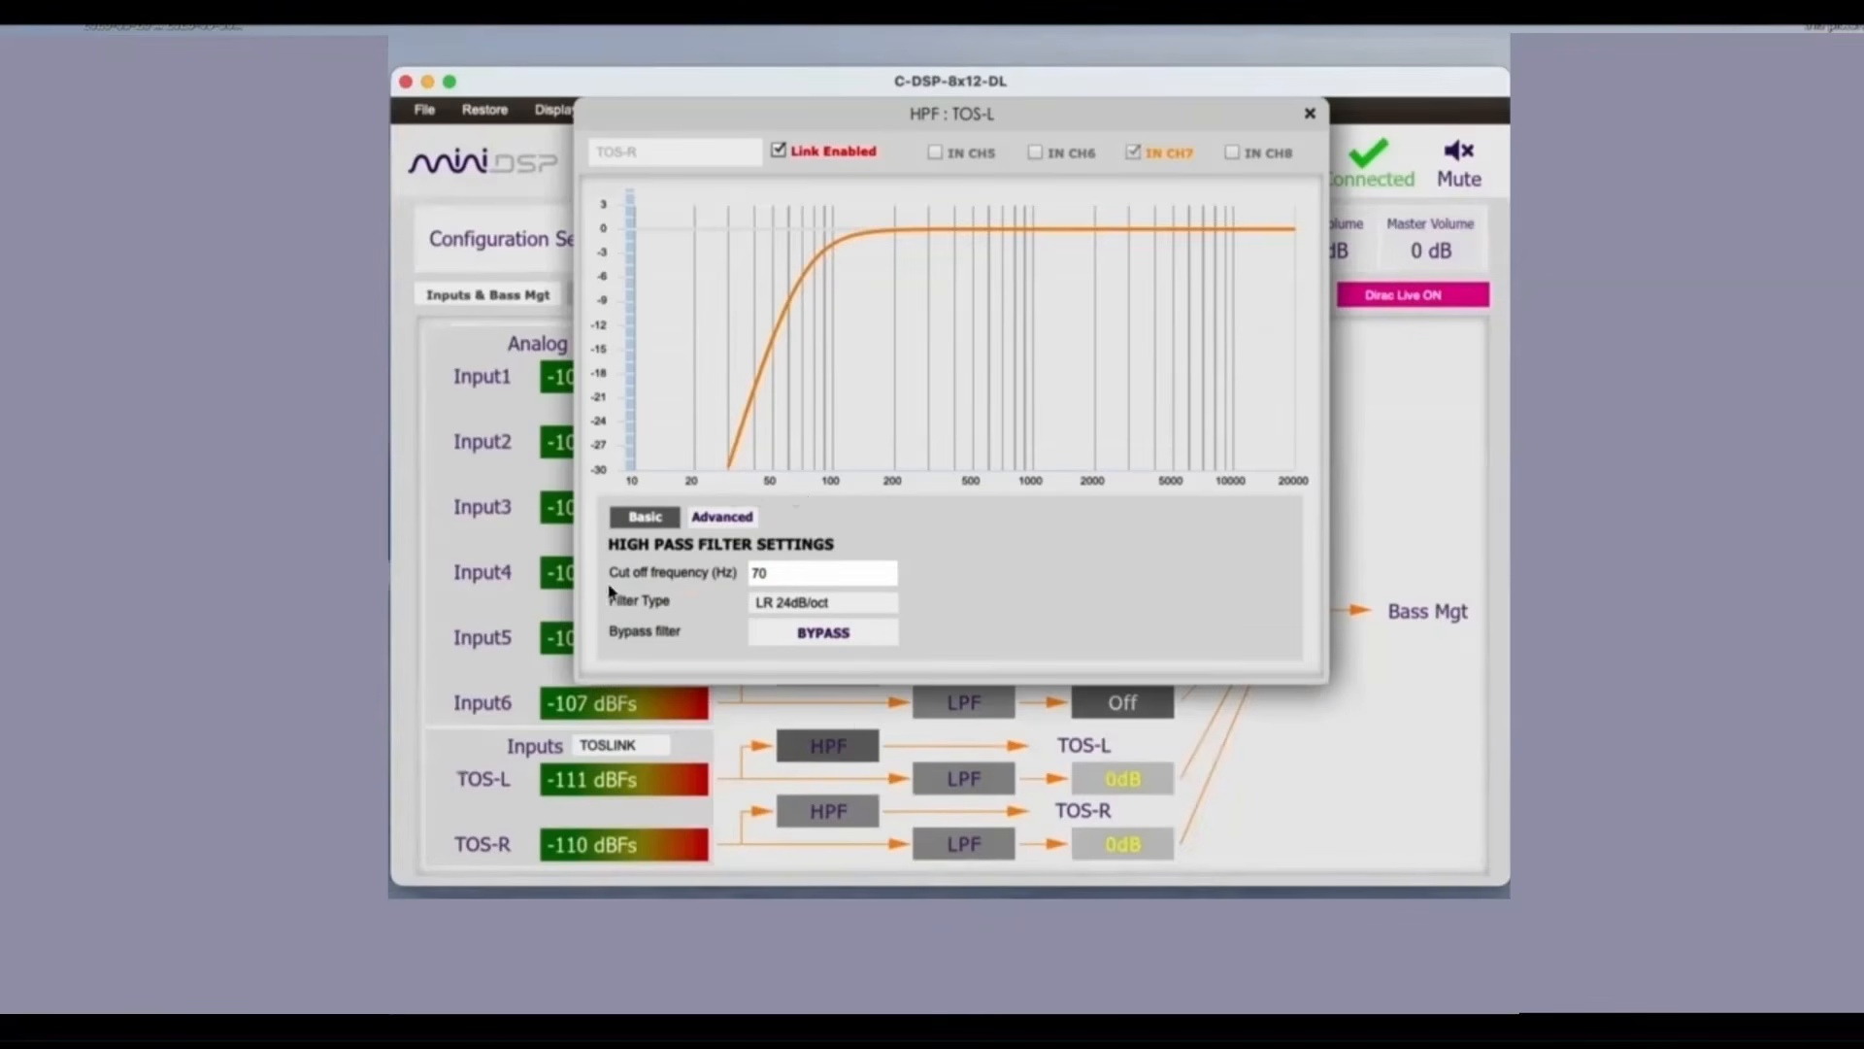
left_click(828, 811)
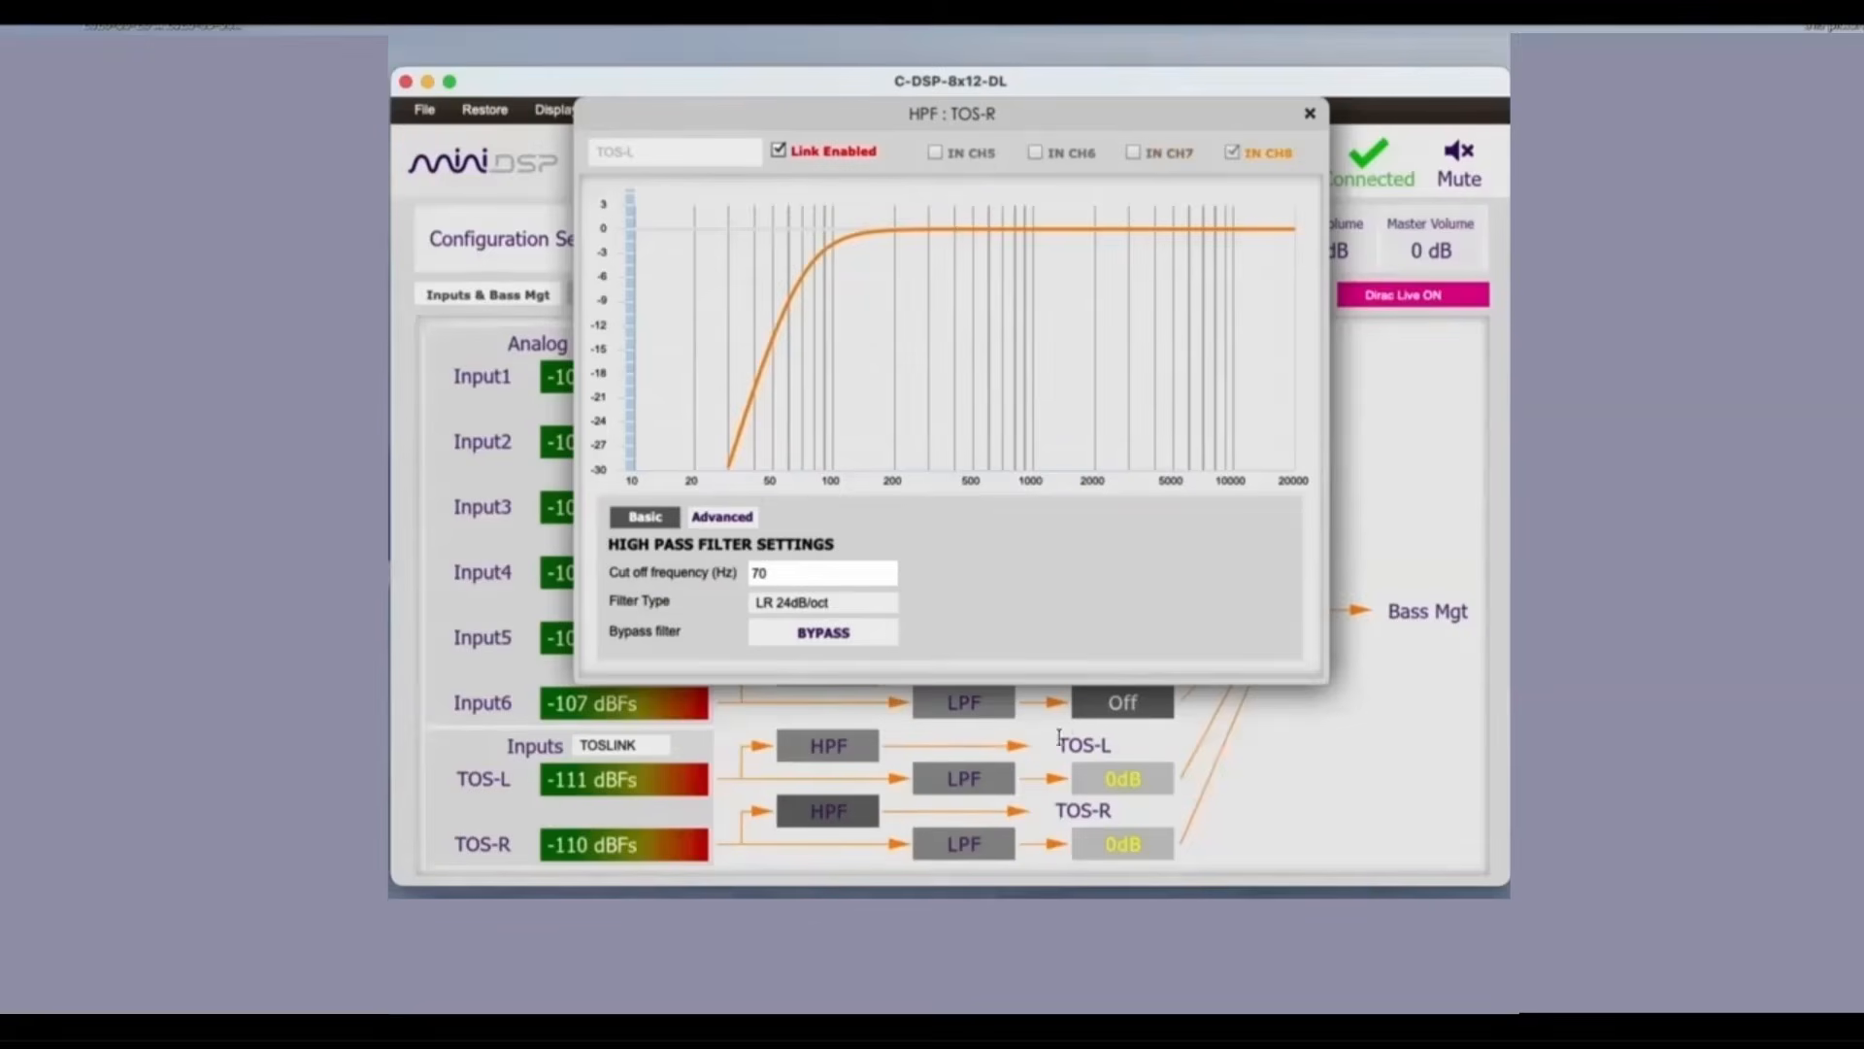
left_click(995, 776)
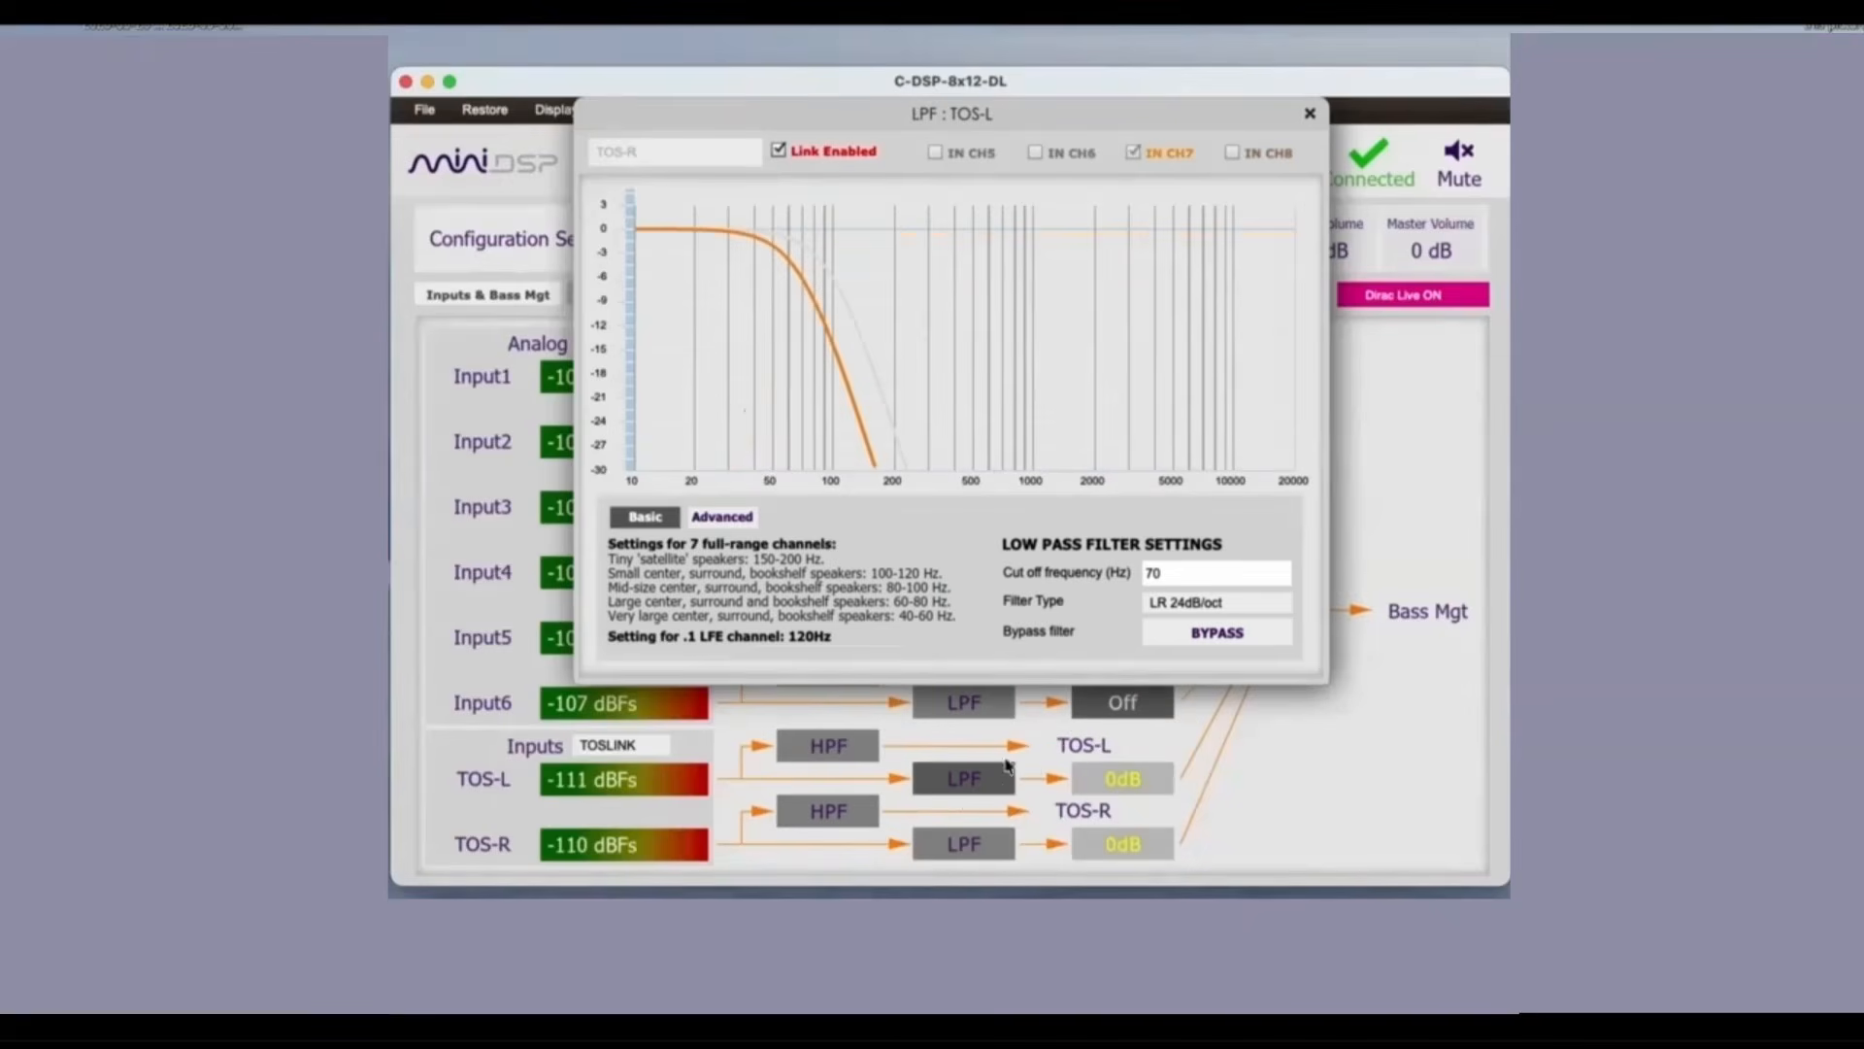
left_click(971, 840)
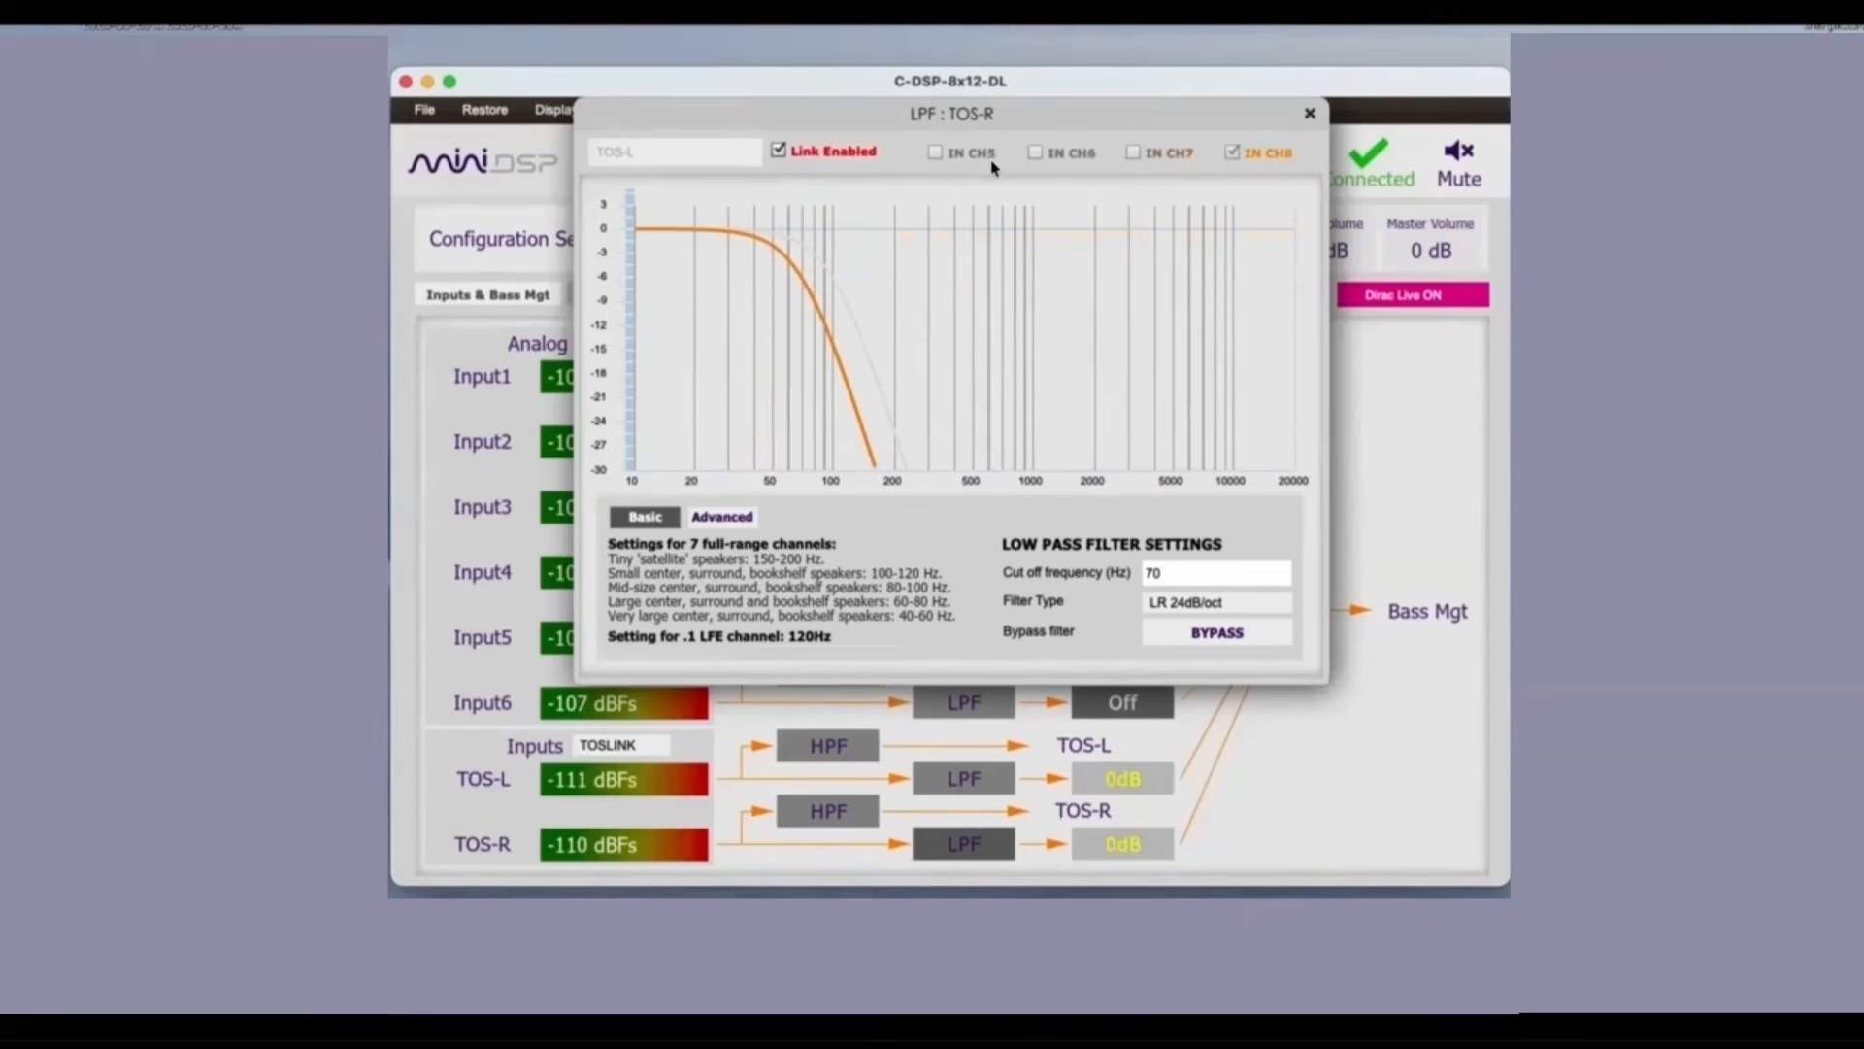
left_click(1310, 113)
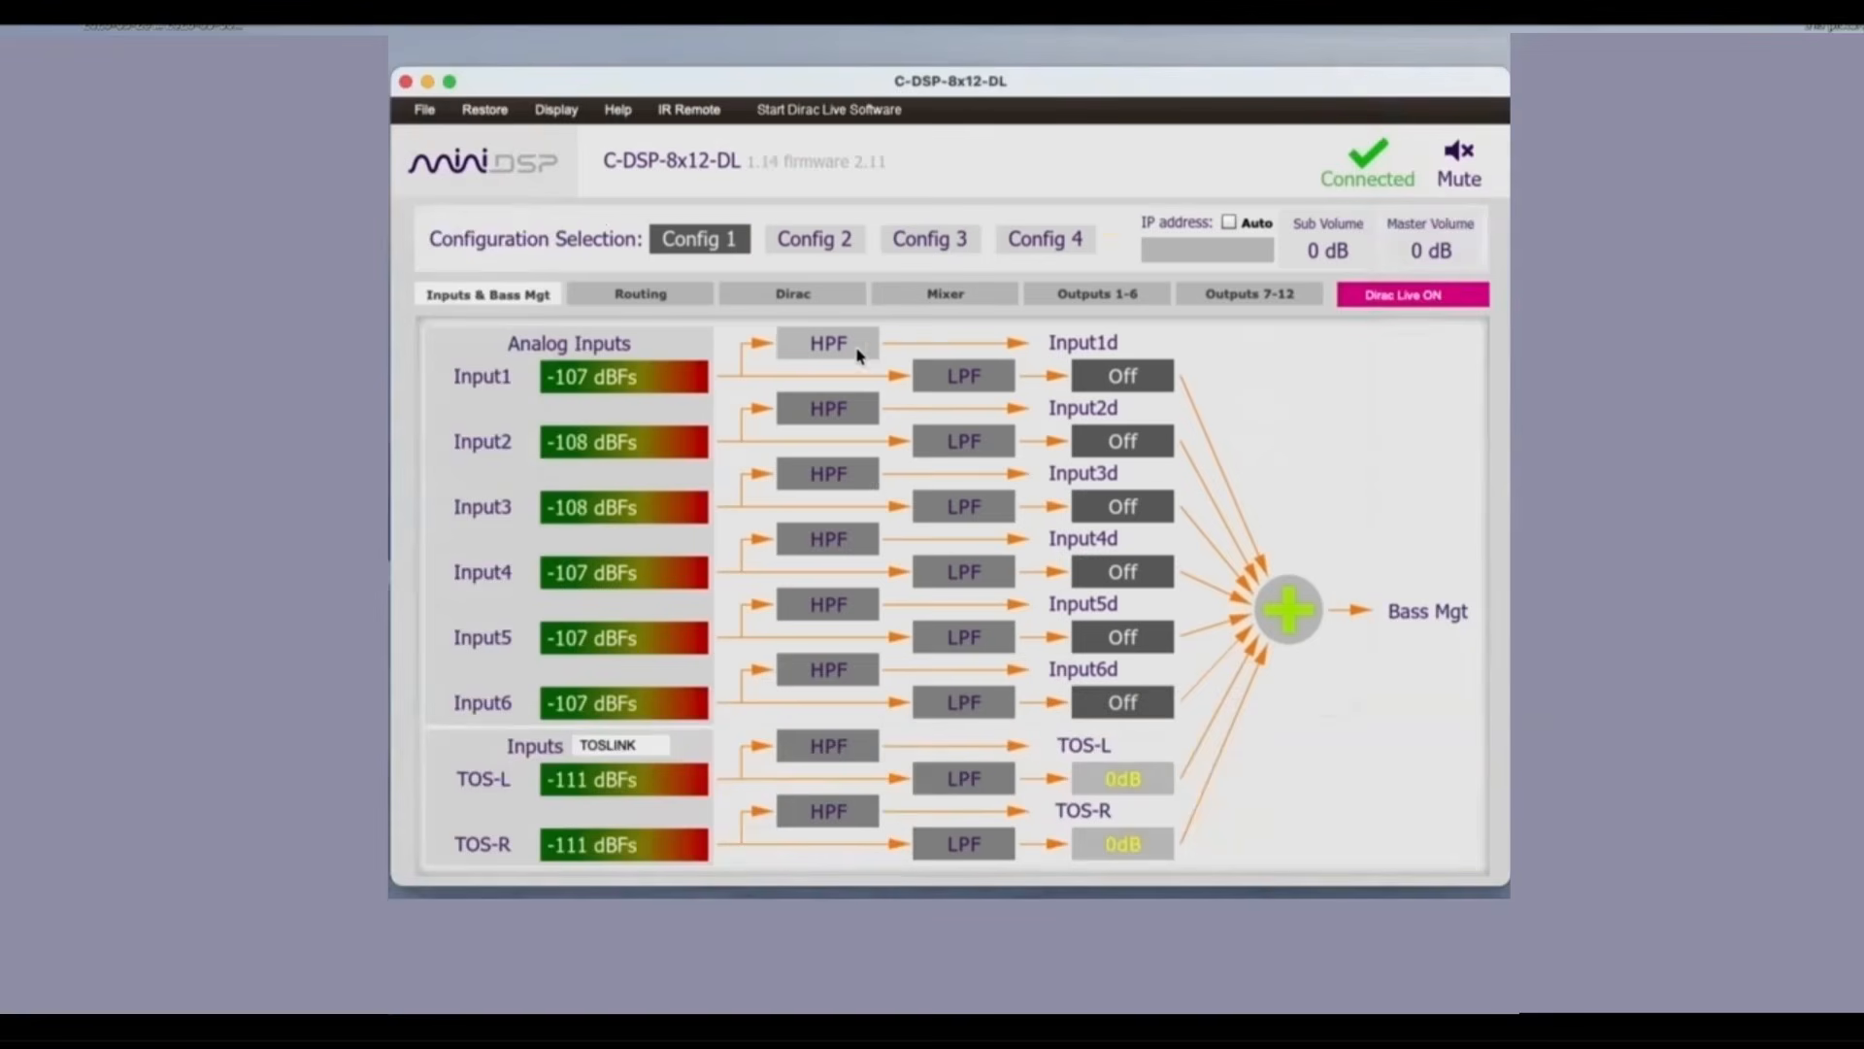
Step: Review the input routing and mixer assignments, and examine the parametric equalizer of the L DASH output
left_click(666, 299)
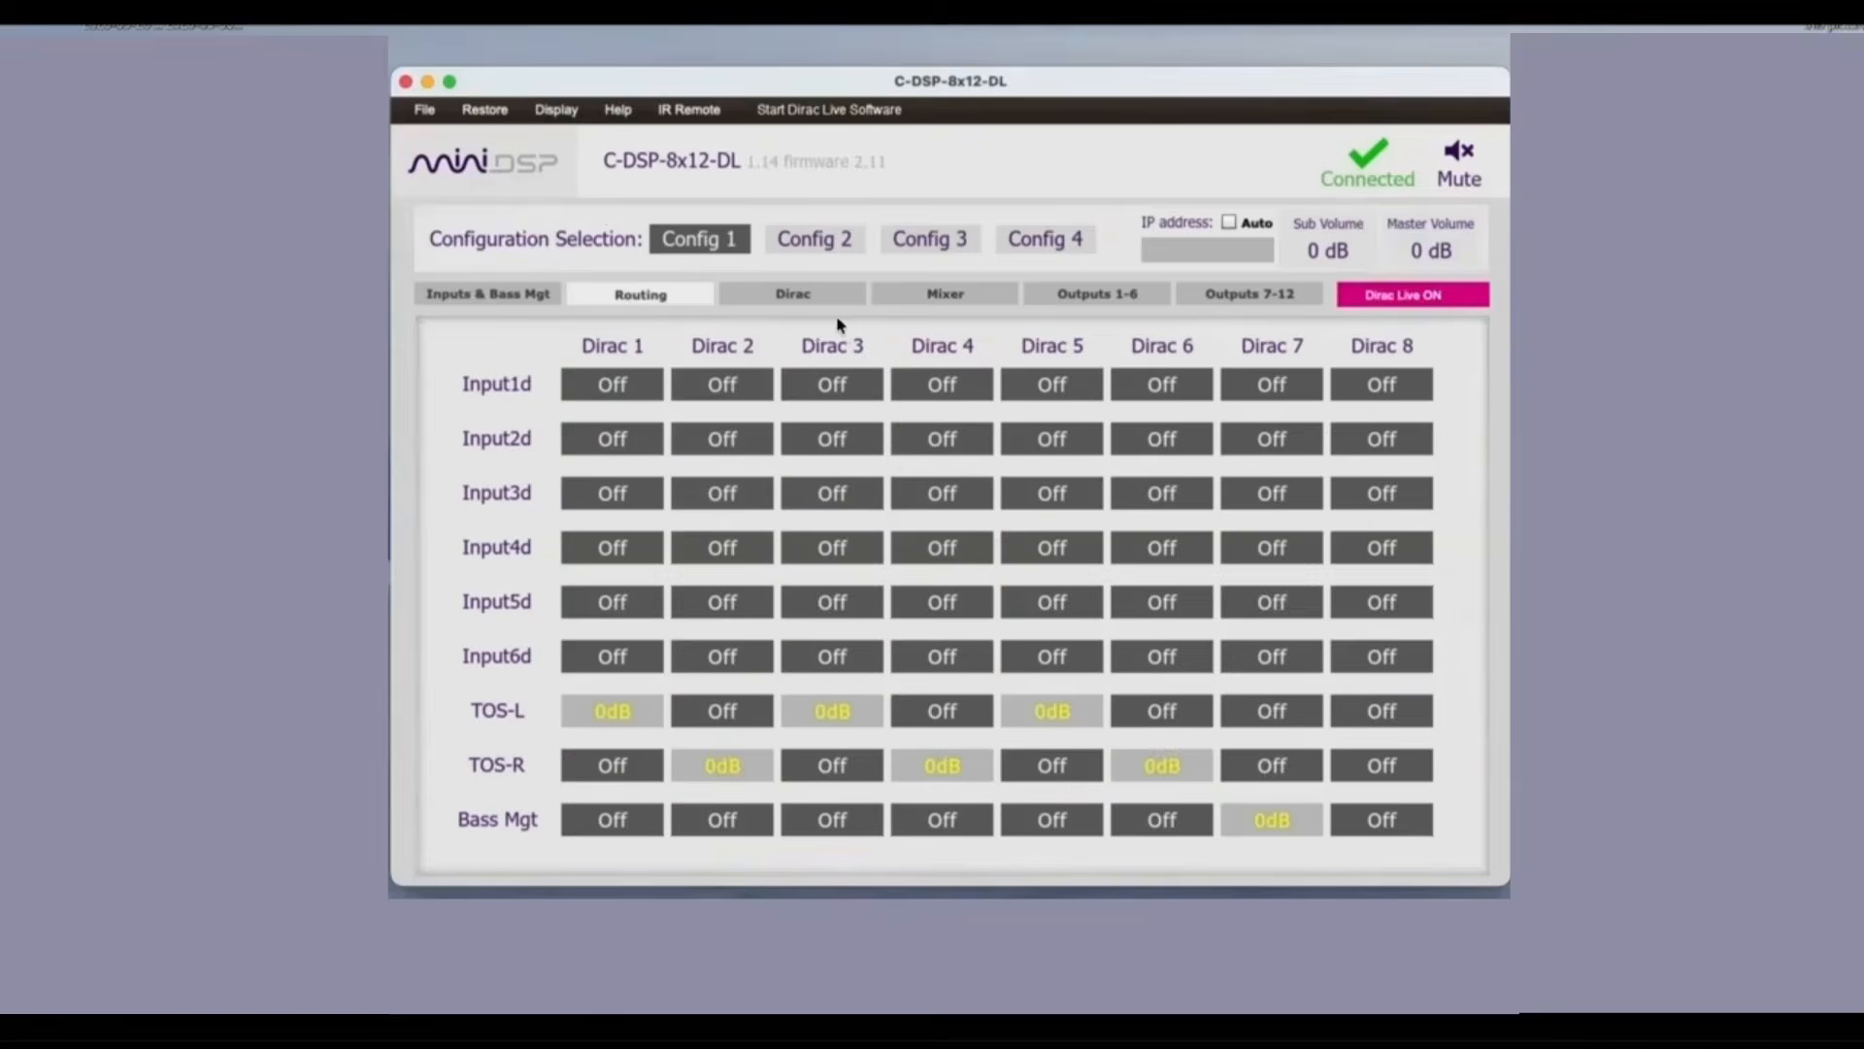
left_click(945, 296)
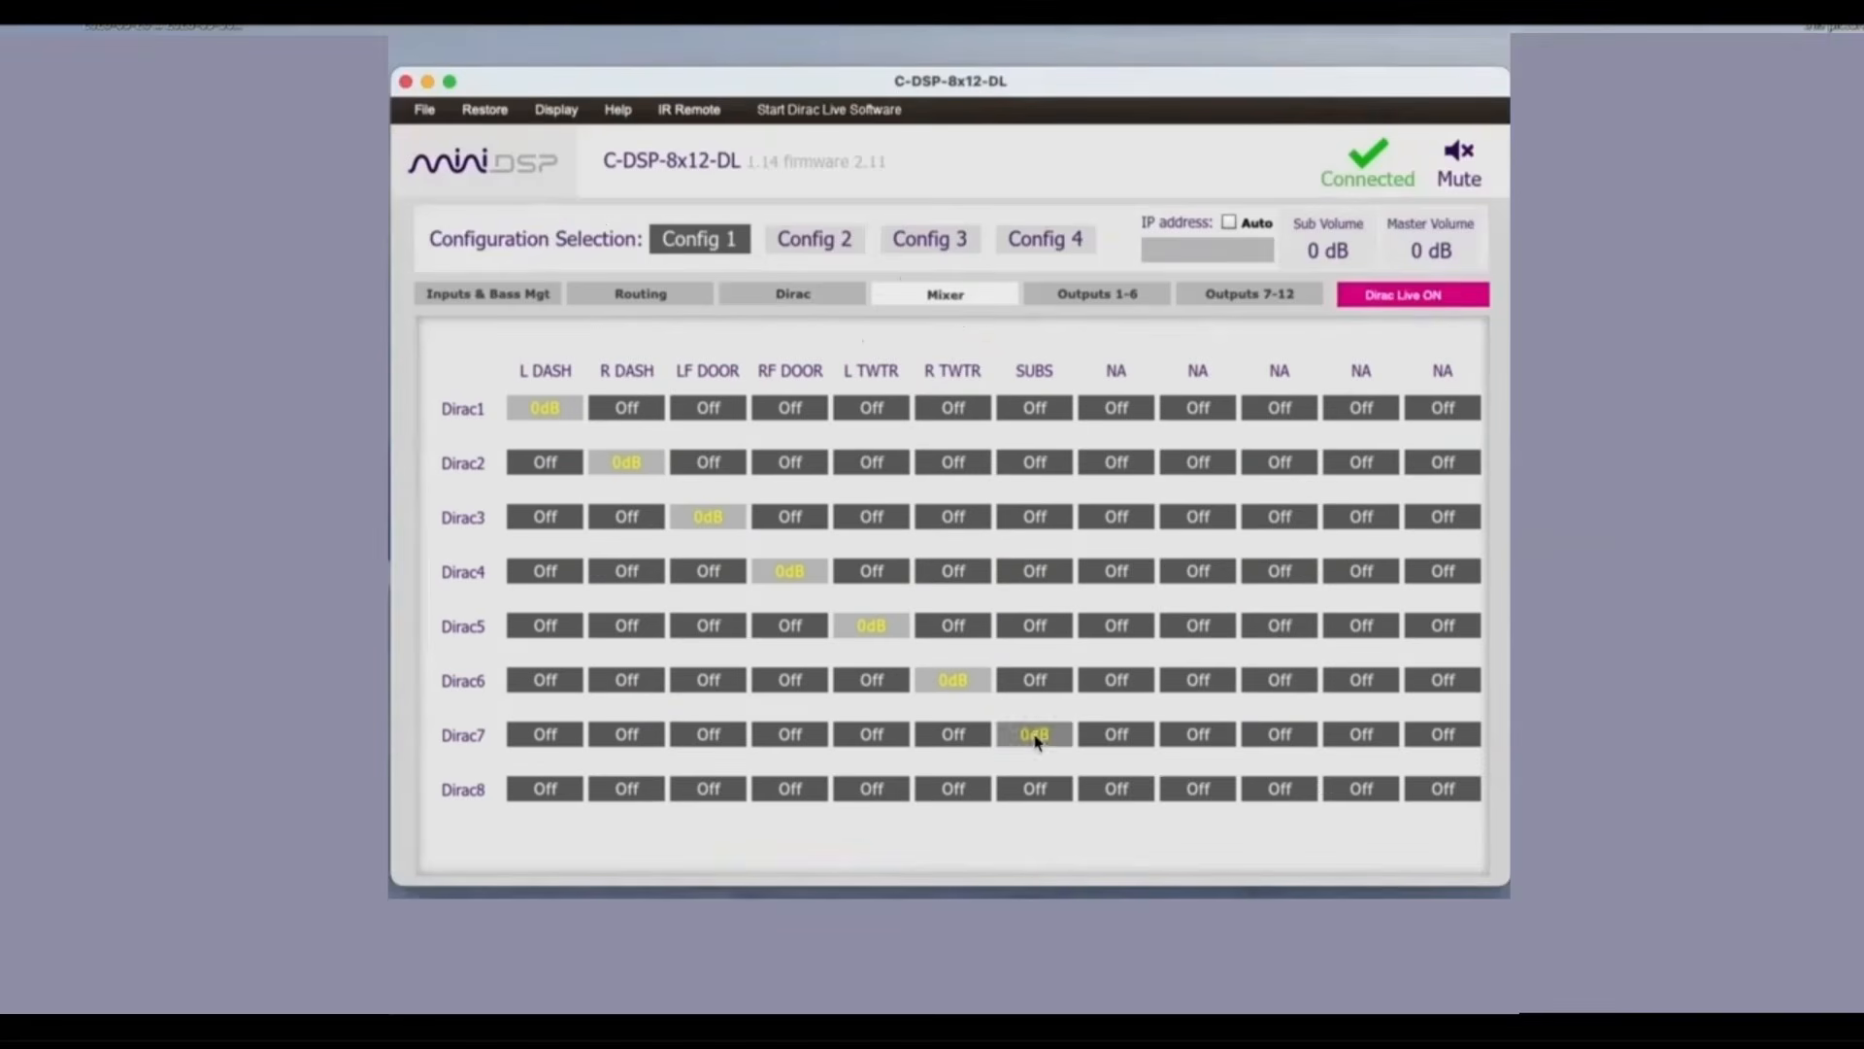
left_click(1107, 293)
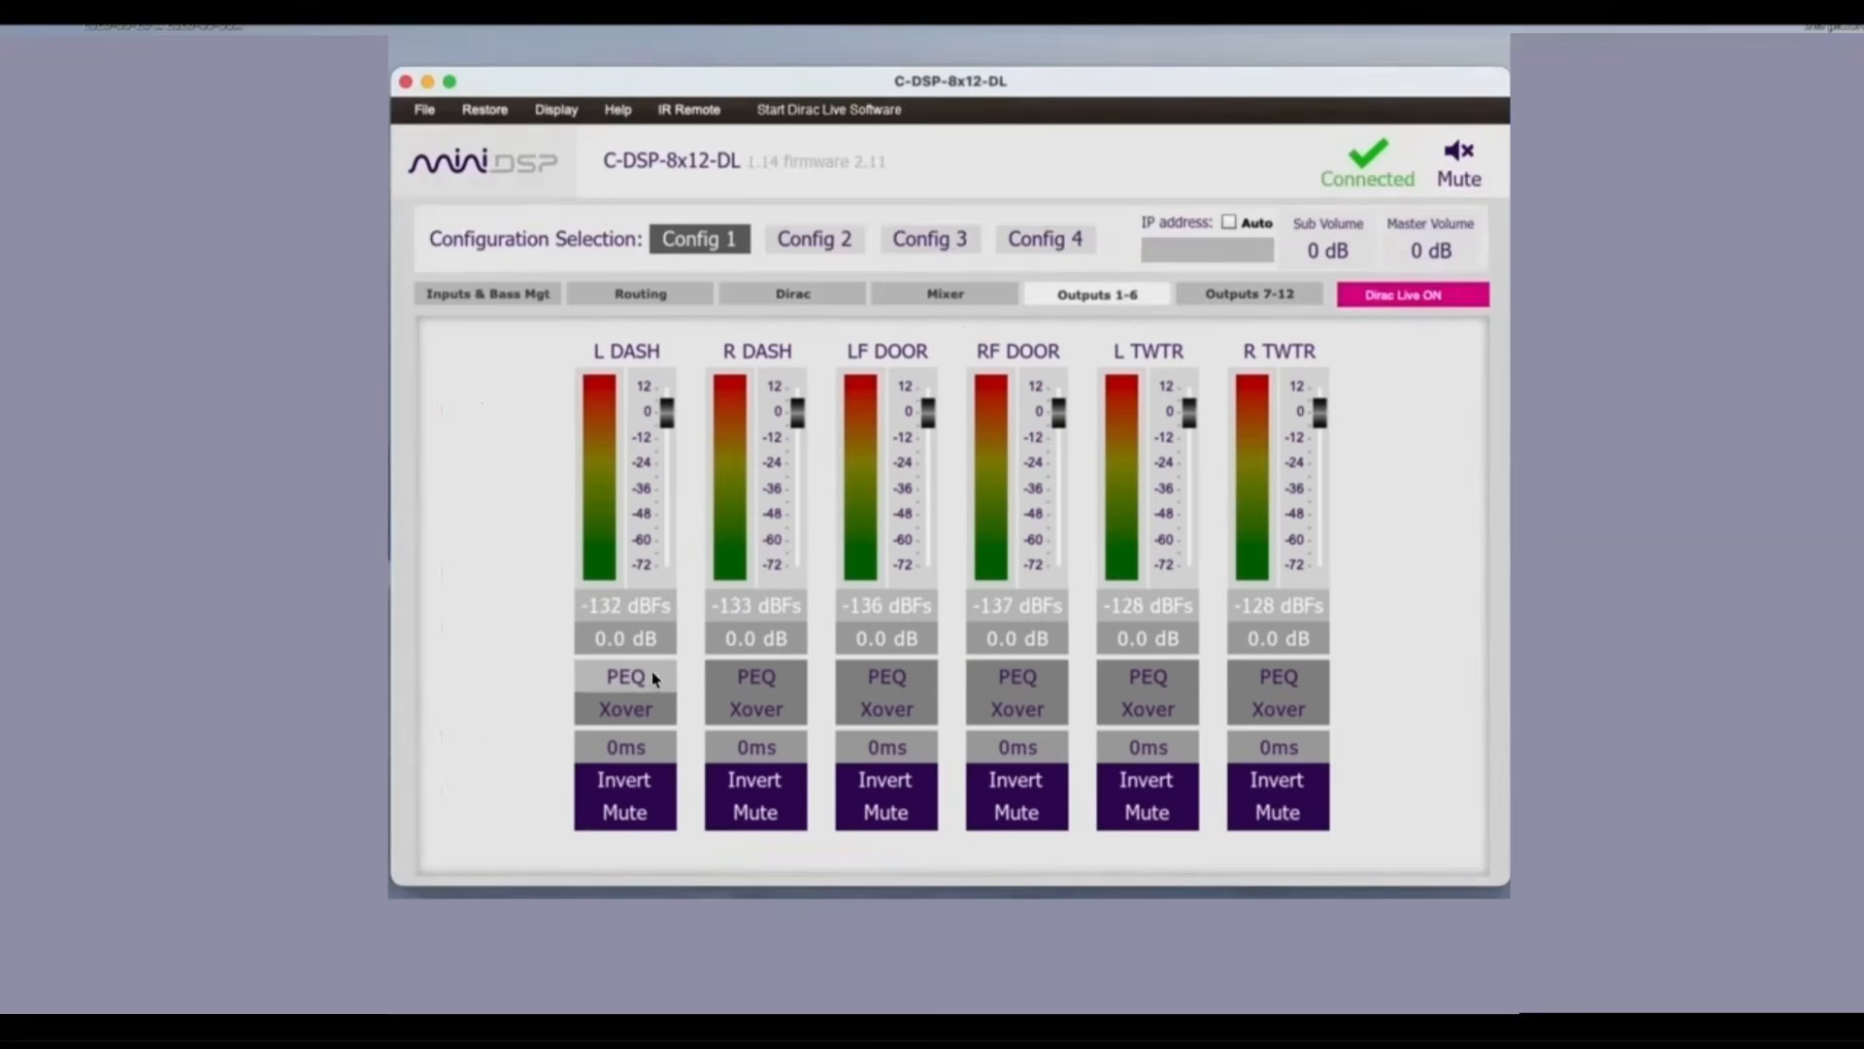
left_click(633, 684)
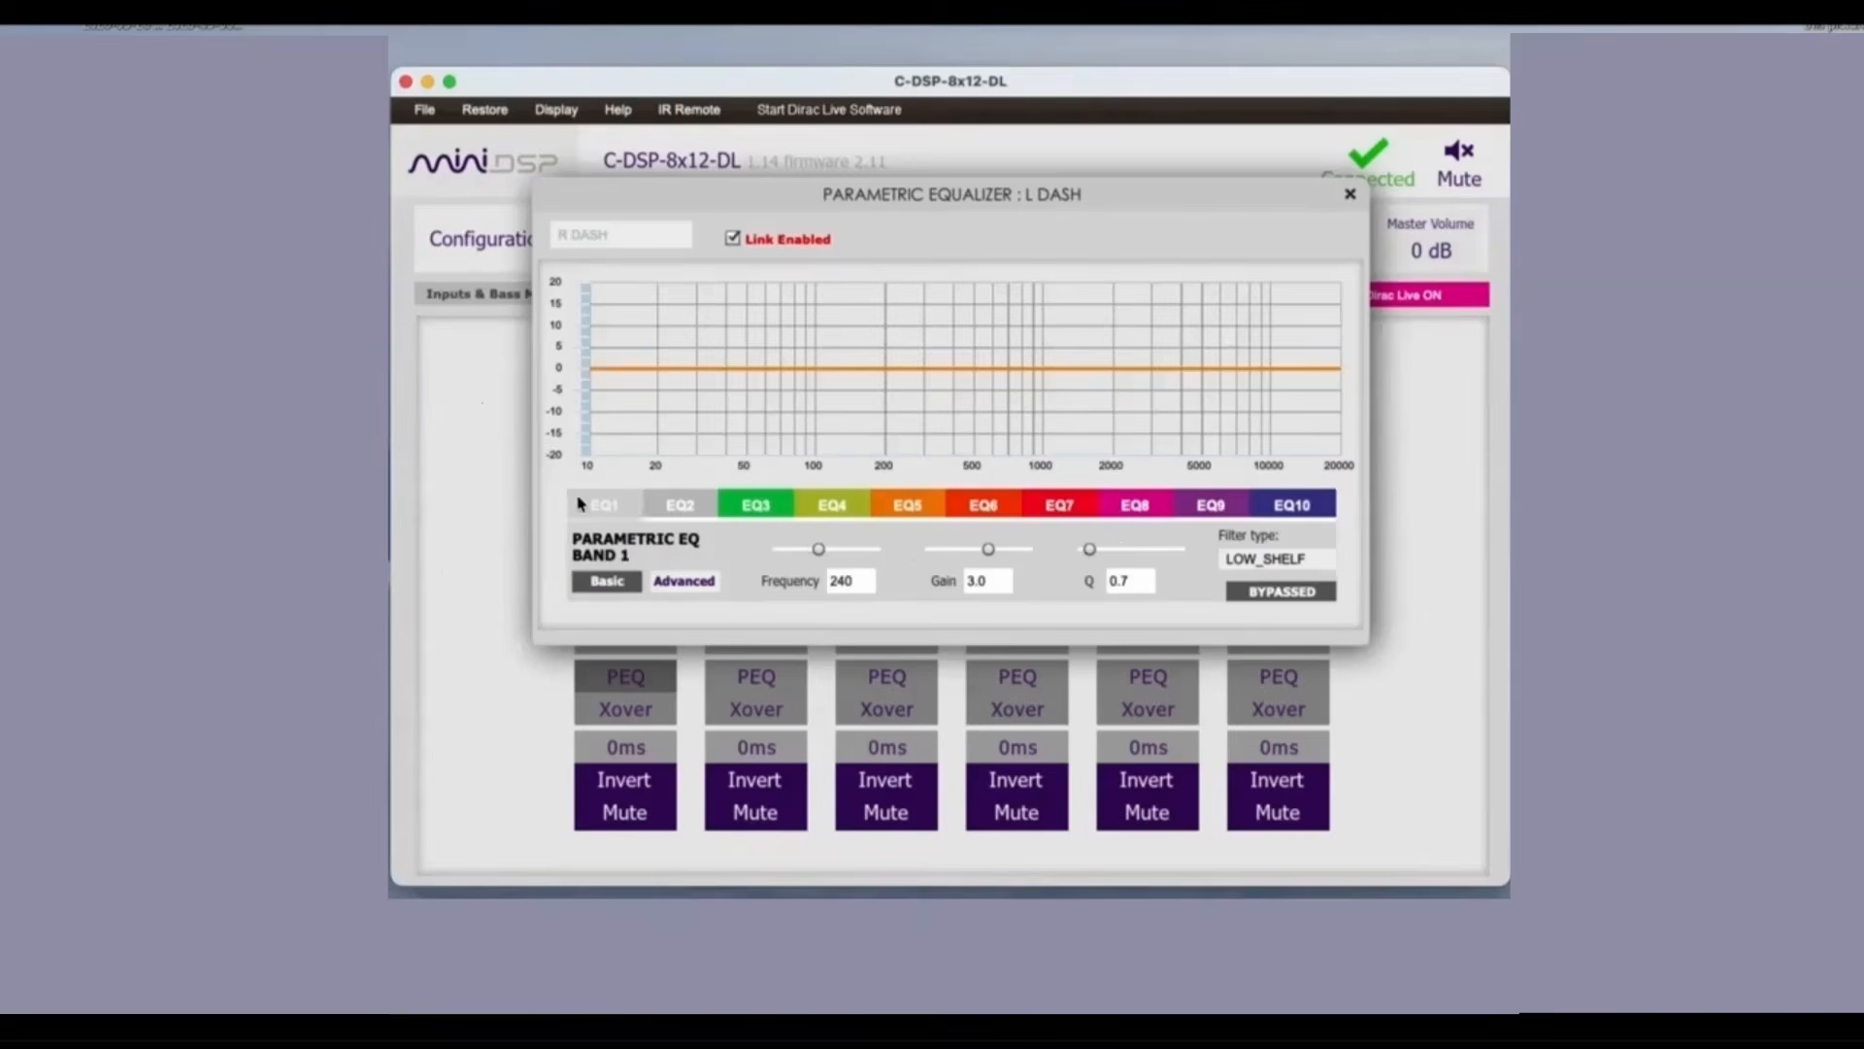
left_click(1350, 195)
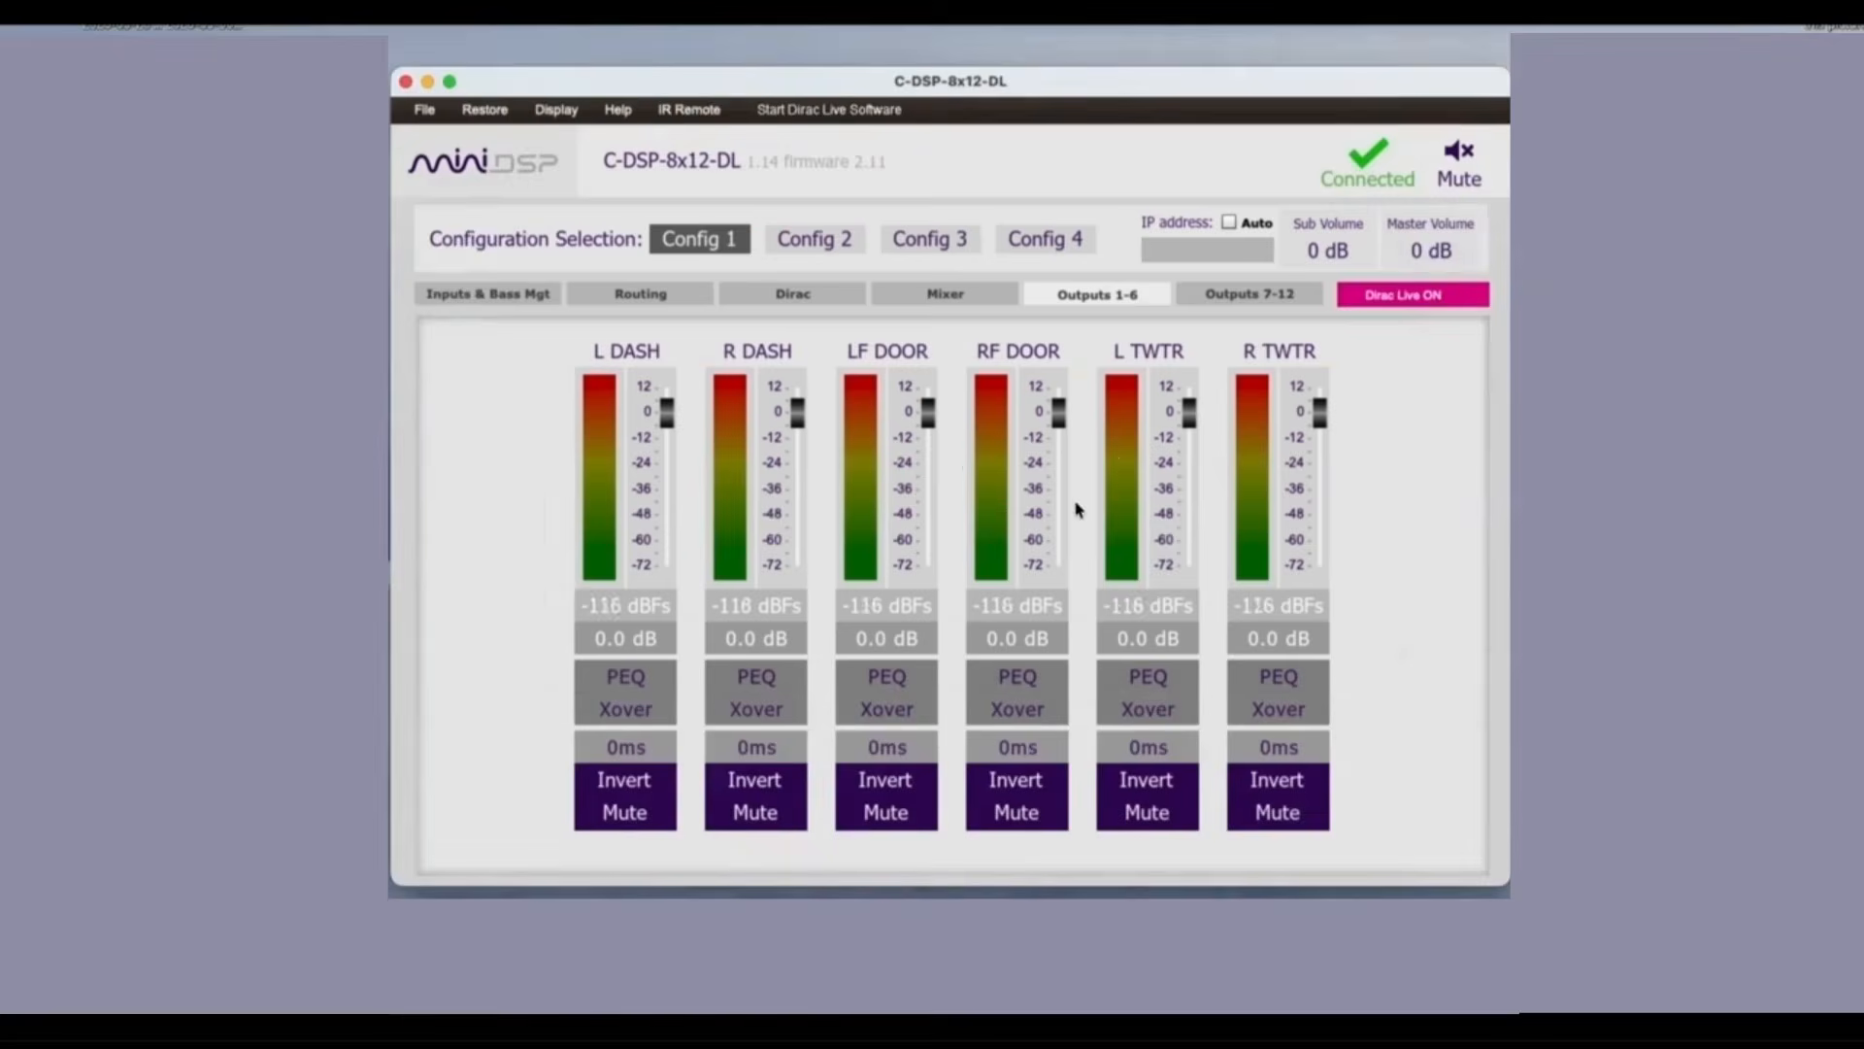
Step: Examine the crossover settings of the L DASH, R DASH and LF DOOR outputs
left_click(602, 715)
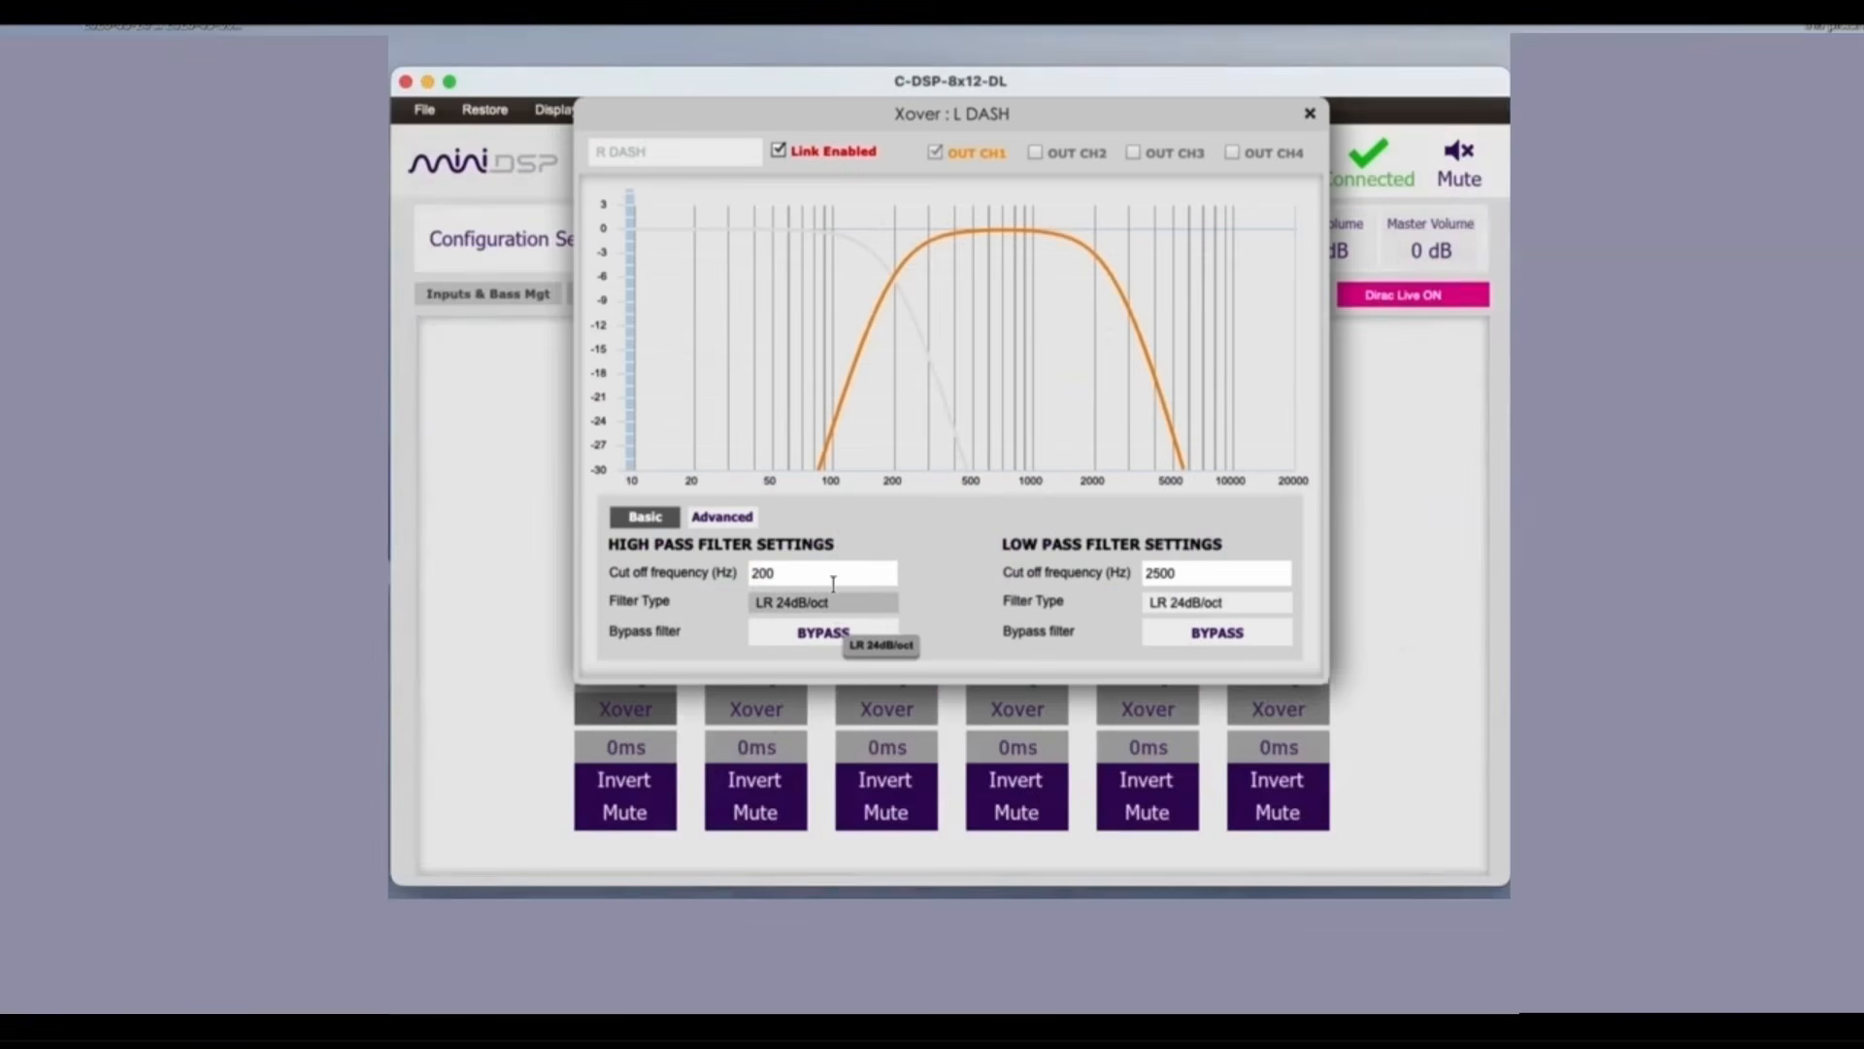
left_click(767, 716)
left_click(910, 720)
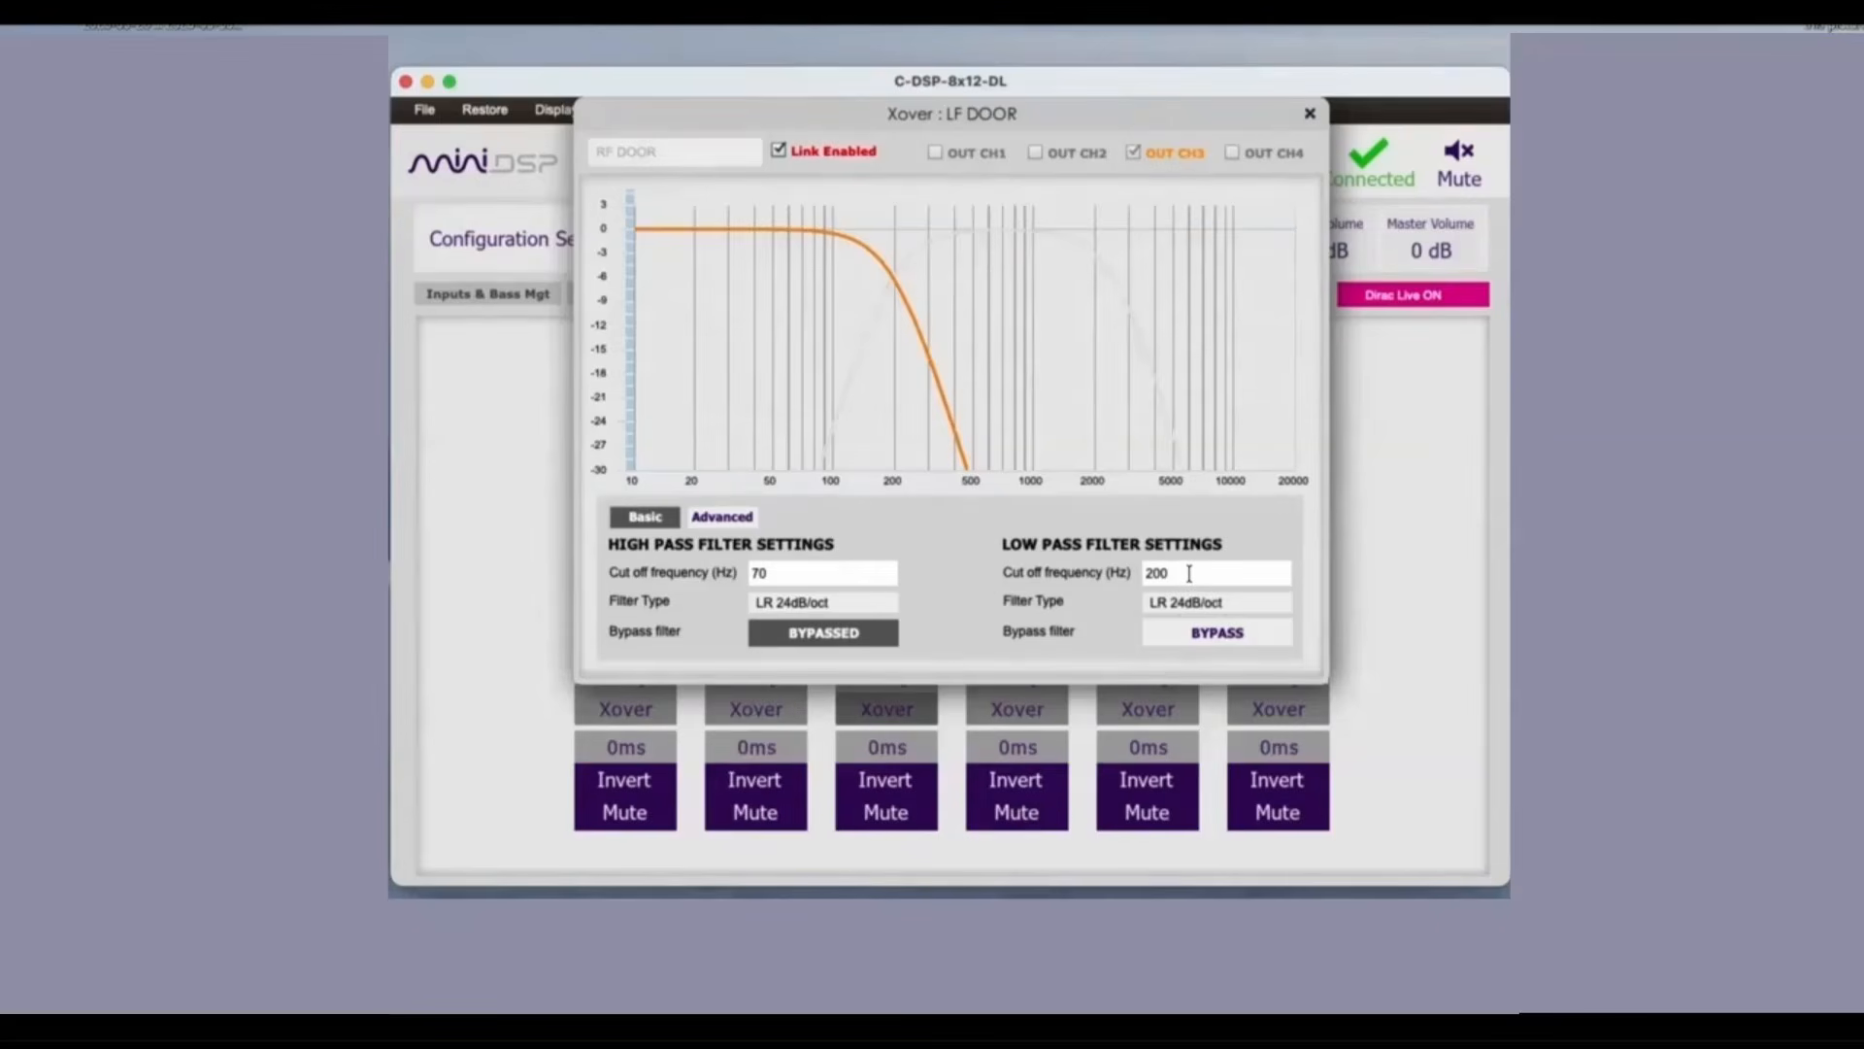
Step: Examine the crossover settings of the RF DOOR, L TWTR and SUBS outputs
left_click(1016, 711)
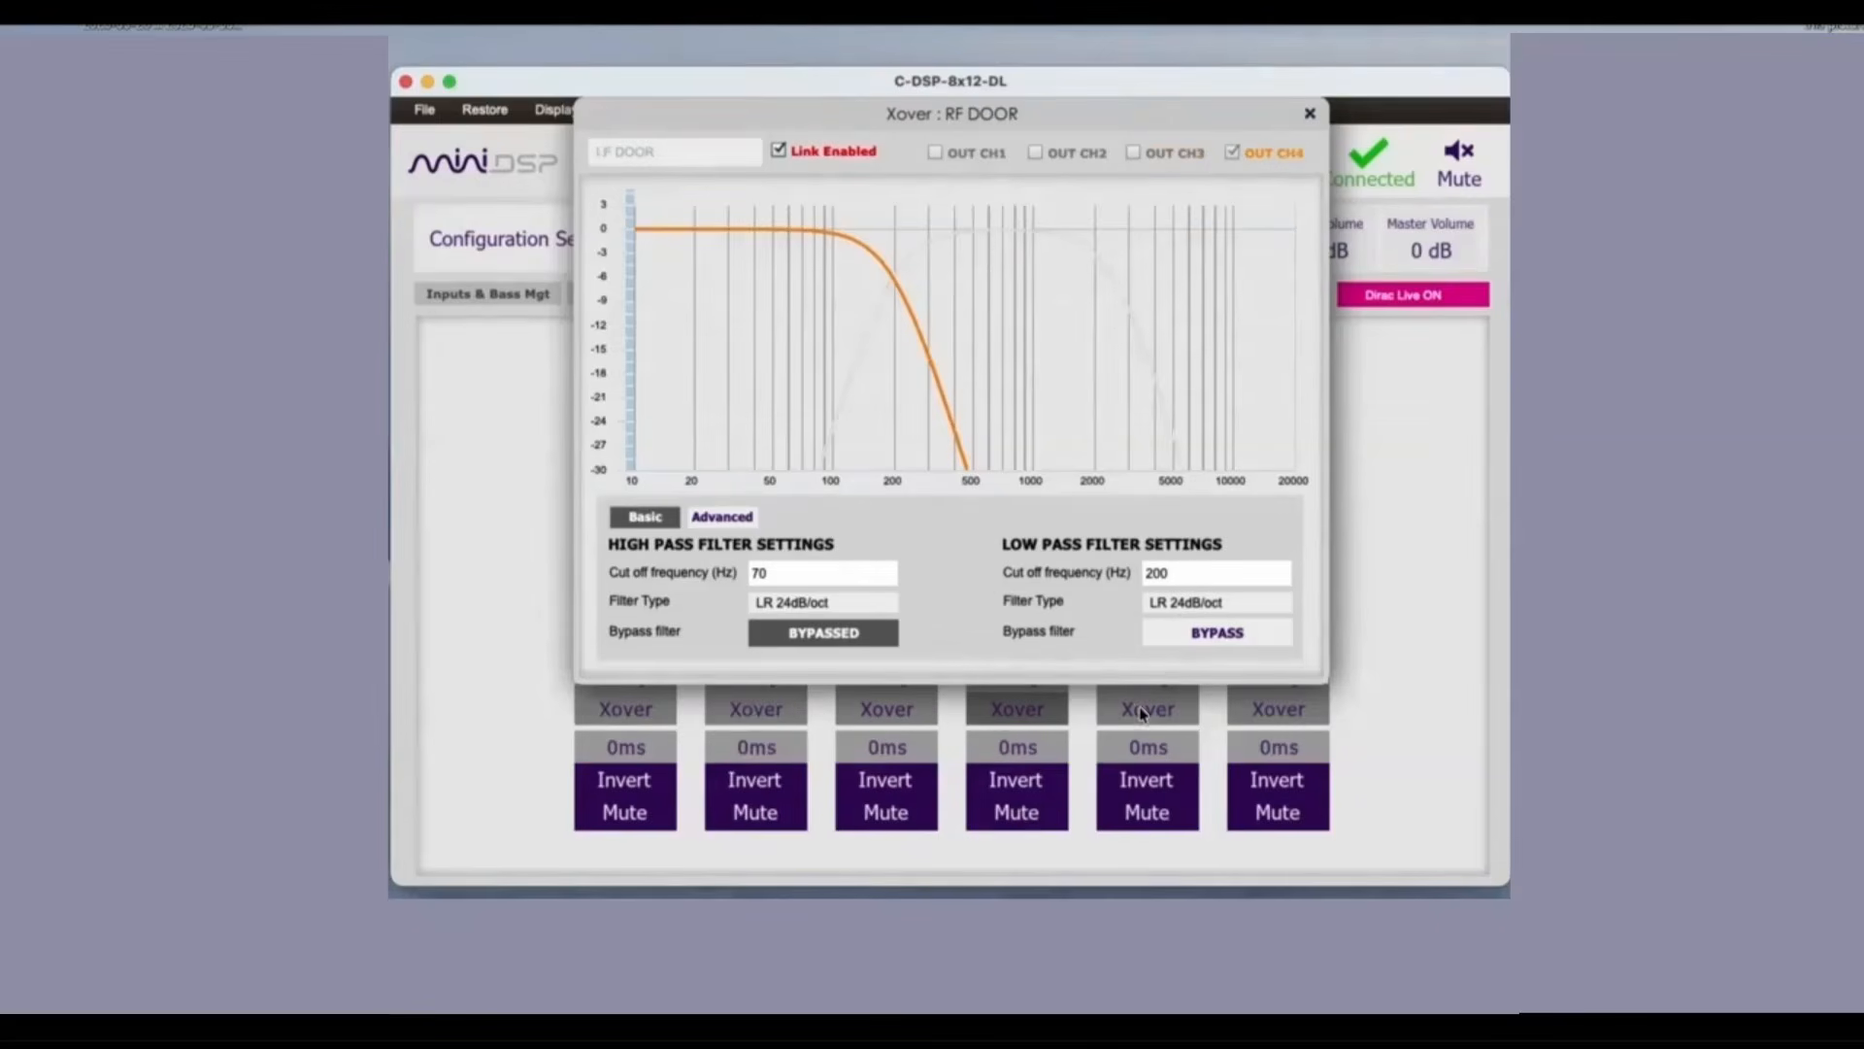
left_click(1144, 711)
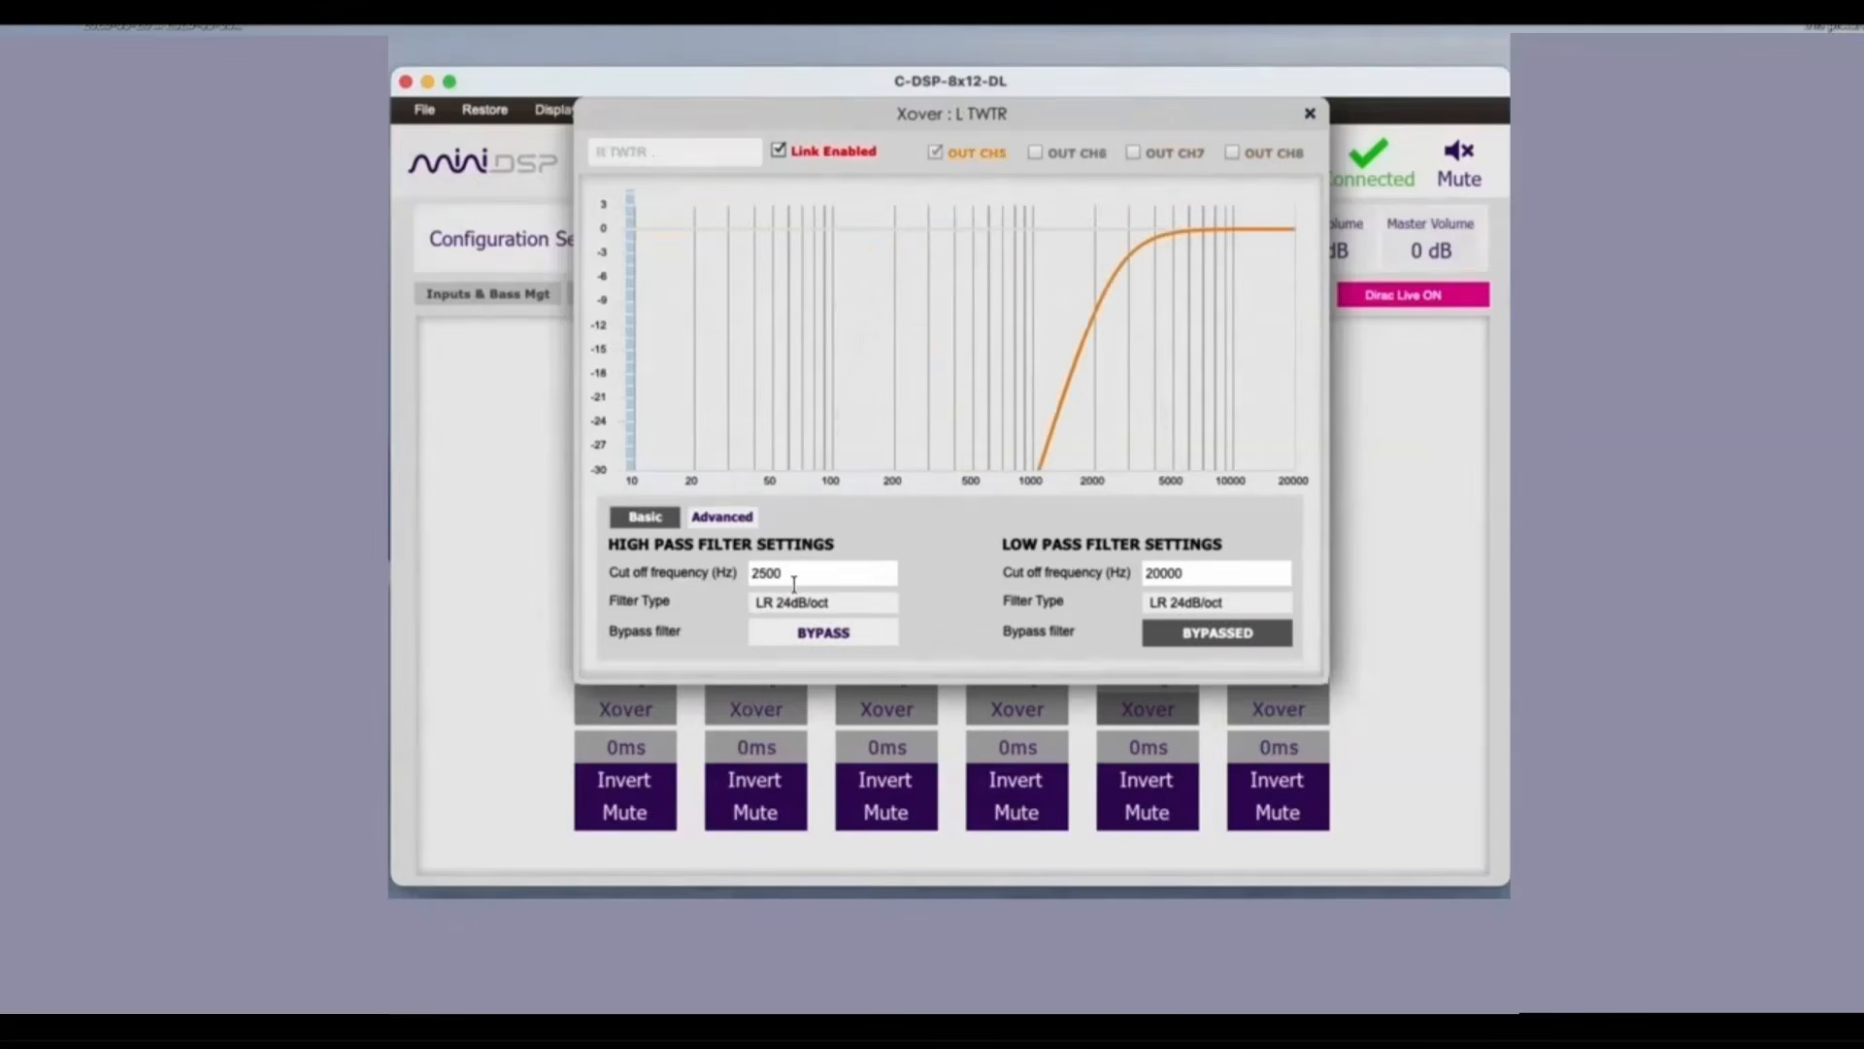
left_click(1310, 114)
left_click(1212, 295)
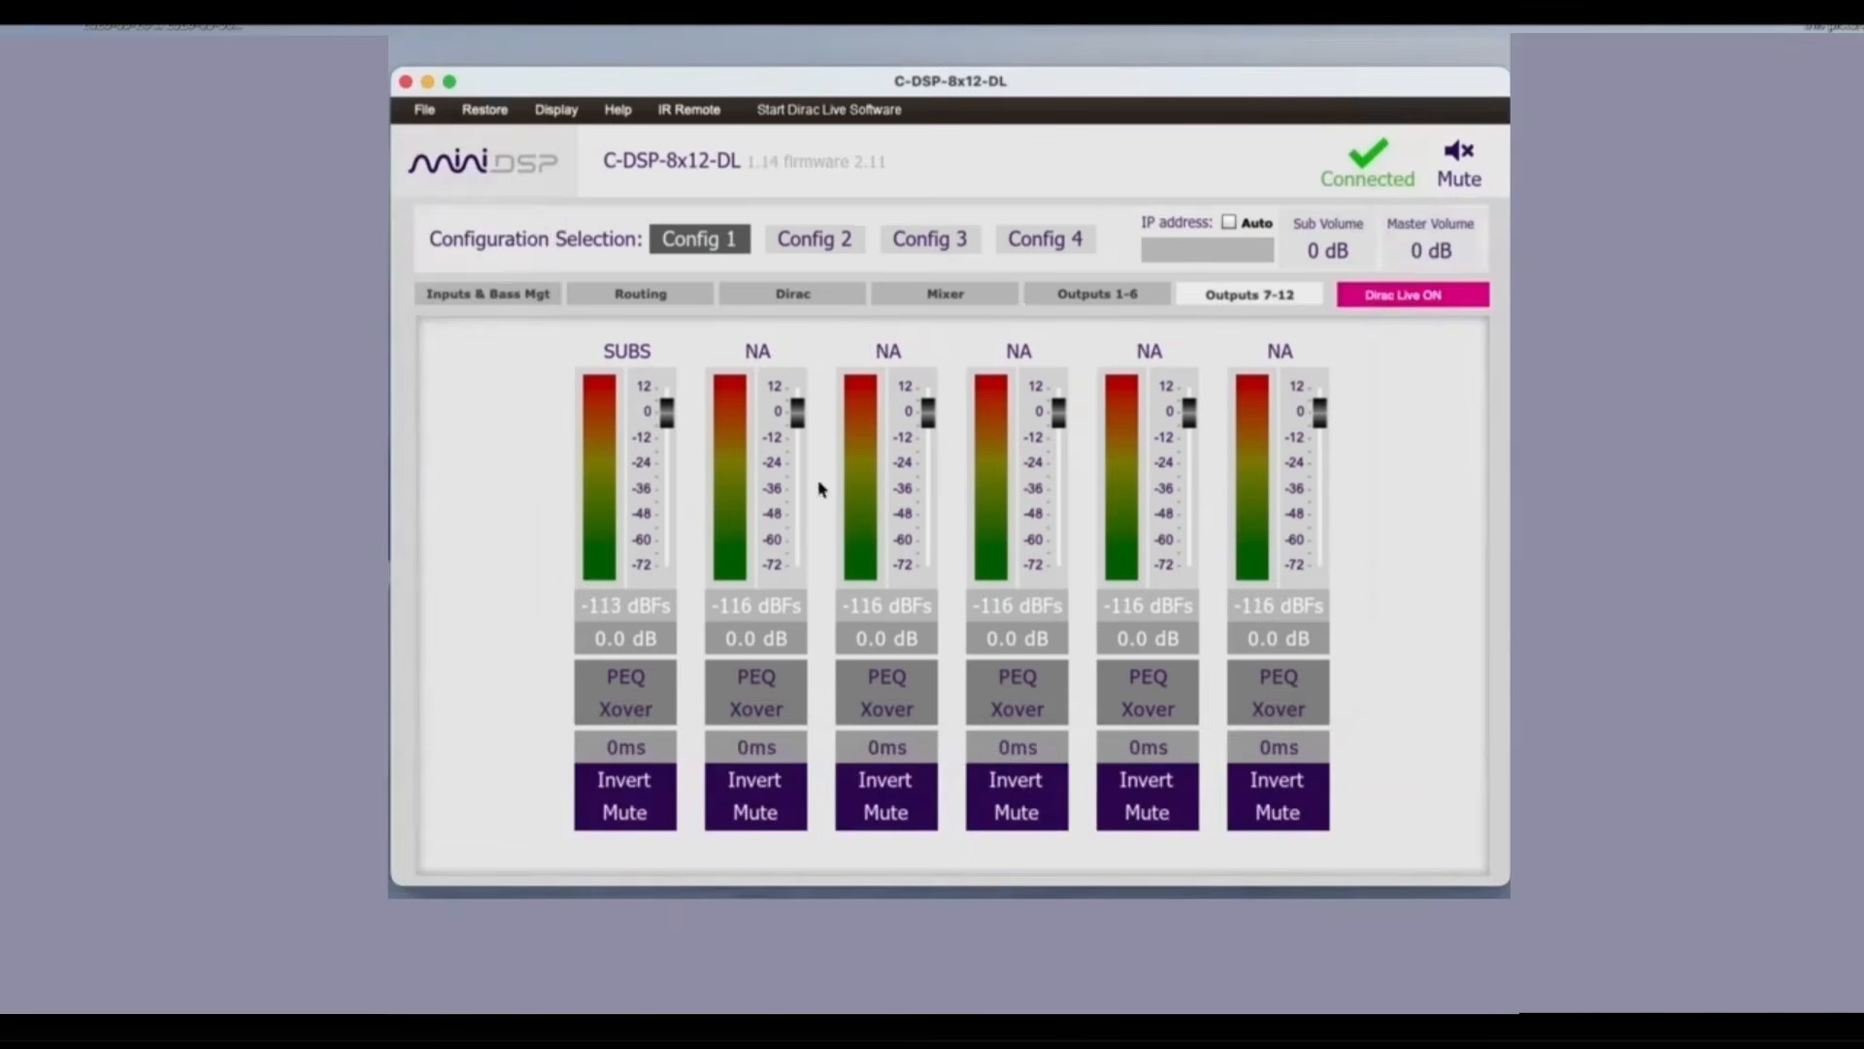
left_click(622, 714)
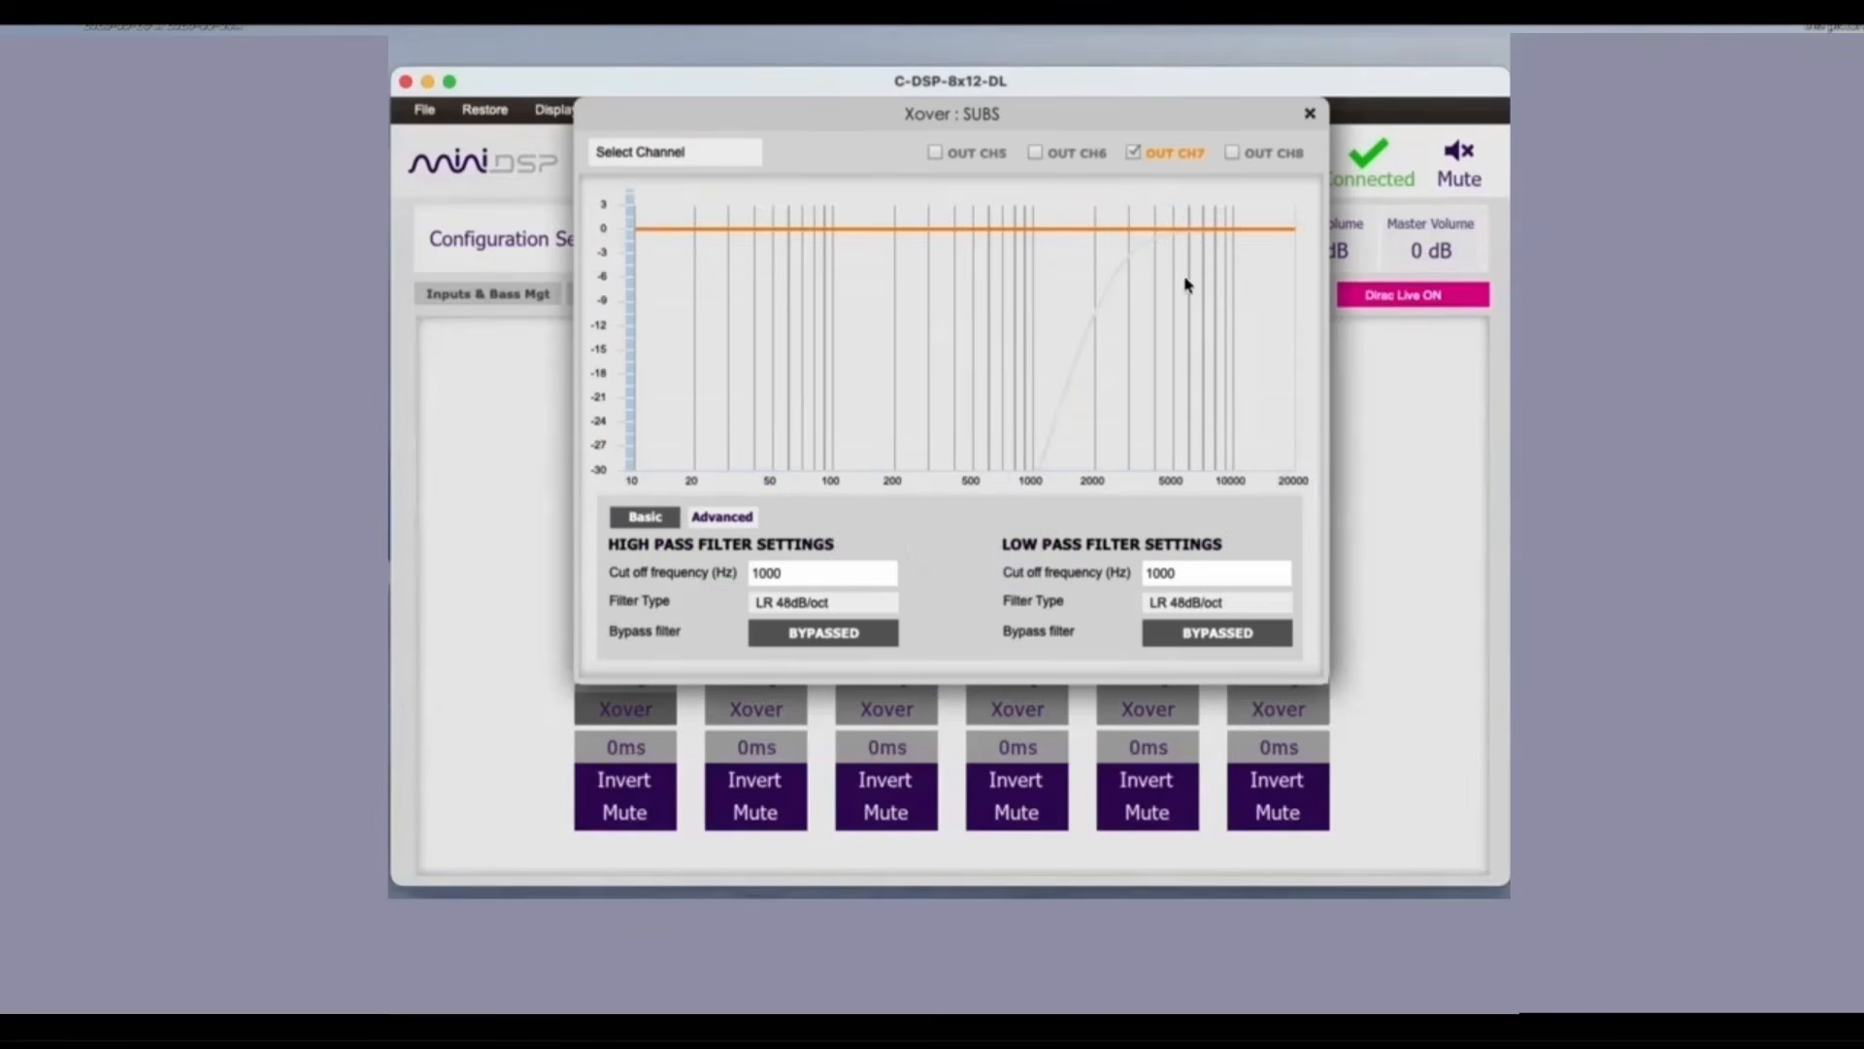
left_click(1309, 113)
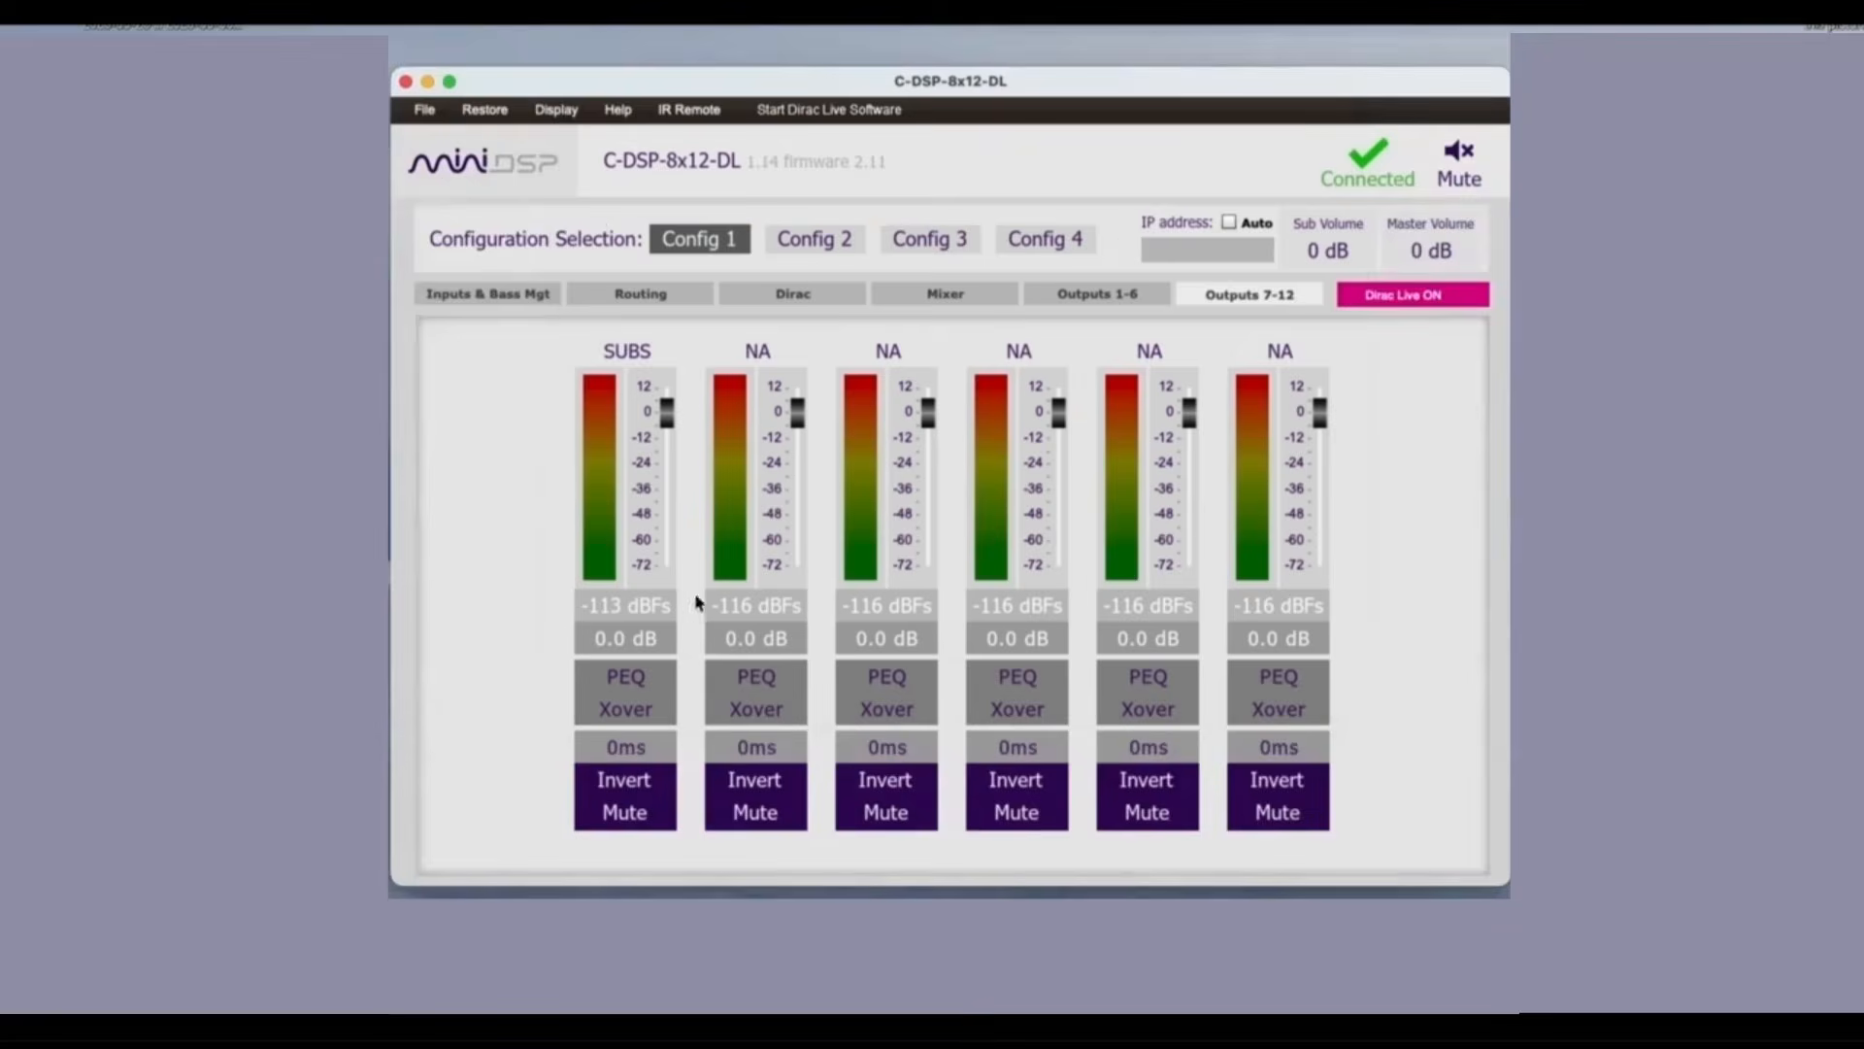
Step: Recheck the low-pass filter settings of the TOS-L input
left_click(437, 294)
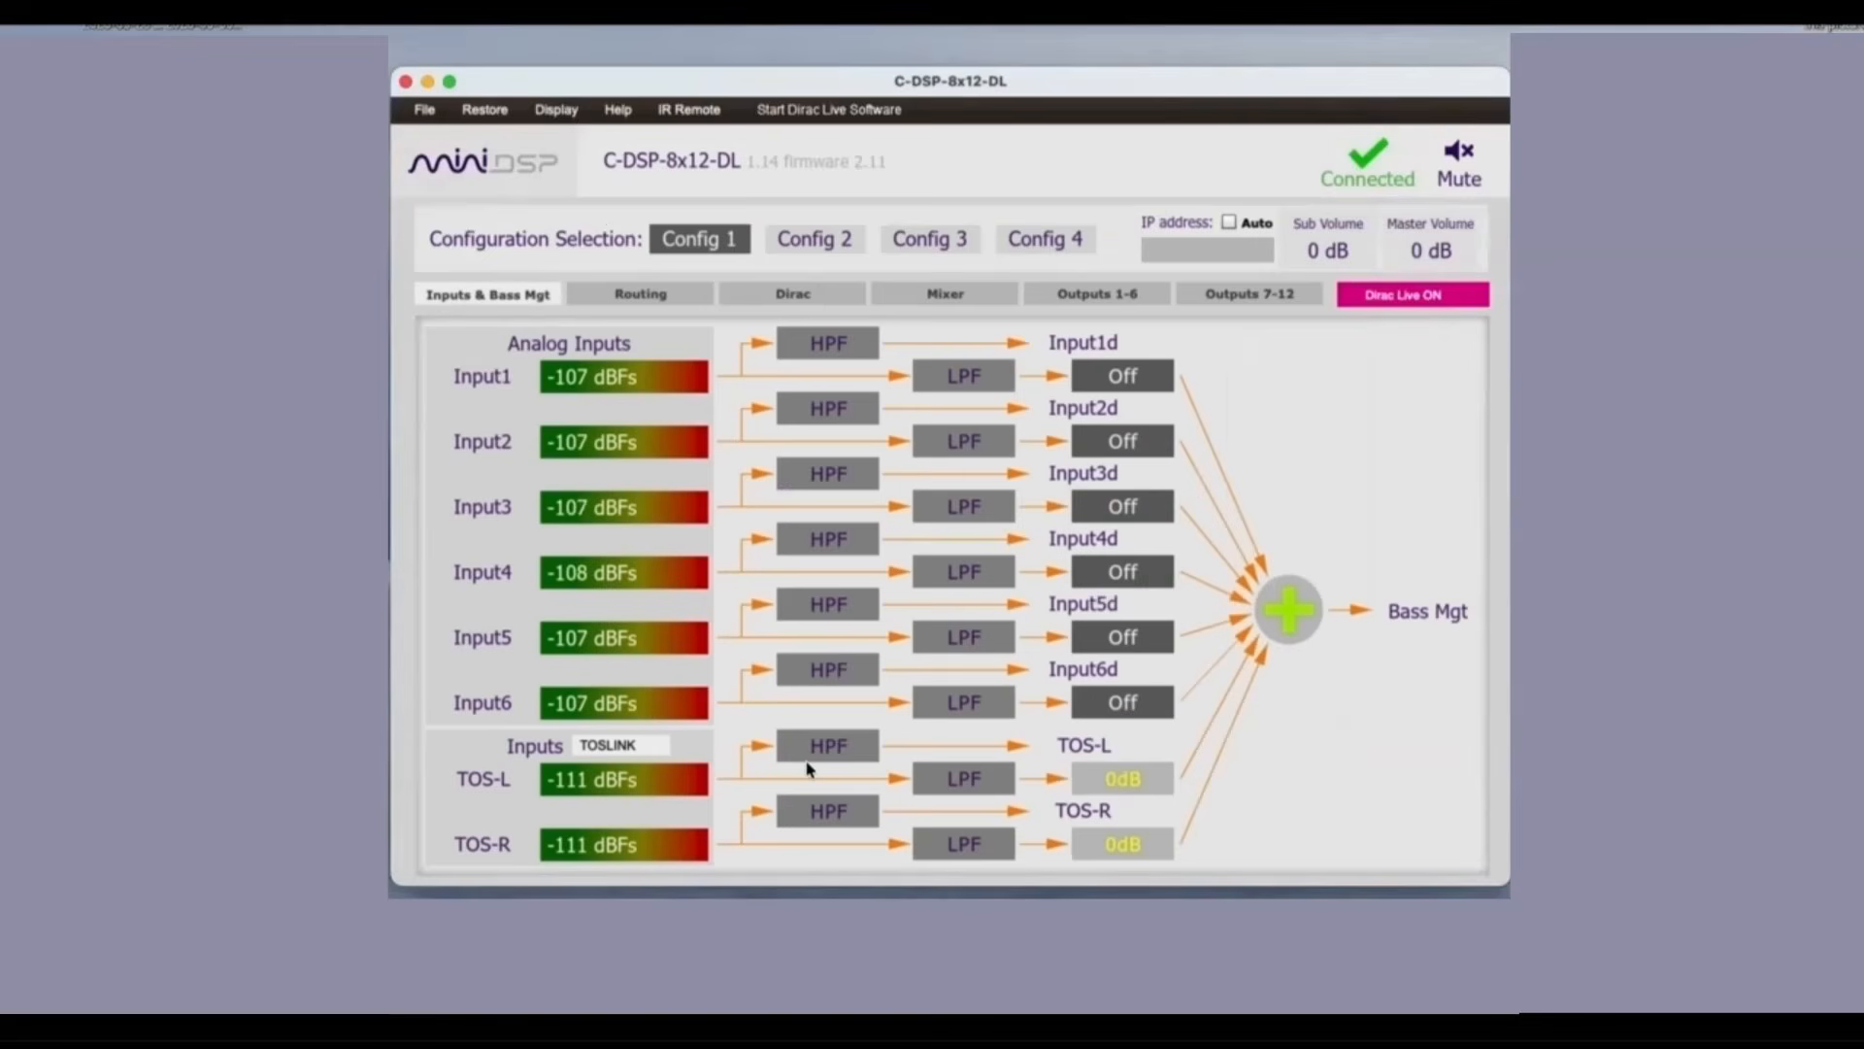
left_click(956, 795)
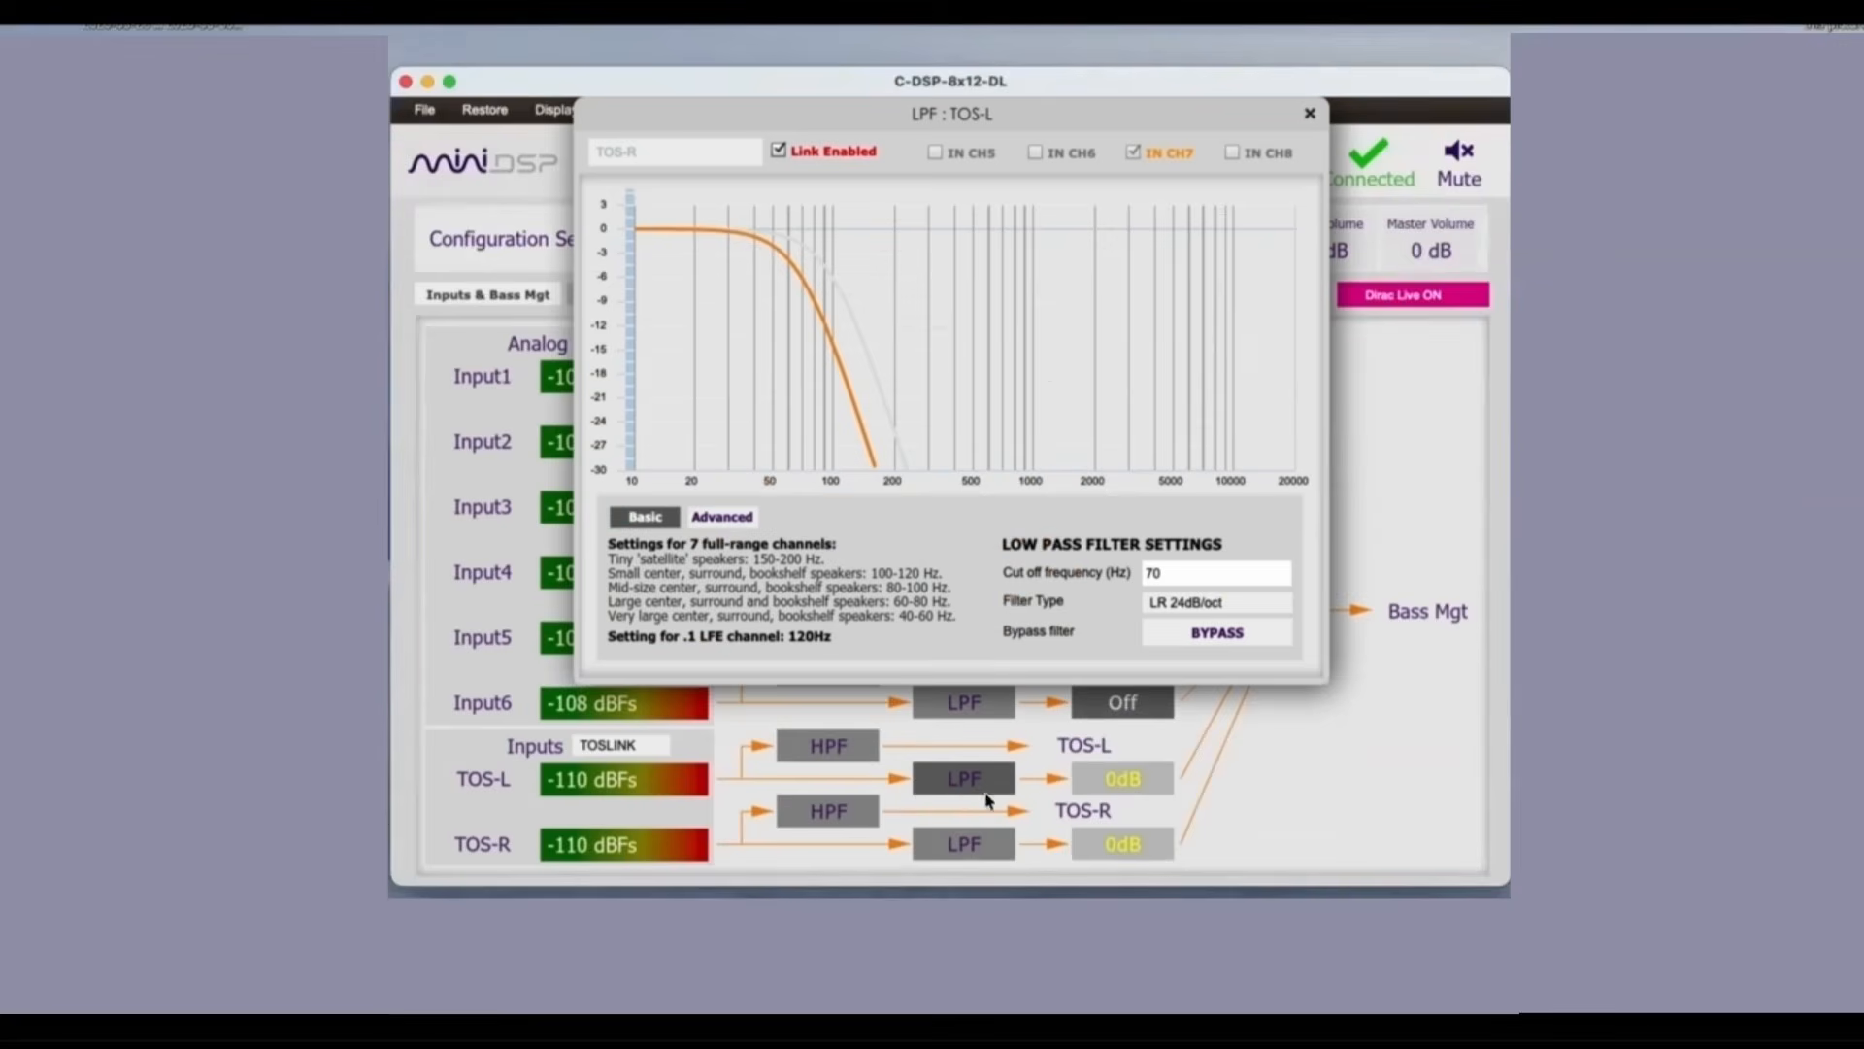
left_click(1305, 117)
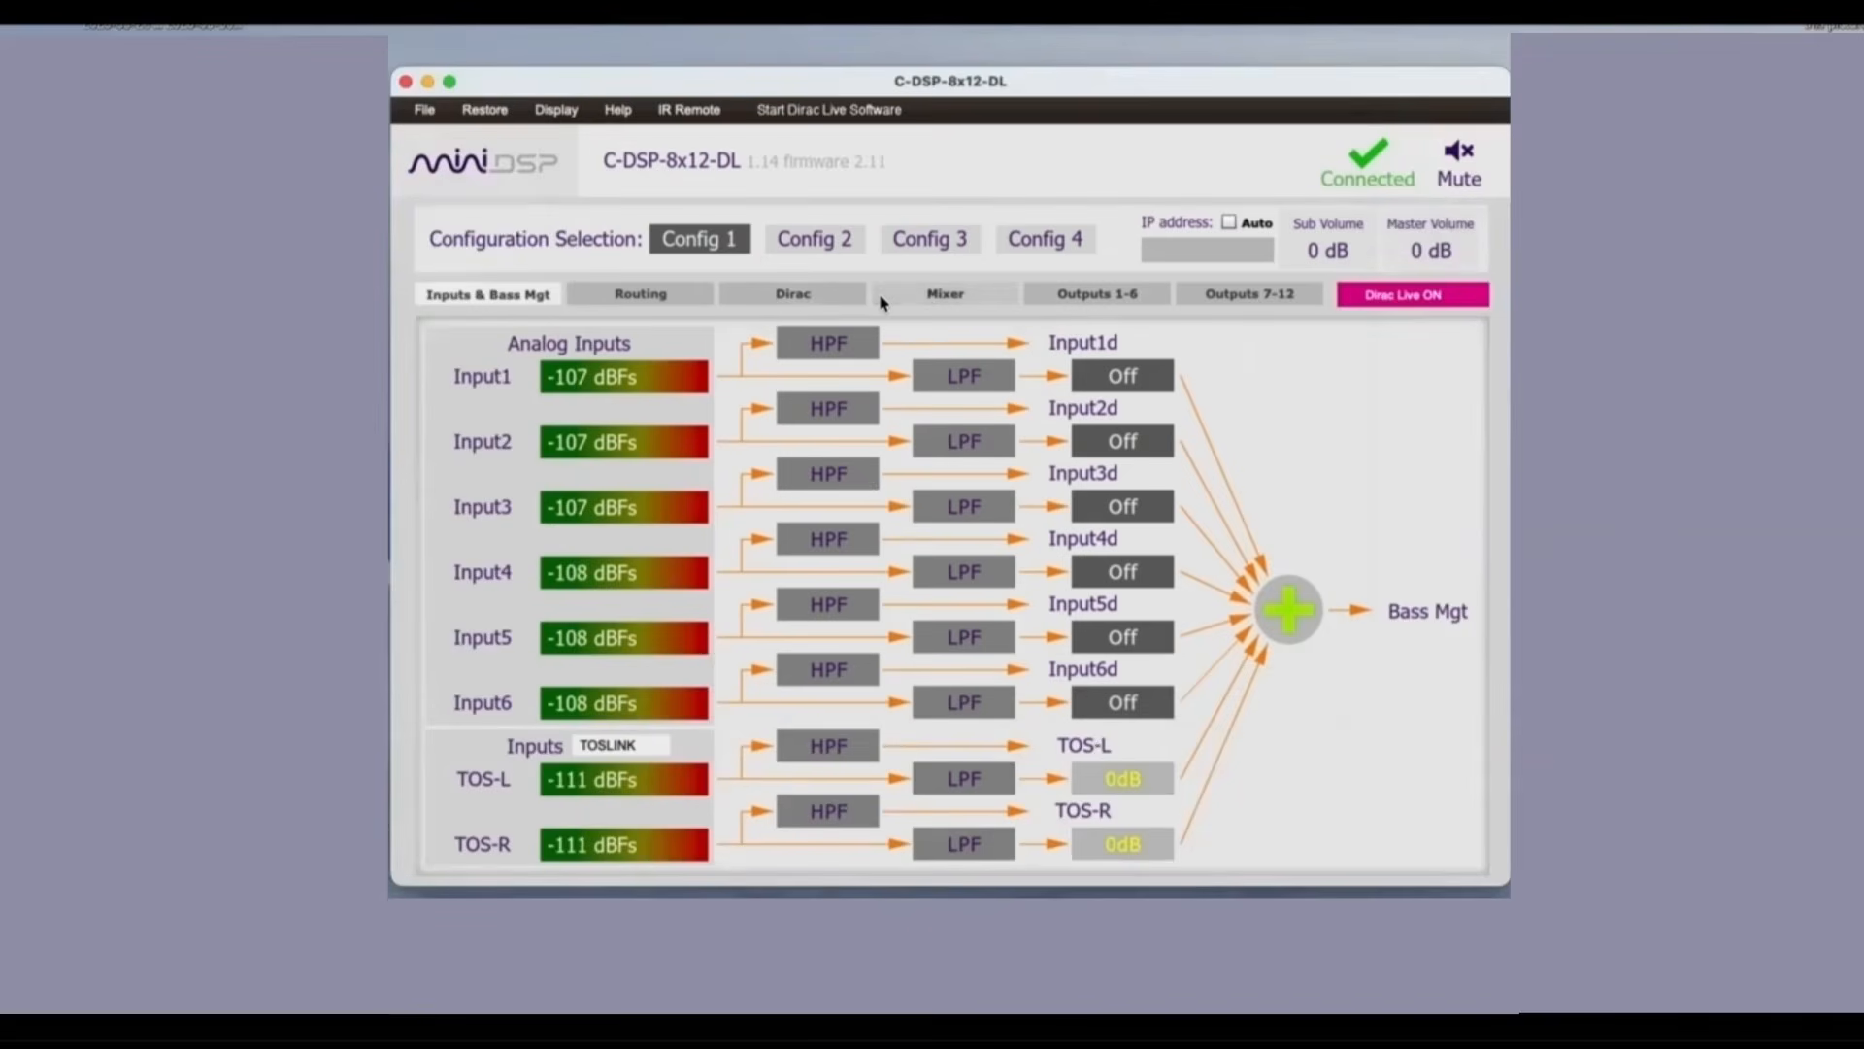
Step: In the mixer, turn off the Dirac2 to Dirac7 routes so that only Dirac1 feeds L DASH
left_click(941, 295)
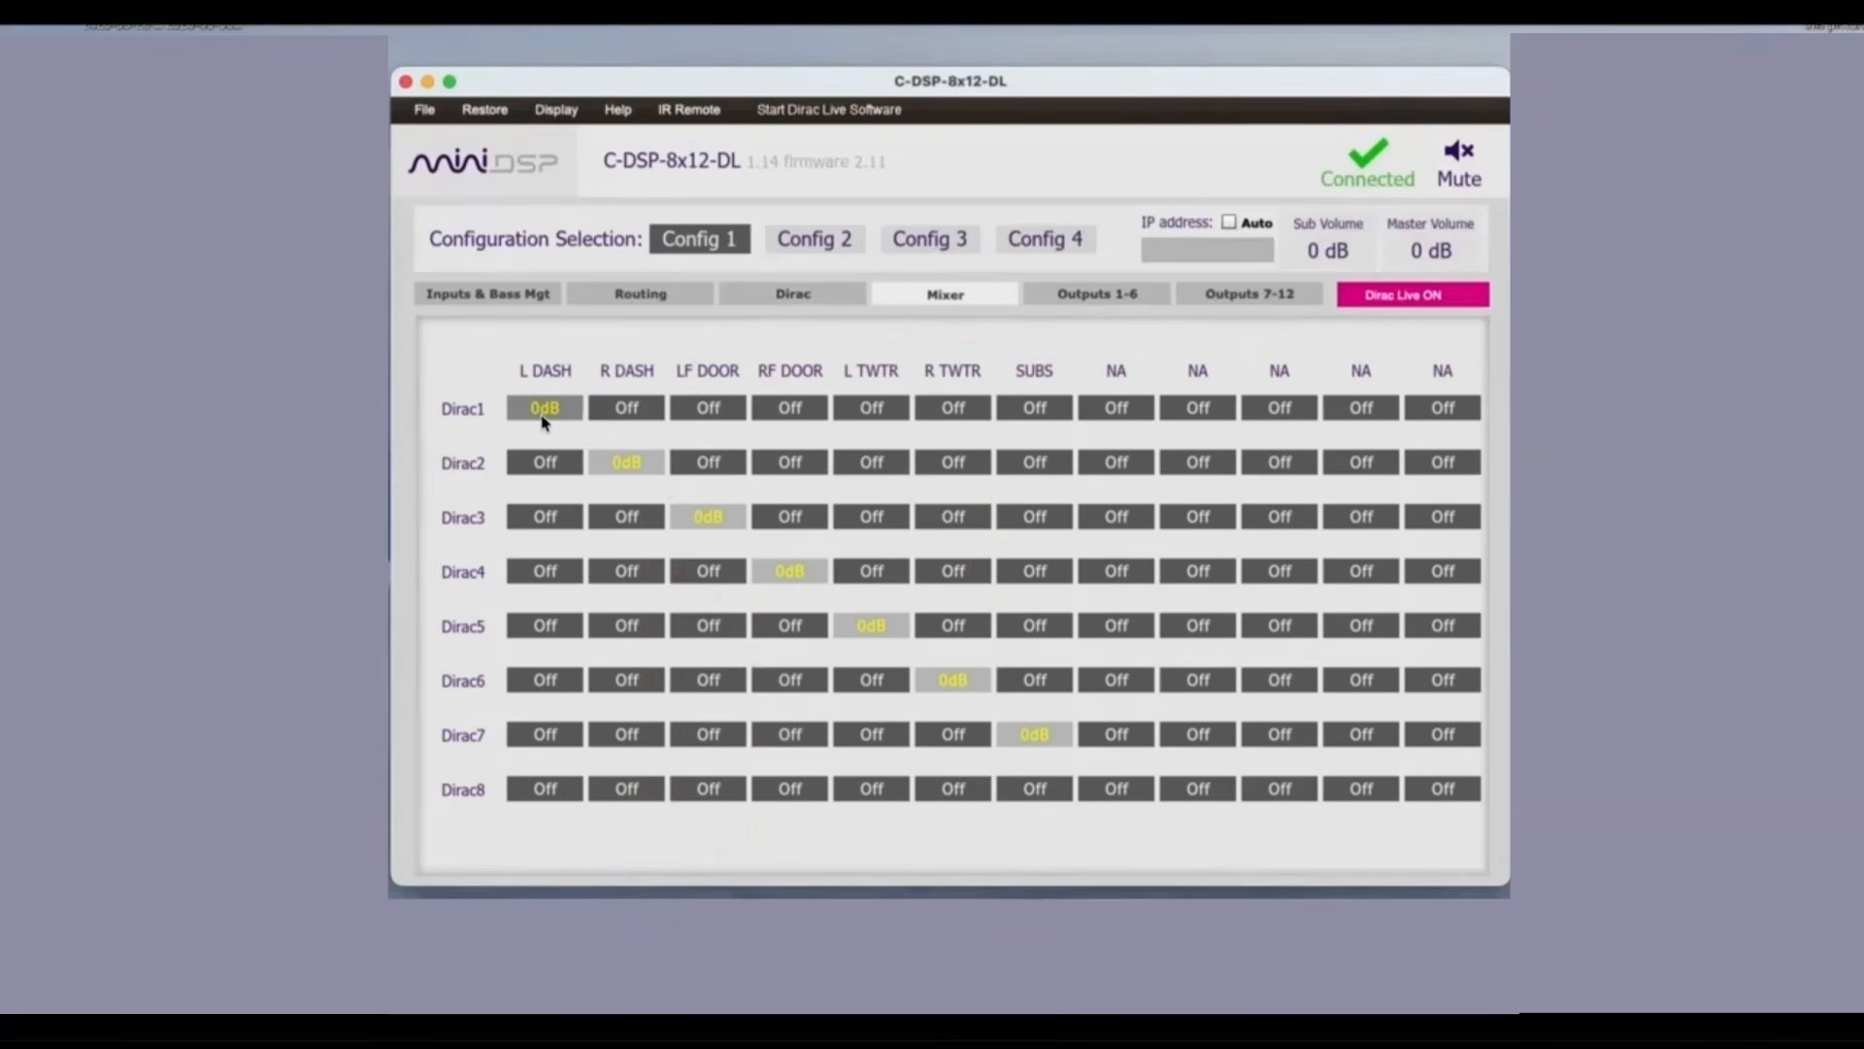
left_click(628, 463)
left_click(708, 515)
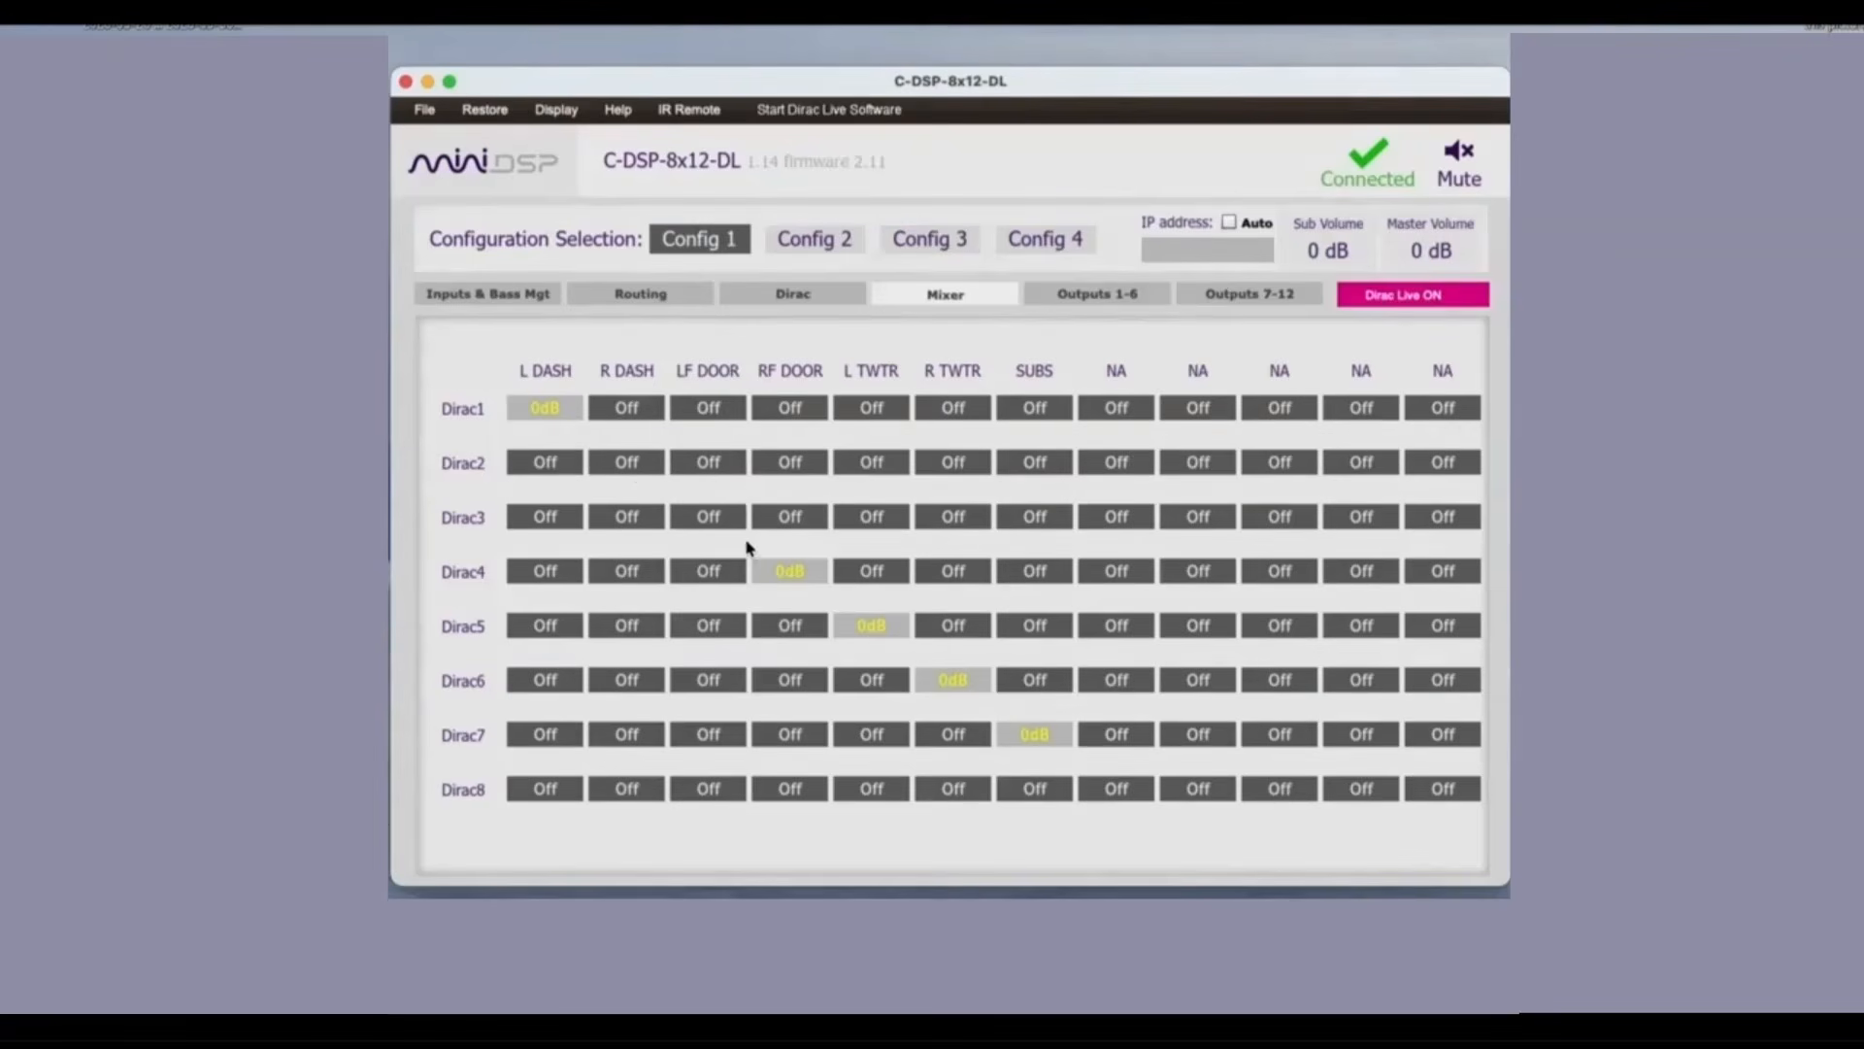
left_click(781, 573)
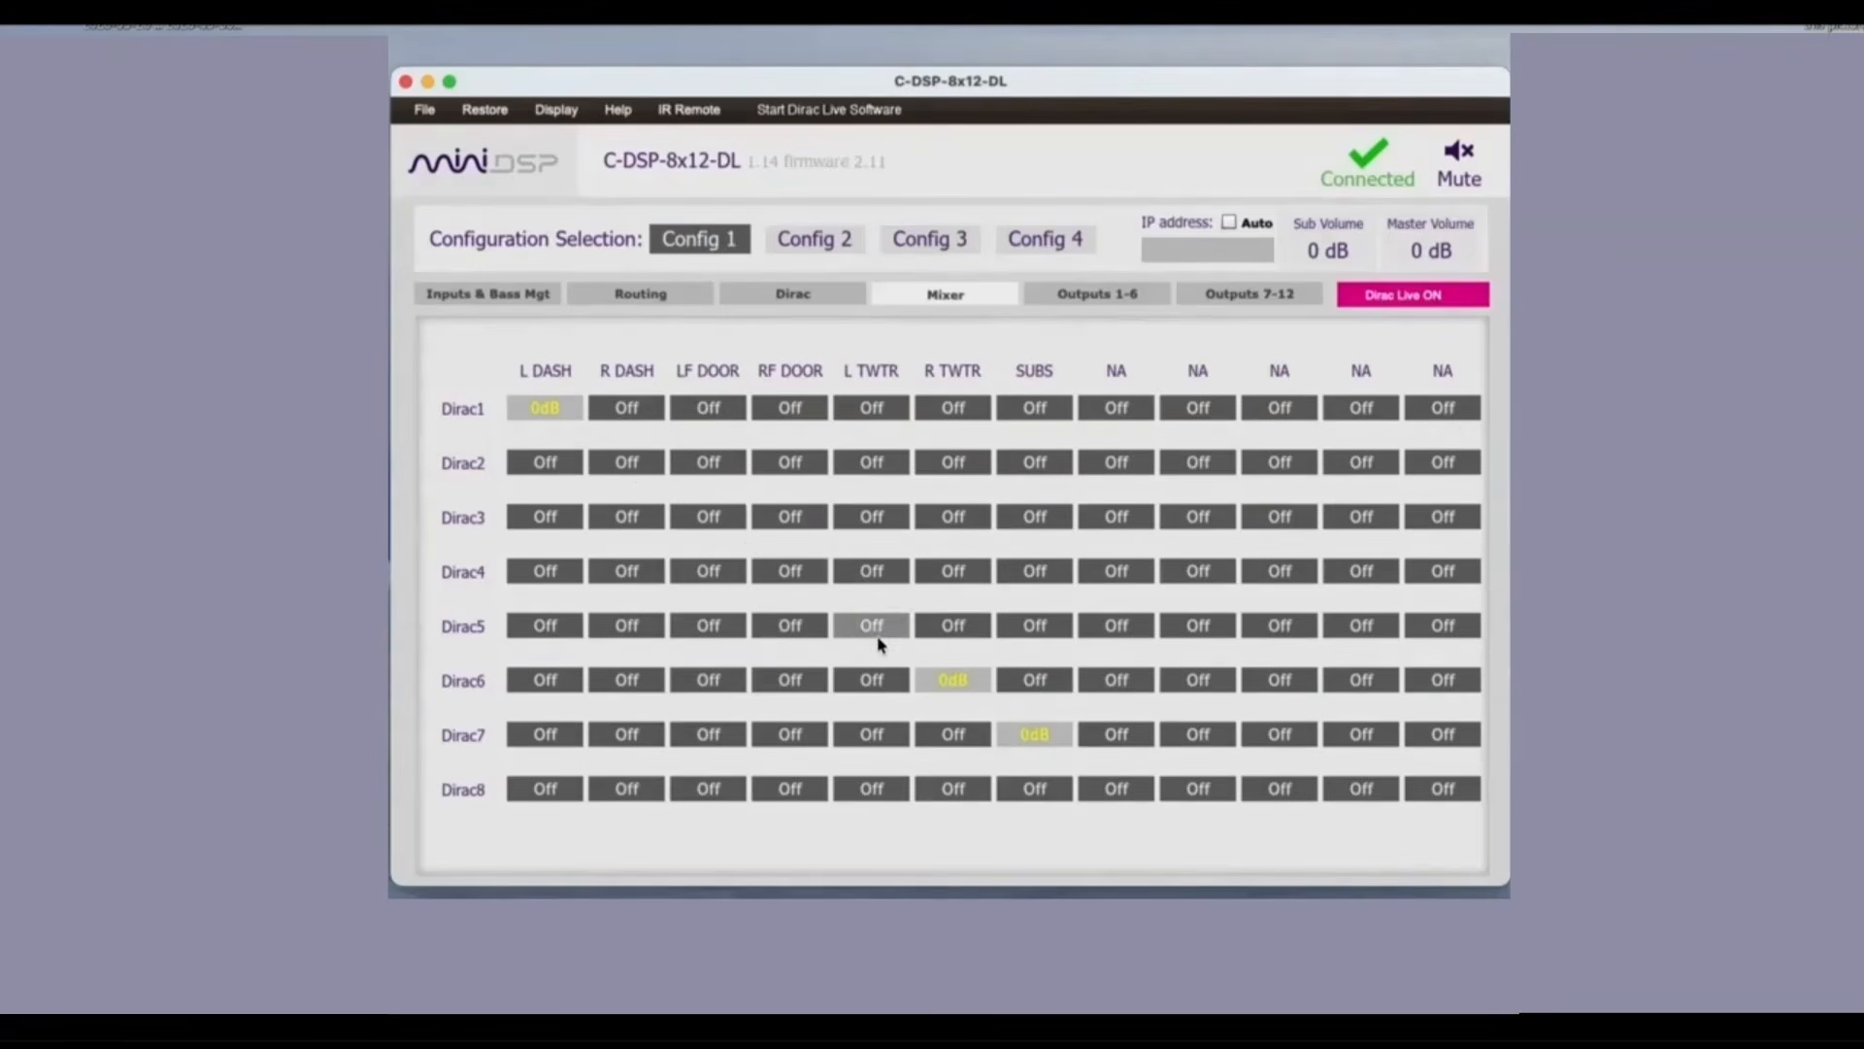
left_click(873, 628)
left_click(953, 680)
left_click(1037, 737)
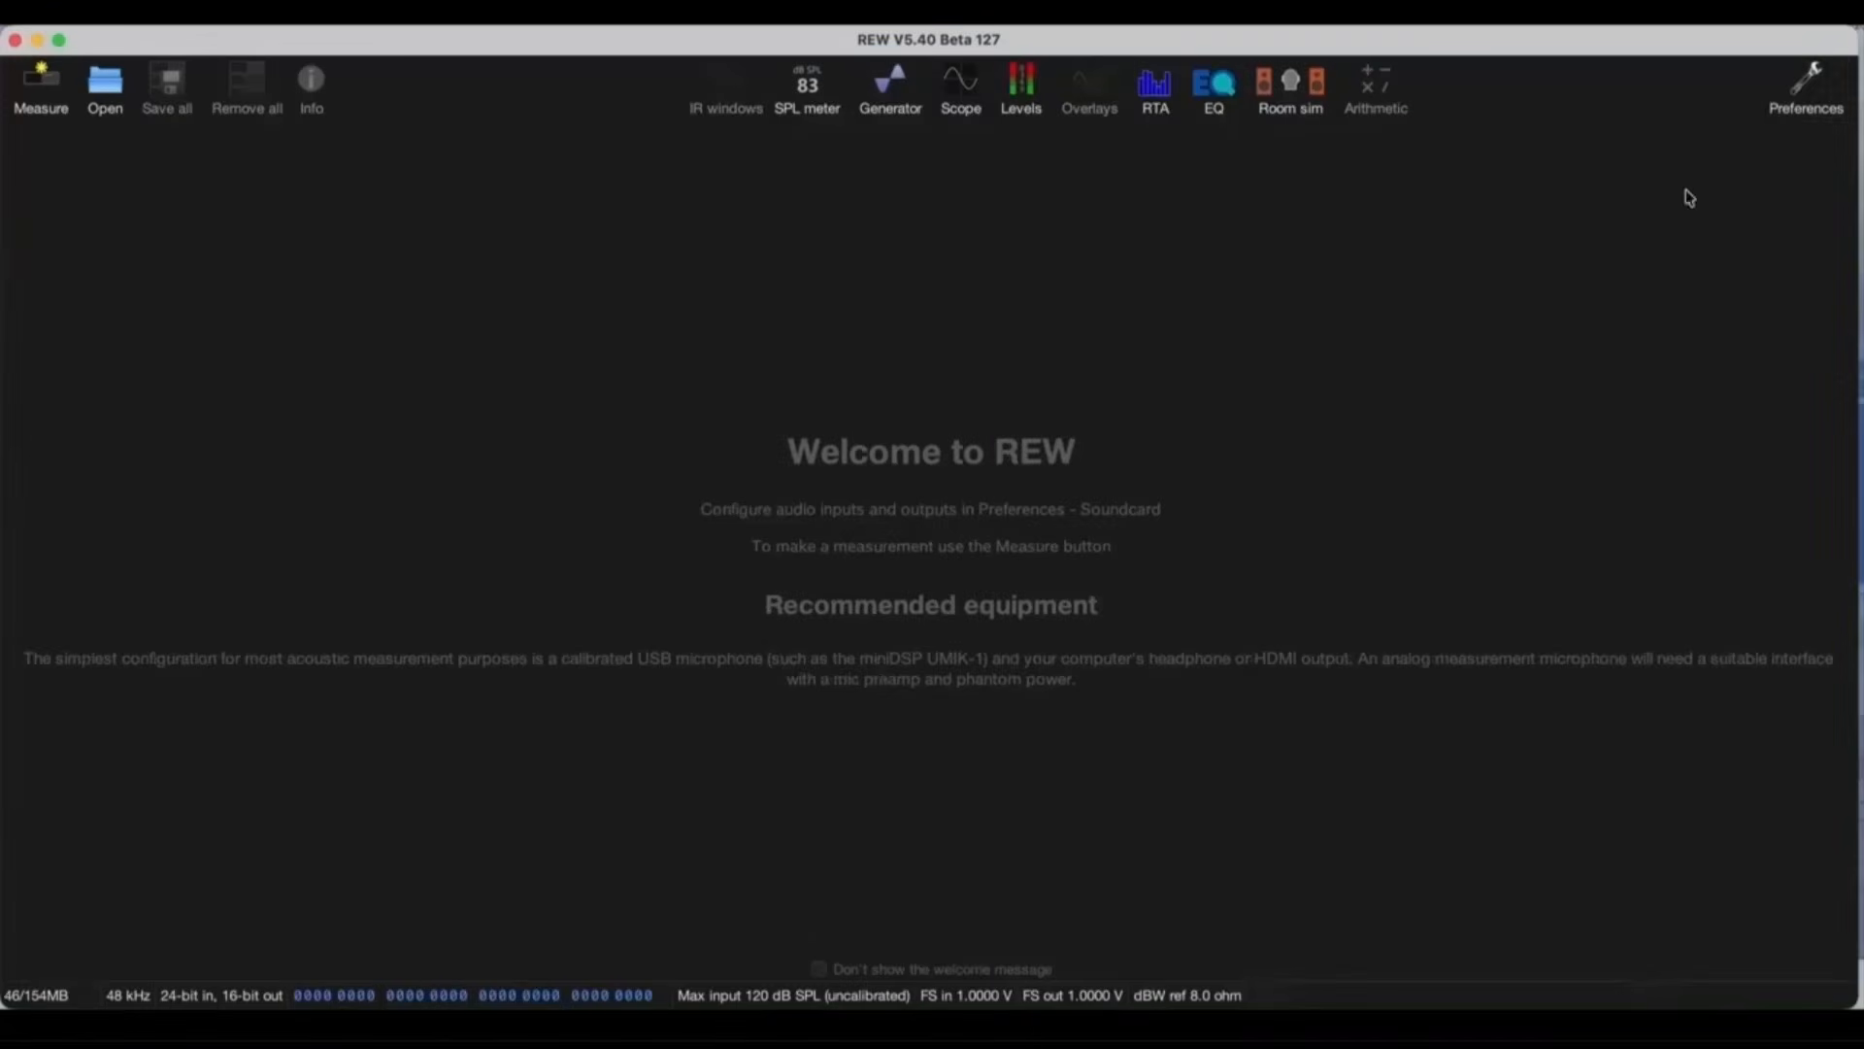
Step: Switch to REW and review the soundcard and calibration file preferences
left_click(1804, 87)
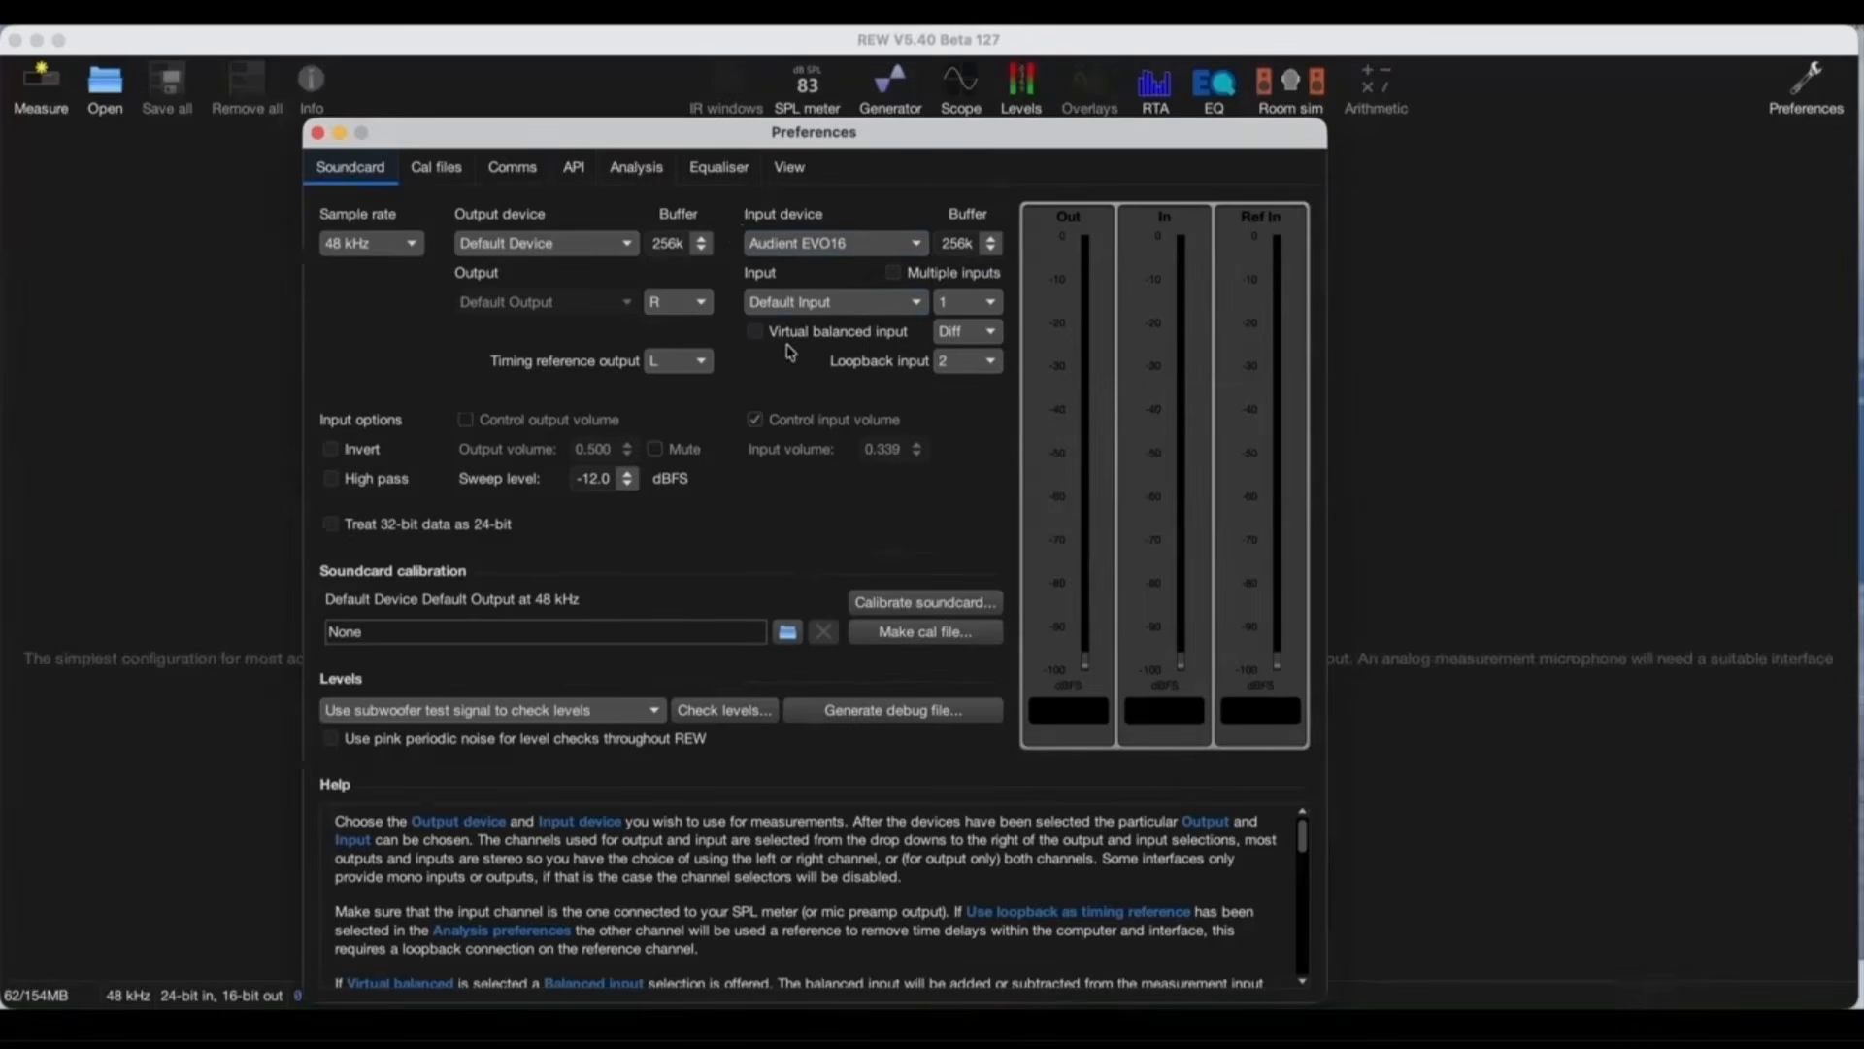
left_click(435, 172)
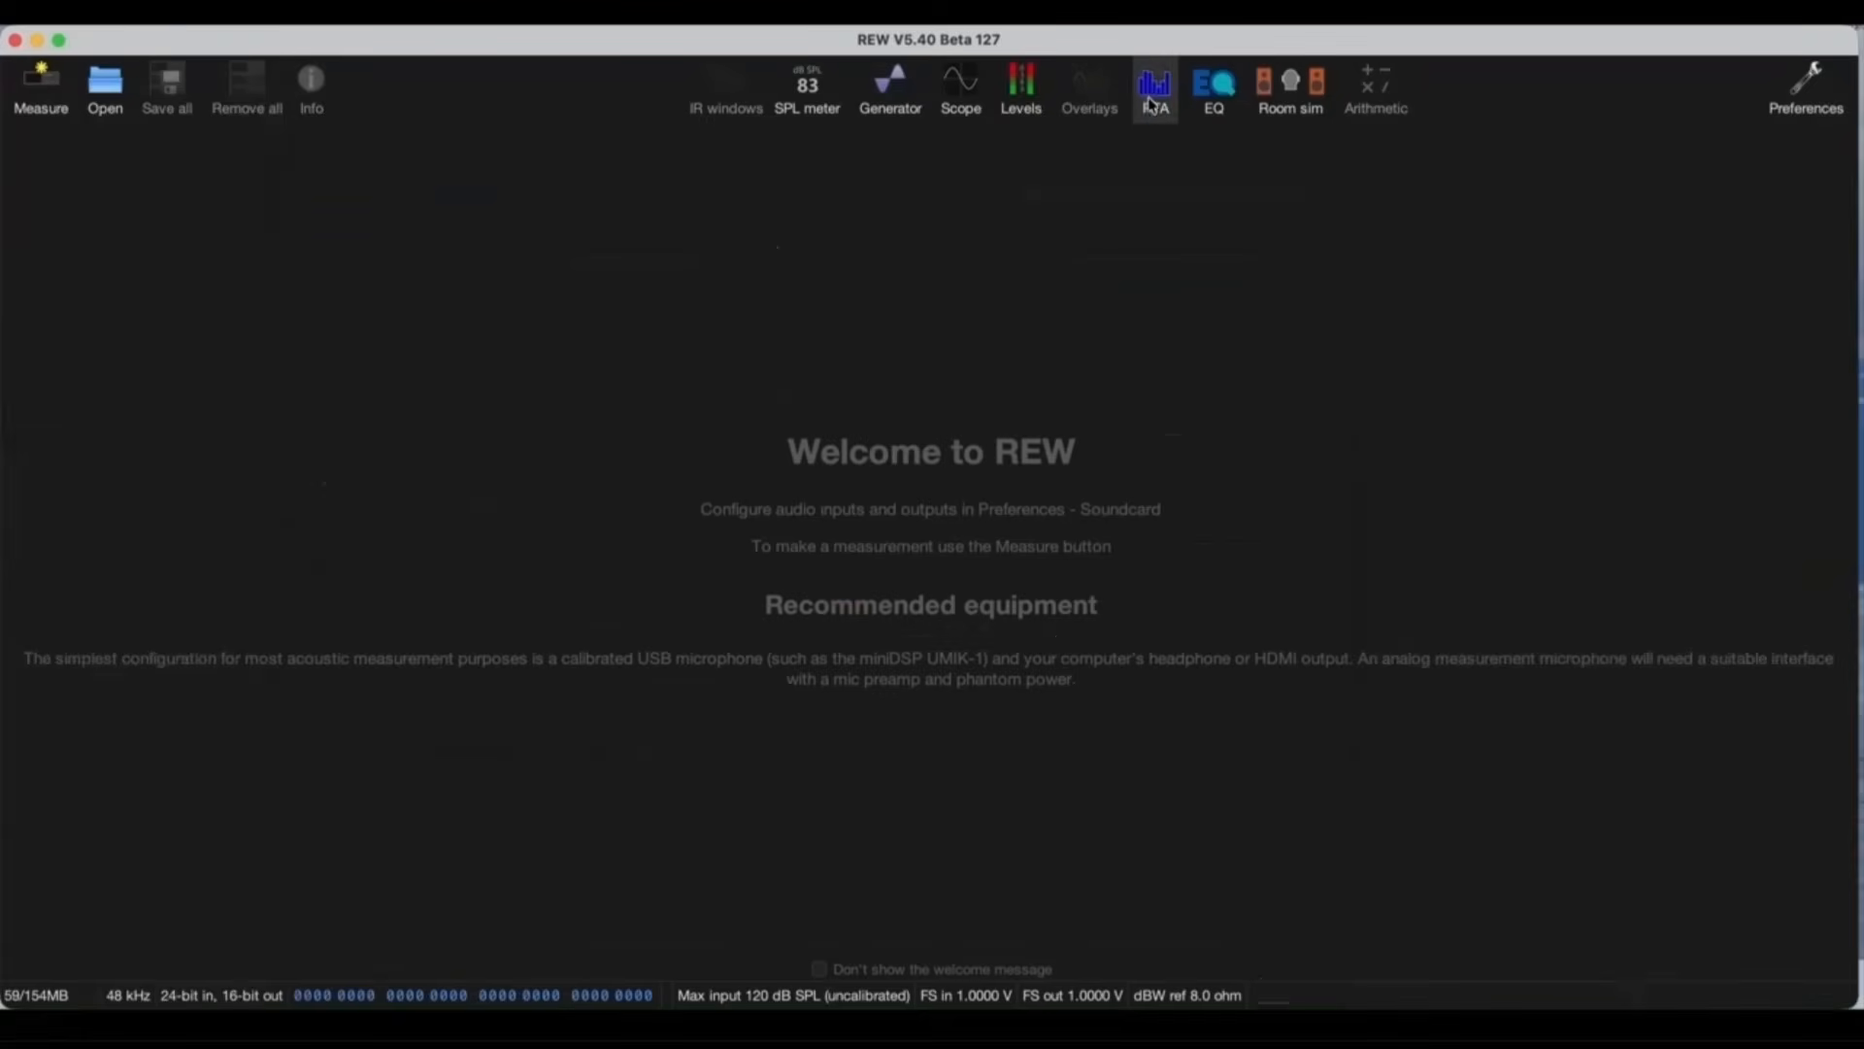
Step: Set the RTA smoothing to 1/6 and review the RTA's appearance options
left_click(1152, 101)
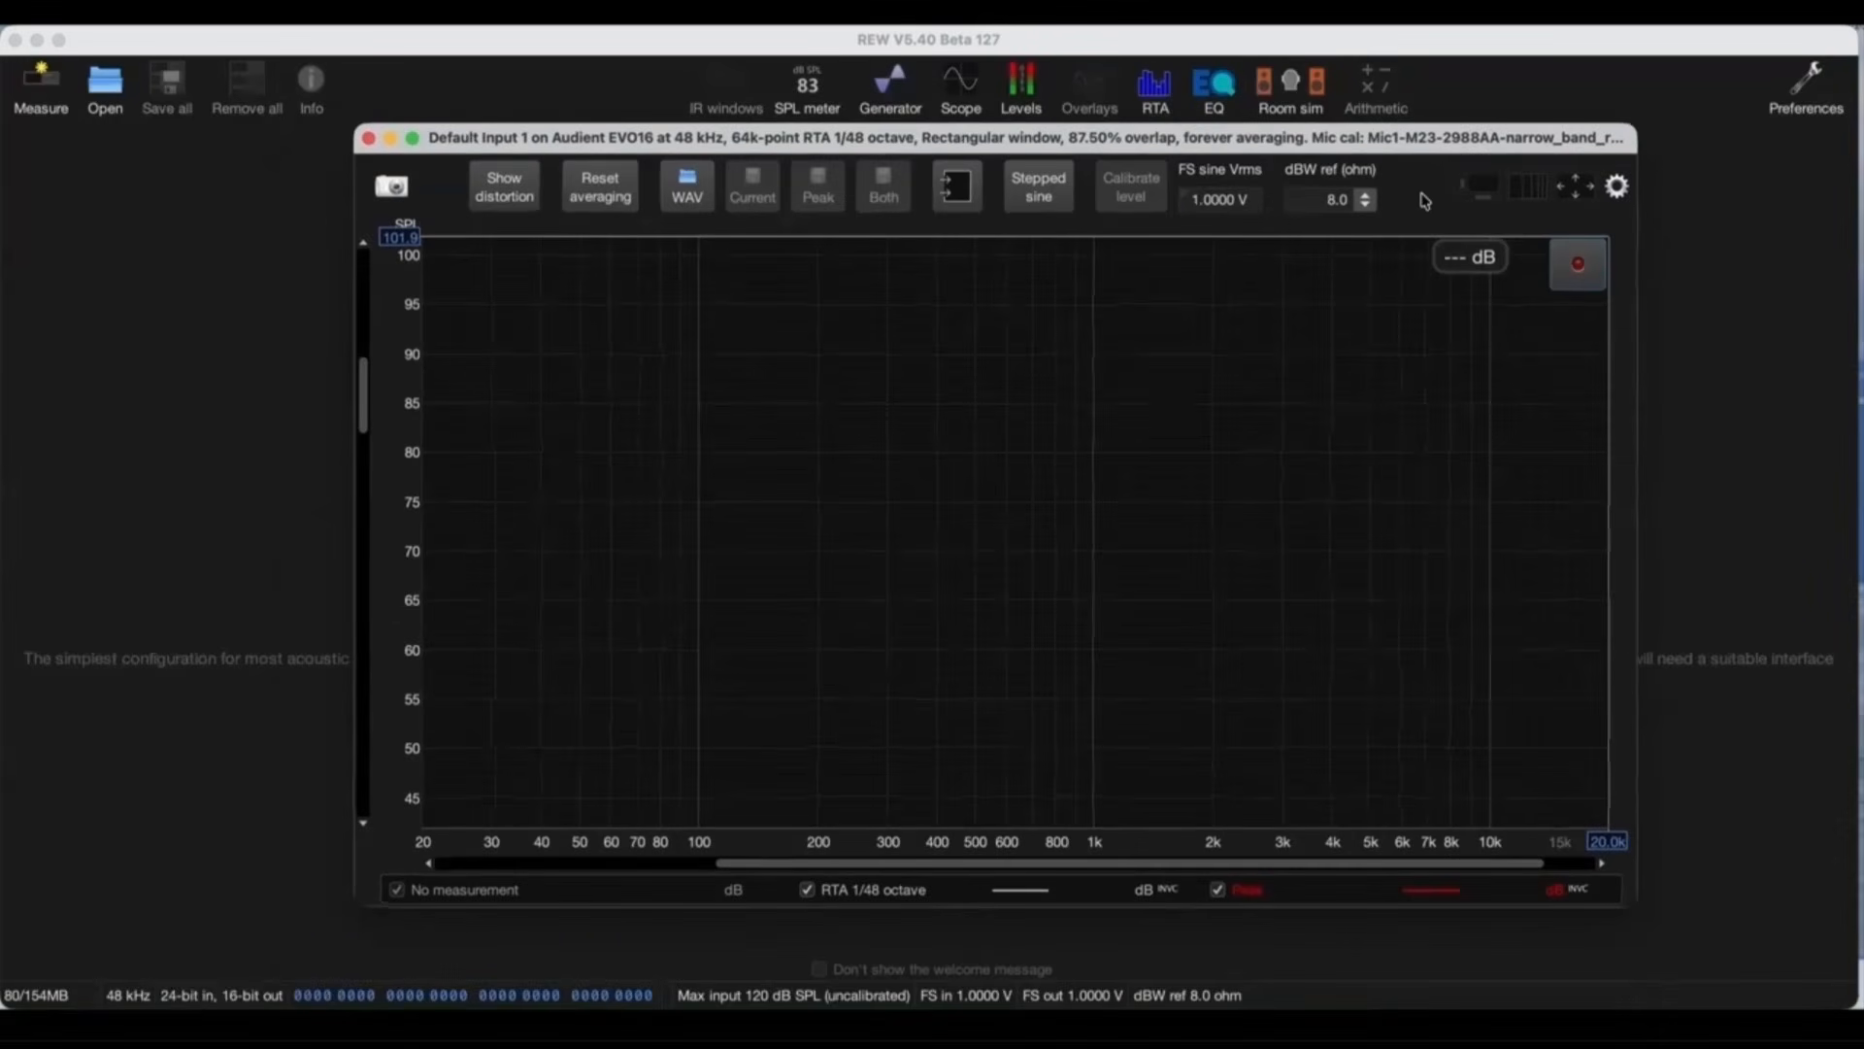
left_click(1615, 187)
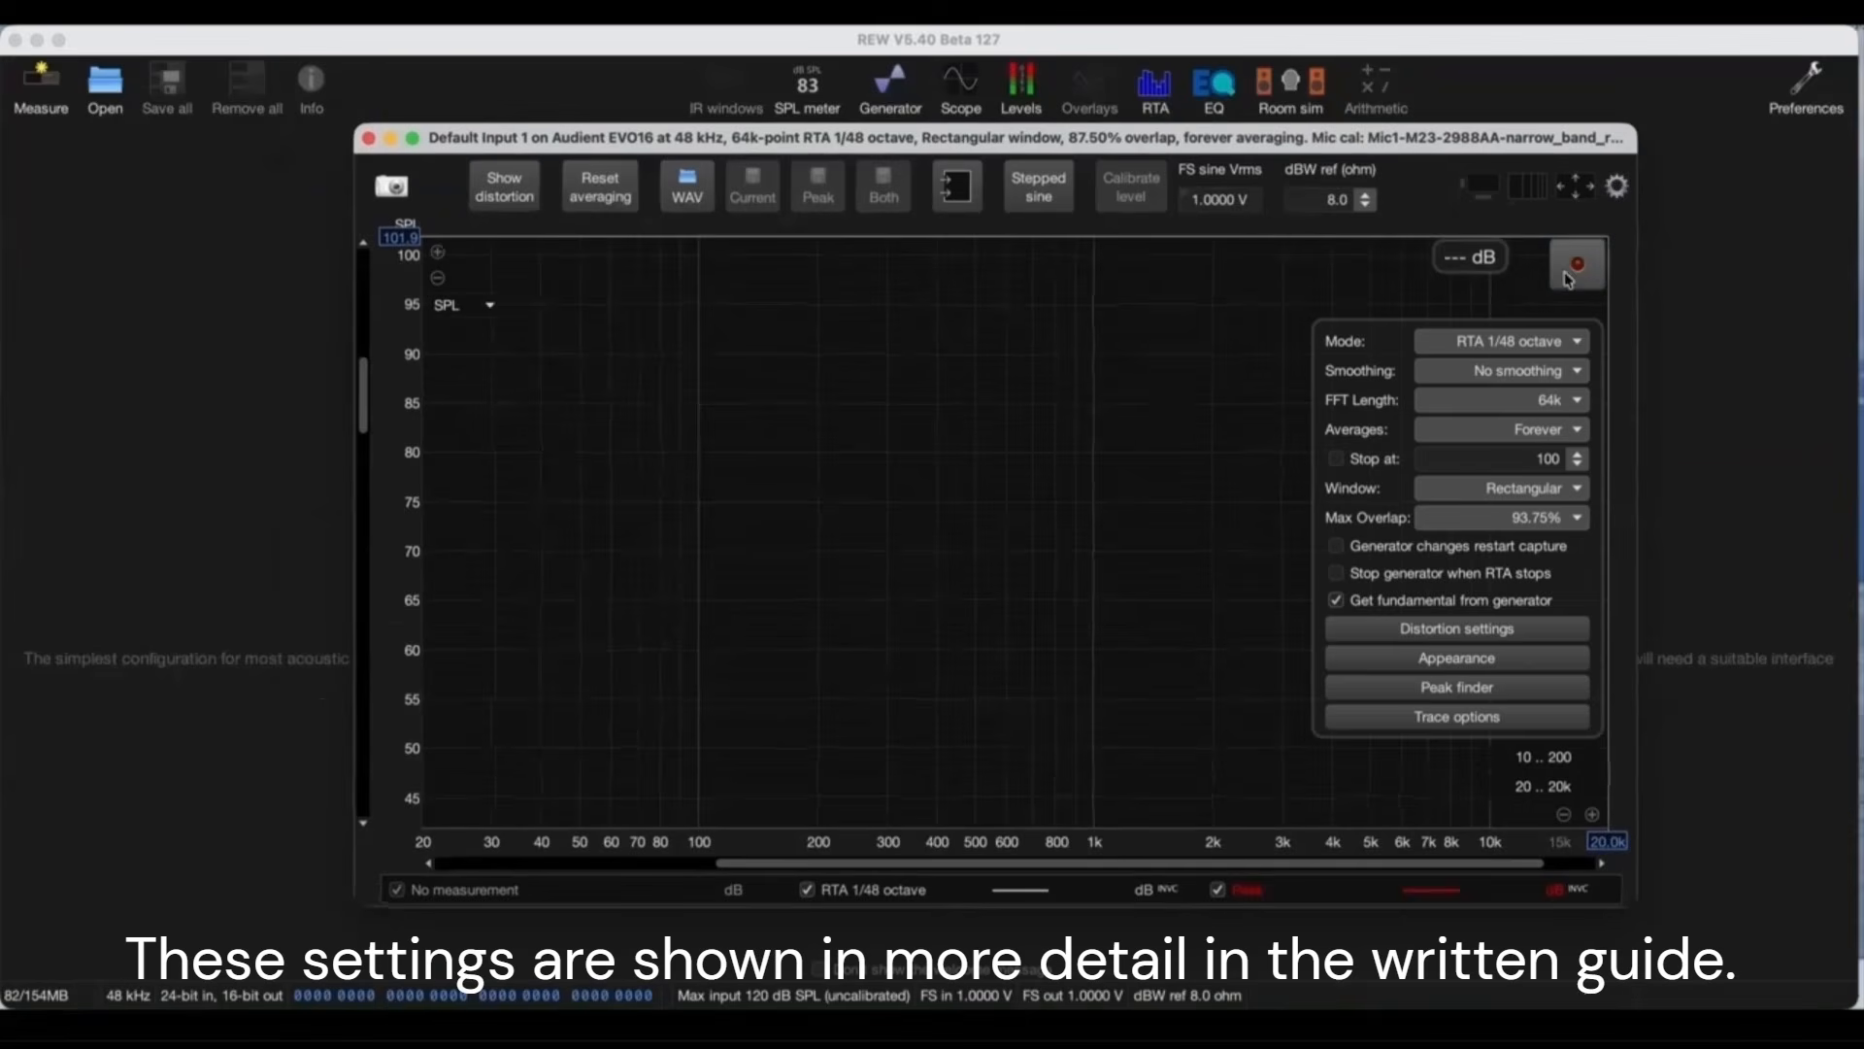
left_click(1478, 375)
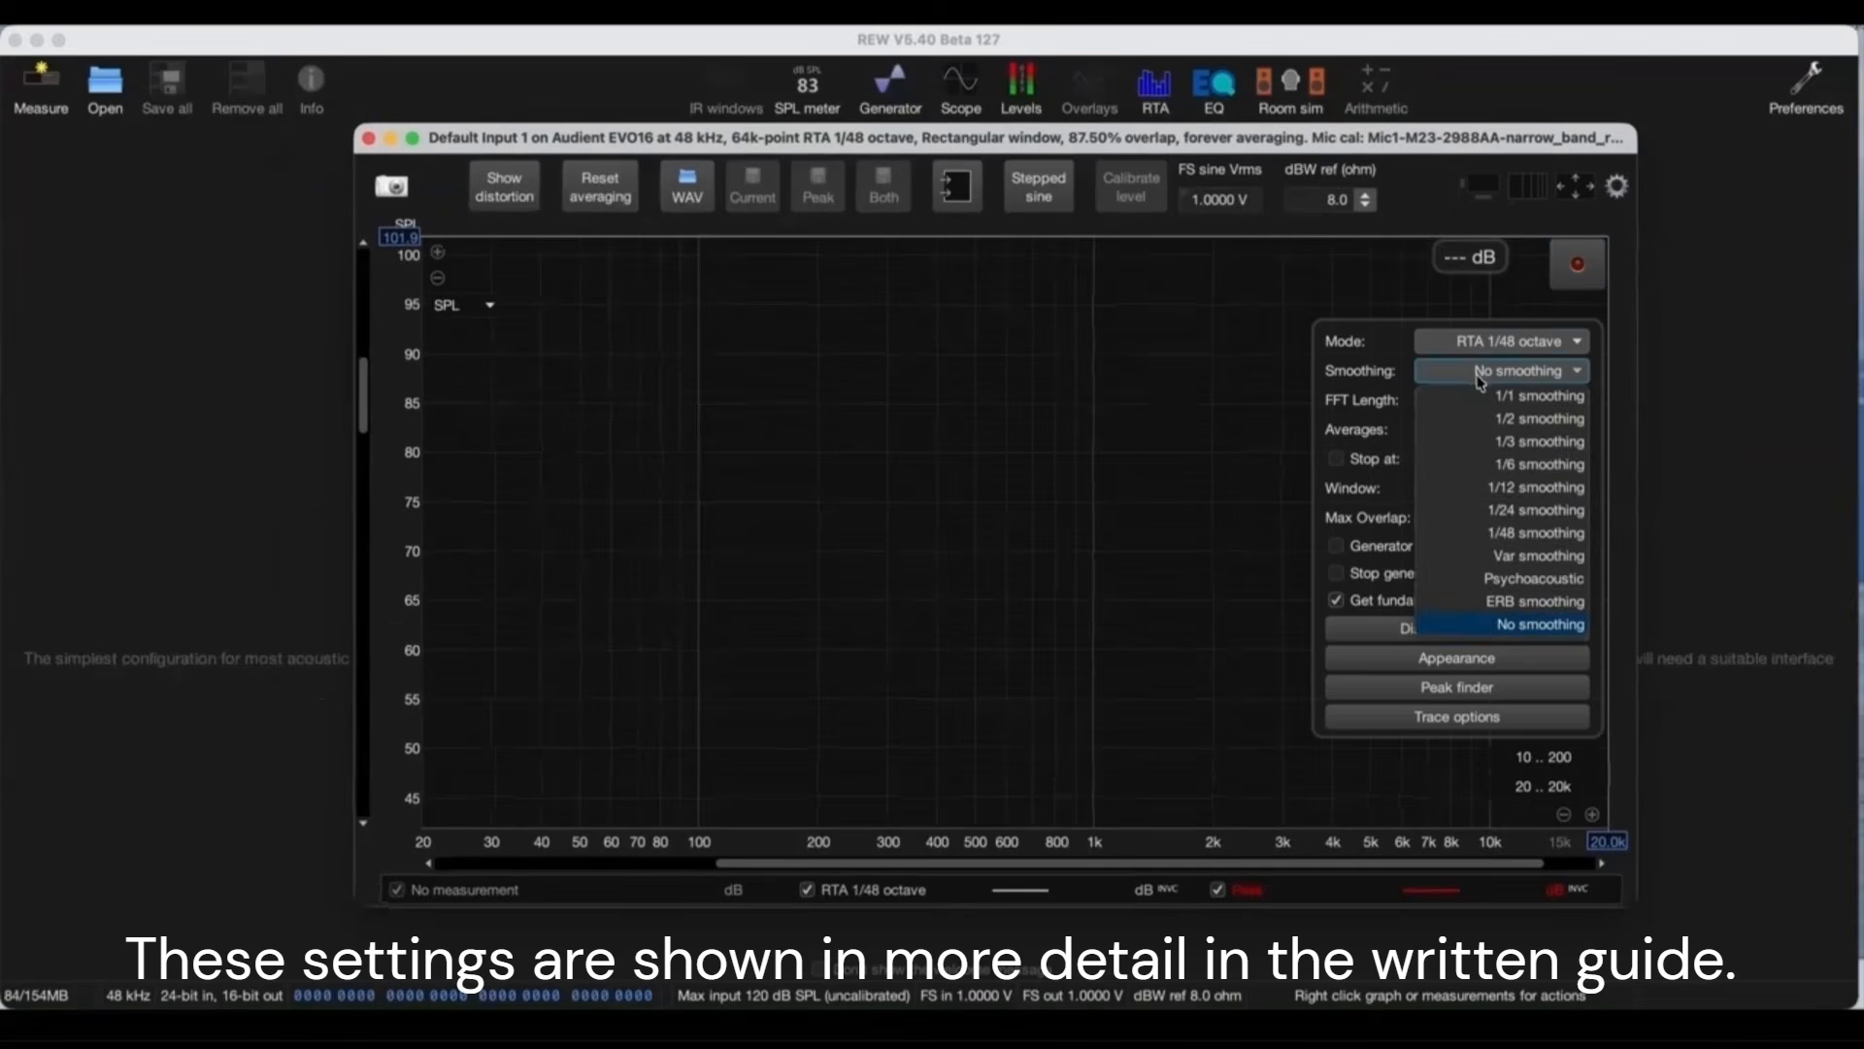
left_click(1524, 466)
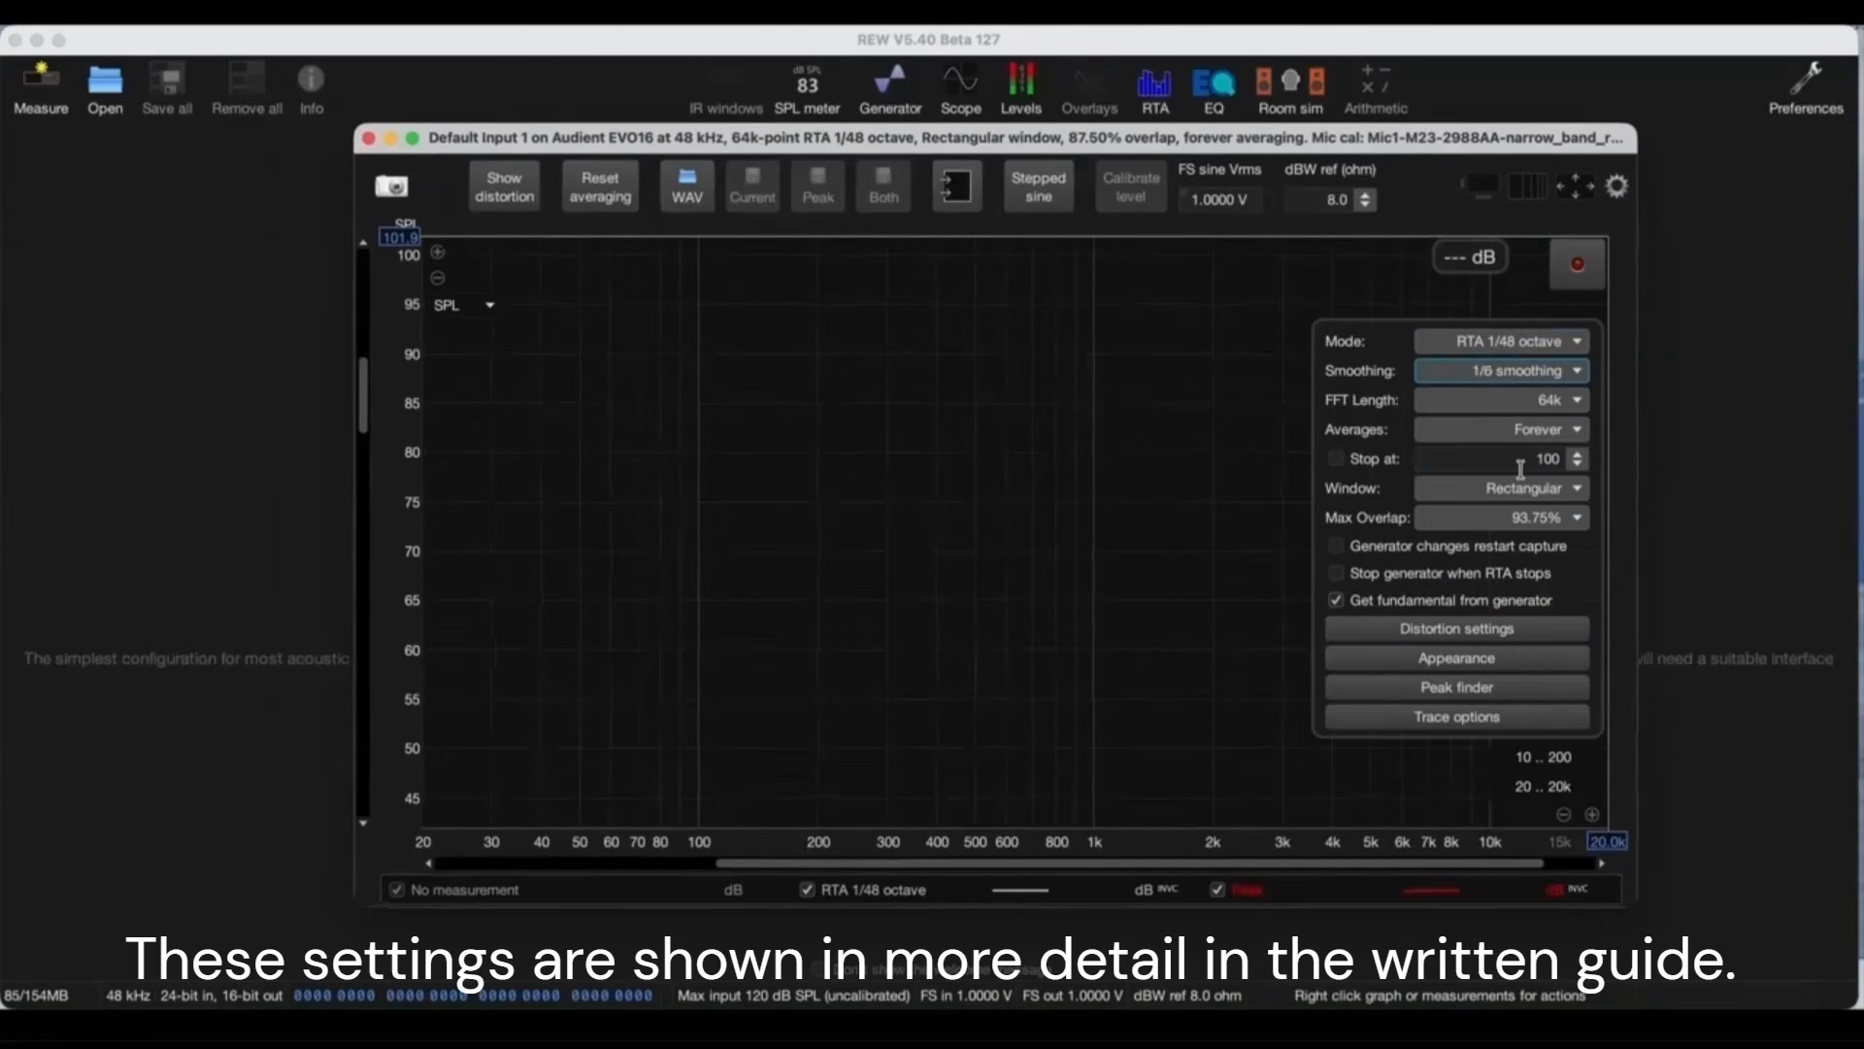
left_click(1466, 660)
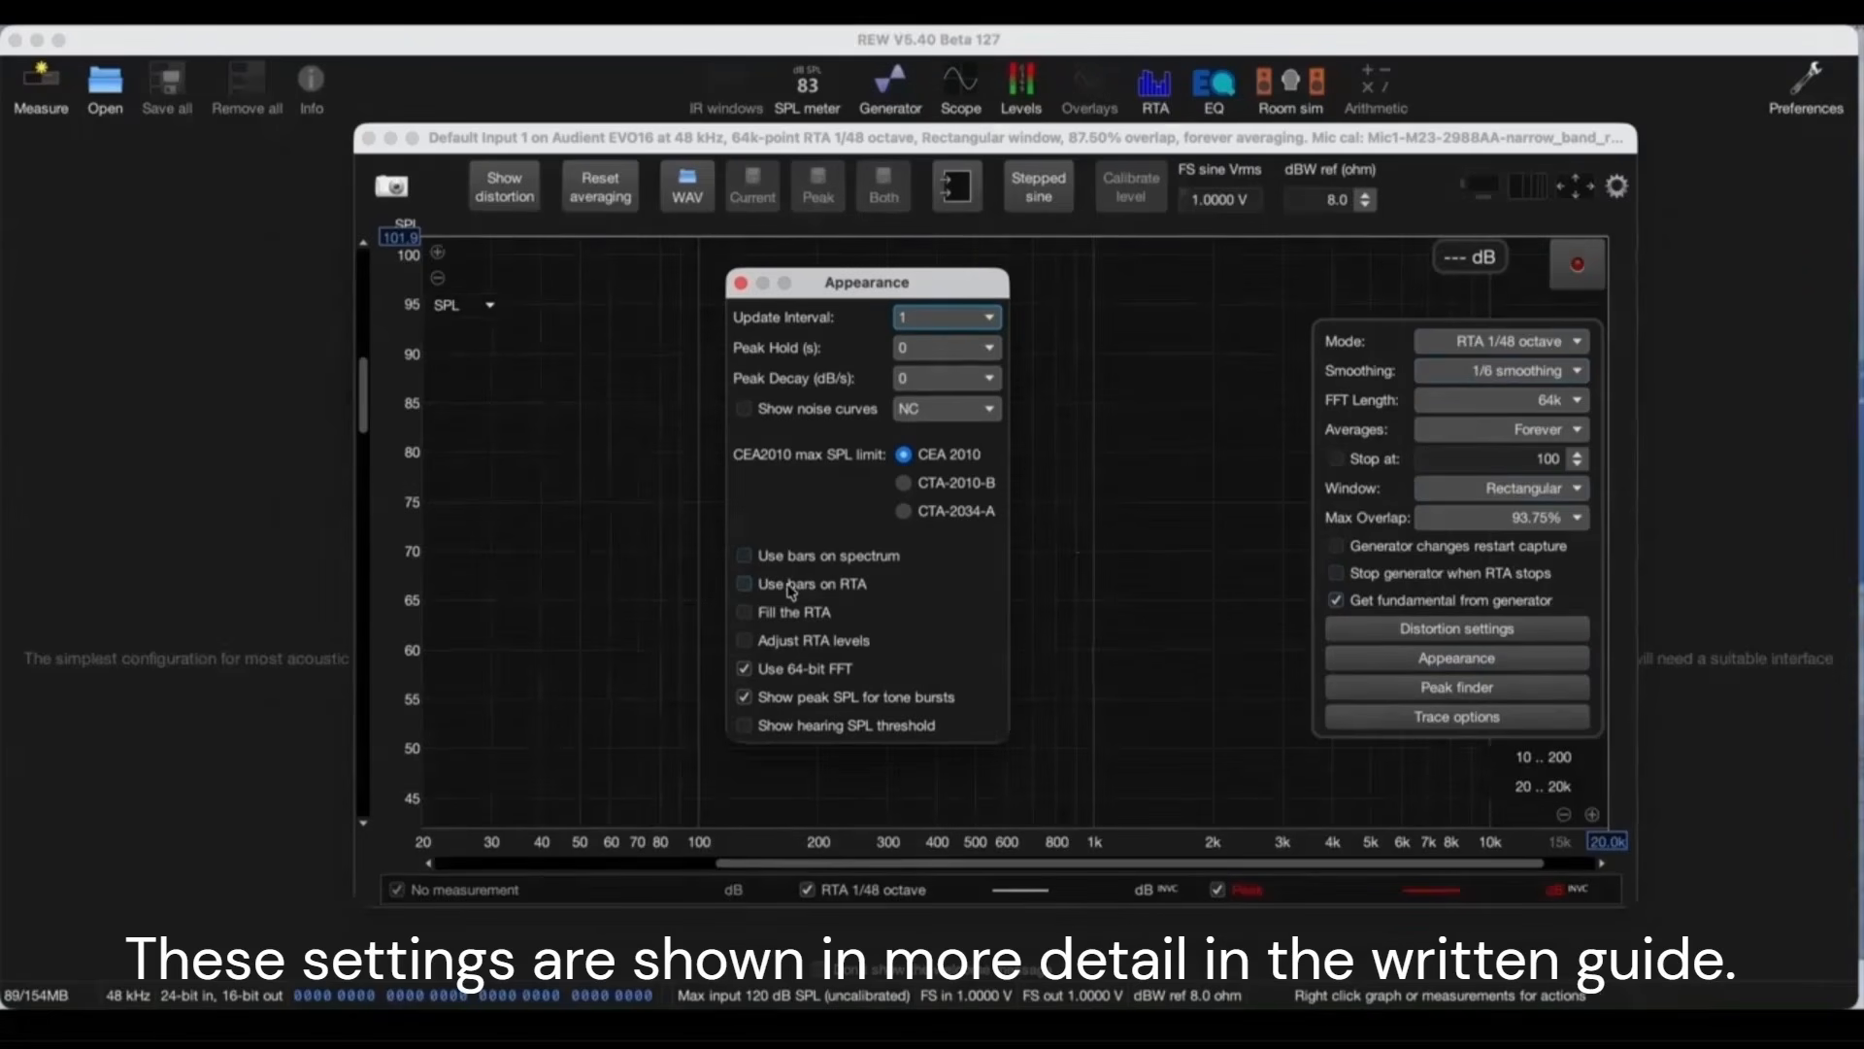
left_click(741, 282)
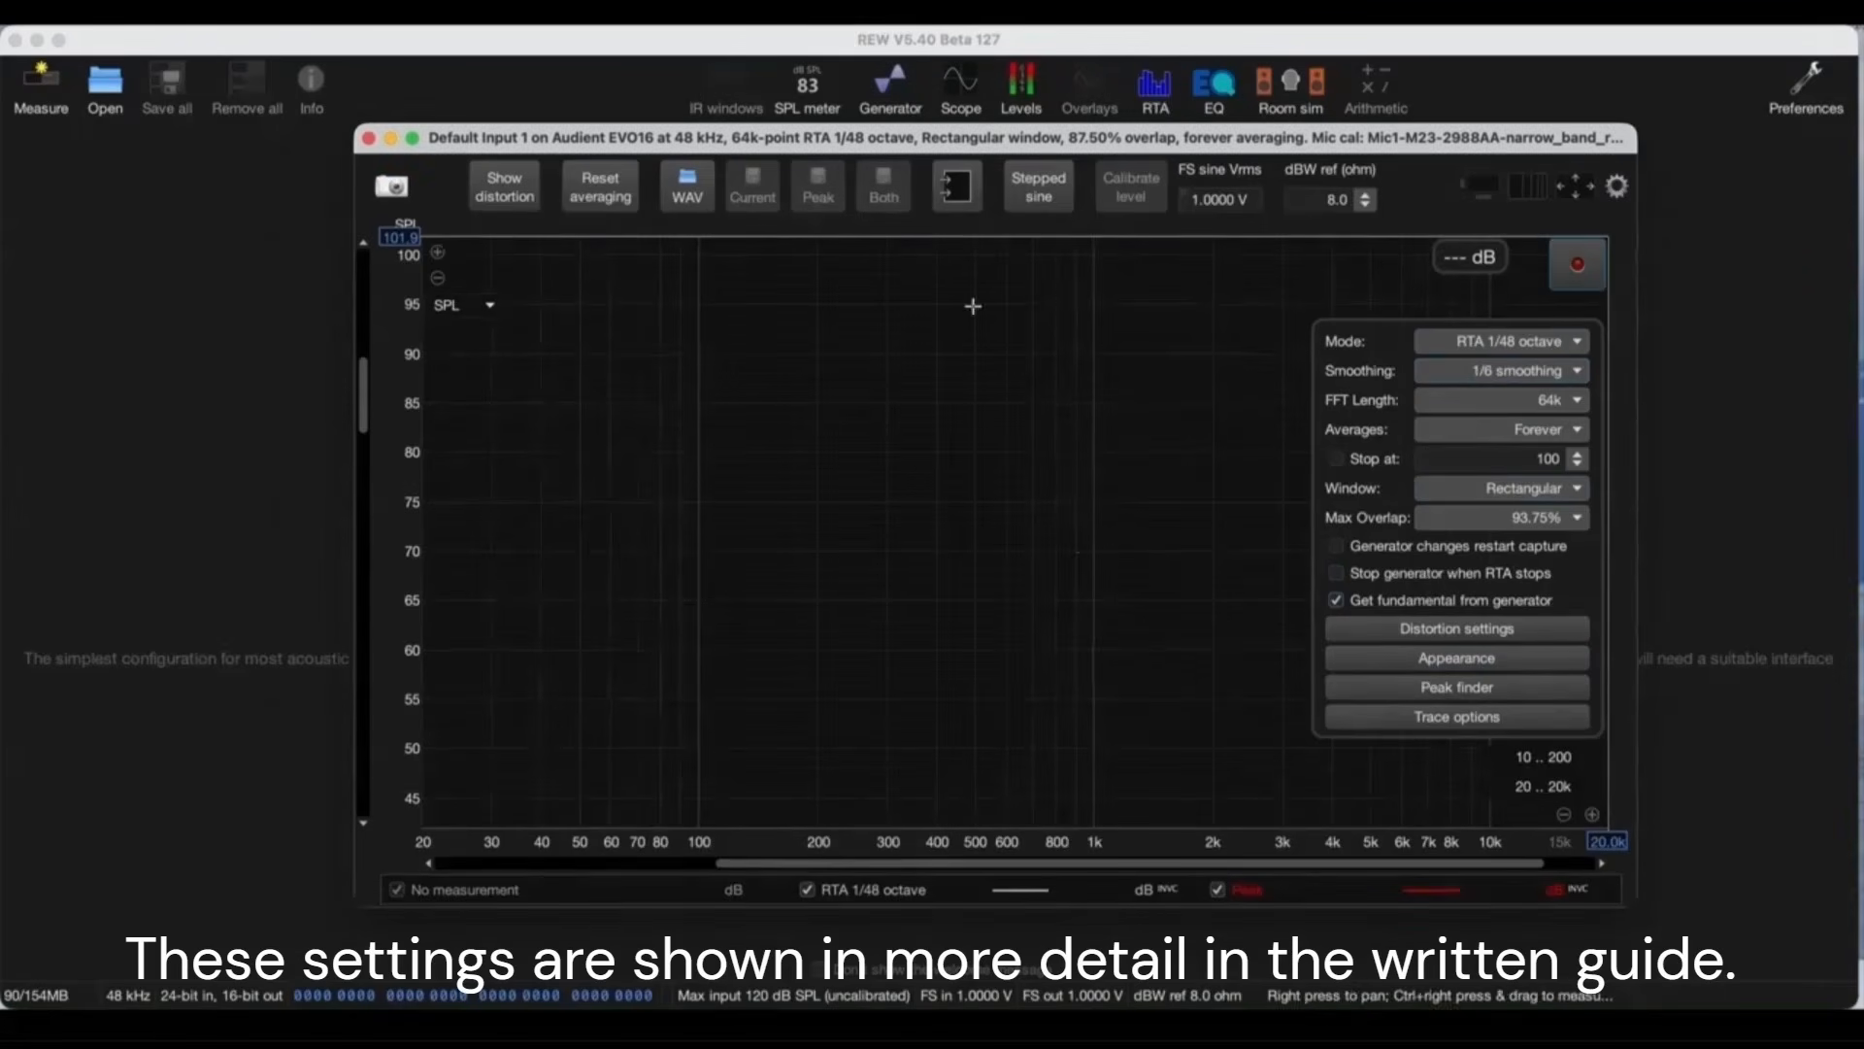
left_click(1617, 185)
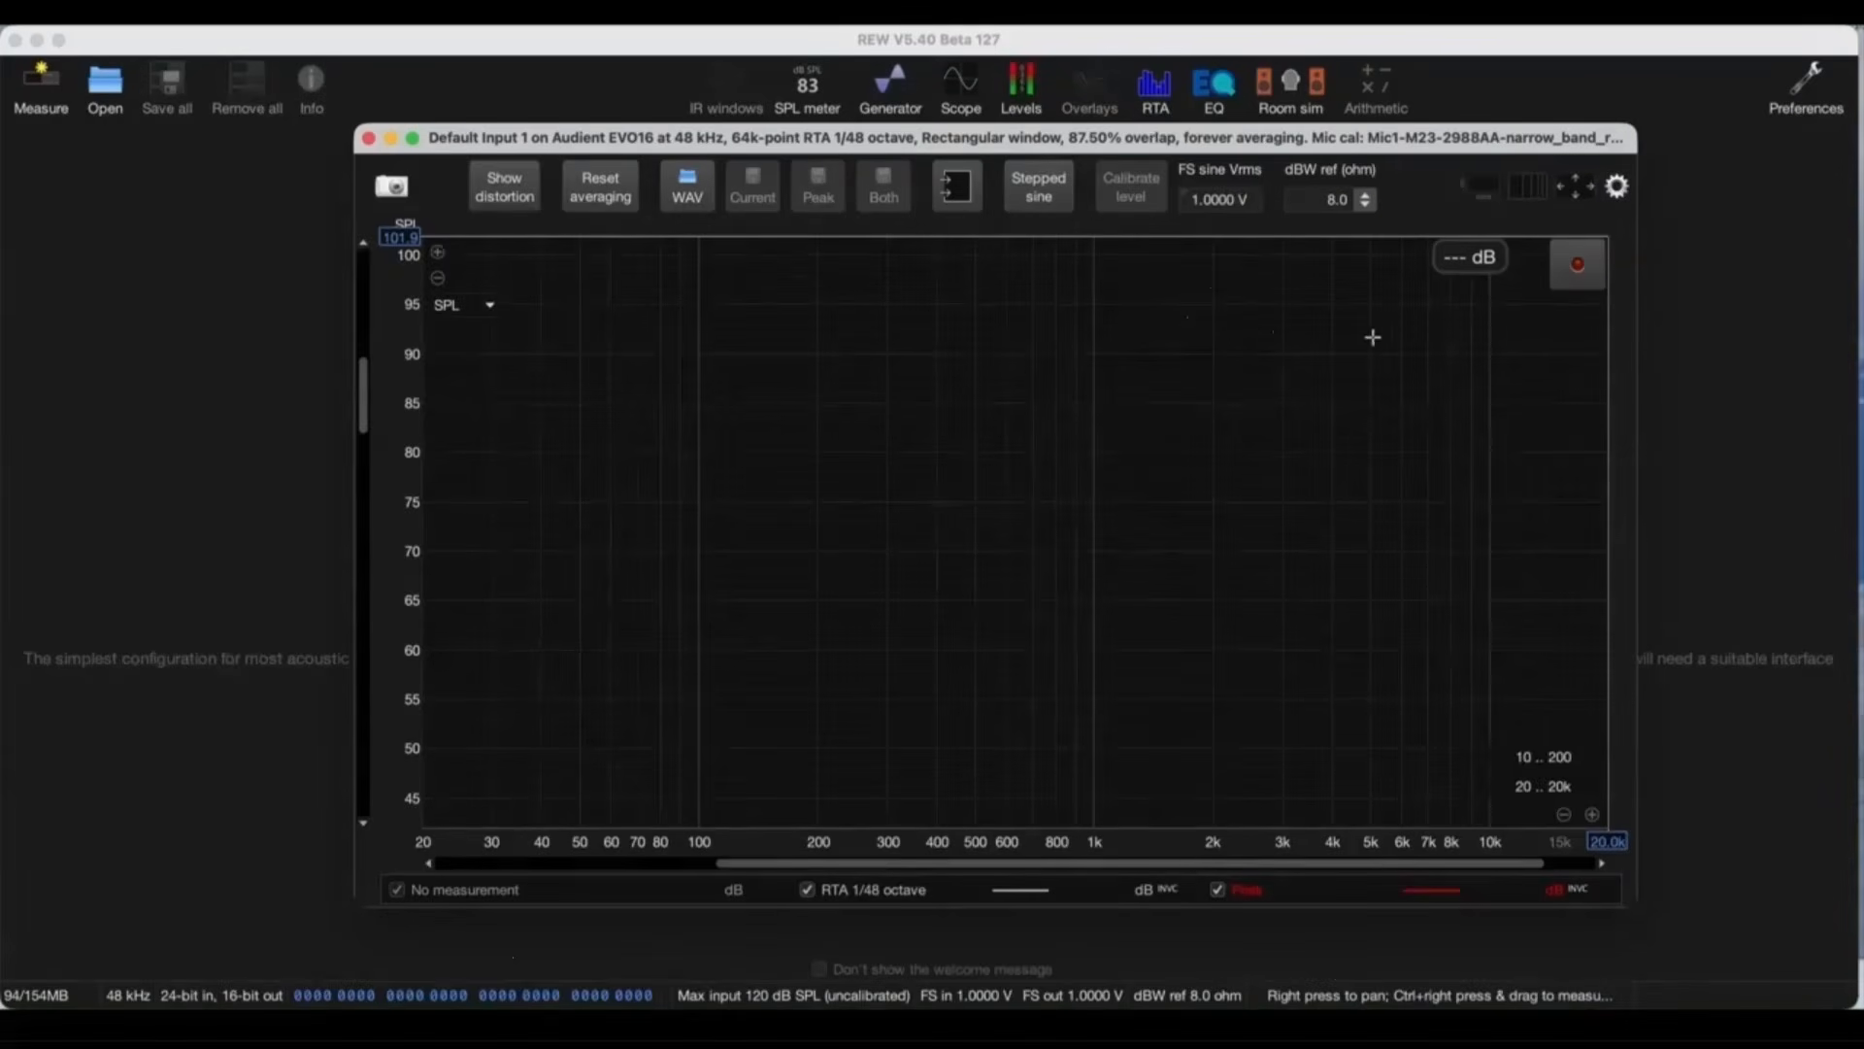
Step: Run the RTA on the L DASH output and save the current data as a measurement
left_click(1578, 268)
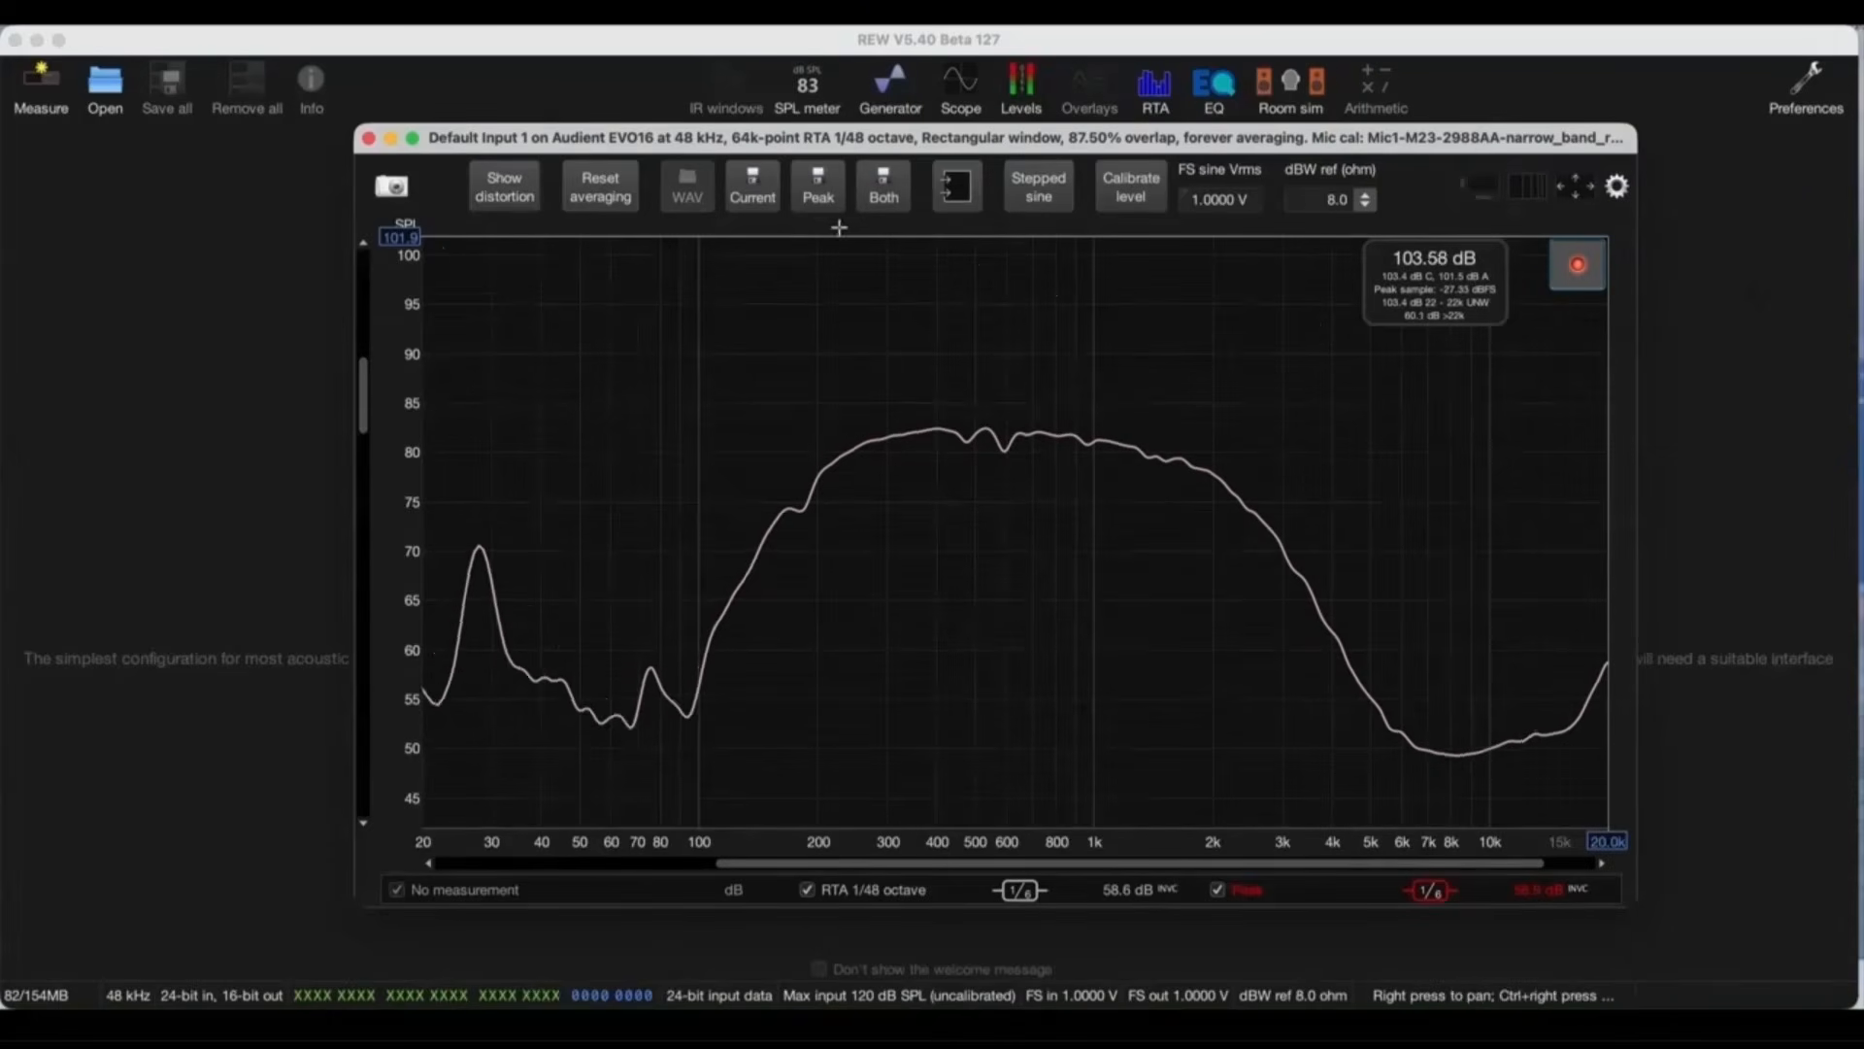
left_click(757, 198)
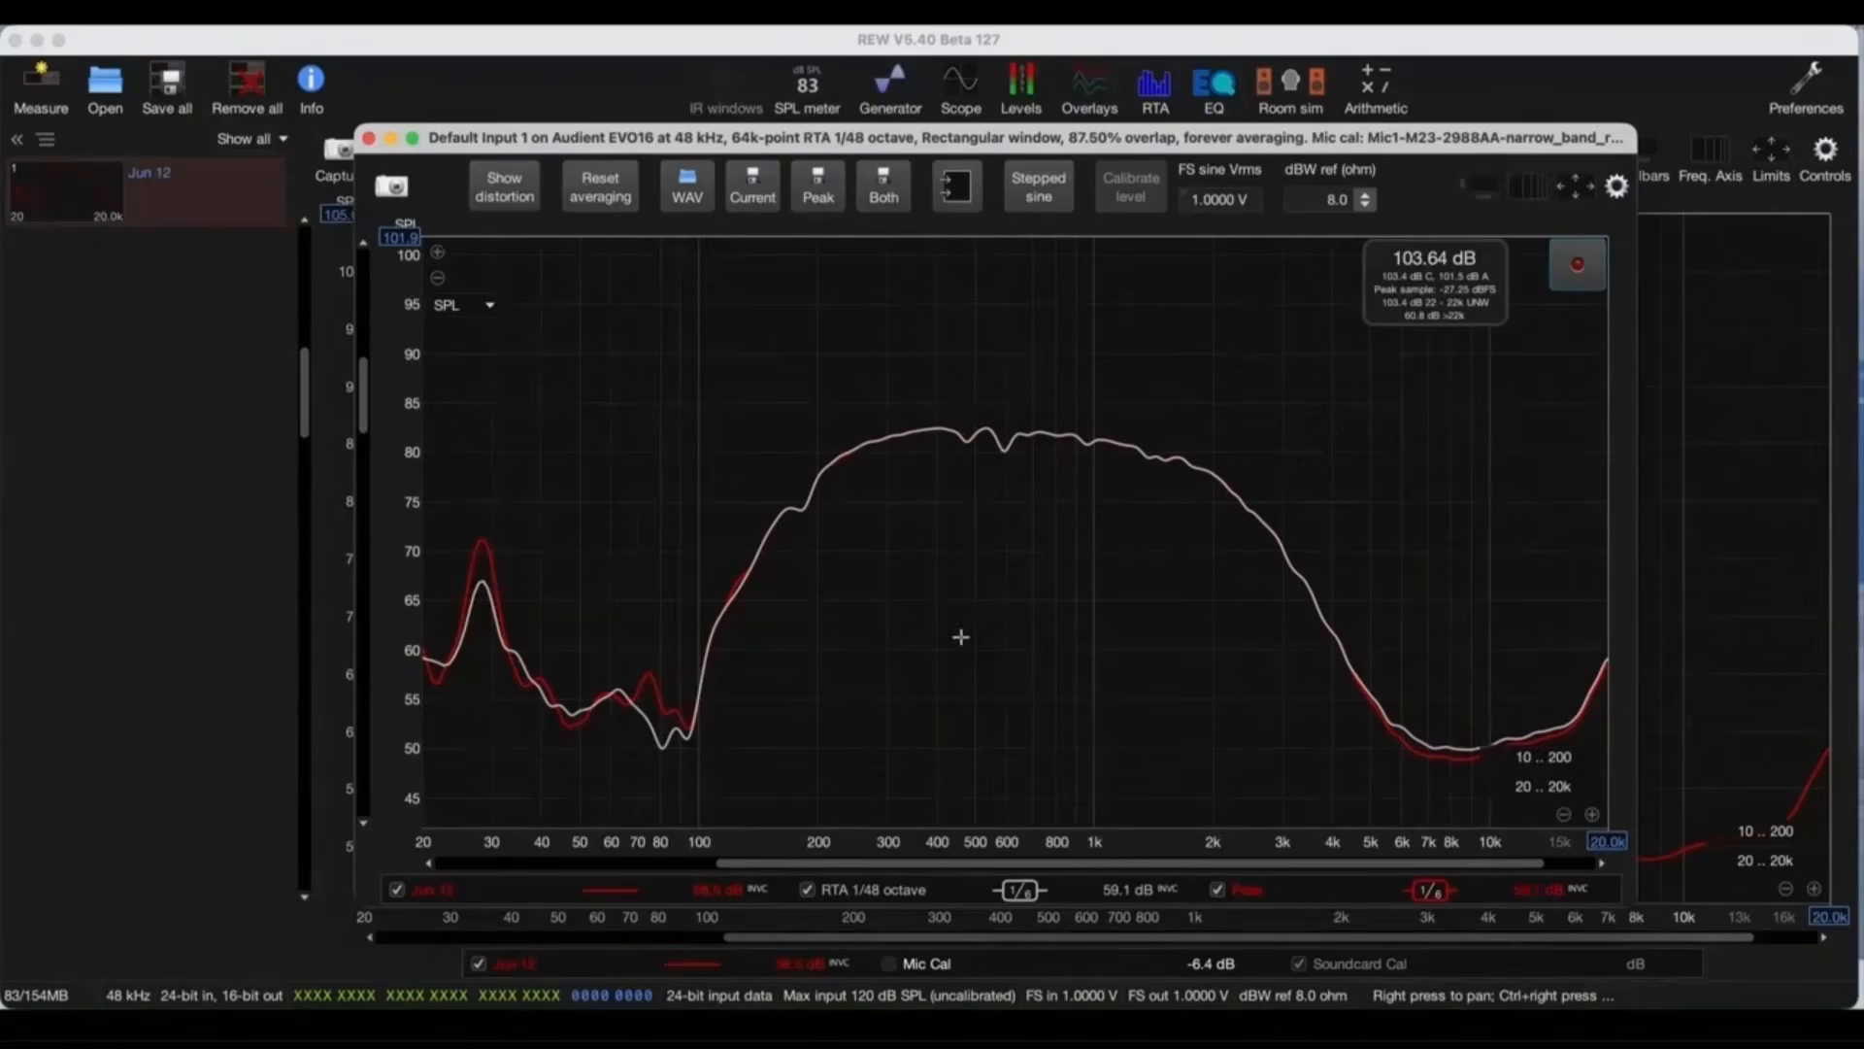
Step: Change the miniDSP mixer from L DASH to Dirac2 on R DASH at 0 dB, and save an RTA measurement of it in REW
left_click(1200, 1029)
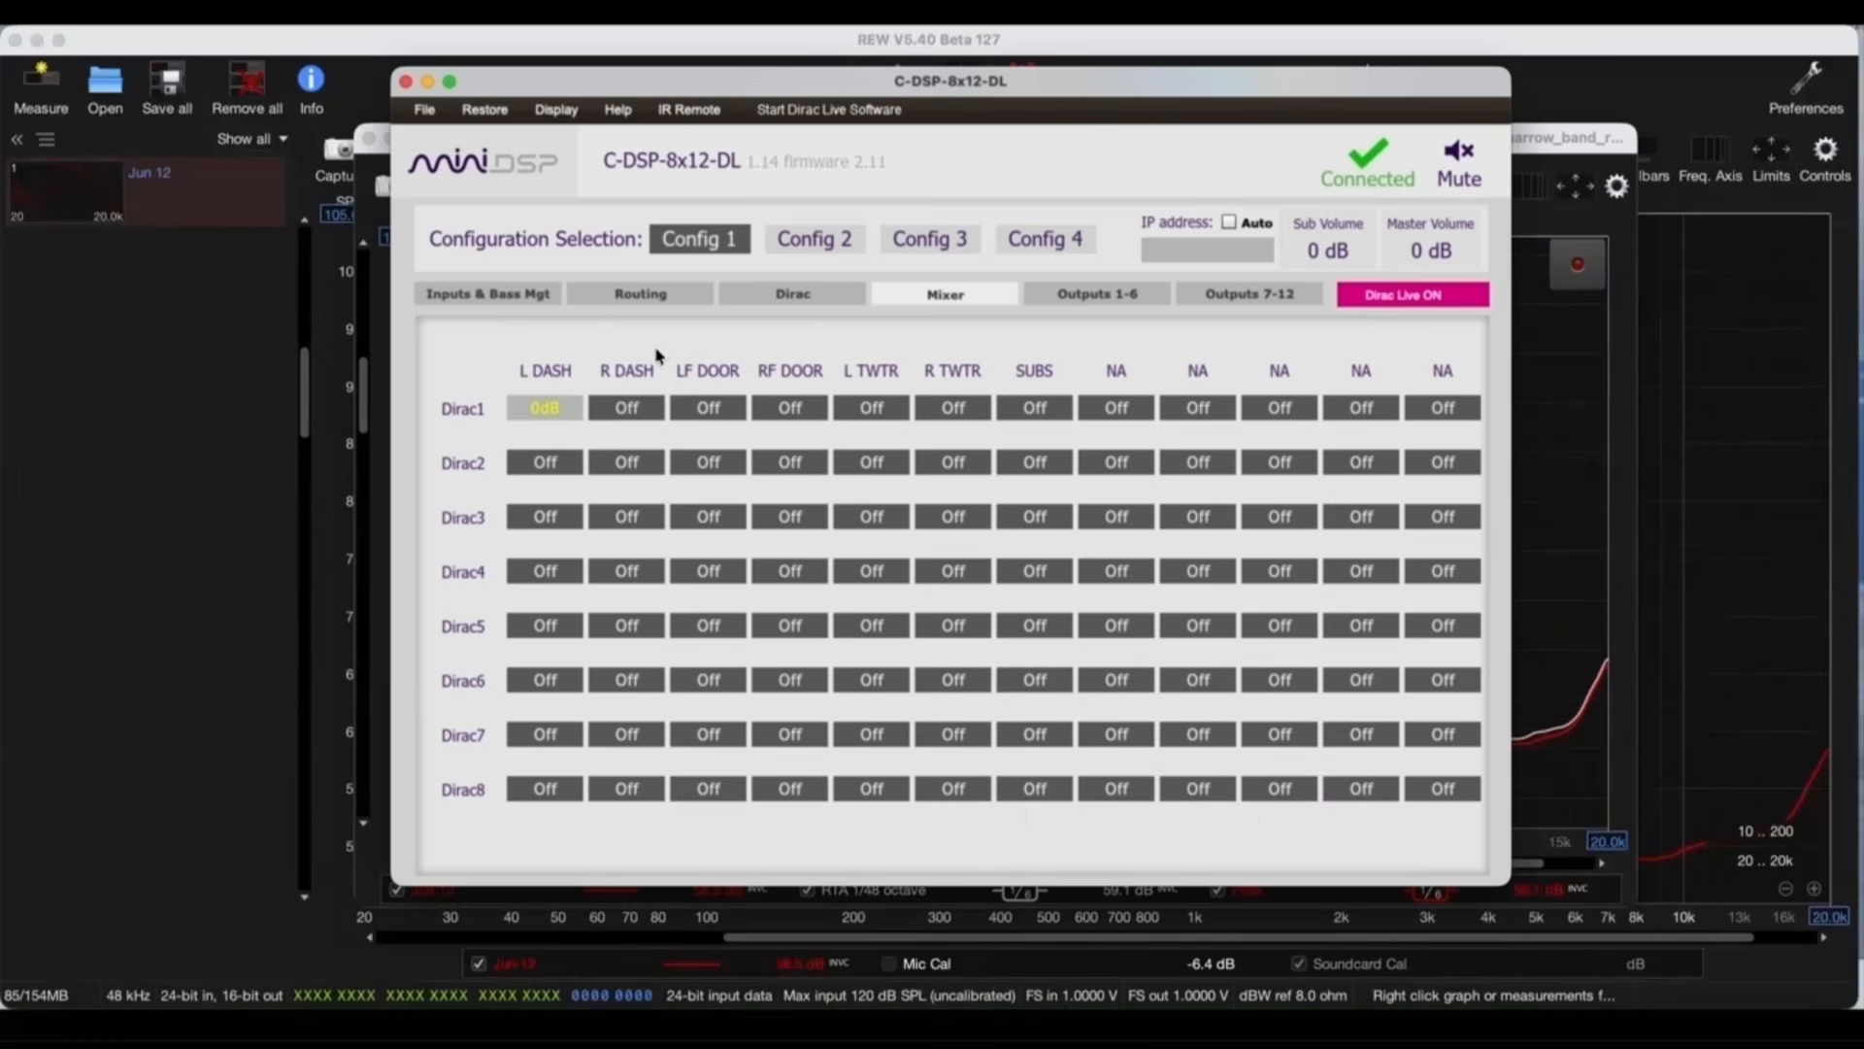
left_click(546, 406)
left_click(626, 464)
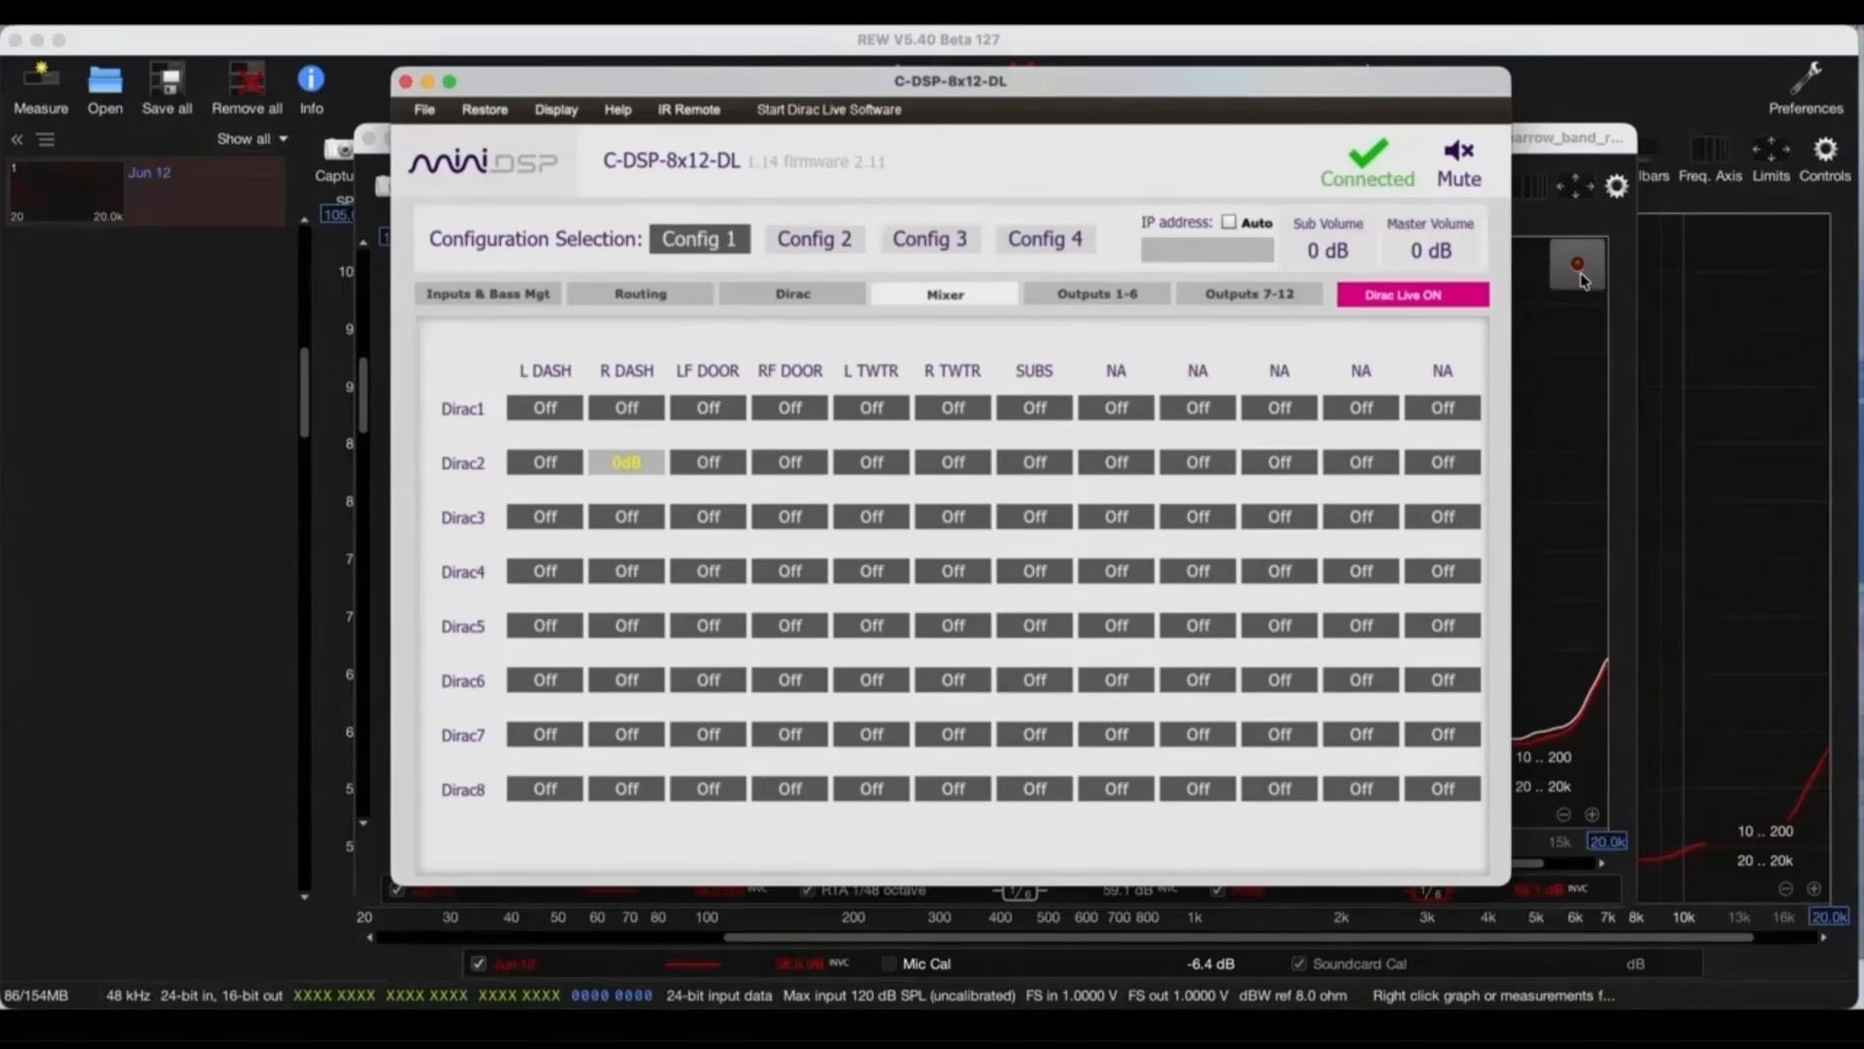
left_click(1579, 270)
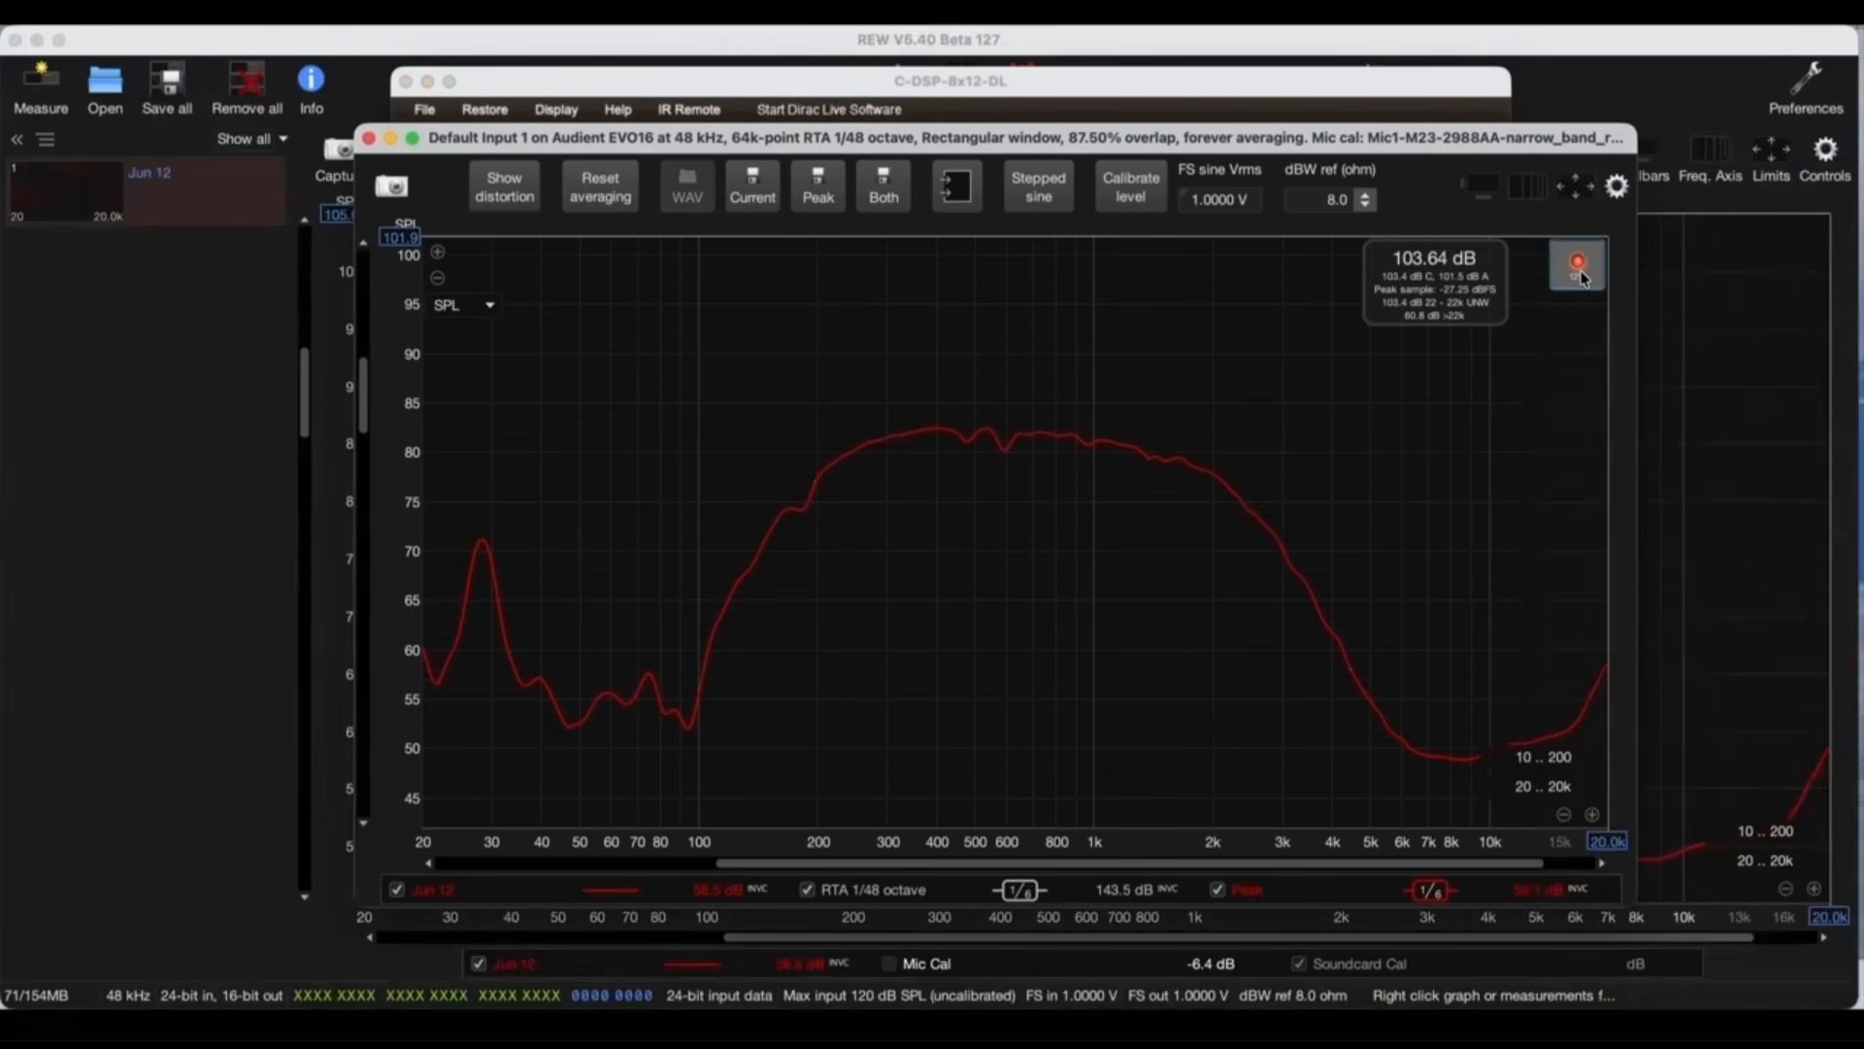
left_click(1579, 270)
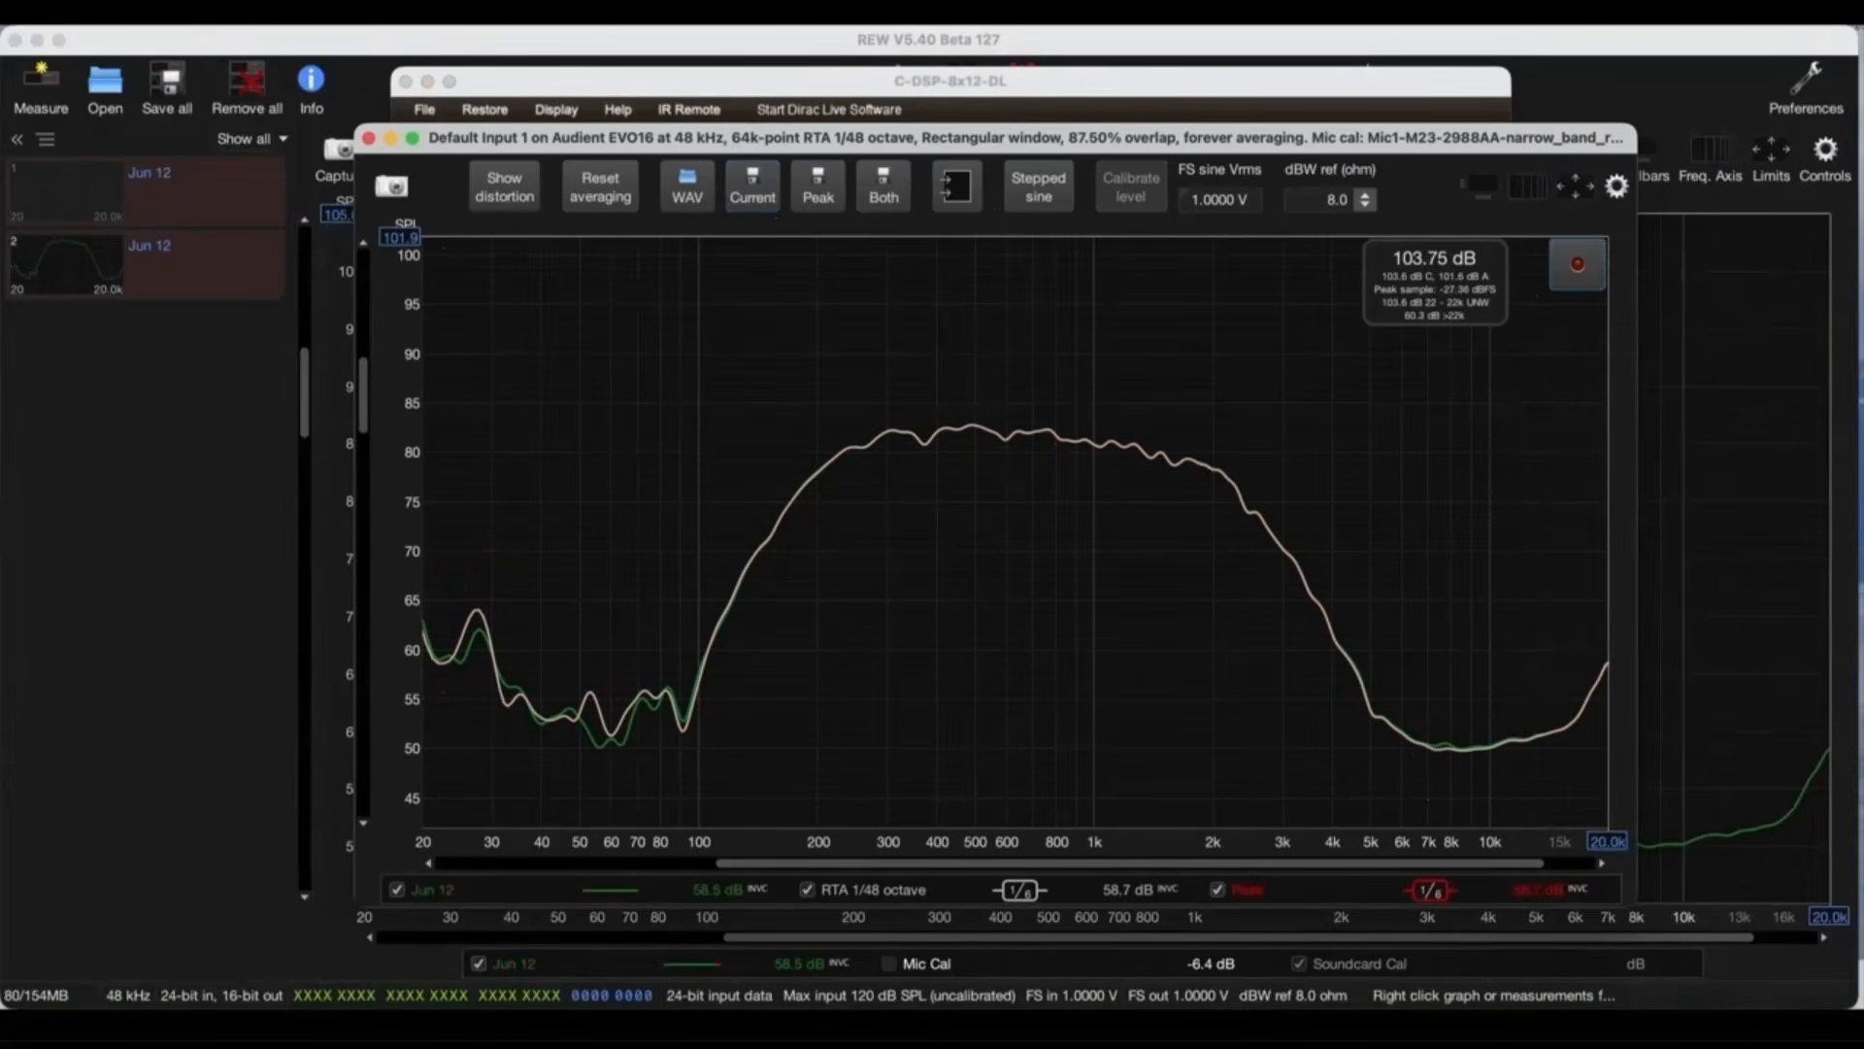
Step: Replace the R DASH mixer route with Dirac3 on LF DOOR at 0 dB and save its RTA measurement
left_click(1200, 1027)
left_click(616, 463)
left_click(708, 516)
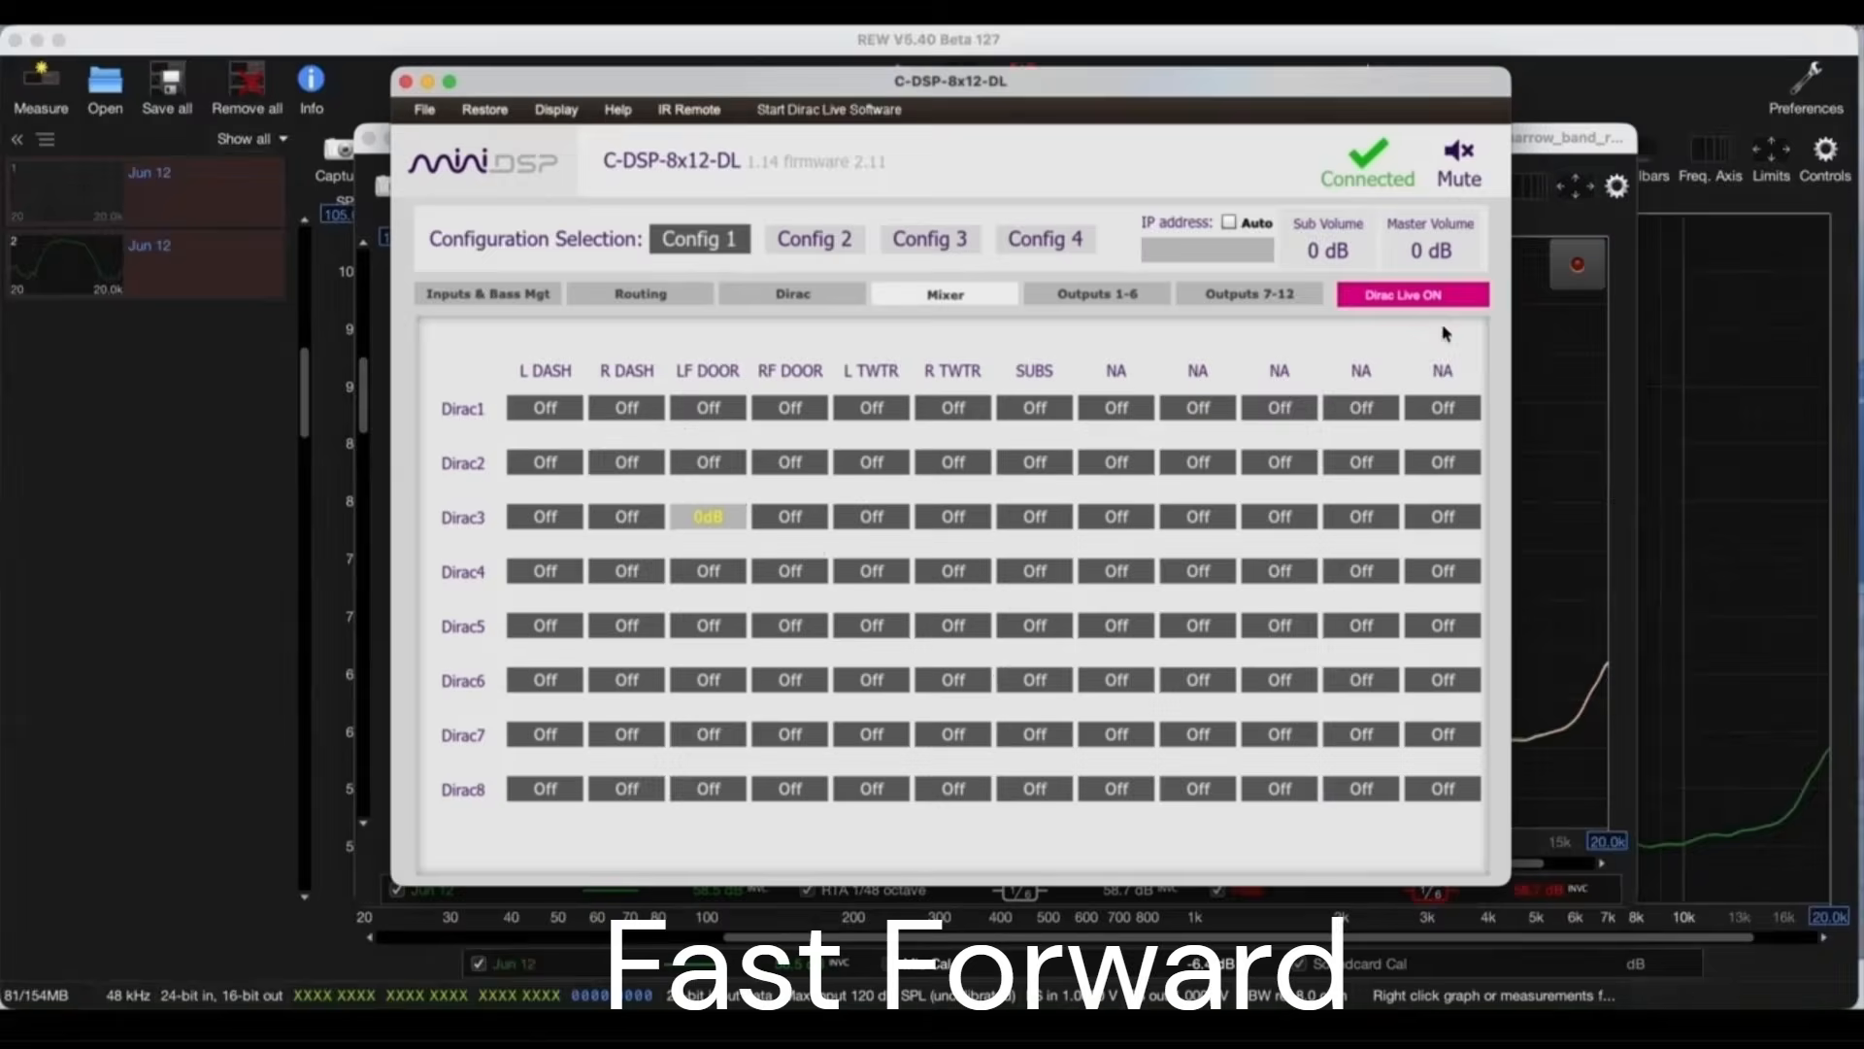
left_click(1577, 272)
left_click(1576, 273)
left_click(1576, 273)
left_click(753, 186)
Step: Replace the LF DOOR mixer route with Dirac4 on RF DOOR and save its RTA measurement
left_click(1201, 1028)
left_click(708, 517)
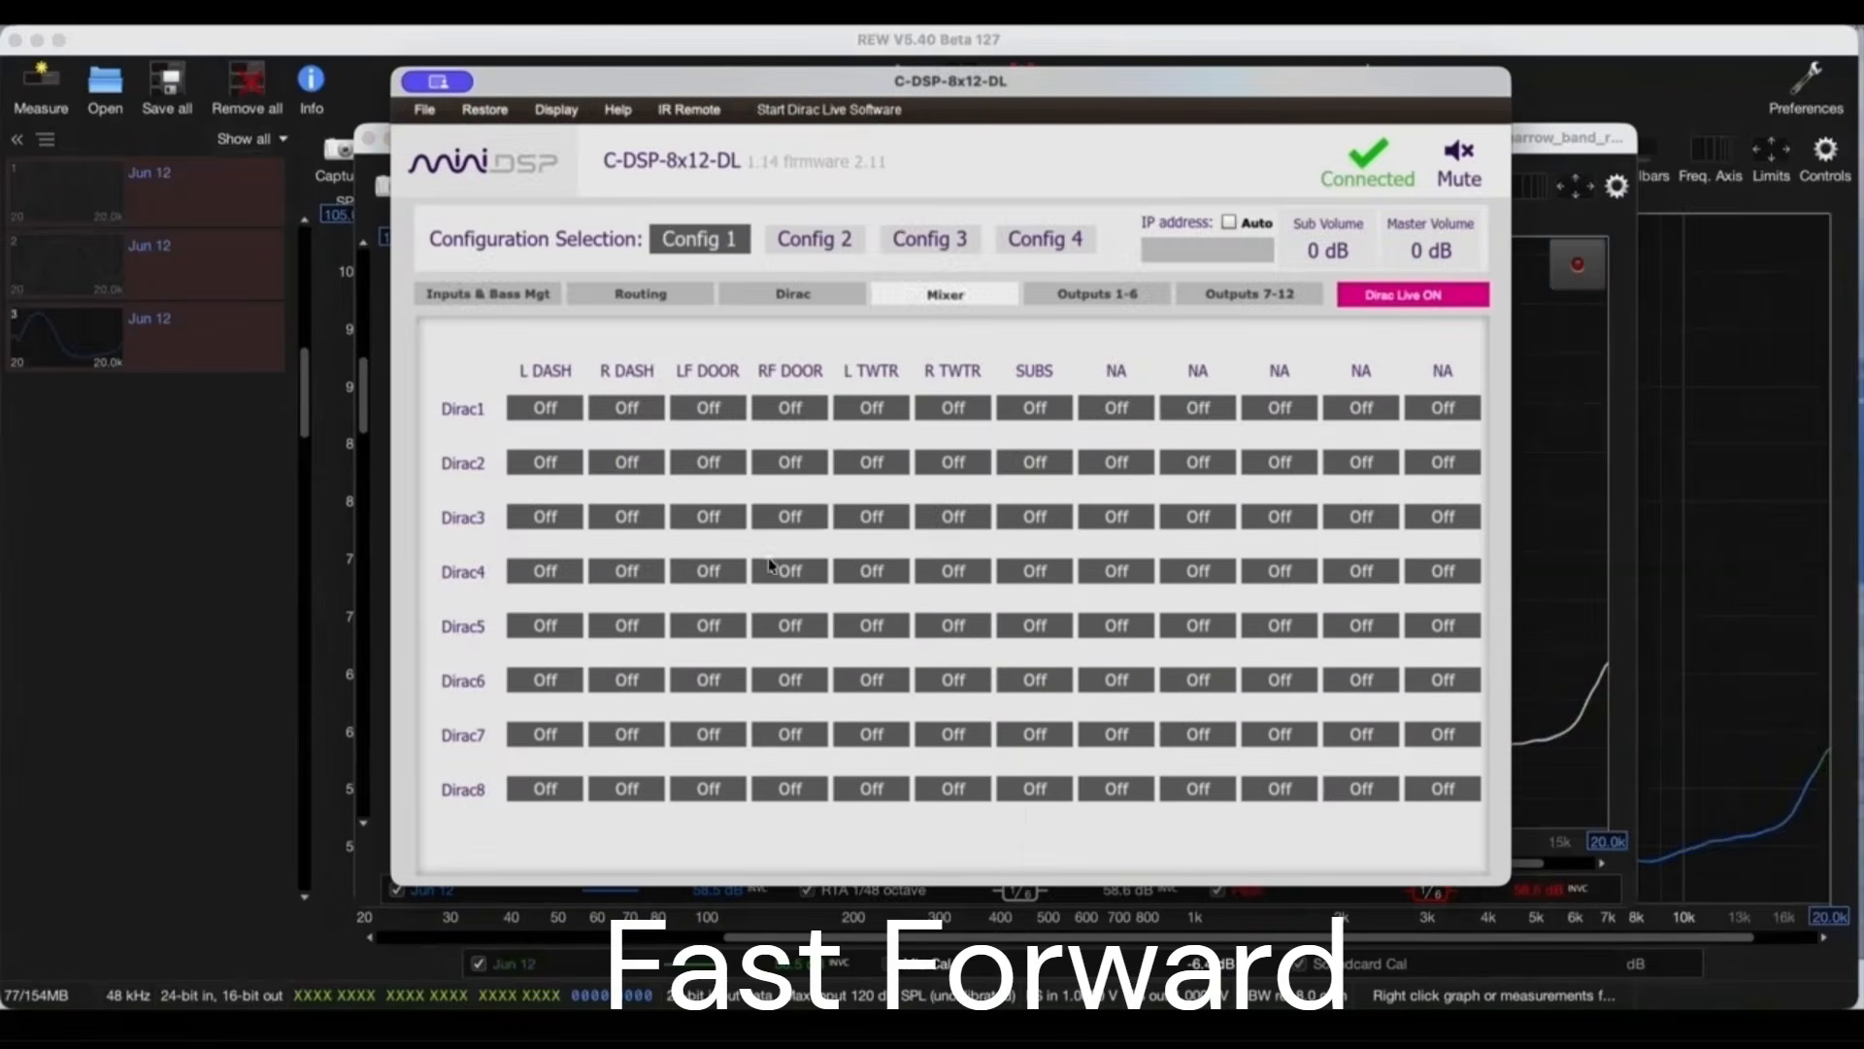
left_click(789, 571)
left_click(1577, 271)
left_click(1577, 271)
left_click(1577, 271)
left_click(753, 187)
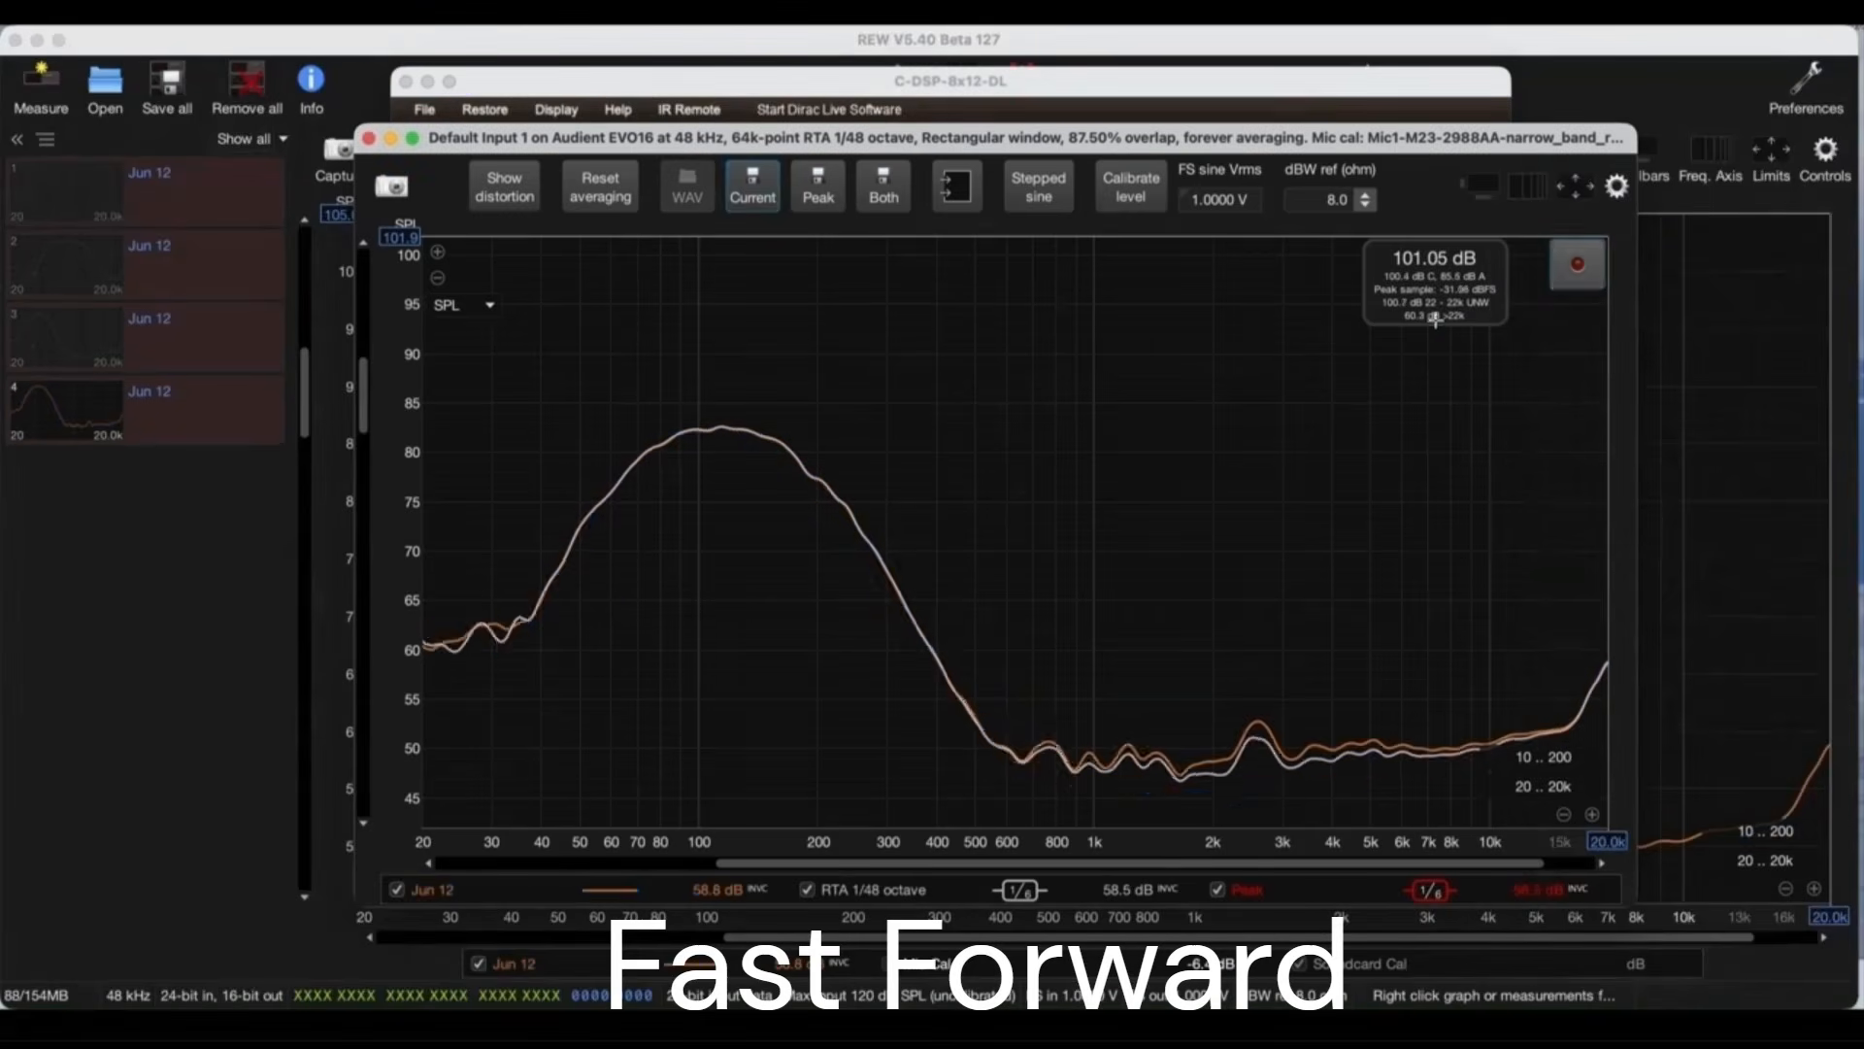
Step: Replace the RF DOOR mixer route with Dirac5 on L TWTR at 0 dB and save its RTA measurement
left_click(1200, 1028)
left_click(790, 571)
left_click(867, 625)
left_click(1576, 274)
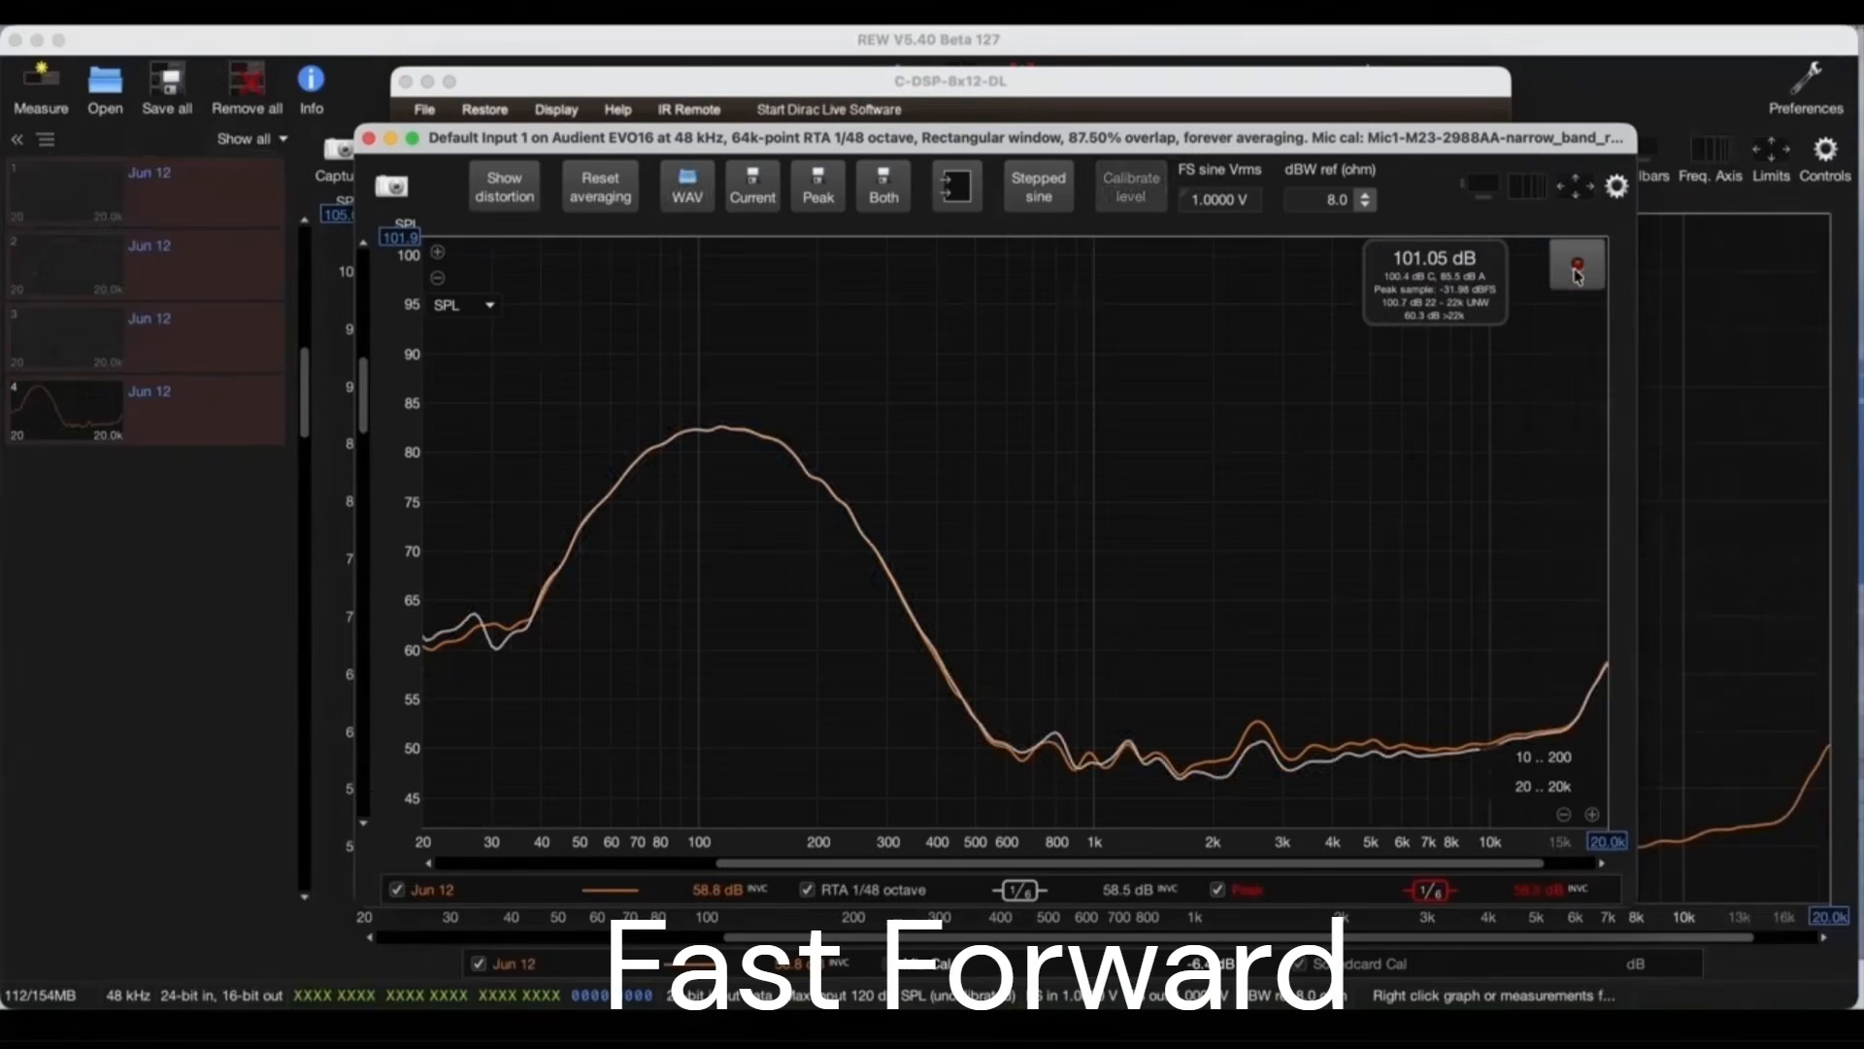
left_click(1576, 273)
left_click(1576, 274)
left_click(753, 186)
left_click(1200, 1027)
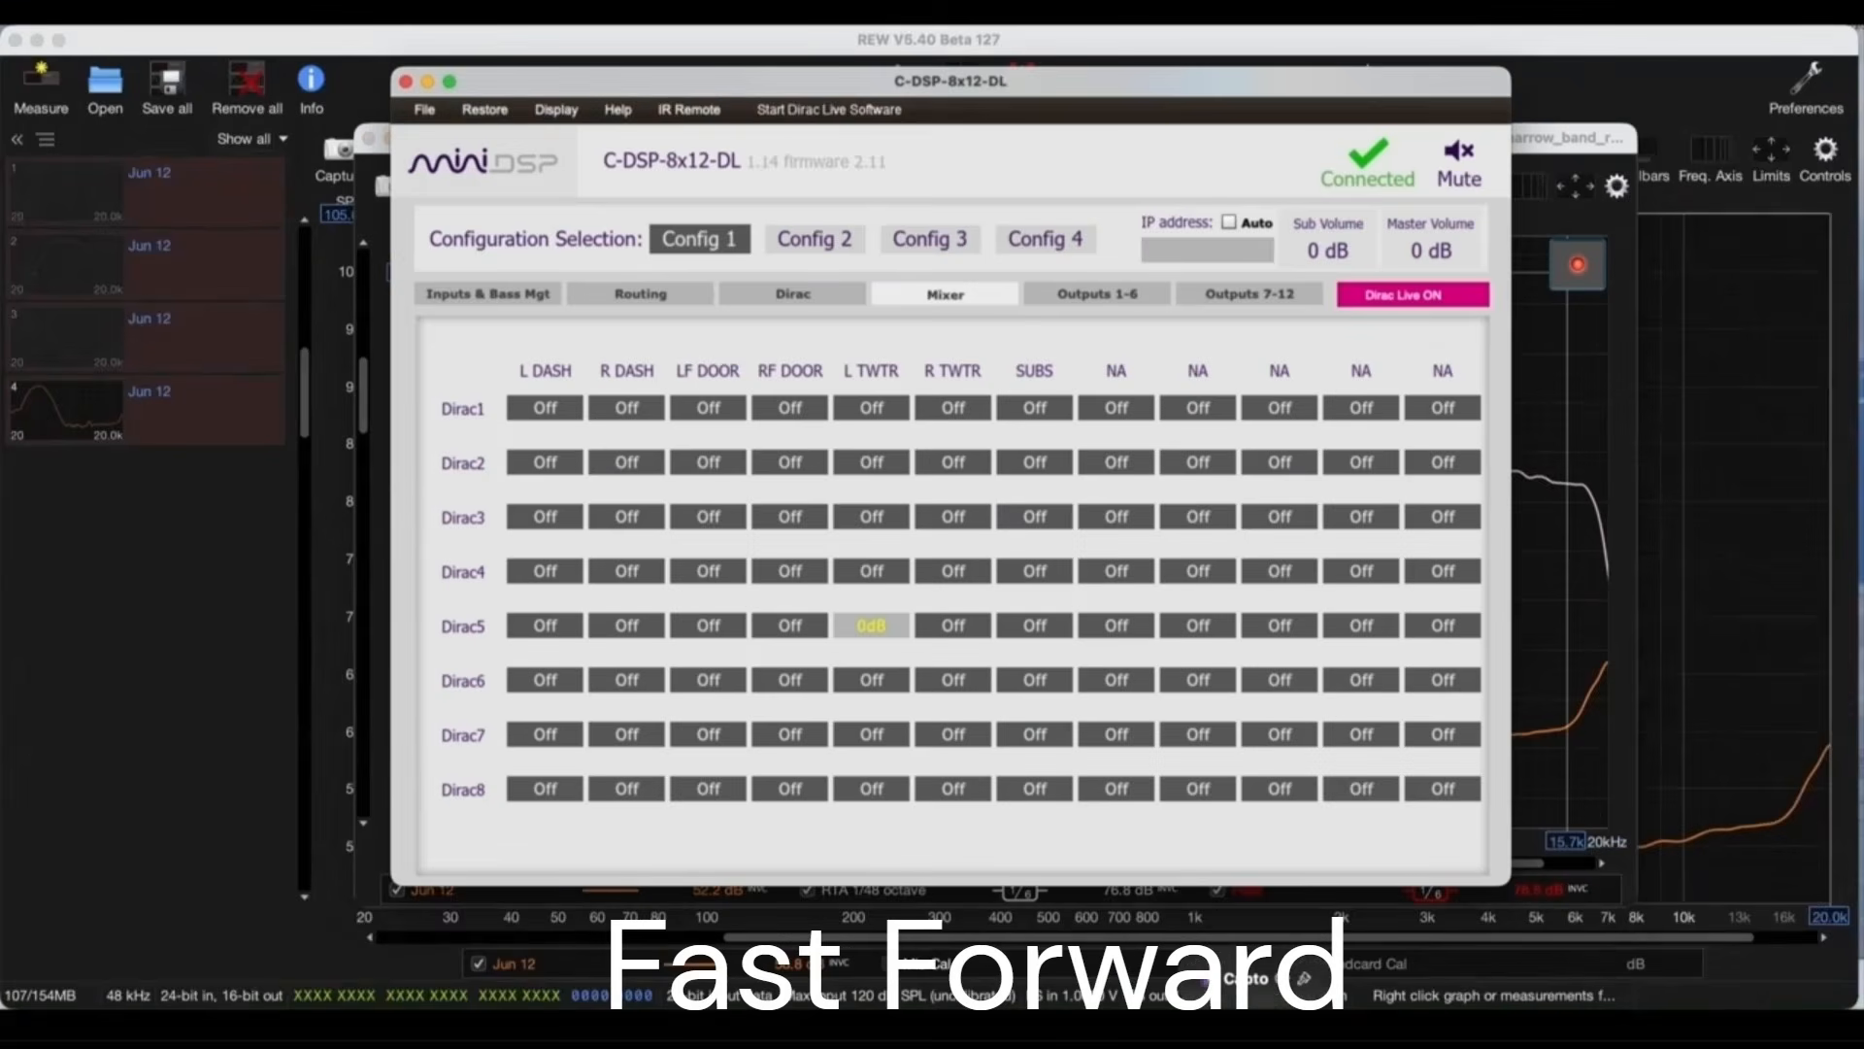
left_click(871, 625)
left_click(952, 678)
left_click(1577, 268)
Step: Replace the L TWTR mixer route with Dirac6 on R TWTR and save its RTA measurement
left_click(1577, 268)
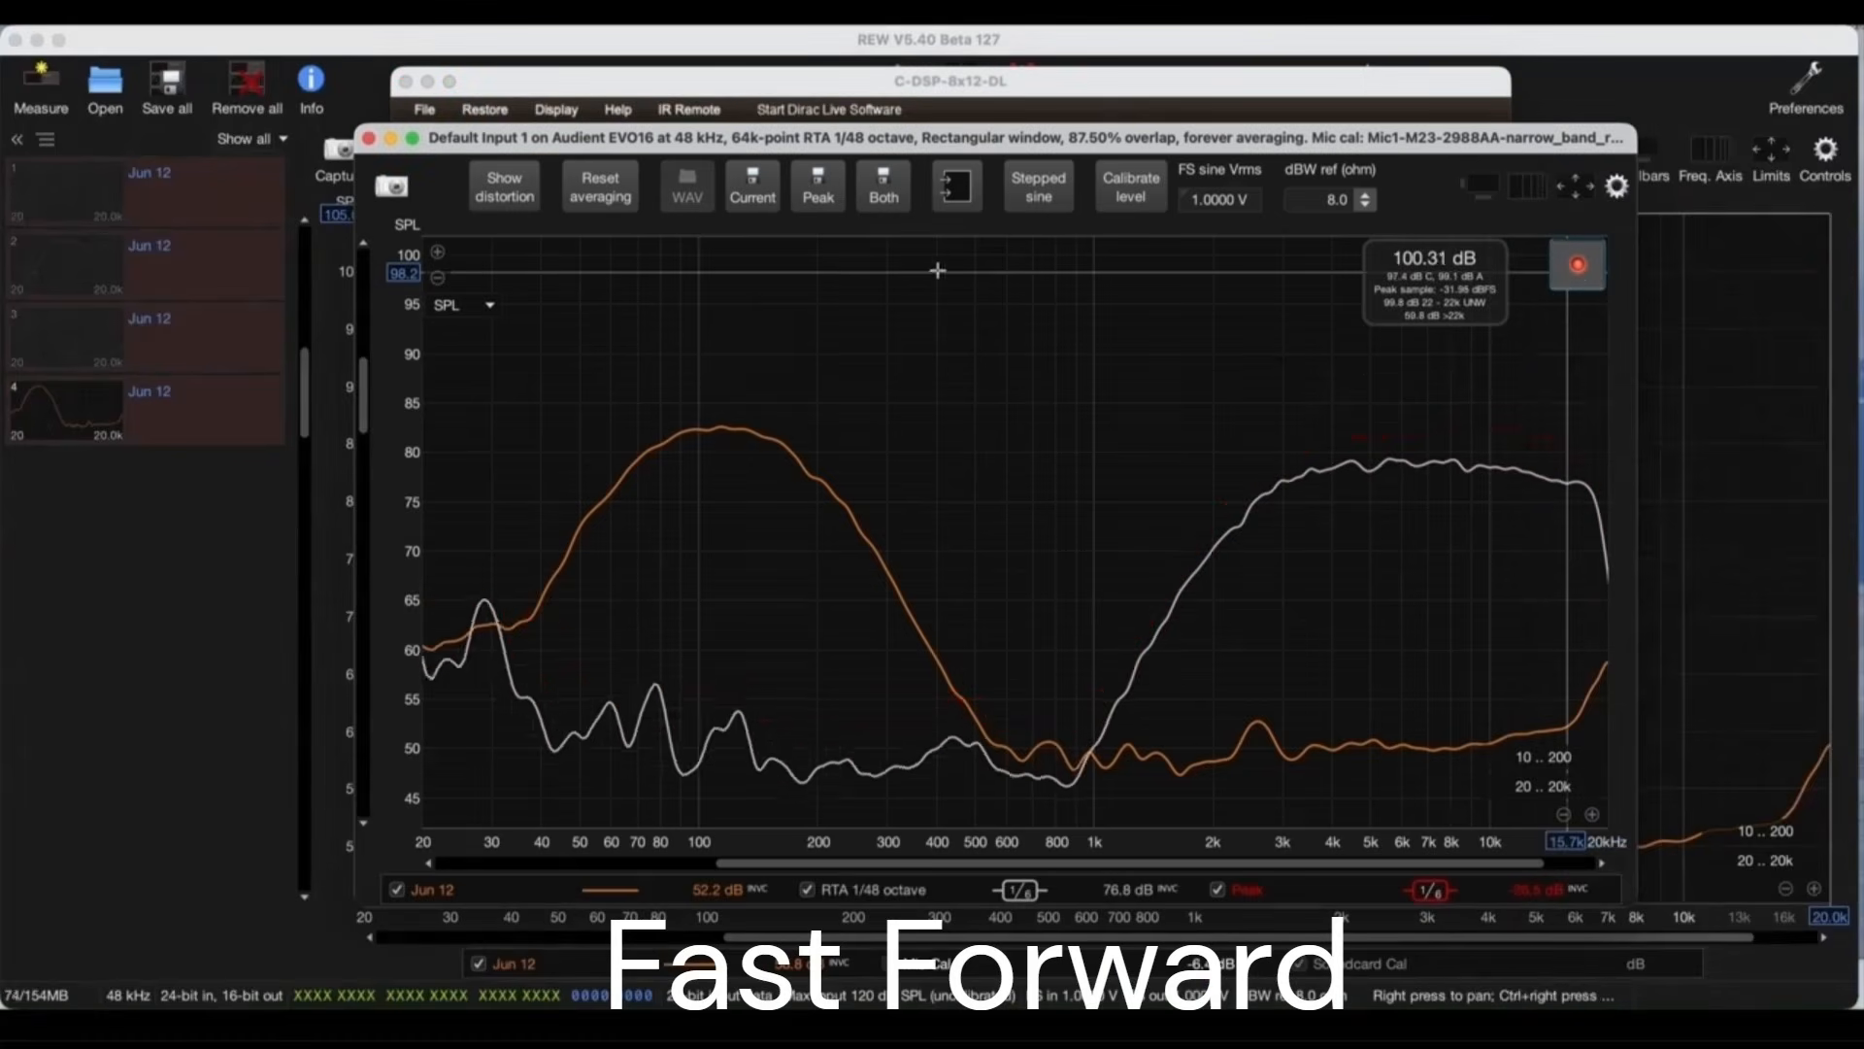
left_click(753, 187)
left_click(1200, 1028)
left_click(871, 625)
left_click(953, 679)
left_click(1577, 268)
left_click(1577, 268)
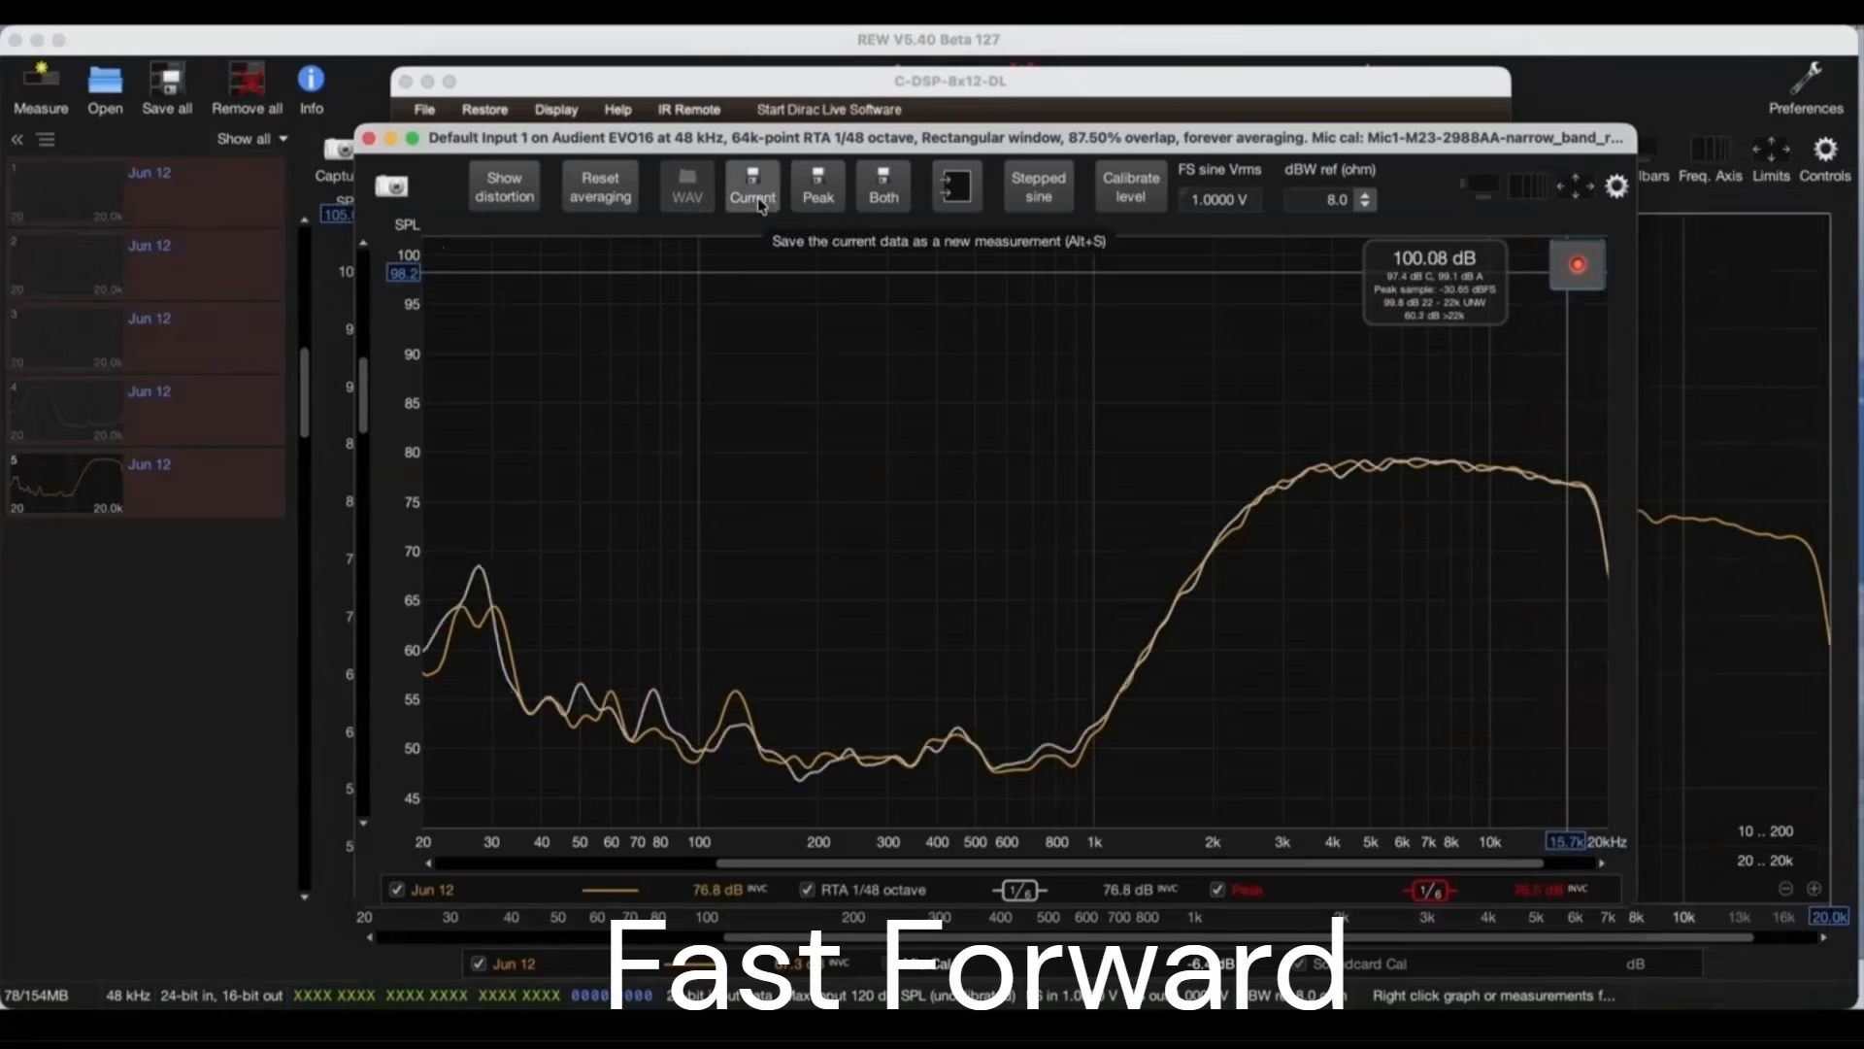
left_click(755, 194)
Step: Replace the R TWTR mixer route with Dirac7 on SUBS at 0 dB and save its RTA measurement
left_click(1201, 1027)
left_click(1040, 736)
left_click(871, 626)
left_click(1581, 272)
left_click(1580, 272)
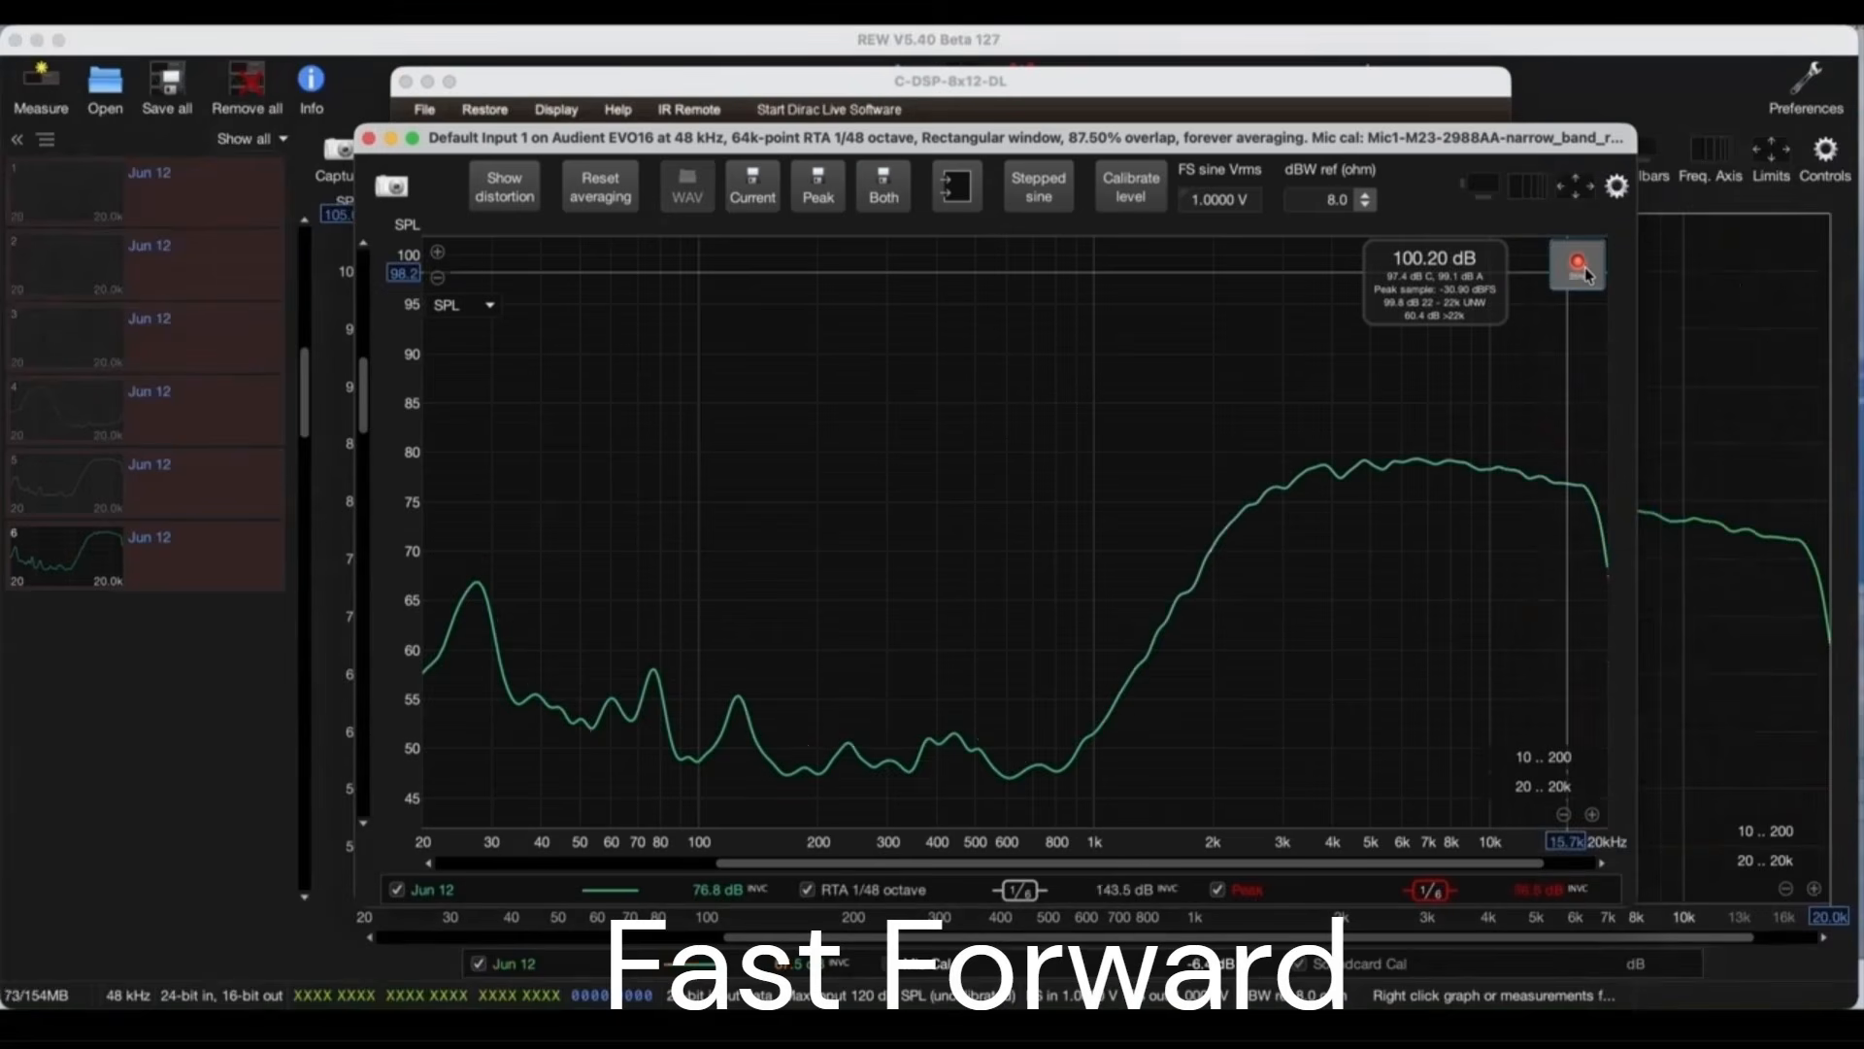
left_click(753, 186)
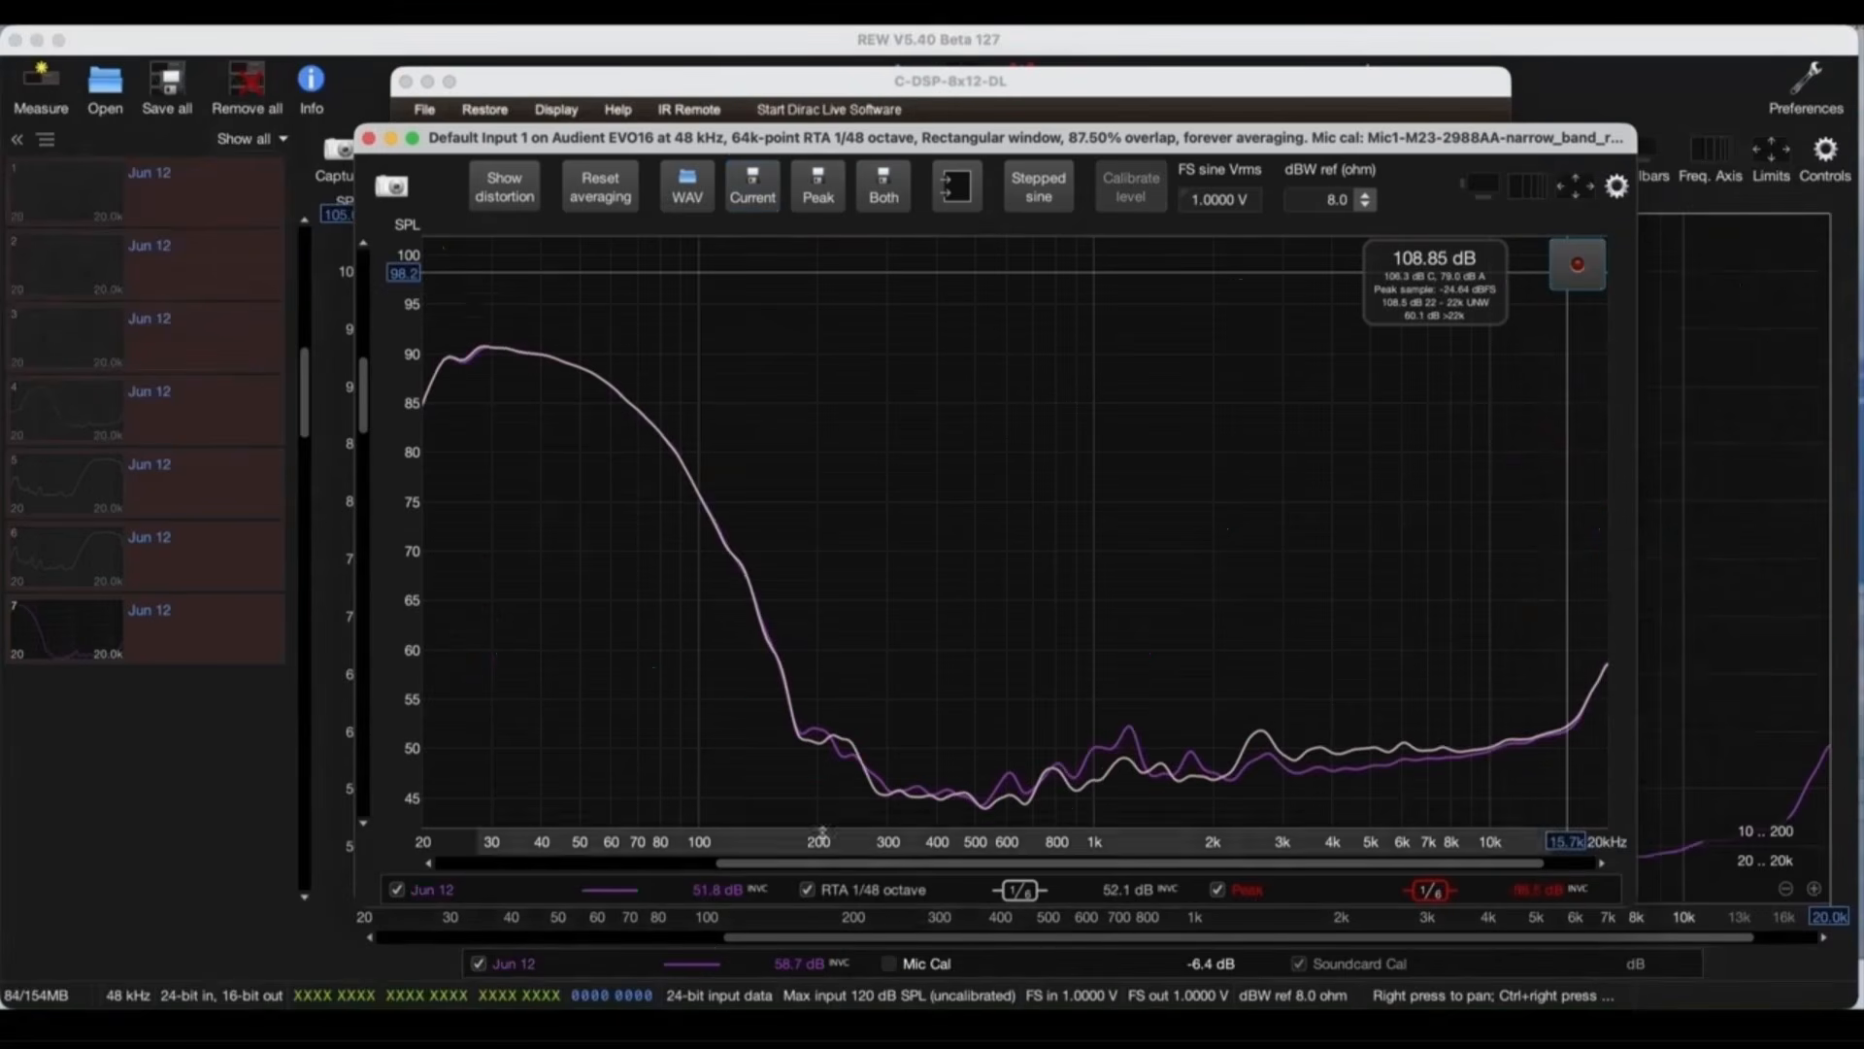
Step: Overlay the saved measurements in REW's All SPL graph, hiding traces 1, 3 and 6 and keeping trace 7 shown
left_click(187, 758)
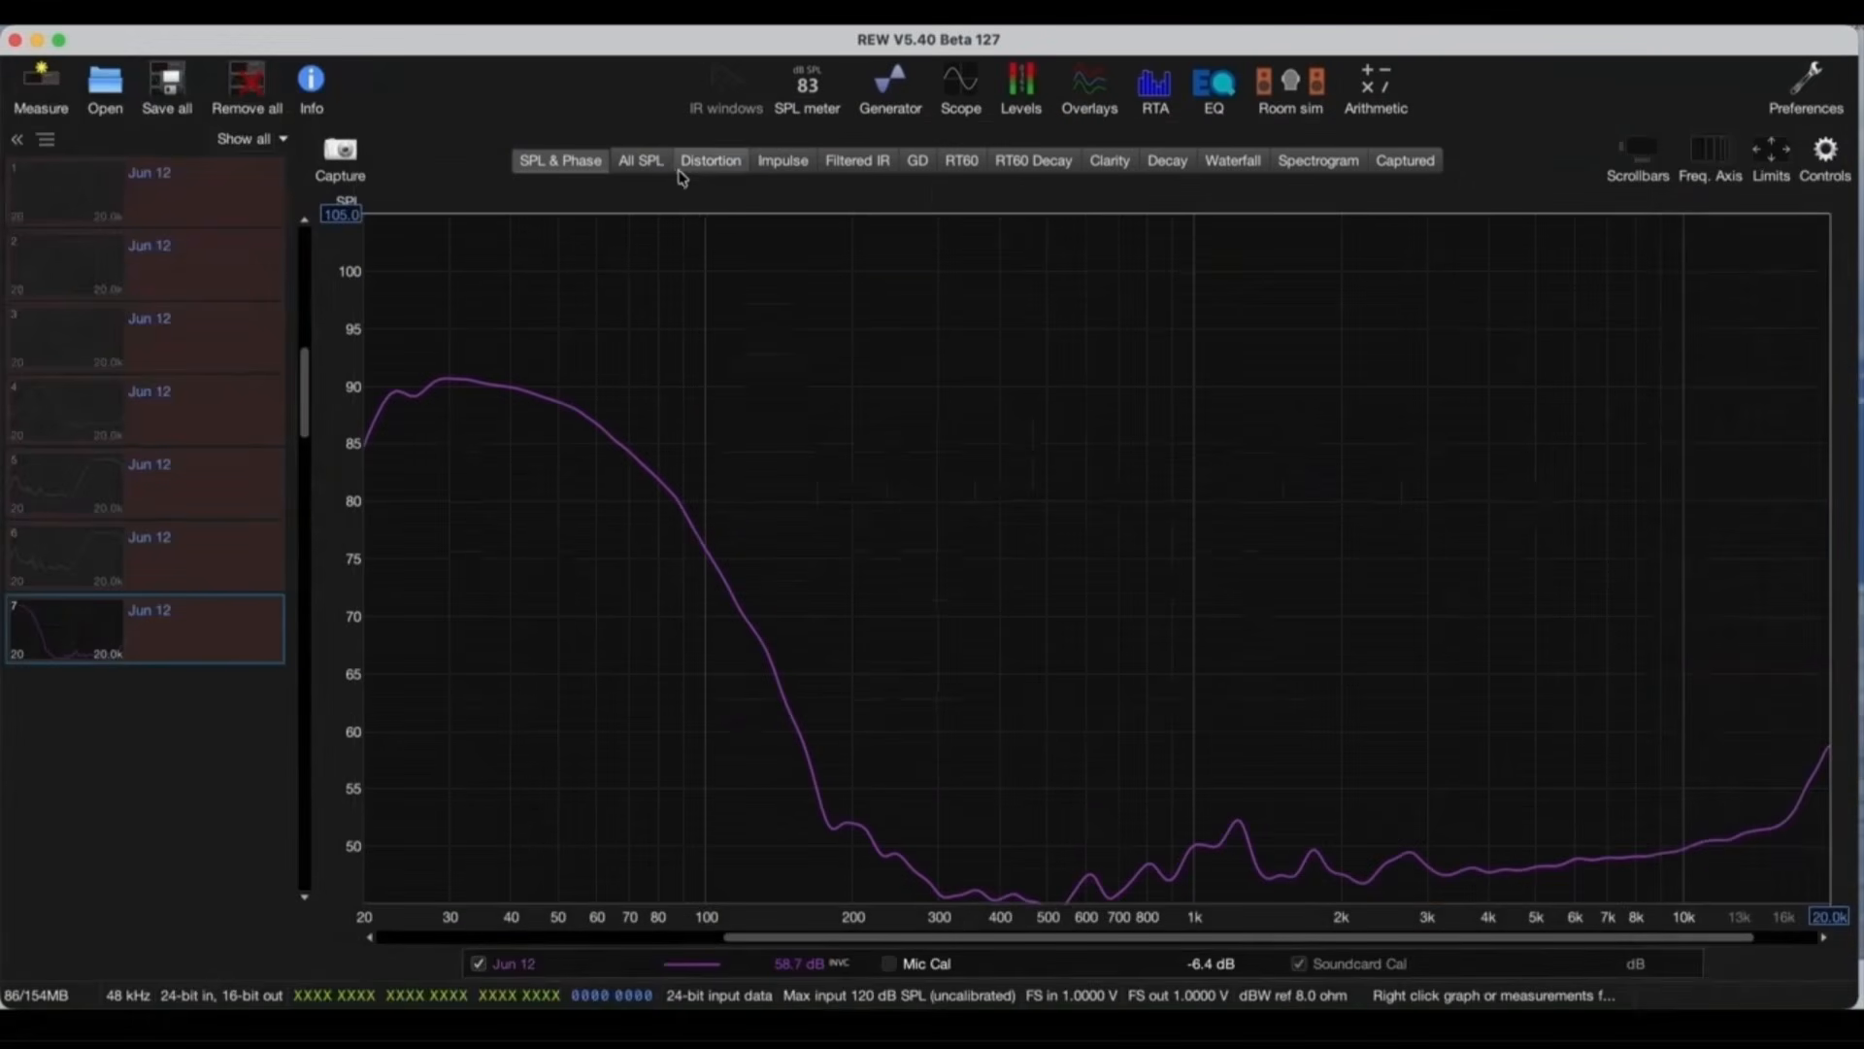
left_click(649, 167)
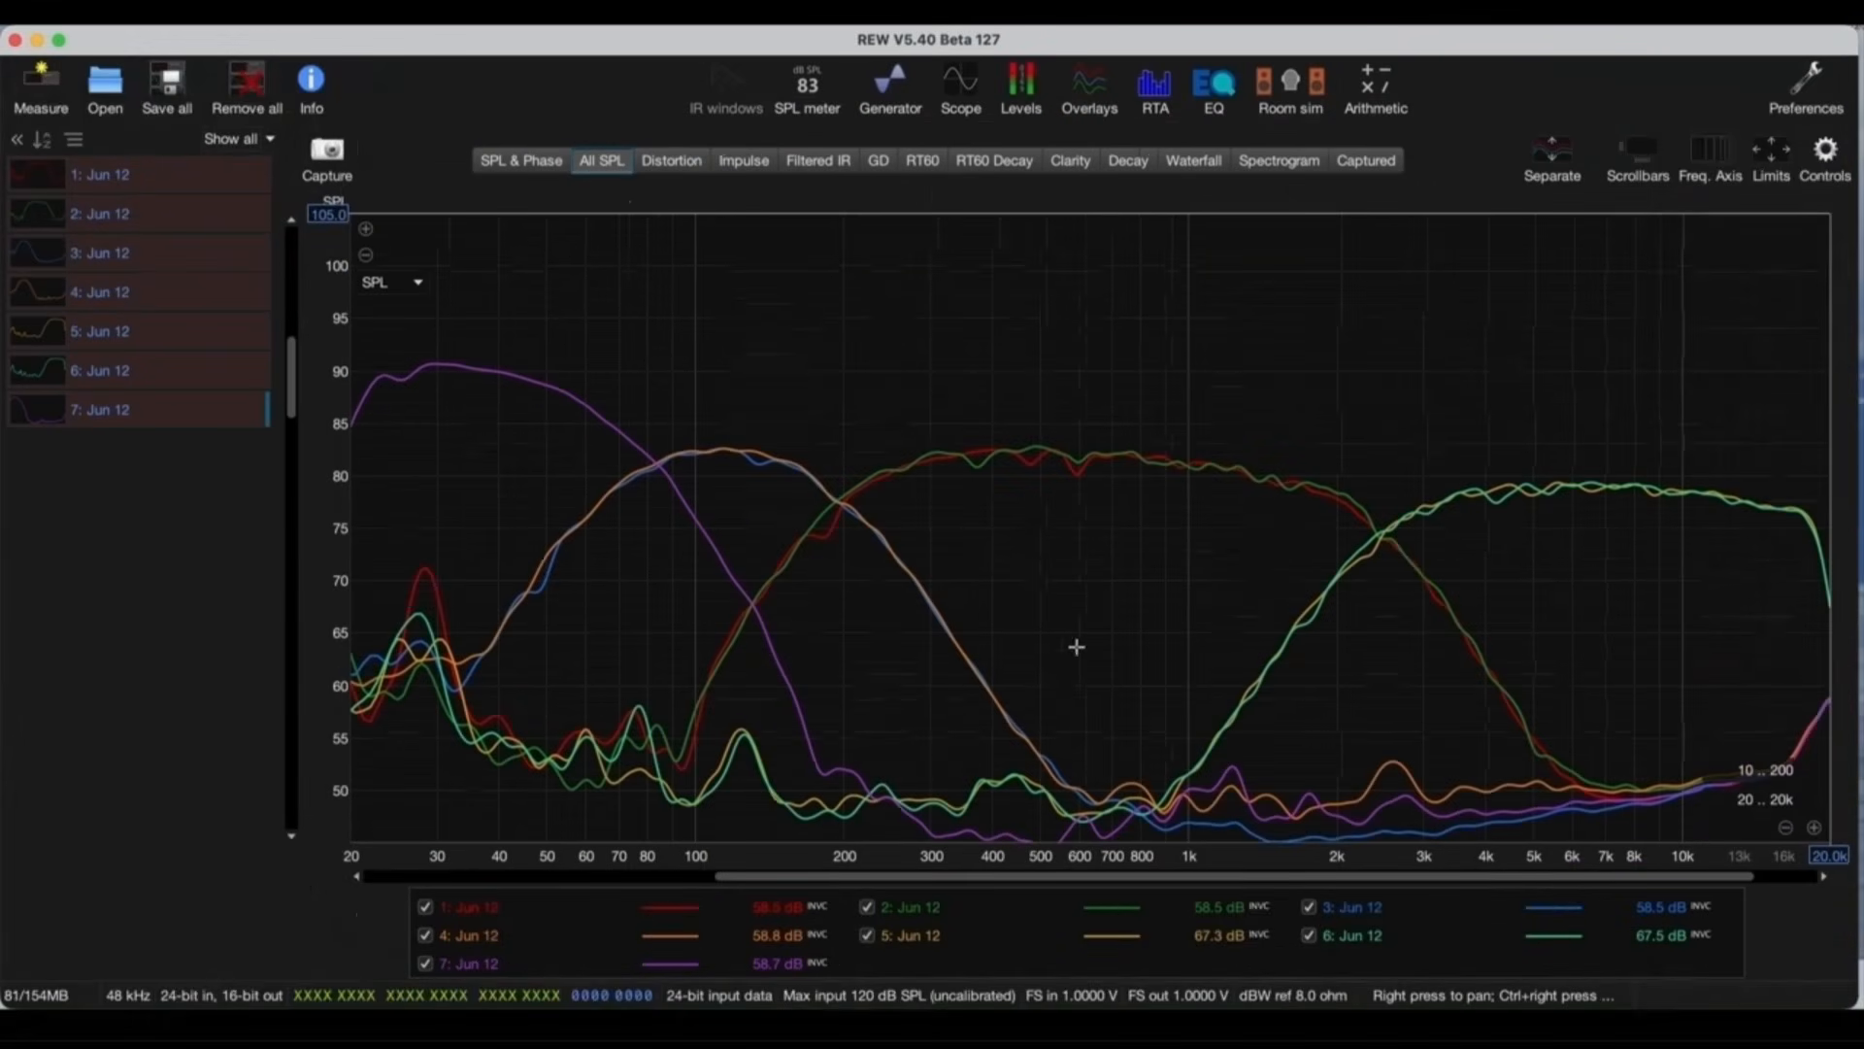
left_click(156, 182)
left_click(156, 253)
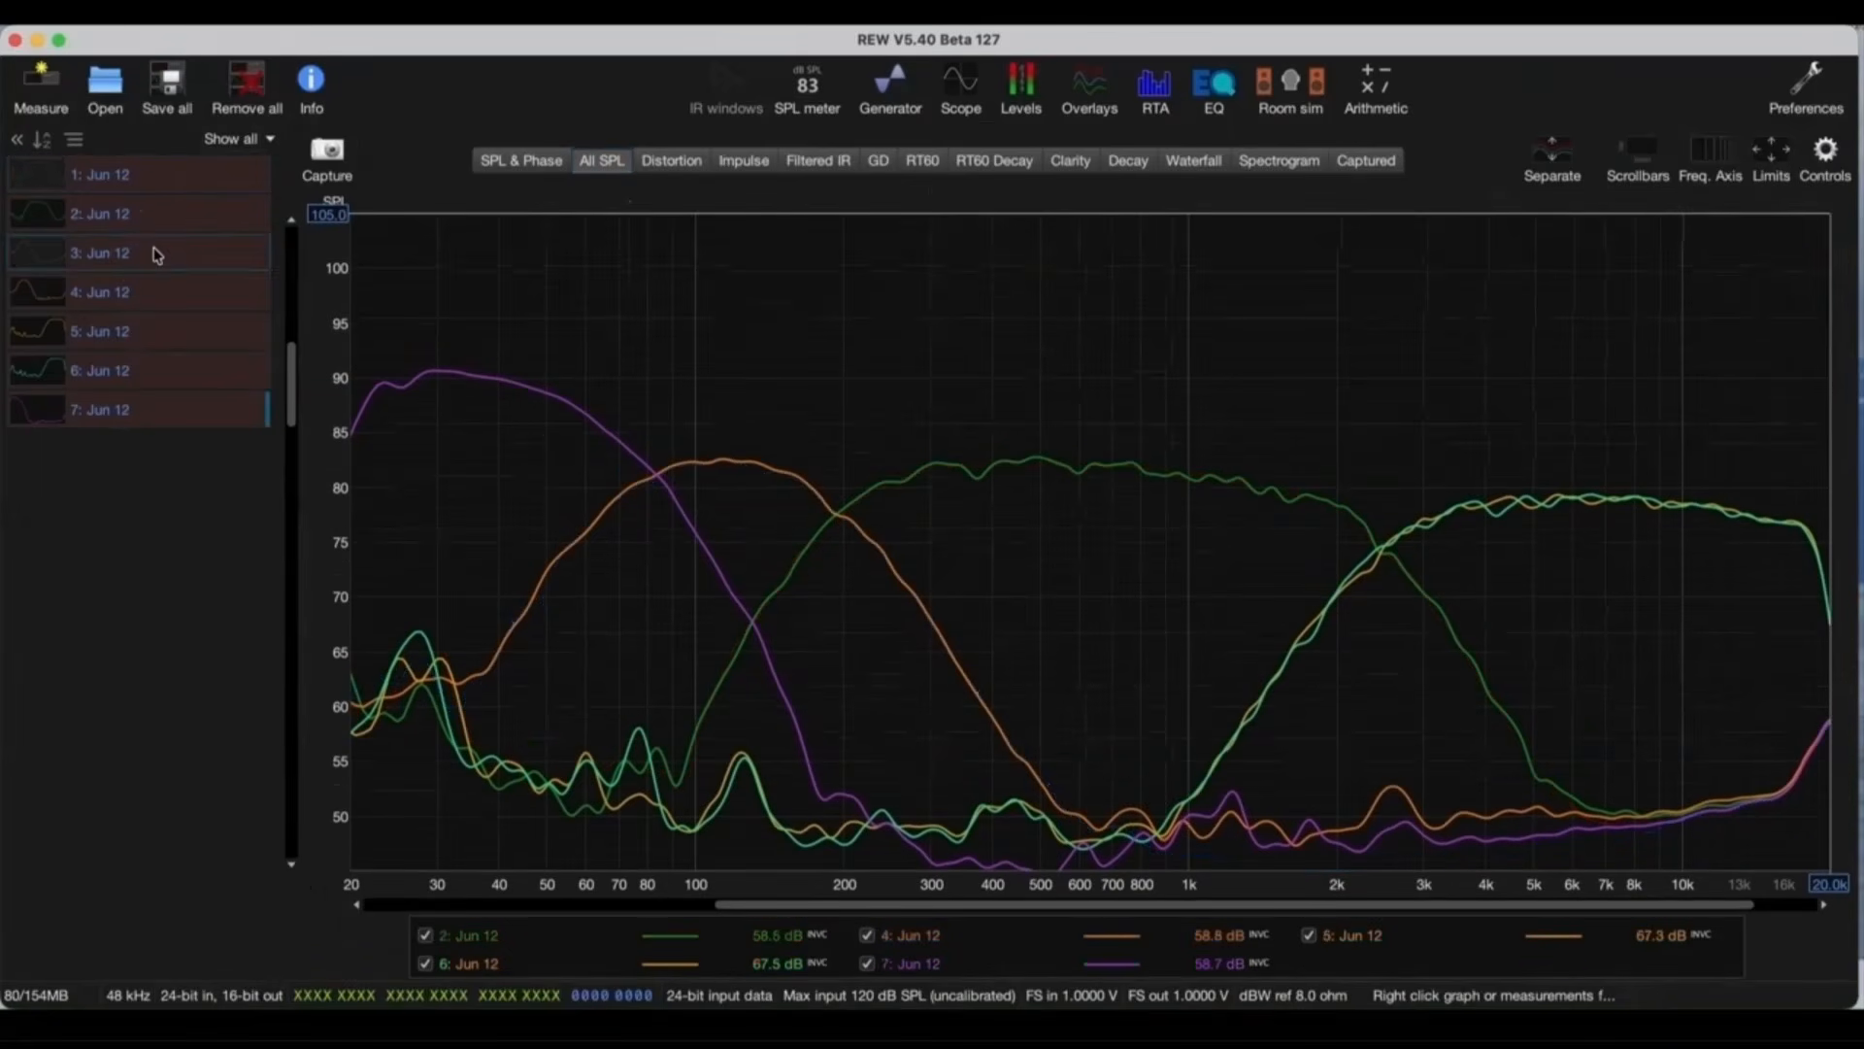
left_click(143, 372)
left_click(162, 413)
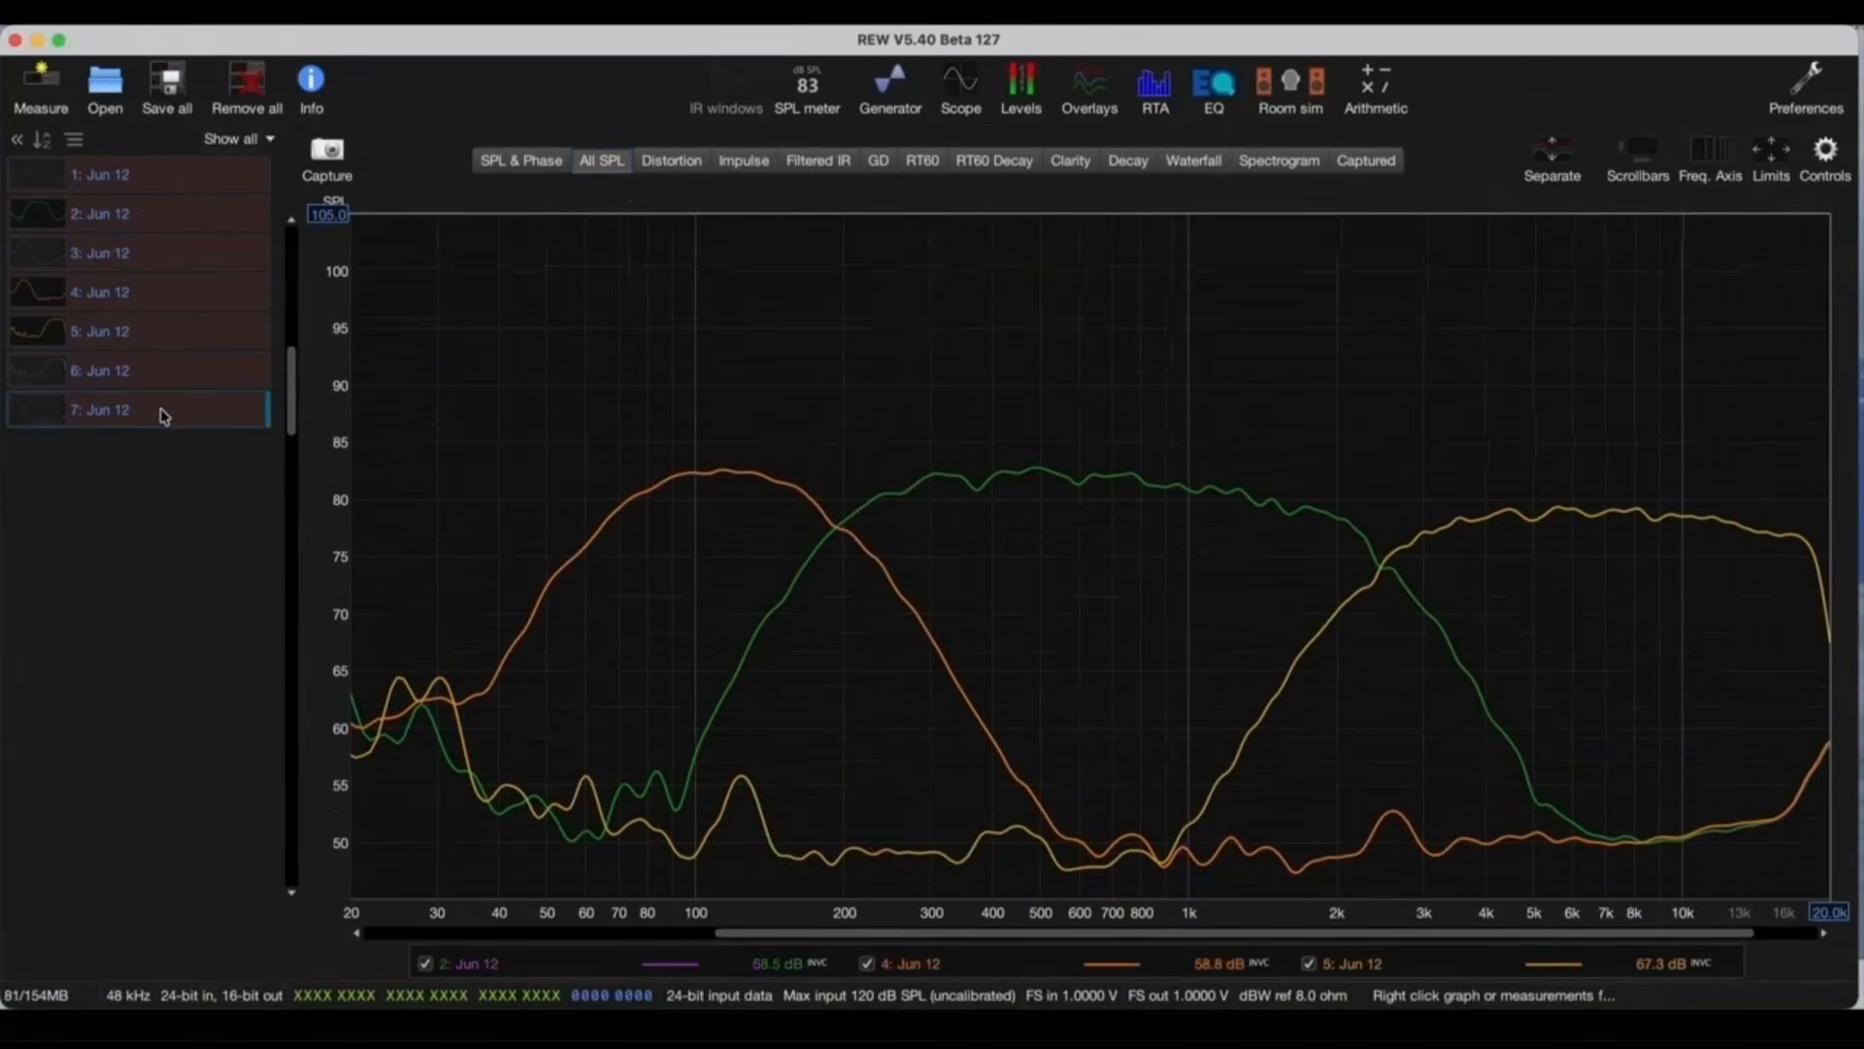
left_click(163, 413)
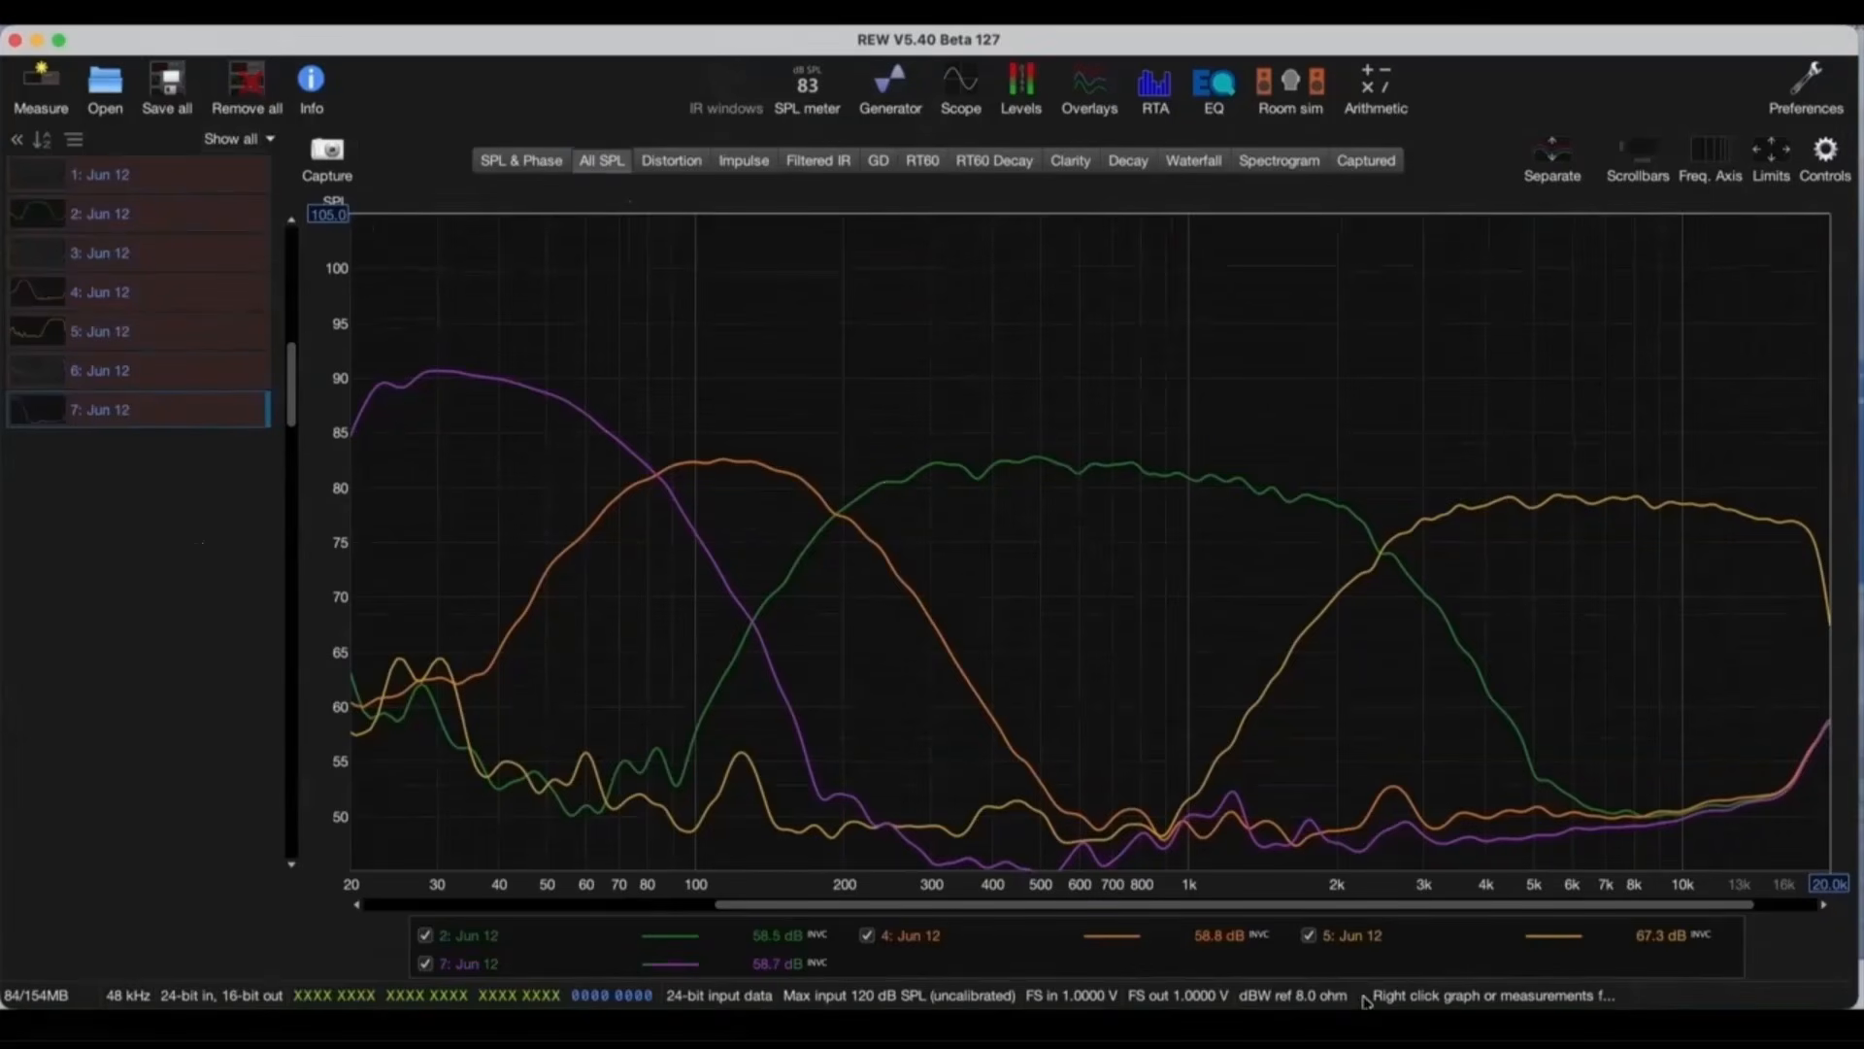
Step: In the C-DSP mixer, route Dirac1 to L DASH, Dirac3 to LF DOOR and Dirac5 to L TWTR at 0 dB alongside SUBS
left_click(1200, 1031)
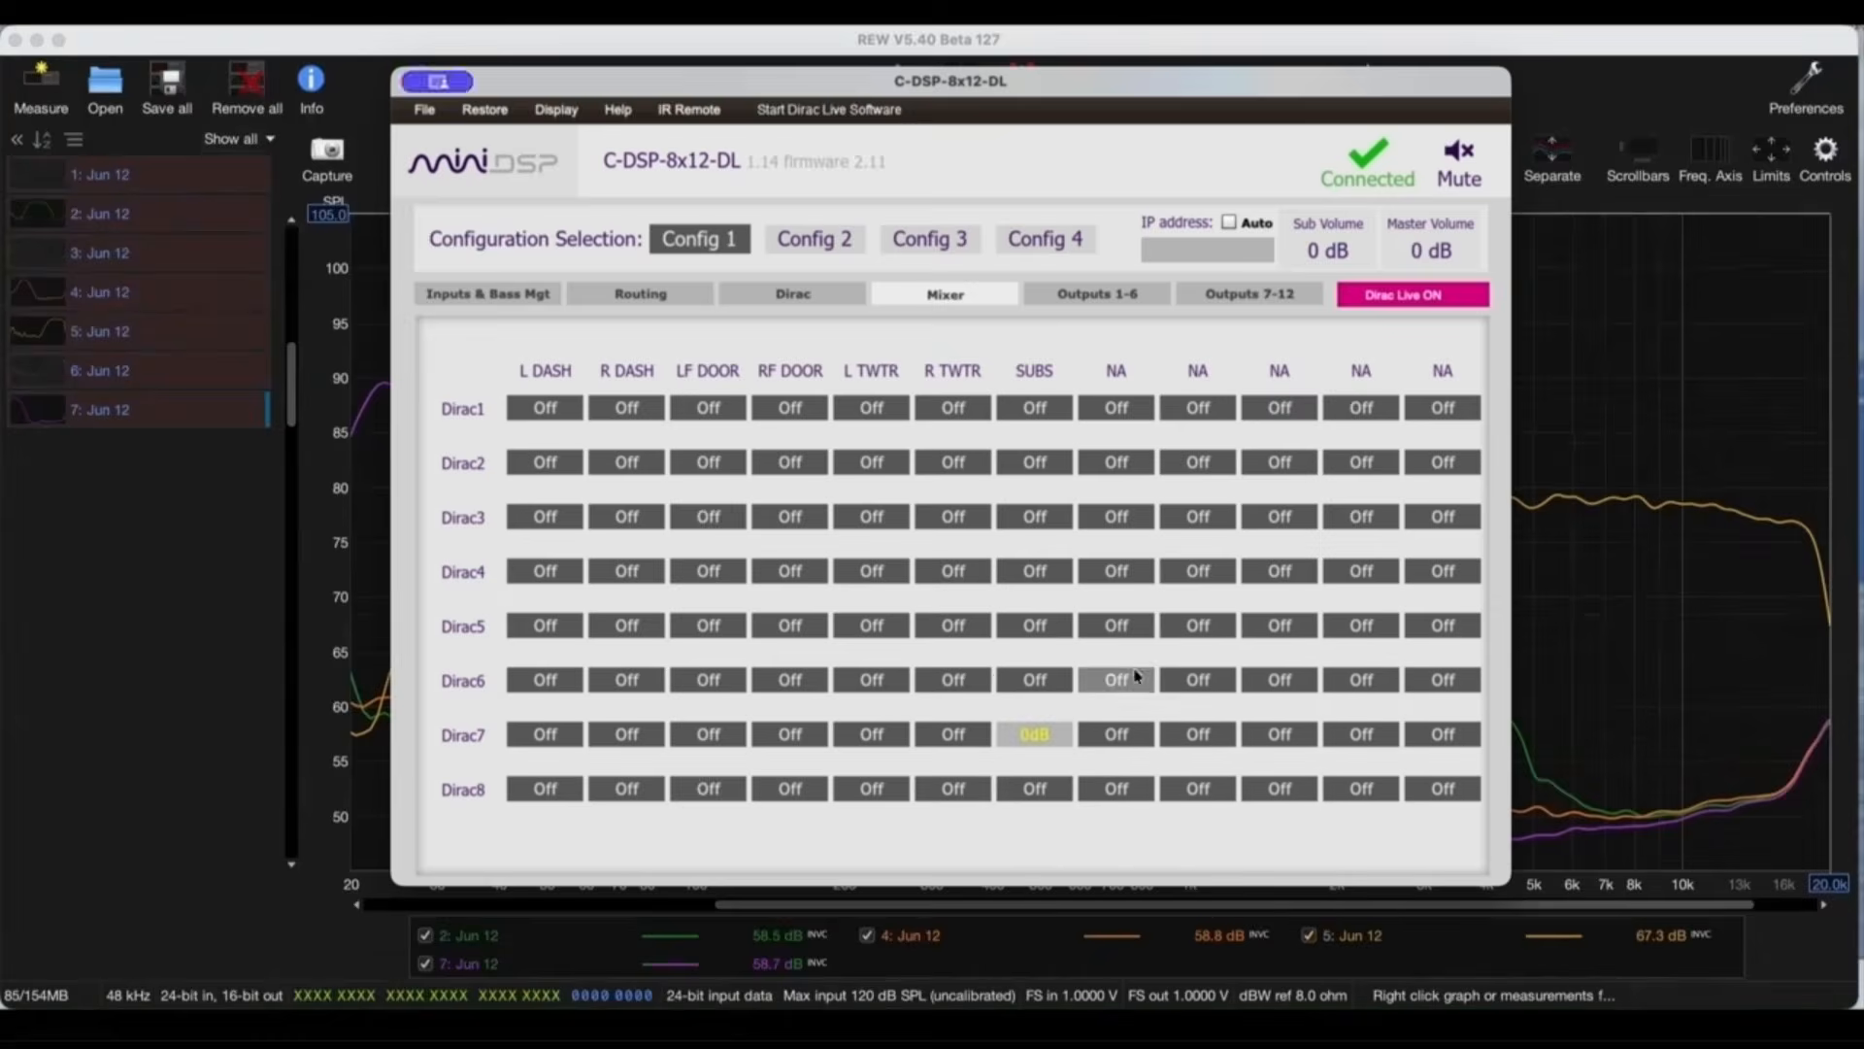
left_click(539, 415)
left_click(699, 516)
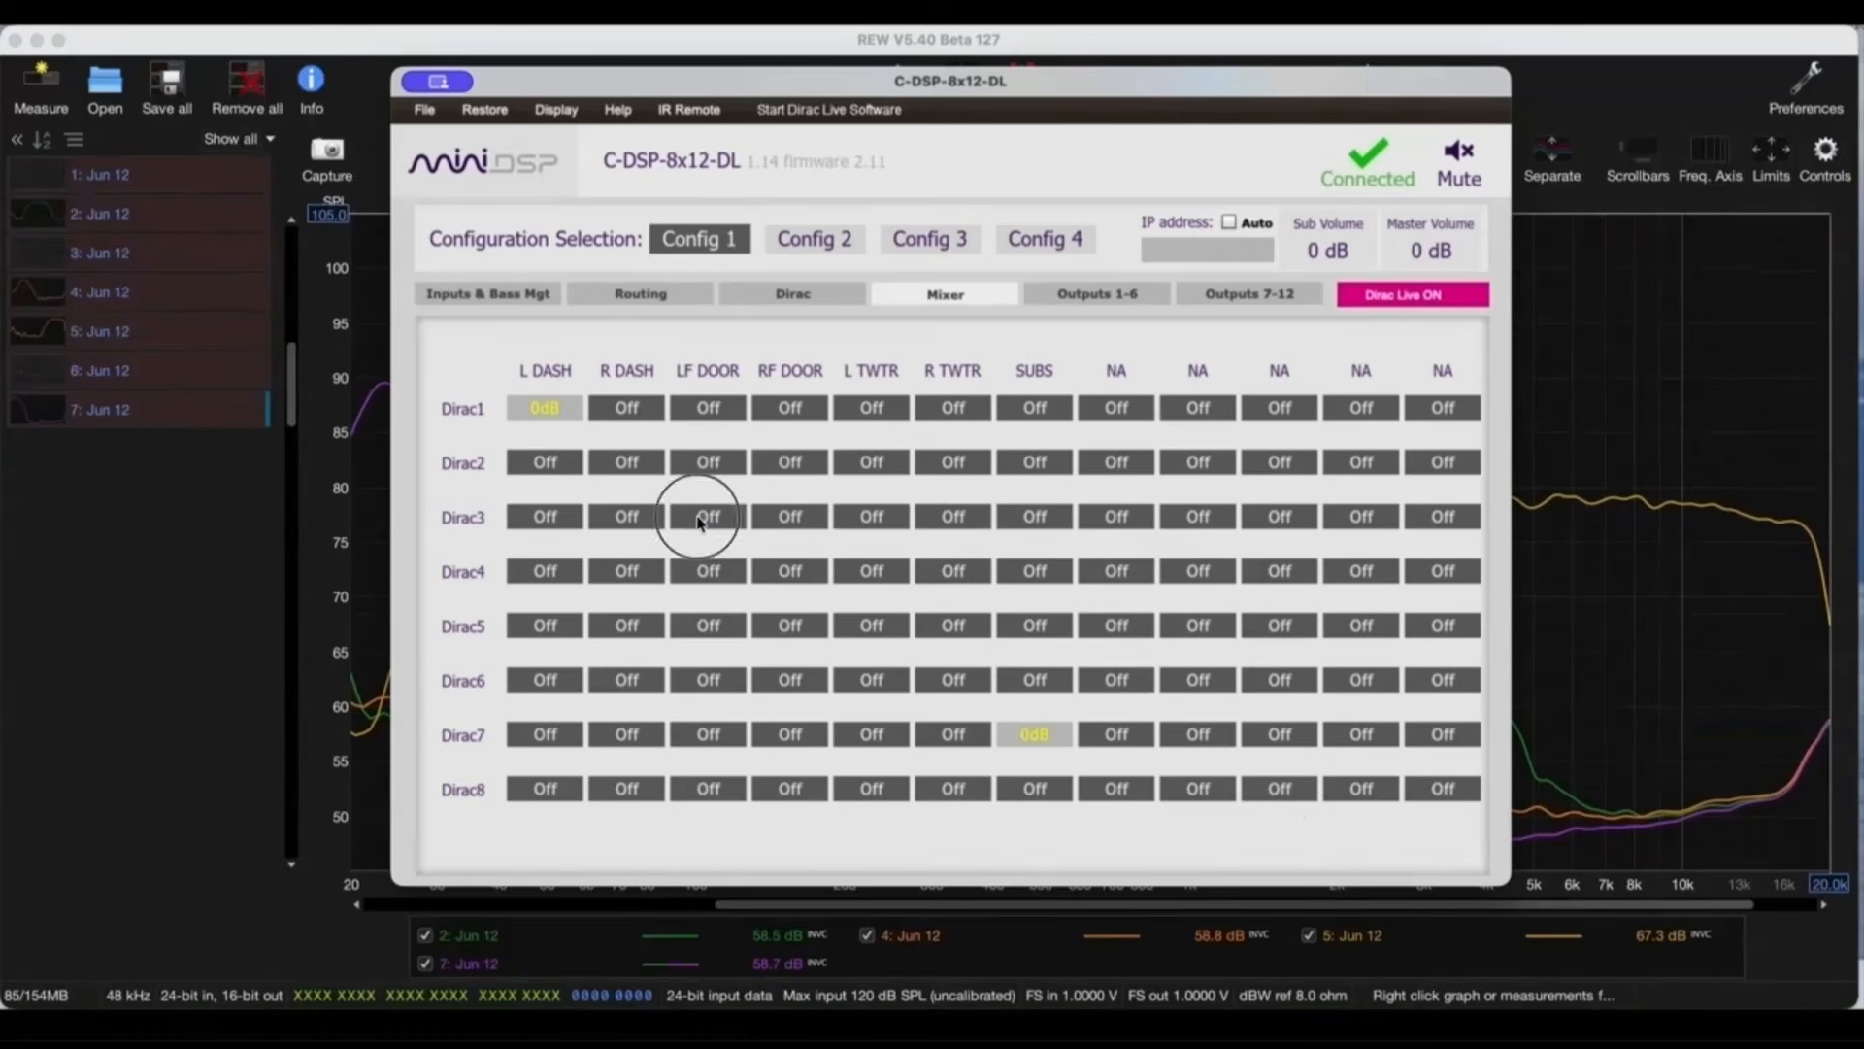
left_click(874, 629)
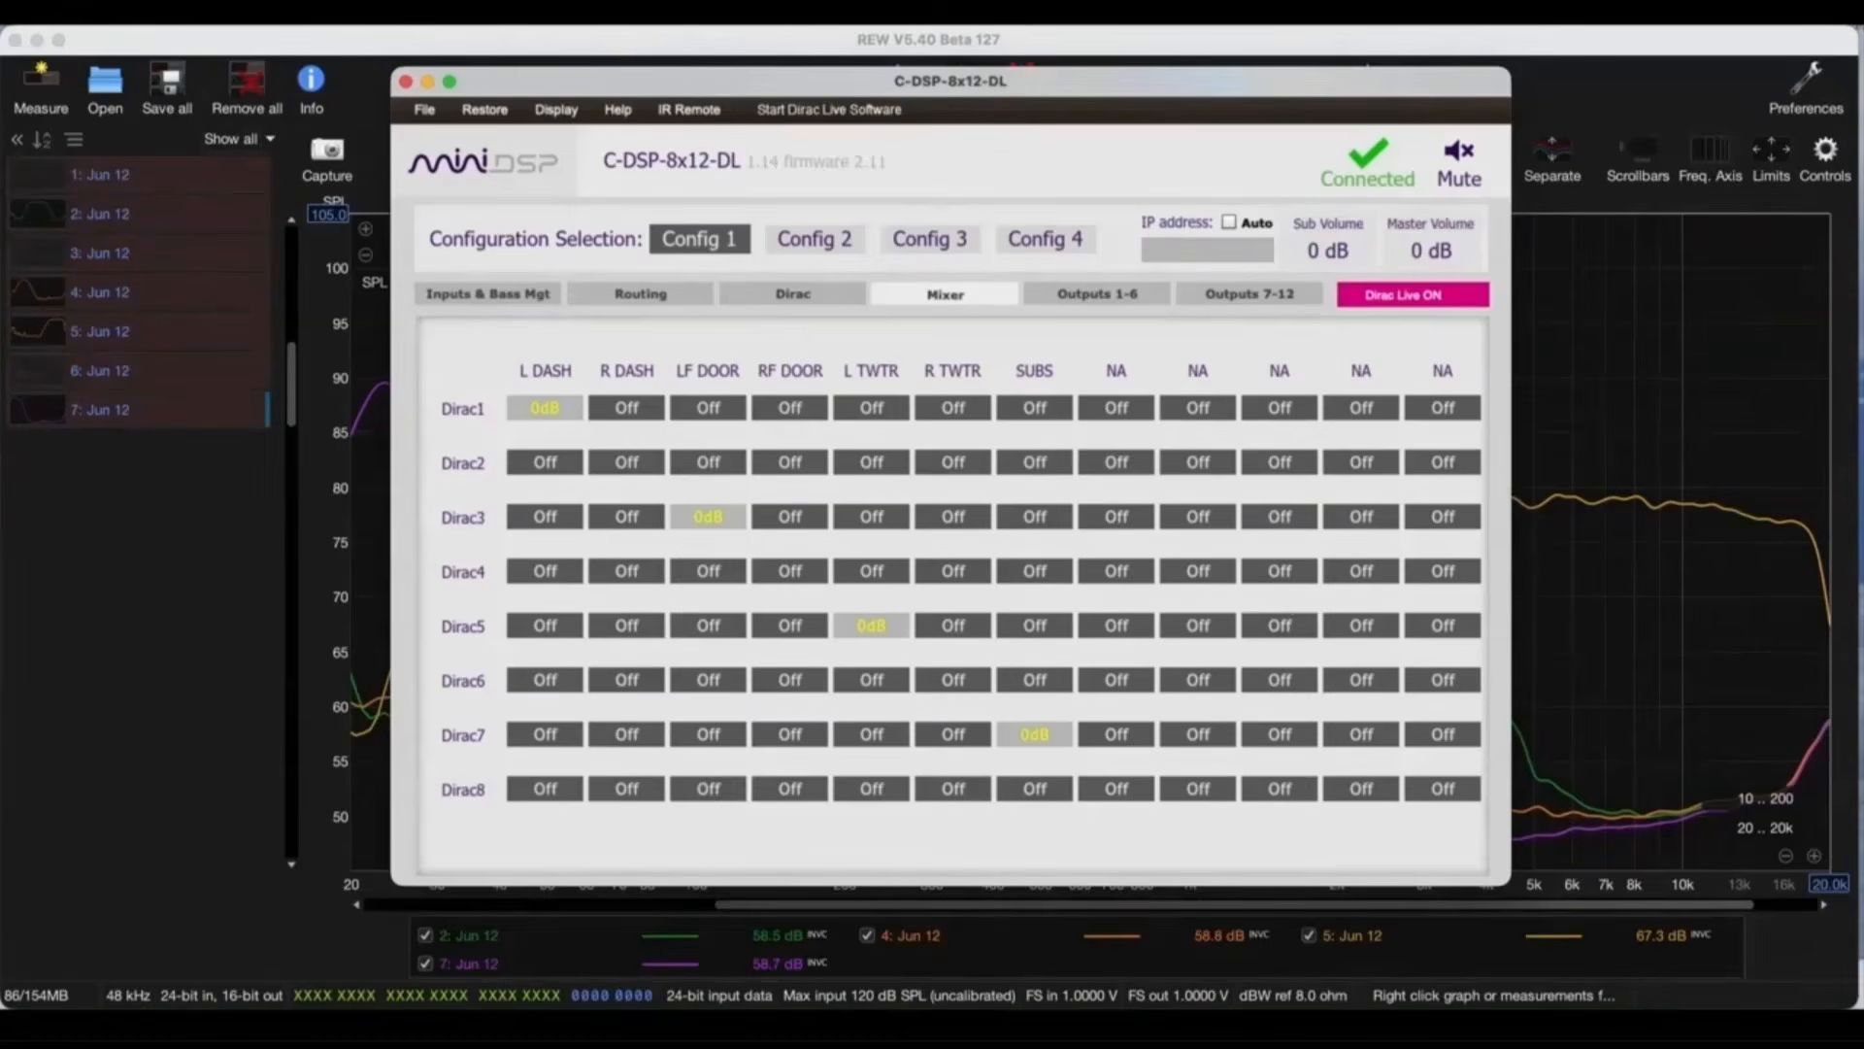
Step: Capture the combined left-side and sub response with REW's RTA and save the current data as a measurement
mouse_move(1146, 1020)
left_click(1495, 795)
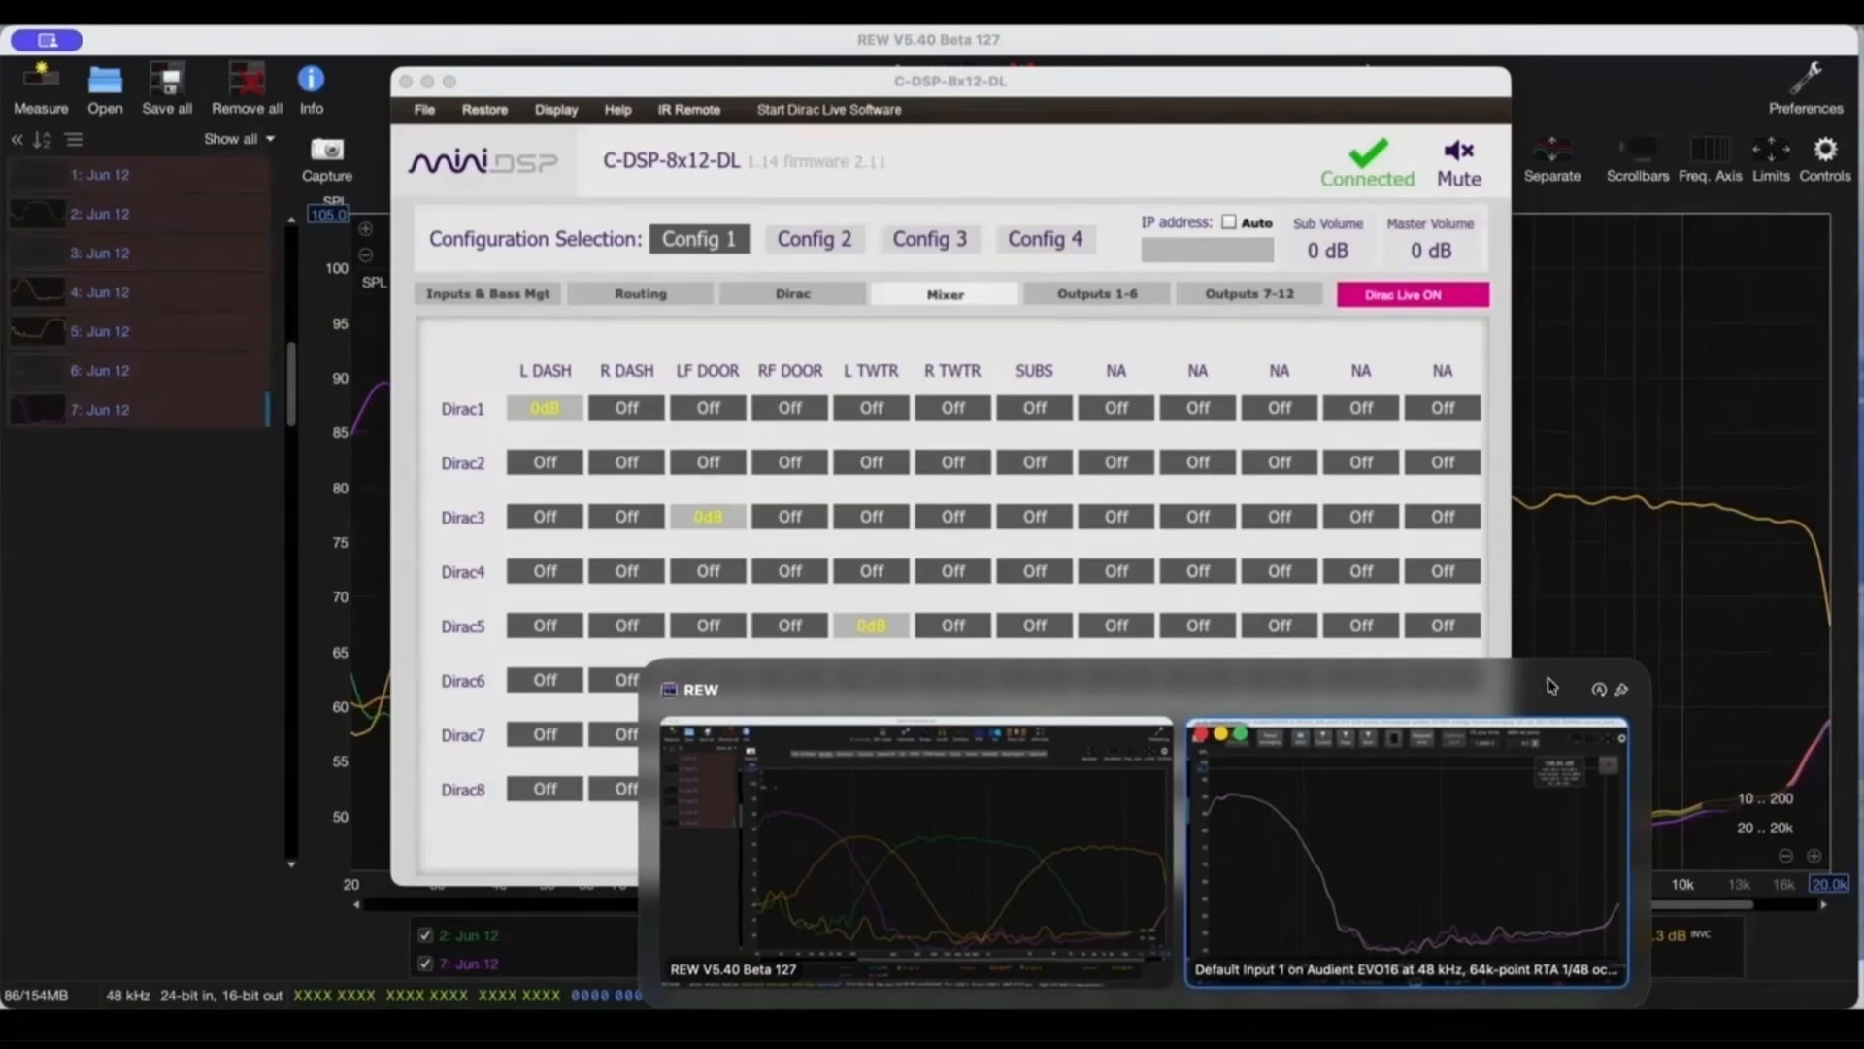
left_click(1438, 811)
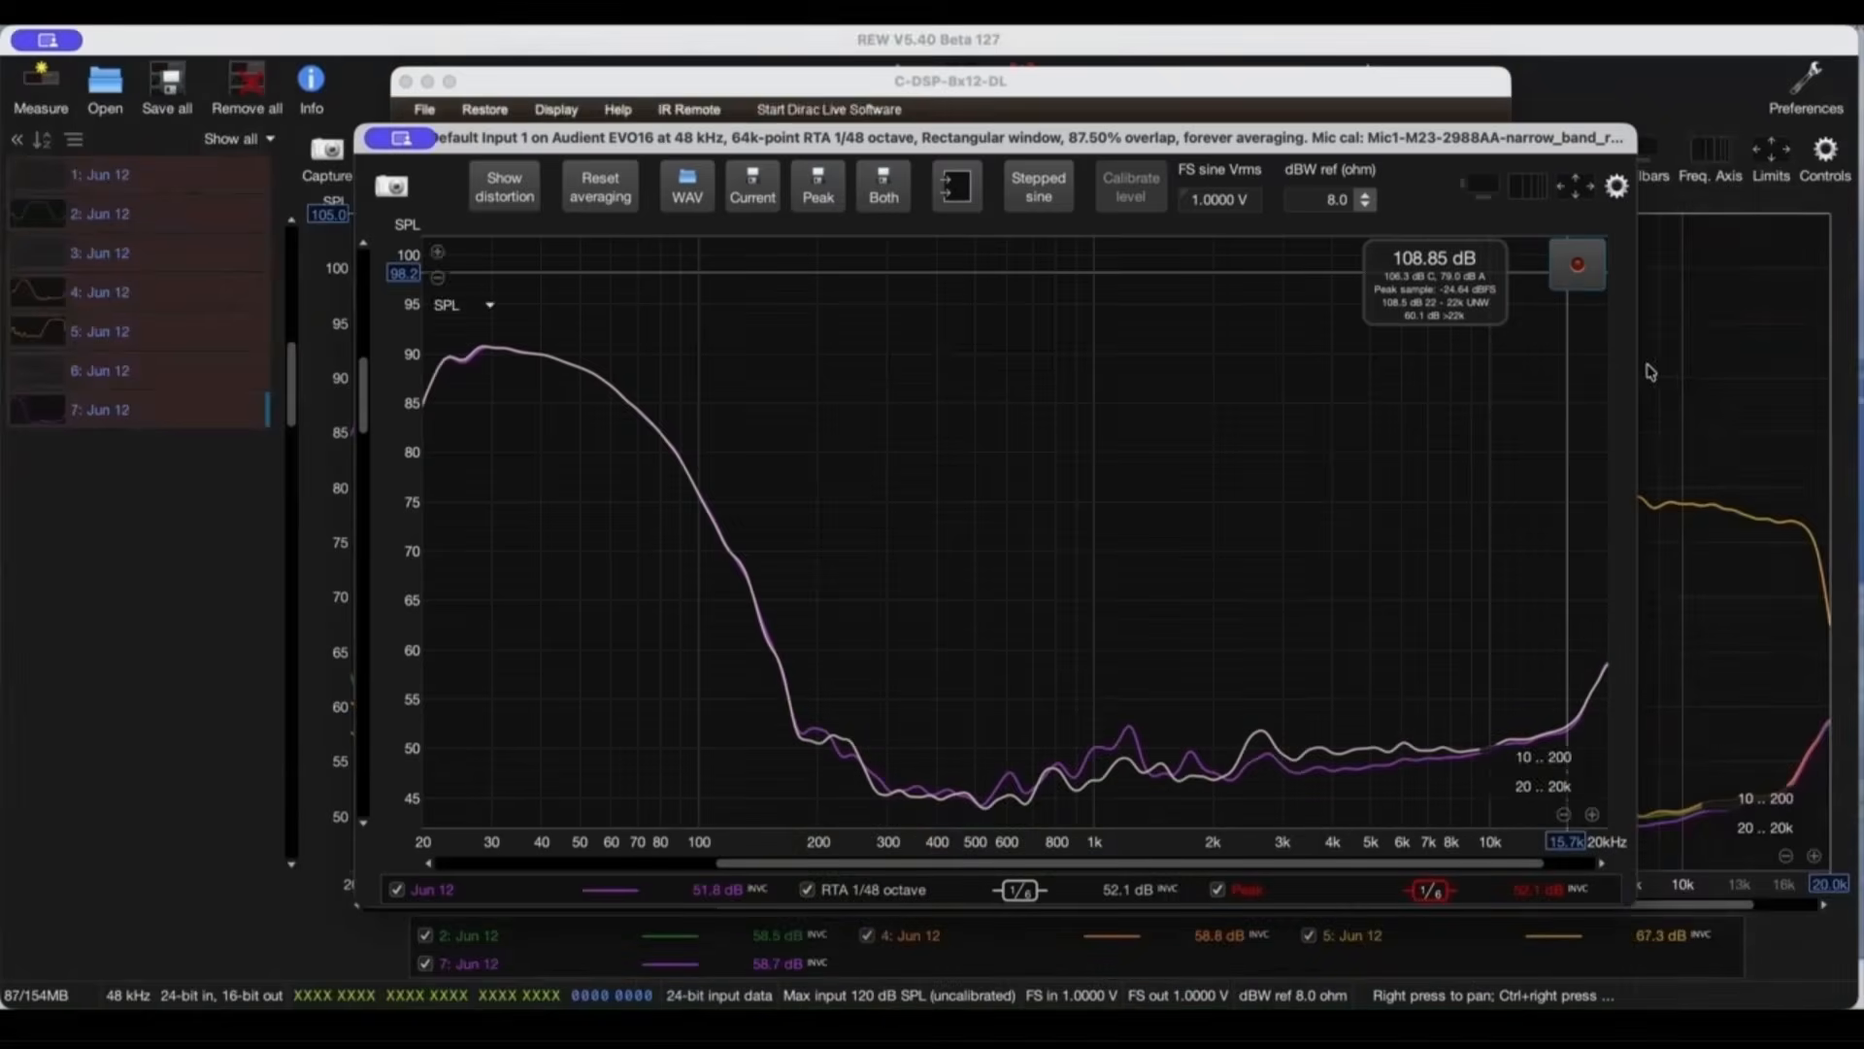
left_click(1578, 272)
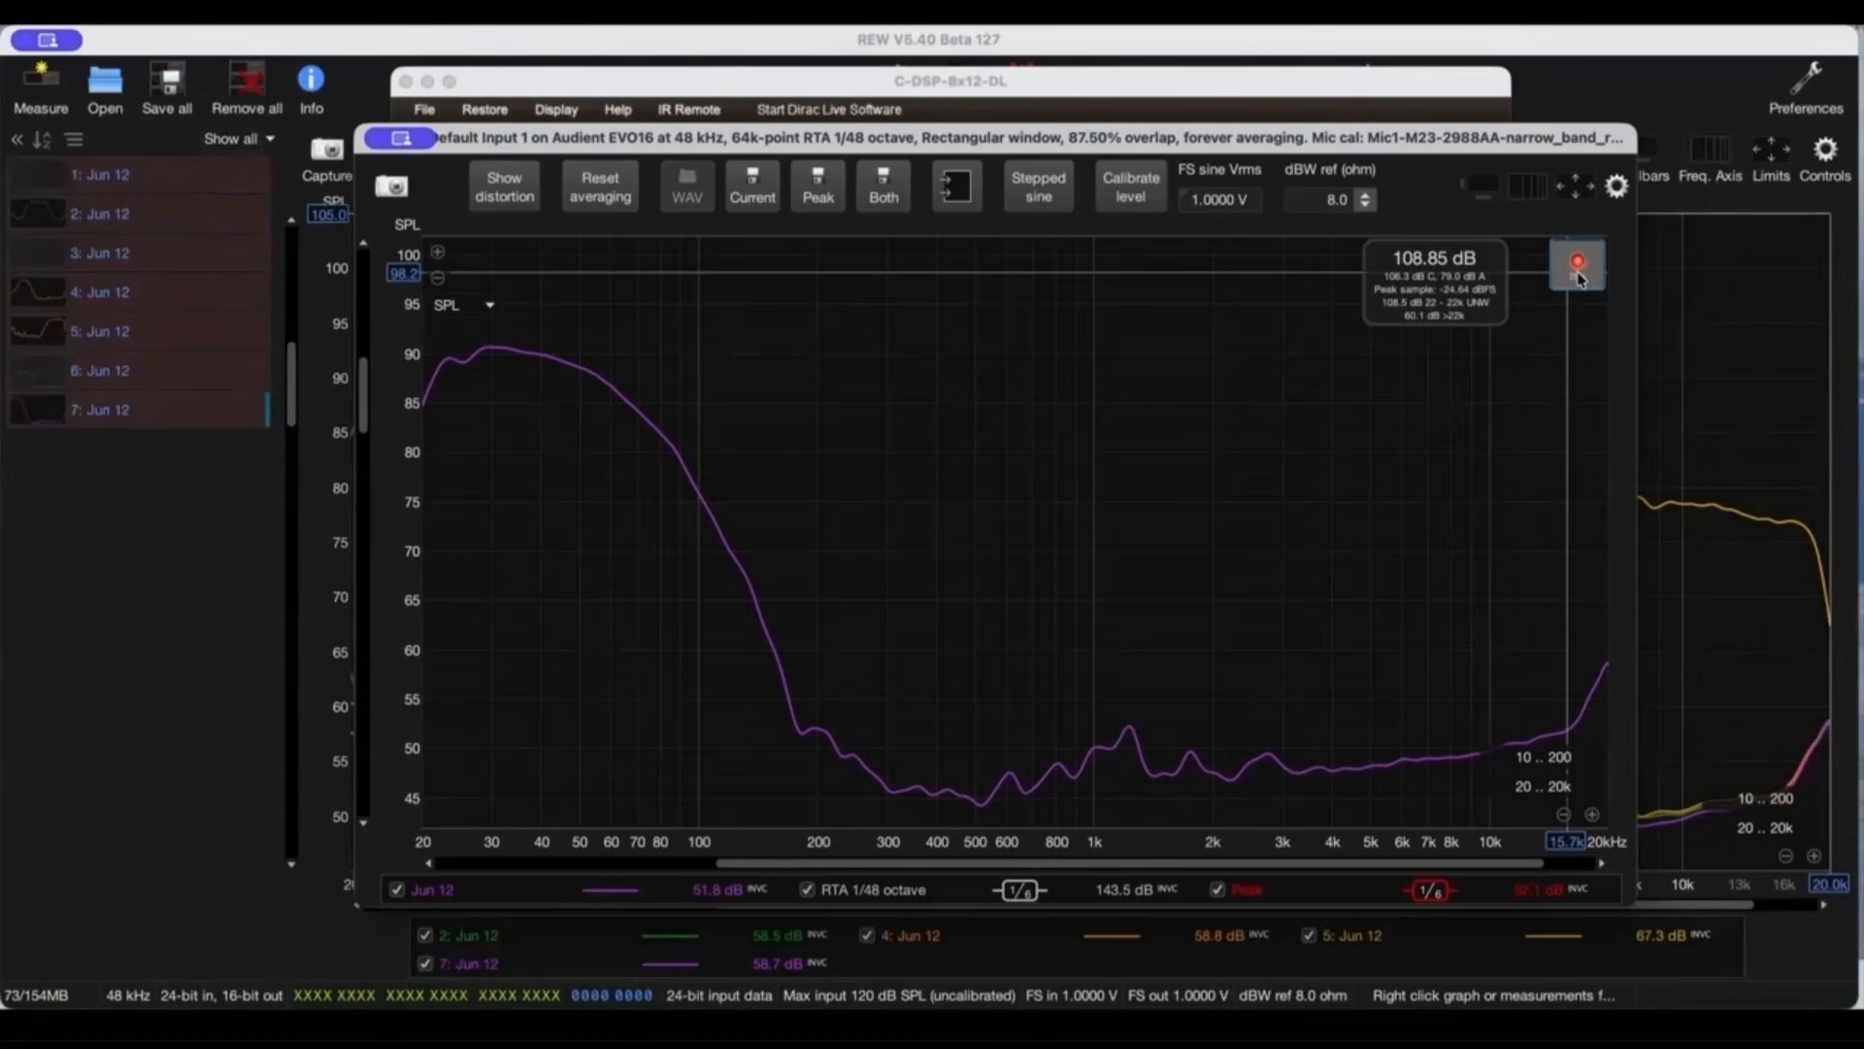
left_click(1578, 272)
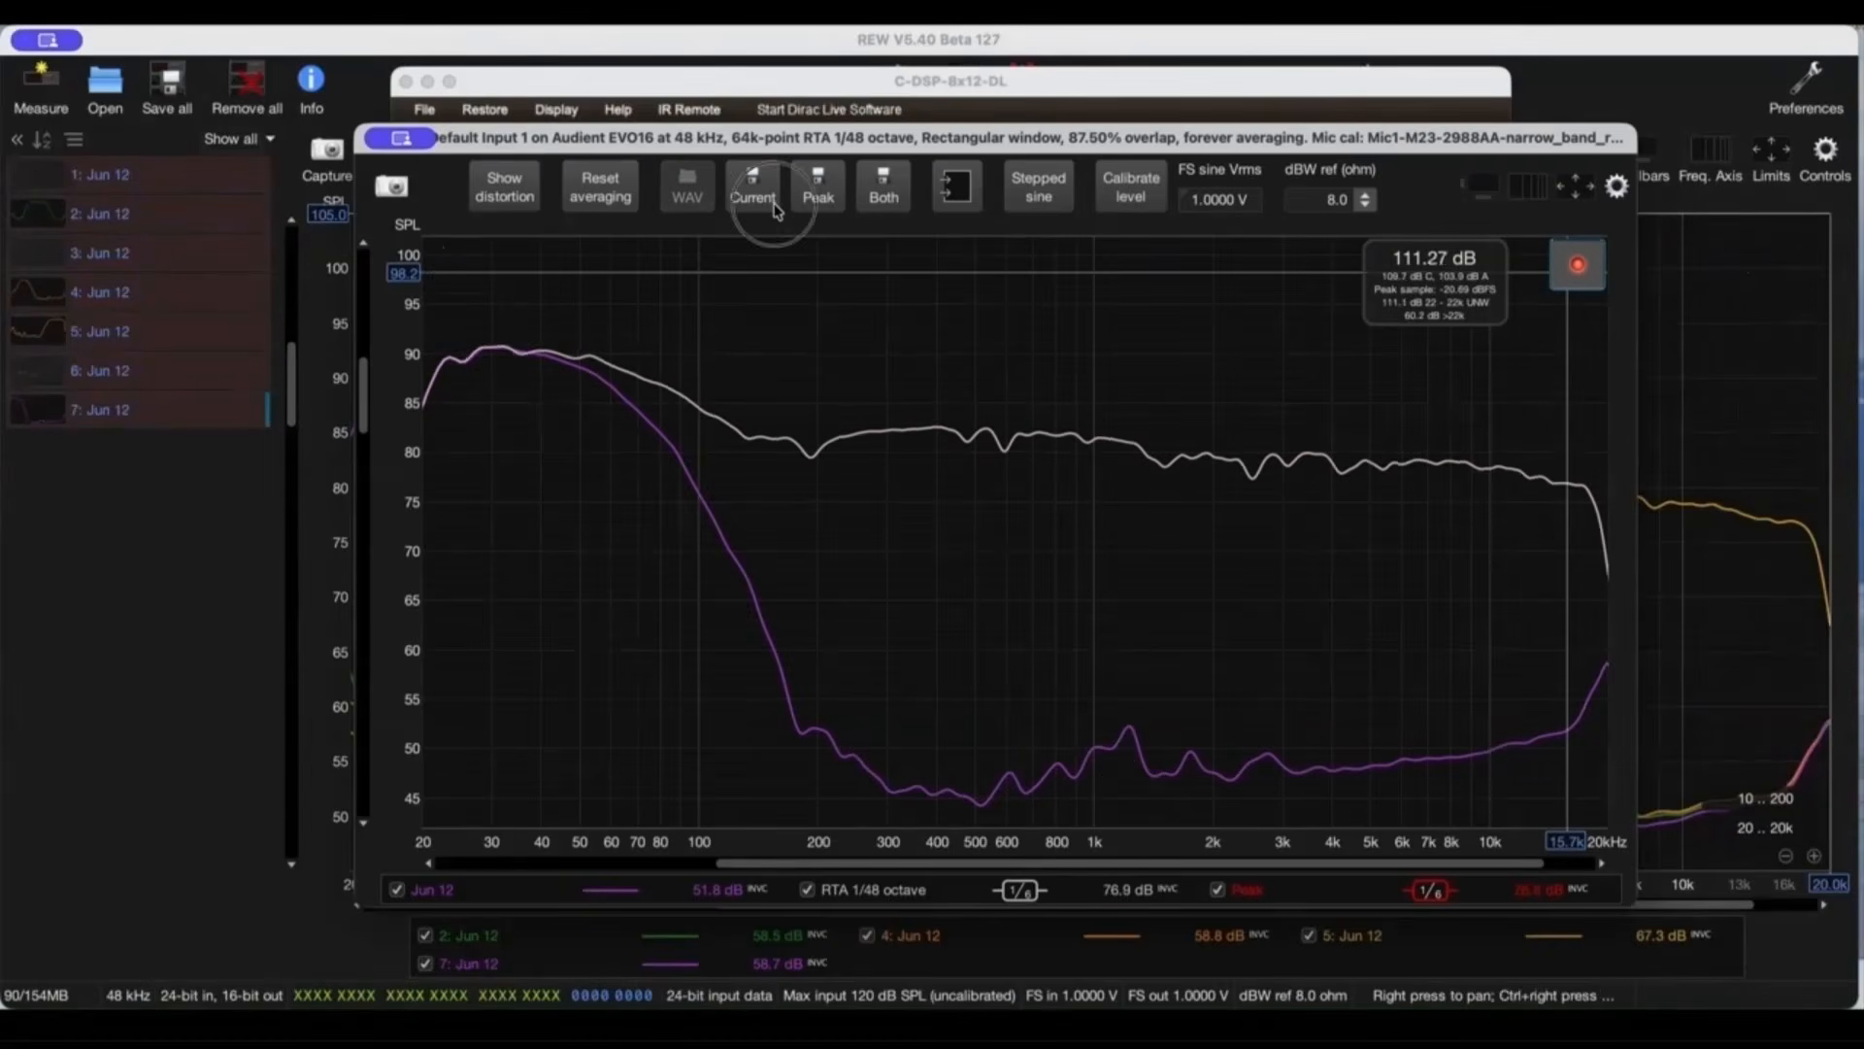
left_click(775, 199)
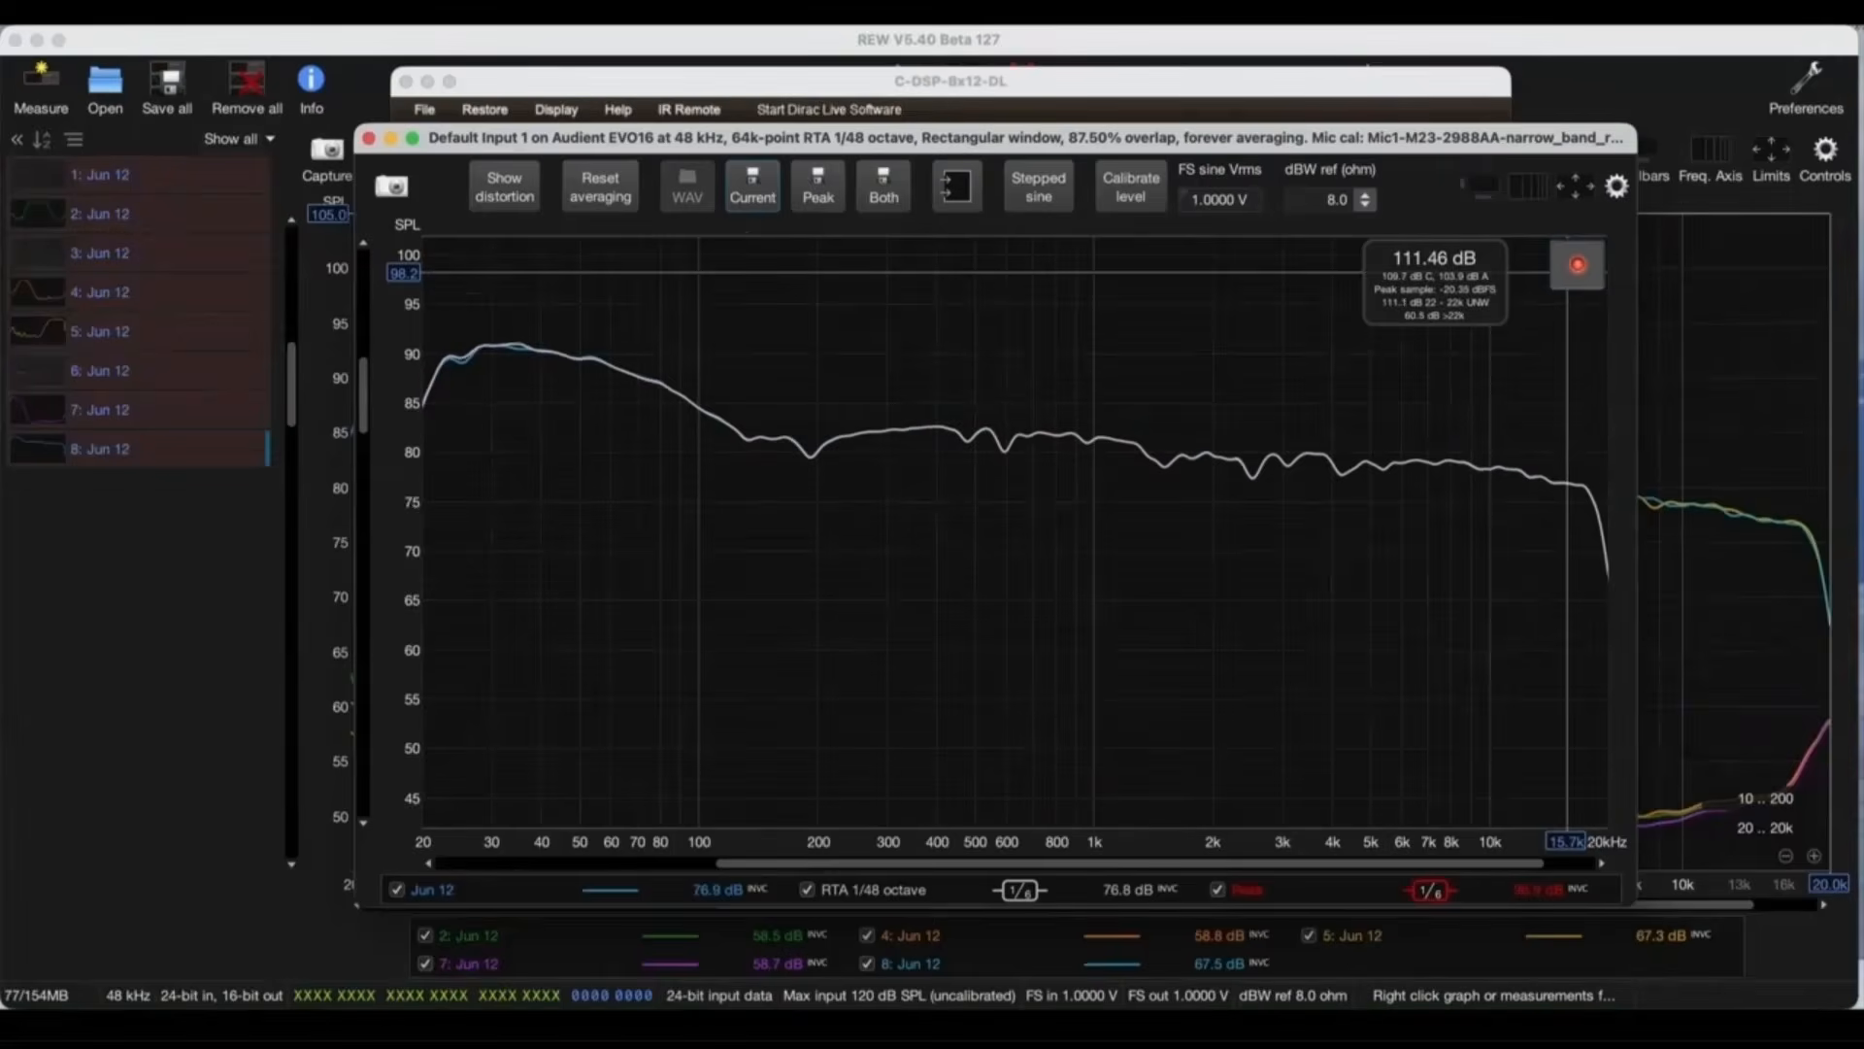
Step: Replace the left-side mixer routes with Dirac2 on R DASH, Dirac4 on RF DOOR and Dirac6 on R TWTR at 0 dB
left_click(1190, 1027)
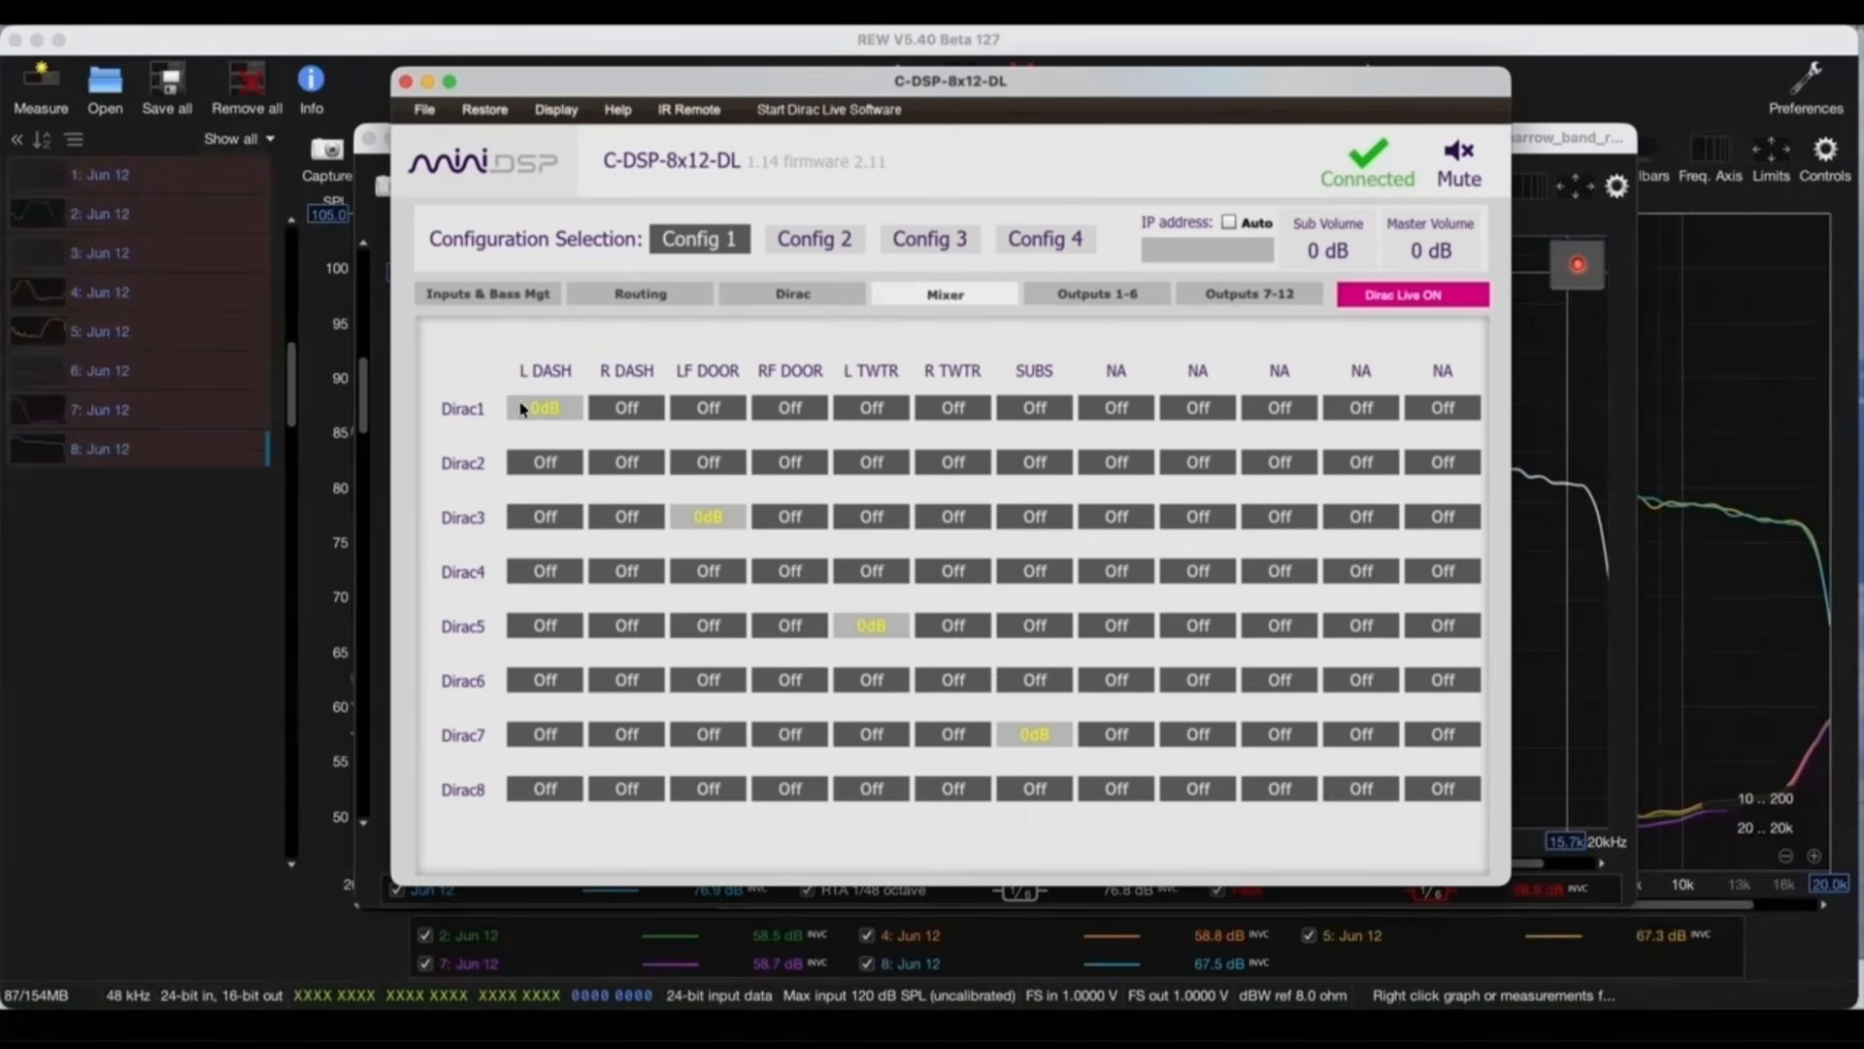
left_click(525, 409)
left_click(622, 462)
left_click(704, 516)
left_click(788, 572)
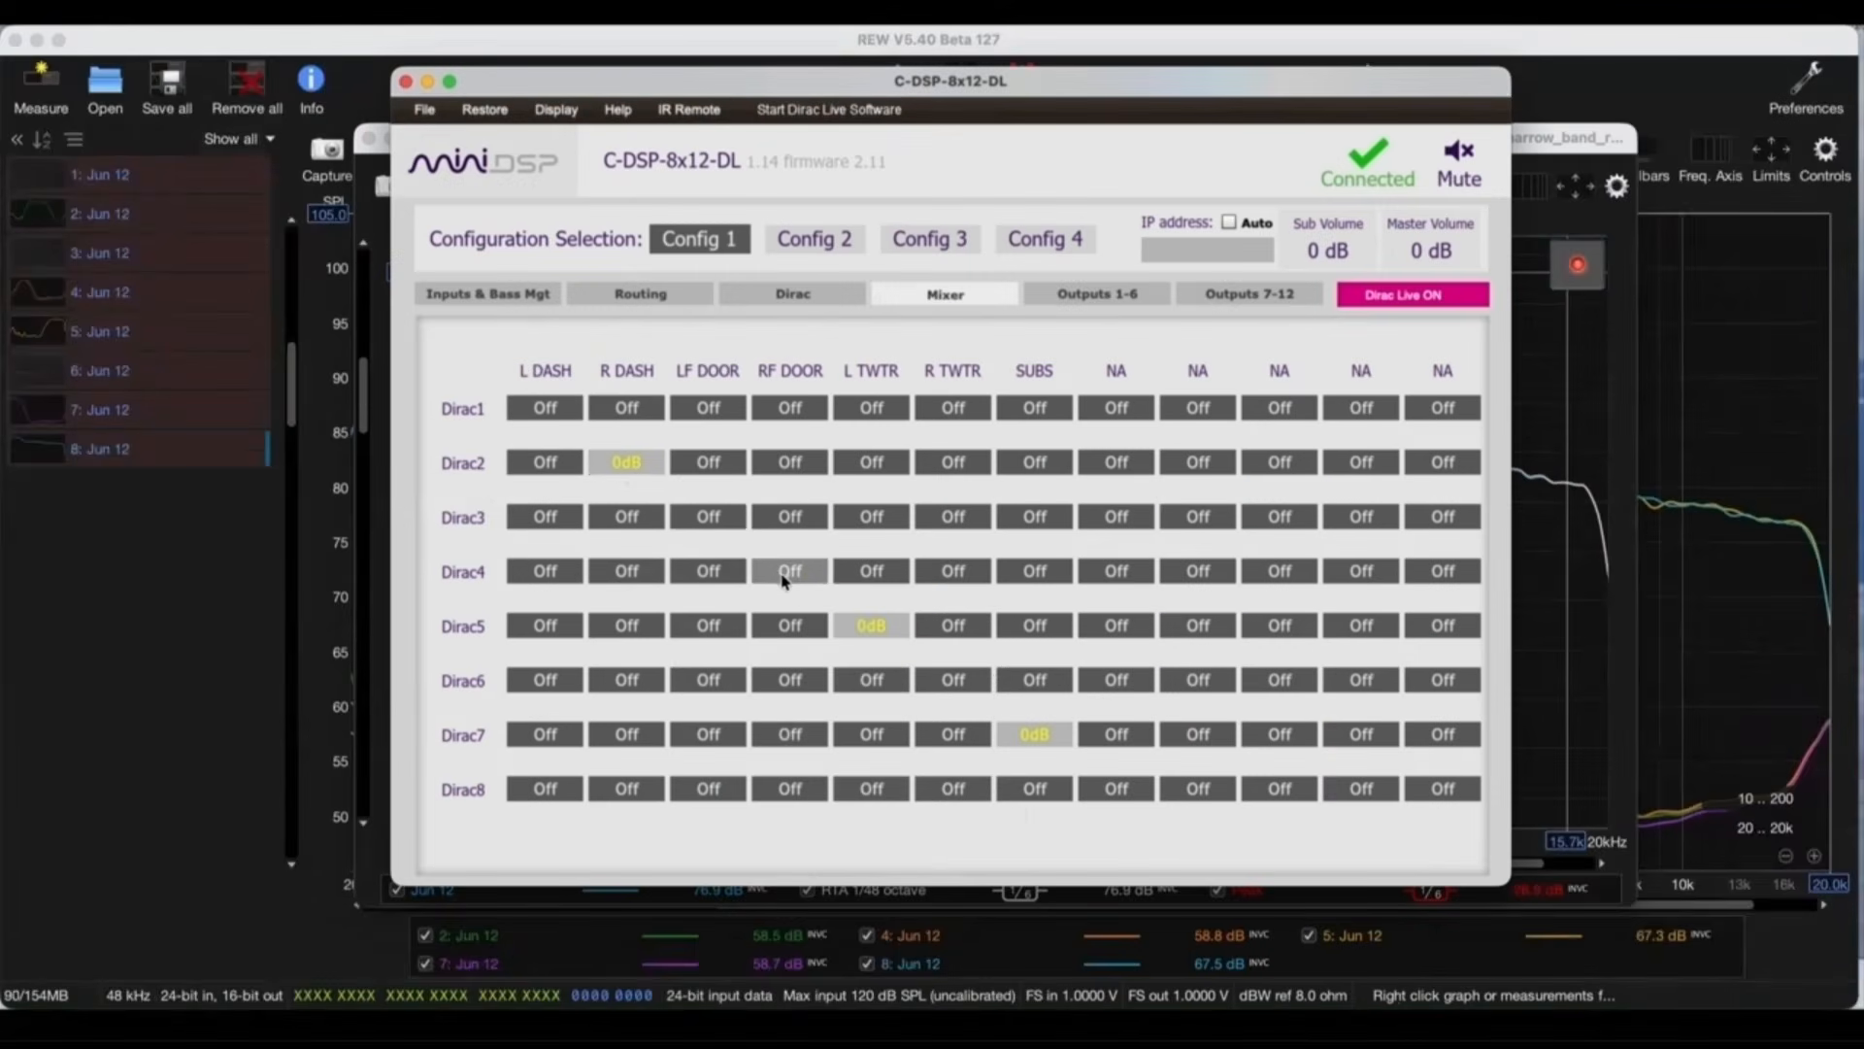
left_click(864, 625)
left_click(949, 678)
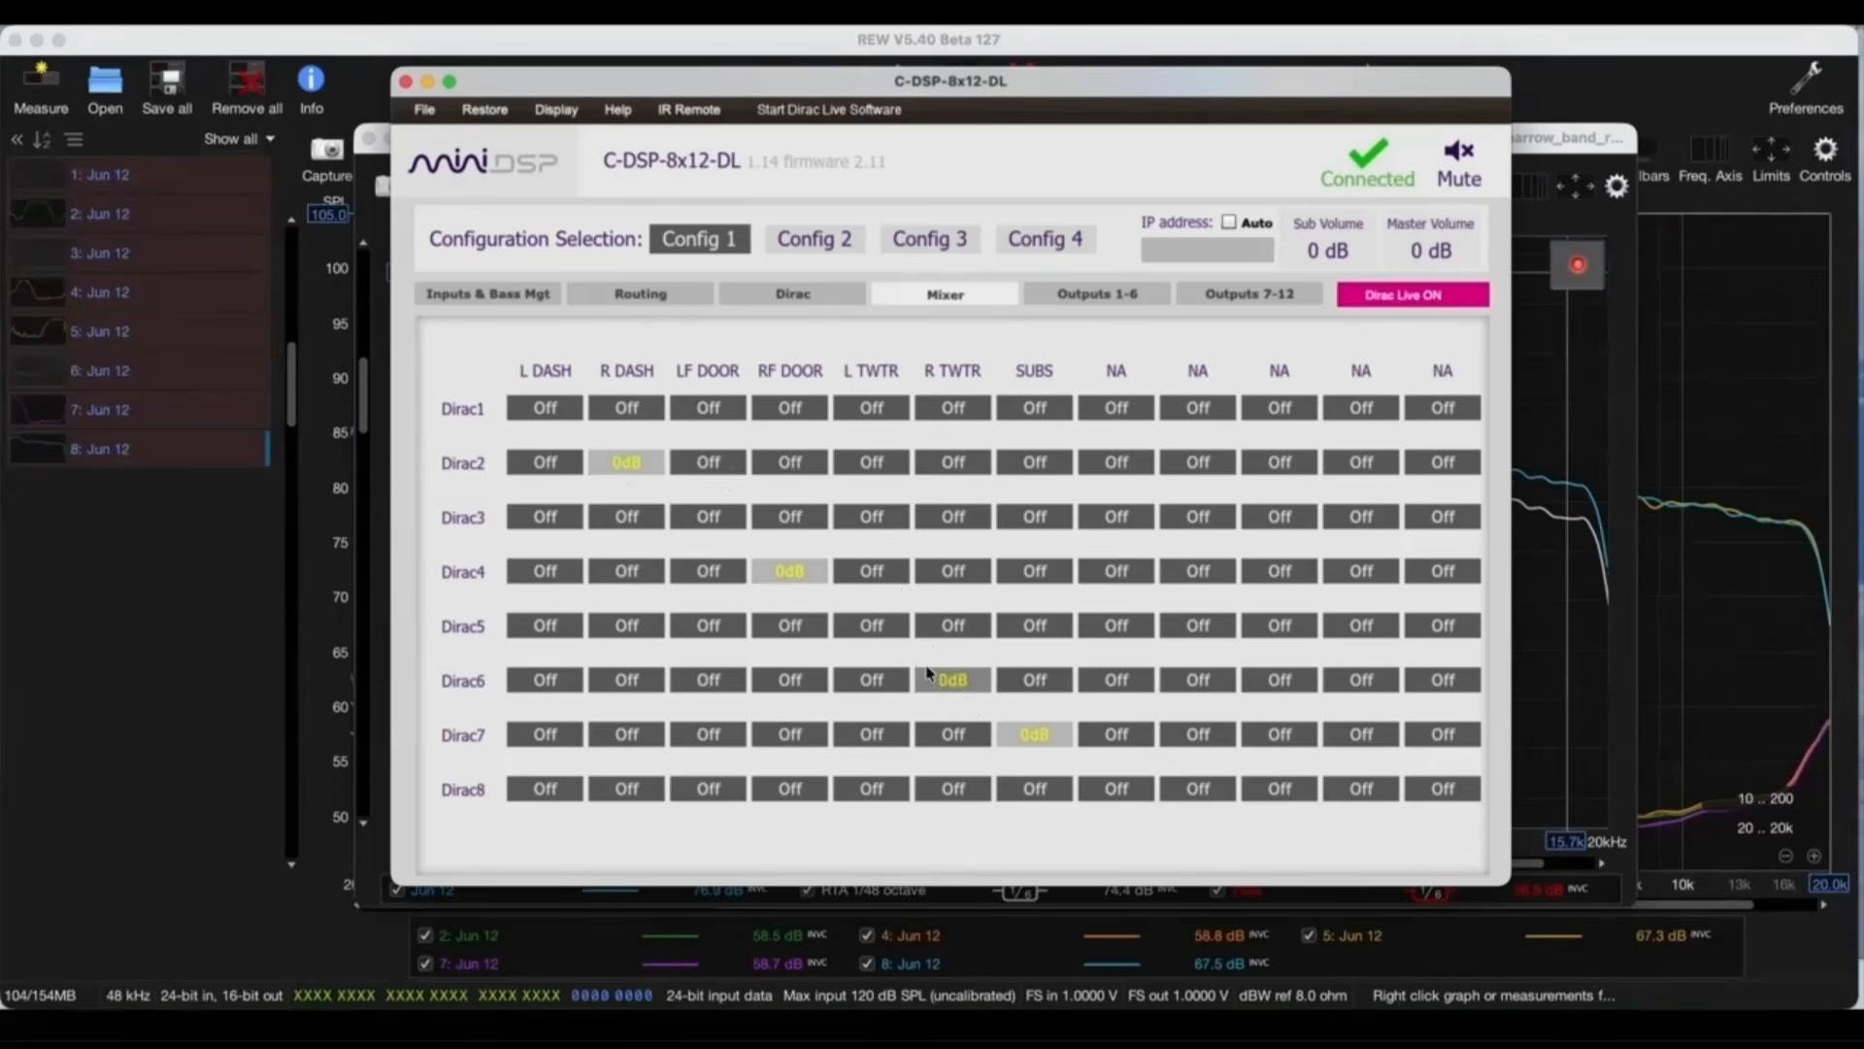
Step: Capture the combined right-side and sub response with REW's RTA, save it as a measurement and stop the RTA
left_click(1618, 400)
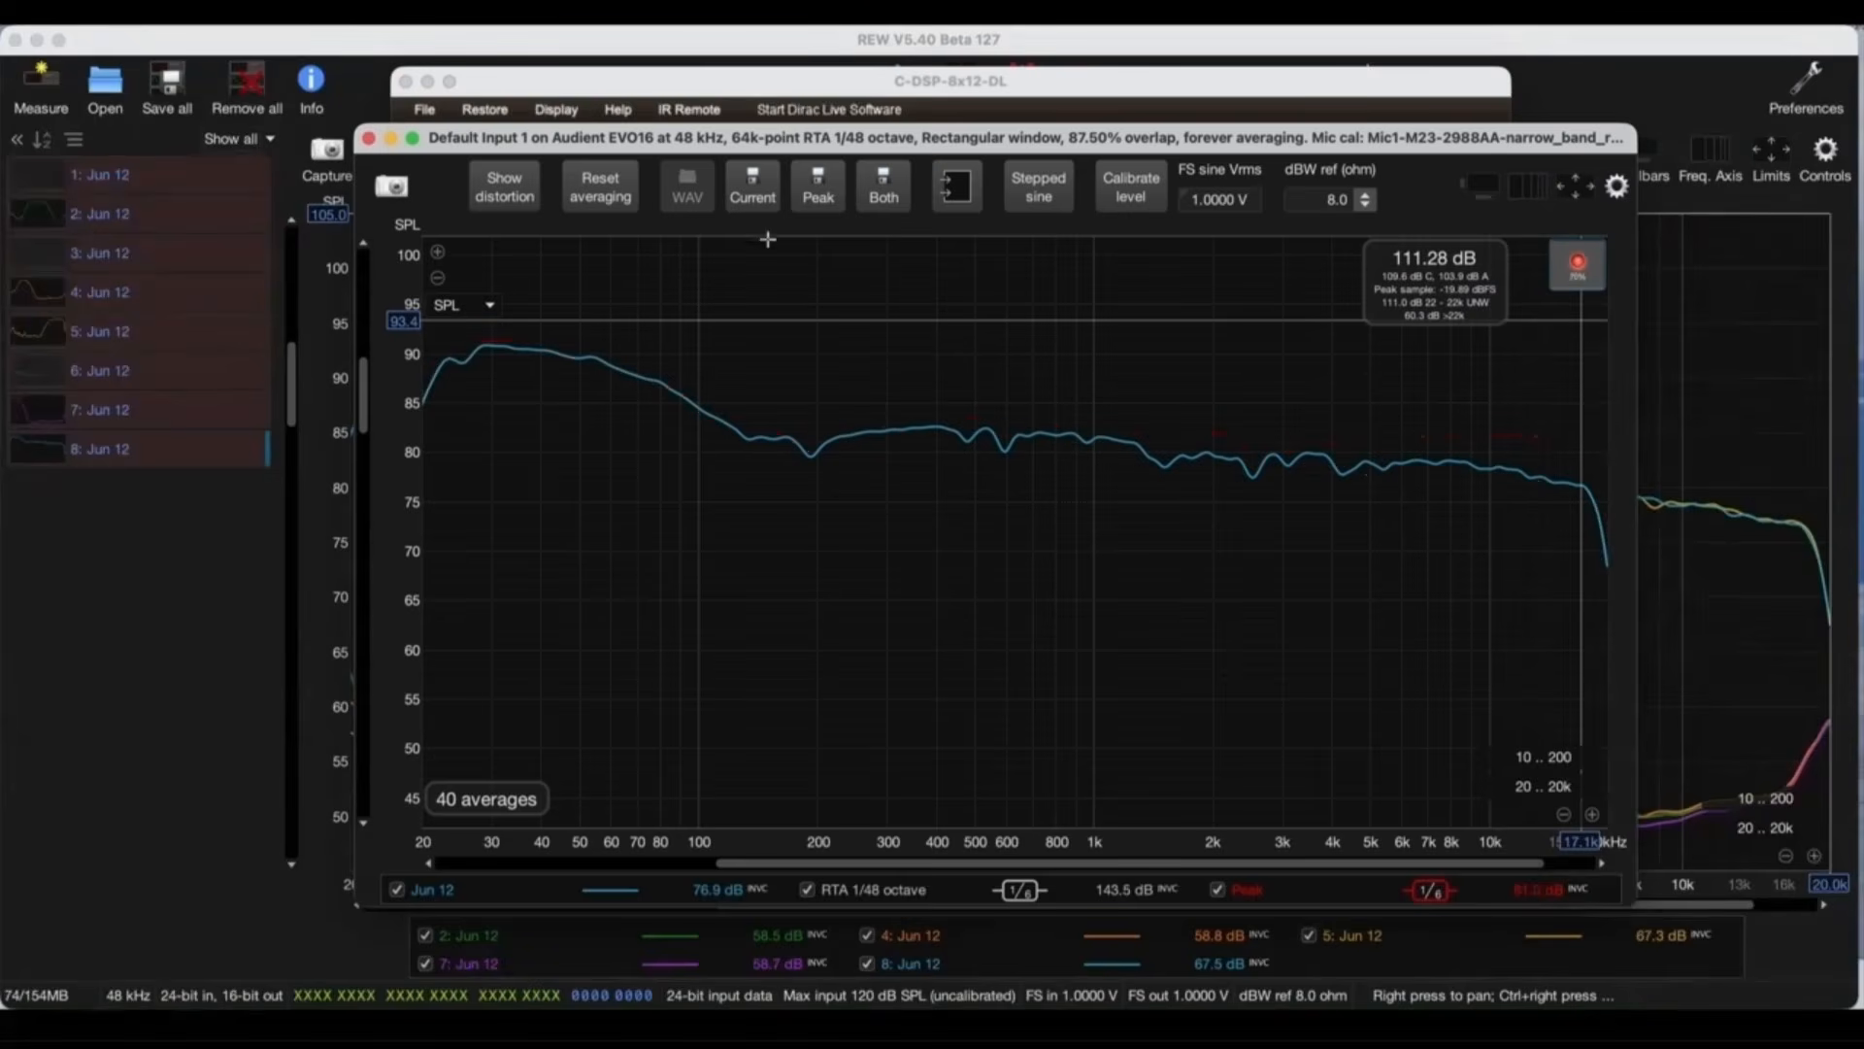
left_click(755, 198)
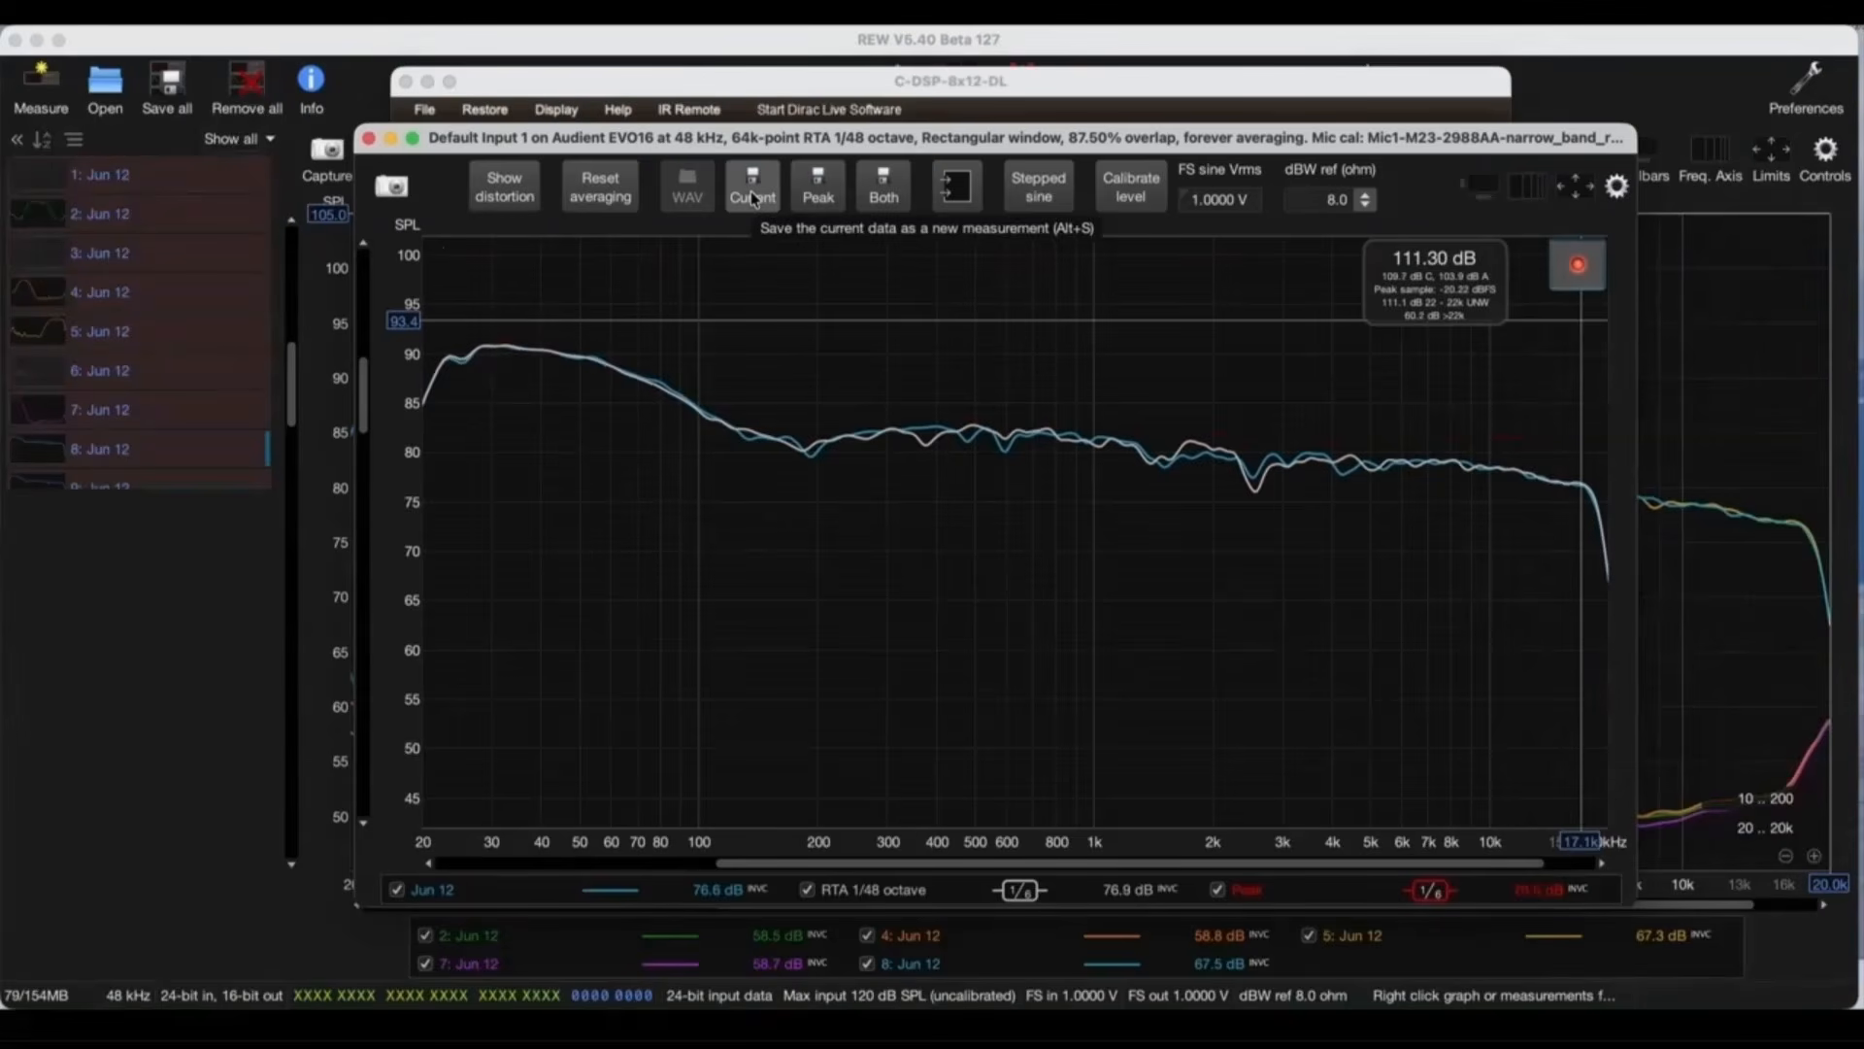
left_click(1579, 267)
Step: Compare the combined left and right traces 8 and 9 with the individual driver curves in the All SPL graph
left_click(127, 607)
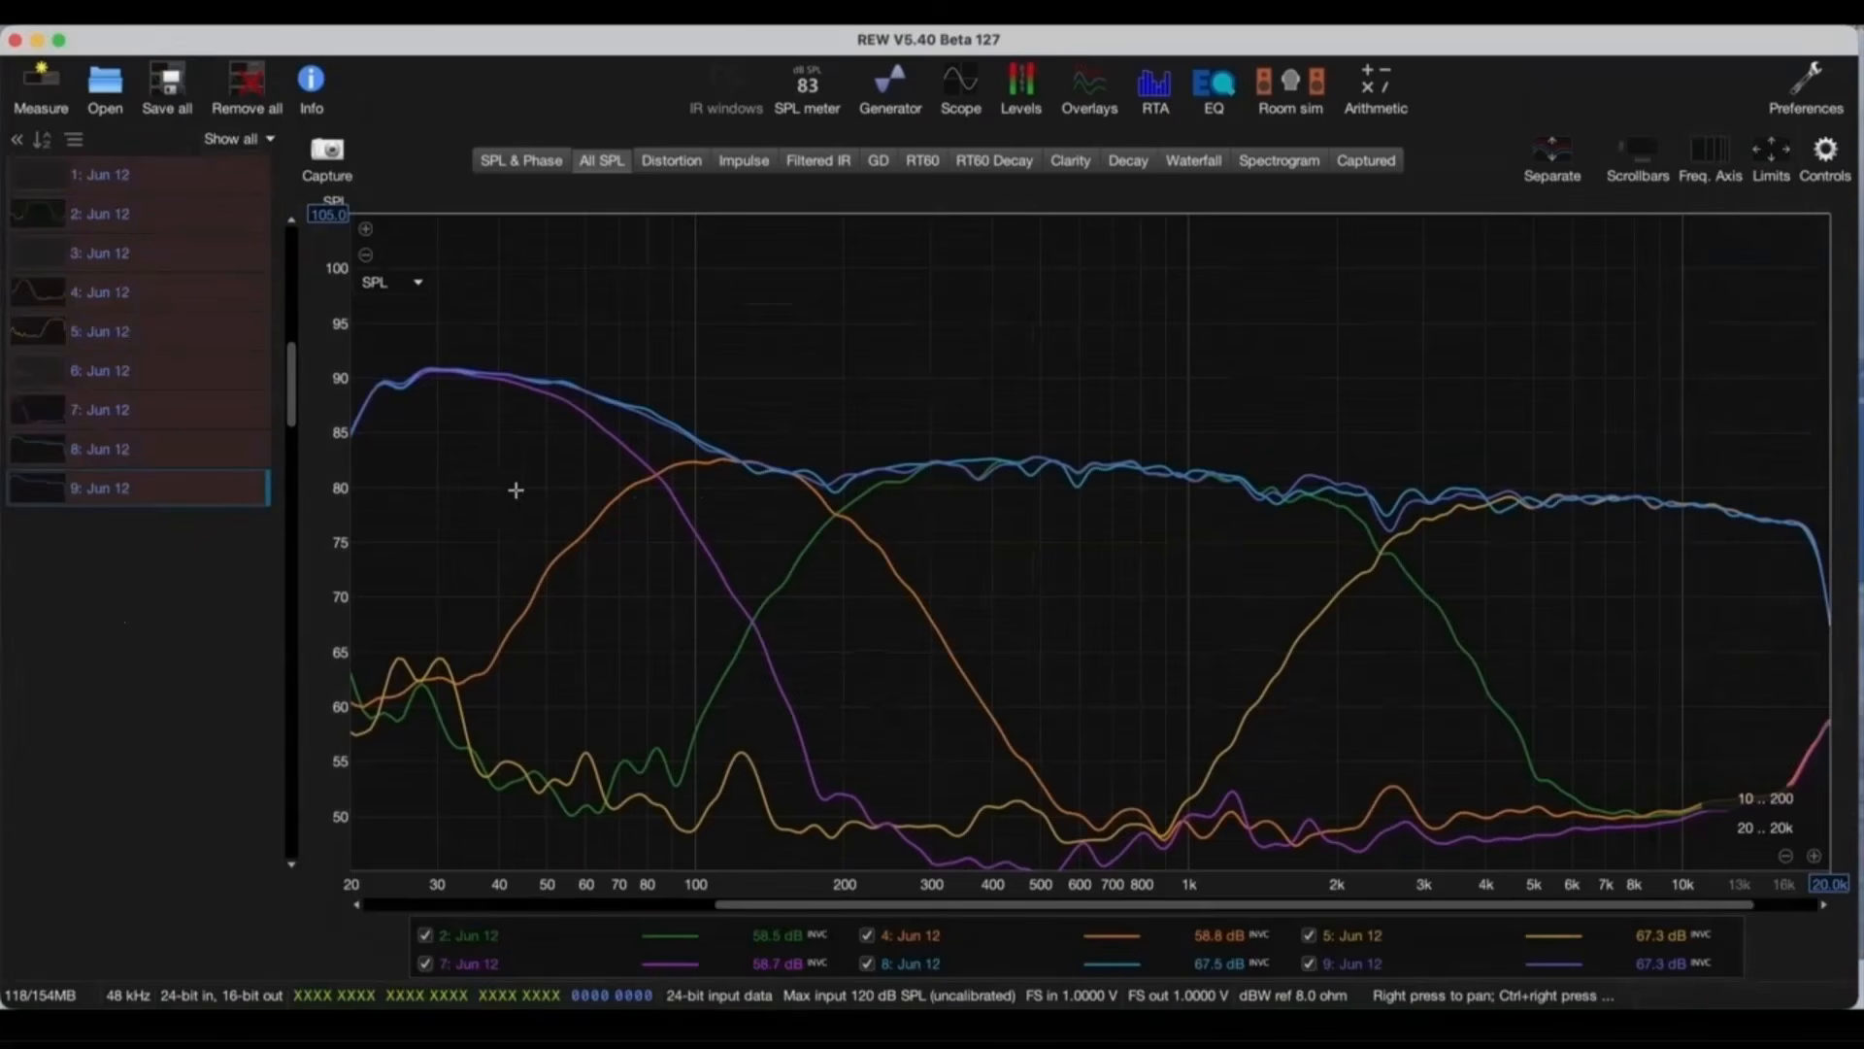
left_click(145, 494)
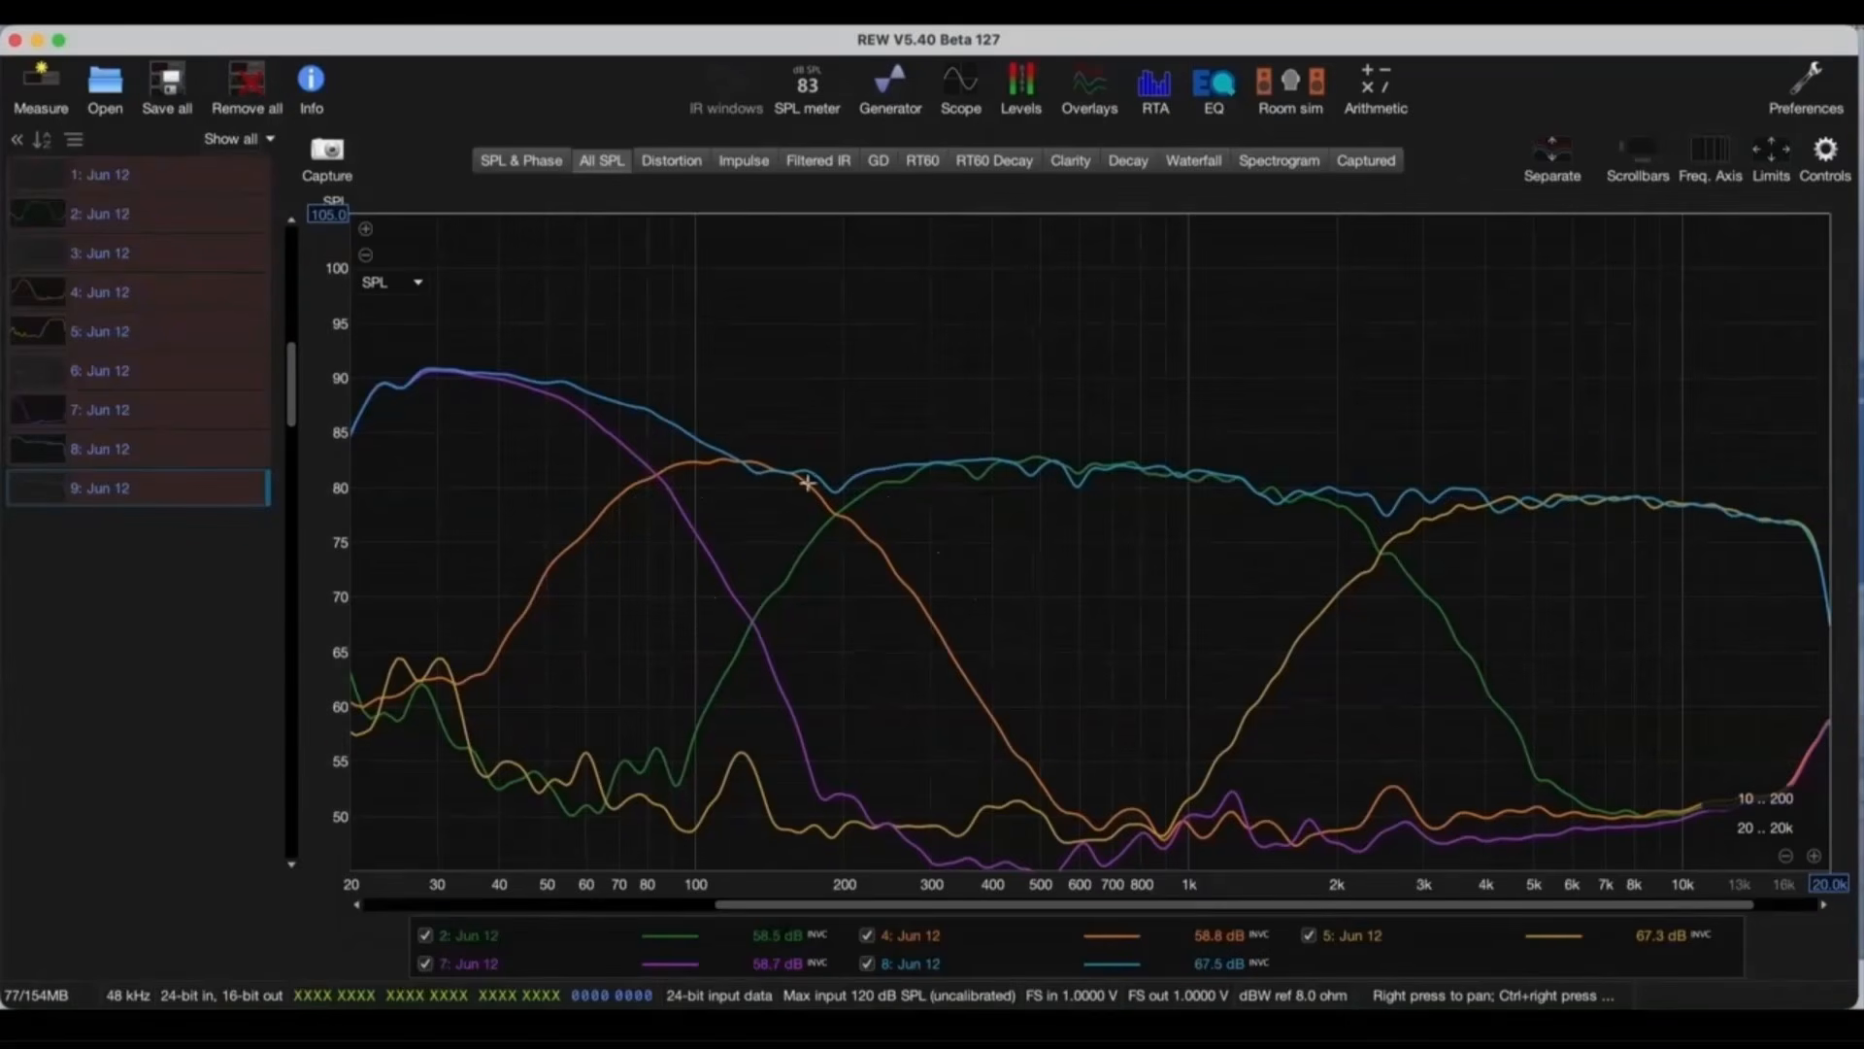
left_click(154, 452)
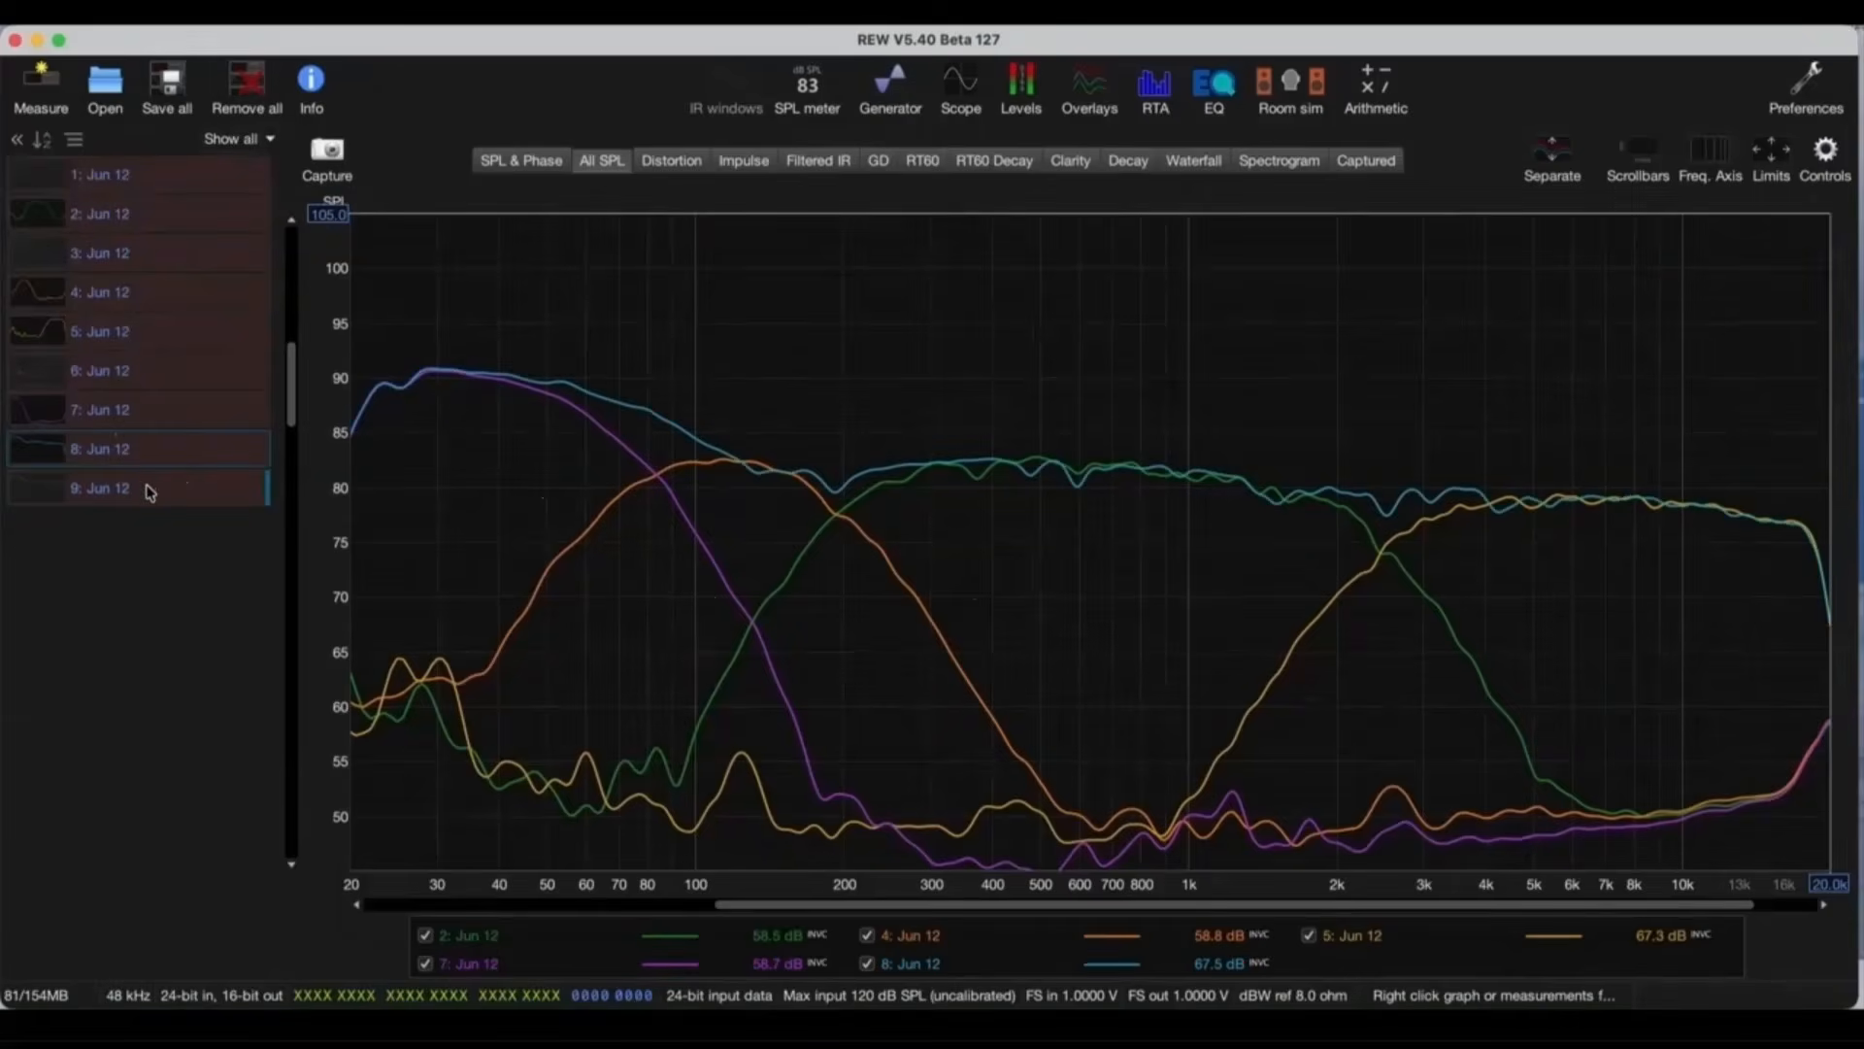
left_click(150, 491)
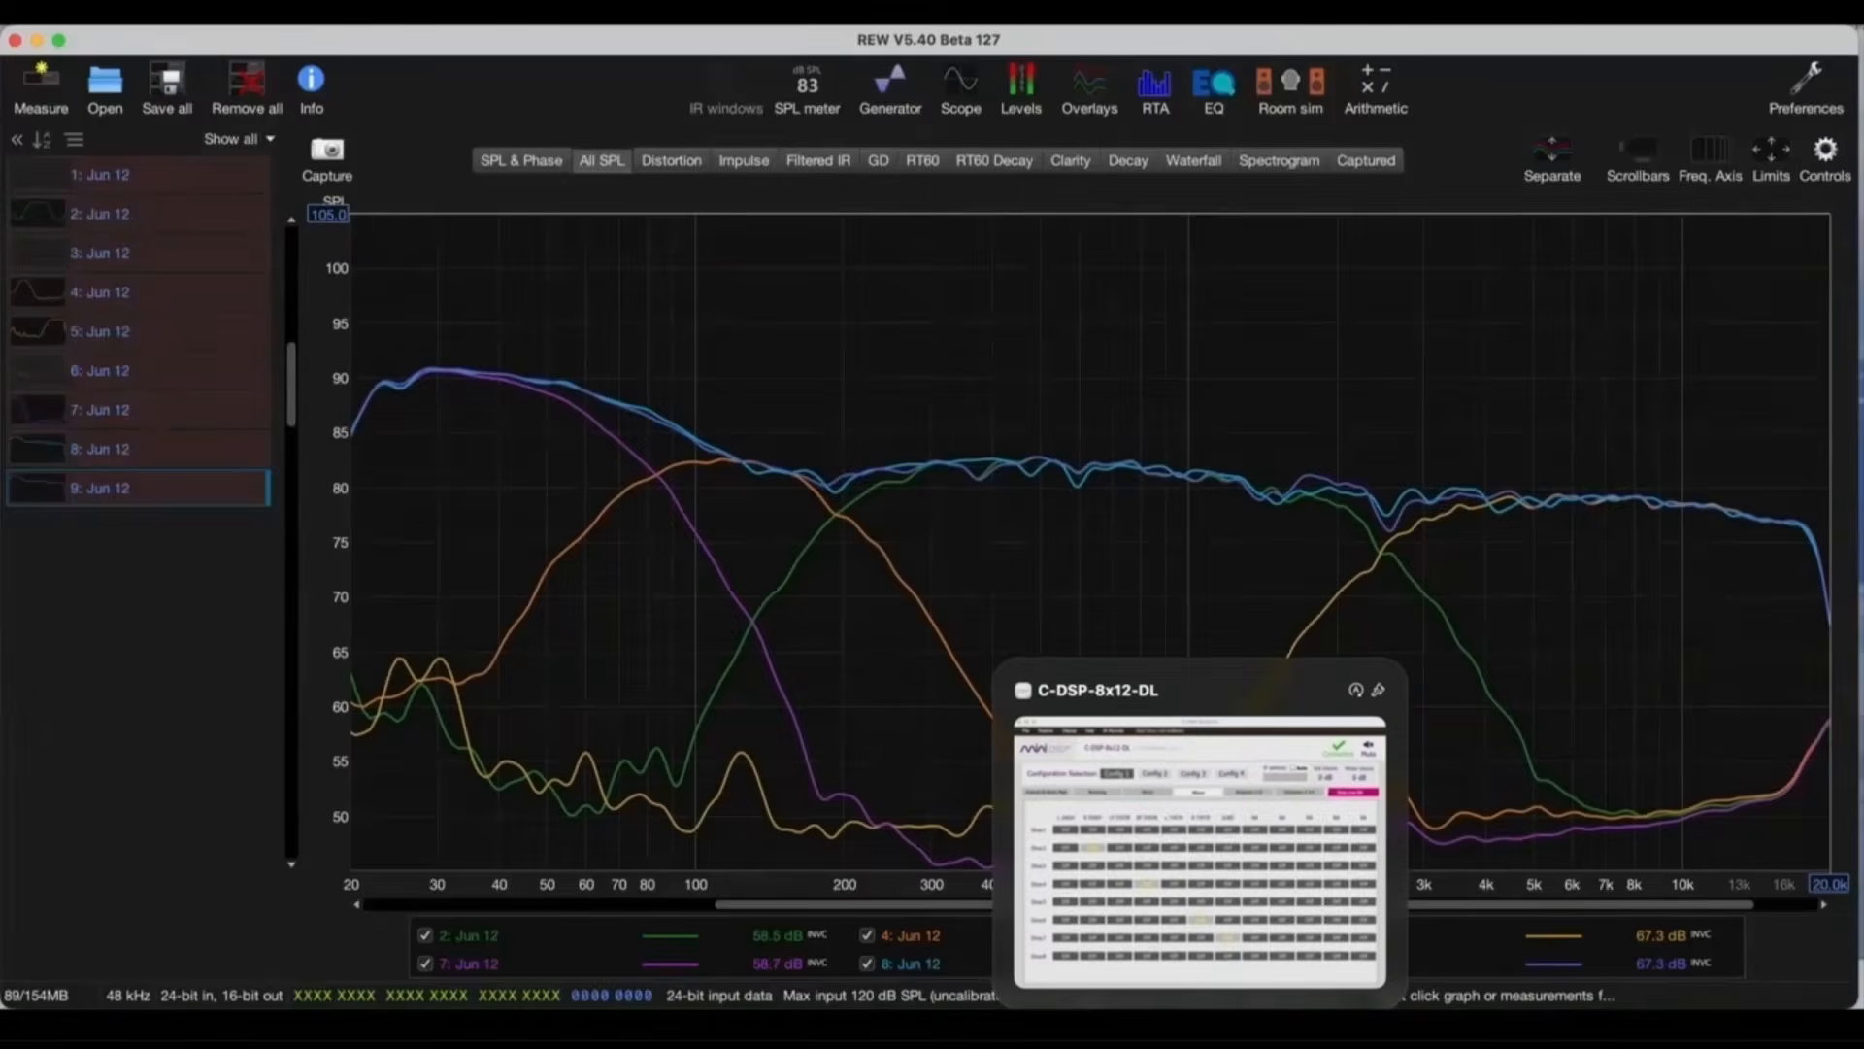
Step: Load the configuration file POST-DIRAC-70-200-2500-XOVERS-LS_FILTERS.xml into the C-DSP-8x12-DL's Config 1
left_click(1200, 1025)
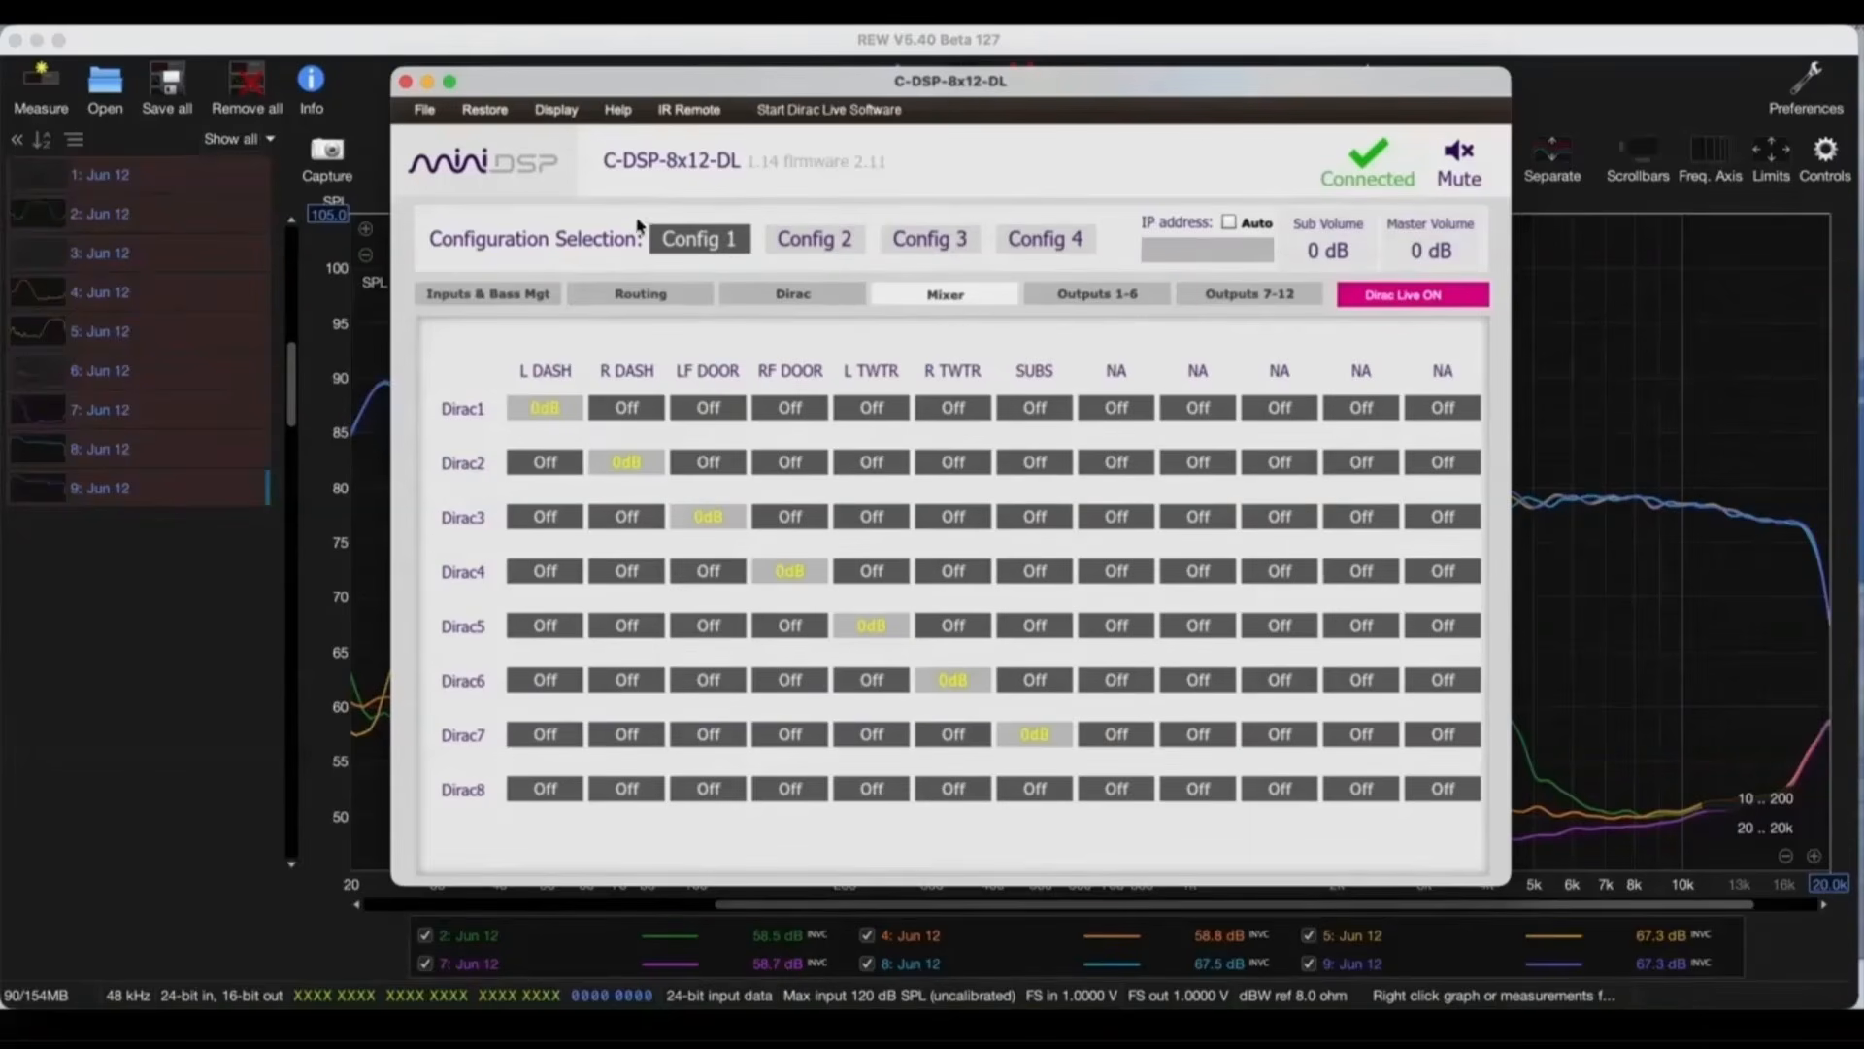
left_click(424, 109)
left_click(491, 163)
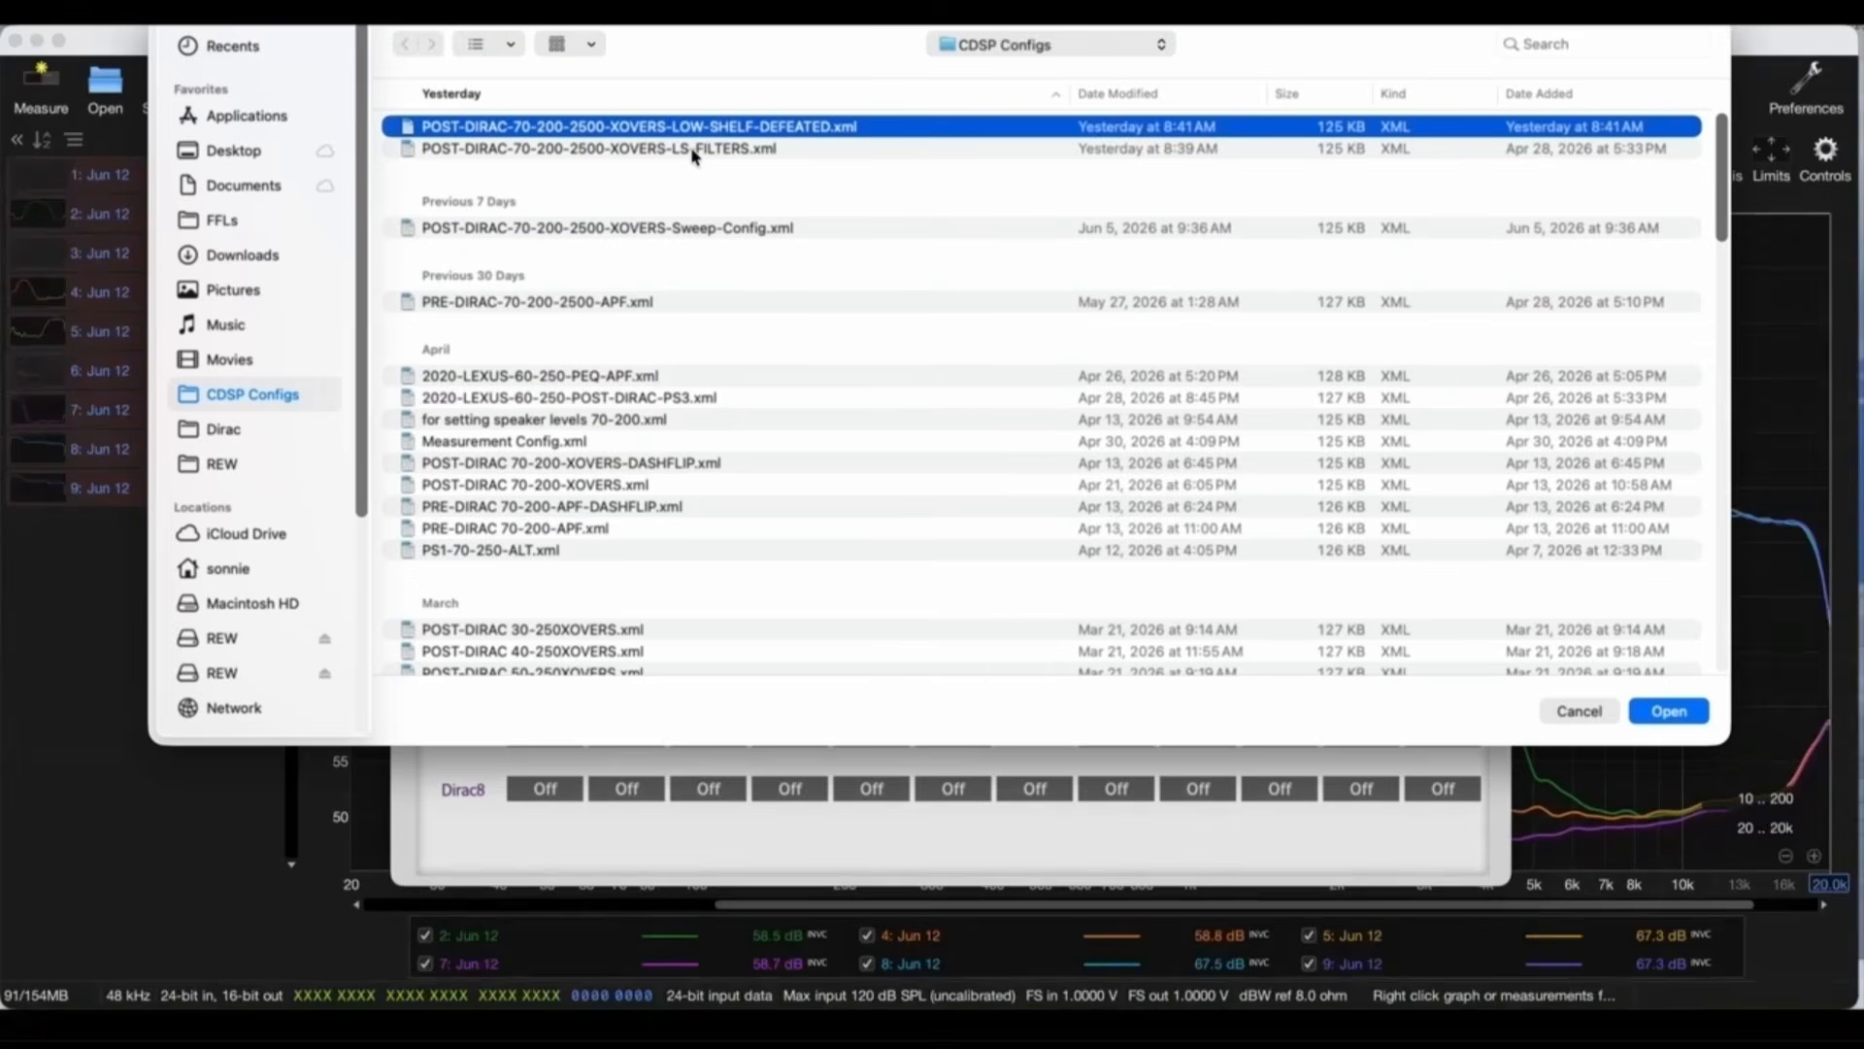
double_click(693, 151)
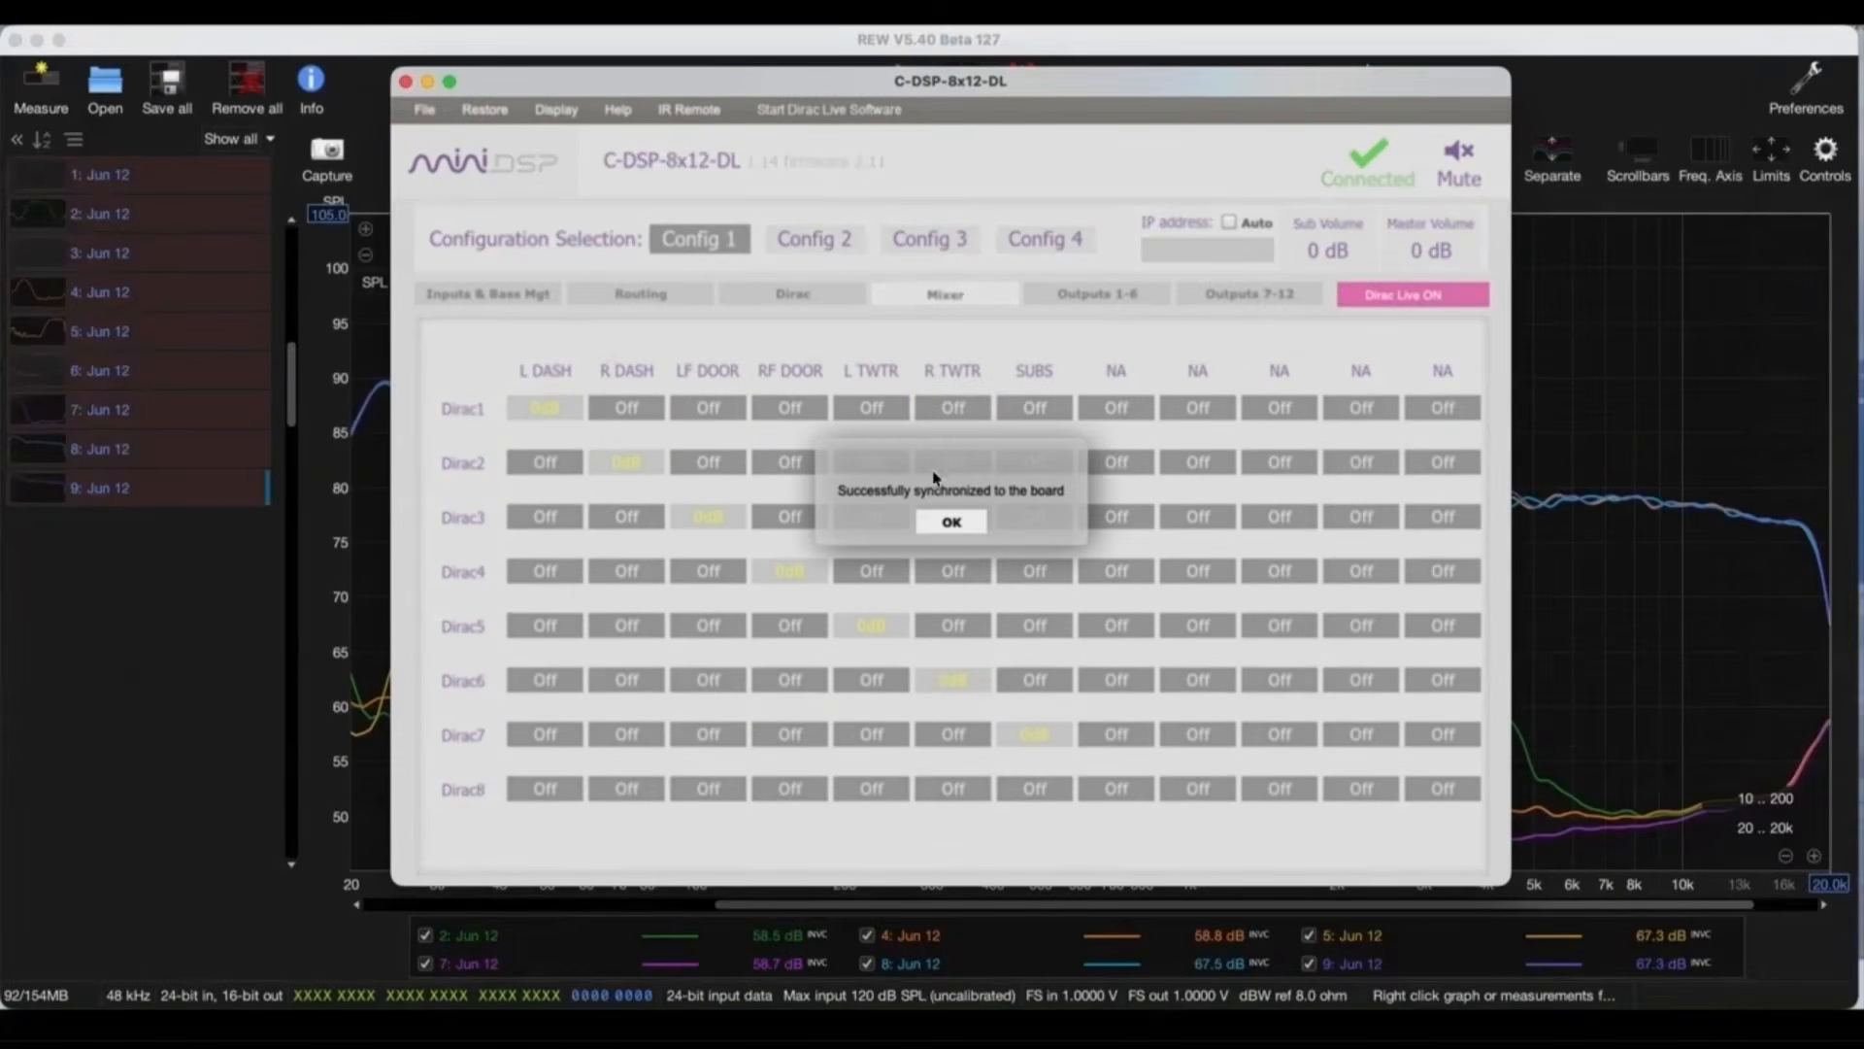
left_click(951, 523)
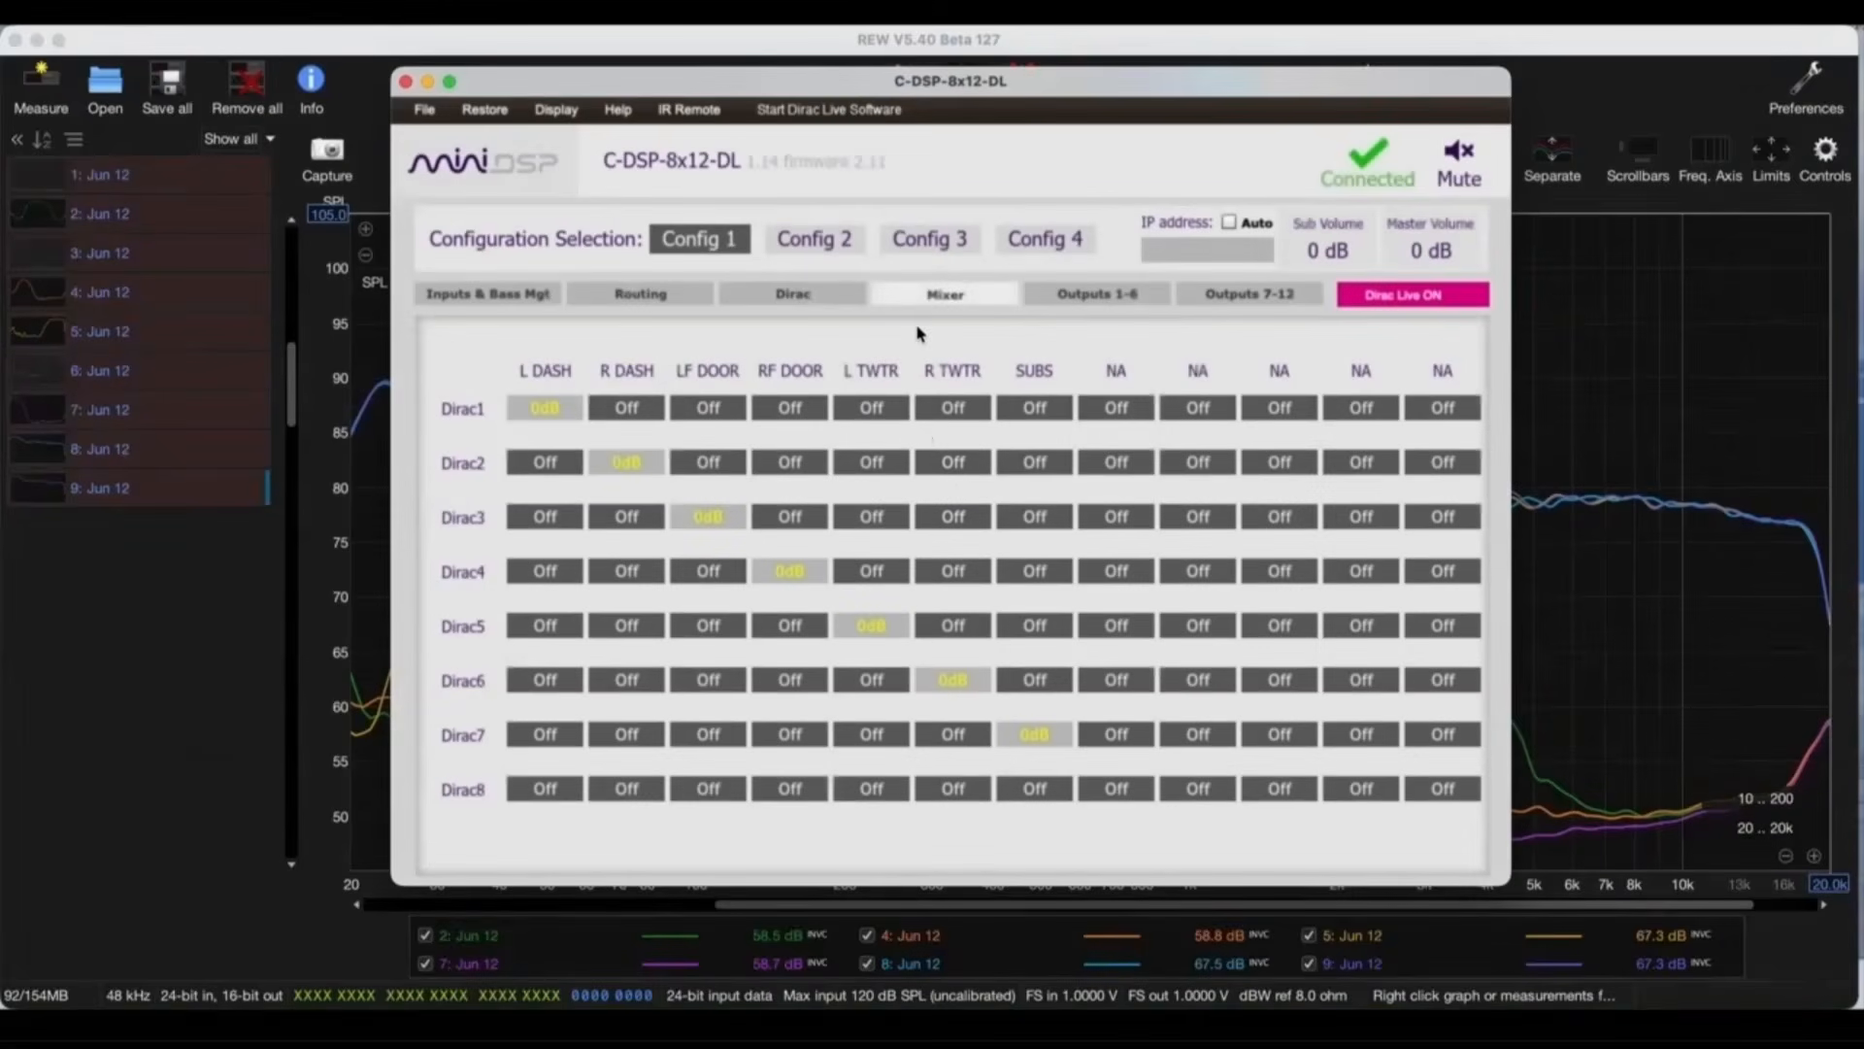